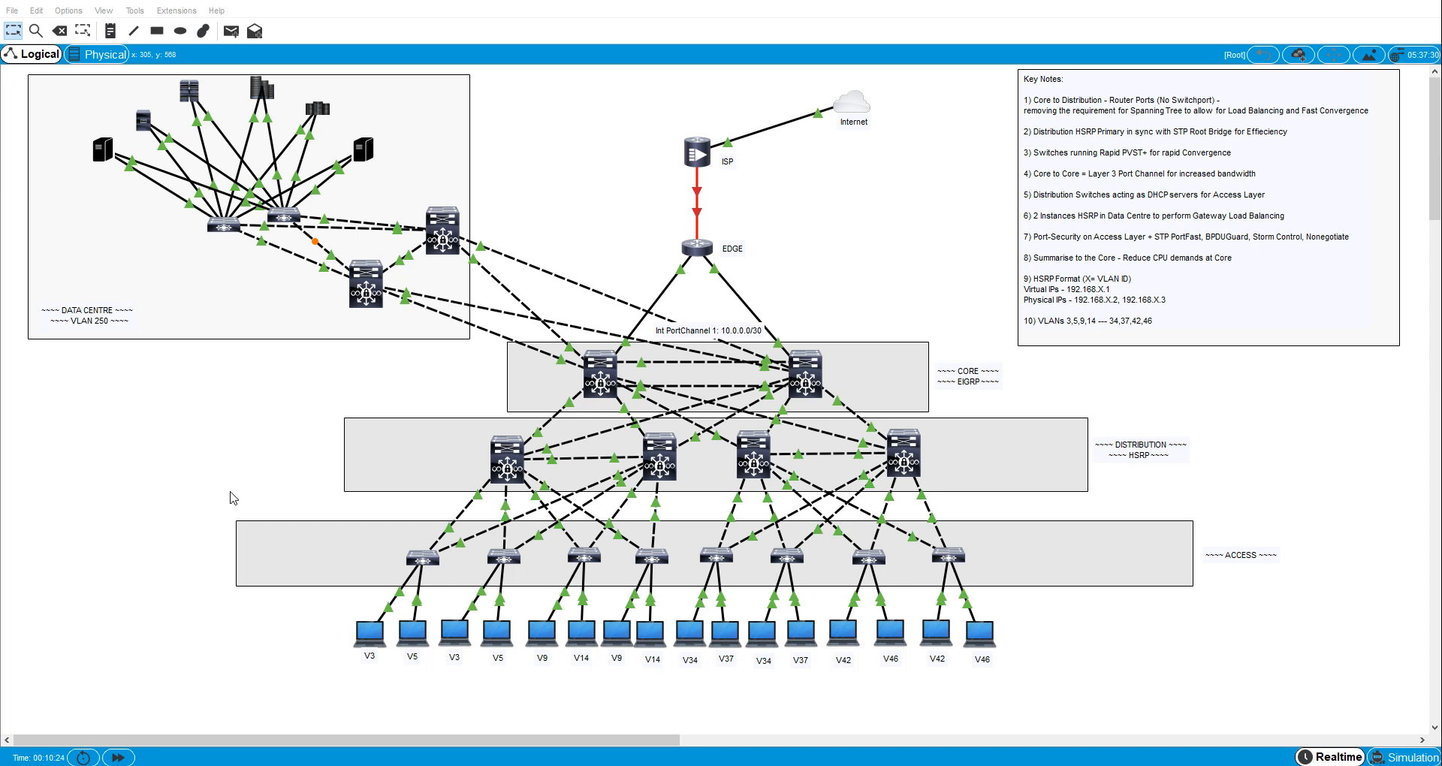
click(495, 476)
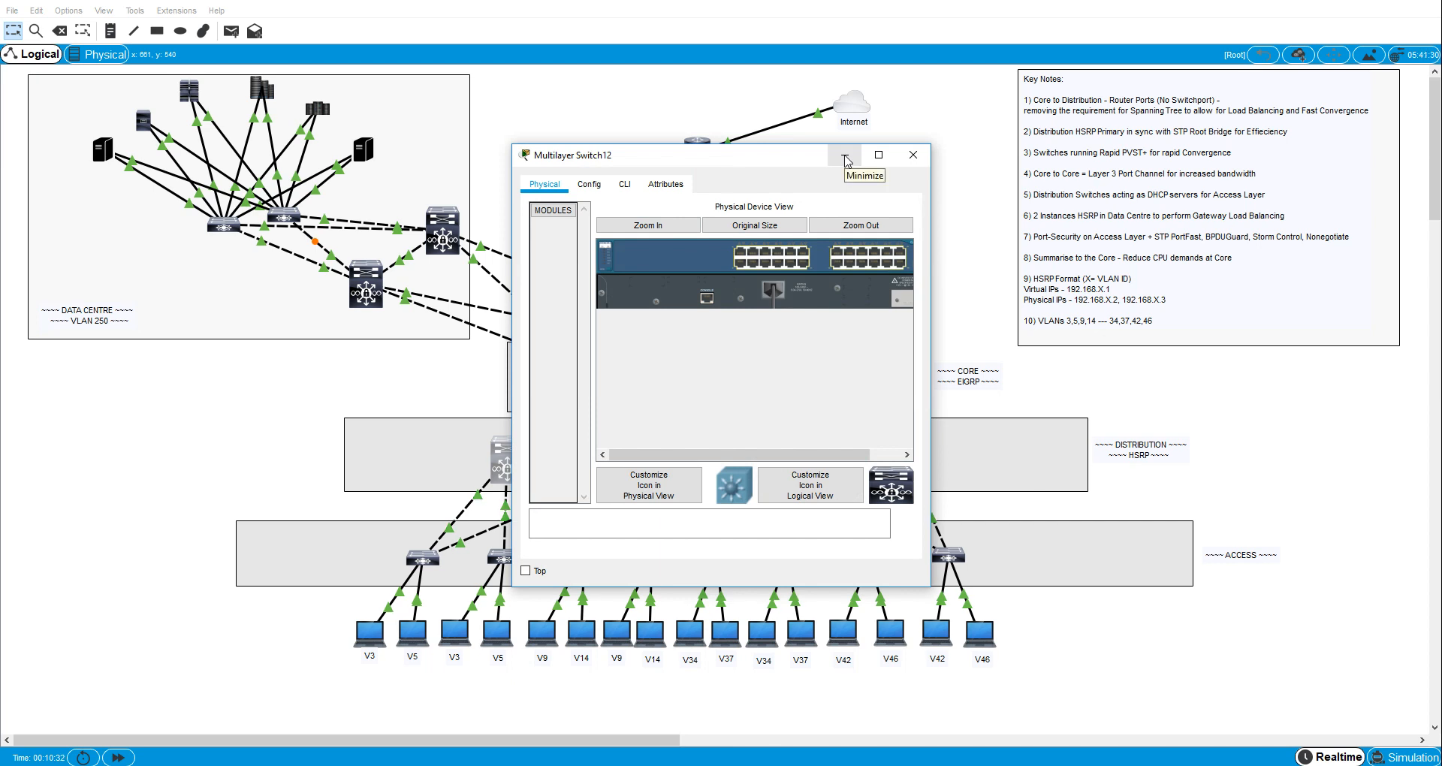
click(915, 153)
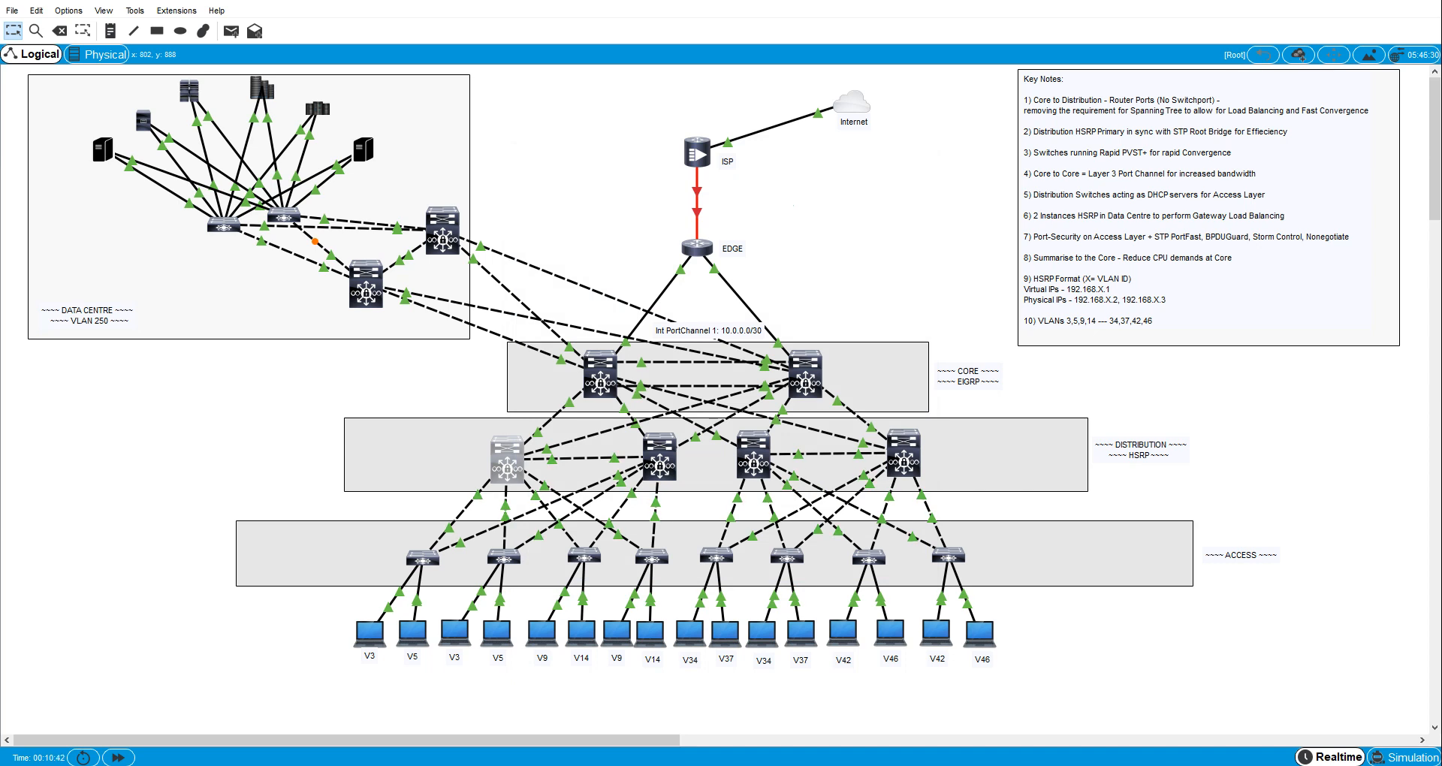
- Open Notepad and write the commands en, conf t and spann mode rapid on three separate lines
key(super+r)
key(Return)
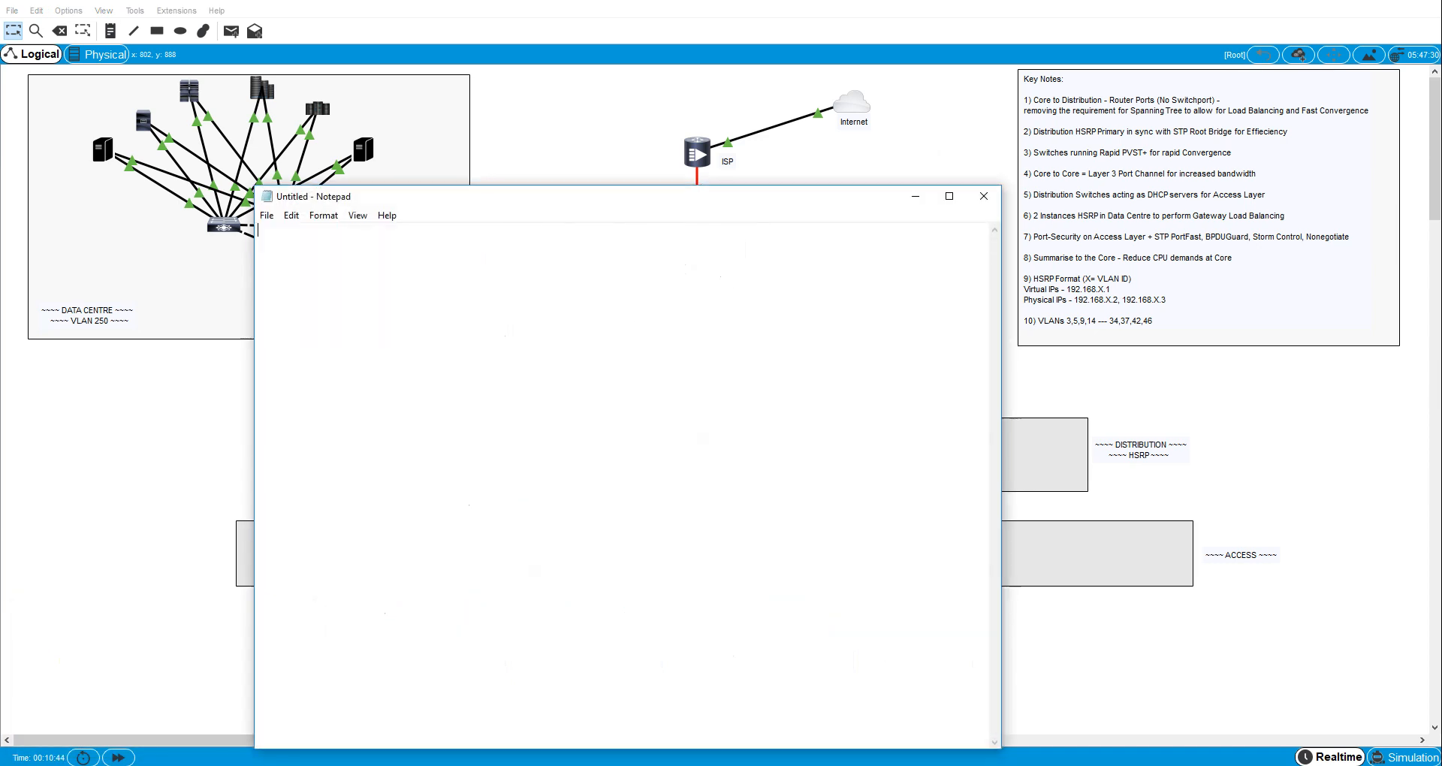
key(BackSpace)
- Copy all three command lines from the note and switch back to the Packet Tracer topology
key(ctrl+a)
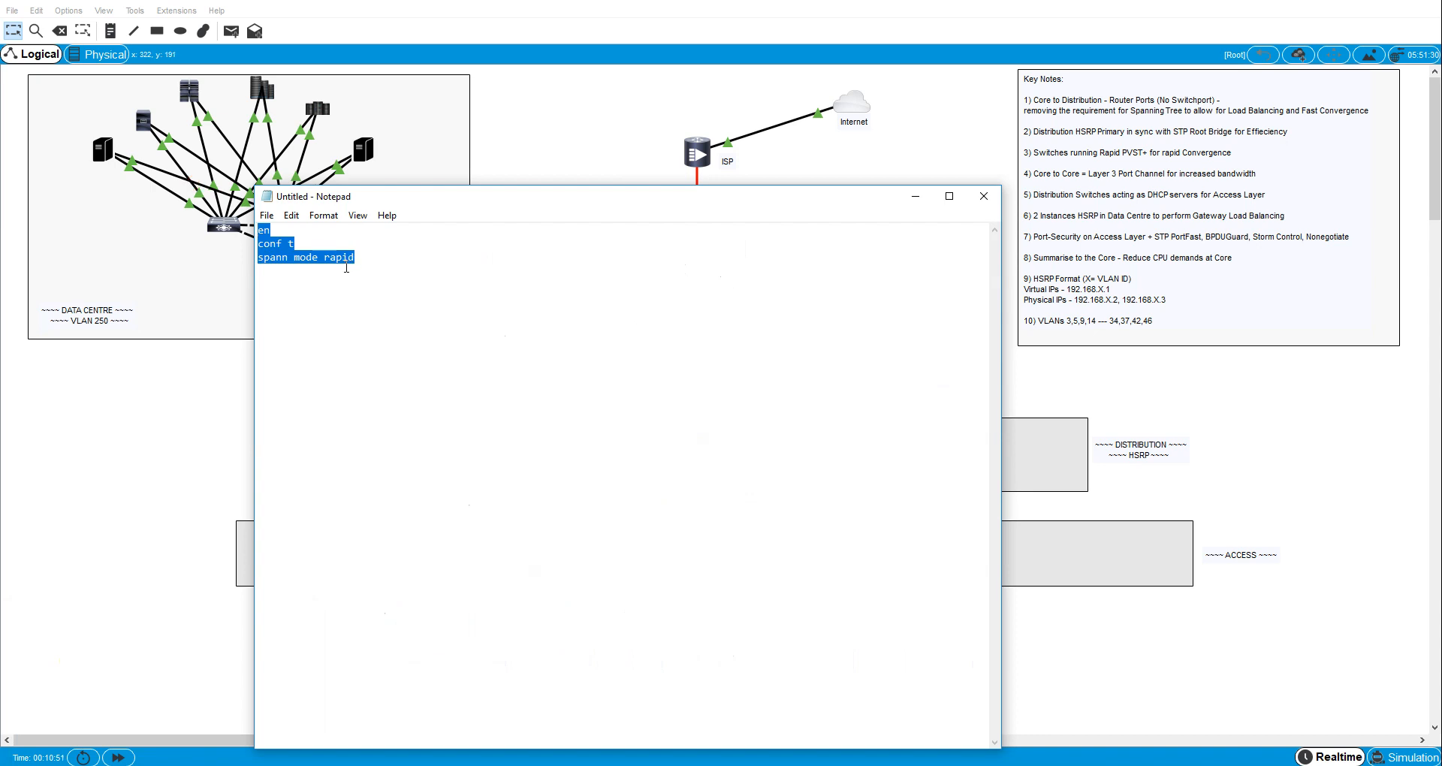
click(345, 289)
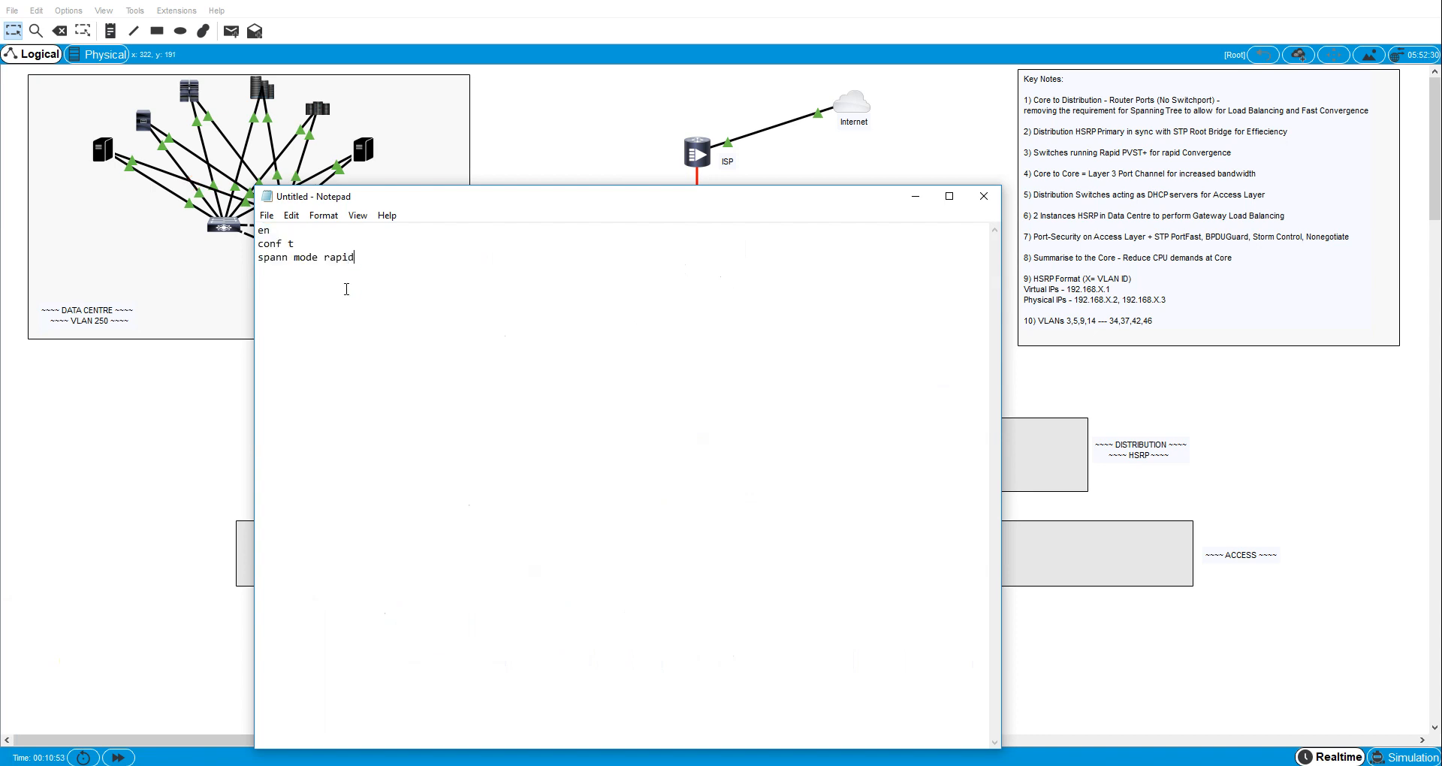
drag(340, 287, 262, 212)
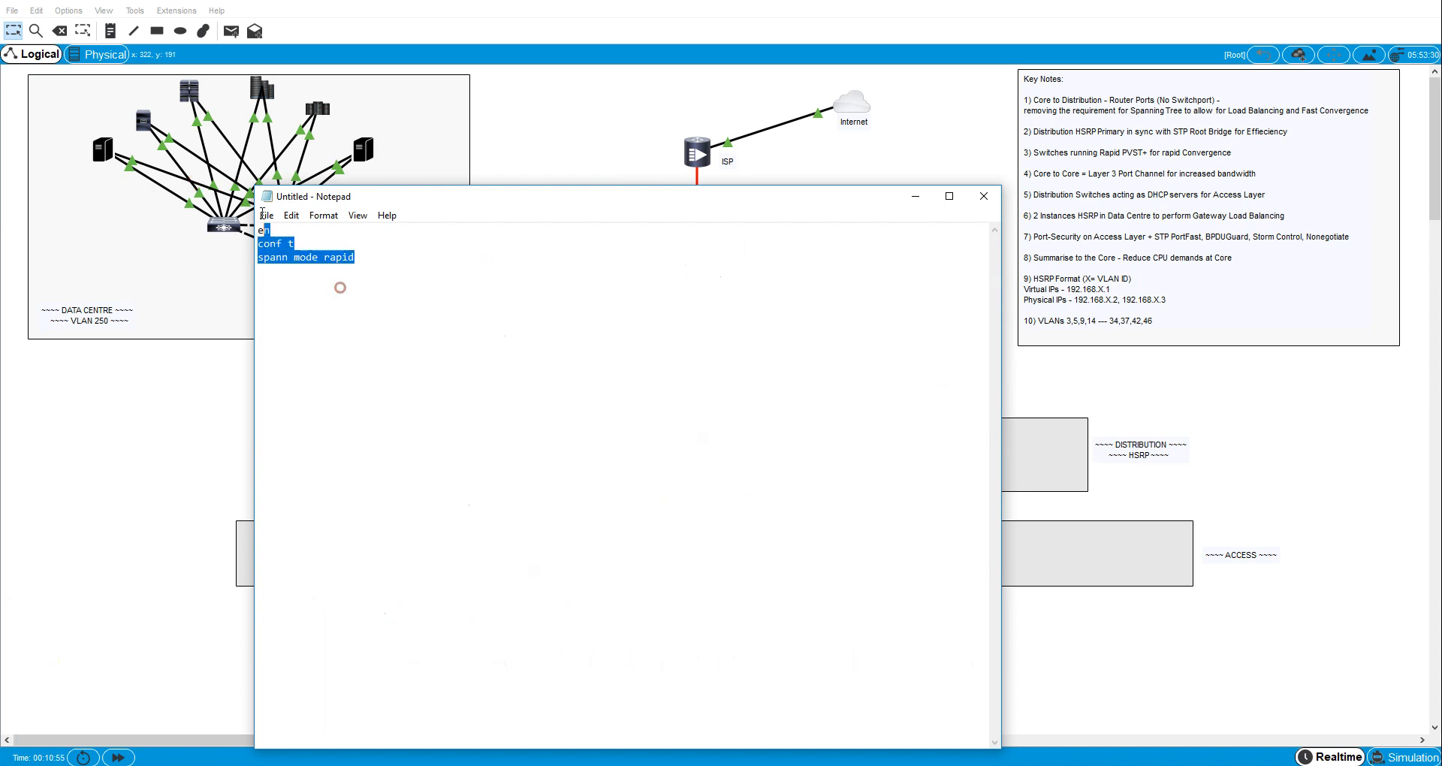
right_click(275, 244)
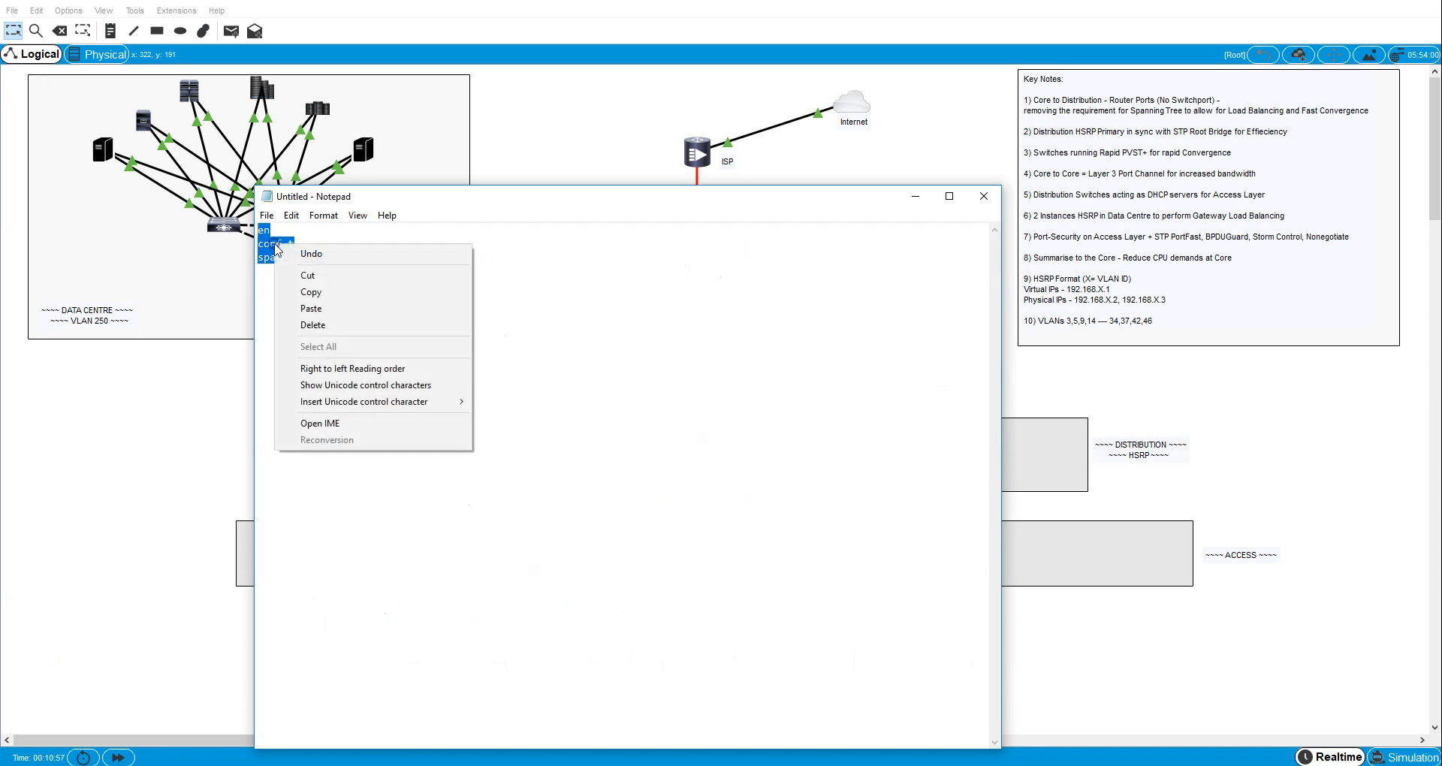
click(301, 286)
click(207, 384)
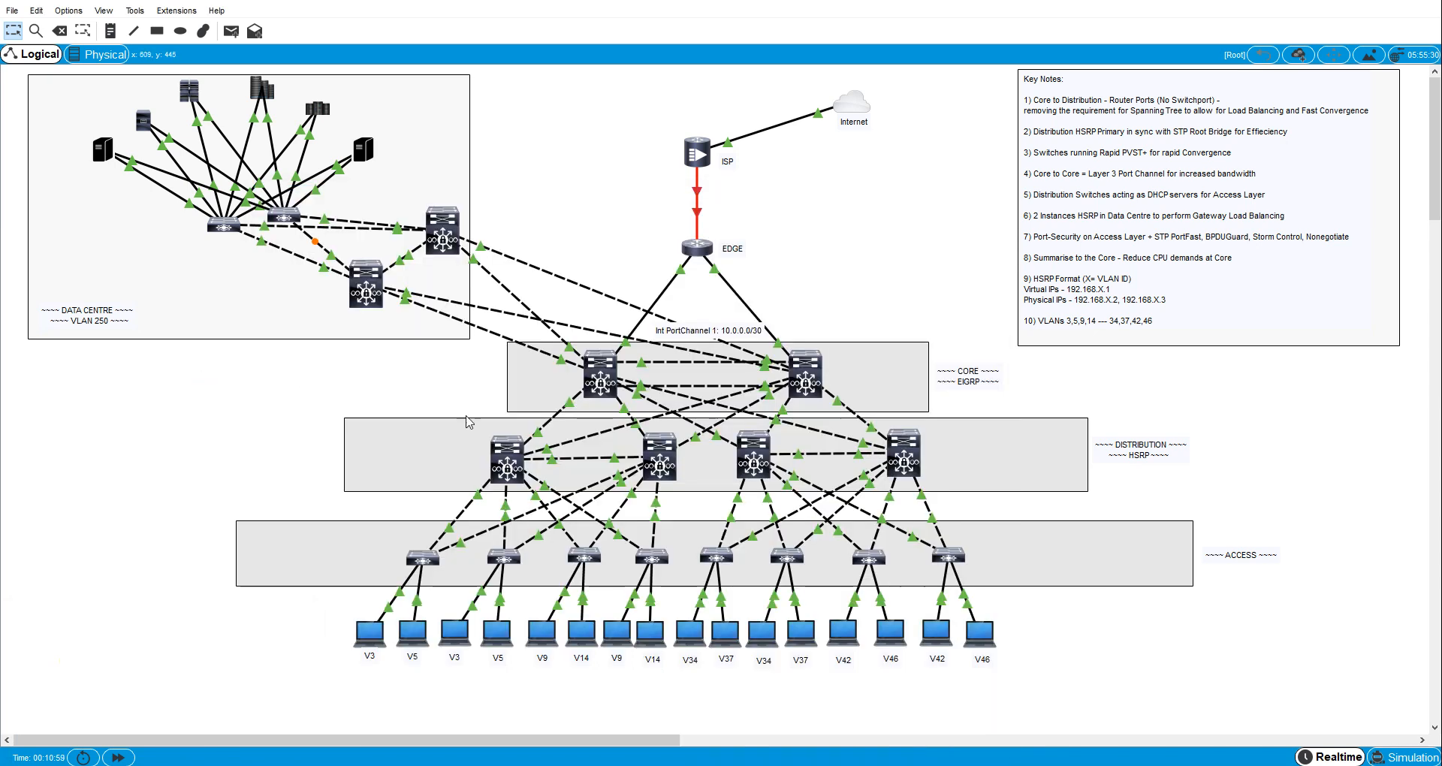
- Paste the copied commands into the CLI of distribution switch D1 to set its spanning-tree mode to rapid
click(518, 469)
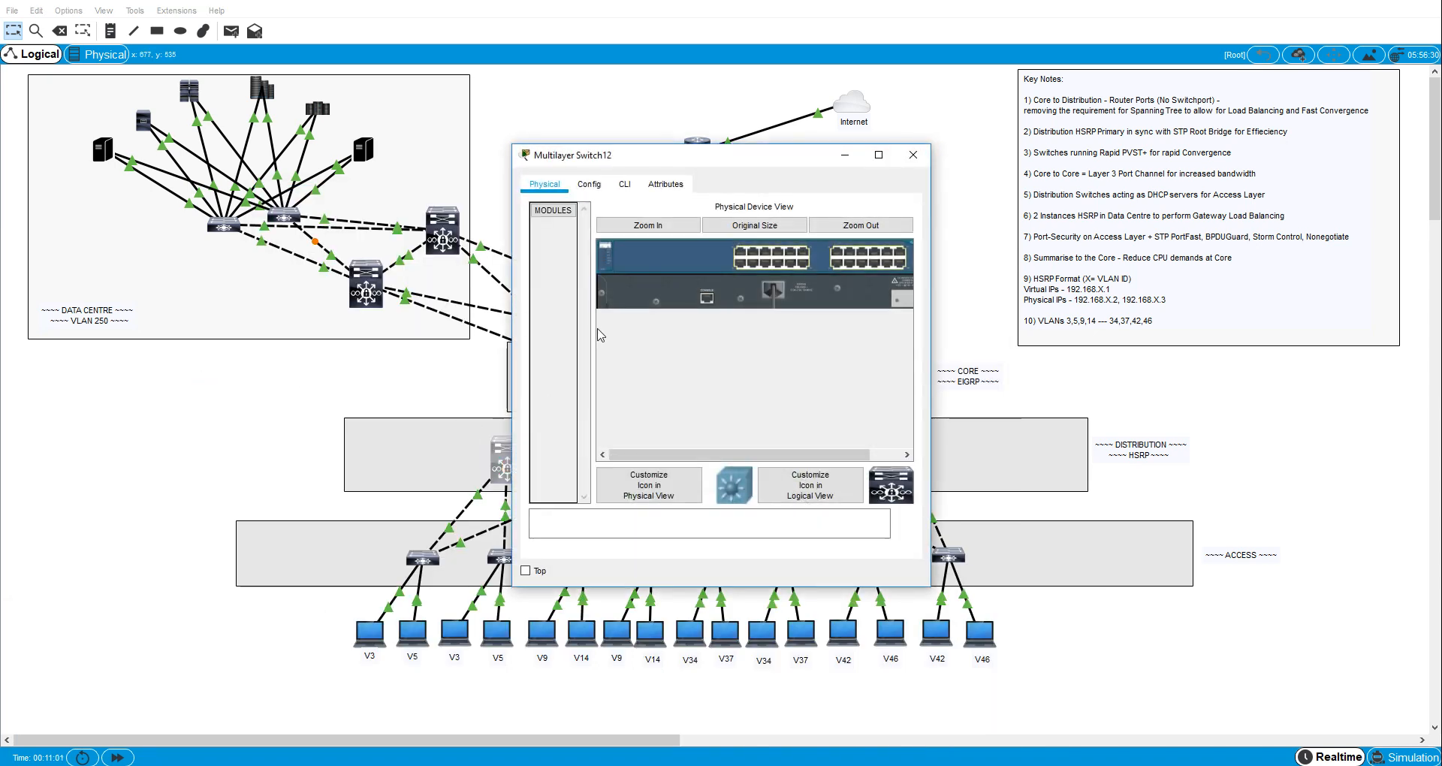
click(627, 184)
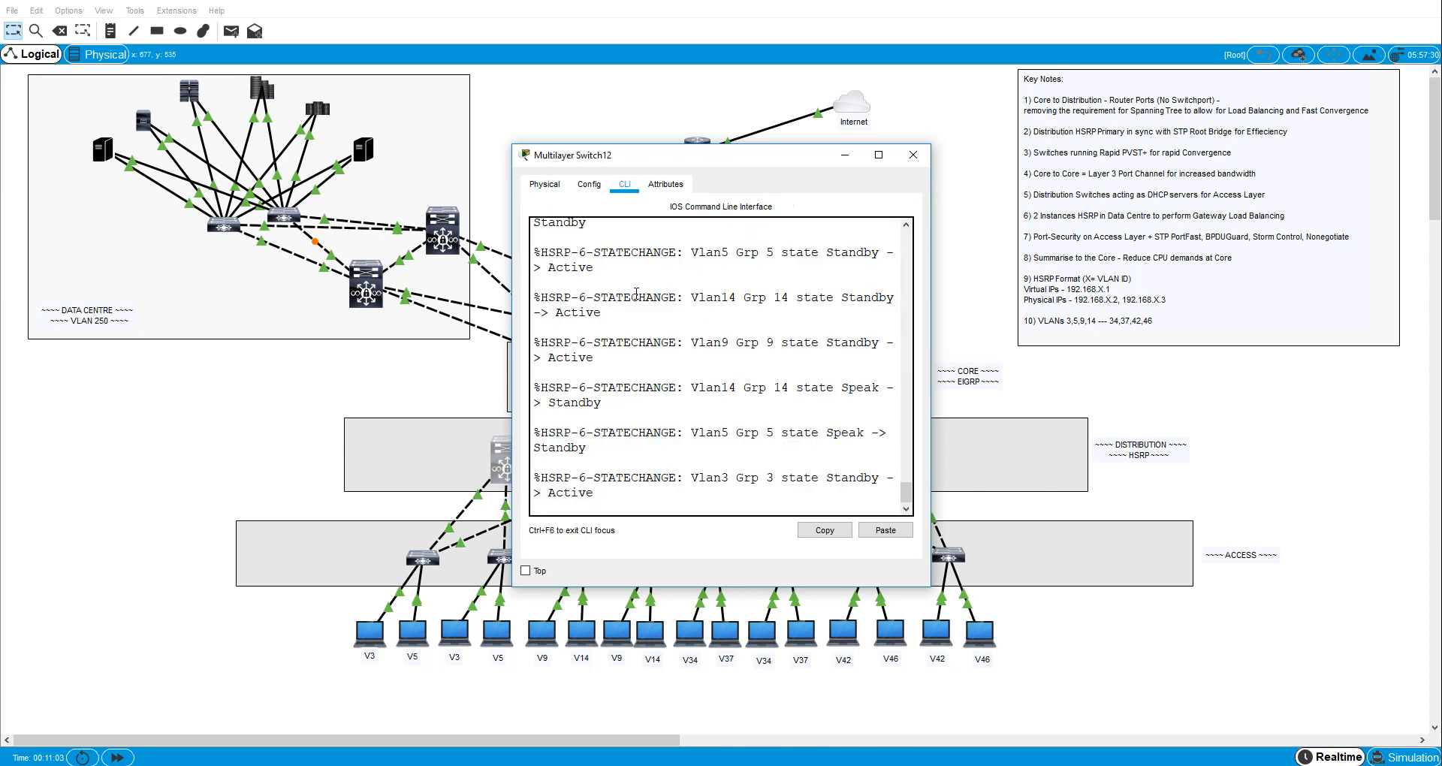
key(Return)
right_click(622, 411)
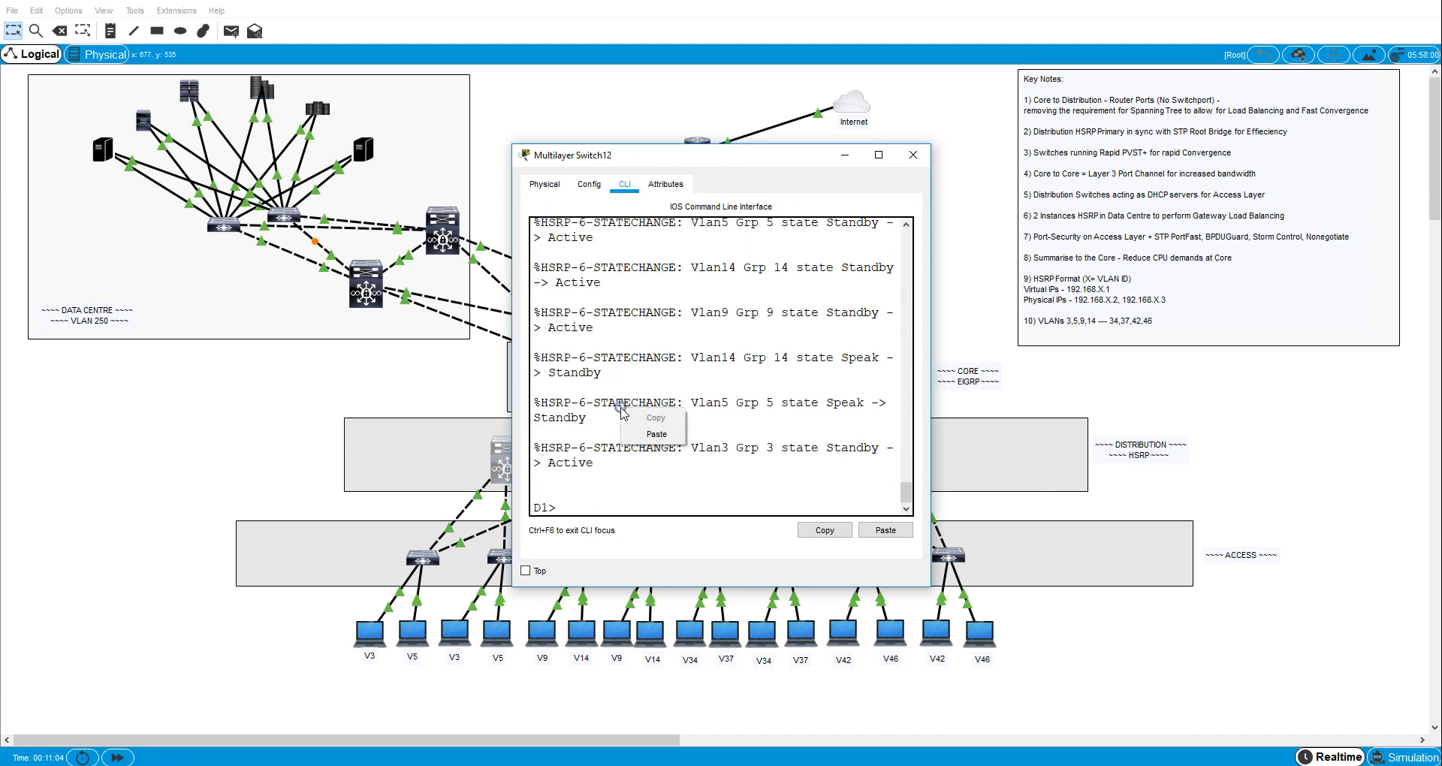
click(654, 434)
click(344, 418)
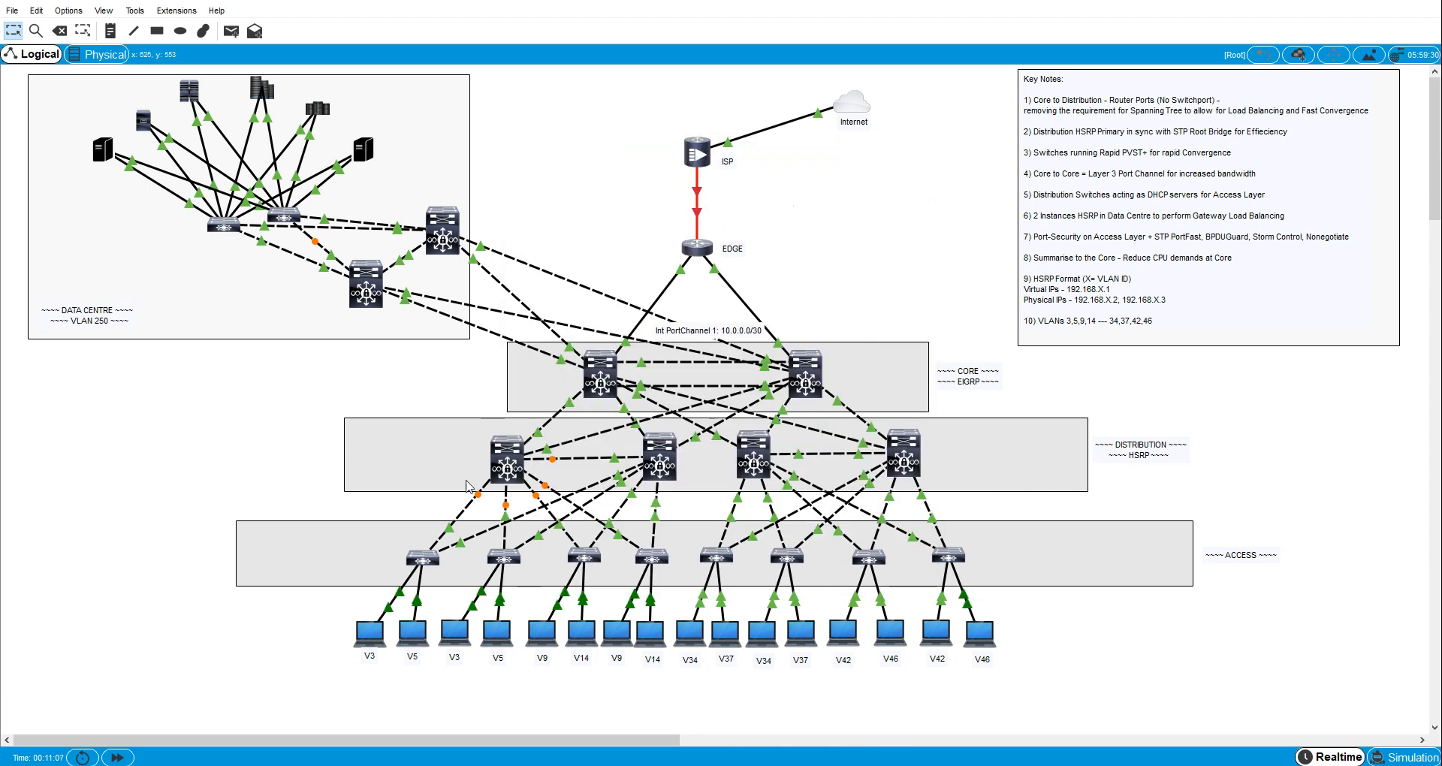
- Paste the copied rapid spanning-tree commands into the CLI of distribution switch D2
click(661, 458)
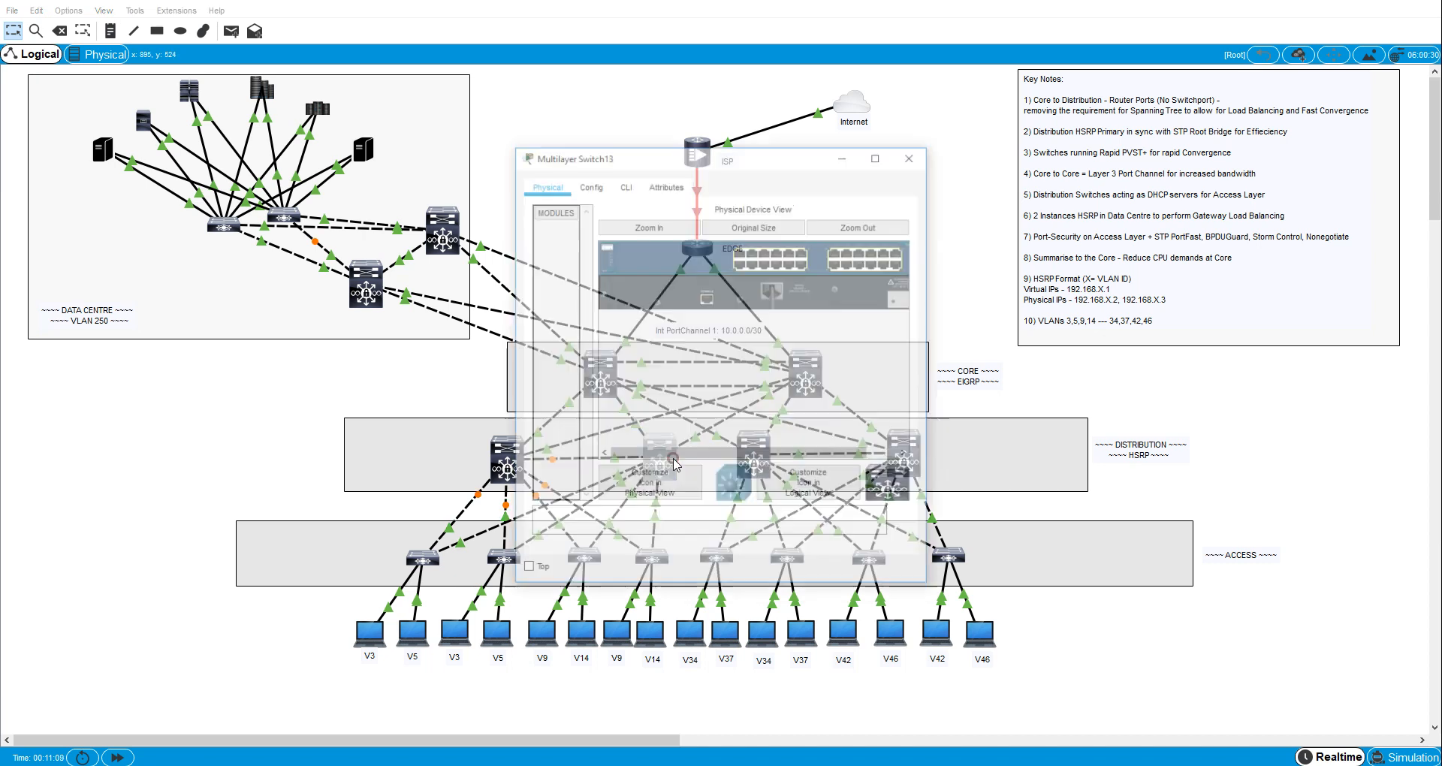
click(628, 184)
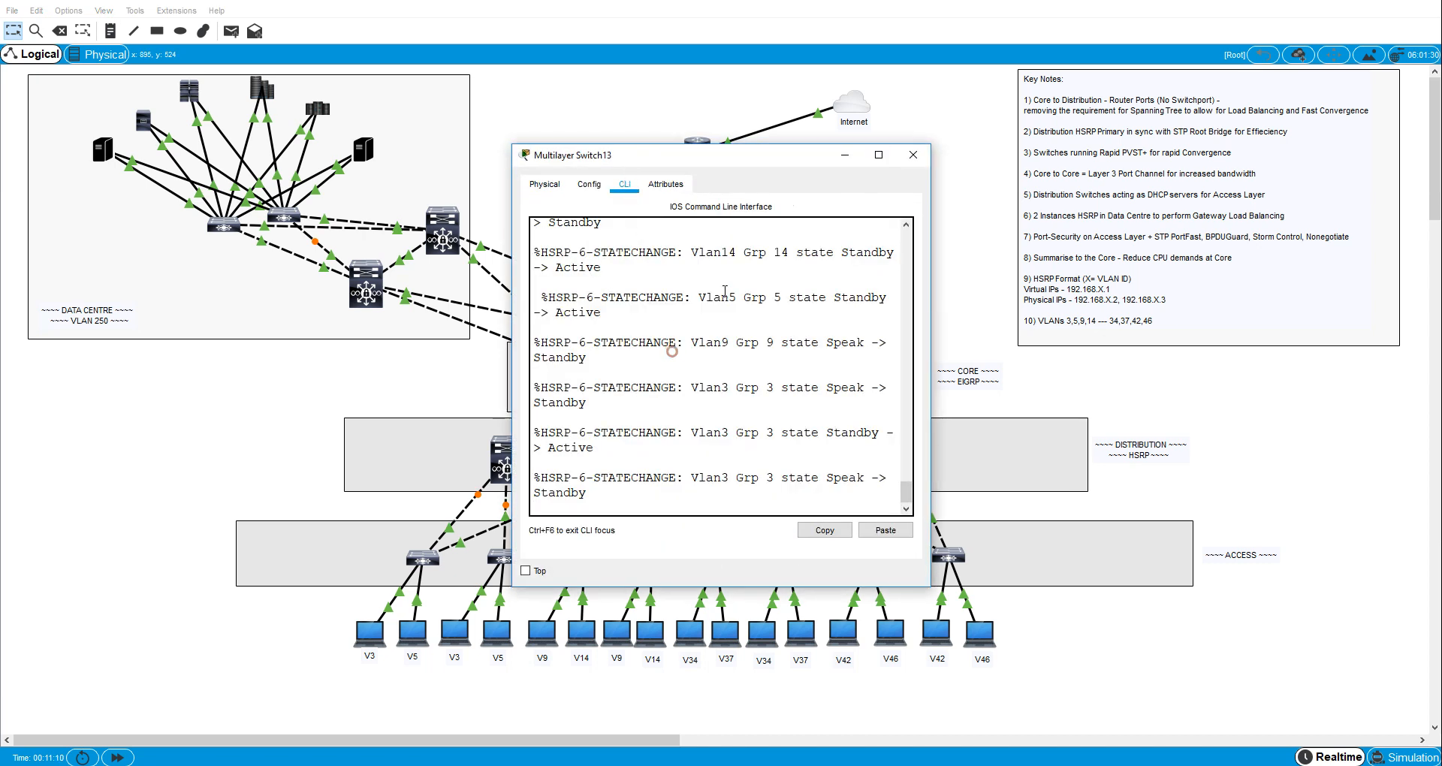
key(Return)
right_click(691, 358)
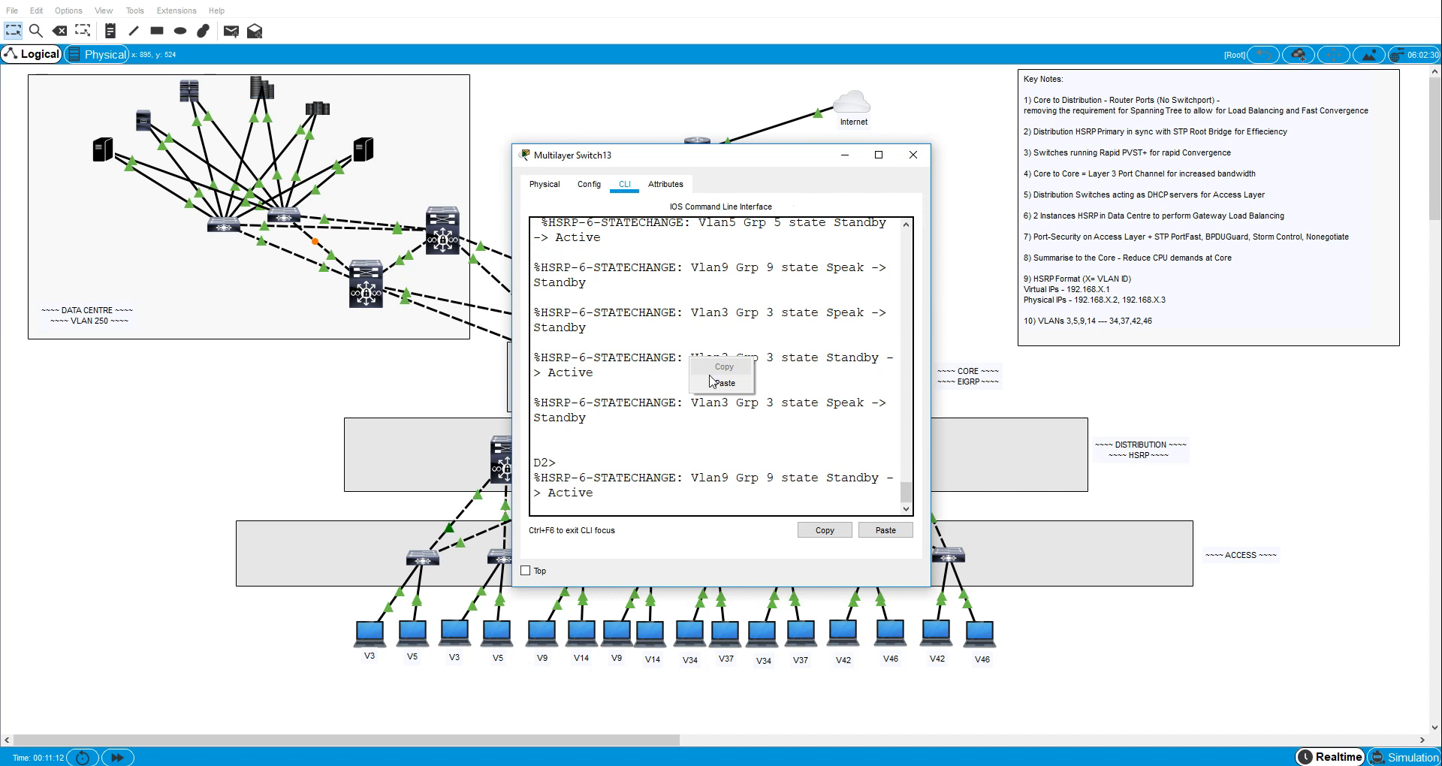
click(710, 376)
click(199, 390)
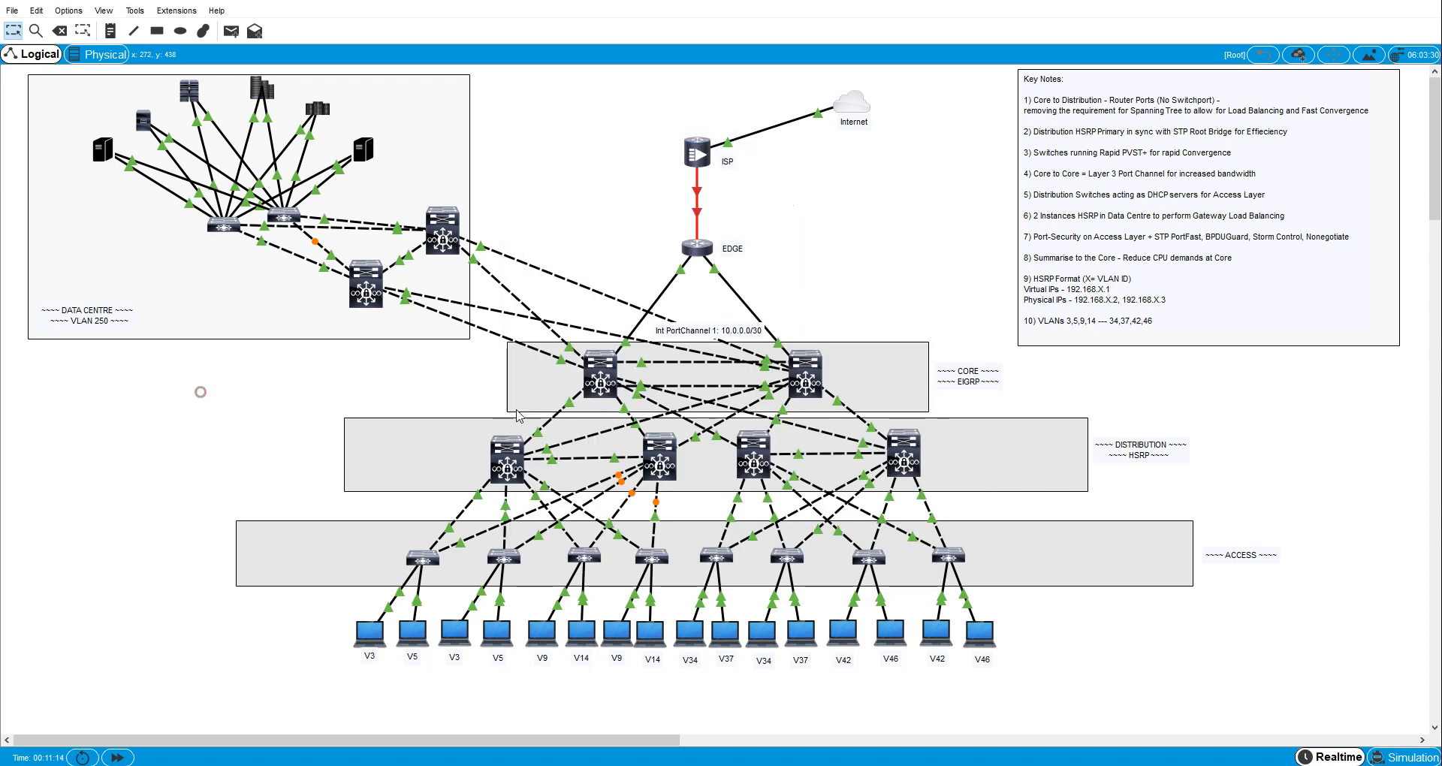
- Paste en, conf t and spann mode rapid into the CLI of distribution switch D3
click(748, 449)
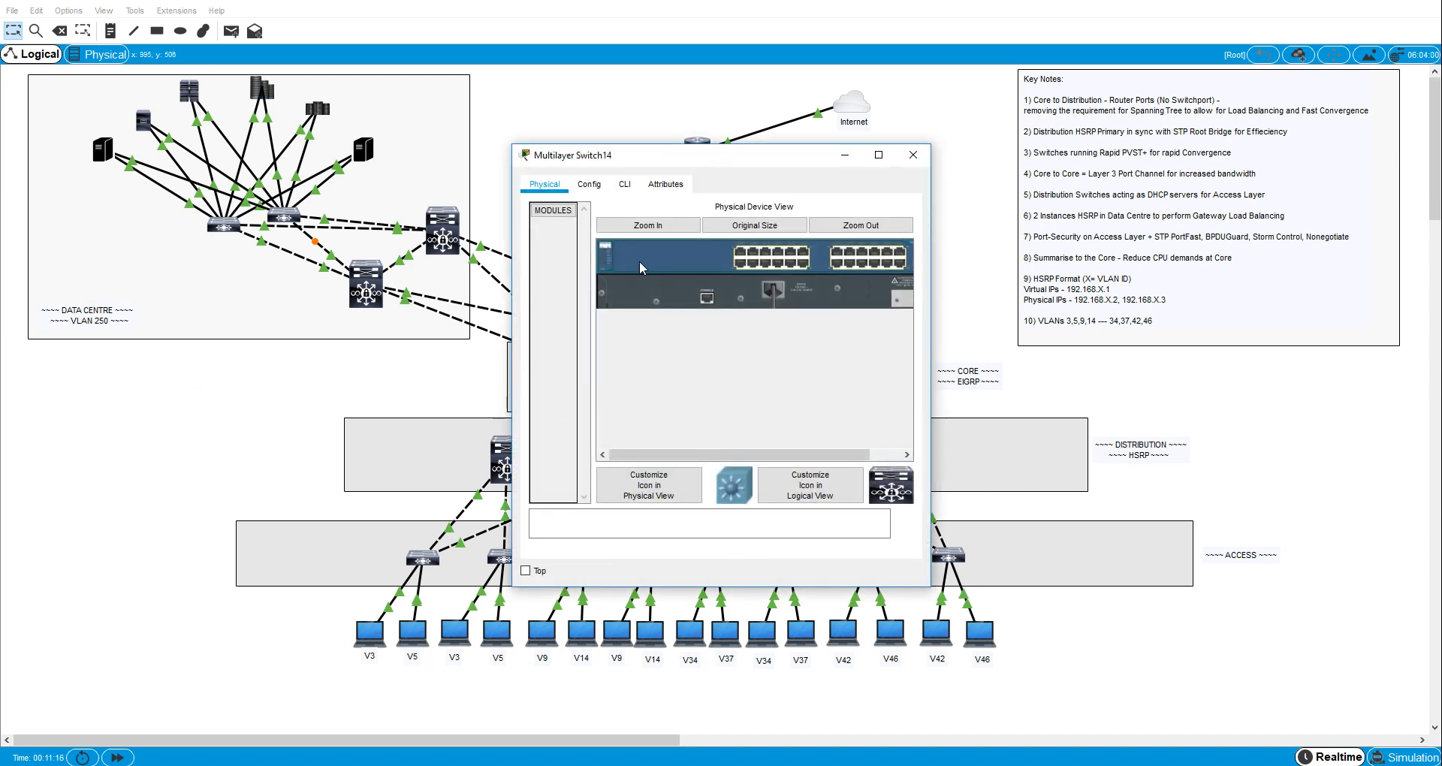
click(622, 185)
key(Return)
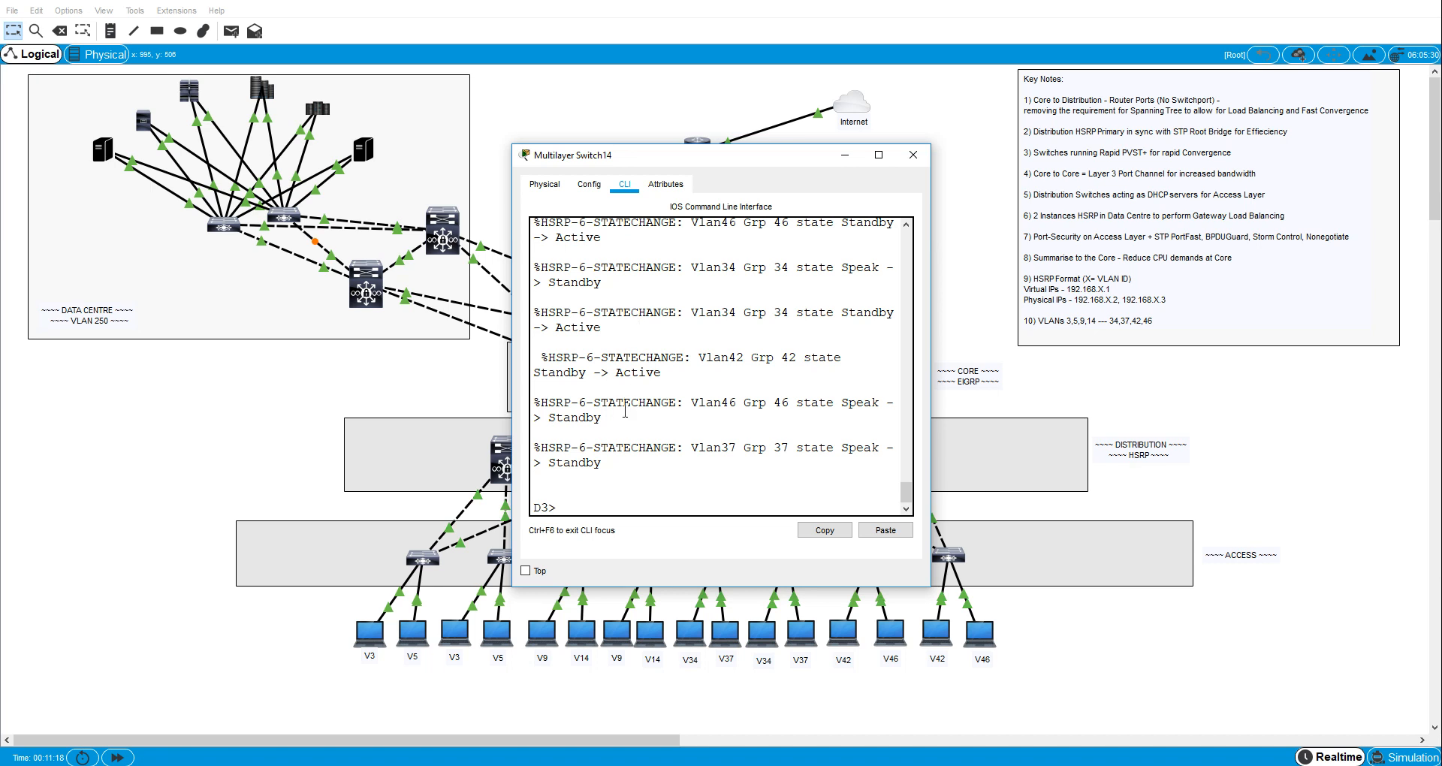
right_click(624, 413)
click(646, 438)
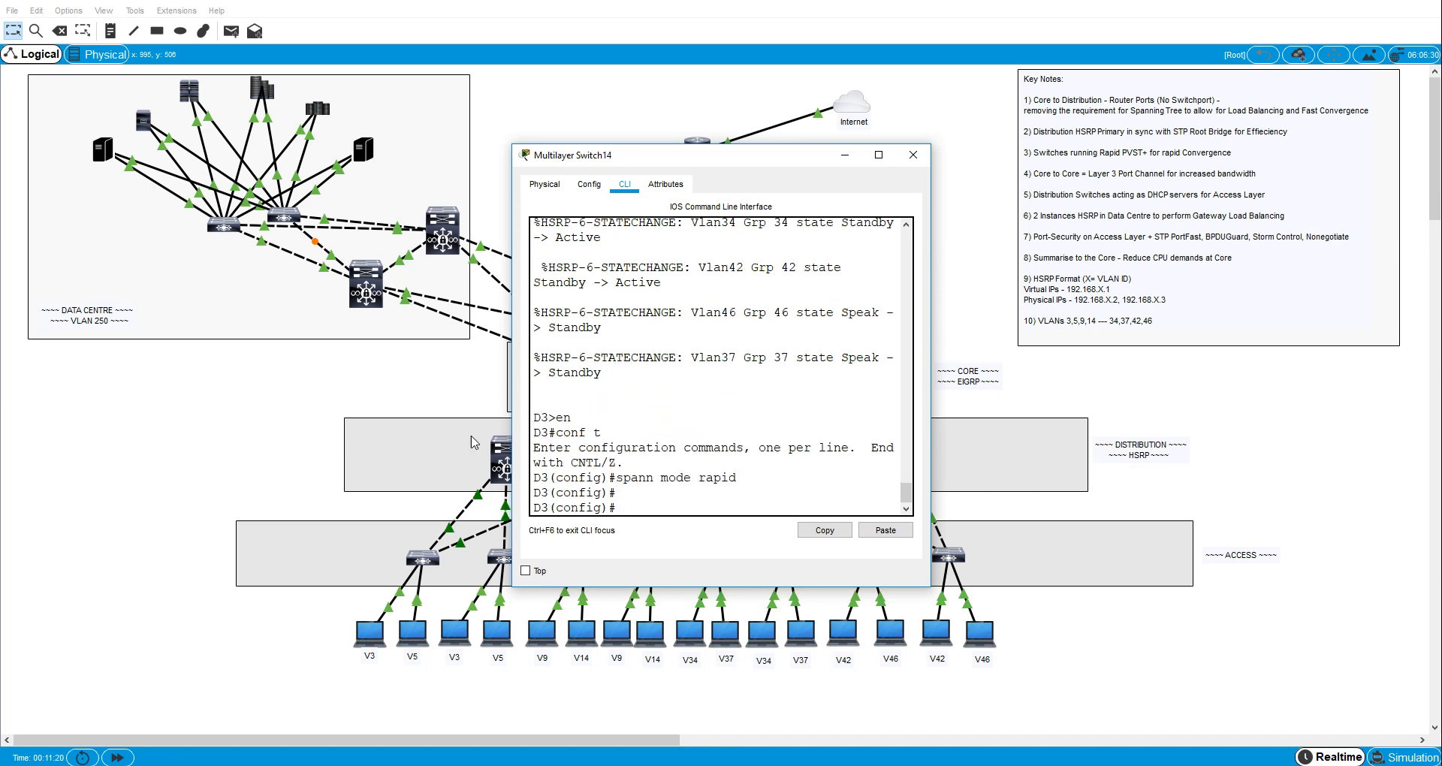
click(264, 455)
- Paste en, conf t and spann mode rapid into the CLI of distribution switch D4
click(896, 467)
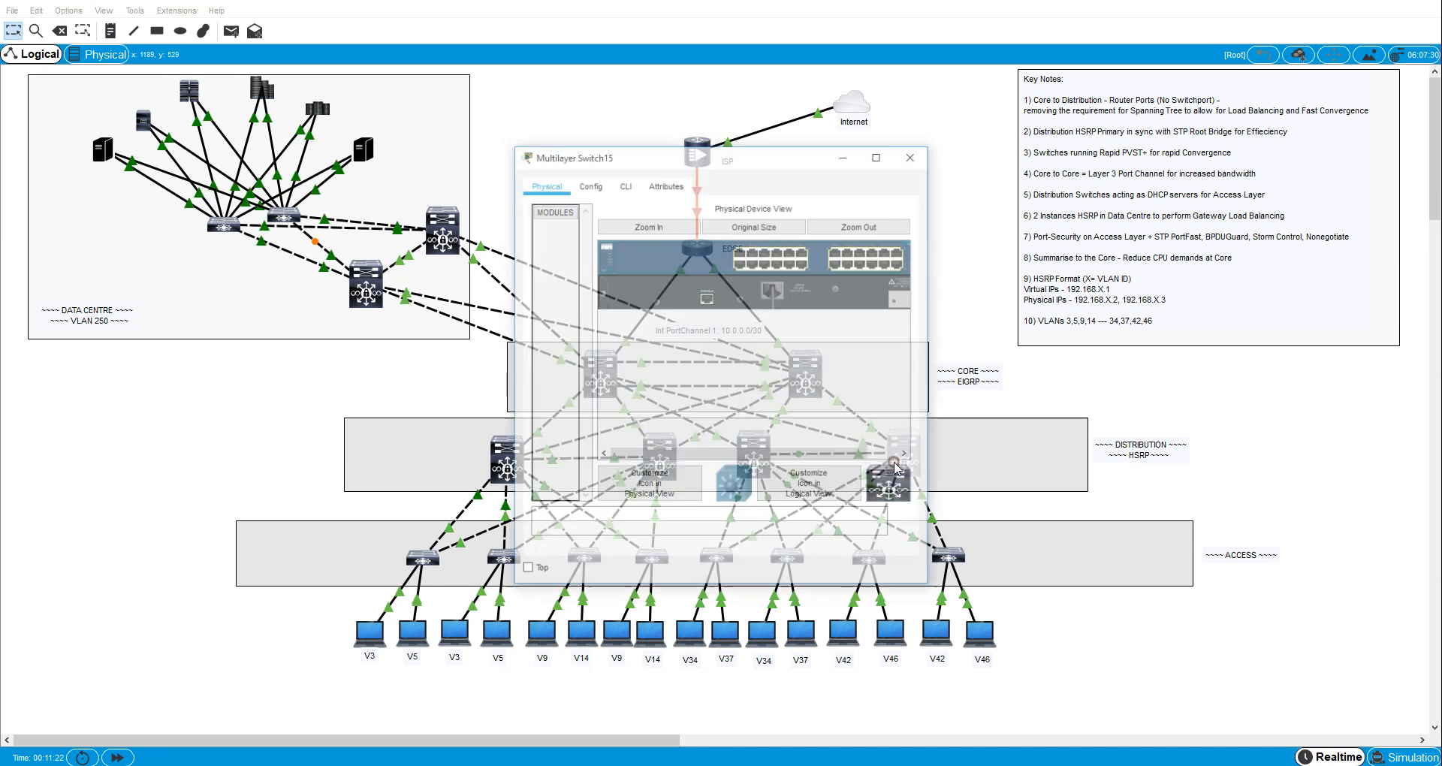
click(624, 185)
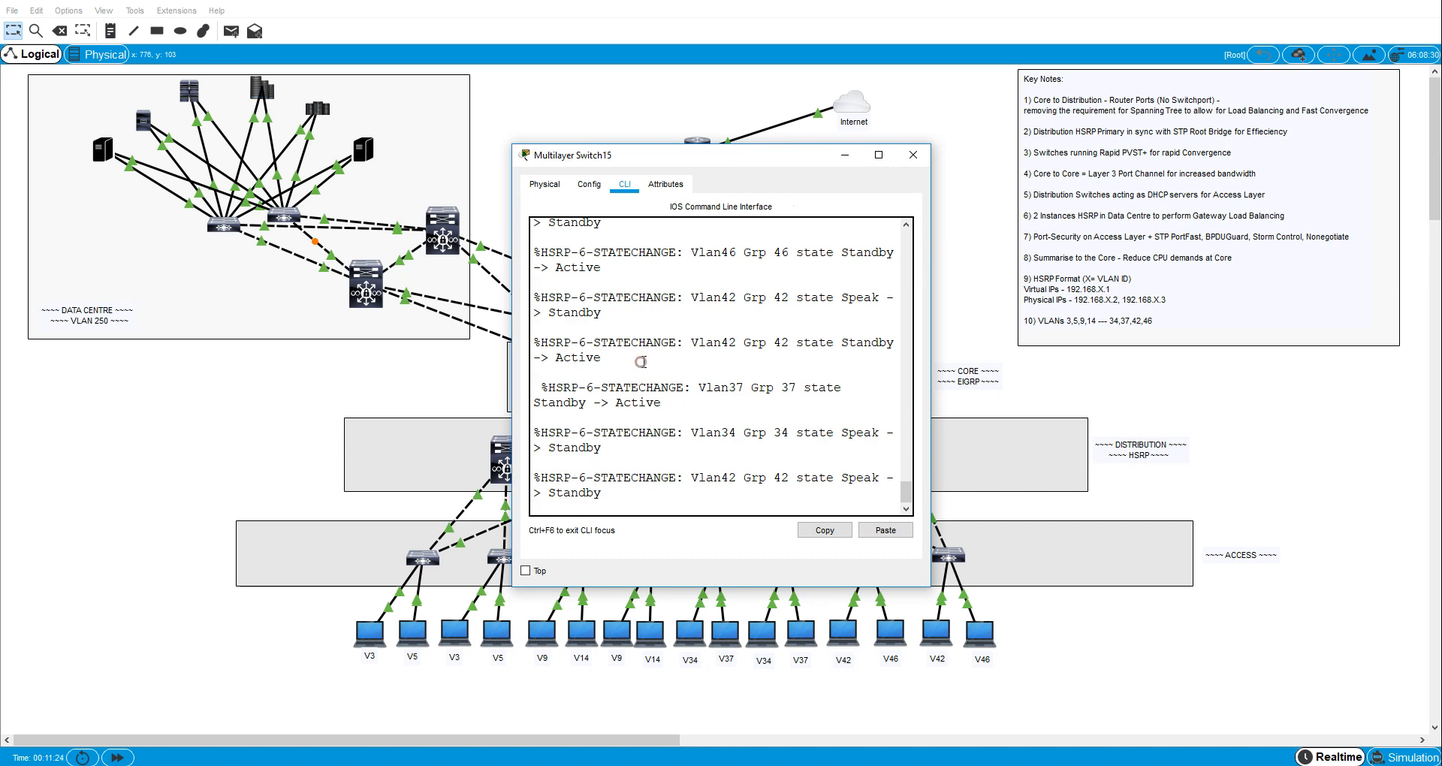
key(Return)
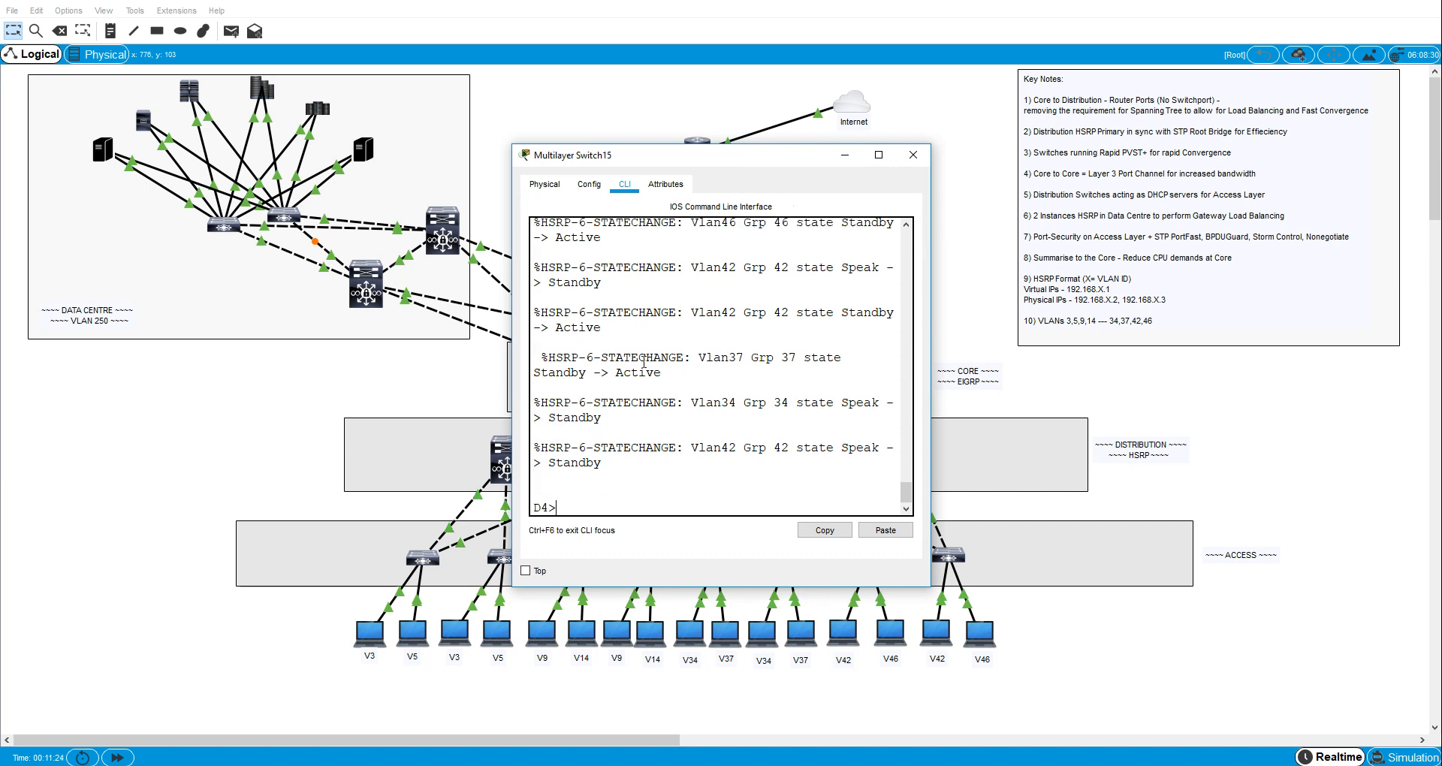
right_click(625, 483)
click(657, 511)
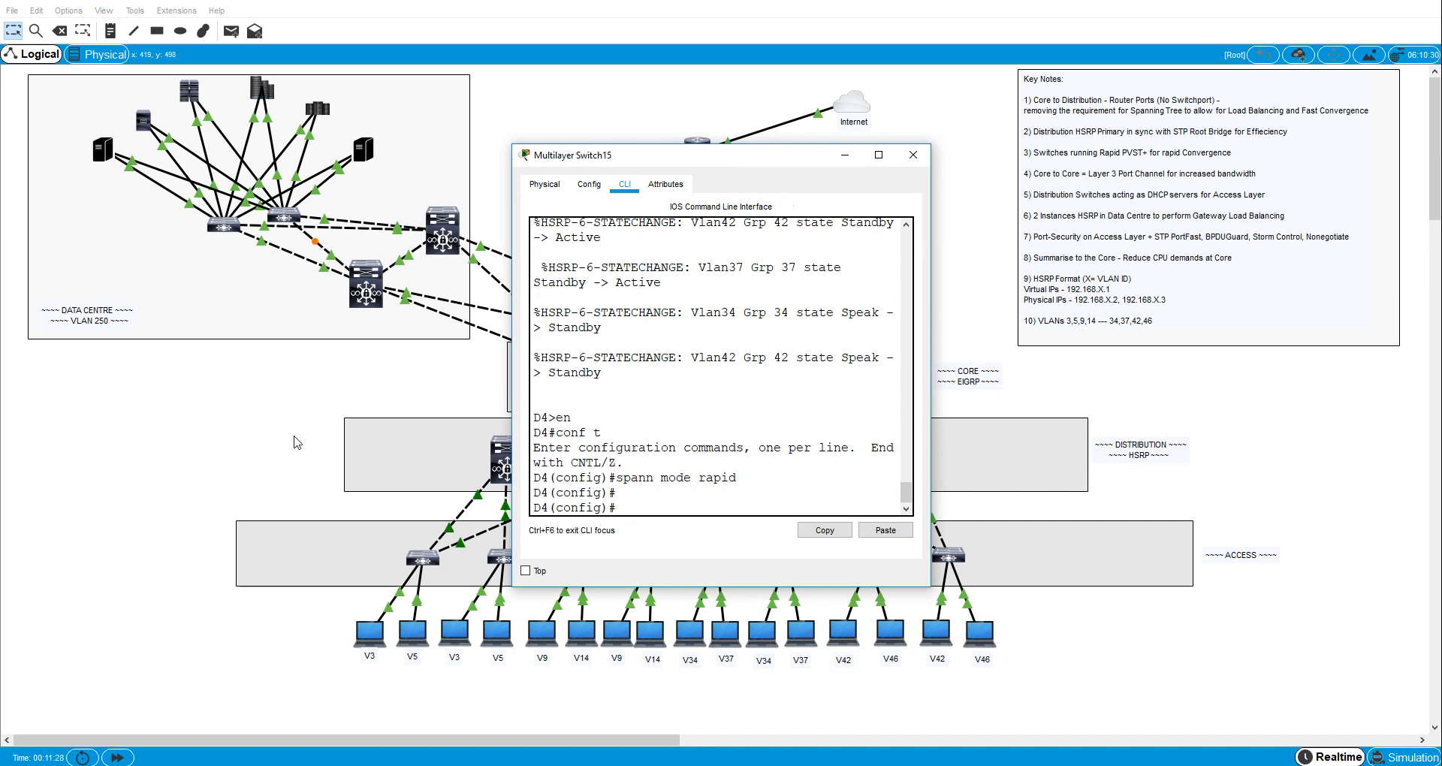
click(140, 438)
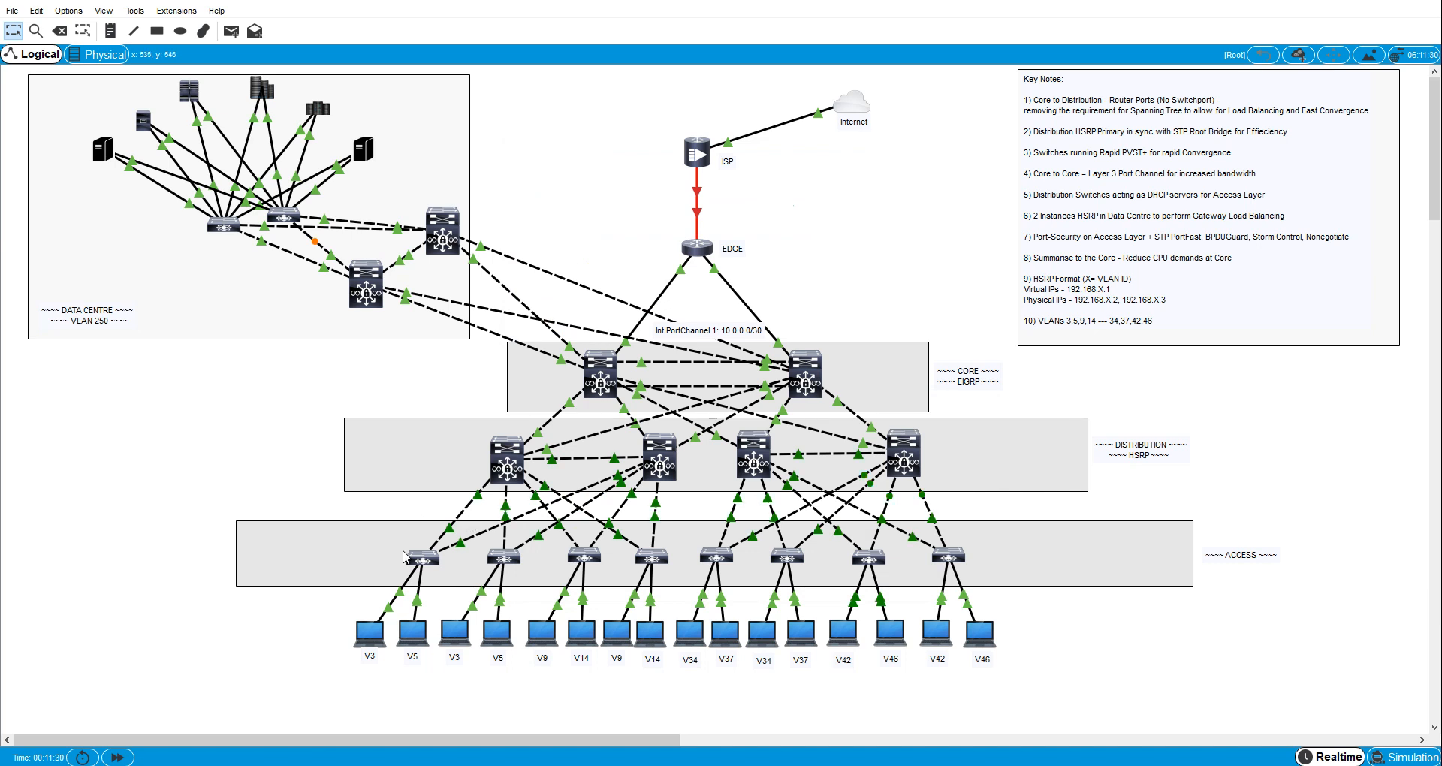
- Set access switch A1 to rapid spanning tree by pasting en, conf t and spann mode rapid into its CLI
click(417, 558)
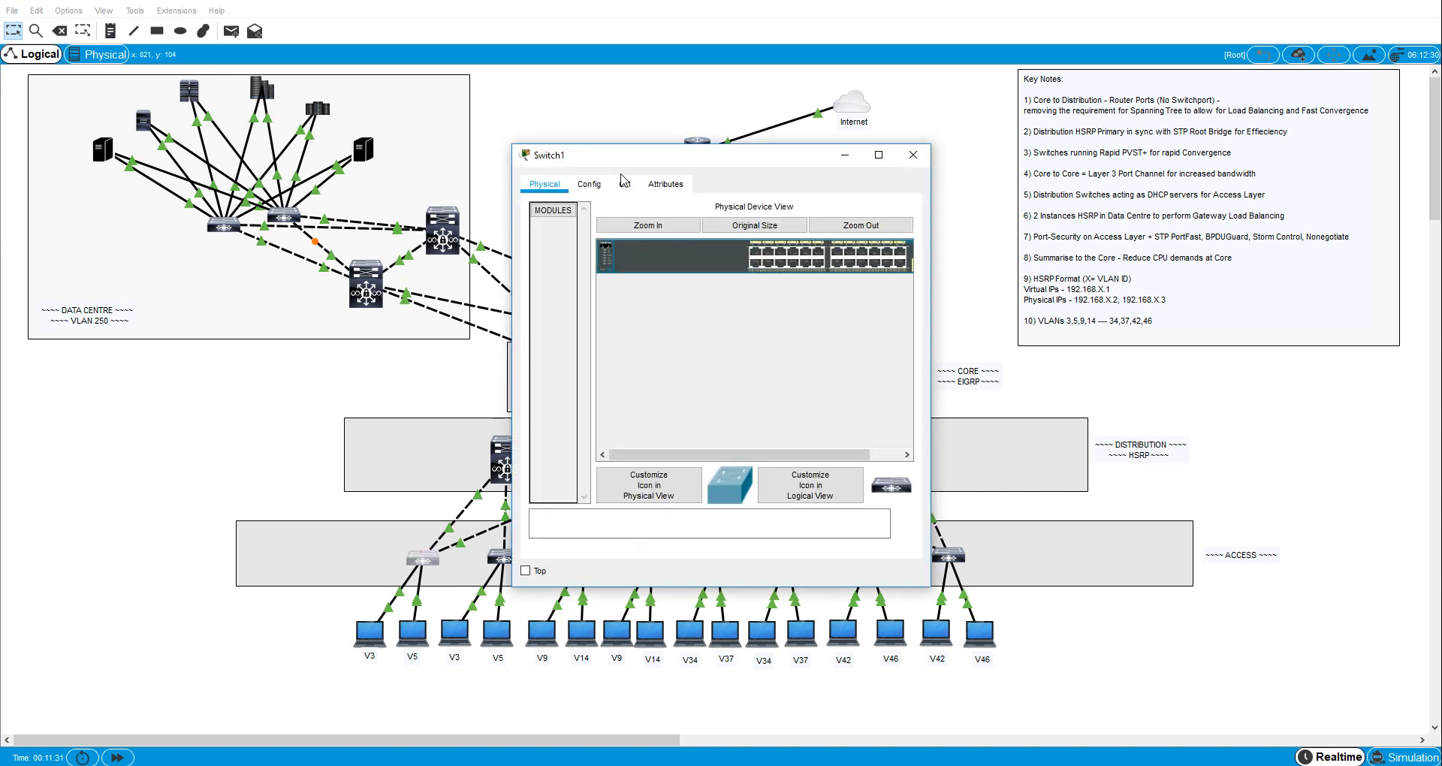
click(622, 182)
key(Return)
key(Return)
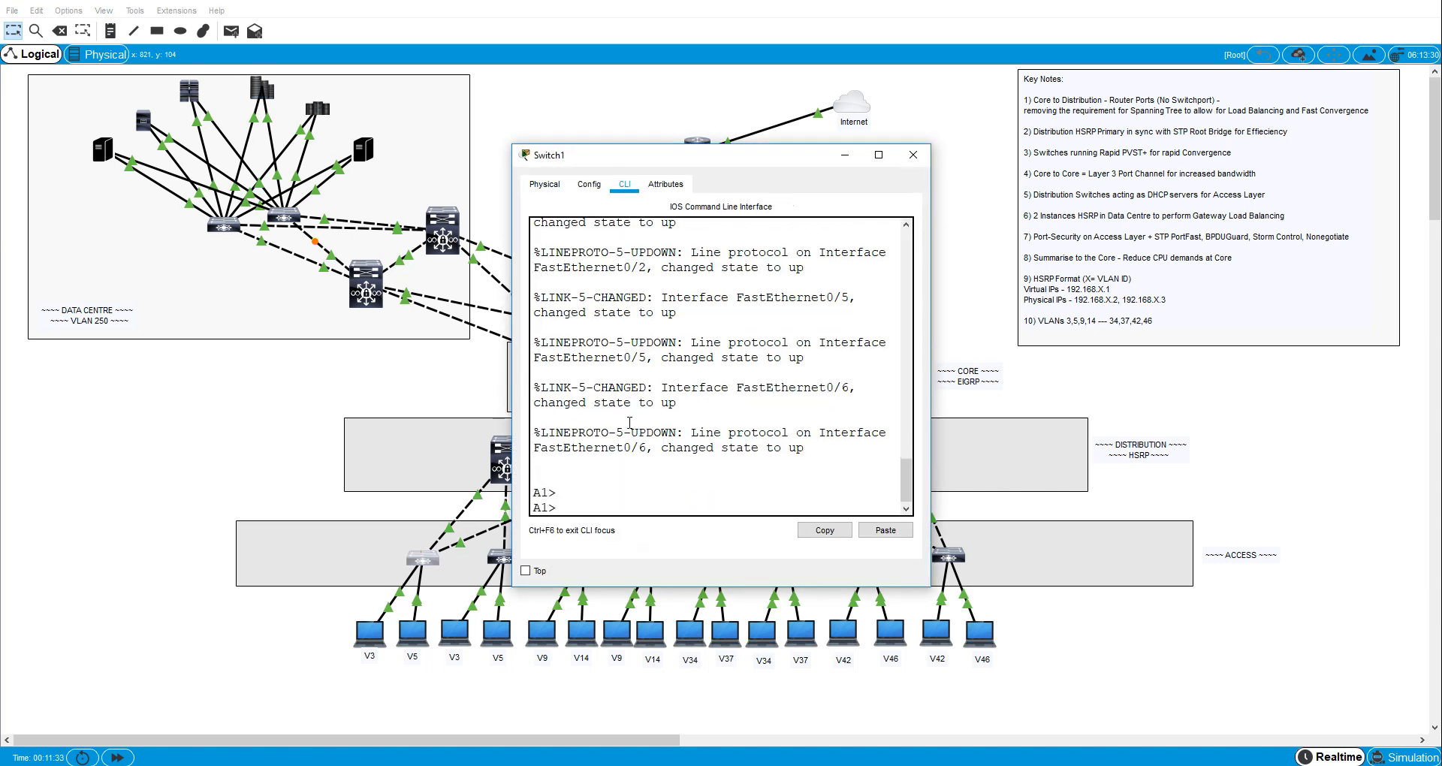
right_click(627, 439)
click(646, 464)
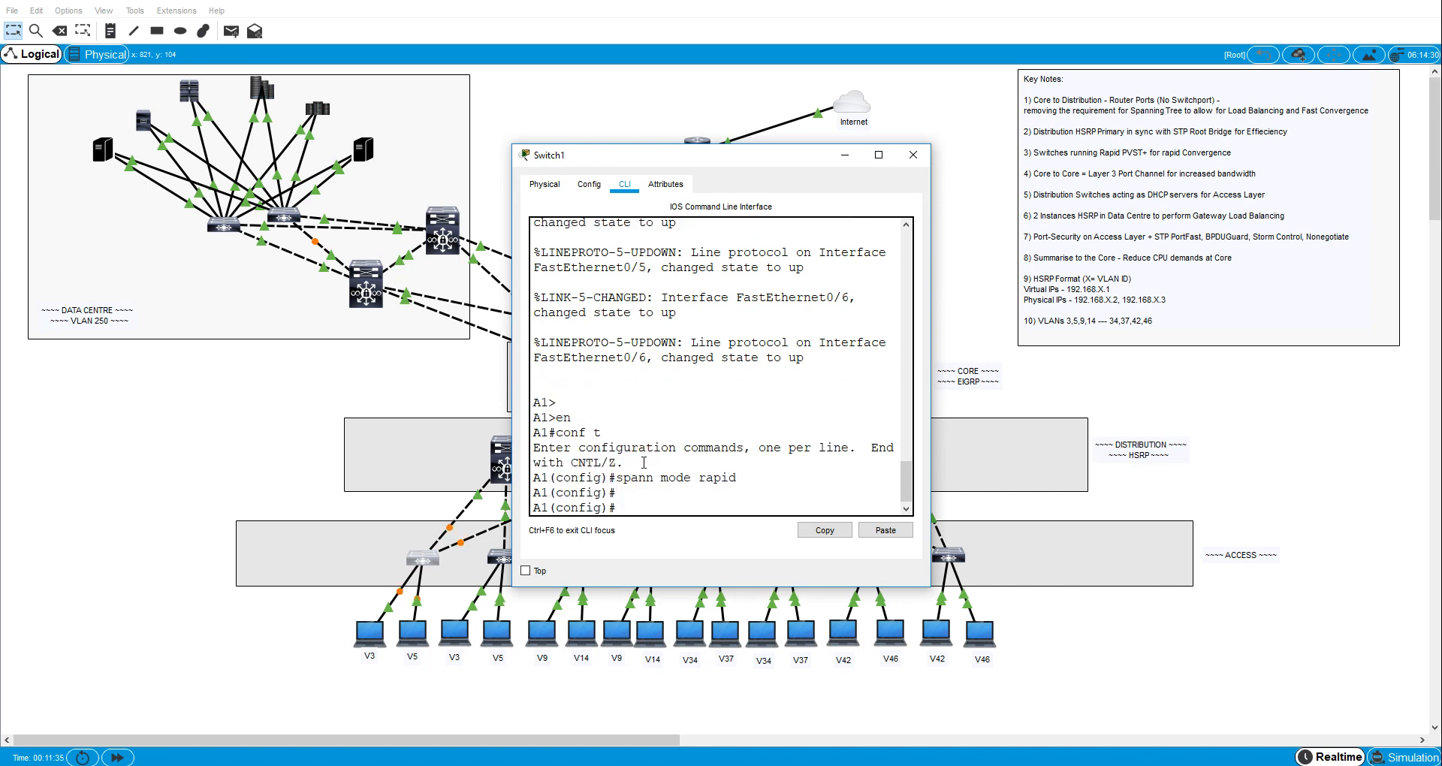
click(201, 464)
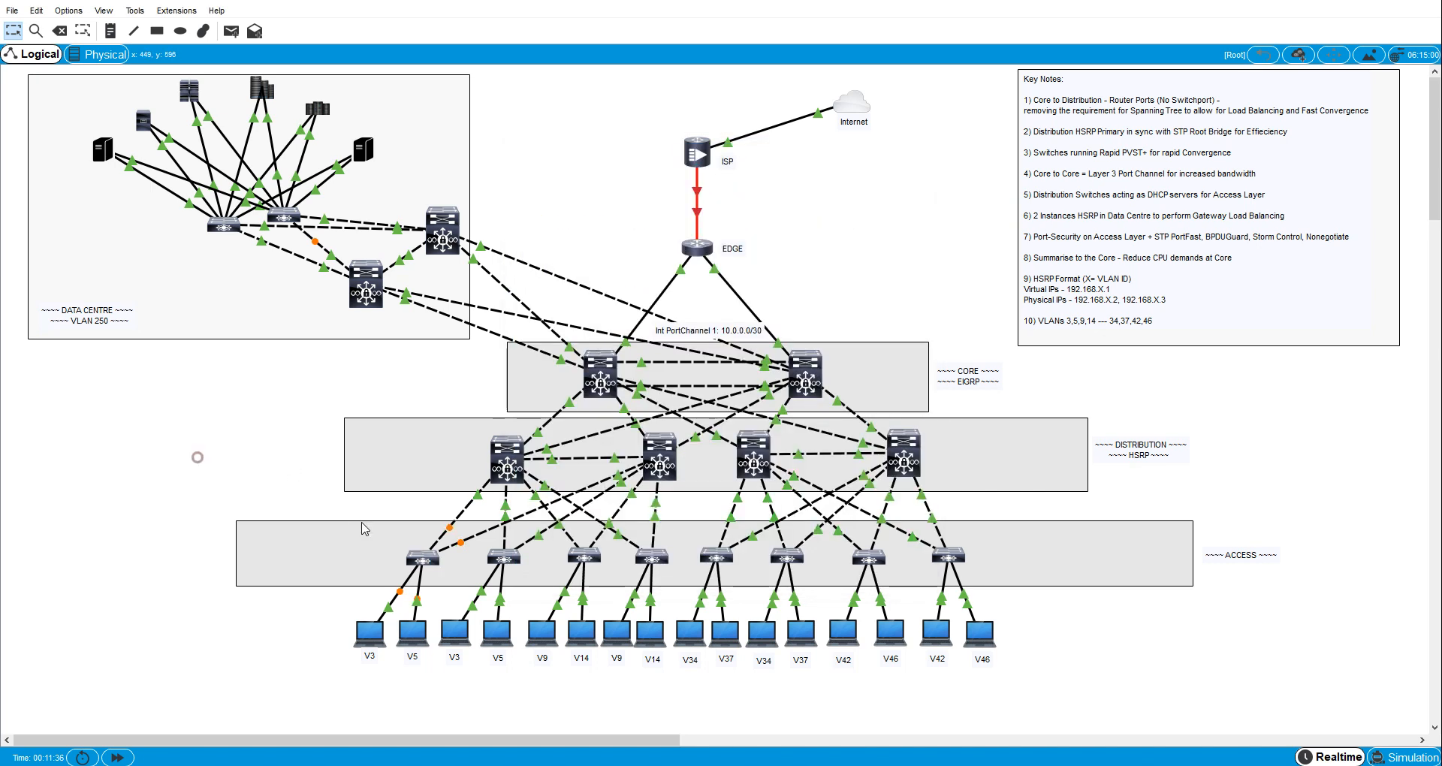
- Set access switch A2 to rapid spanning tree by pasting the copied commands into its CLI
click(500, 557)
click(626, 185)
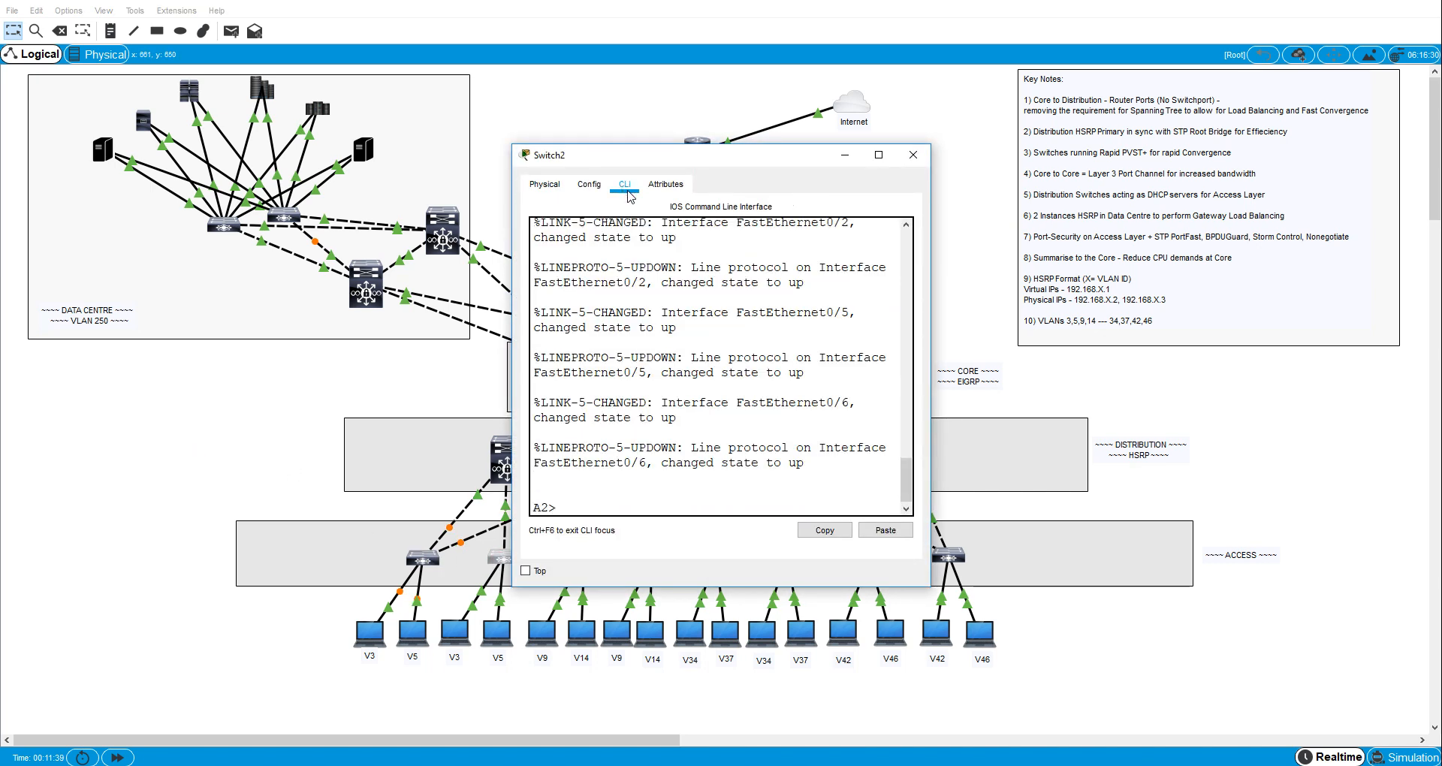
right_click(633, 441)
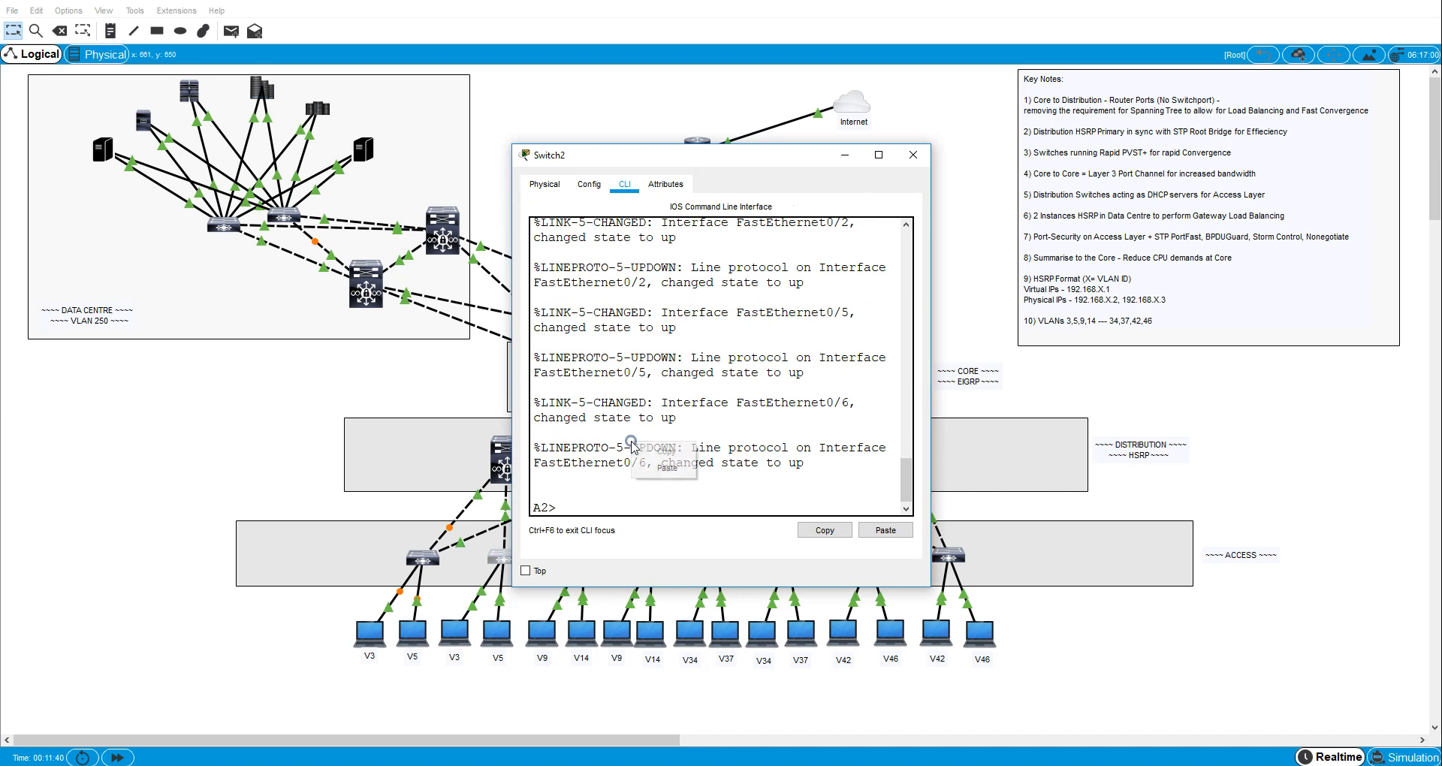
click(655, 465)
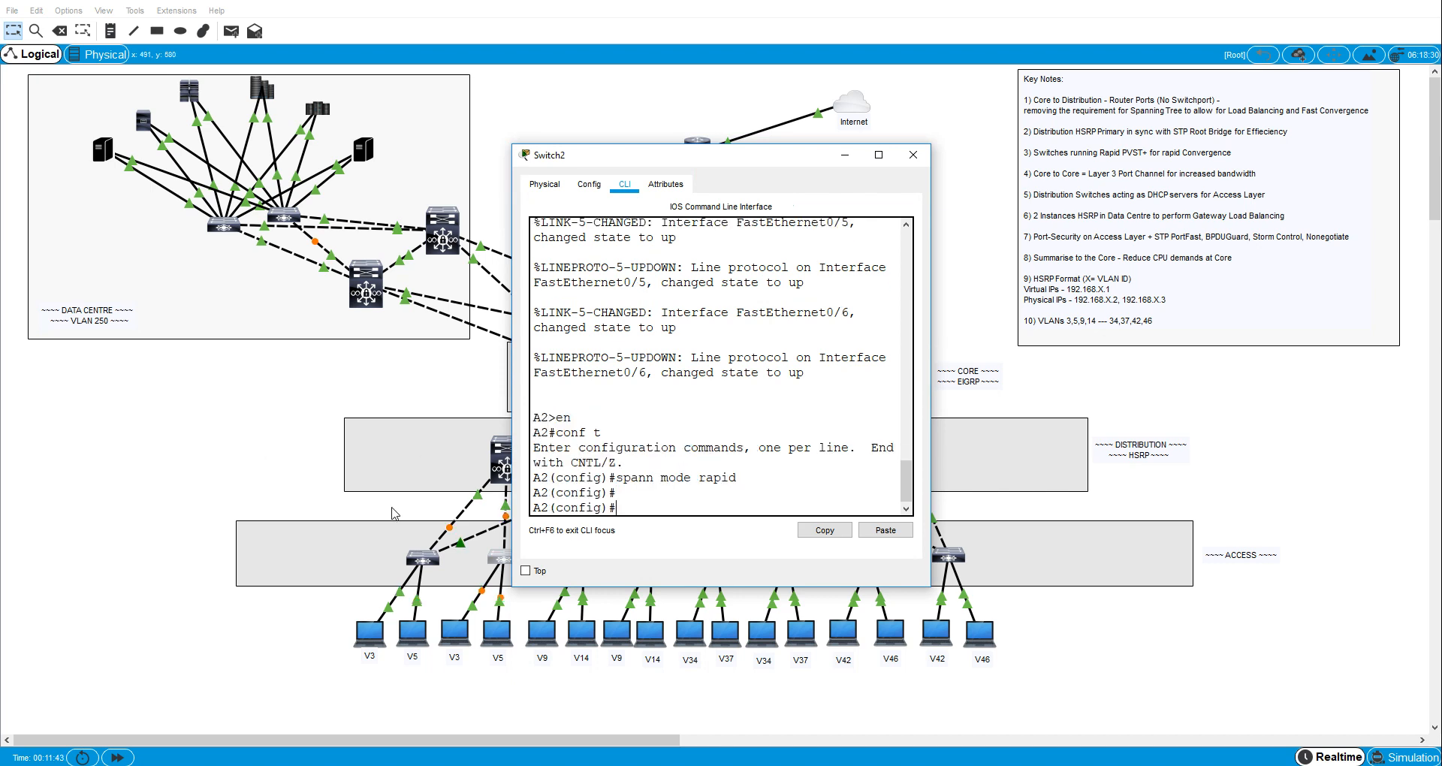
click(277, 471)
- Set access switch A3 to rapid spanning tree by pasting en, conf t and spann mode rapid into its CLI
click(585, 555)
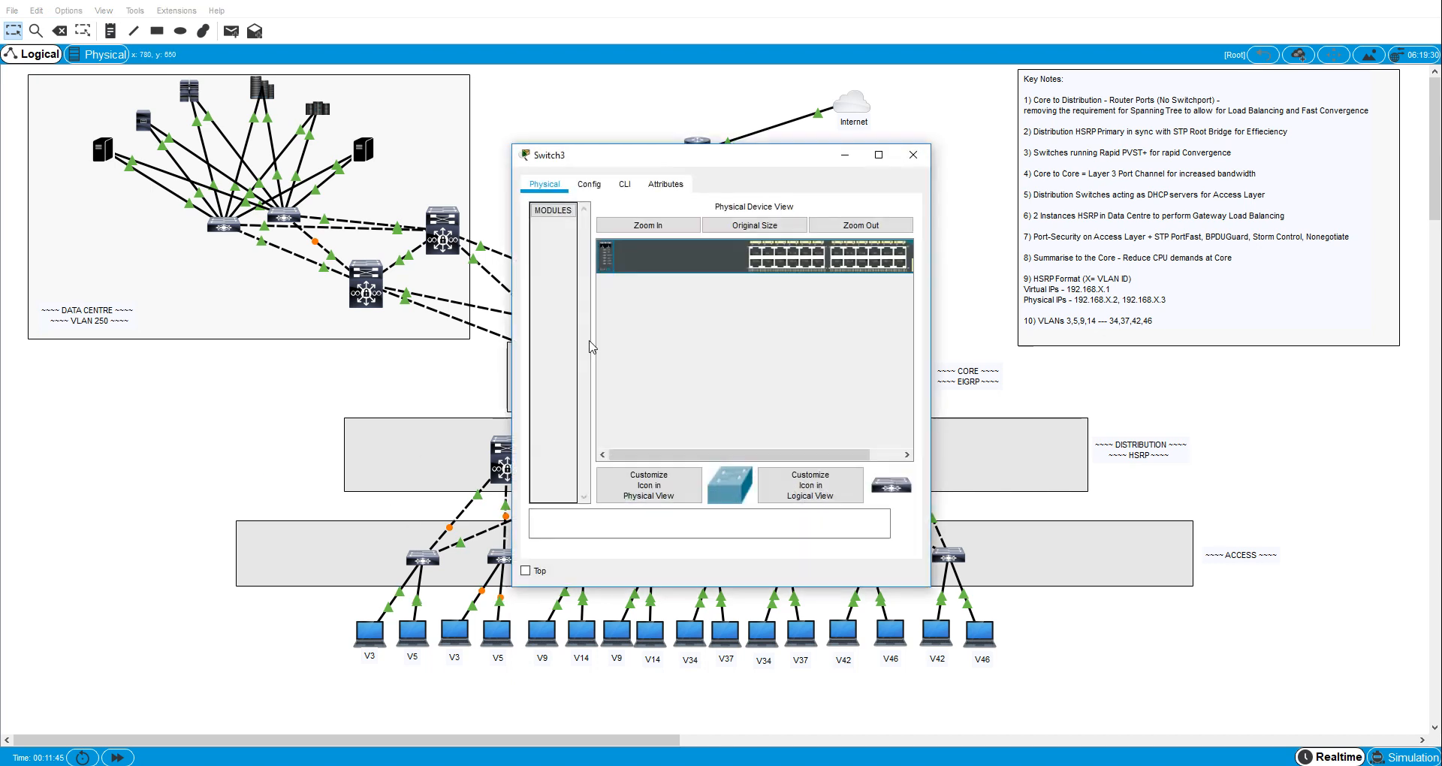
click(626, 185)
key(Return)
key(Return)
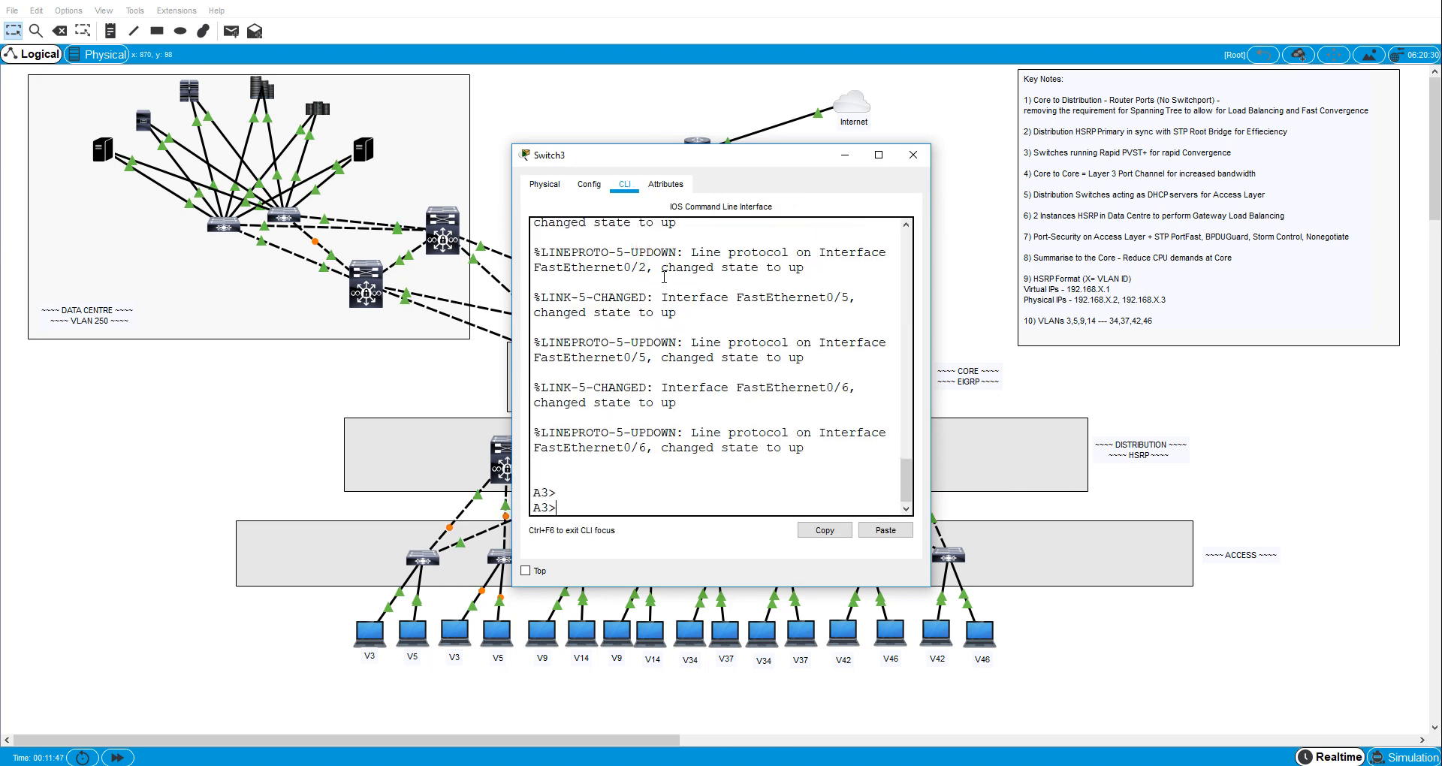
right_click(622, 438)
click(646, 462)
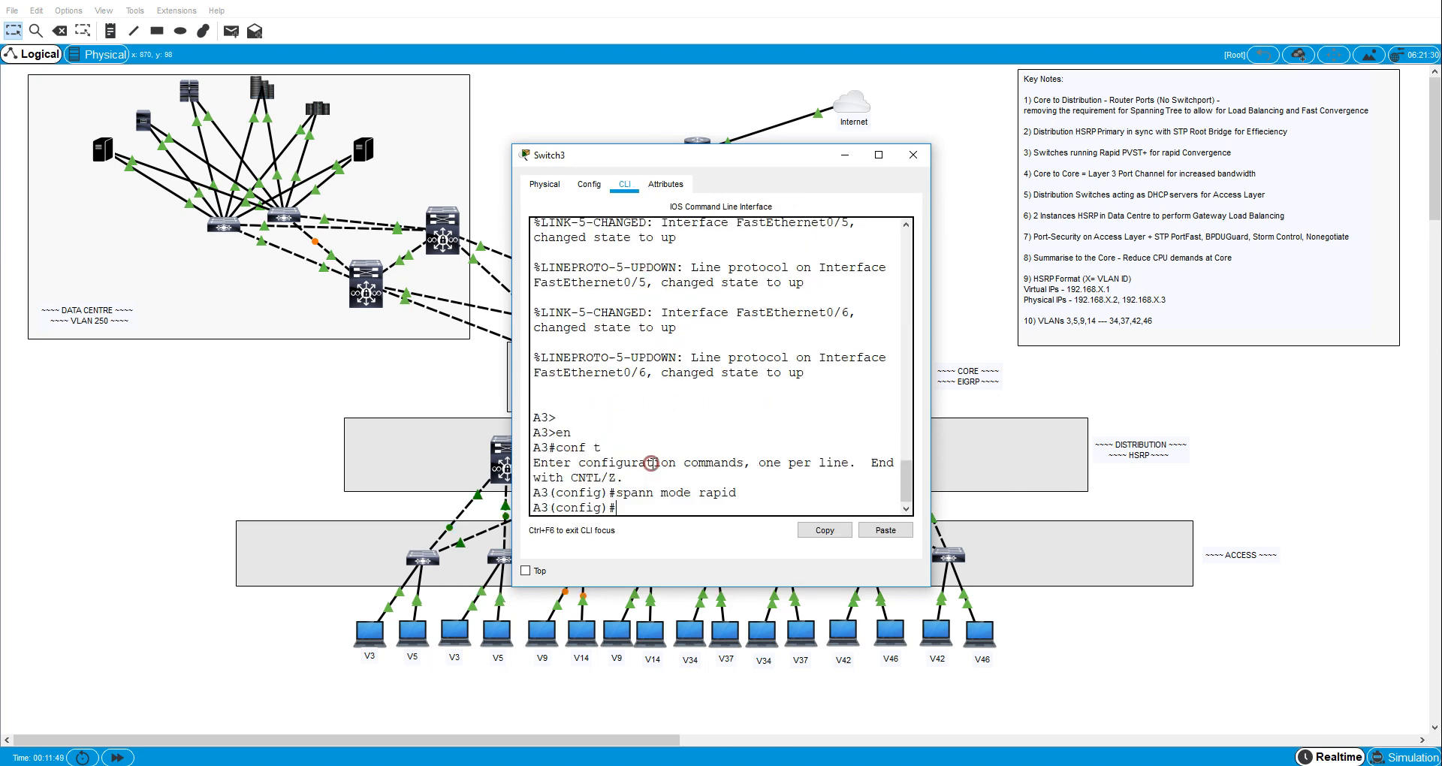
key(Return)
click(210, 456)
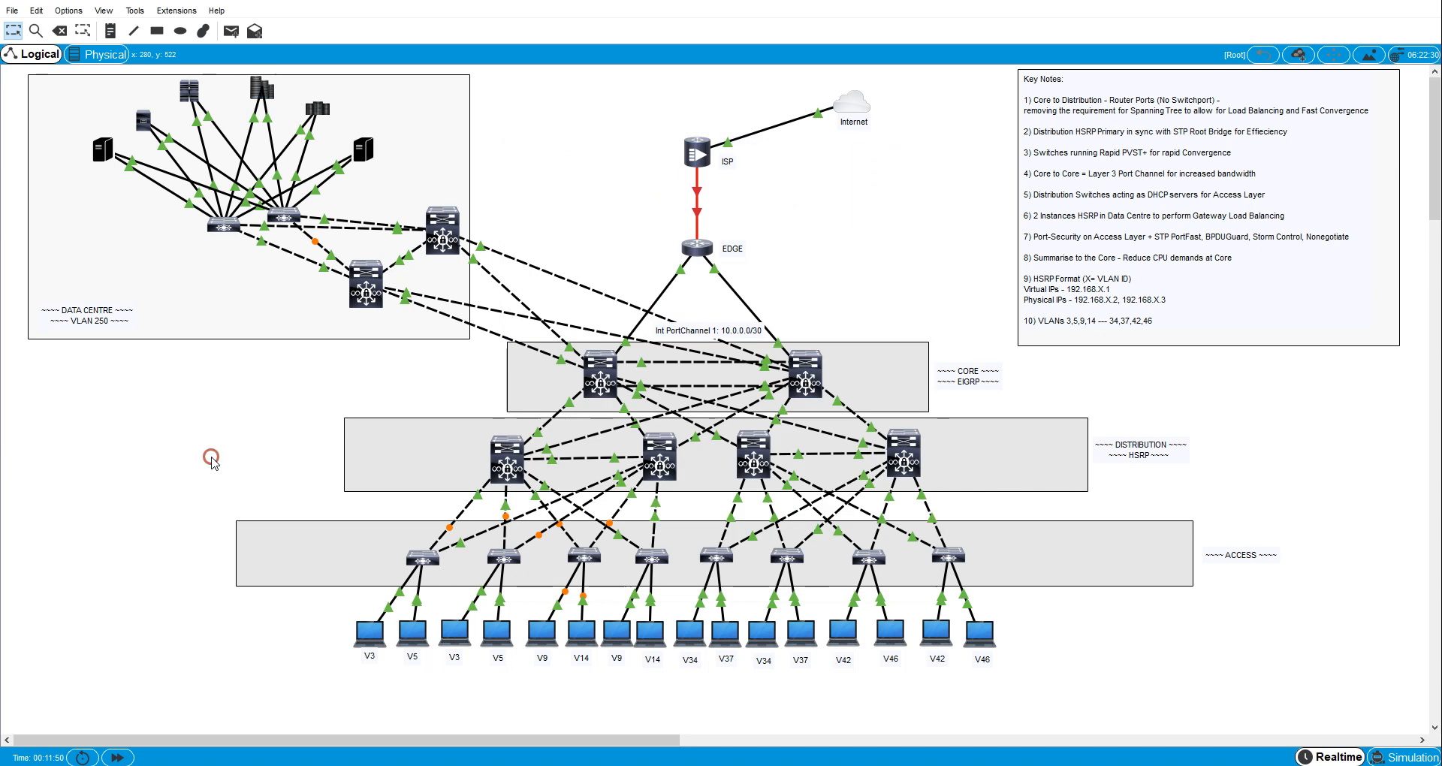
- Set access switch A4 to rapid spanning tree by pasting en, conf t and spann mode rapid into its CLI
click(655, 564)
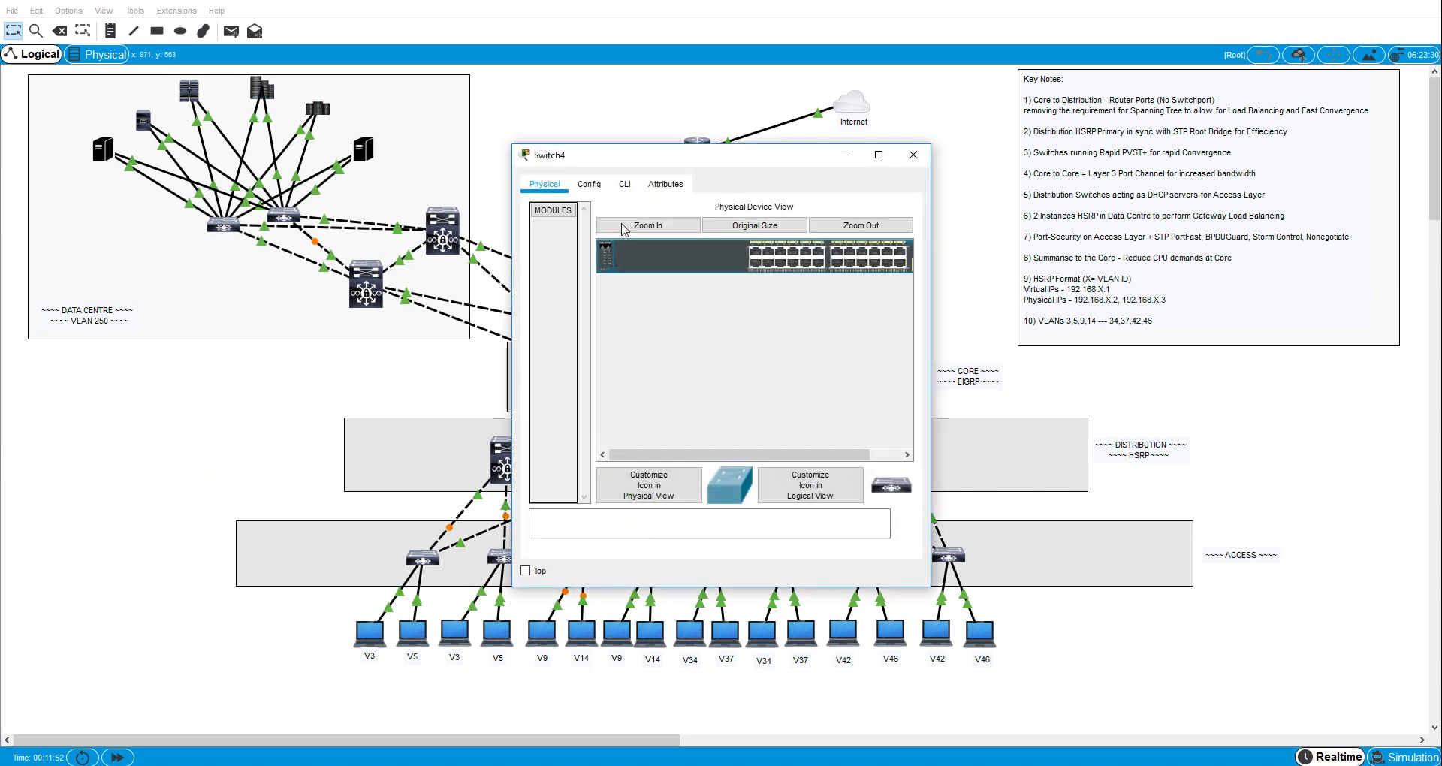
click(626, 184)
right_click(576, 368)
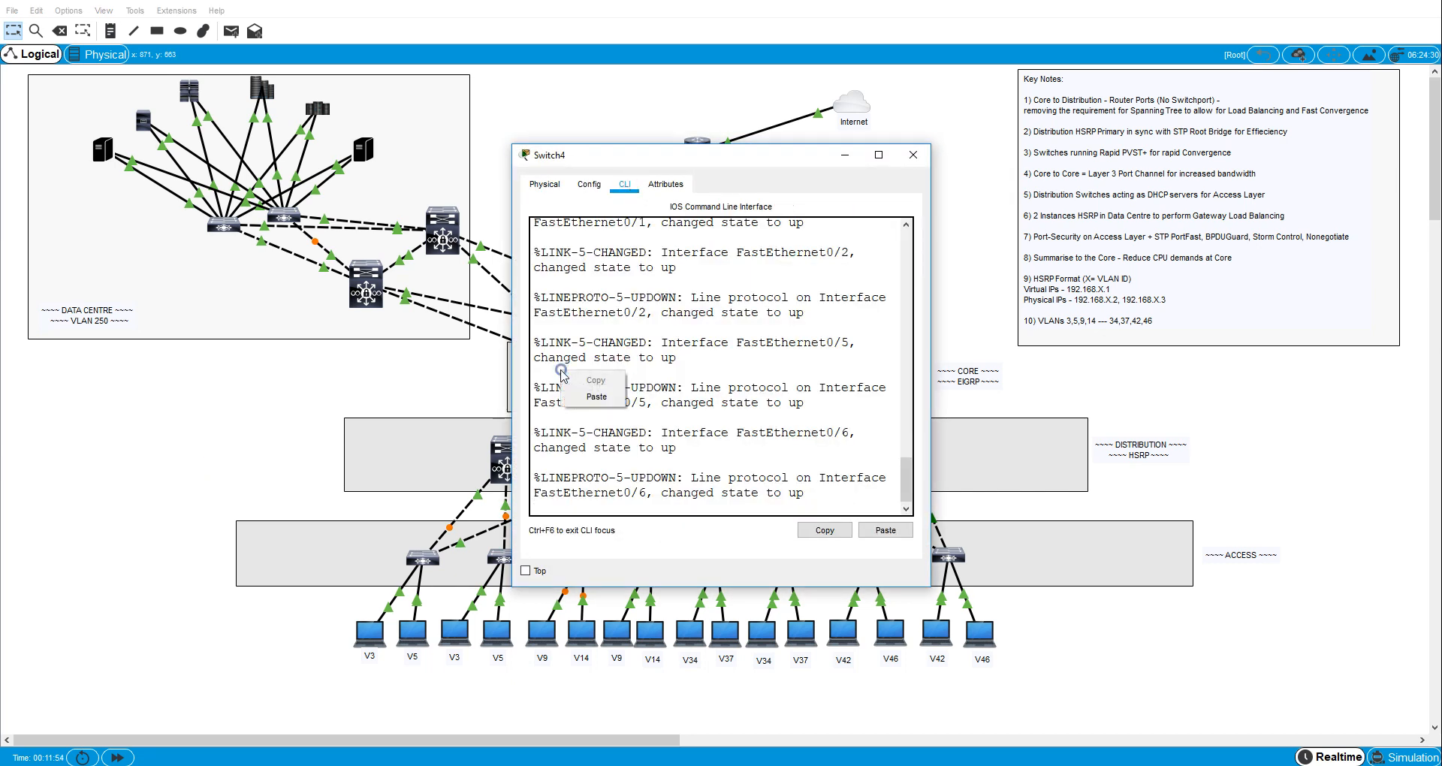
click(583, 390)
key(Return)
key(Return)
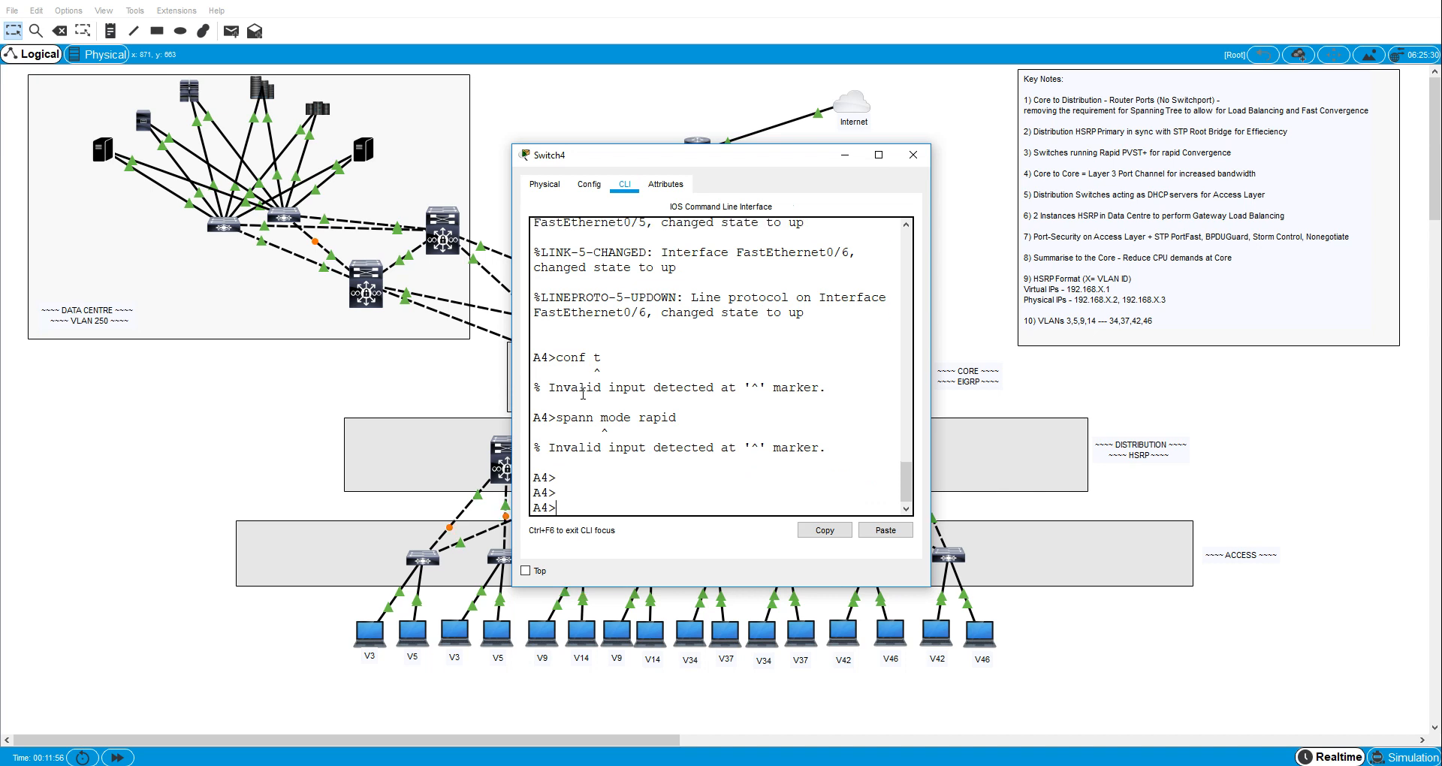
right_click(642, 444)
click(659, 466)
key(Return)
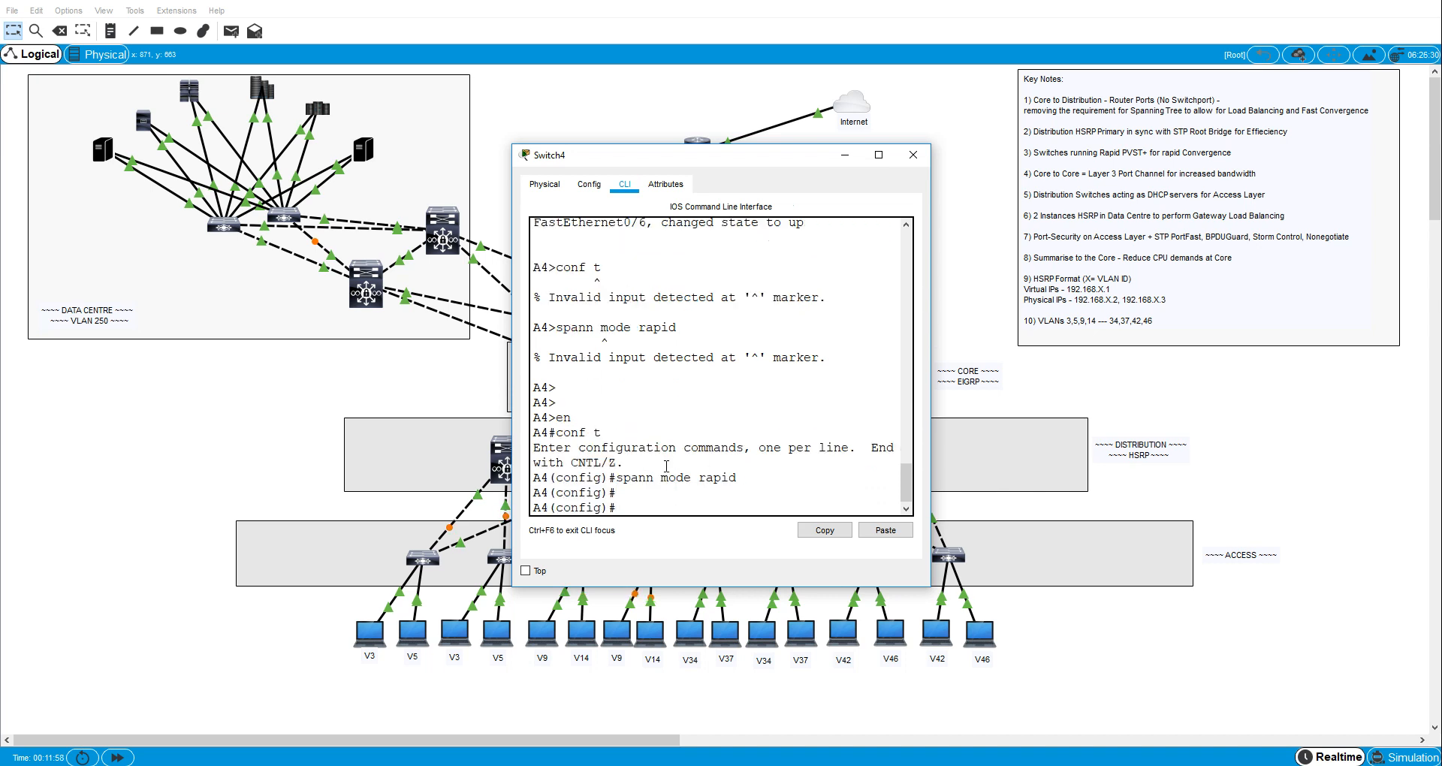
key(alt+F4)
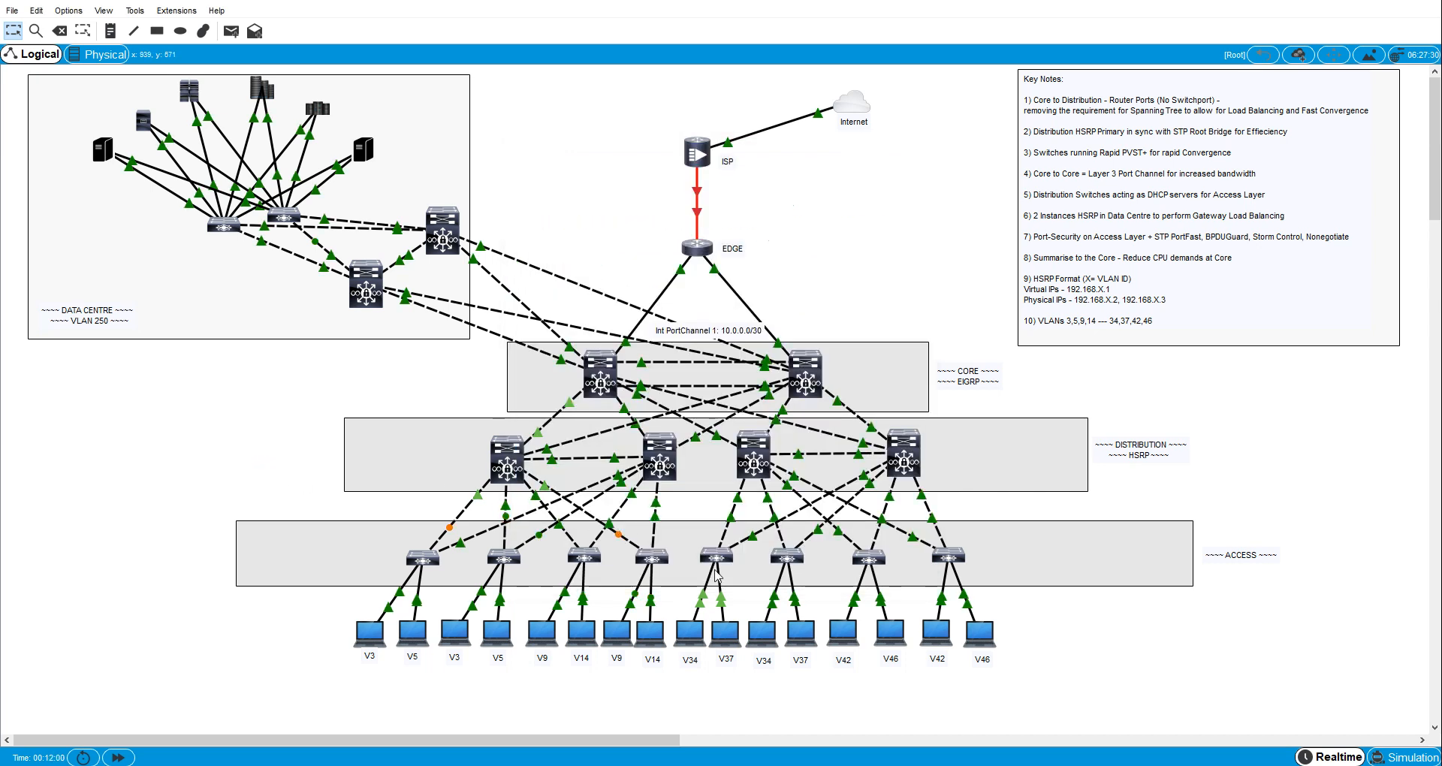
- Set access switch A5 to rapid spanning tree by pasting en, conf t and spann mode rapid into its CLI
click(717, 560)
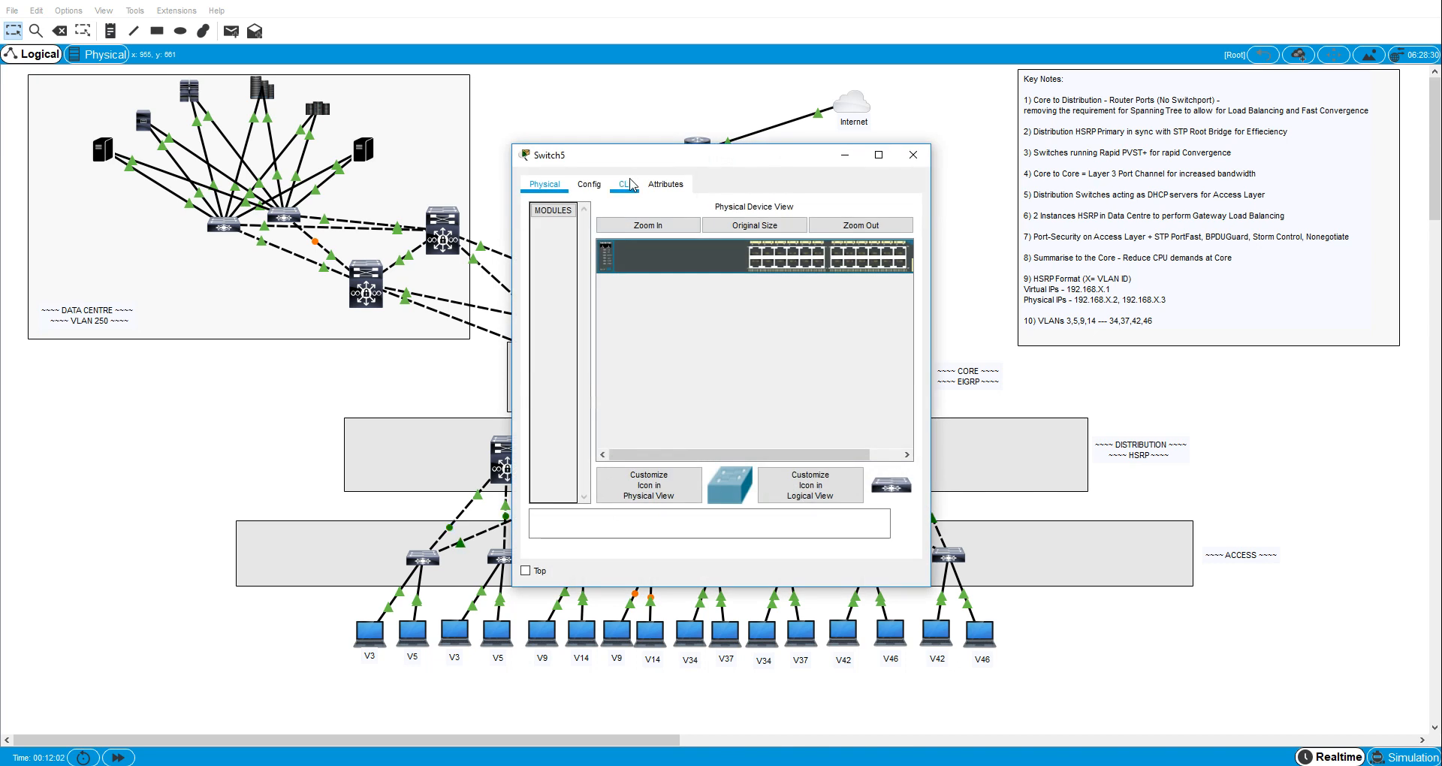
click(628, 184)
right_click(667, 363)
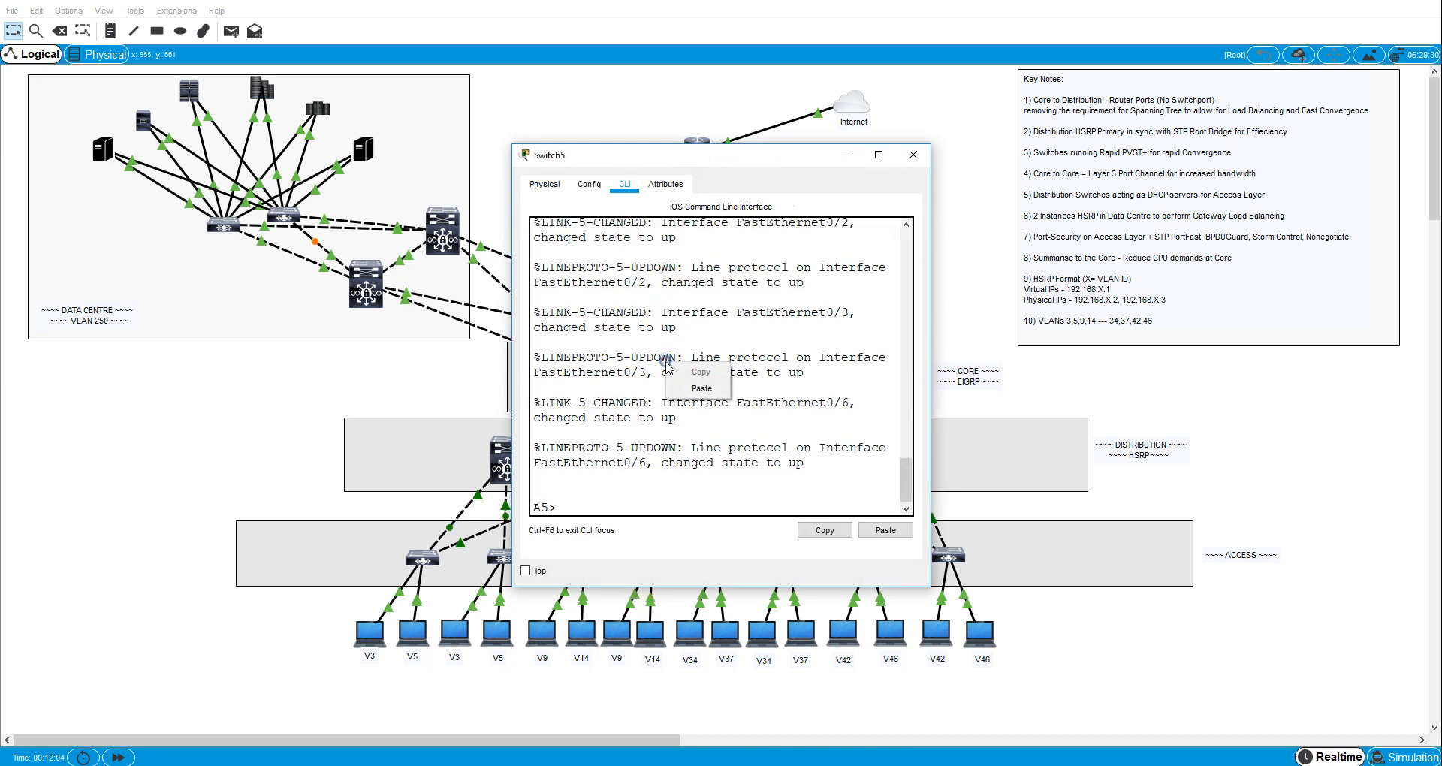
click(692, 389)
key(Return)
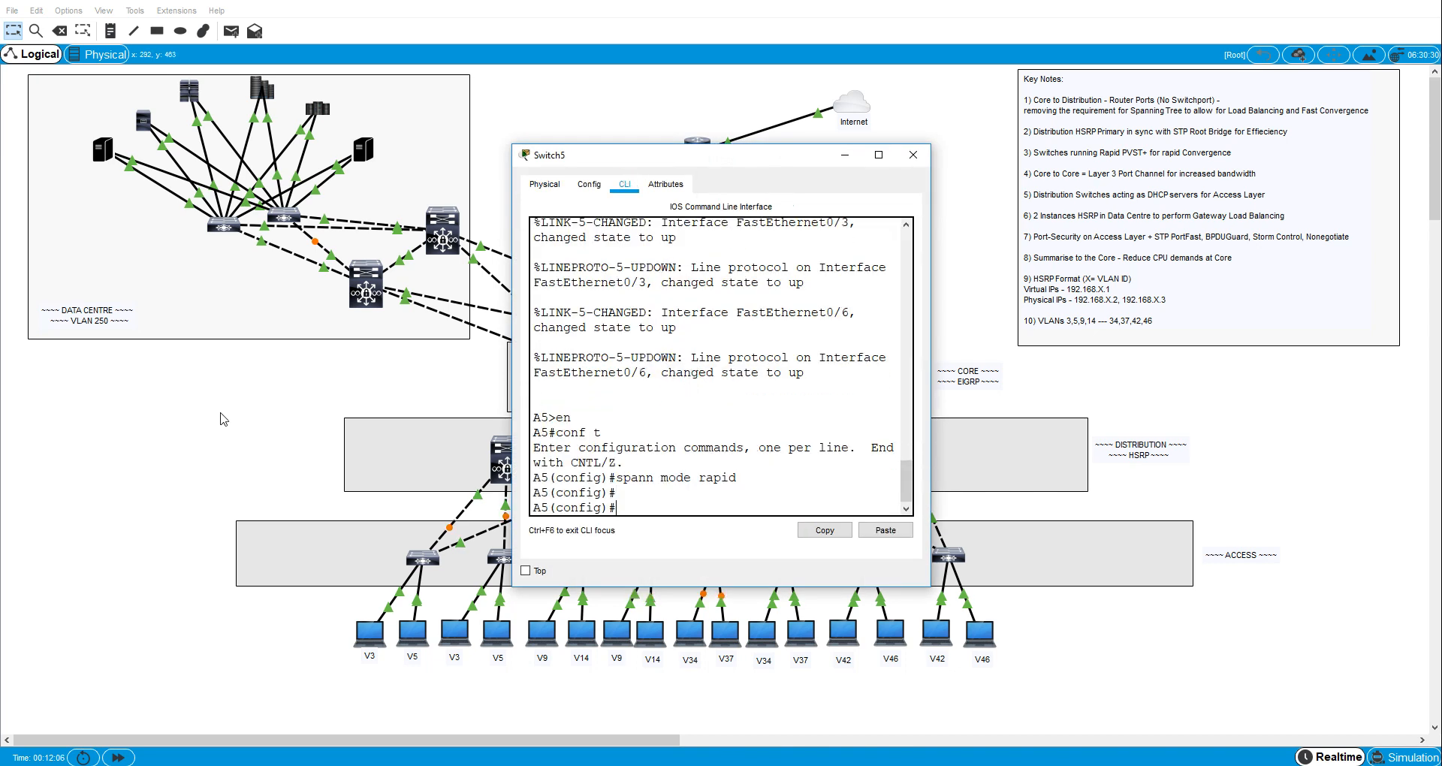
click(237, 421)
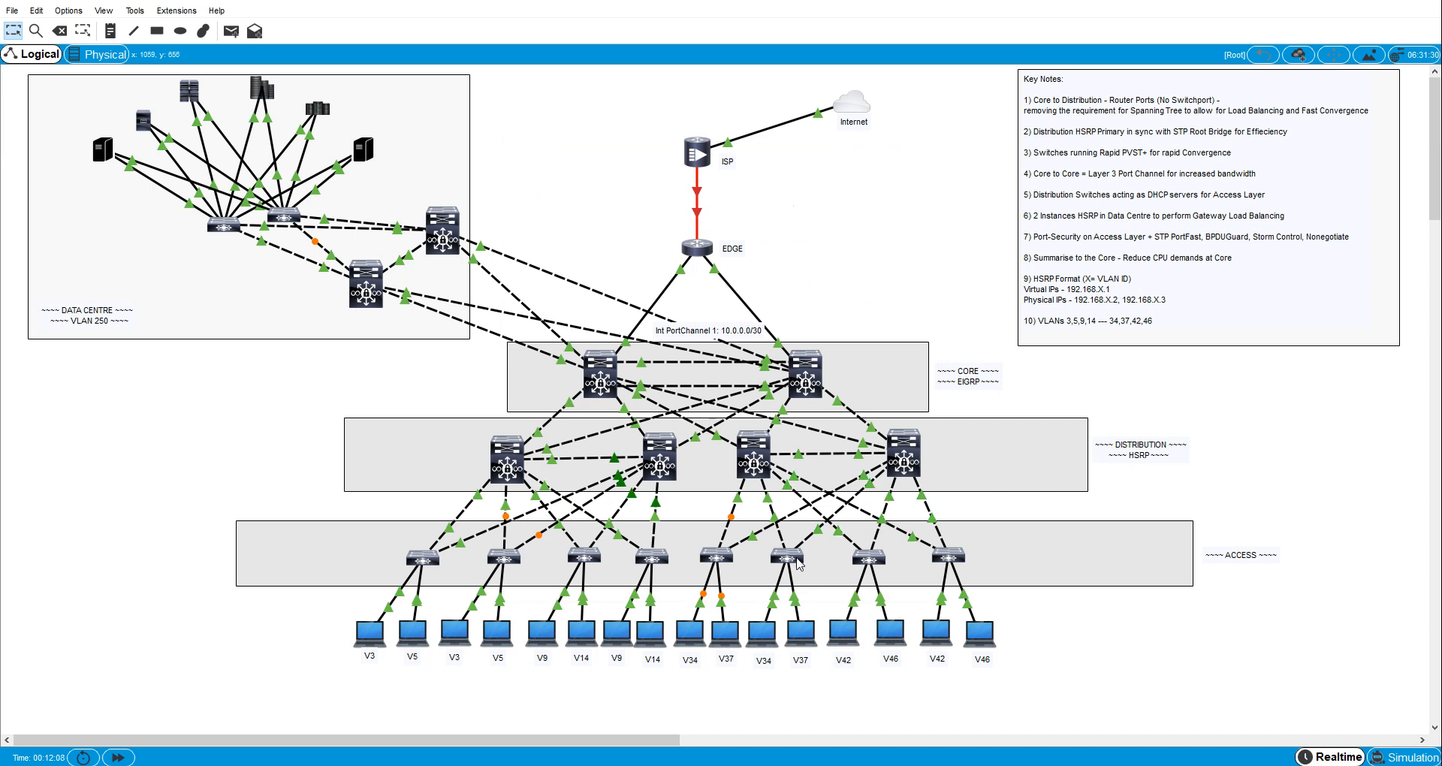
- Set access switch A6 to rapid spanning tree by pasting the copied commands into its CLI
click(798, 564)
click(639, 194)
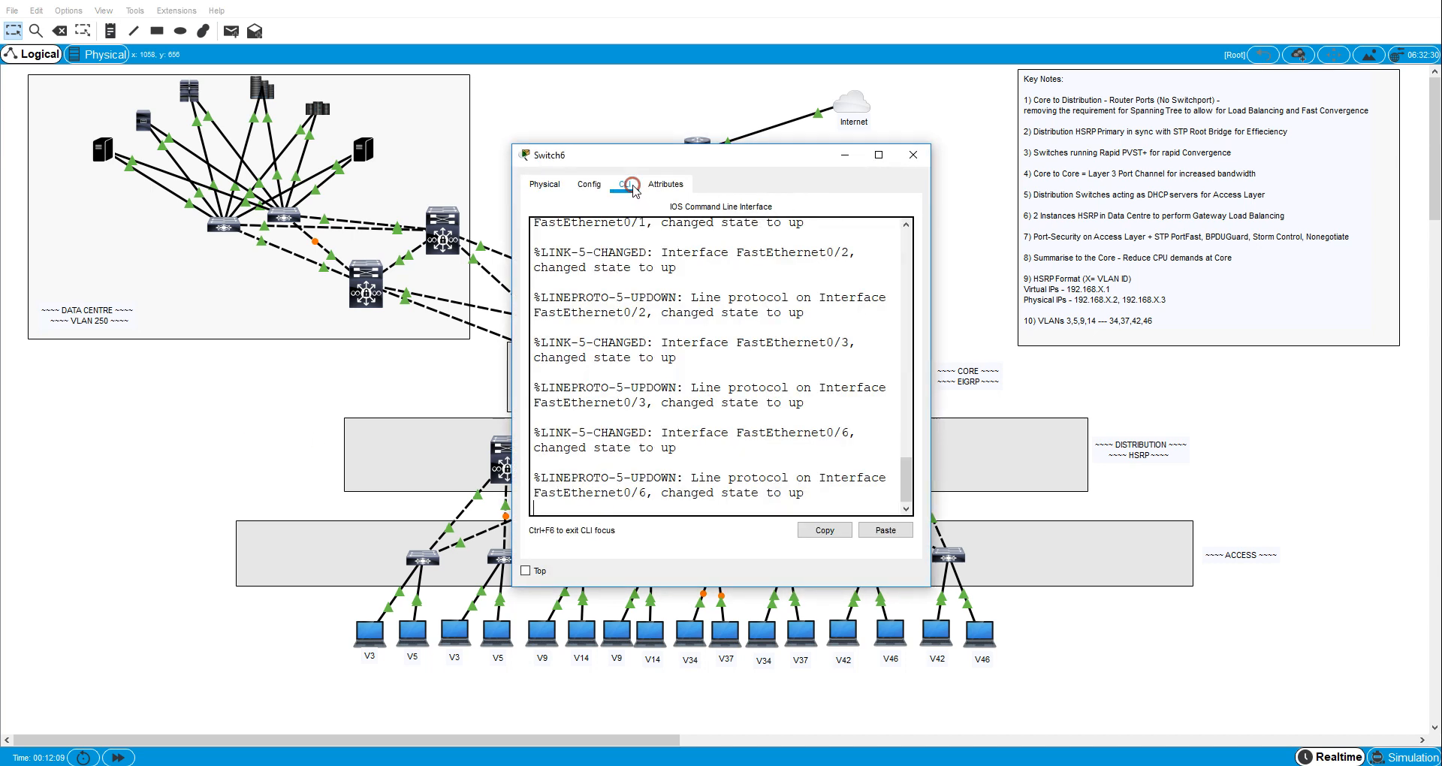
right_click(696, 408)
click(708, 441)
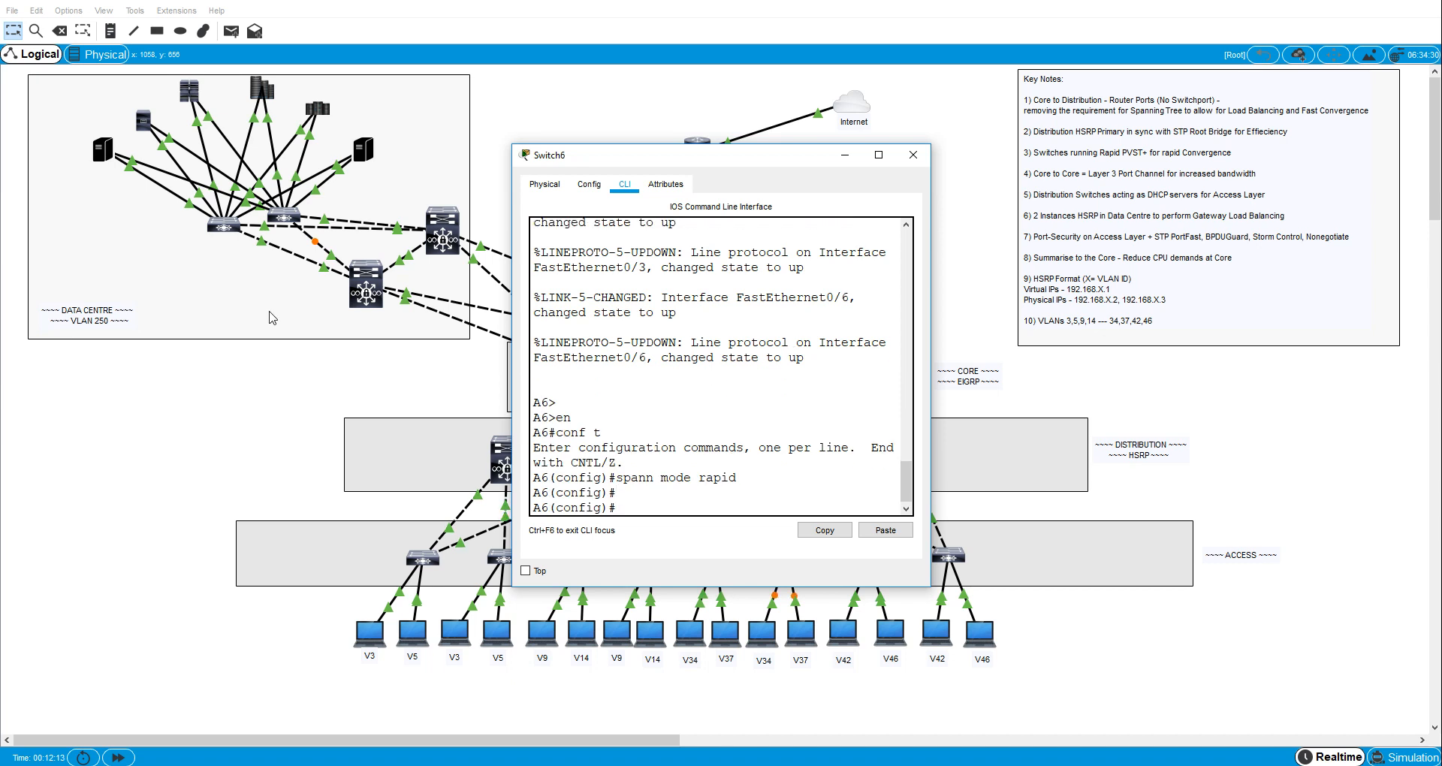
click(215, 443)
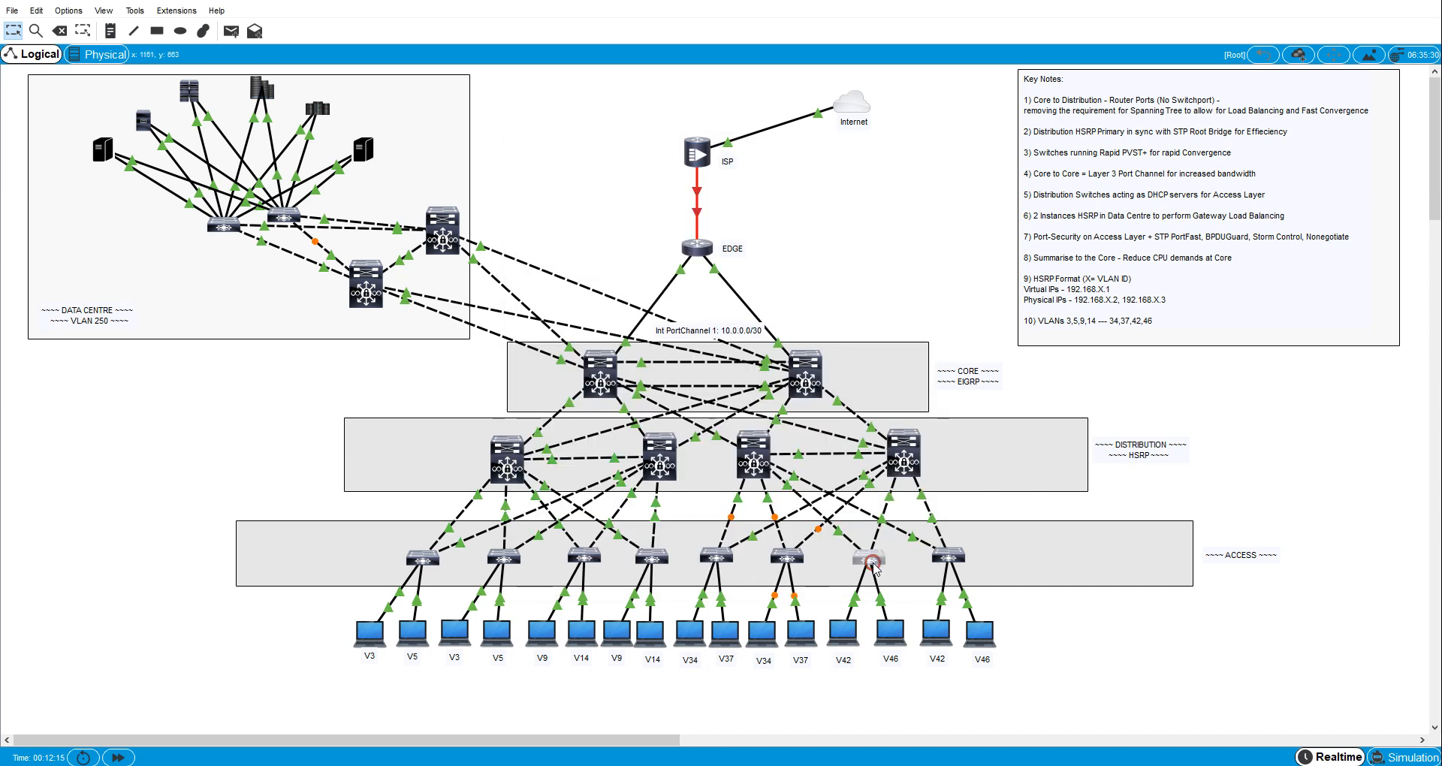
- Set access switch A7 to rapid spanning tree by pasting en, conf t and spann mode rapid into its CLI
click(870, 558)
click(623, 188)
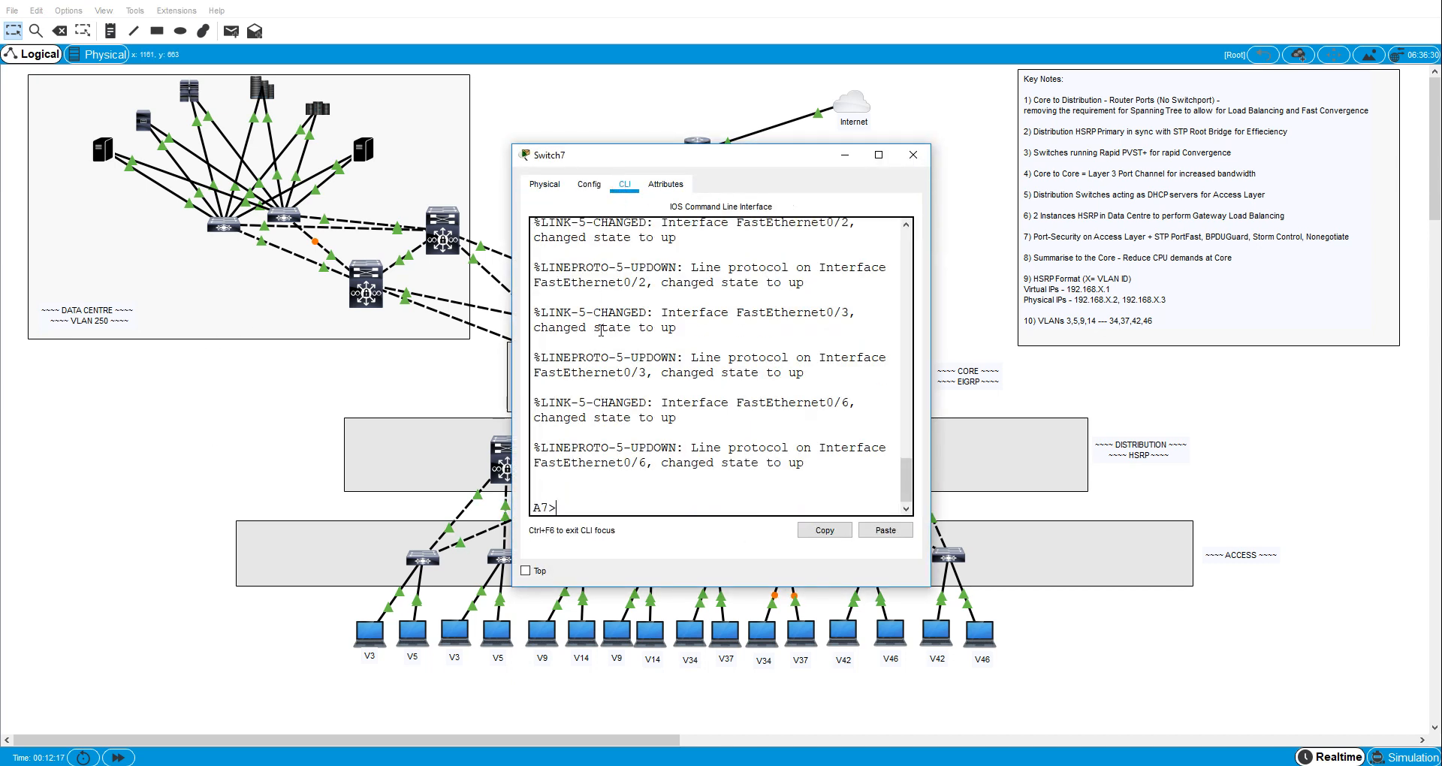
right_click(605, 382)
click(623, 409)
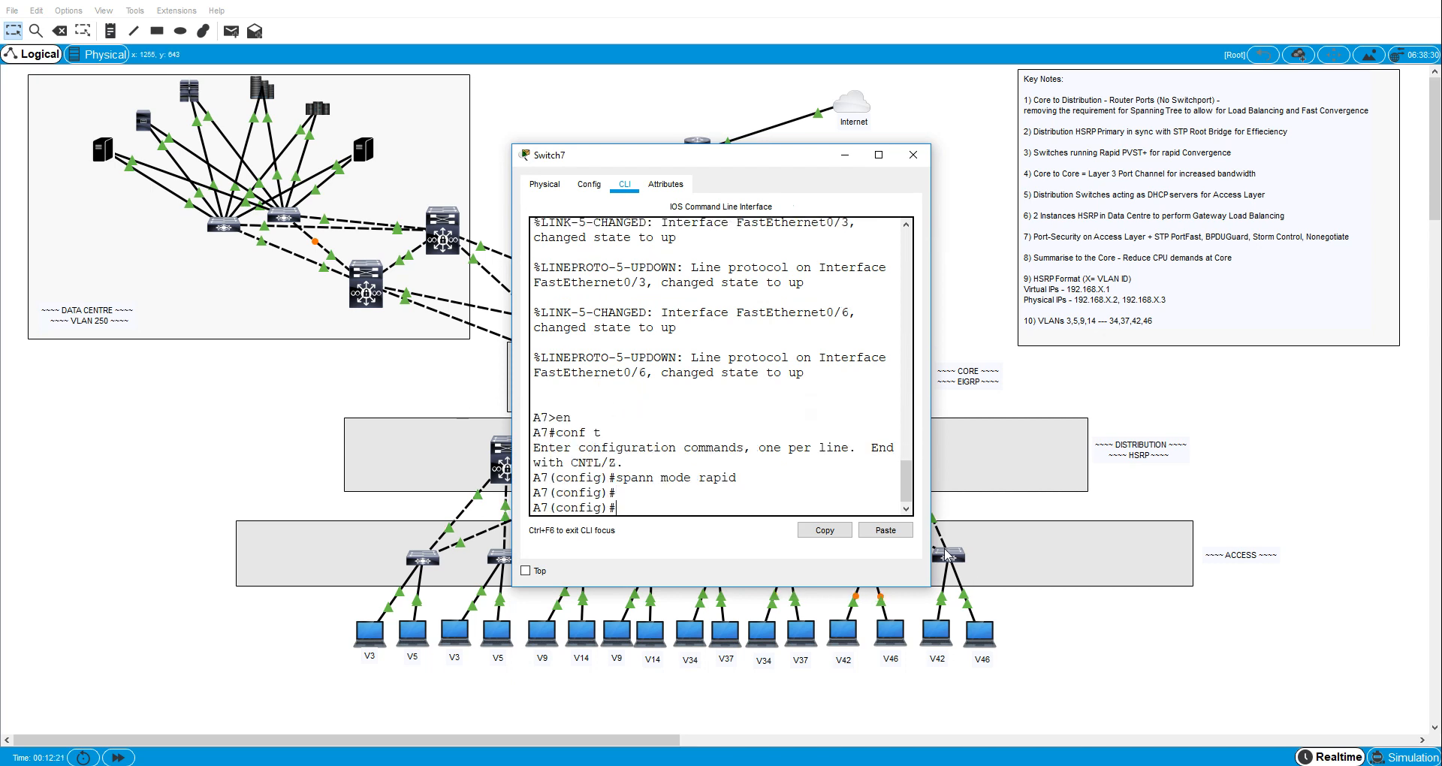
- Paste en, conf t and spann mode rapid into access switch A8's CLI, then leave configuration mode and close its window
click(947, 554)
click(628, 184)
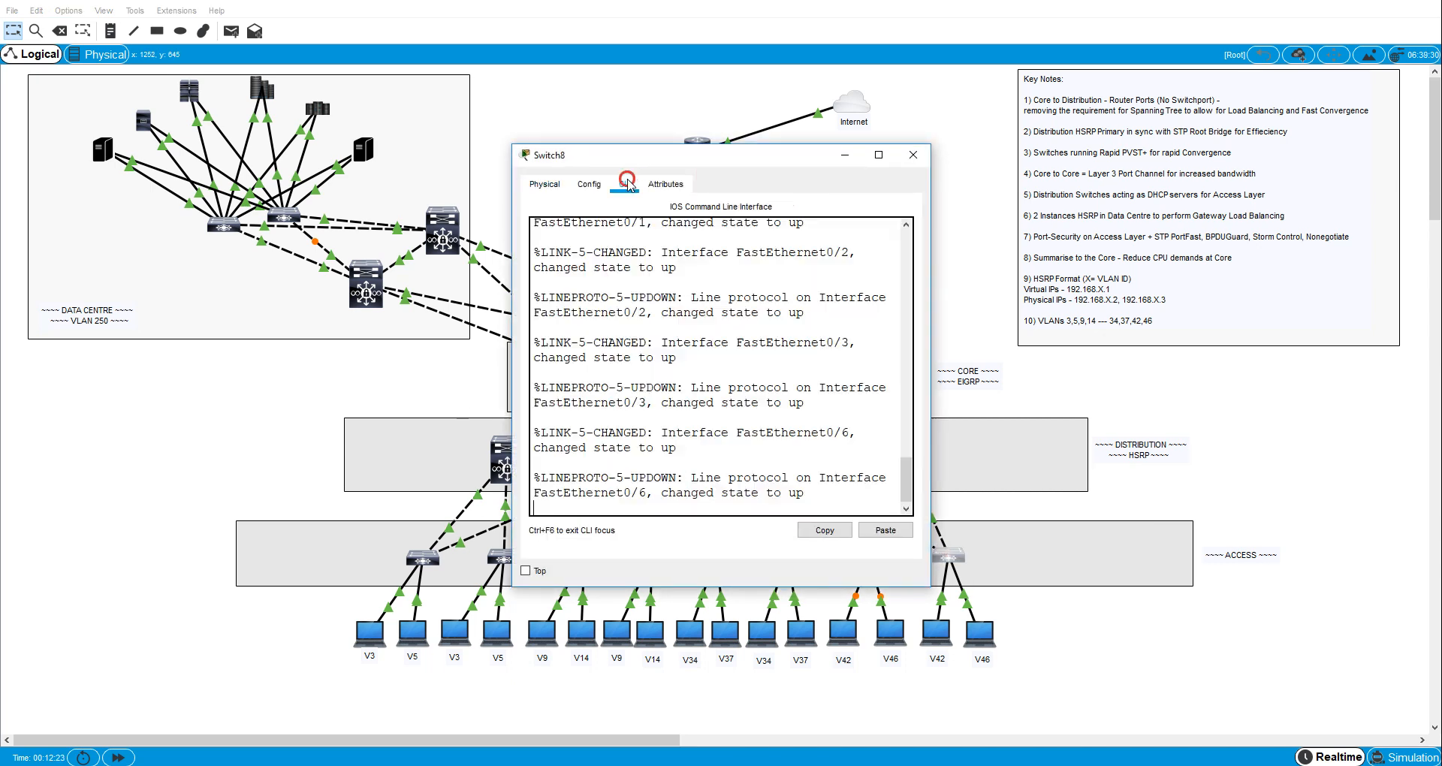
key(Return)
key(Return)
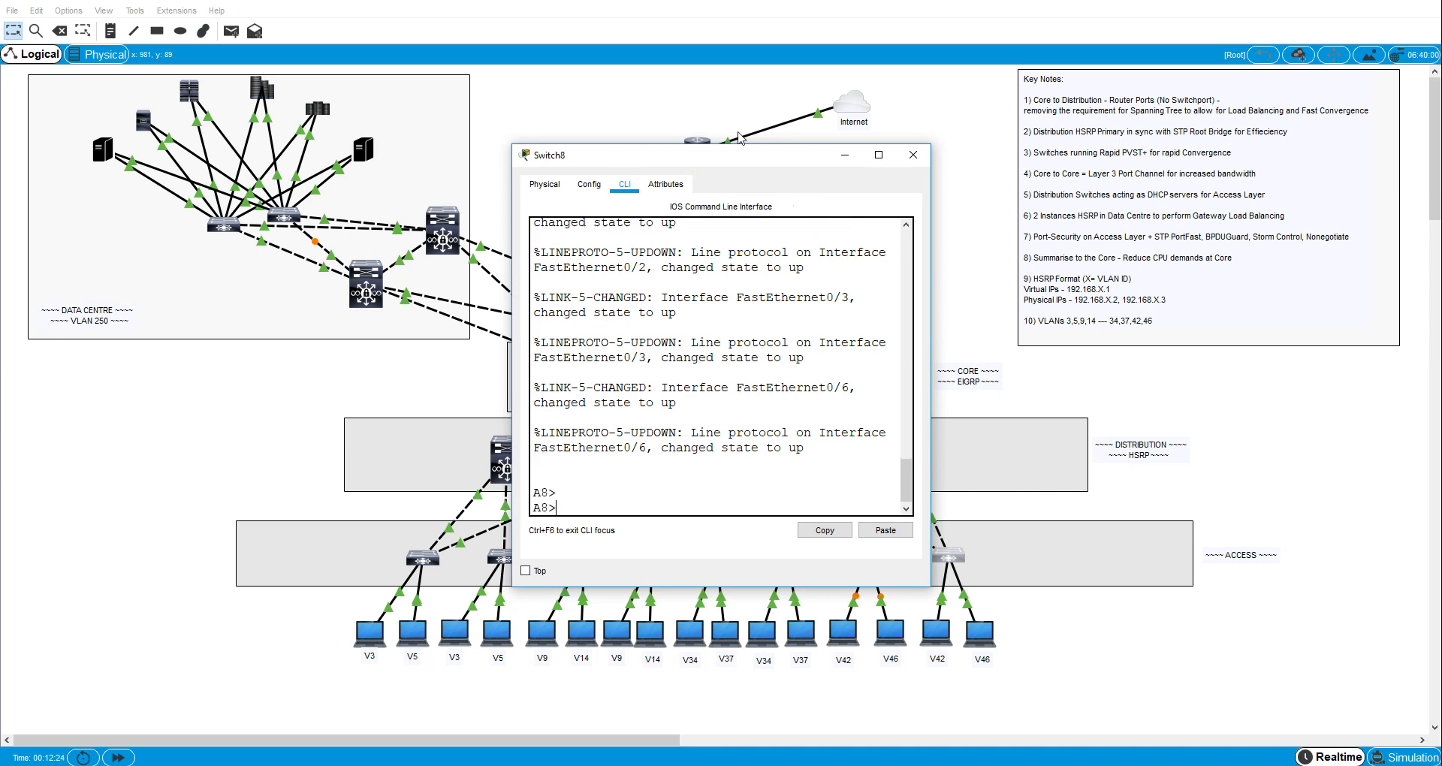
right_click(709, 330)
click(723, 354)
key(Return)
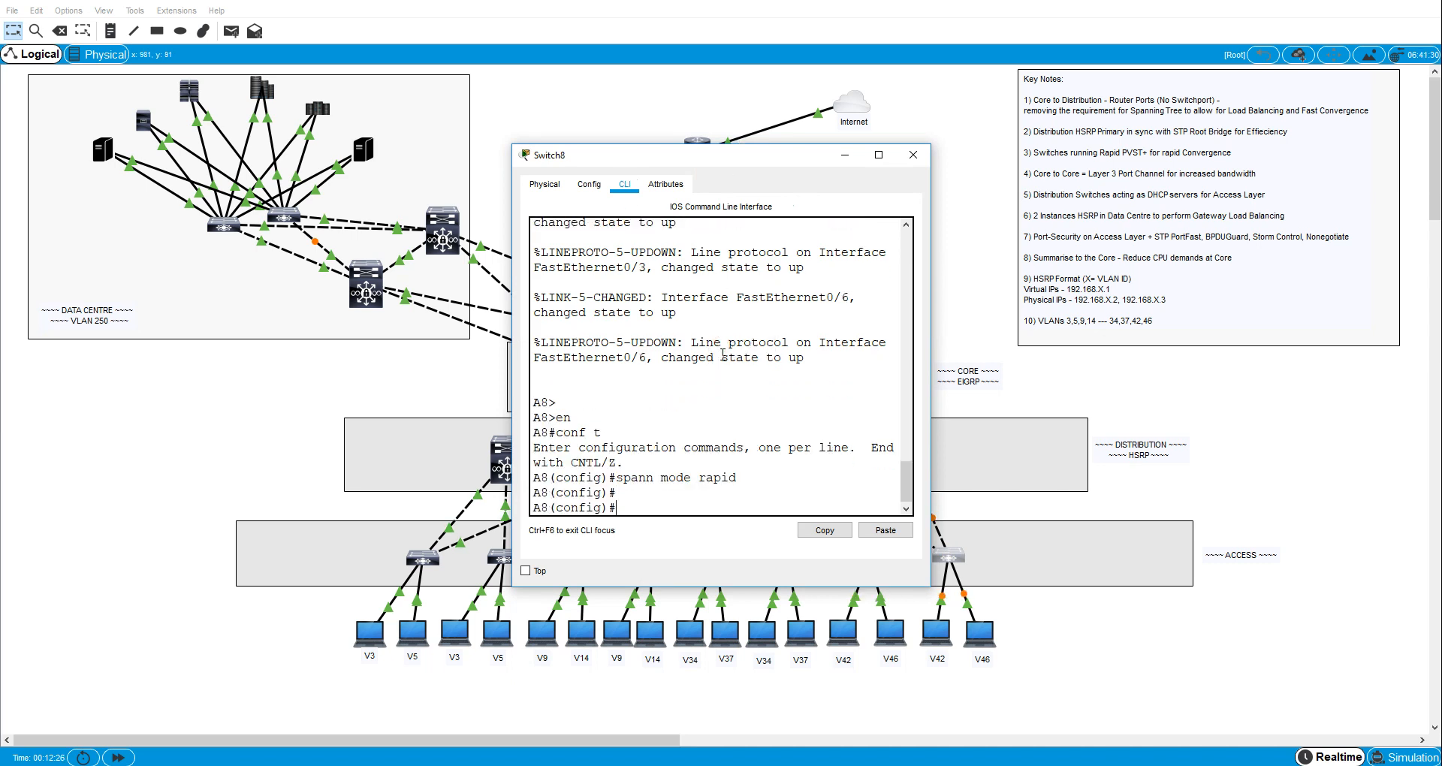
key(Return)
key(ctrl+z)
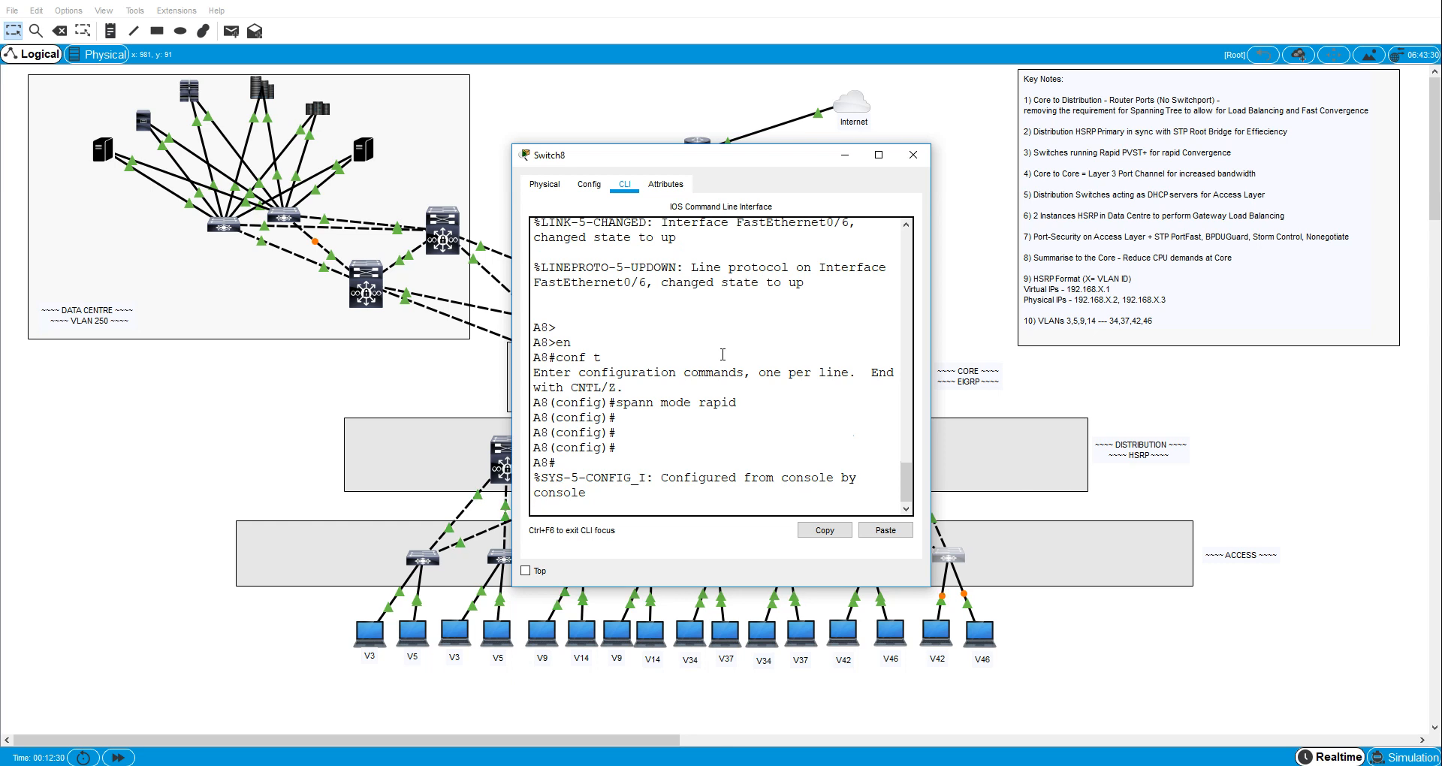
click(912, 154)
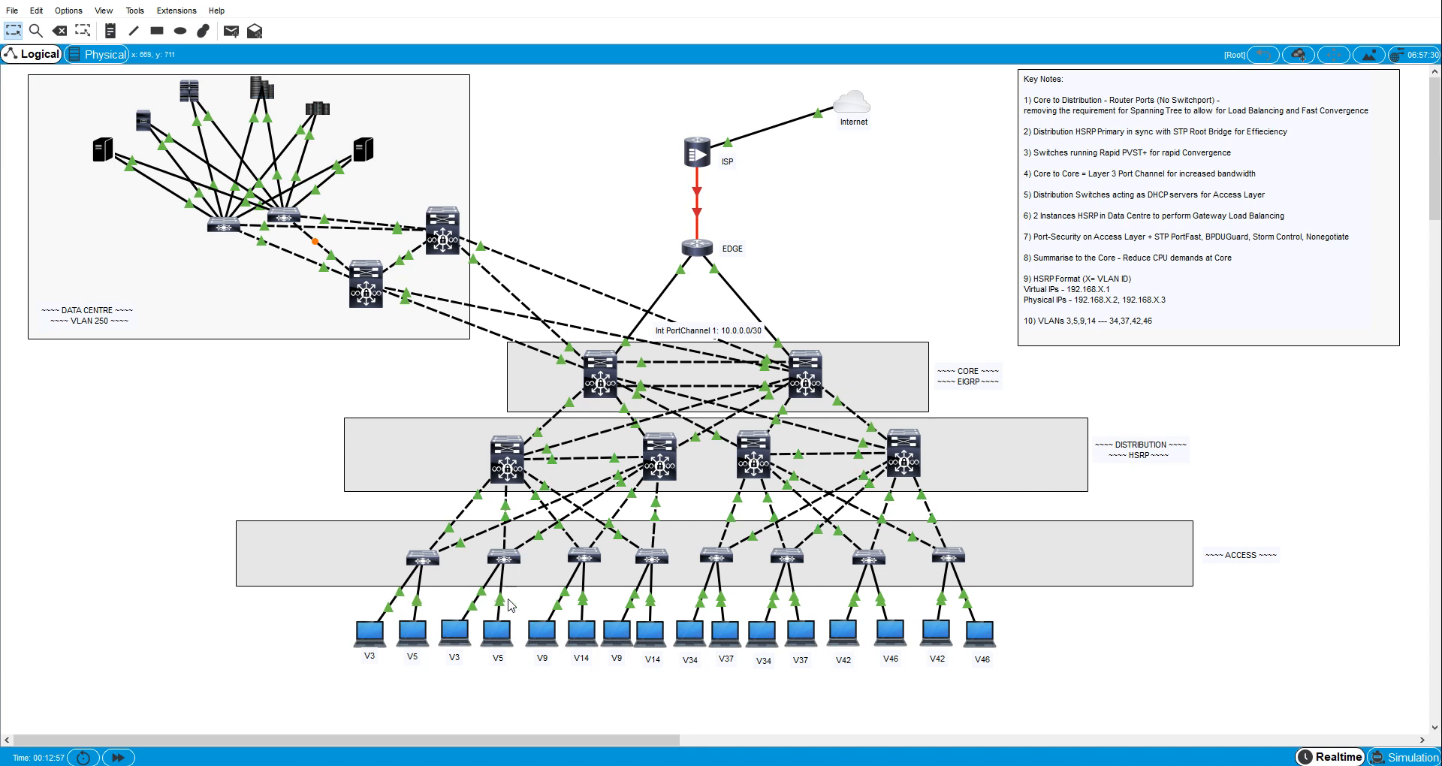
- Enter interface fa0/6 on access switch A1 and set it to switchport mode access
click(428, 557)
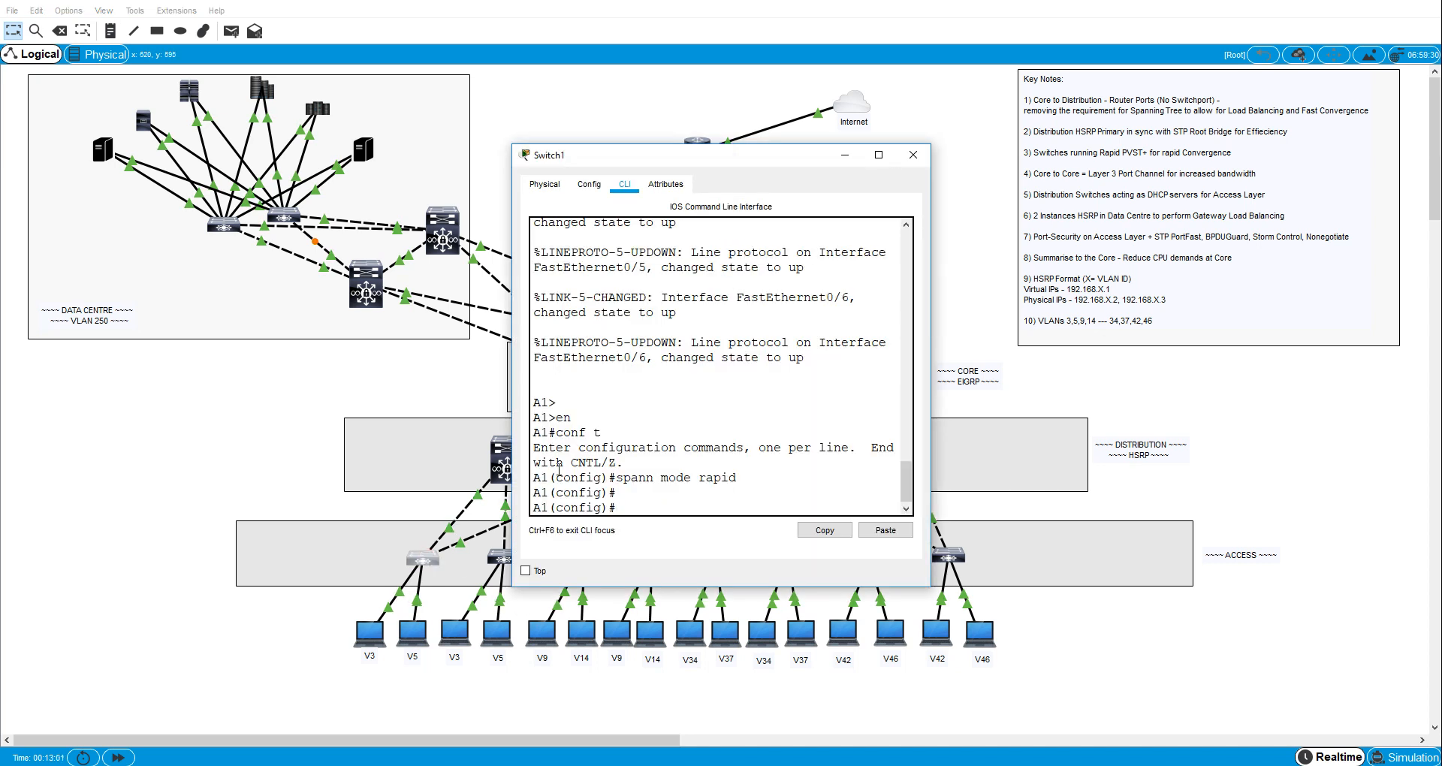
text(int fa0)
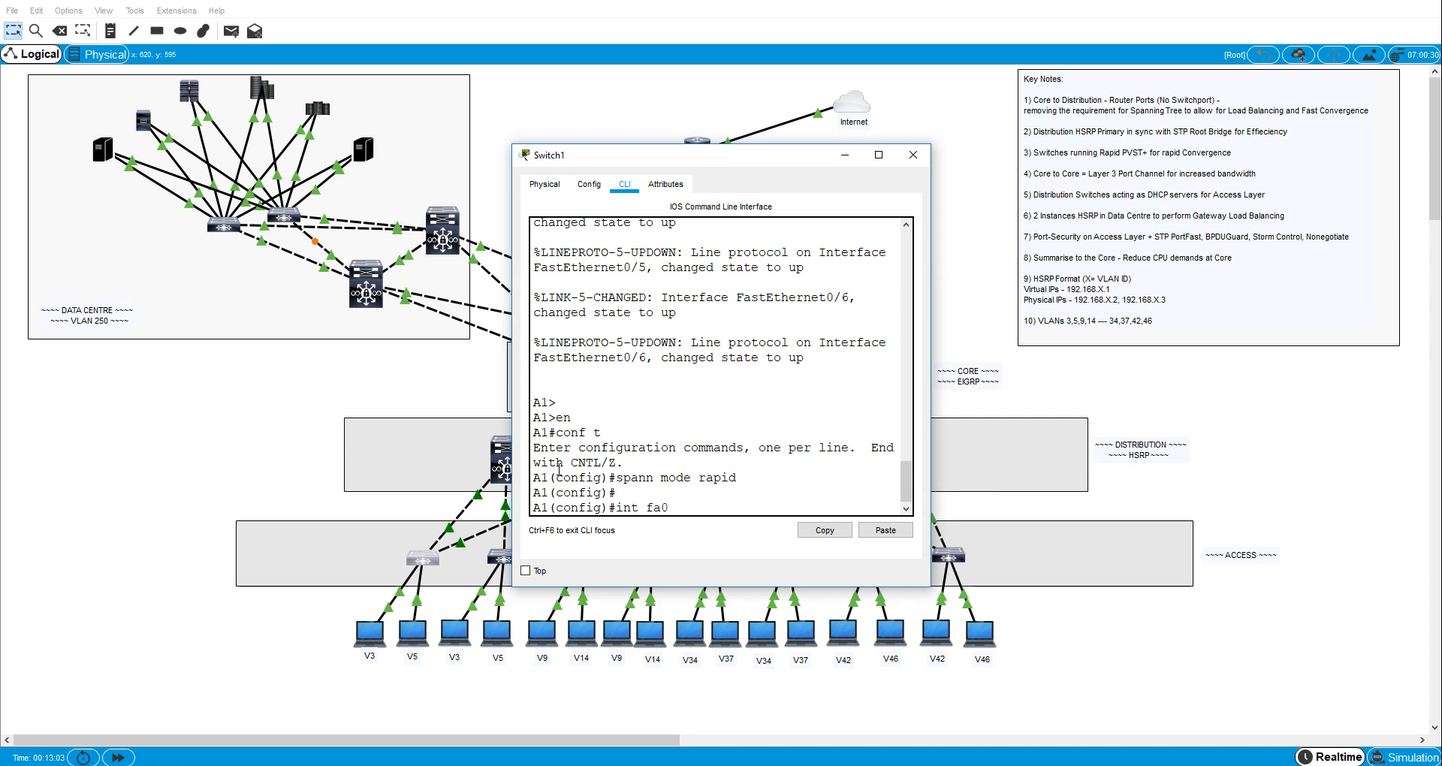
text(/6)
key(Return)
text(sw)
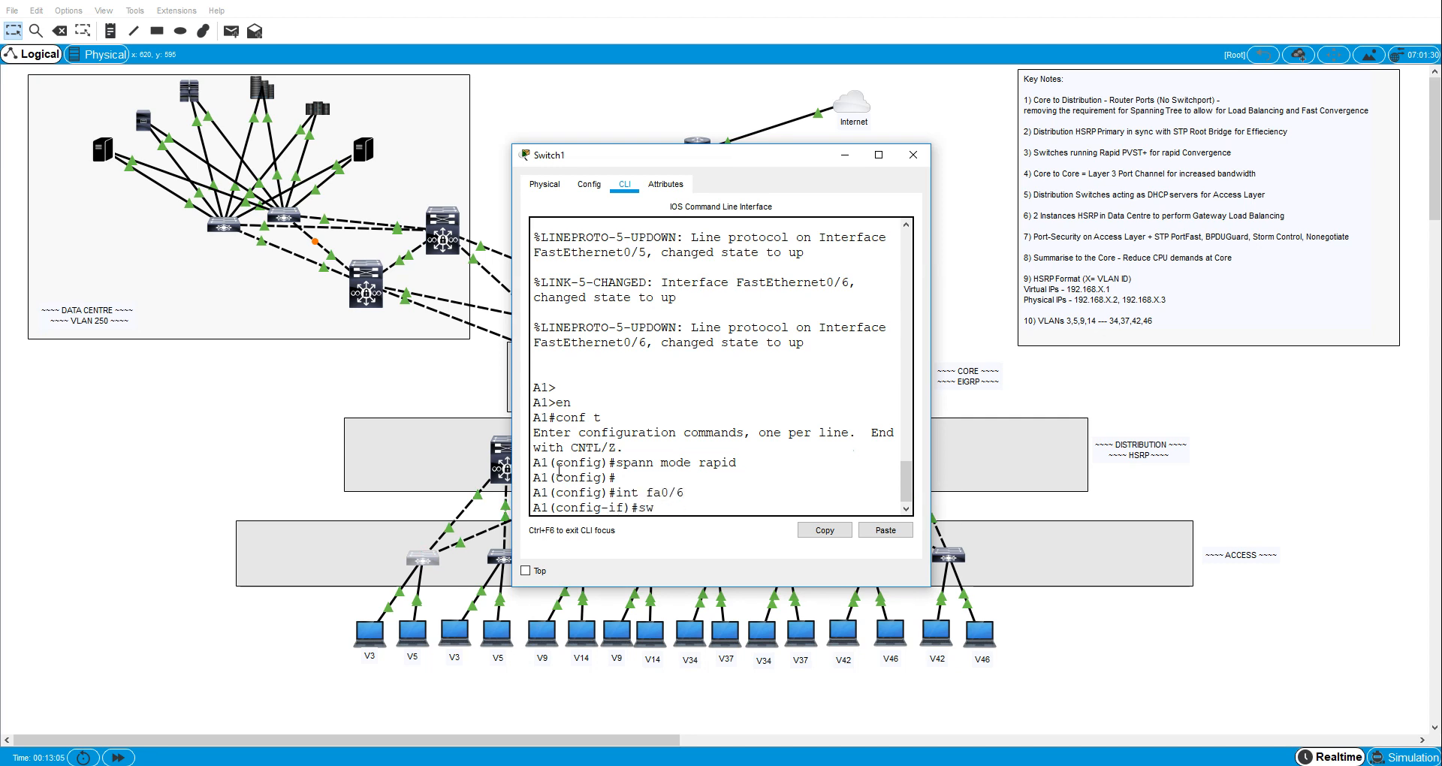
key(Tab)
text(m)
key(Tab)
text(ac)
key(Tab)
key(Return)
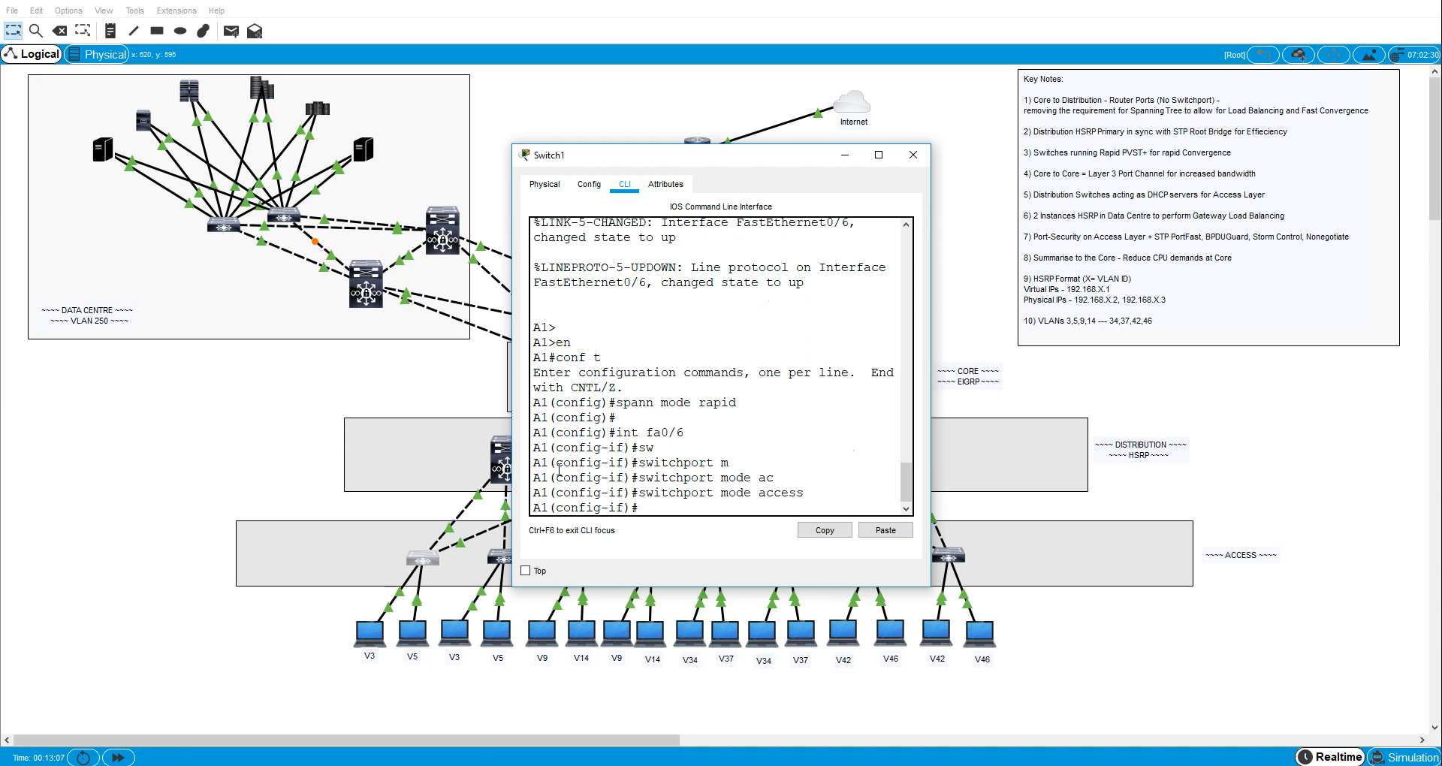
- Assign A1's interface fa0/6 to VLAN 3 with switchport access vlan 3
text(sw)
key(Tab)
text(ac)
key(Tab)
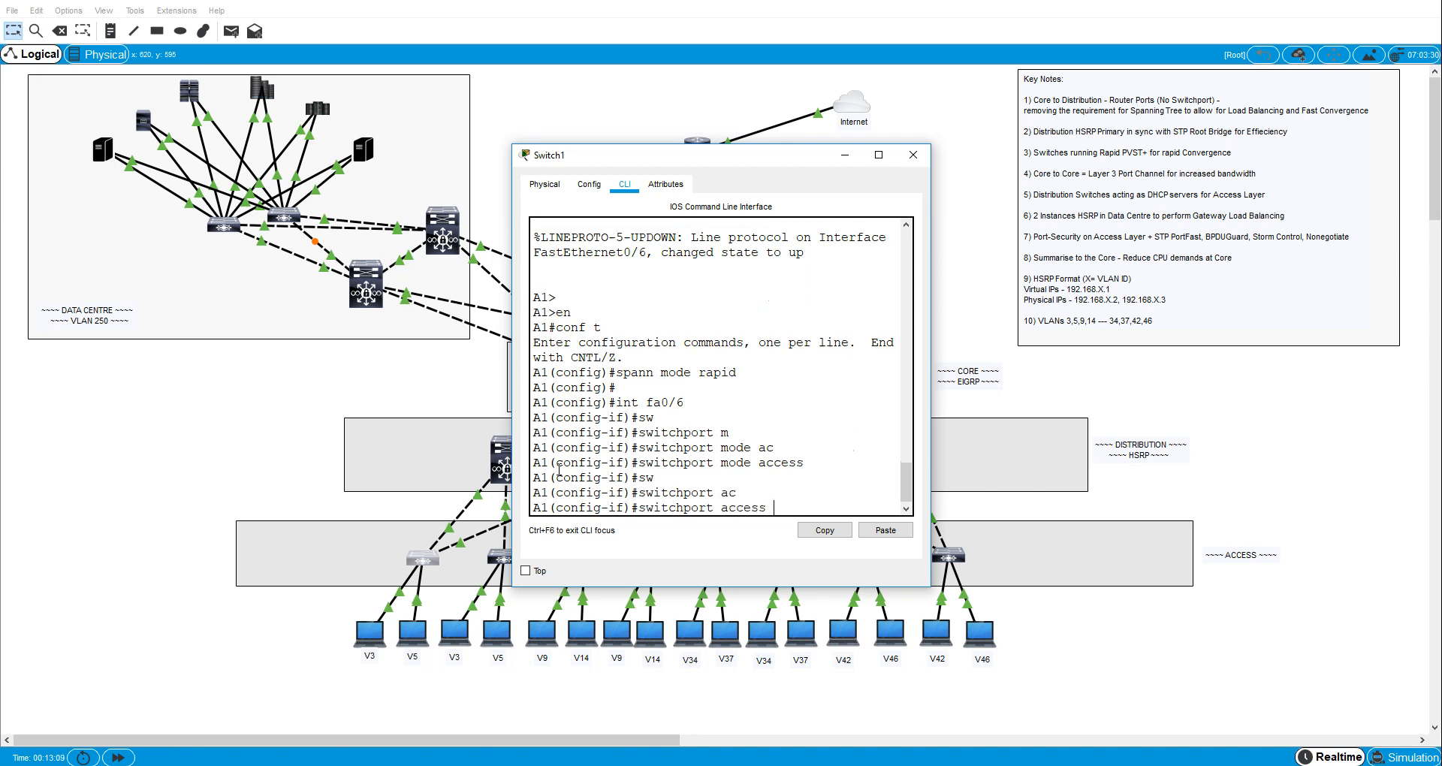
text(vl)
key(Tab)
text(3)
key(Return)
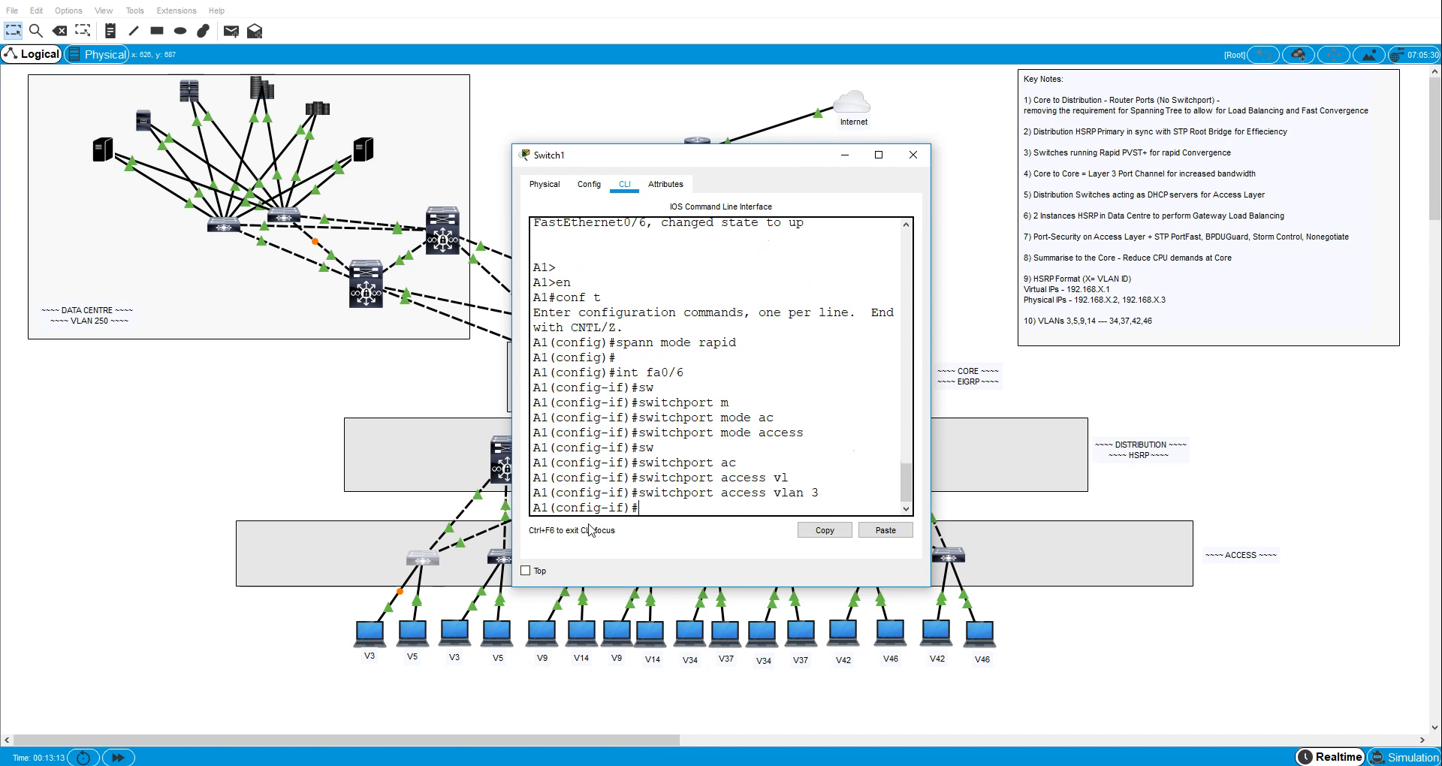
- Enable spanning-tree PortFast on A1's interface fa0/6
key(Tab)
key(Tab)
key(Return)
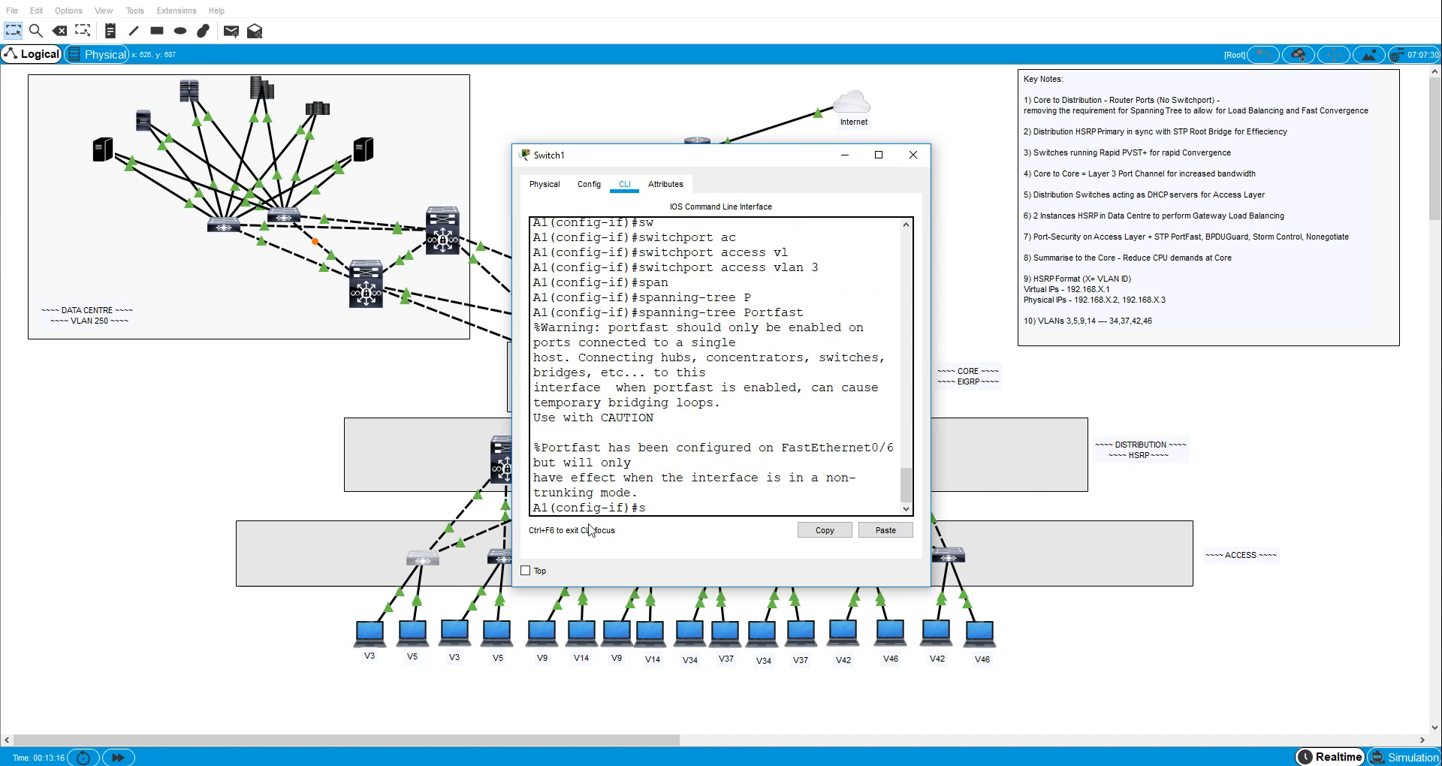
- Enable BPDU guard on A1's interface fa0/6 with spanning-tree bpduguard enable
text(span)
key(Tab)
text(b)
key(Tab)
text(e)
key(Tab)
key(Return)
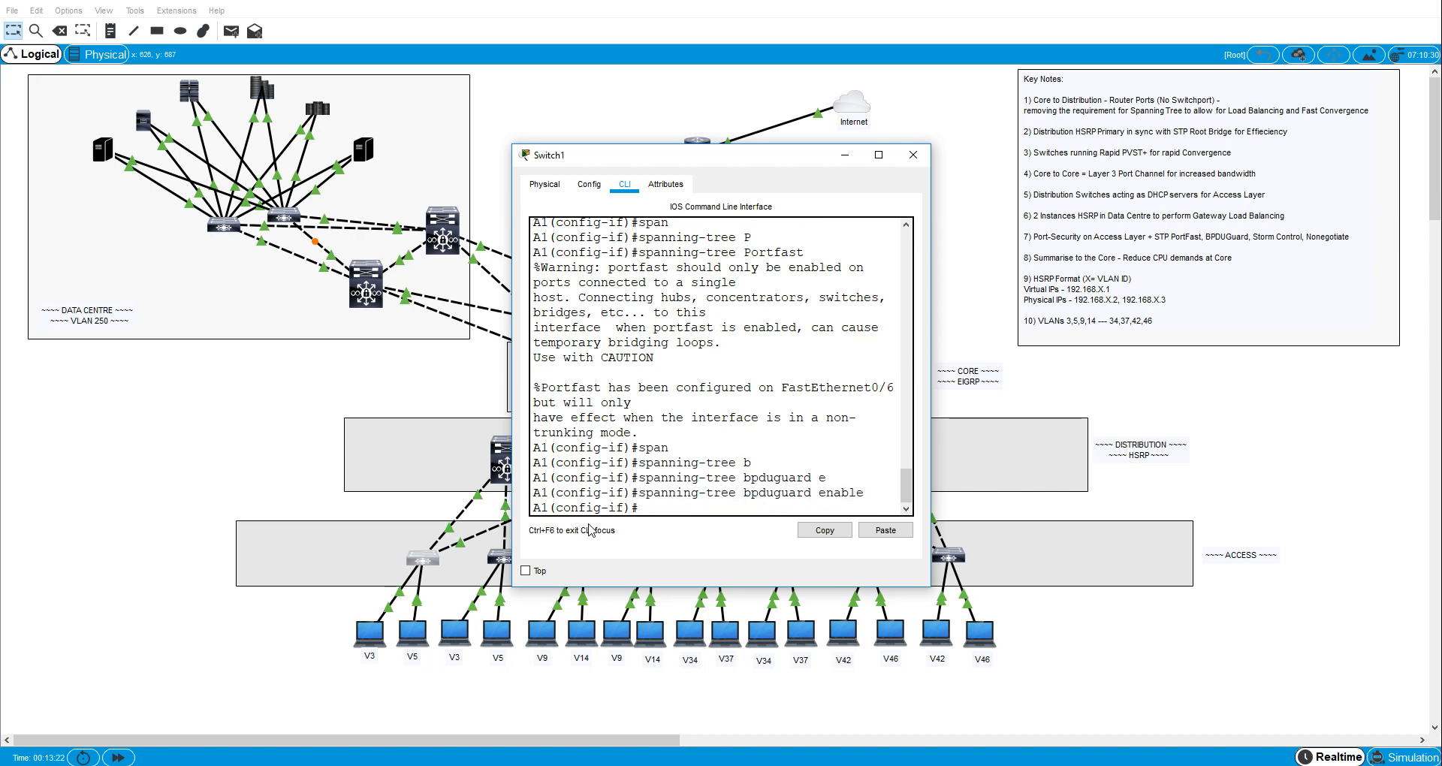
- Turn off trunk negotiation on A1's interface fa0/6 with switchport nonegotiate
text(sw)
key(Tab)
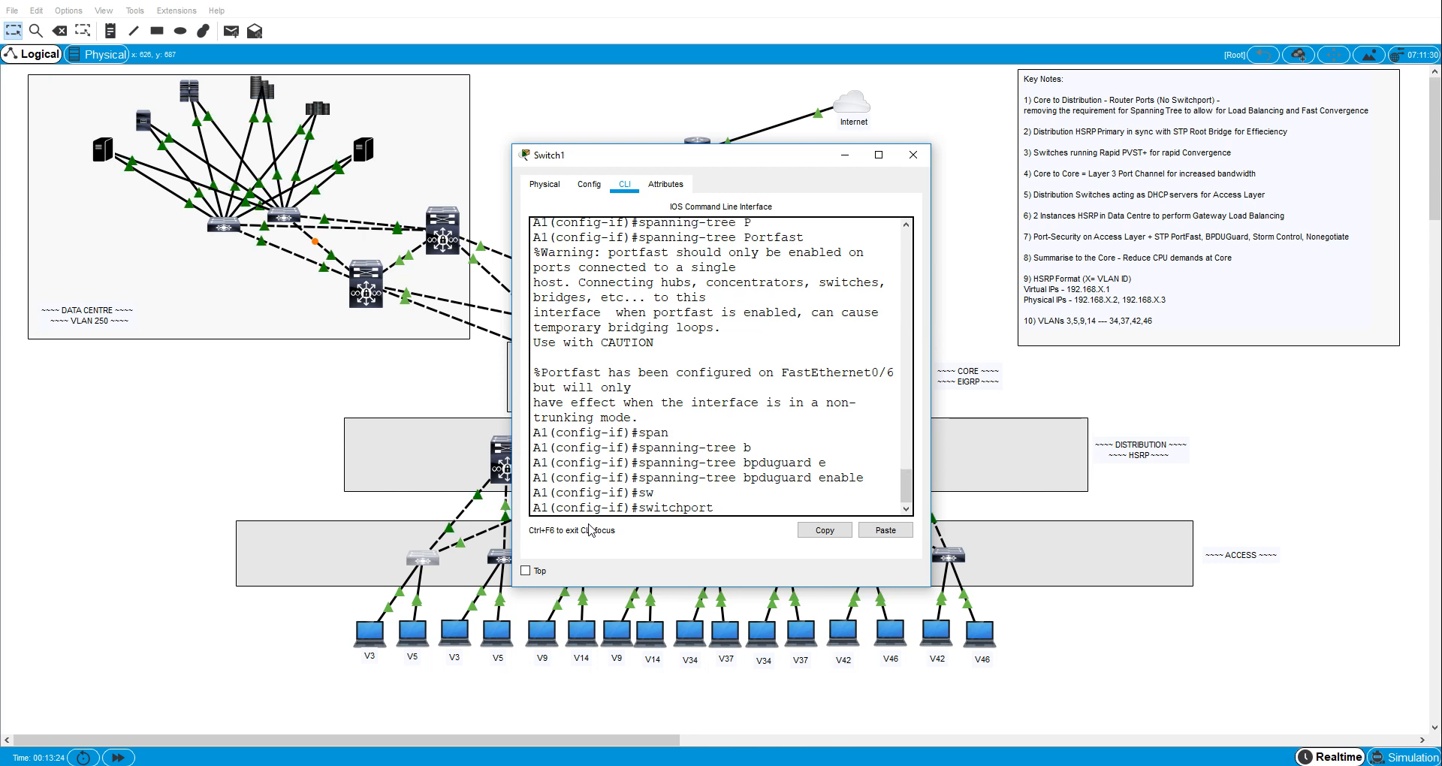
text(n)
key(Tab)
key(Return)
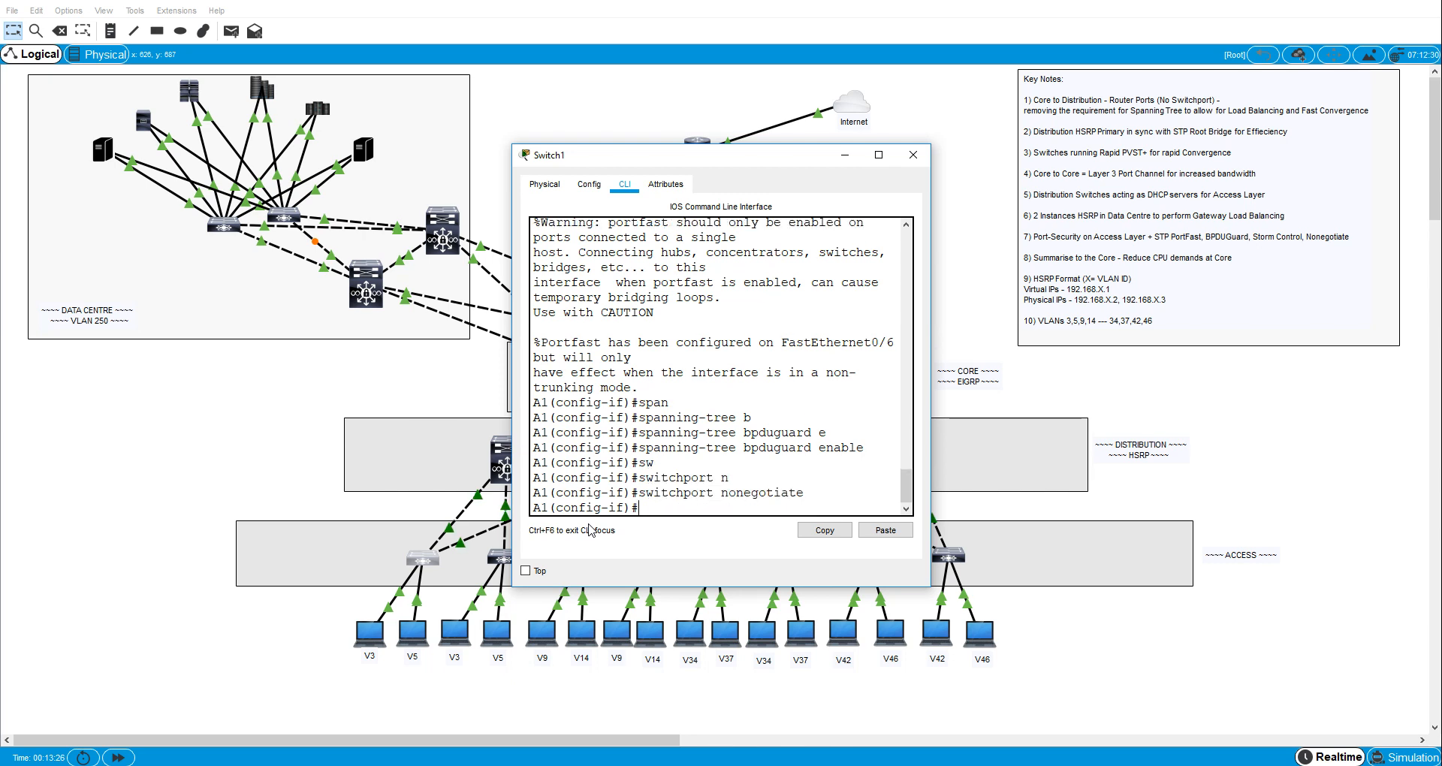
- Set broadcast storm control on A1's interface fa0/6 to level 40
text(storm)
key(Tab)
text(b)
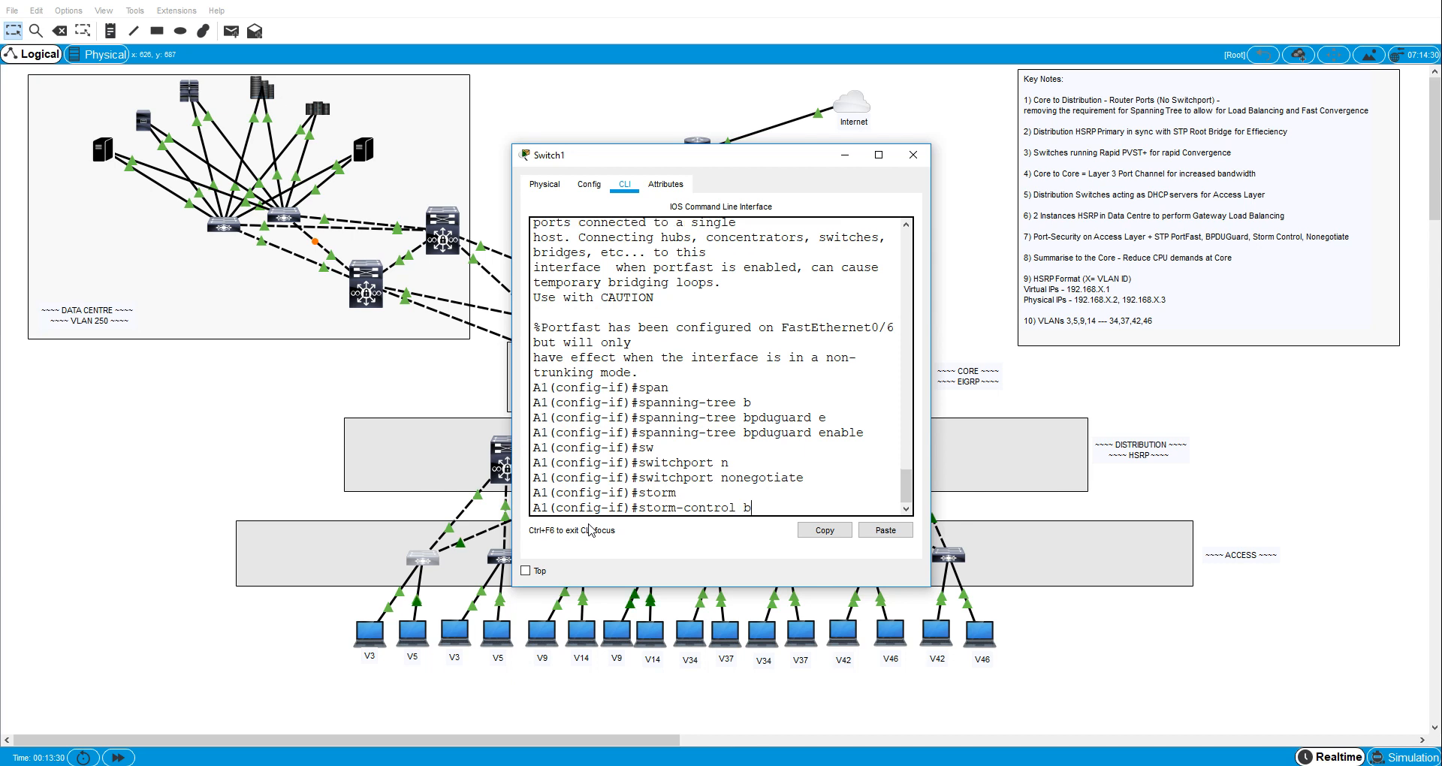
key(Tab)
text(l)
key(Tab)
text(4)
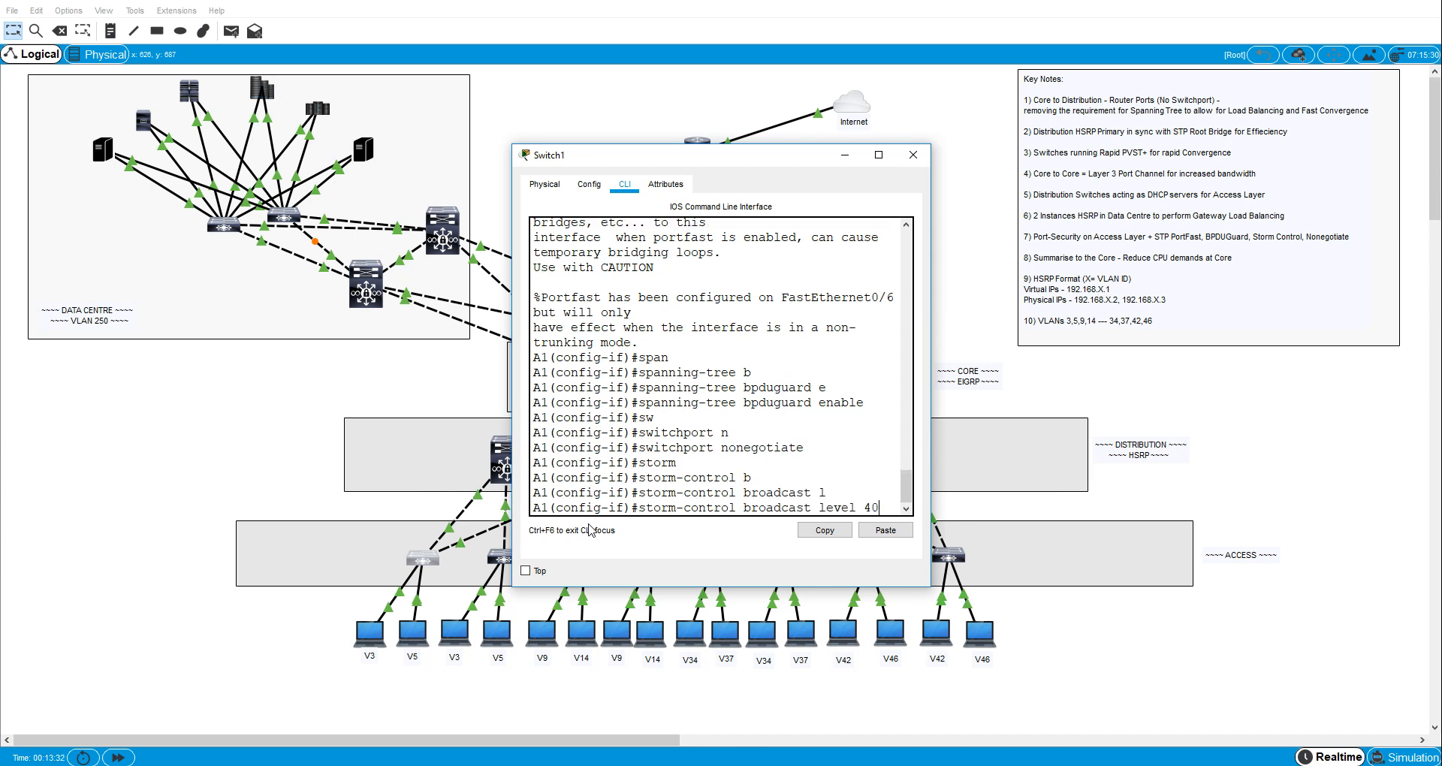
text(0)
key(Return)
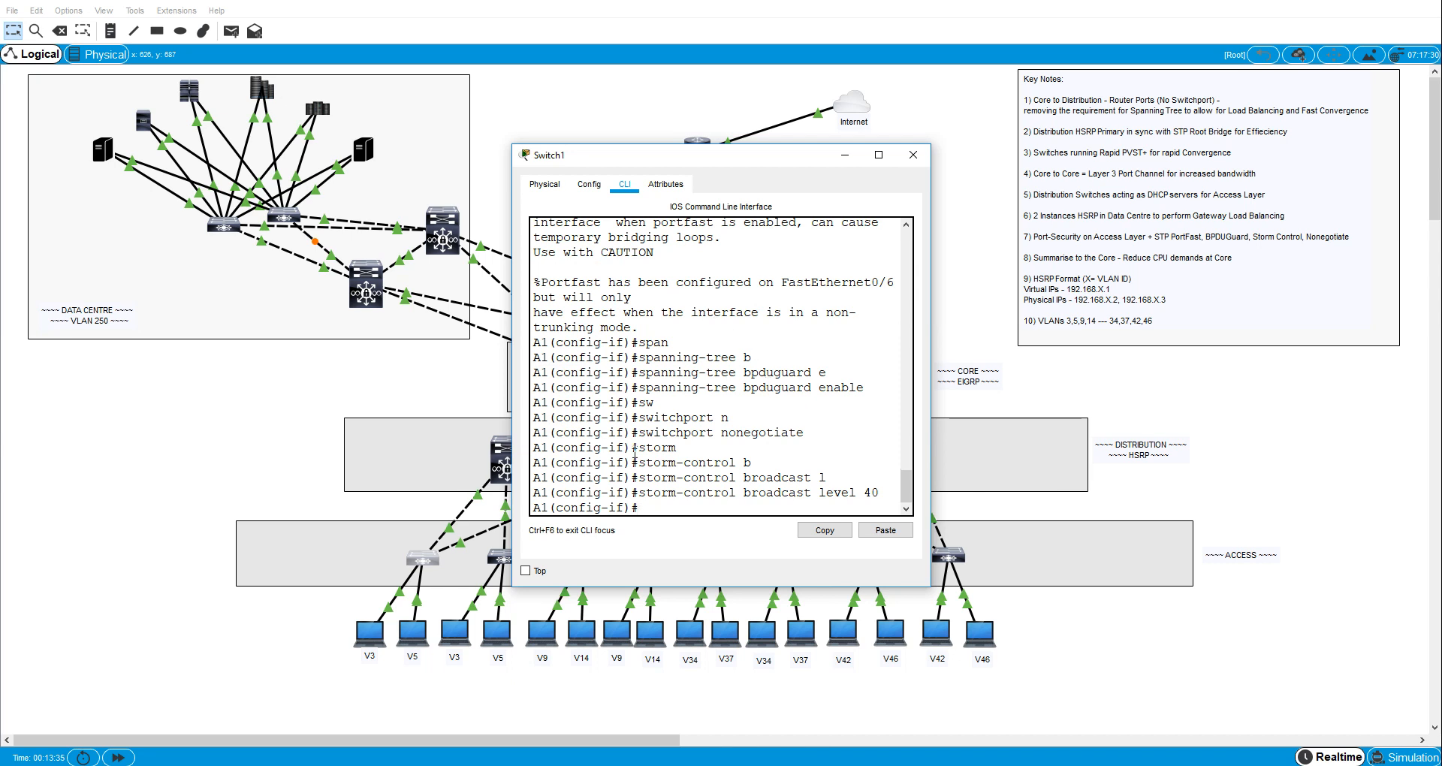
- Exit the fa0/6 interface configuration and global configuration mode on switch A1
text(ex)
key(Return)
text(intfa0/)
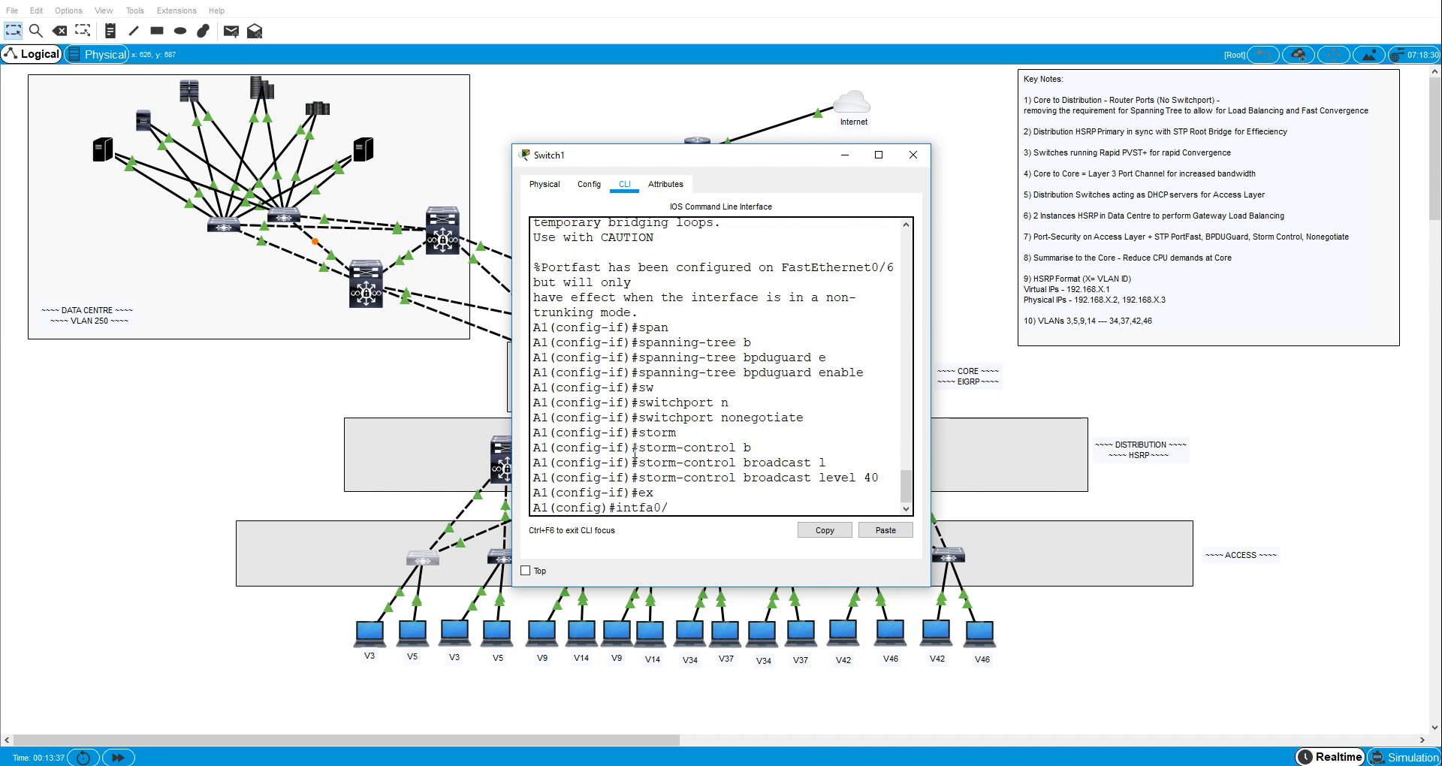
key(BackSpace)
key(BackSpace)
key(BackSpace)
key(BackSpace)
key(BackSpace)
key(BackSpace)
key(BackSpace)
text(exi)
key(Return)
text(int)
key(Return)
key(Return)
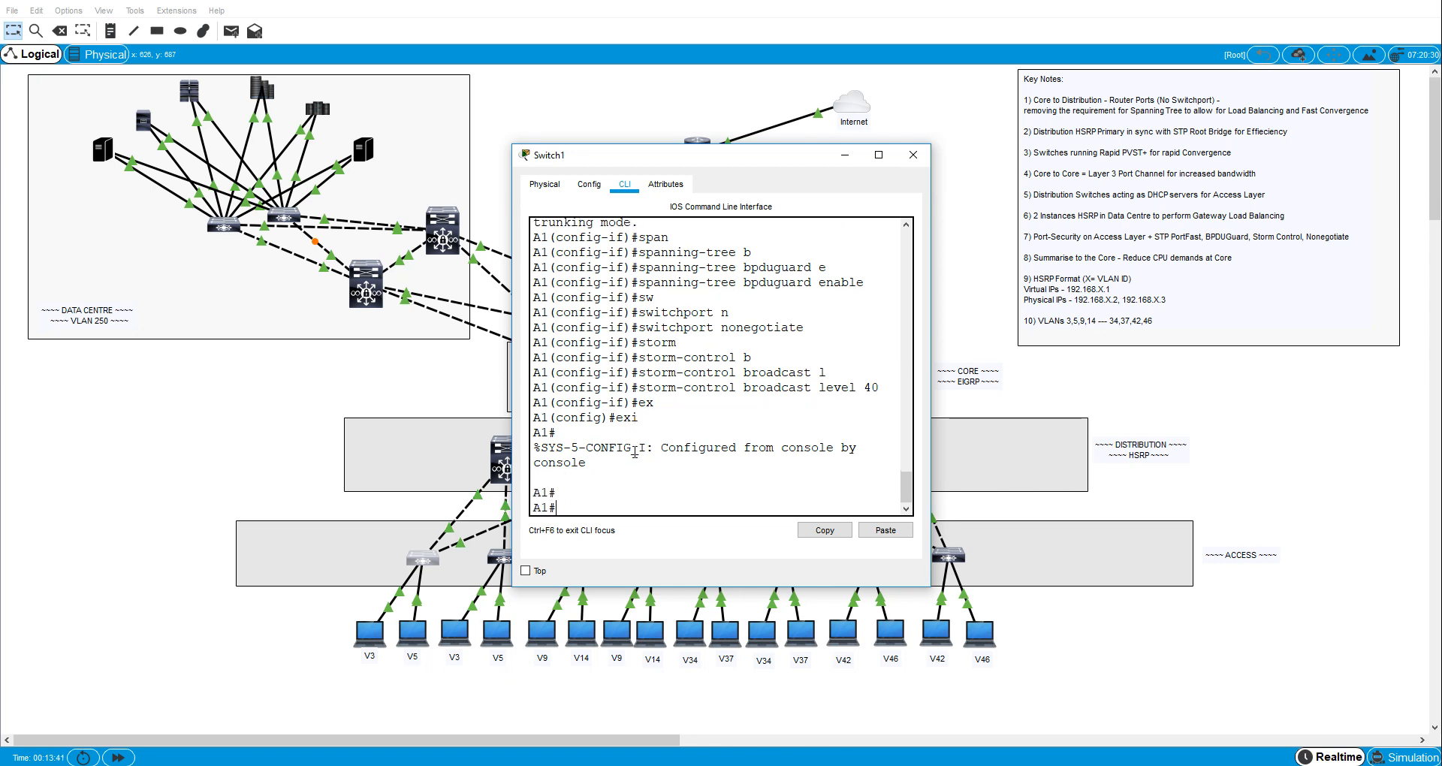
- Enable port security on A1's interface fa0/6 with switchport port-security
text(conf t)
key(Return)
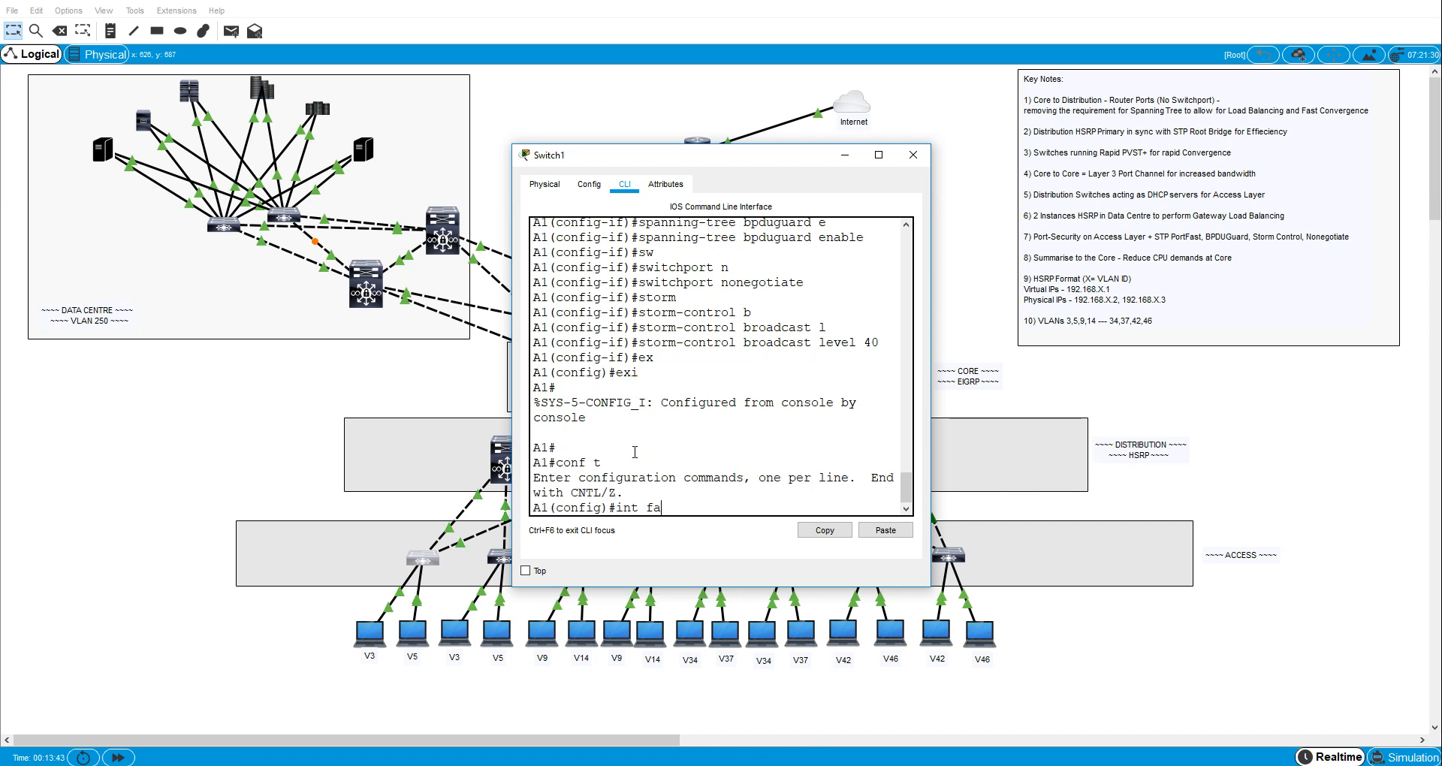
text(int fa0/6)
key(Return)
text(sw)
key(Tab)
text(m)
key(Tab)
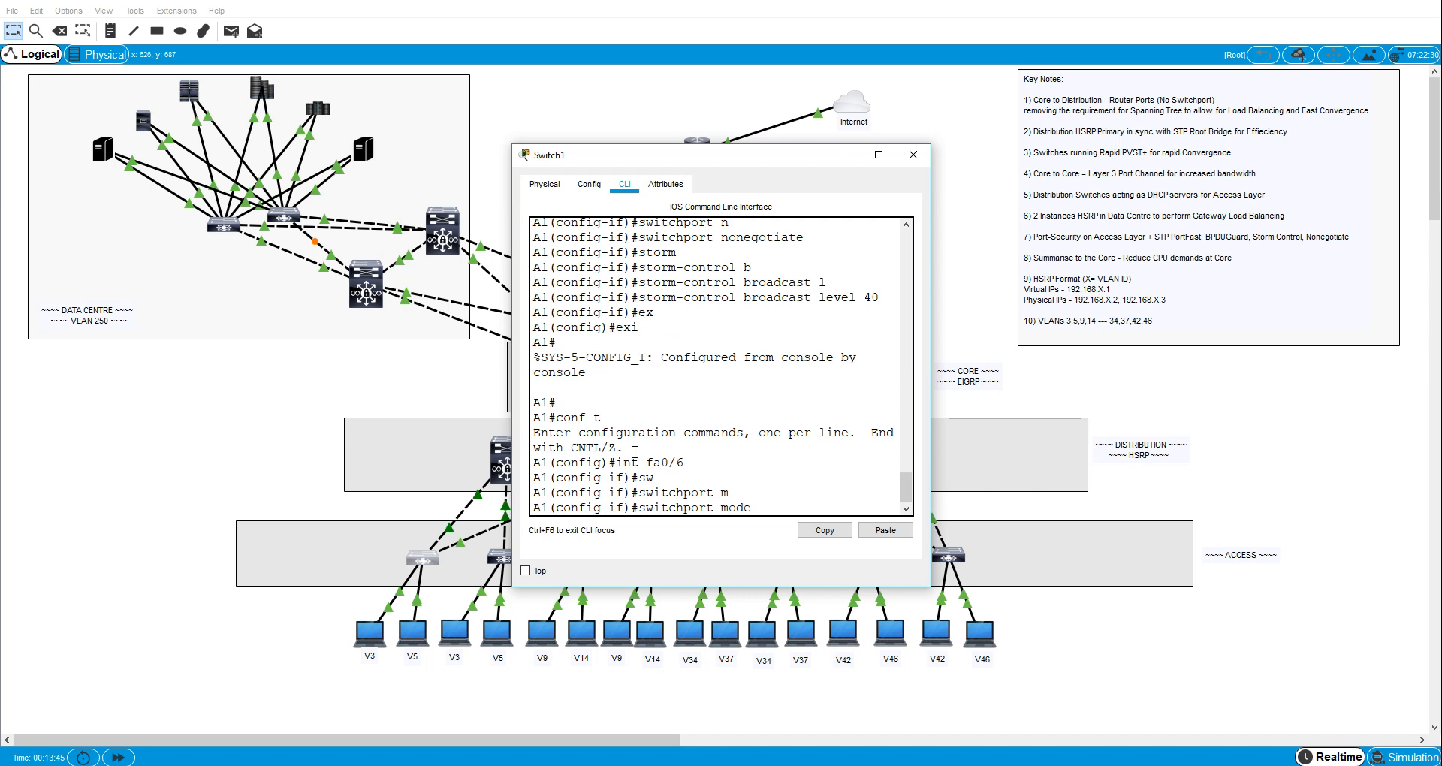
key(BackSpace)
key(BackSpace)
key(BackSpace)
key(BackSpace)
key(BackSpace)
text(po)
- Turn on sticky MAC address learning for port security on A1's interface fa0/6
key(Tab)
key(Return)
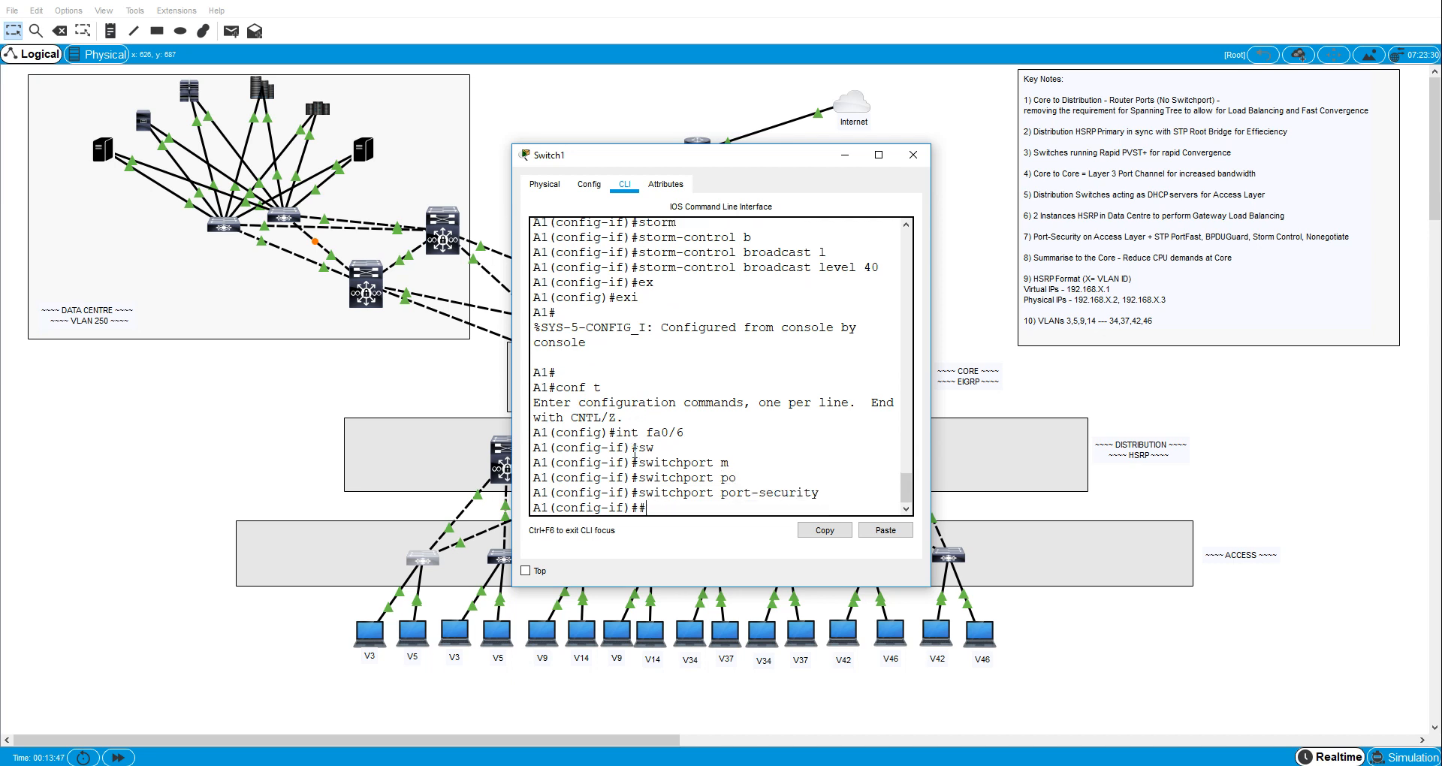
text(#sw)
key(Tab)
text(p)
key(Tab)
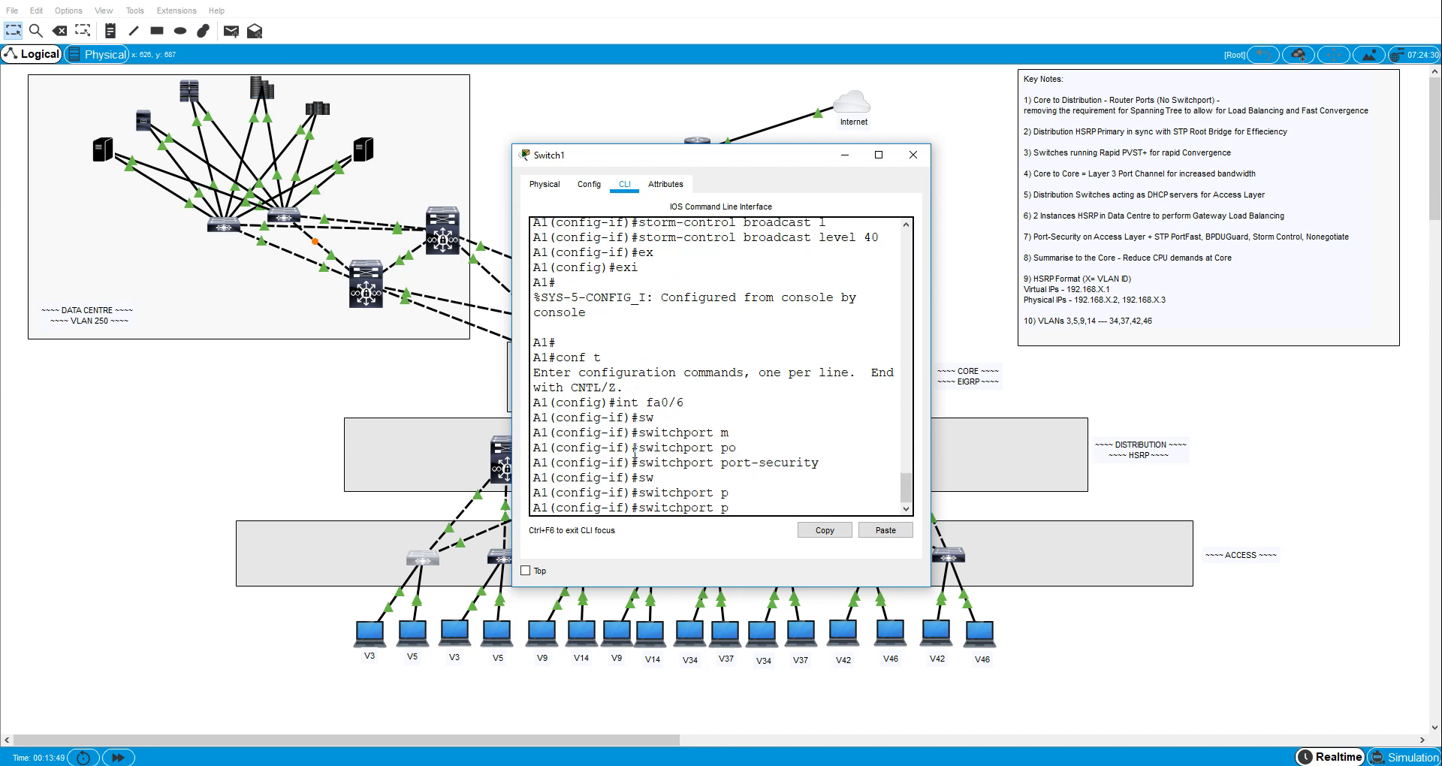
text(o)
key(Tab)
text(mac)
- Limit port security on A1's interface fa0/6 to a maximum of 2 MAC addresses
key(Tab)
text(st)
key(Tab)
key(Return)
text(s)
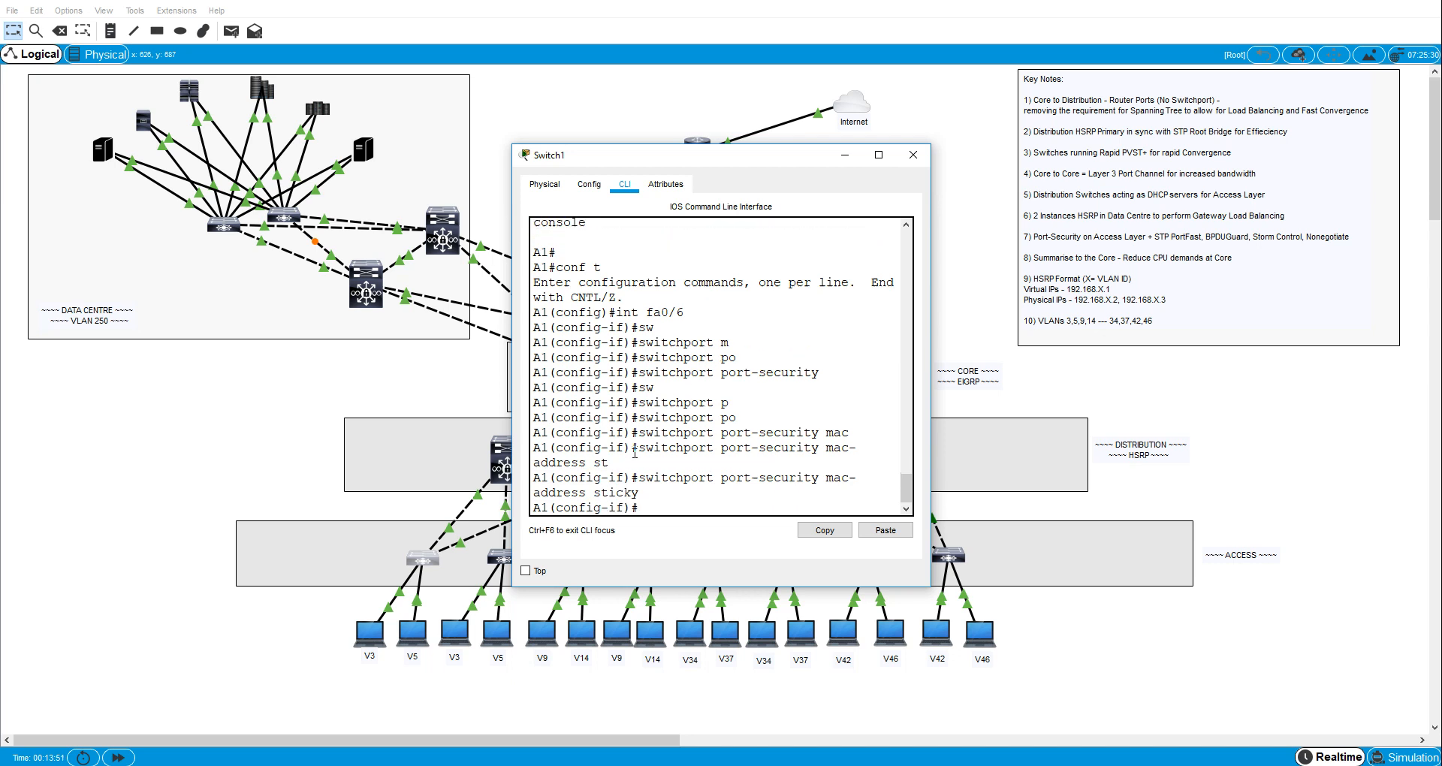
key(Tab)
text(w)
key(Tab)
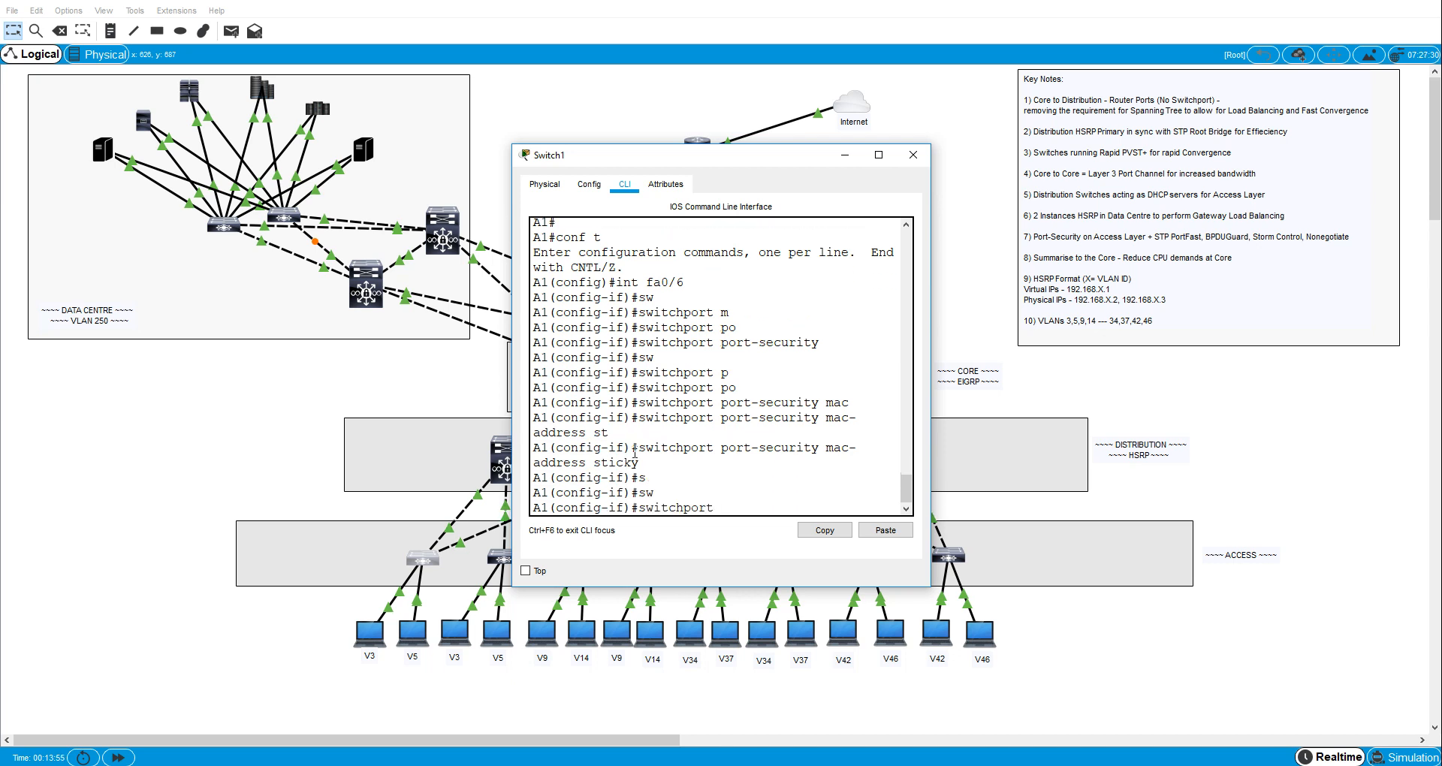
text(po)
key(Tab)
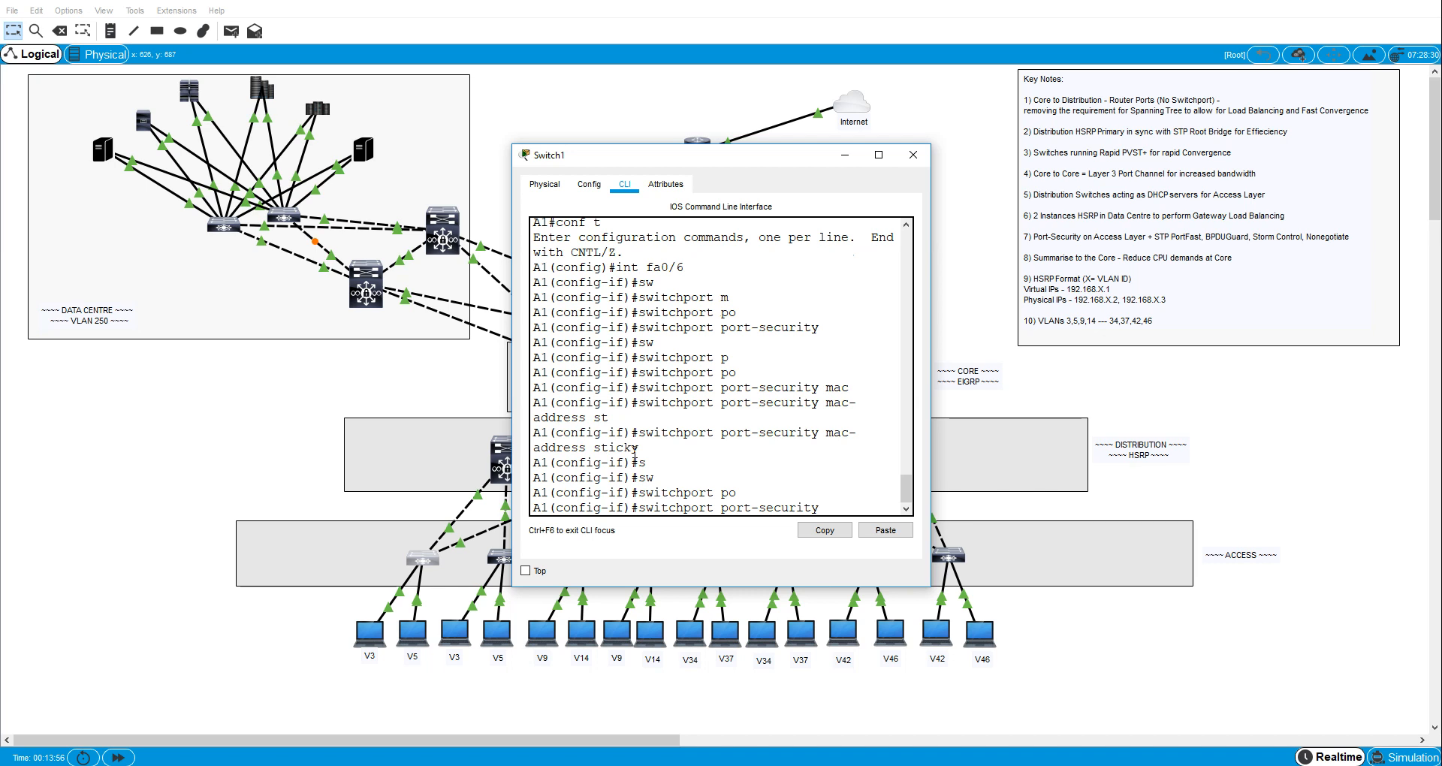
text(max)
key(Tab)
text(2)
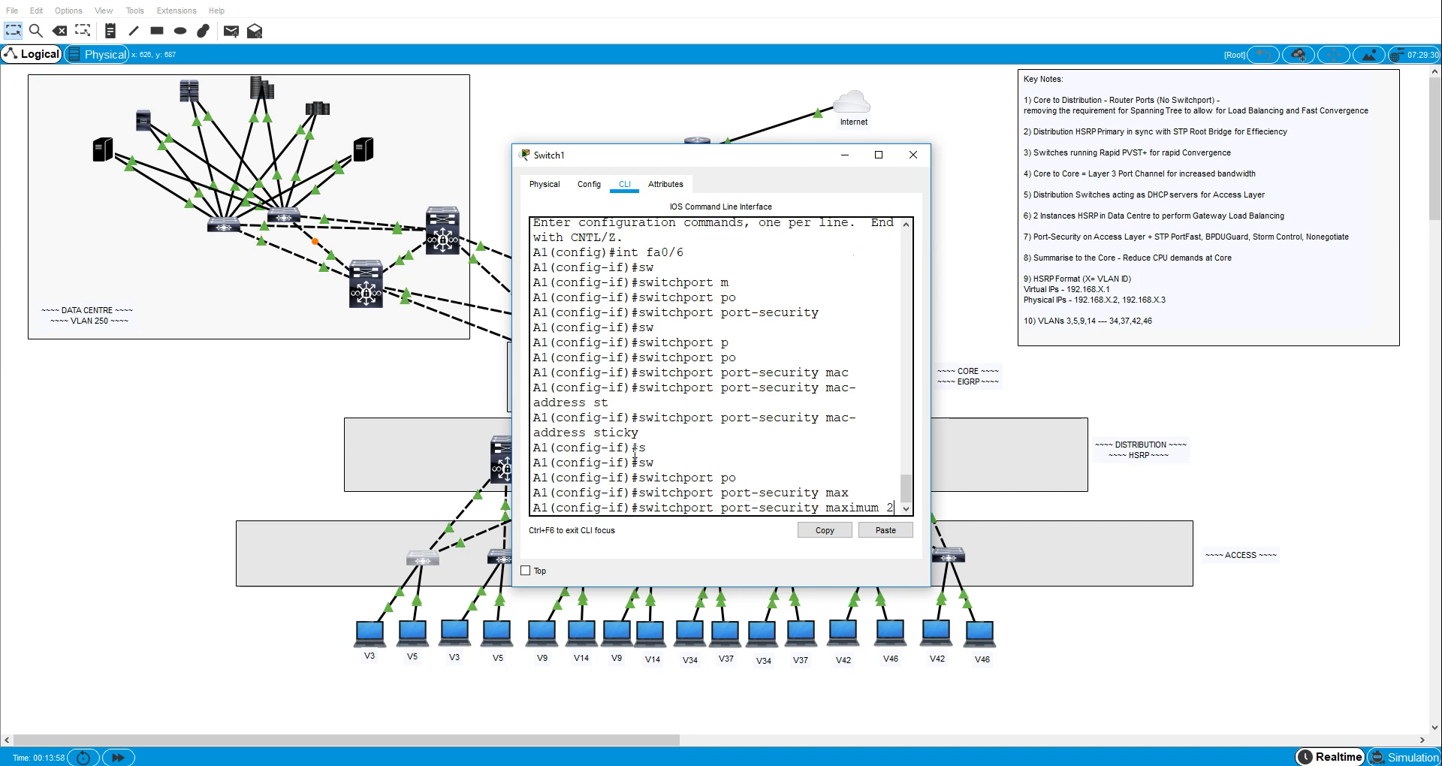
key(Return)
- Set the port-security violation mode on A1's interface fa0/6 to restrict
text(sw)
key(Tab)
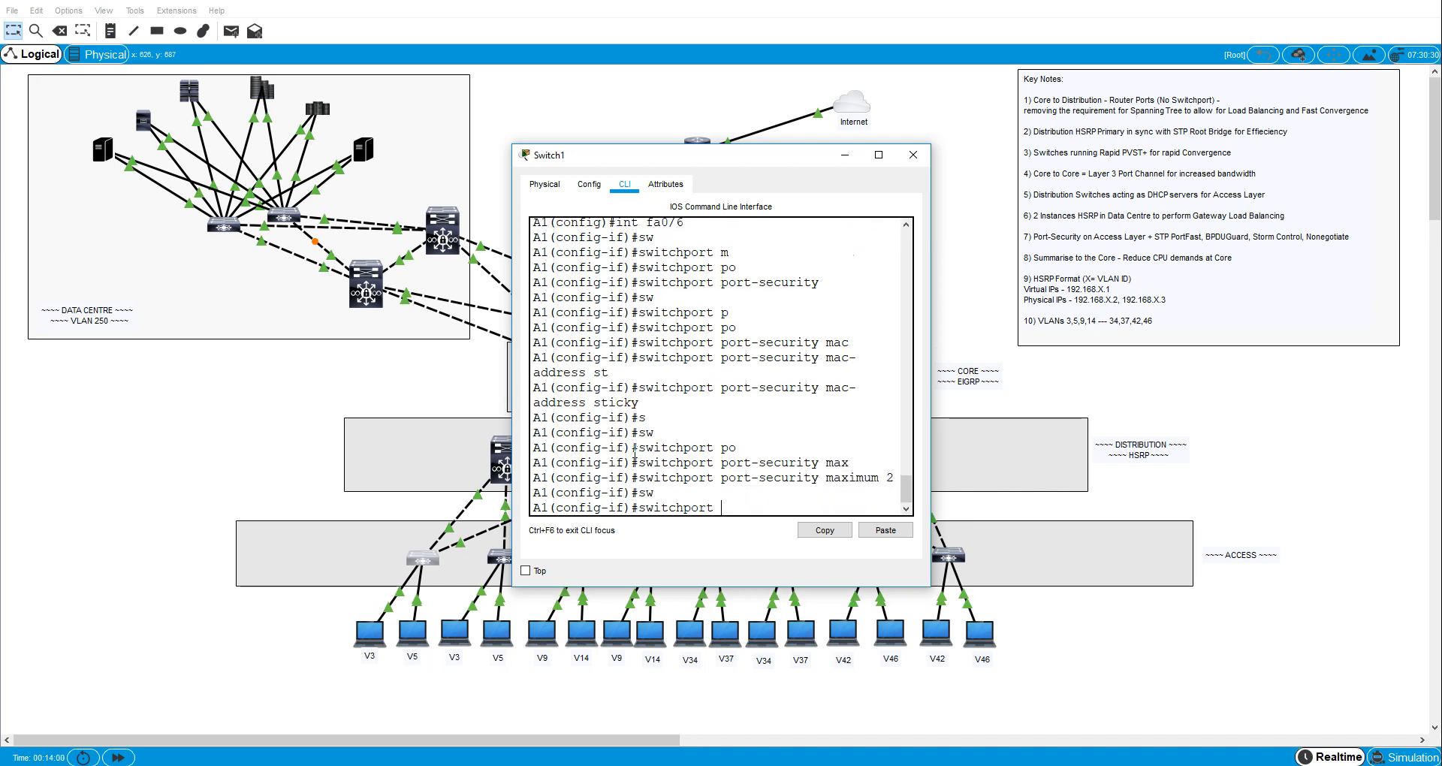
text(po)
key(Tab)
text(r)
text(es)
key(Tab)
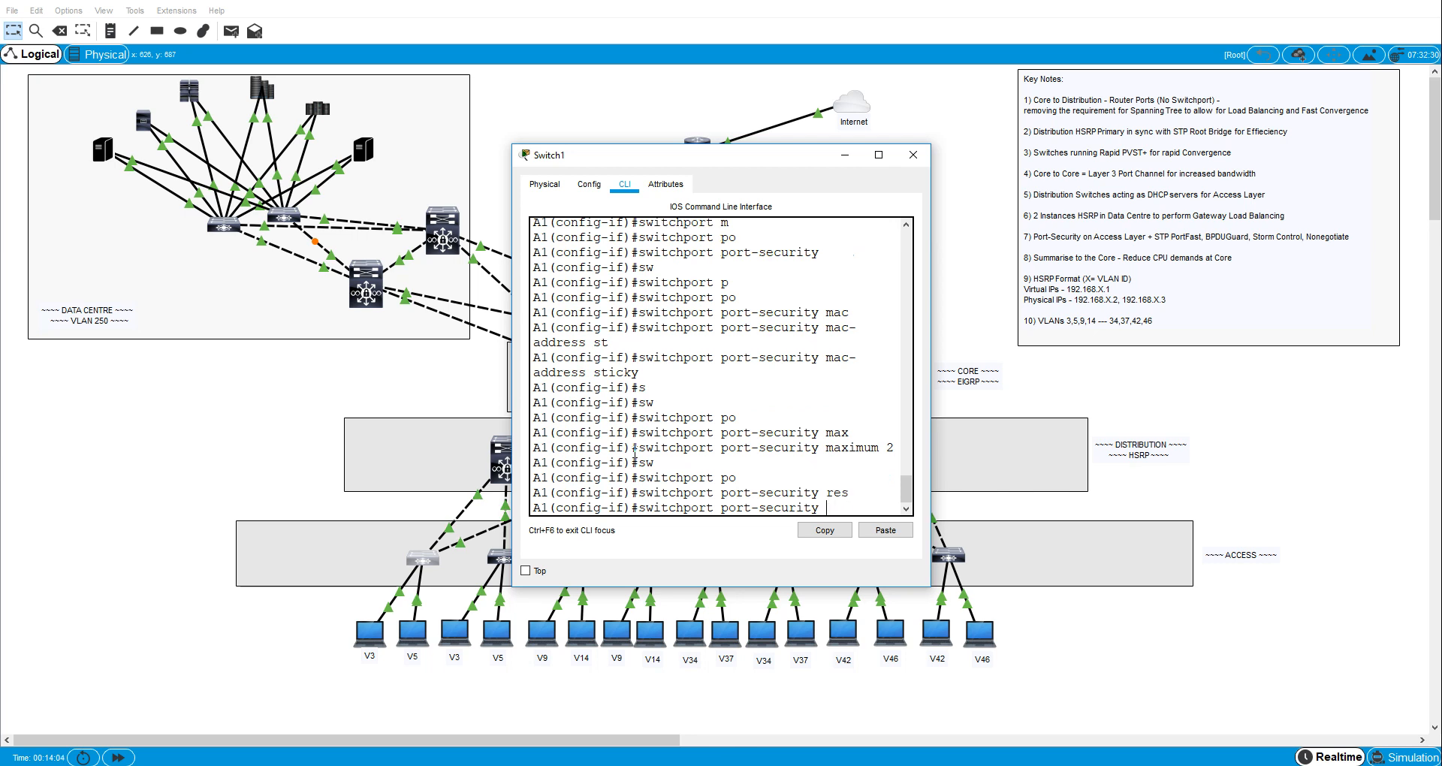
text(vi)
key(Tab)
text(res)
key(Tab)
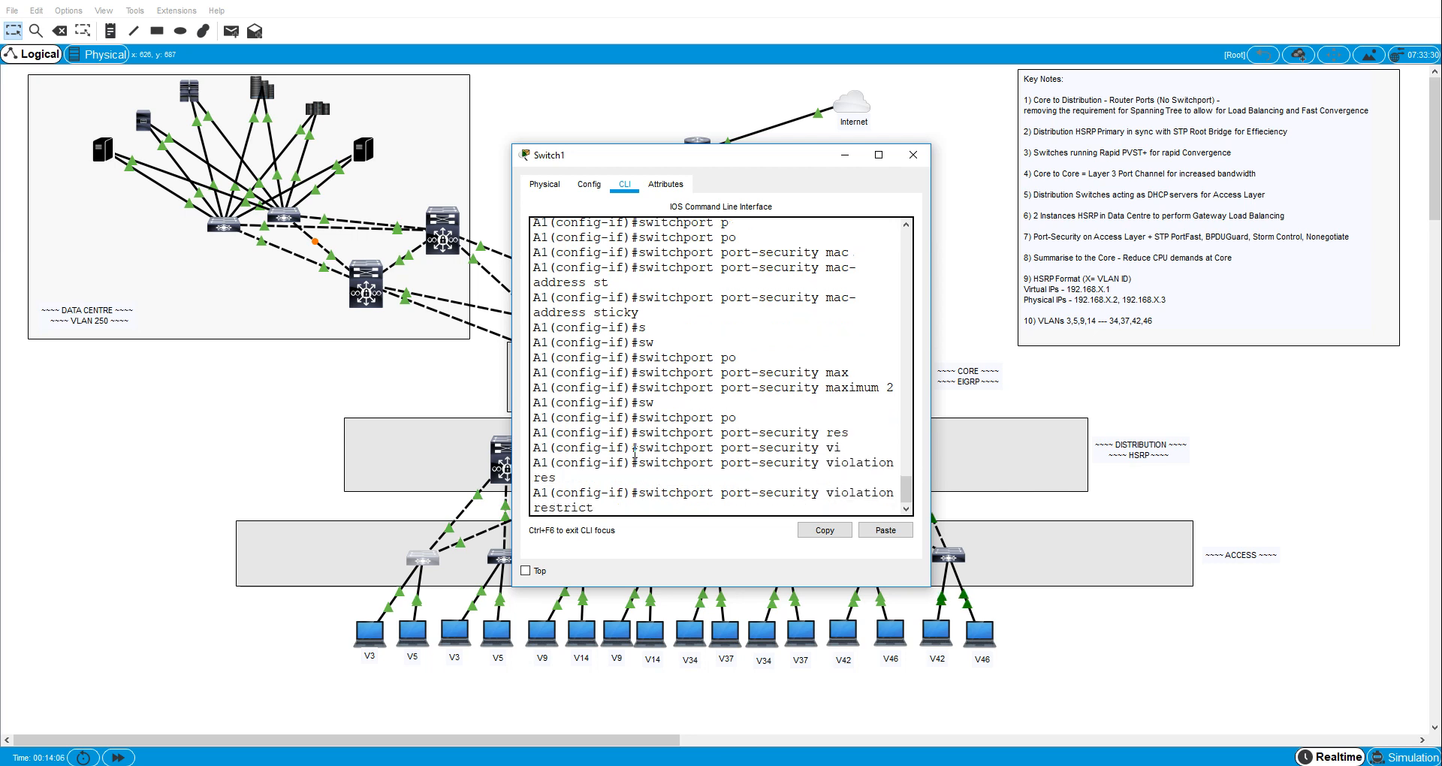
key(Return)
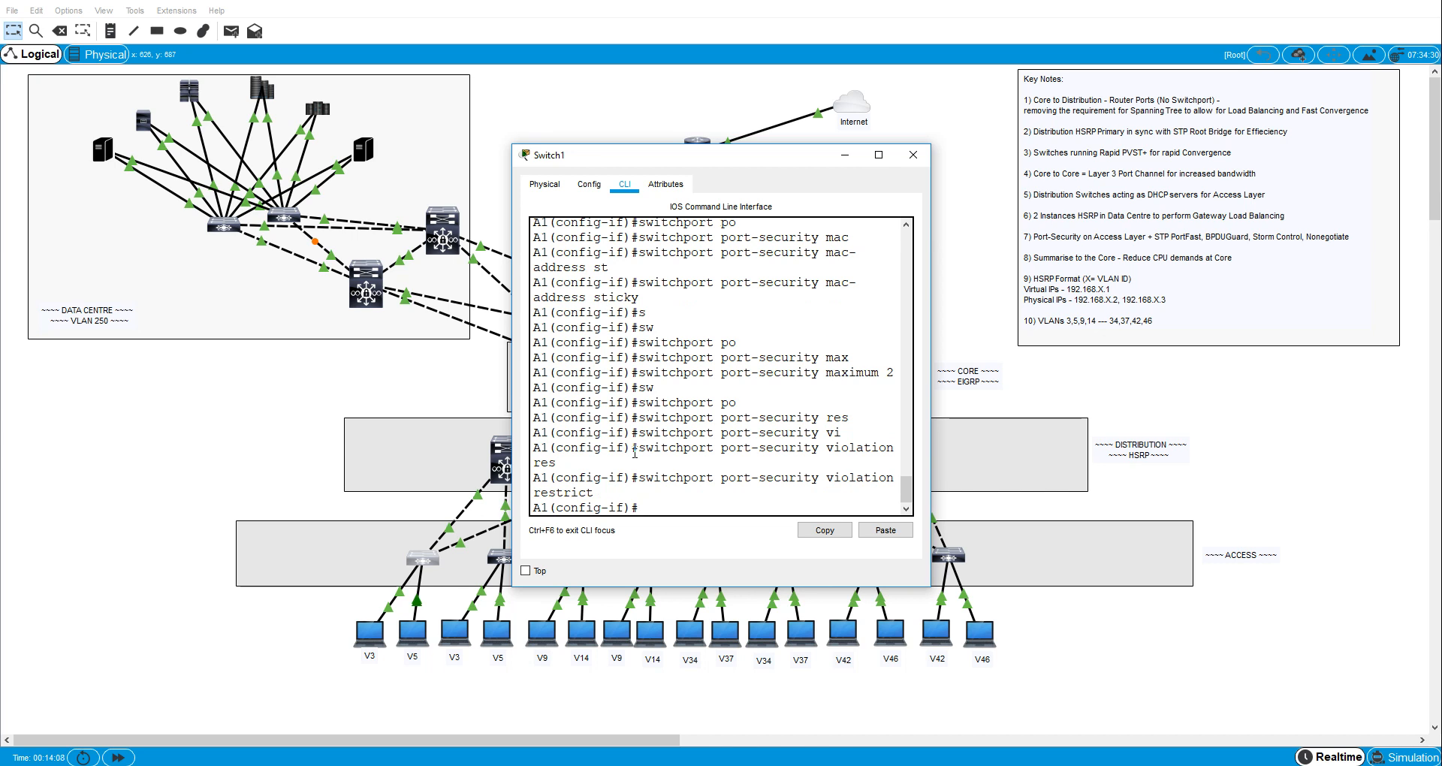
- Describe A1's interface fa0/6 as "to VLAN 3 host" and return to privileged EXEC mode
text(descr)
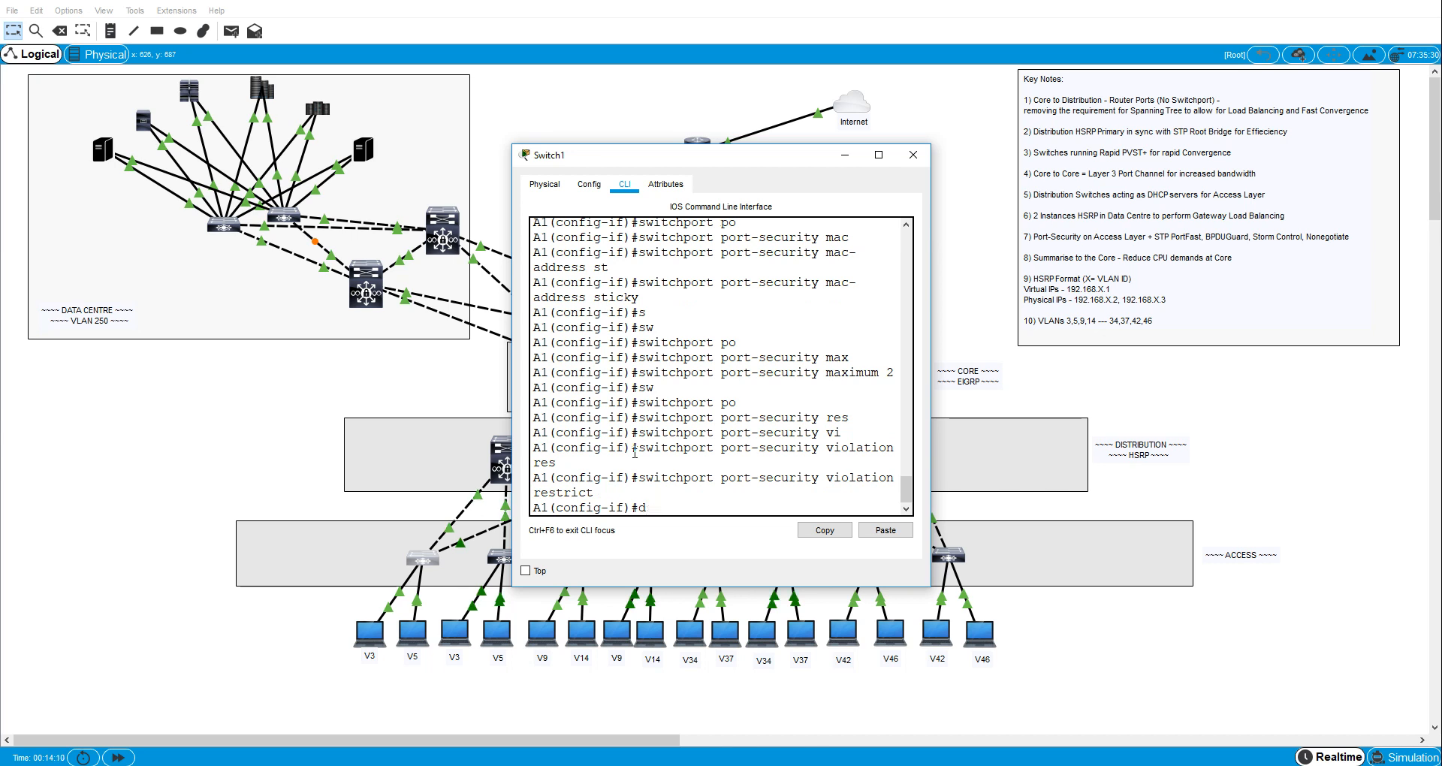
key(Tab)
text(t)
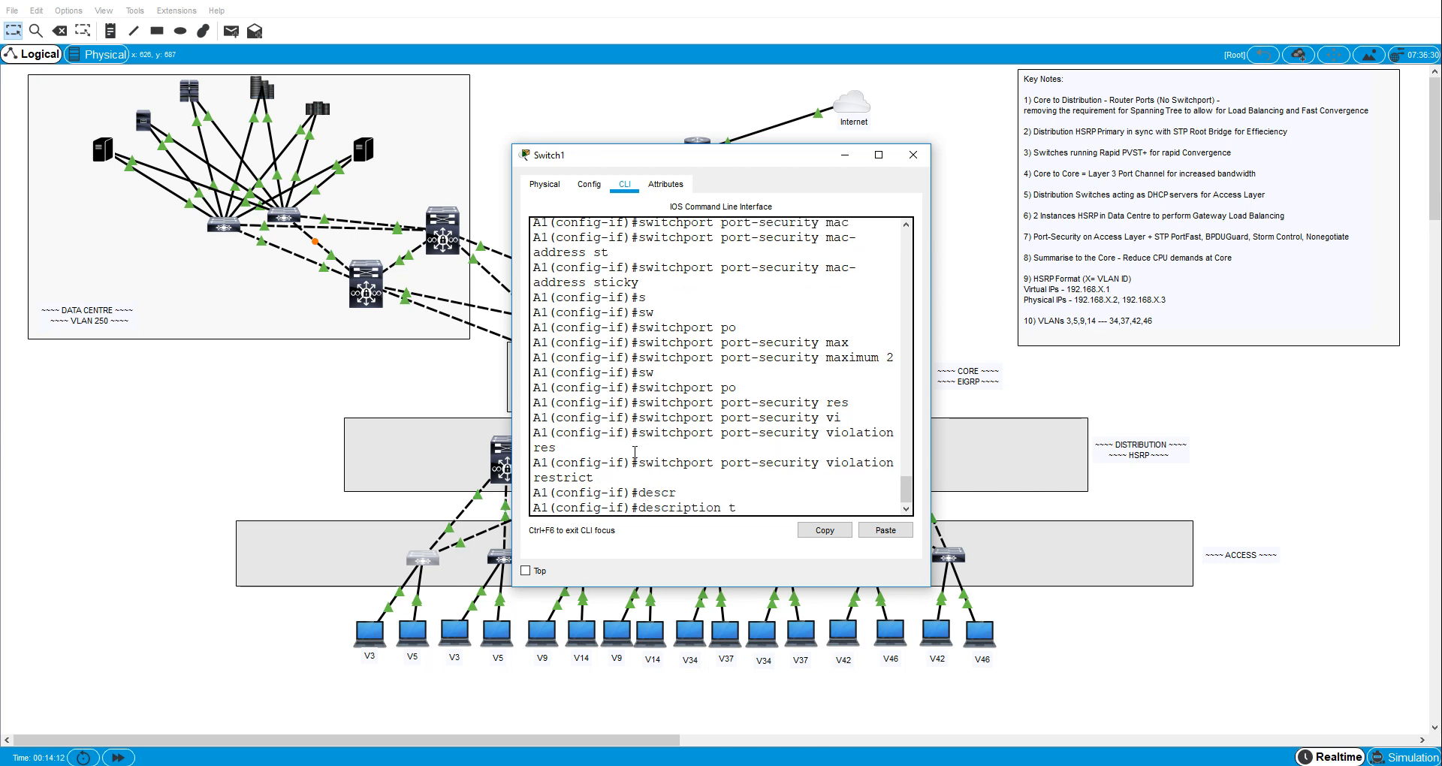
text(o VLAN 3 host)
key(Return)
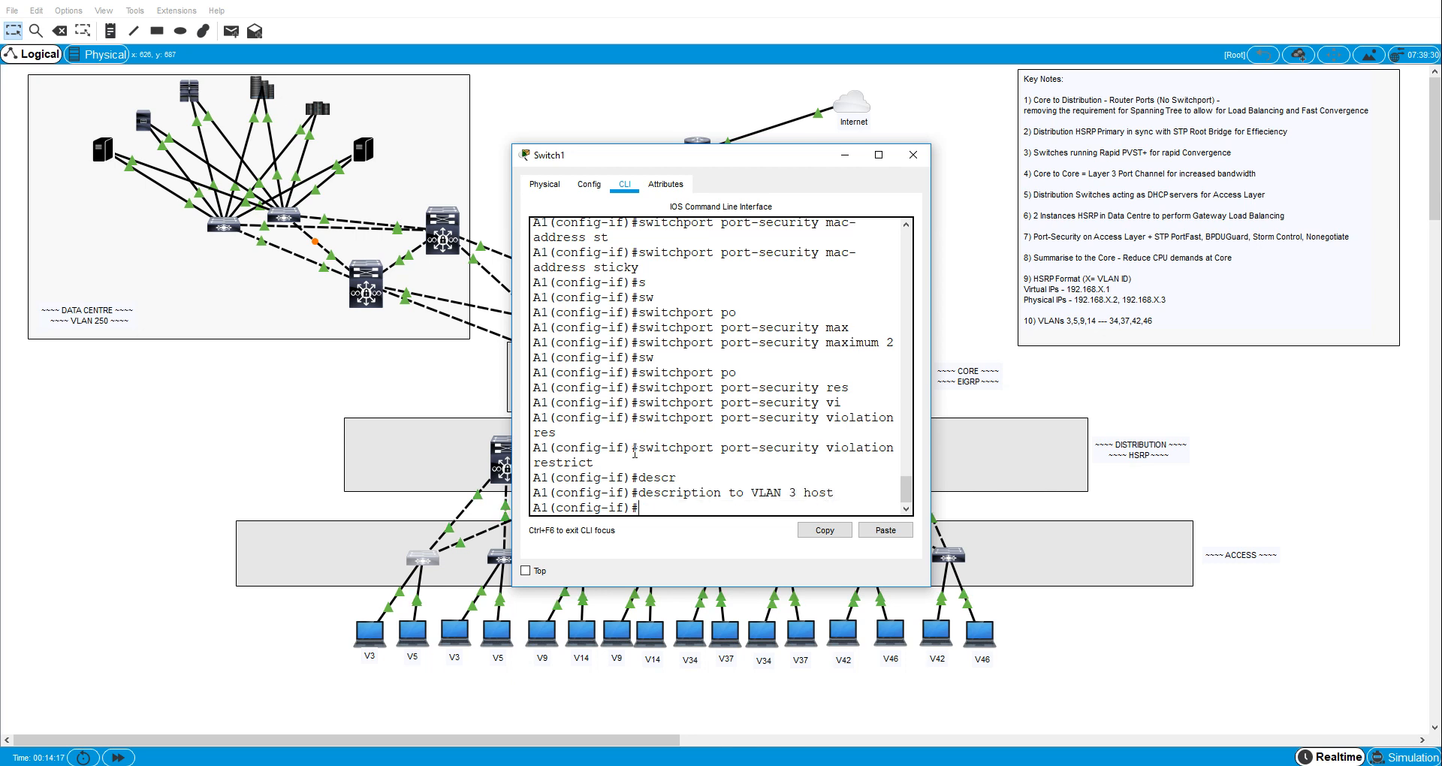
key(ctrl+z)
- Enter configuration of A1's interface fa0/5 and set it to access mode with switchport mode access
text(conf t)
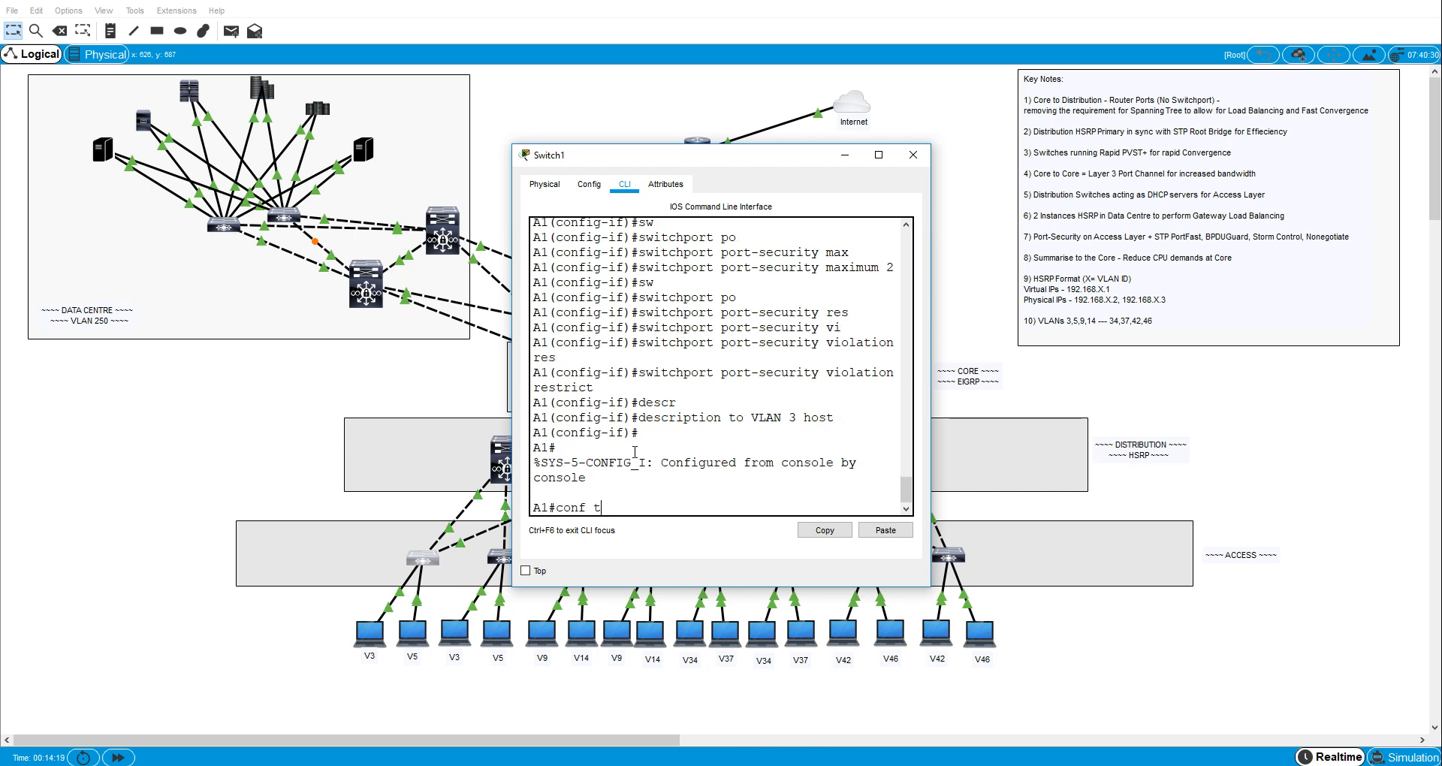
key(Return)
text(int fa0/5)
key(Return)
text(sw)
key(Tab)
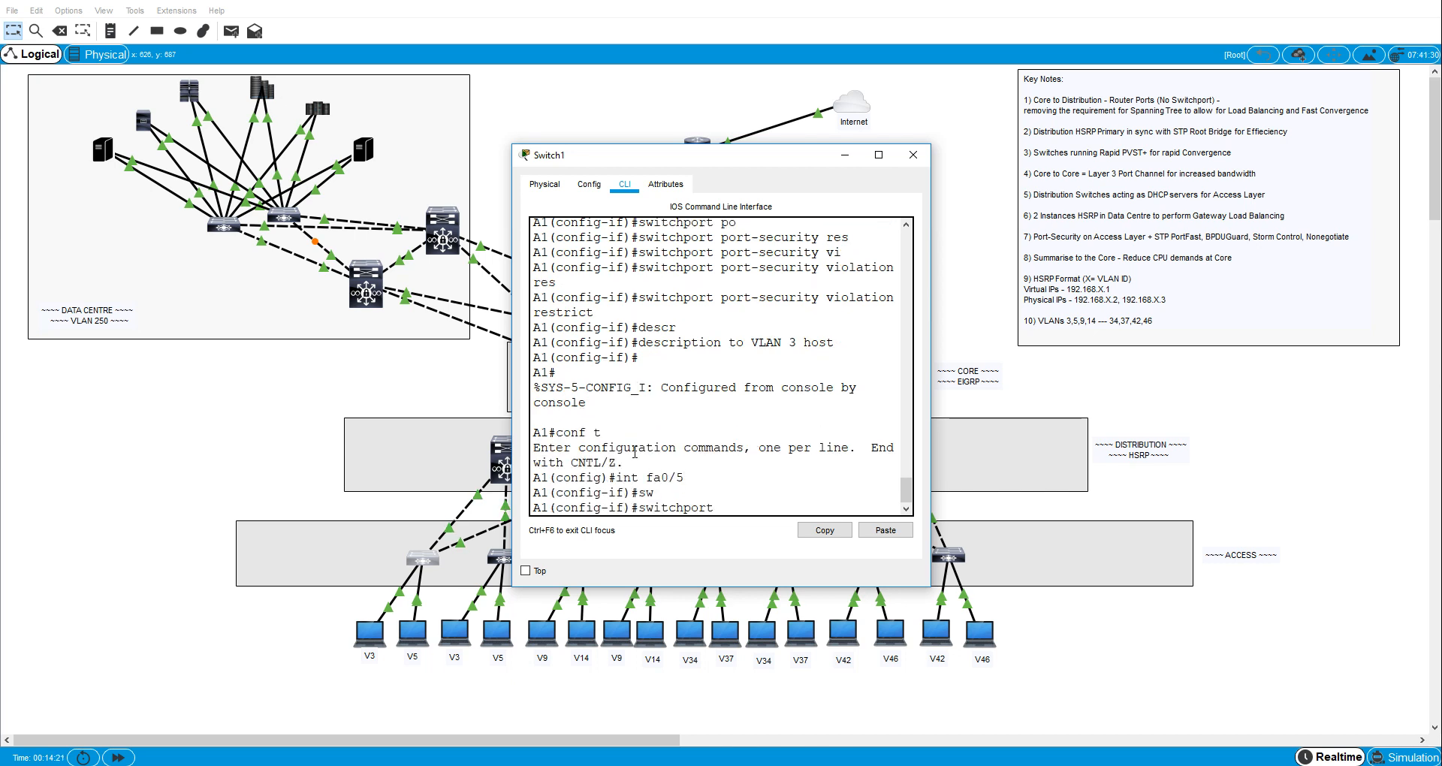
text(m)
key(Tab)
text(ac)
key(Tab)
key(Return)
- Assign A1's interface fa0/5 to VLAN 5 with switchport access vlan 5
text(s)
key(Tab)
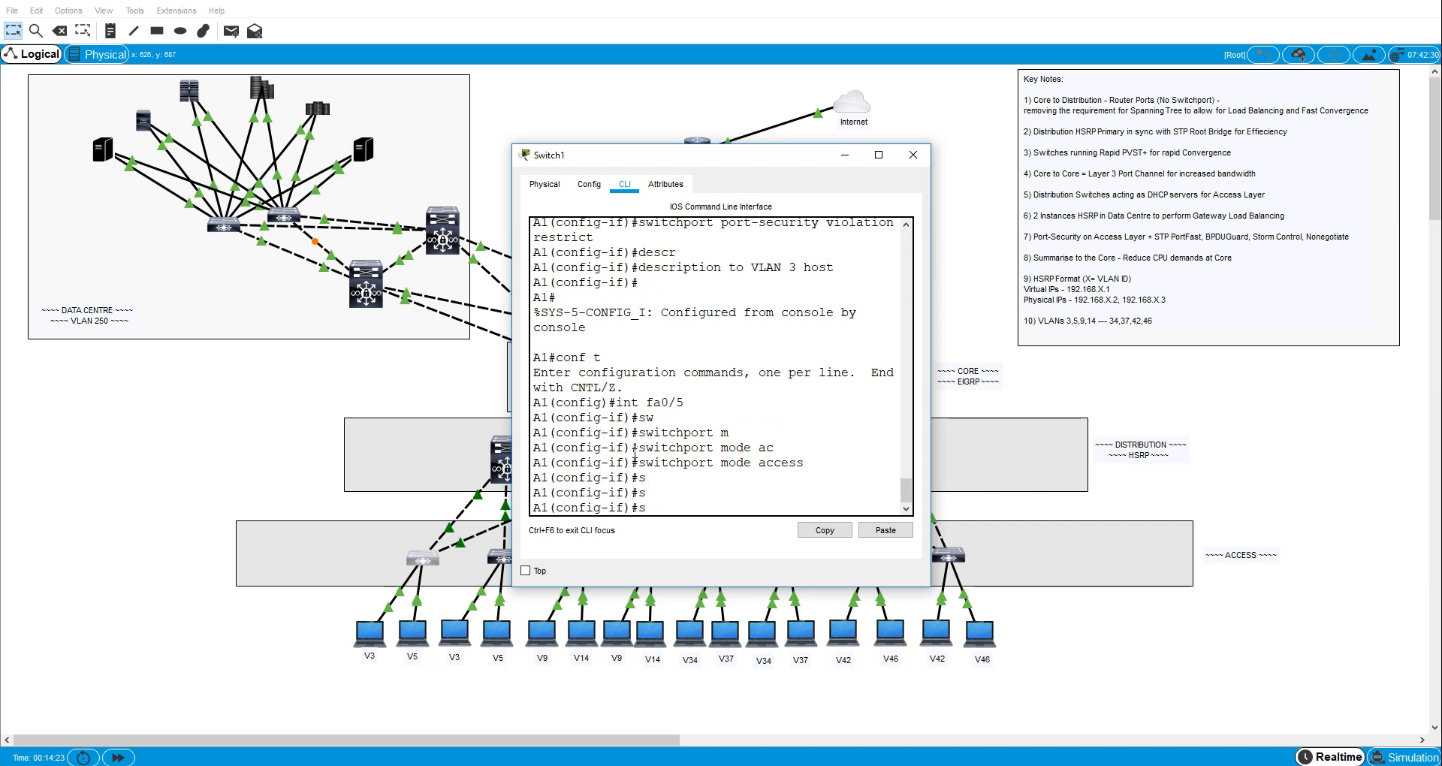
text(w)
key(Tab)
text(ac)
key(Tab)
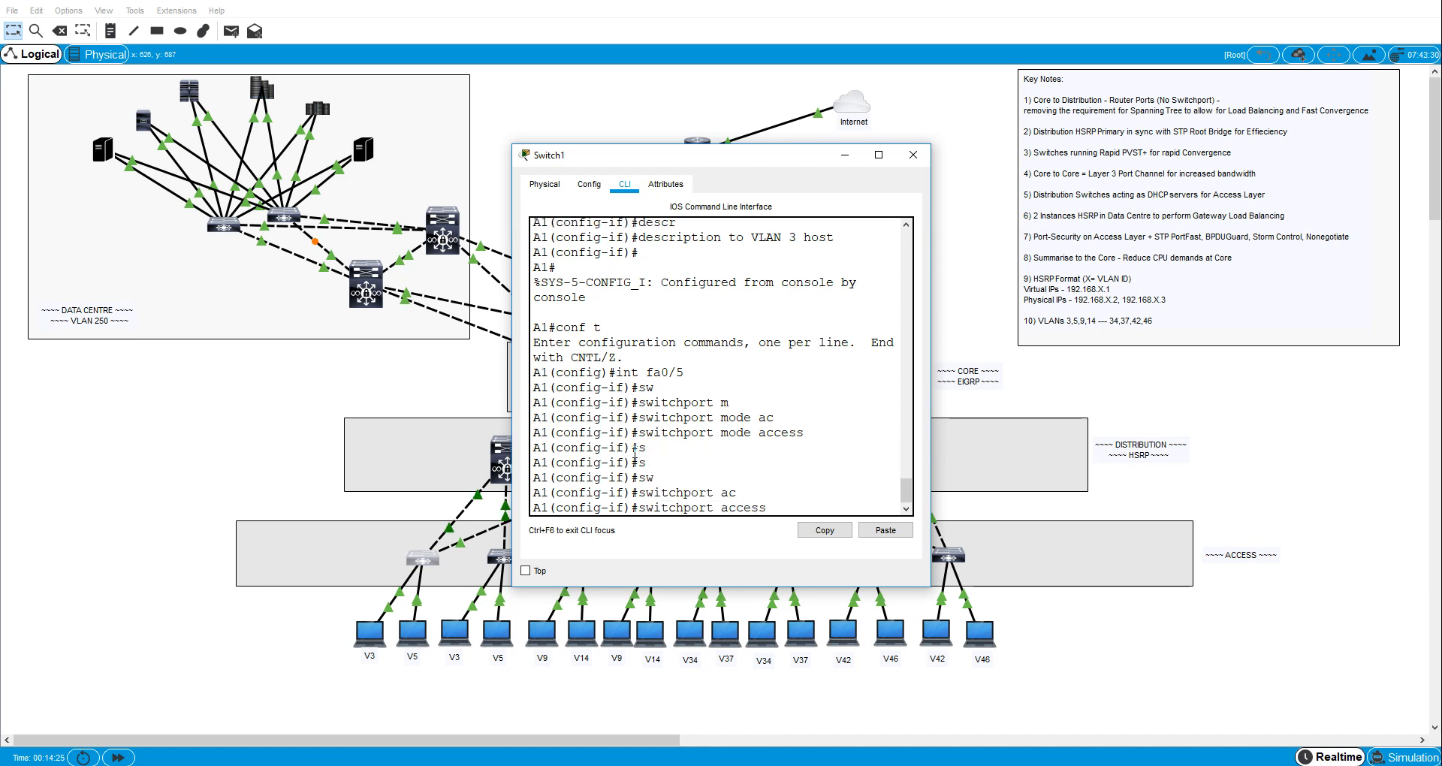
text(vl)
key(Tab)
text(5)
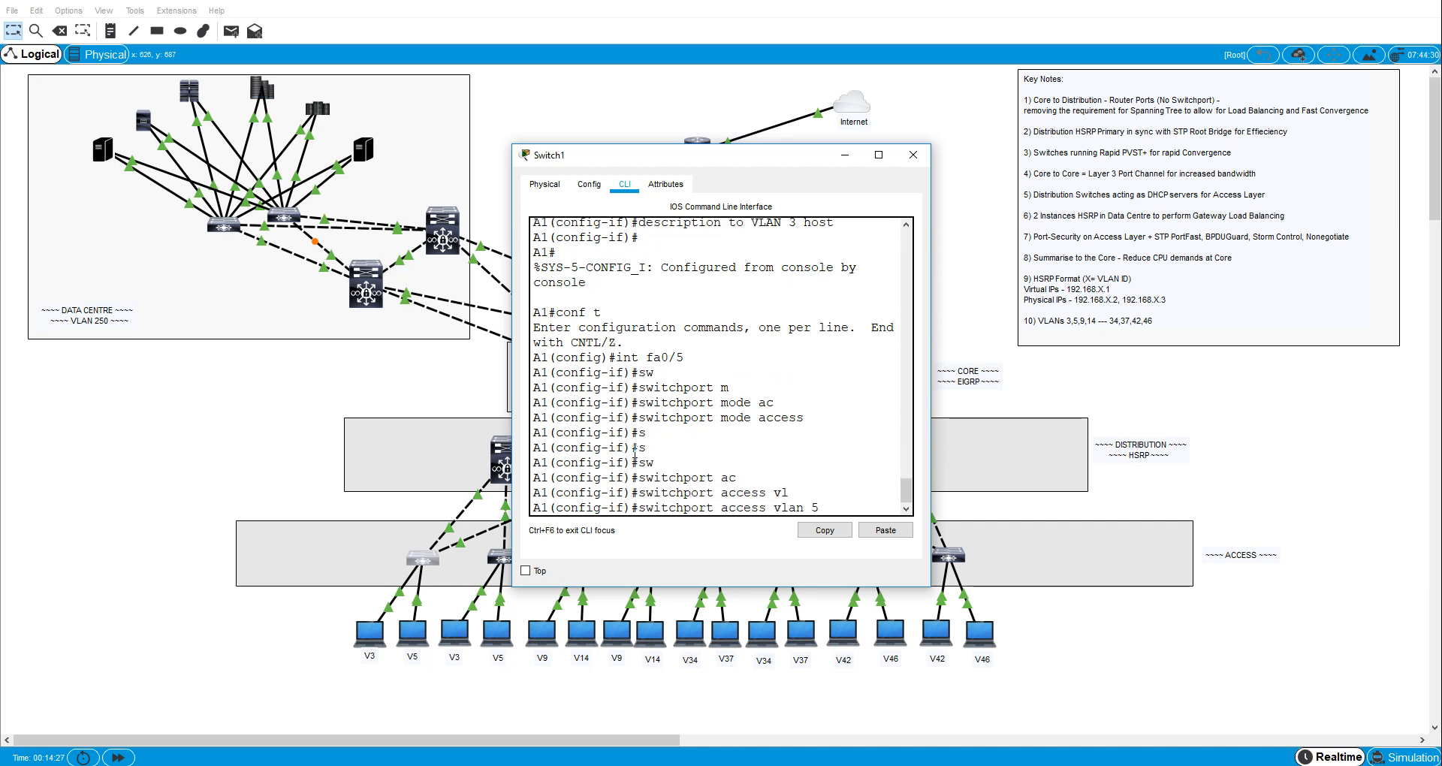
key(Return)
- Enable PortFast on A1's interface fa0/5 with spanning-tree portfast
text(span)
key(Tab)
text(p)
key(Tab)
key(Return)
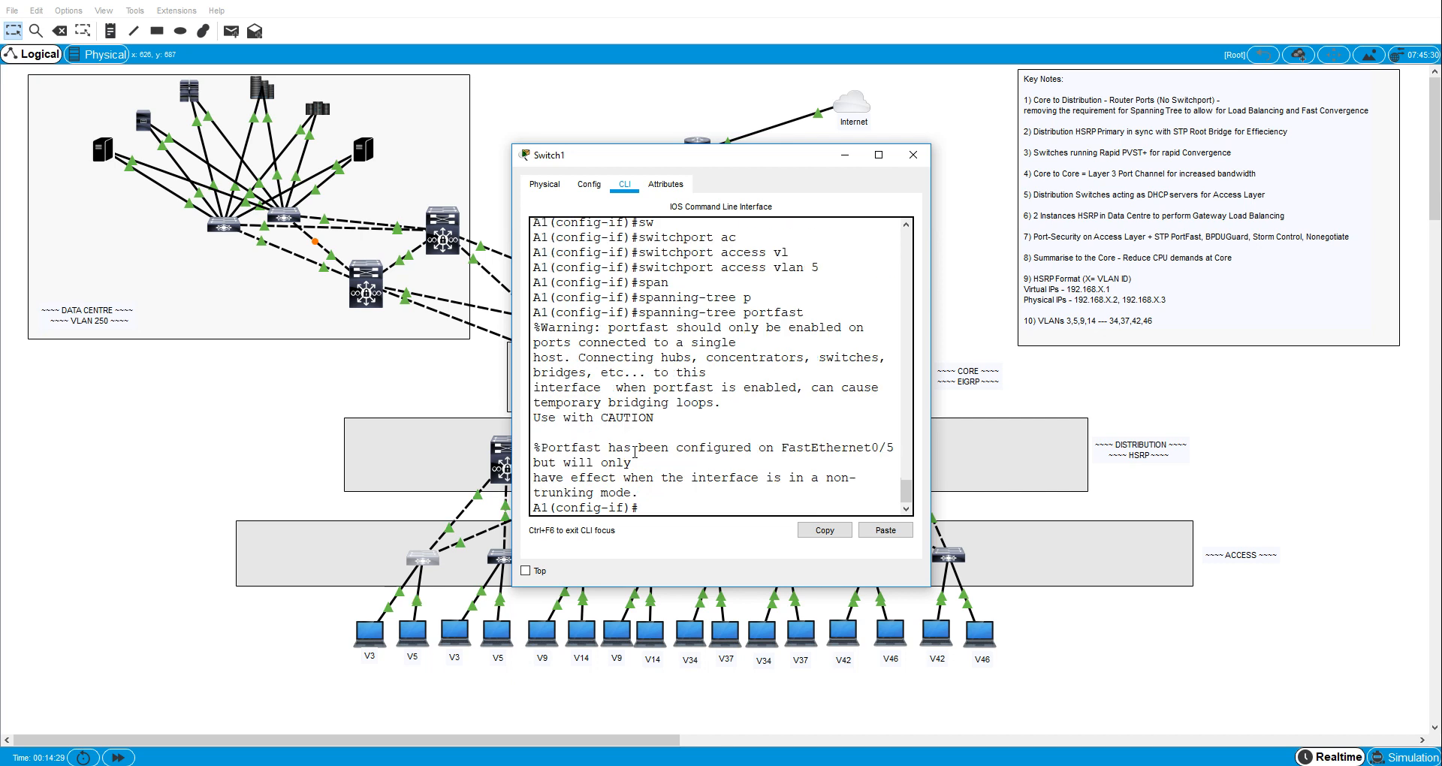
- Enable BPDU guard on A1's interface fa0/5 with spanning-tree bpduguard enable
text(span)
key(Tab)
text(b)
key(Tab)
text(e)
- Turn off trunk negotiation on A1's interface fa0/5 with switchport nonegotiate
key(Tab)
key(Return)
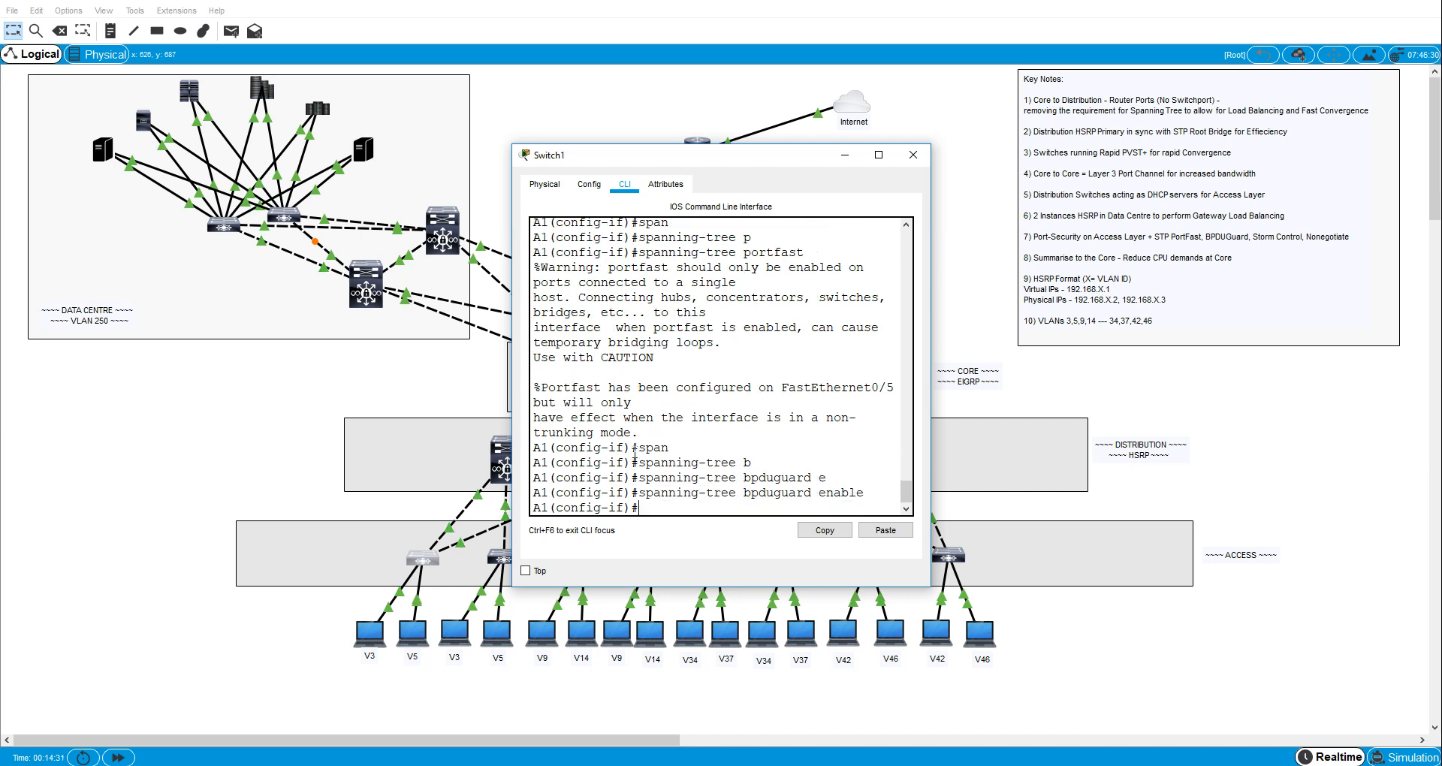
text(sw)
key(Tab)
text(n)
key(Tab)
key(Return)
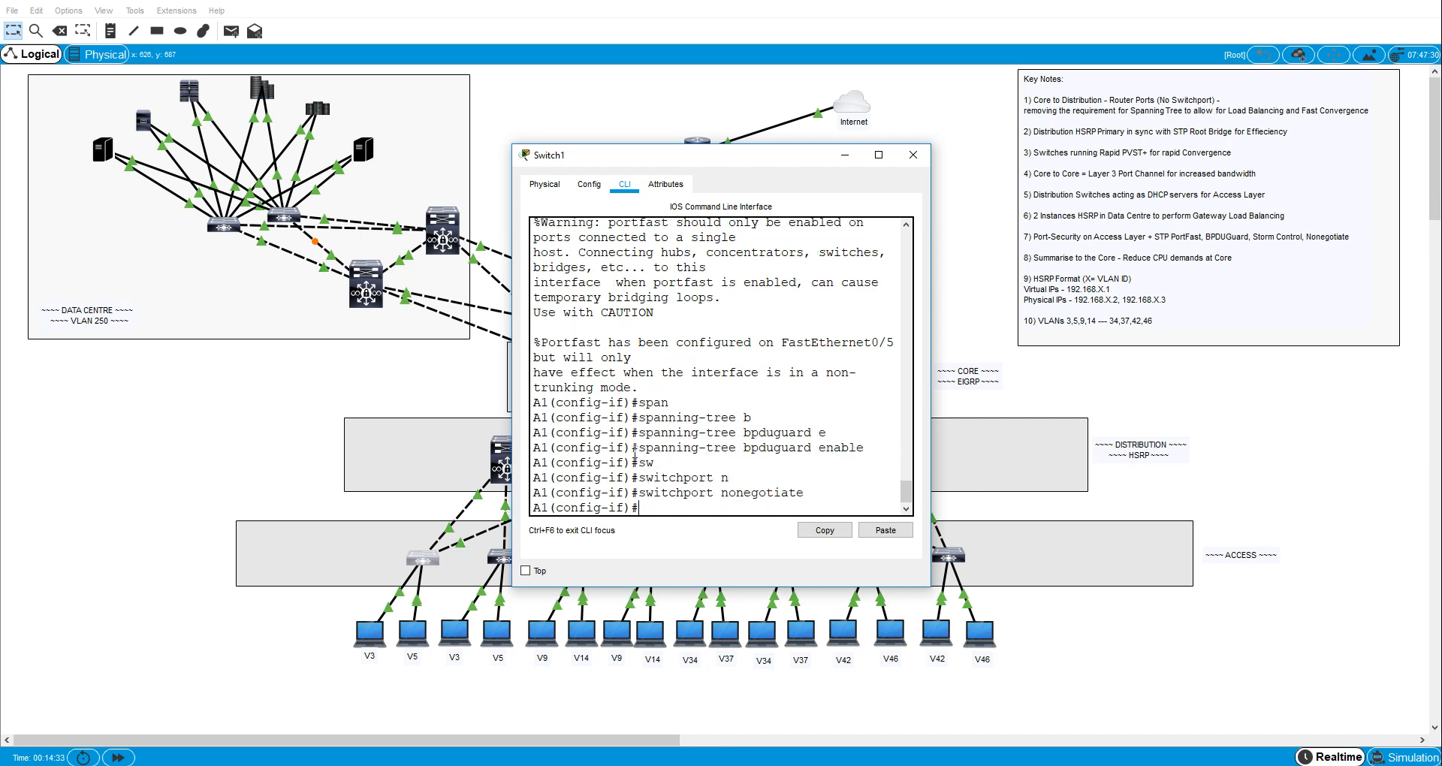
- Set broadcast storm control on A1's interface fa0/5 to level 40
text(stro)
key(Tab)
key(BackSpace)
key(BackSpace)
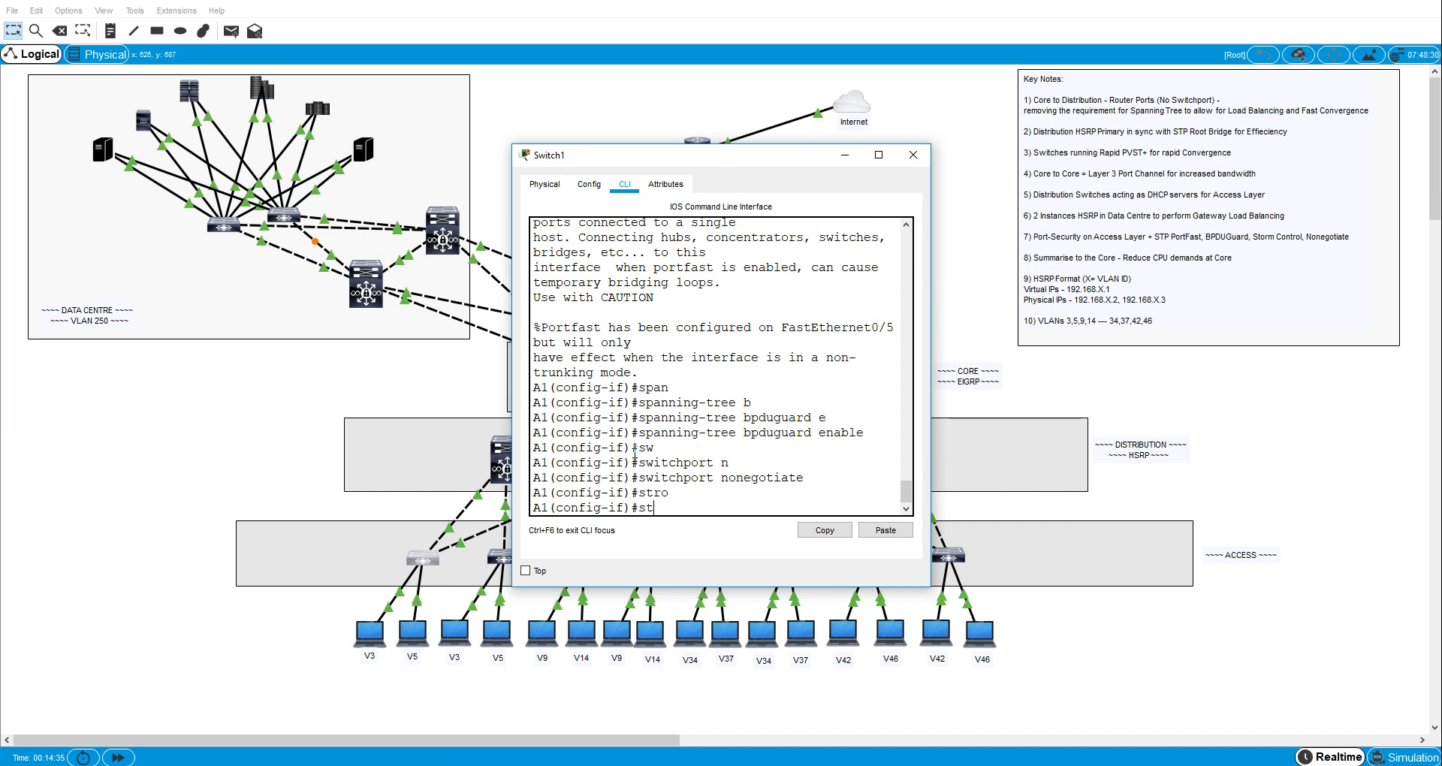
text(or)
key(Tab)
text(b)
key(Tab)
text(l)
key(Tab)
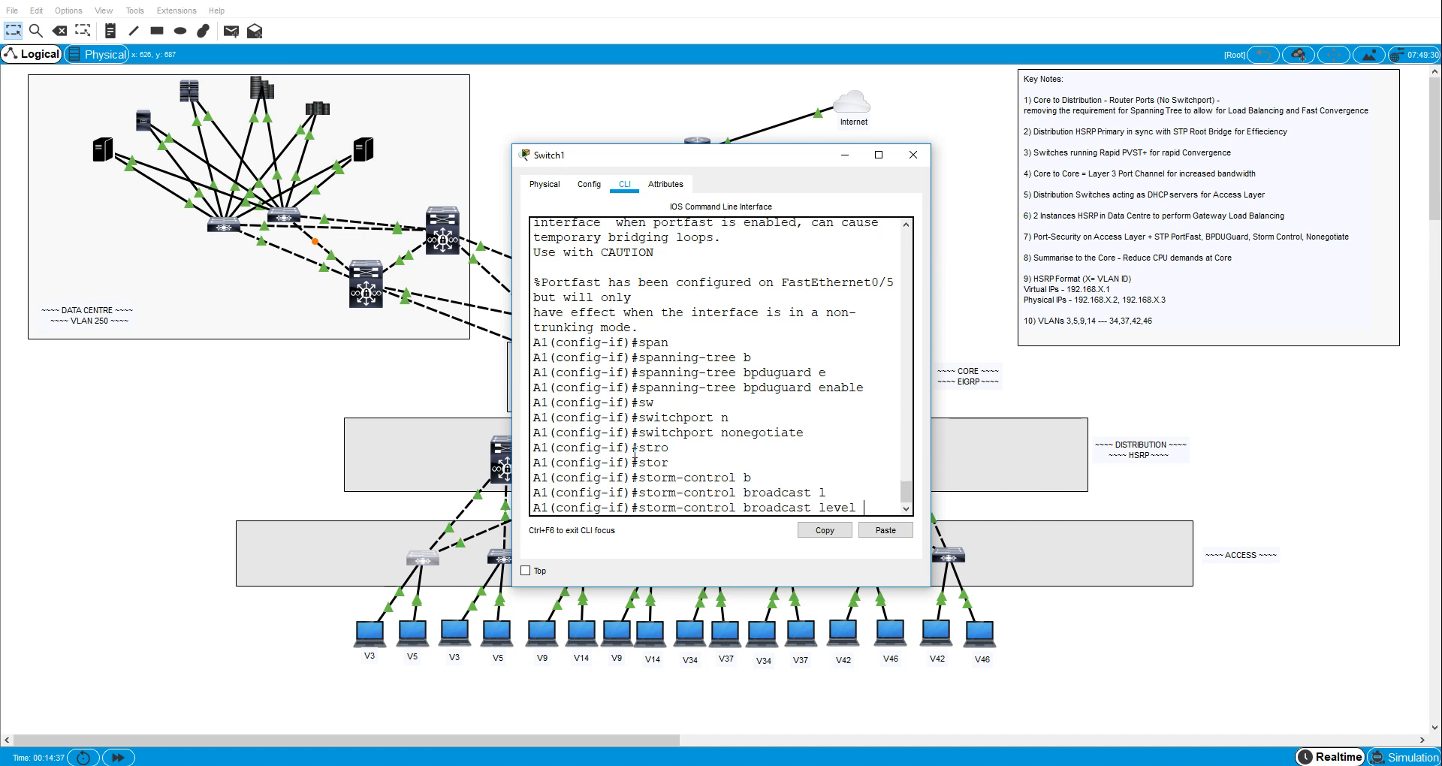
text(40)
key(Return)
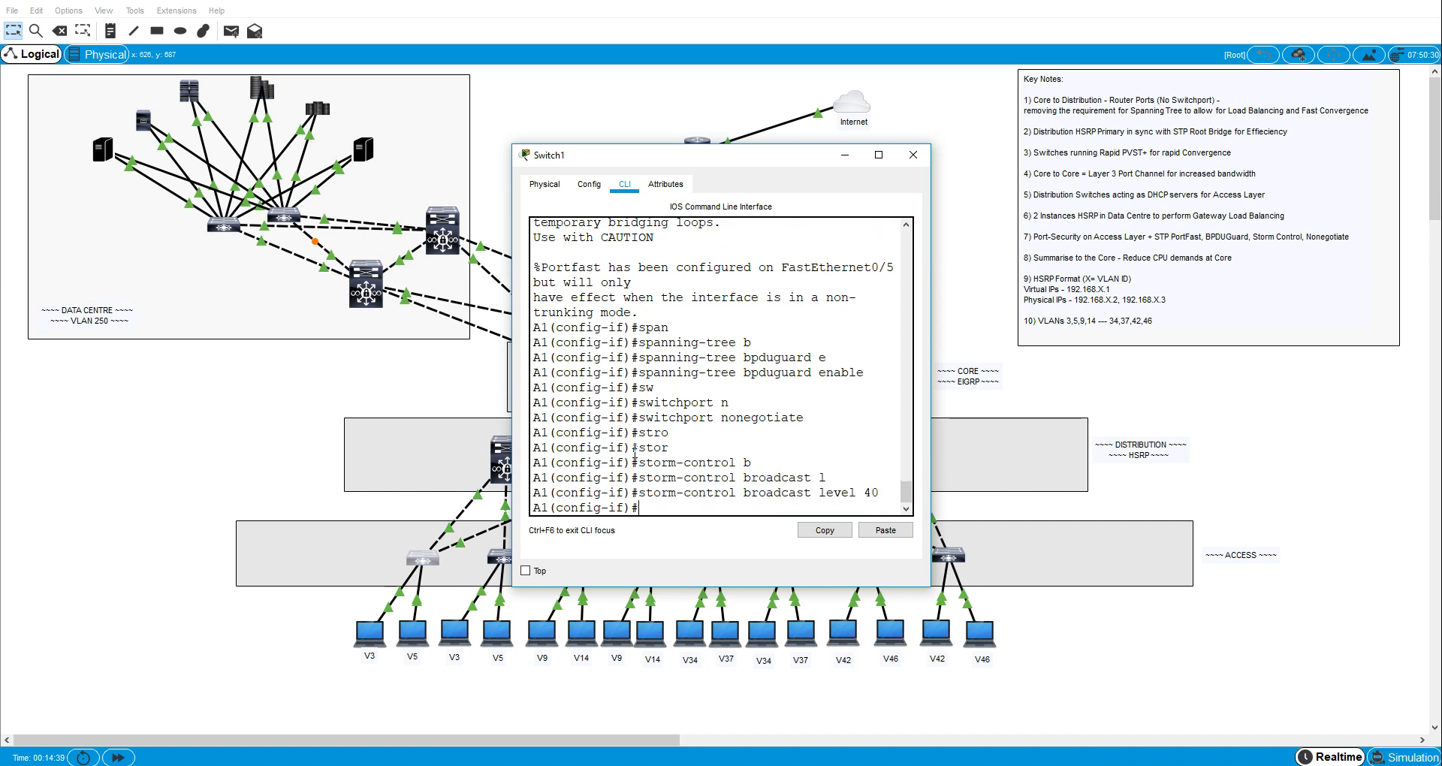
- Enable port security on A1's interface fa0/5 with switchport port-security
text(sw)
key(Tab)
text(p)
key(Tab)
key(Tab)
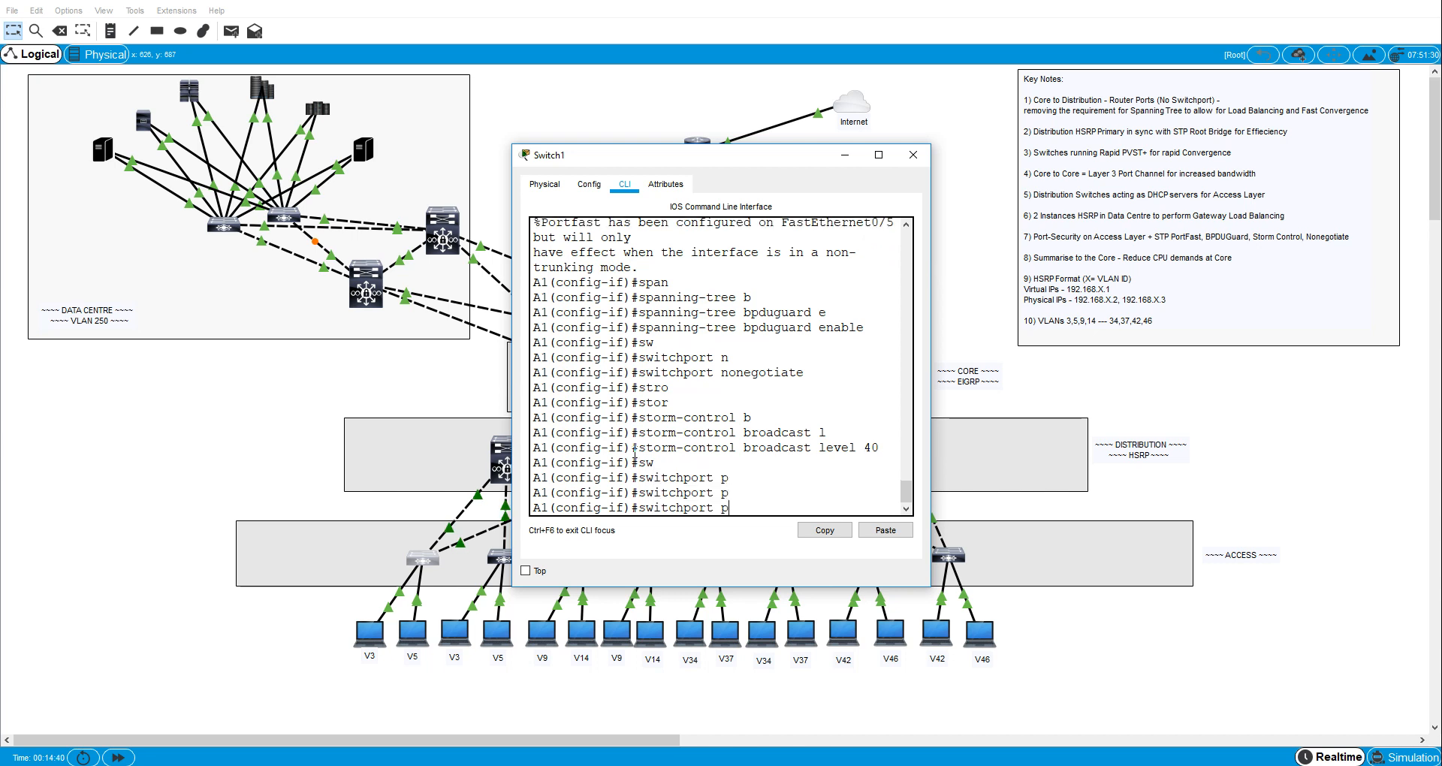
text(o)
key(Tab)
key(Return)
- Turn on sticky MAC address learning for port security on A1's interface fa0/5
text(swp)
key(Tab)
key(BackSpace)
key(Tab)
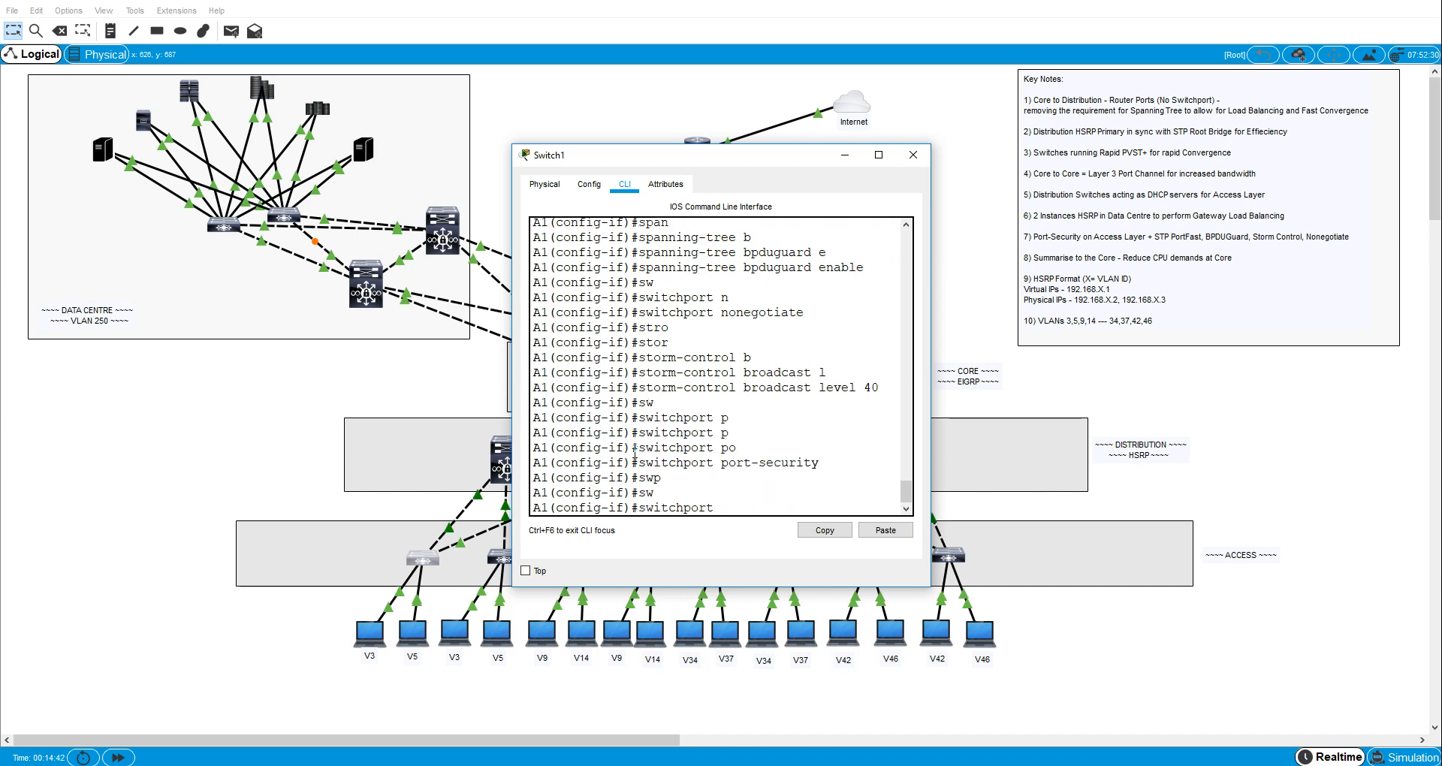
text(p)
key(Tab)
text(o)
key(Tab)
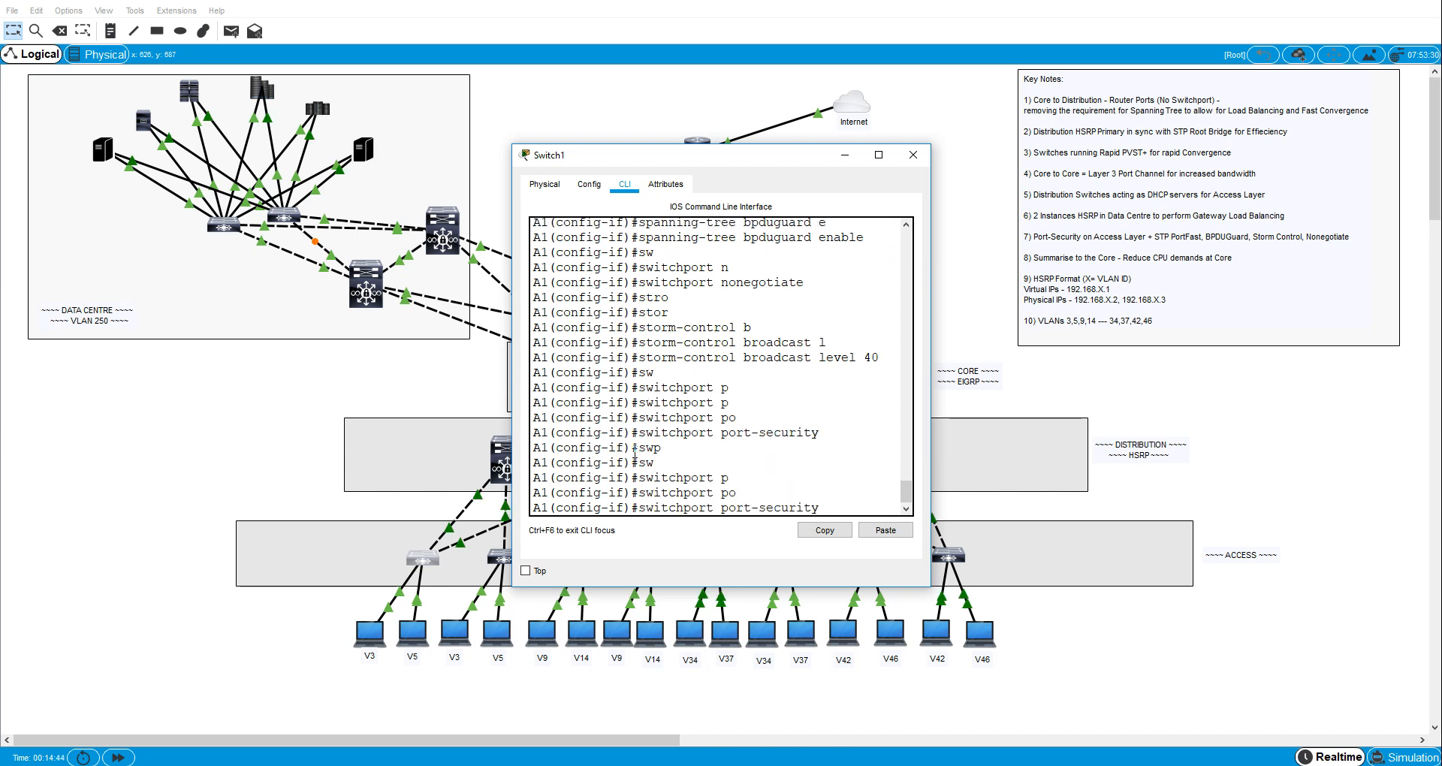
text(mac)
key(Tab)
text(a)
key(BackSpace)
text(st)
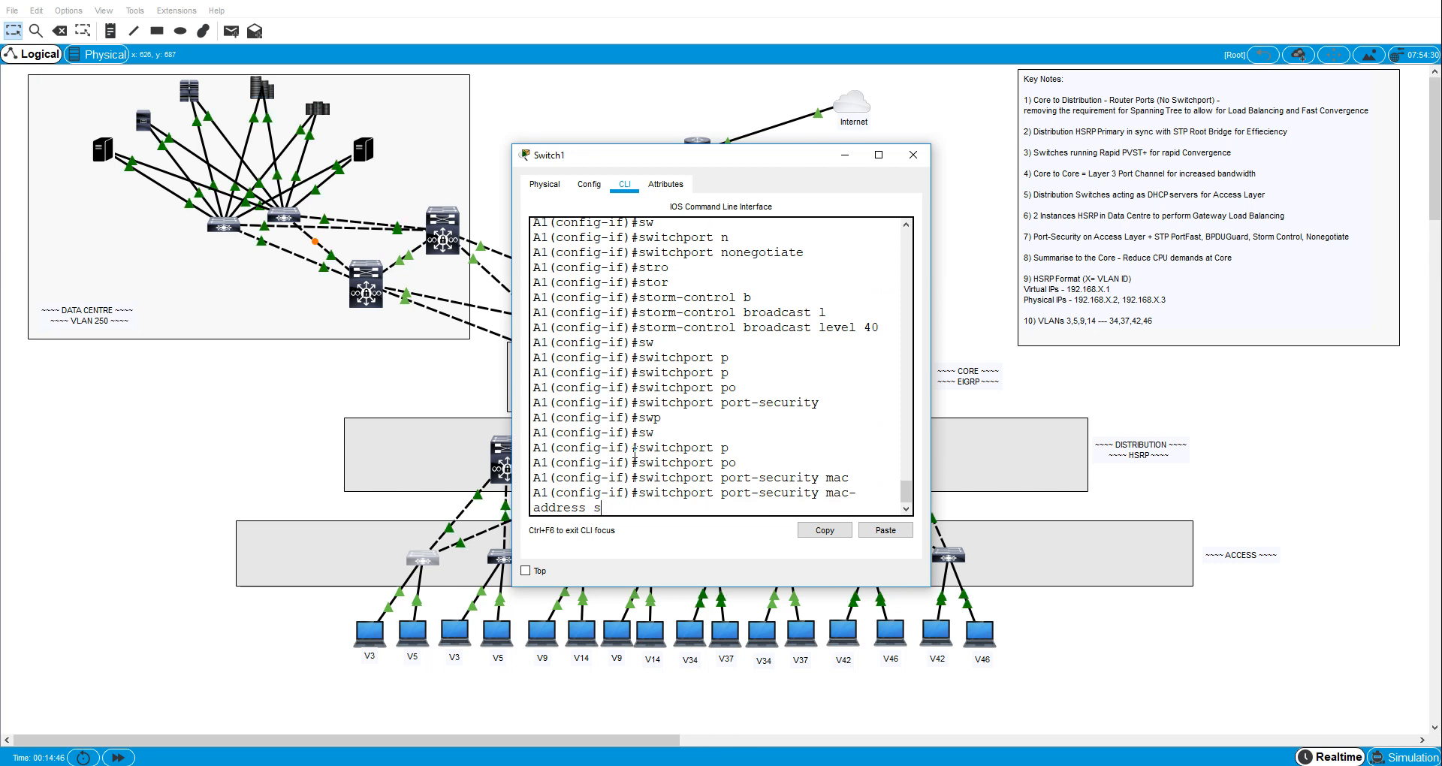
key(Tab)
key(Return)
- Limit port security on A1's interface fa0/5 to a maximum of 2 MAC addresses
text(sw)
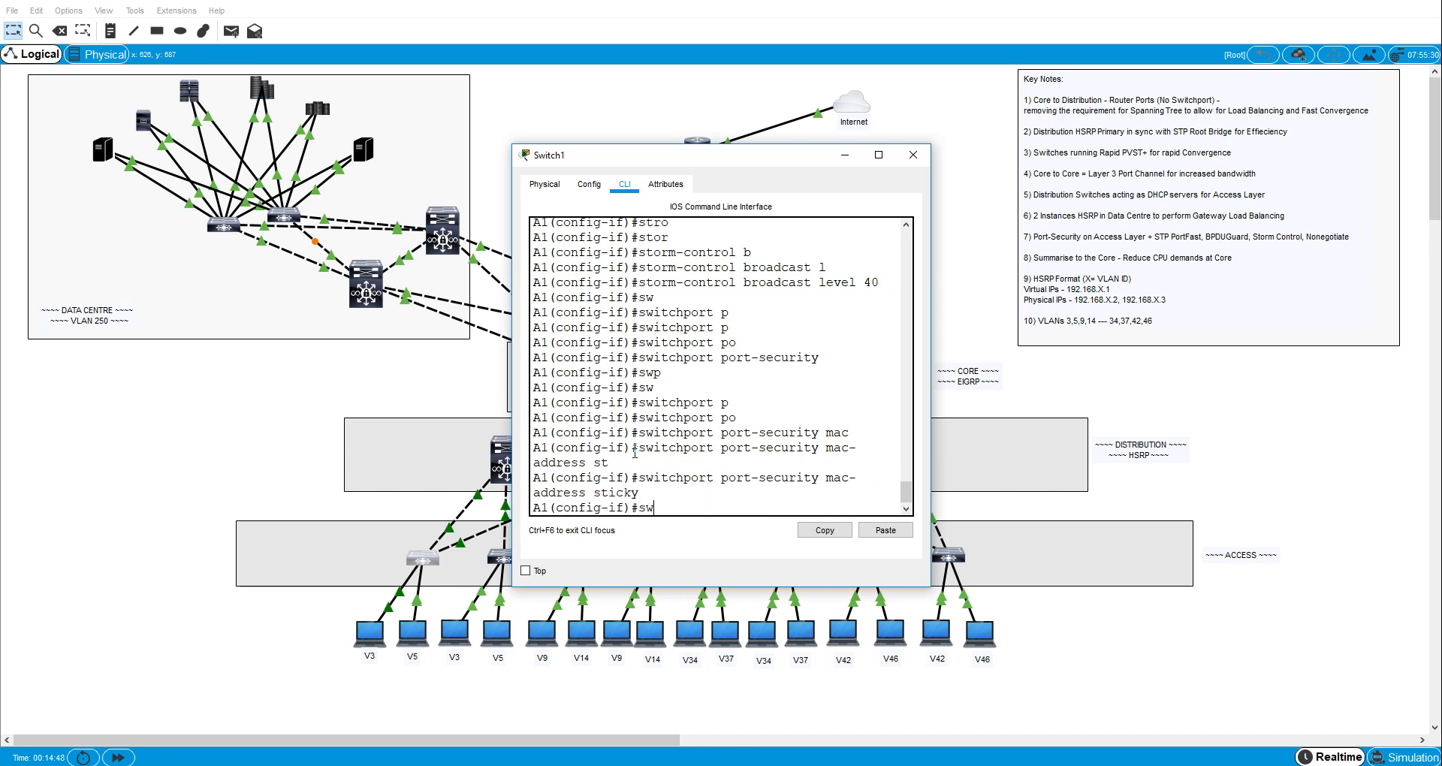
key(Tab)
text(po)
key(Tab)
text(max)
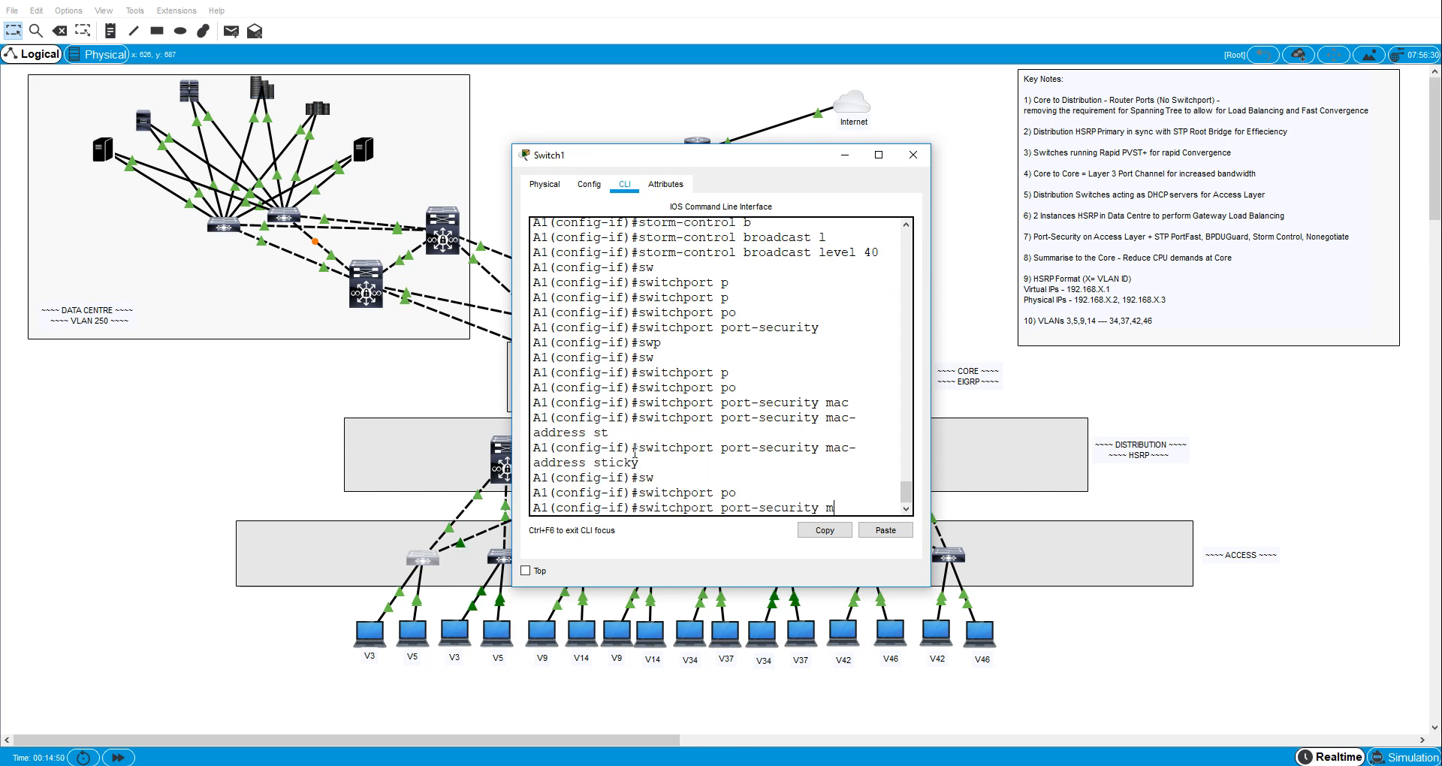
key(Tab)
text(2)
key(Return)
- Set the port-security violation mode on A1's interface fa0/5 to restrict
text(sw)
key(Tab)
text(po)
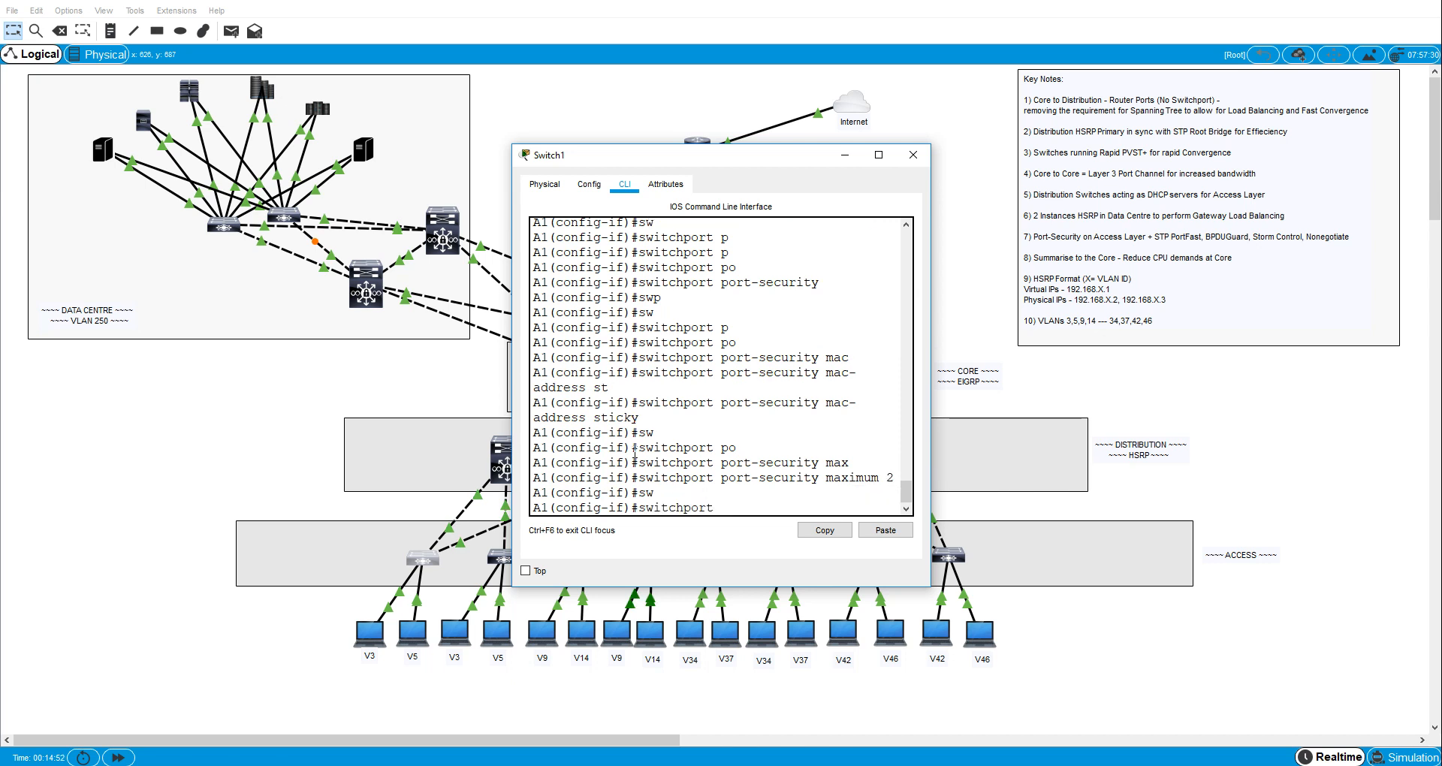
key(Tab)
text(vio)
key(Tab)
text(res)
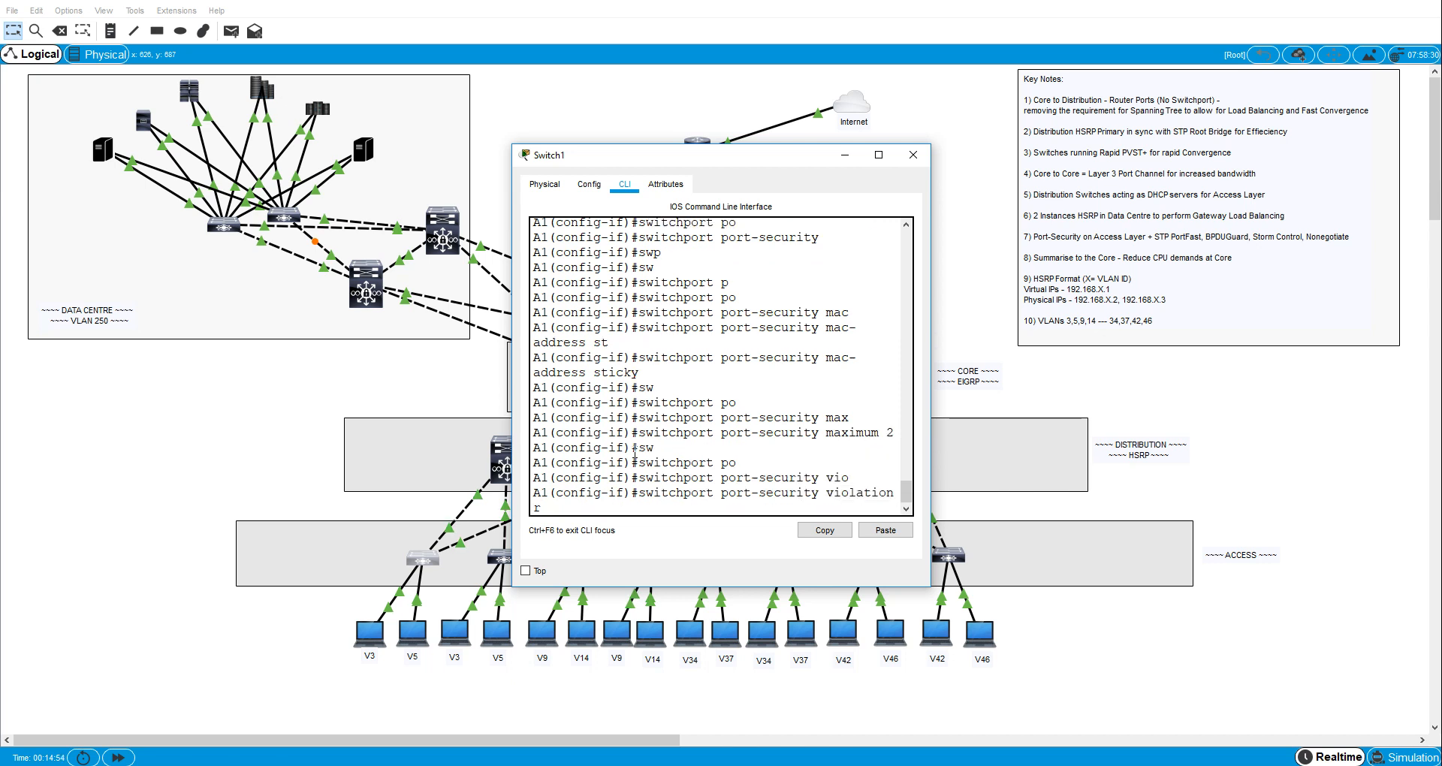
key(Tab)
key(Return)
- Add the description "to VLAN 5 host" to A1's interface fa0/5
text(des)
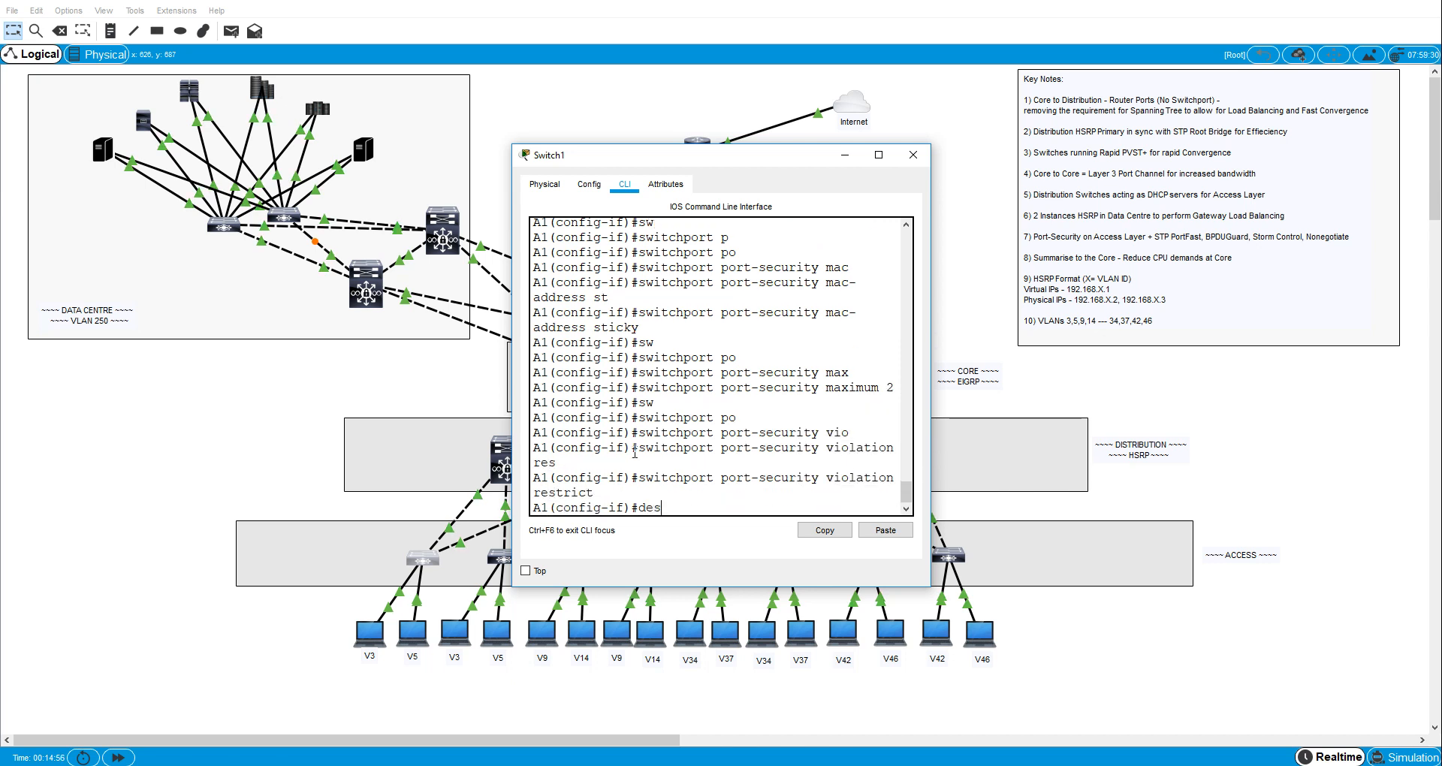
key(Tab)
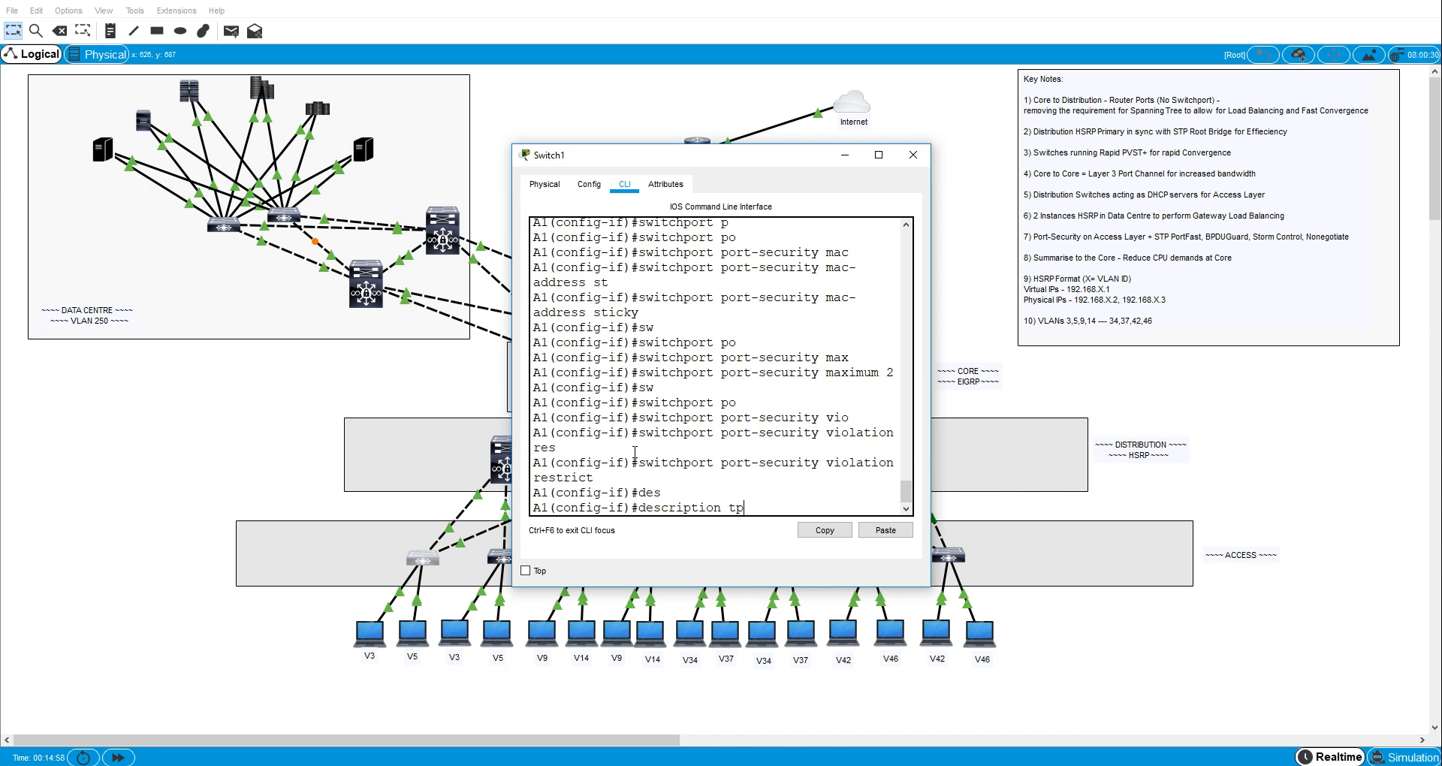
text(to VLAN 5  host)
key(Return)
- Display A1's running configuration with sh run and review the settings of interfaces fa0/5 and fa0/6 and the unused ports
key(ctrl+z)
text(sh run)
key(Return)
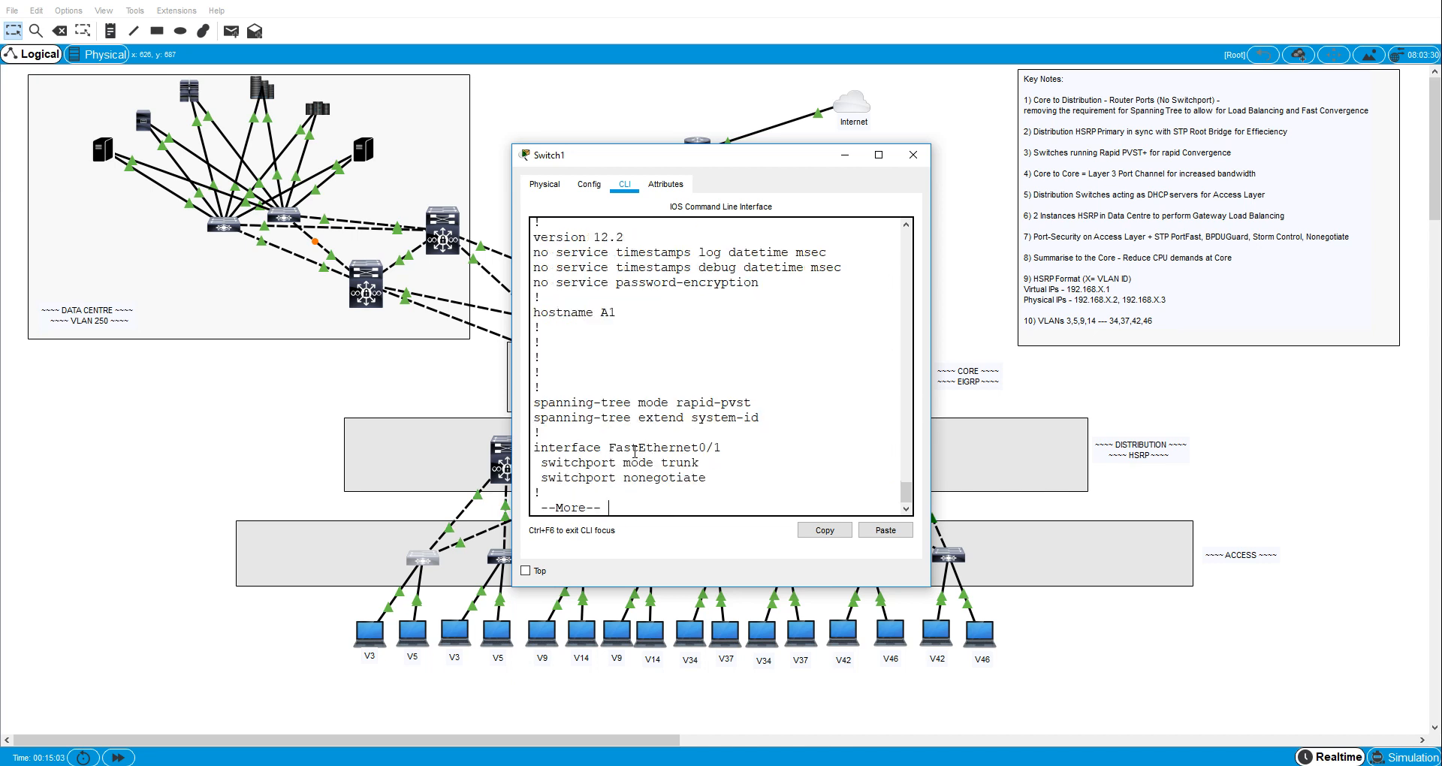
click(876, 154)
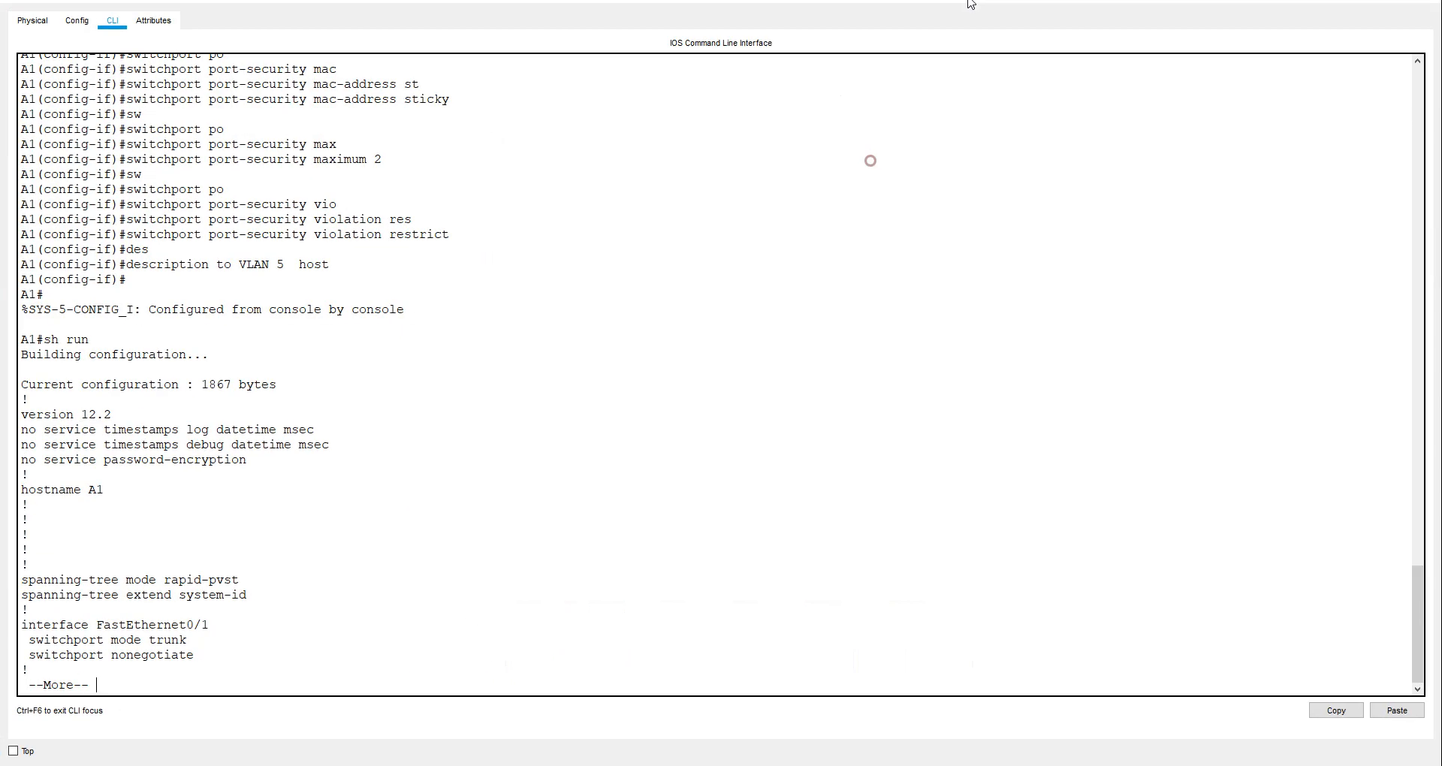
key(space)
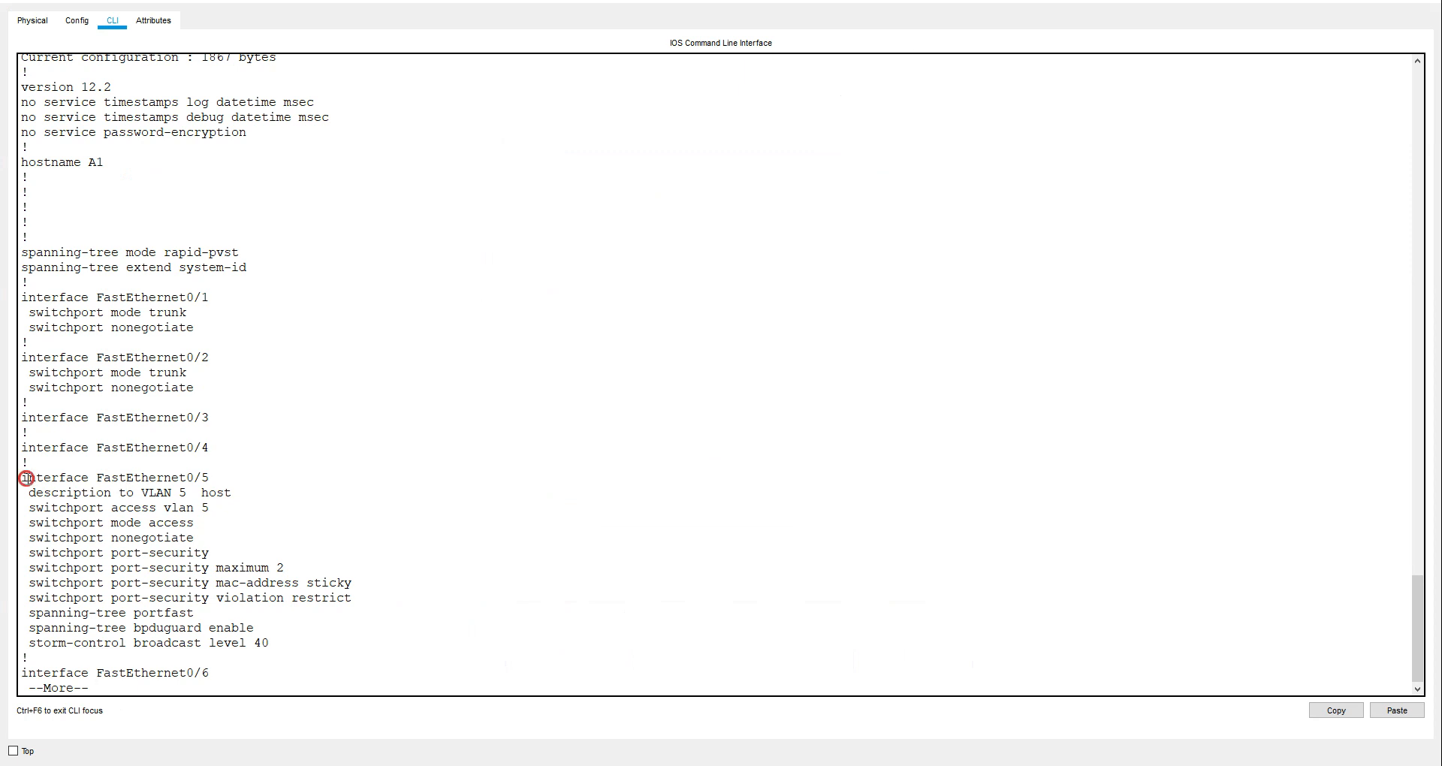
drag(26, 478, 350, 635)
key(space)
drag(272, 507, 73, 357)
click(271, 564)
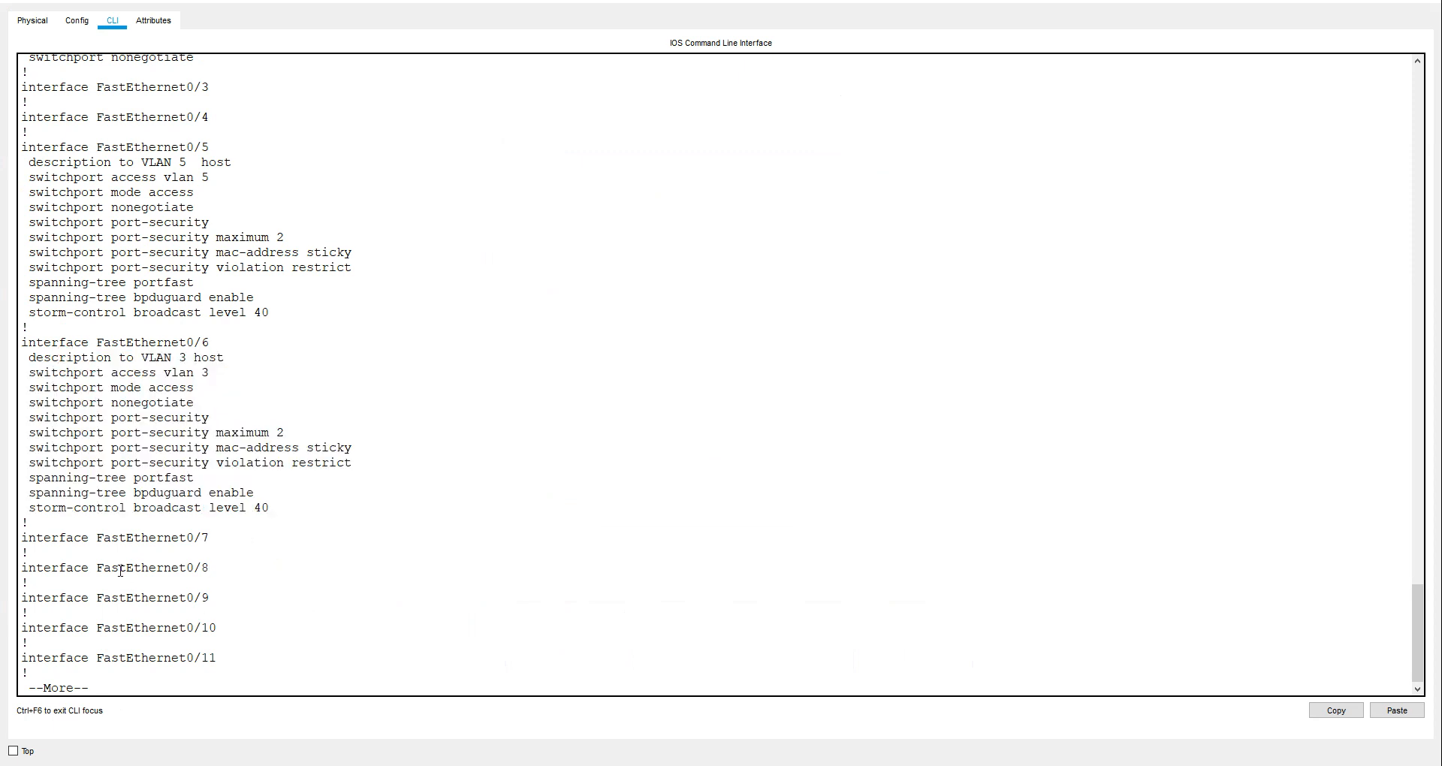
drag(98, 567, 271, 643)
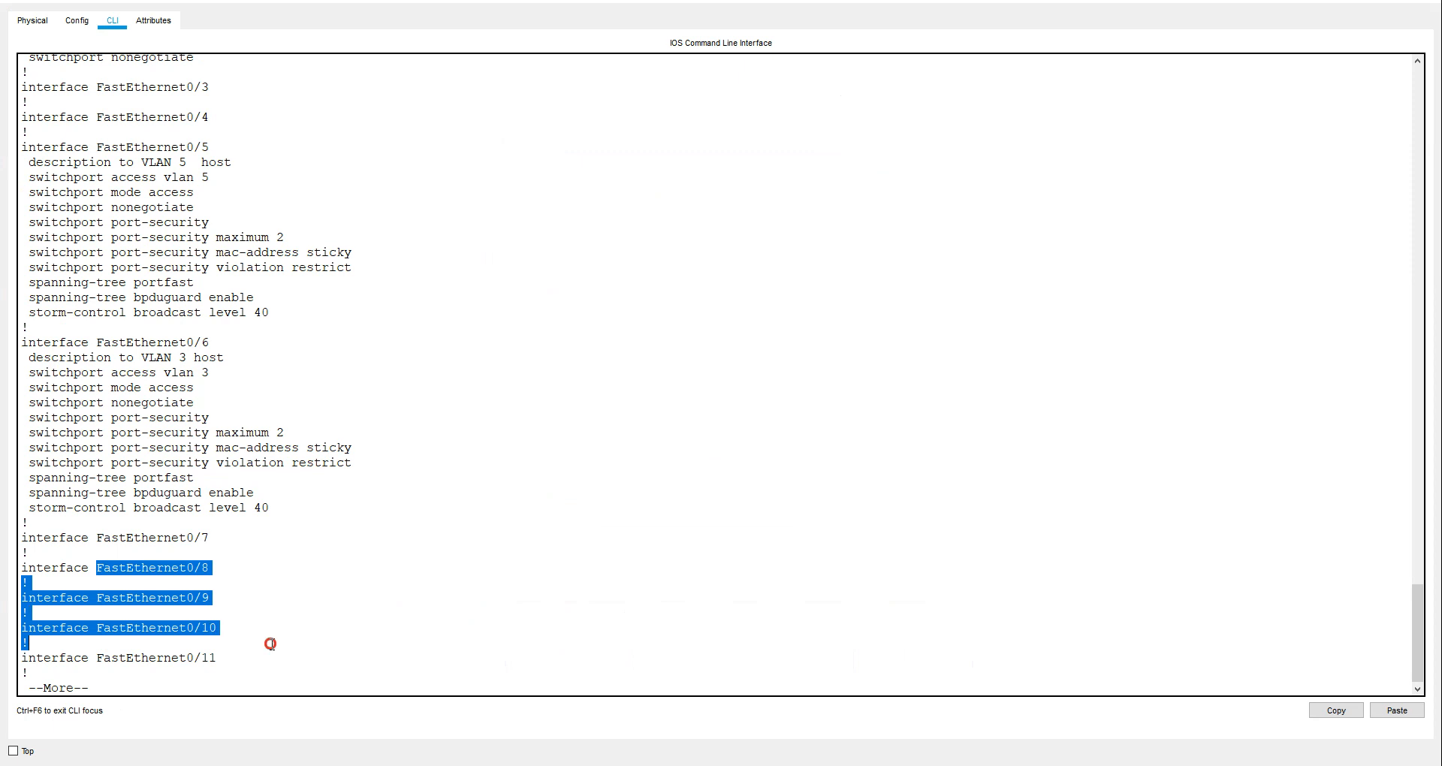
click(272, 646)
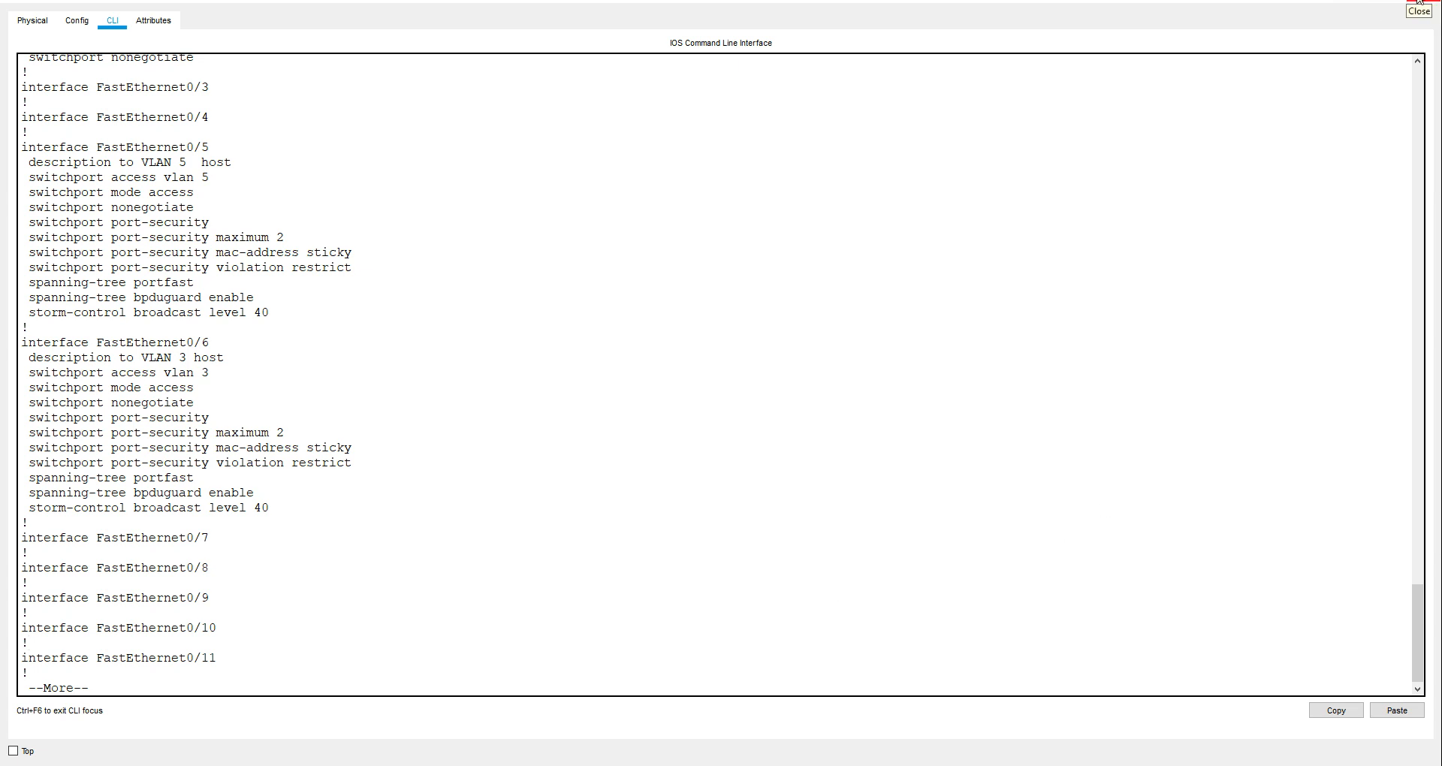
click(1348, 3)
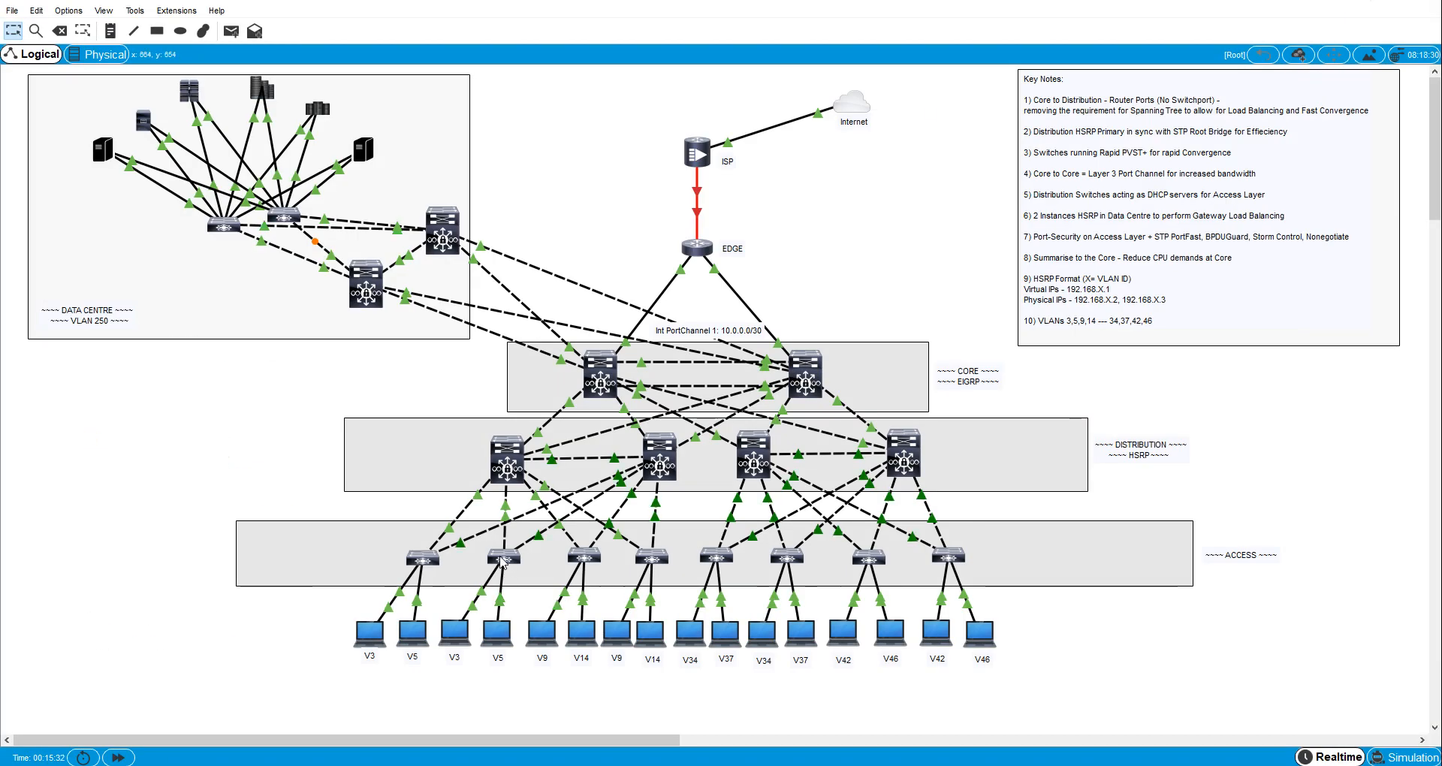
- Open switch A2's command line and set interface fa0/6 to switchport mode access
click(504, 558)
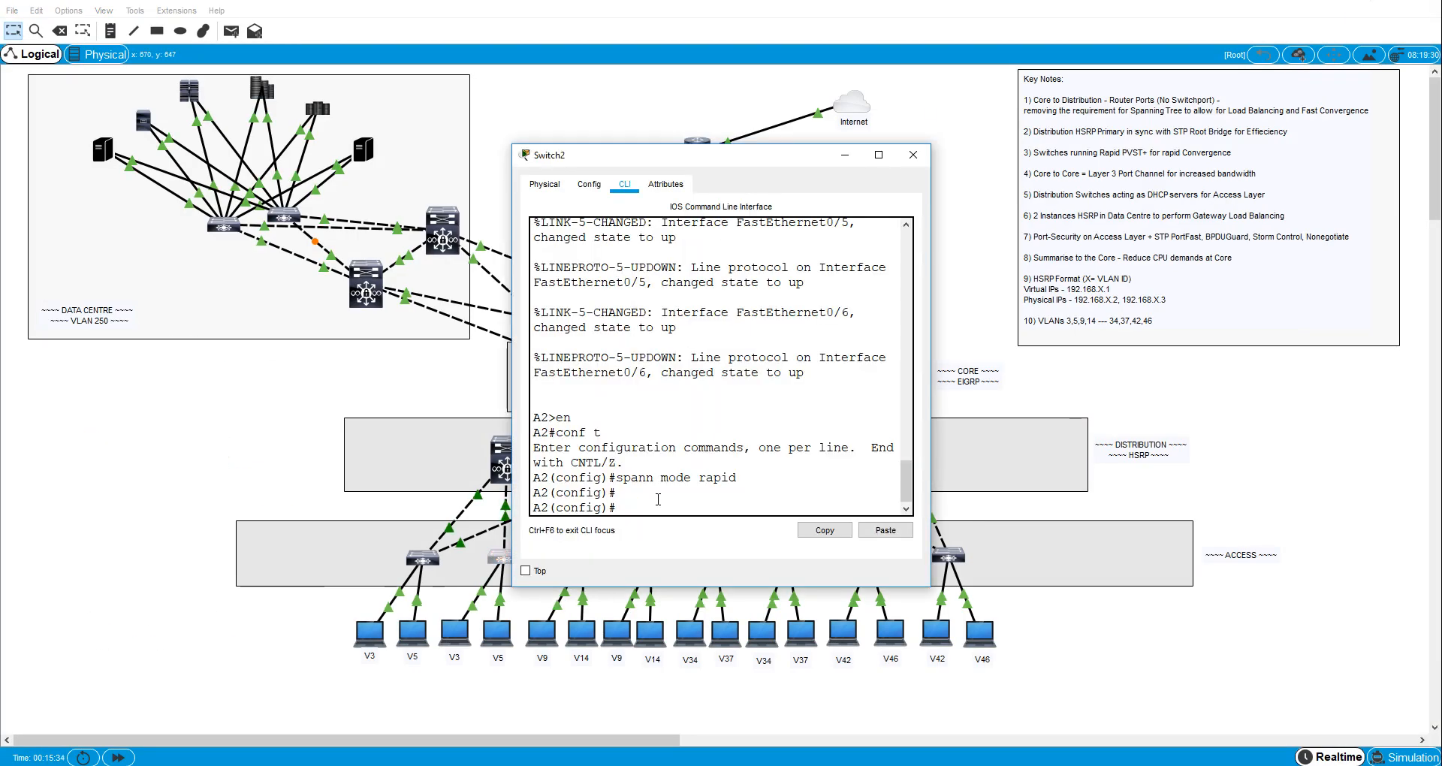
text(int fa0/6)
key(Return)
text(sw)
key(Tab)
text(m)
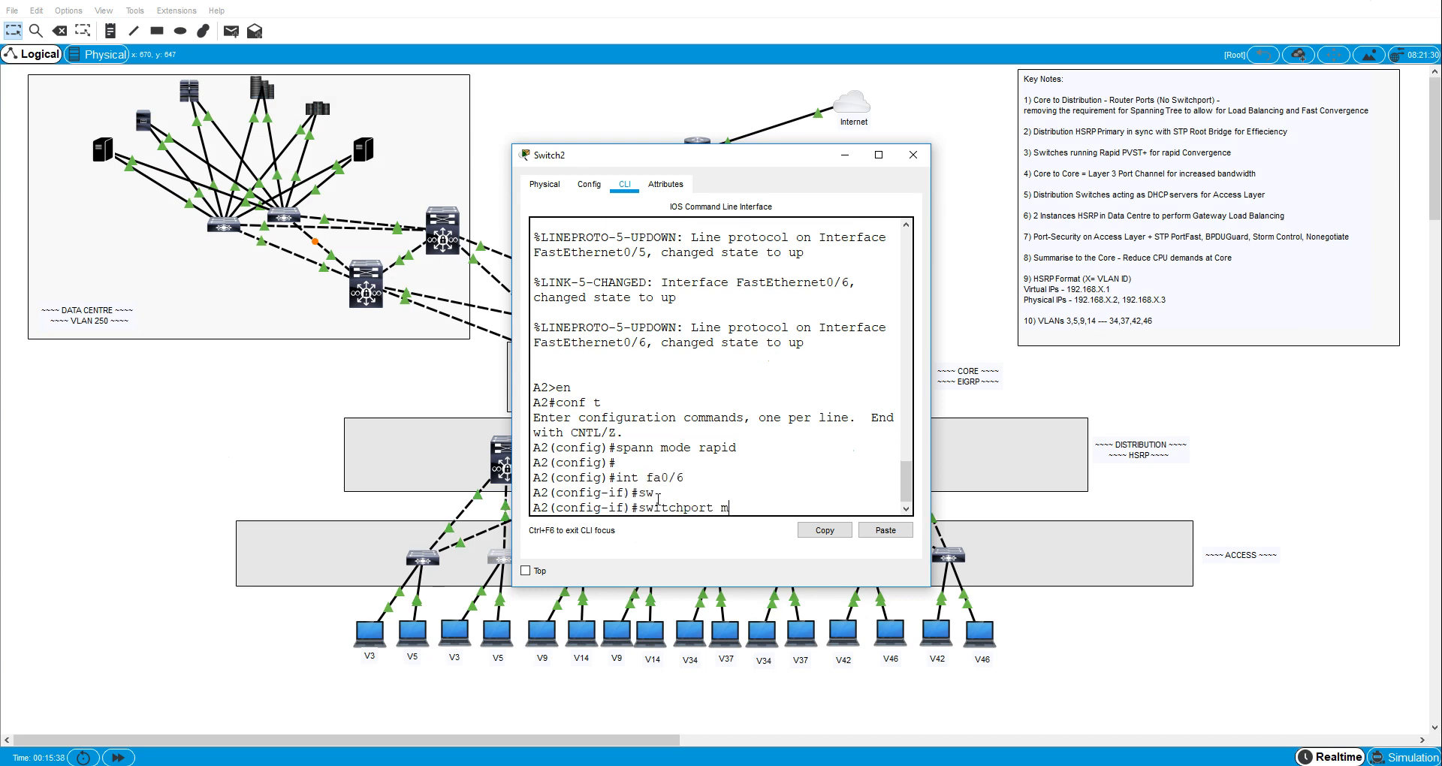
key(Tab)
text(ac)
key(Tab)
key(Return)
- Assign A2's interface fa0/6 to access VLAN 3
text(sw)
key(Tab)
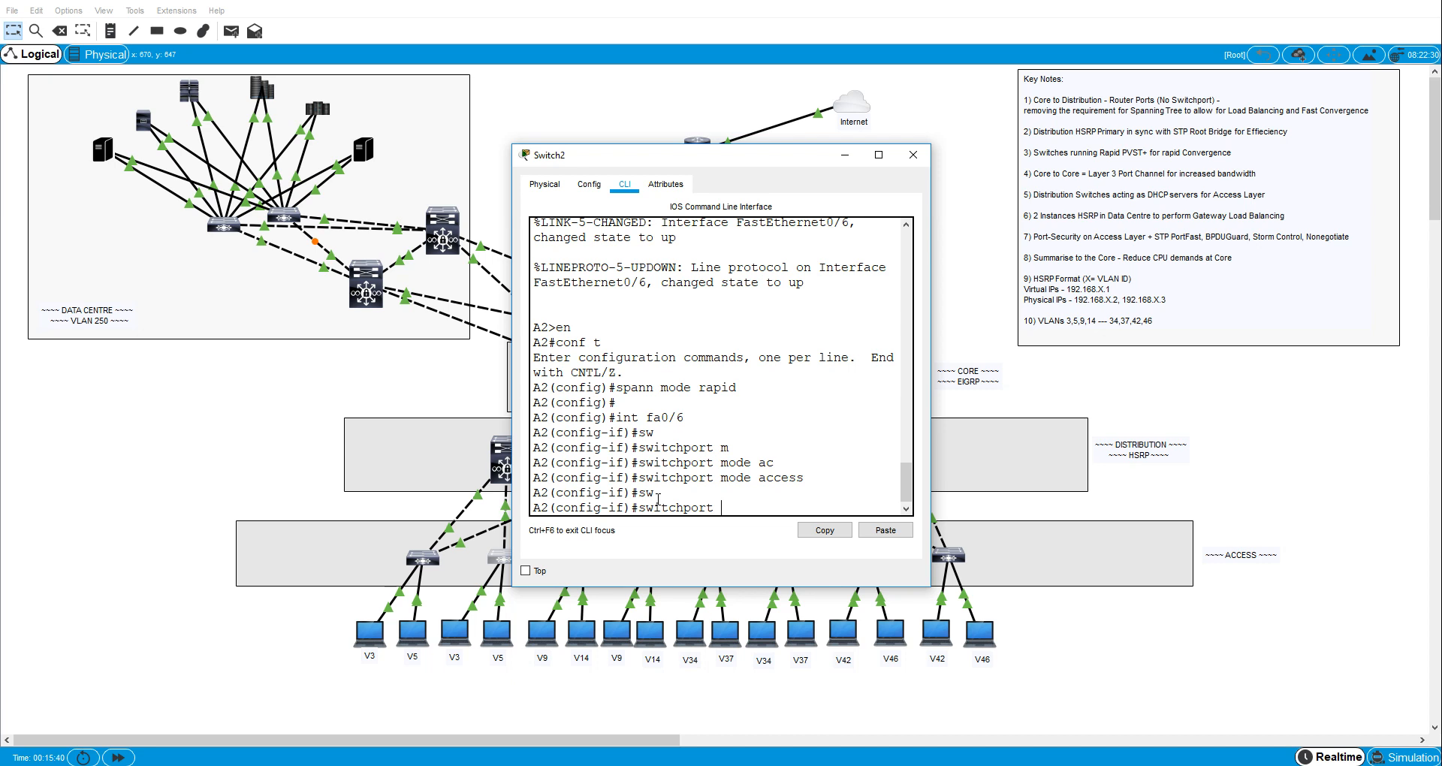
text(ac)
key(Tab)
text(vl)
key(Tab)
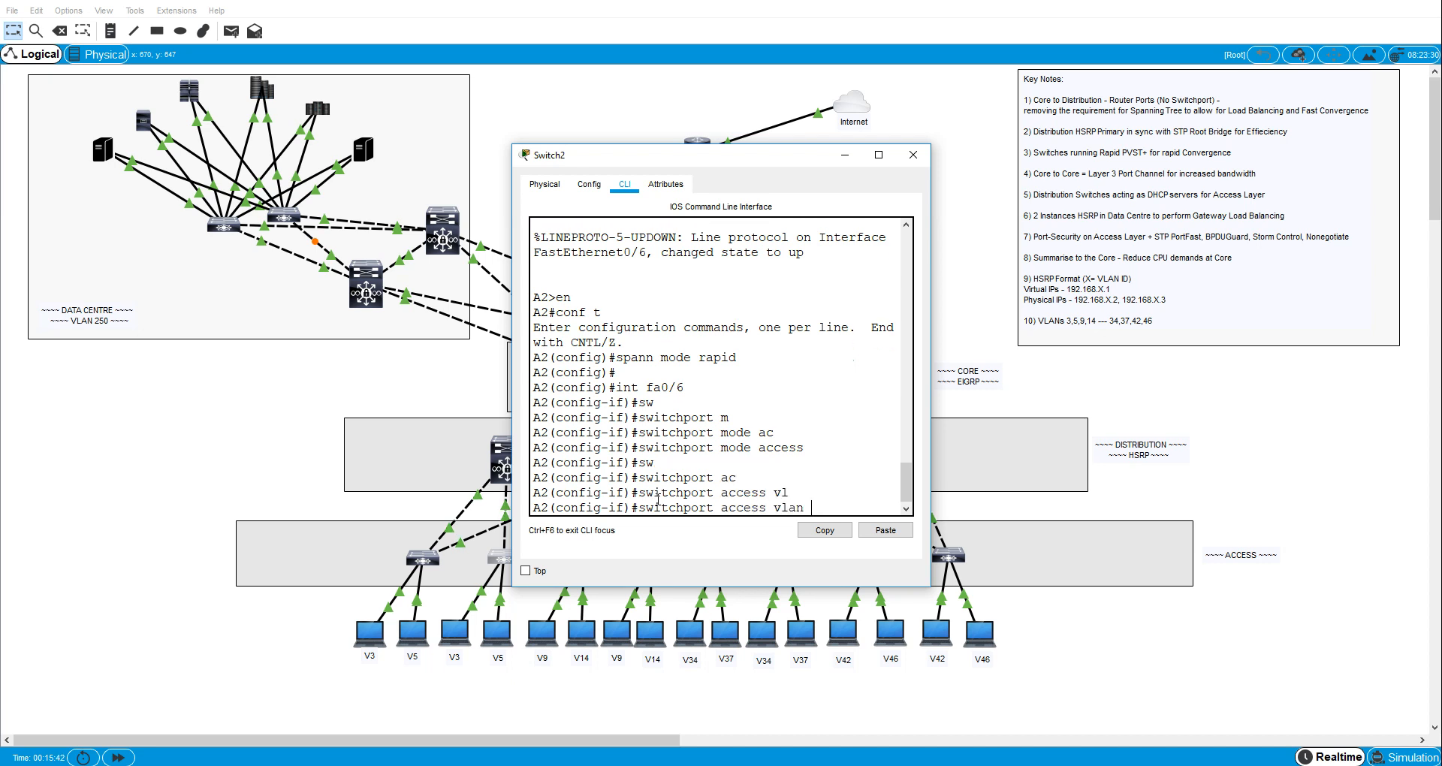
text(3)
key(Return)
text(sw)
key(Tab)
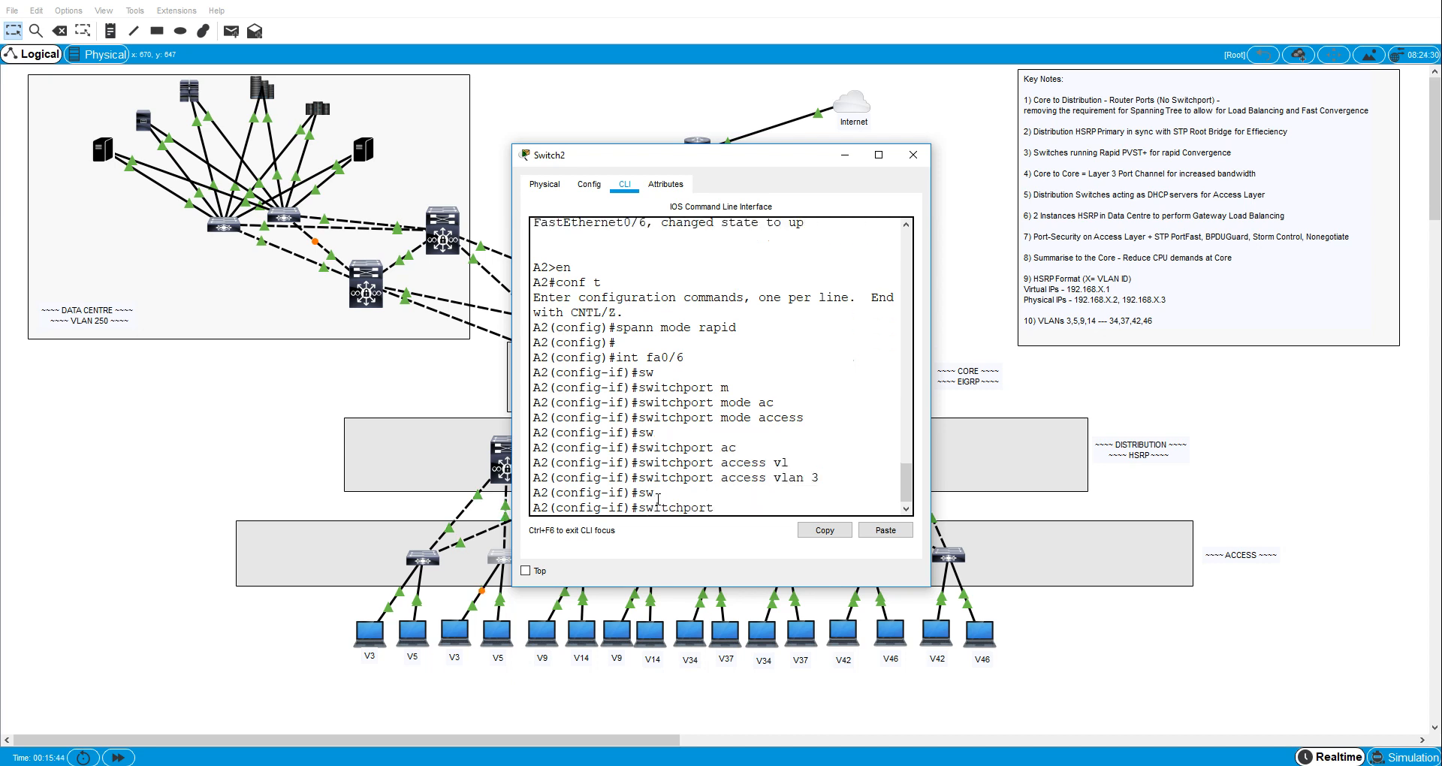
text(po)
key(Tab)
key(BackSpace)
key(BackSpace)
key(BackSpace)
key(BackSpace)
key(BackSpace)
key(BackSpace)
key(BackSpace)
key(BackSpace)
key(BackSpace)
key(BackSpace)
key(BackSpace)
key(BackSpace)
key(BackSpace)
key(BackSpace)
key(BackSpace)
key(BackSpace)
key(BackSpace)
key(BackSpace)
key(BackSpace)
key(BackSpace)
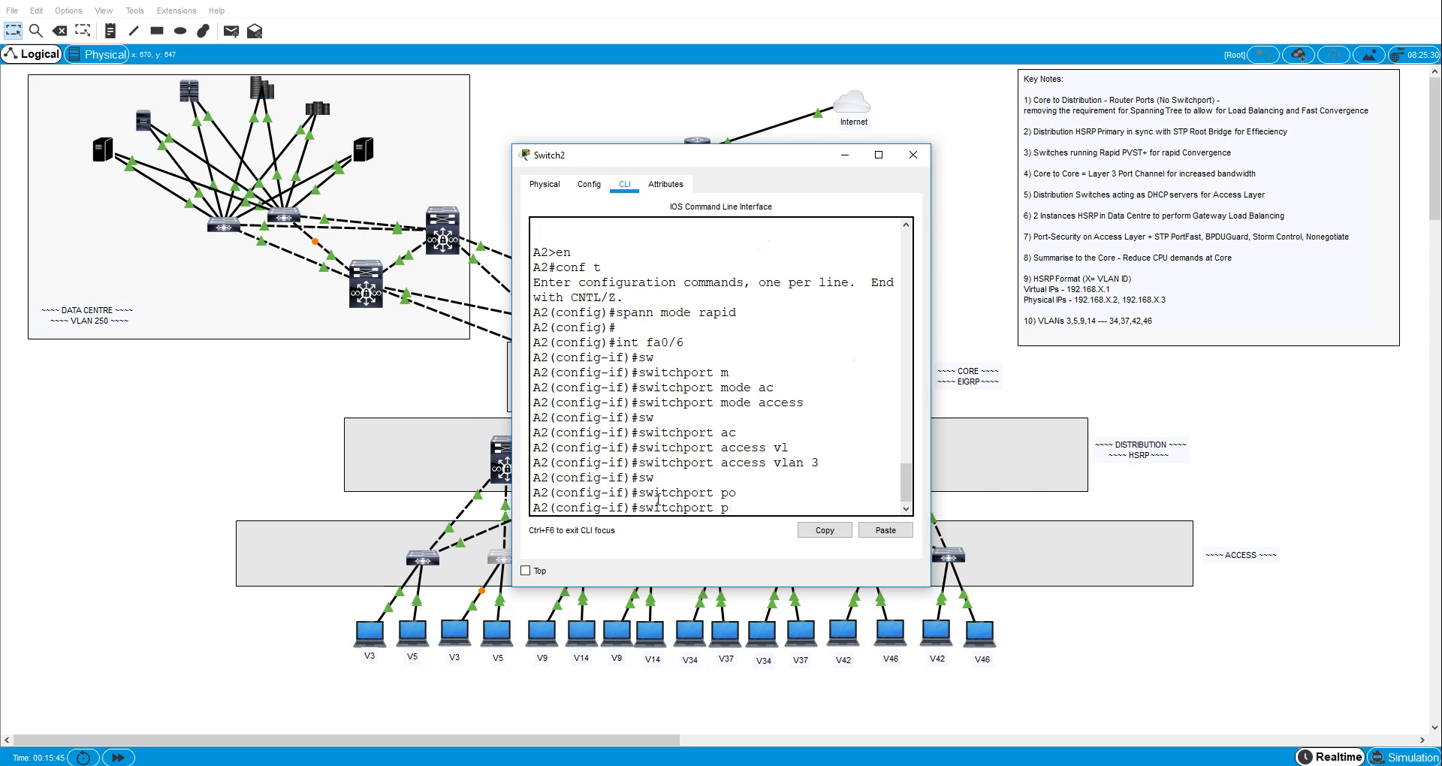
- Enable spanning-tree PortFast on A2's interface fa0/6
text(span)
key(Tab)
text(p)
key(Tab)
key(Return)
text(sw)
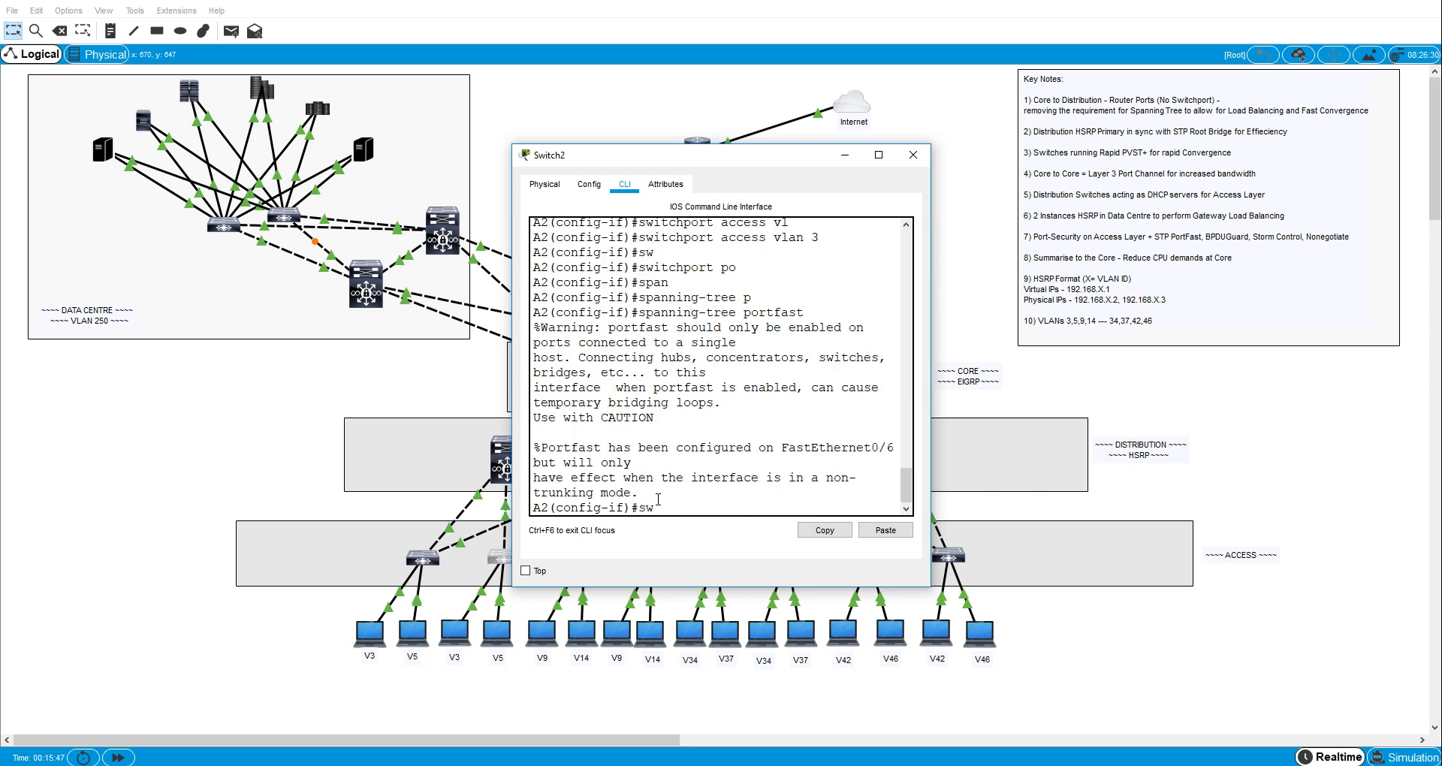
key(Tab)
key(BackSpace)
key(BackSpace)
key(BackSpace)
key(BackSpace)
key(BackSpace)
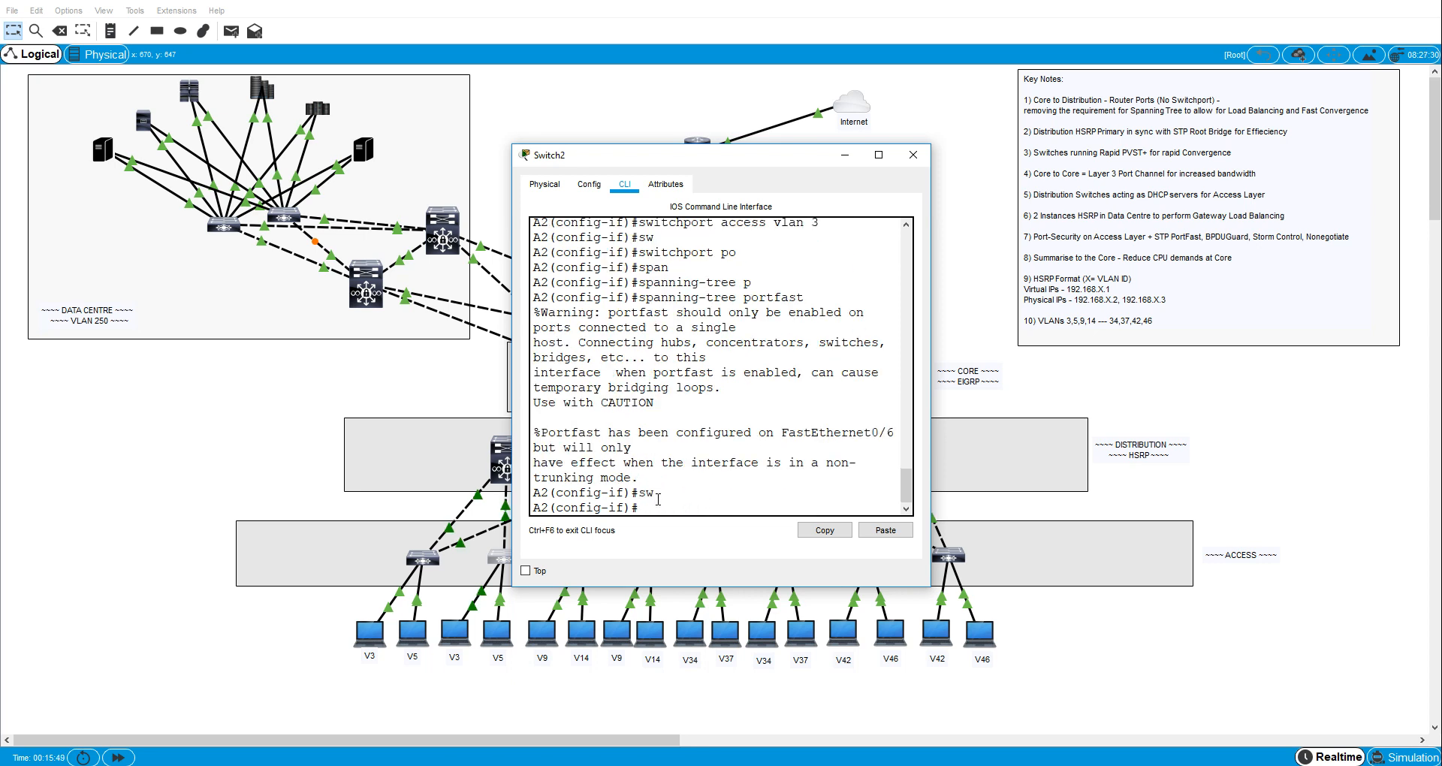
- Enable spanning-tree BPDU guard on A2's interface fa0/6
text(pa)
key(Tab)
text(b)
key(Tab)
text(e)
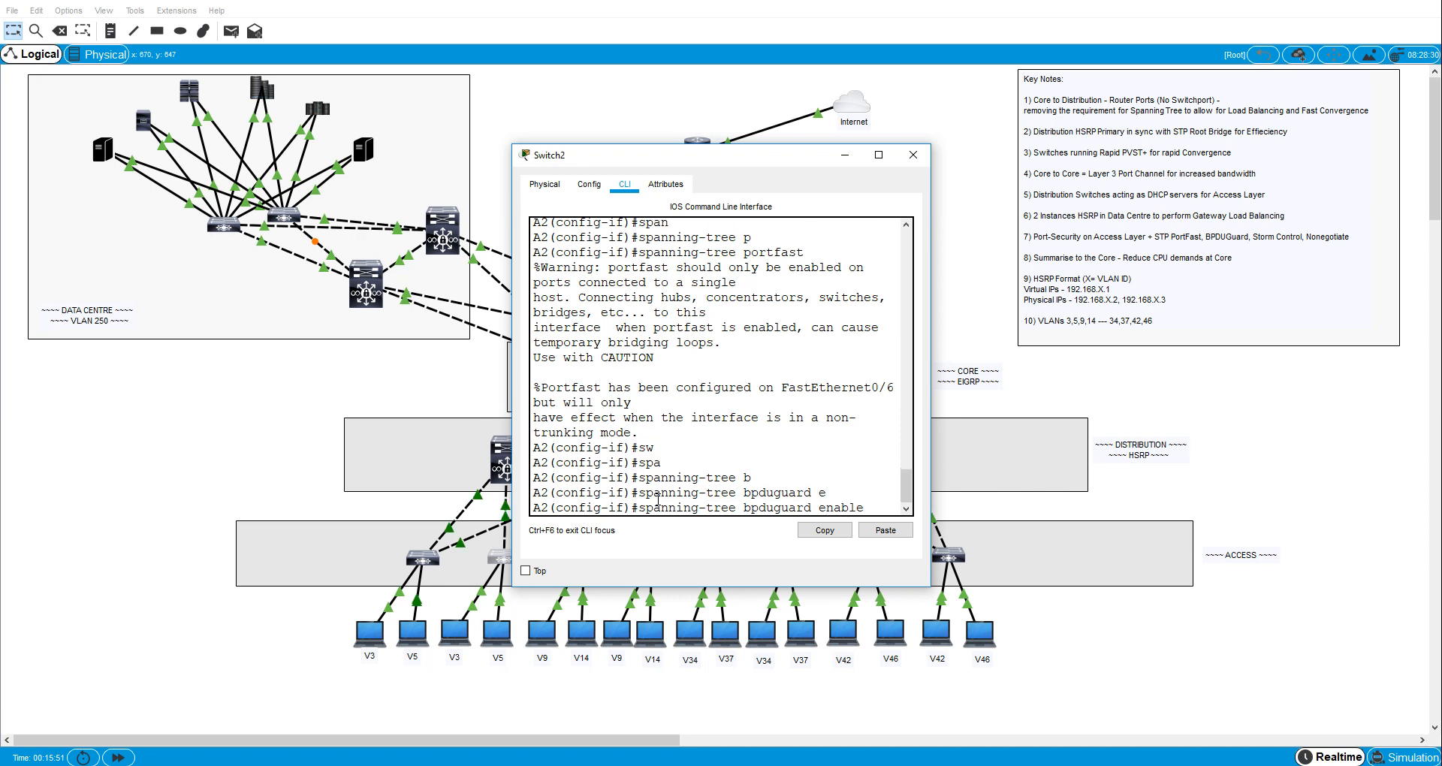
key(Tab)
key(Return)
- Set the broadcast storm-control level to 40 on A2's interface fa0/6
text(storm)
key(Tab)
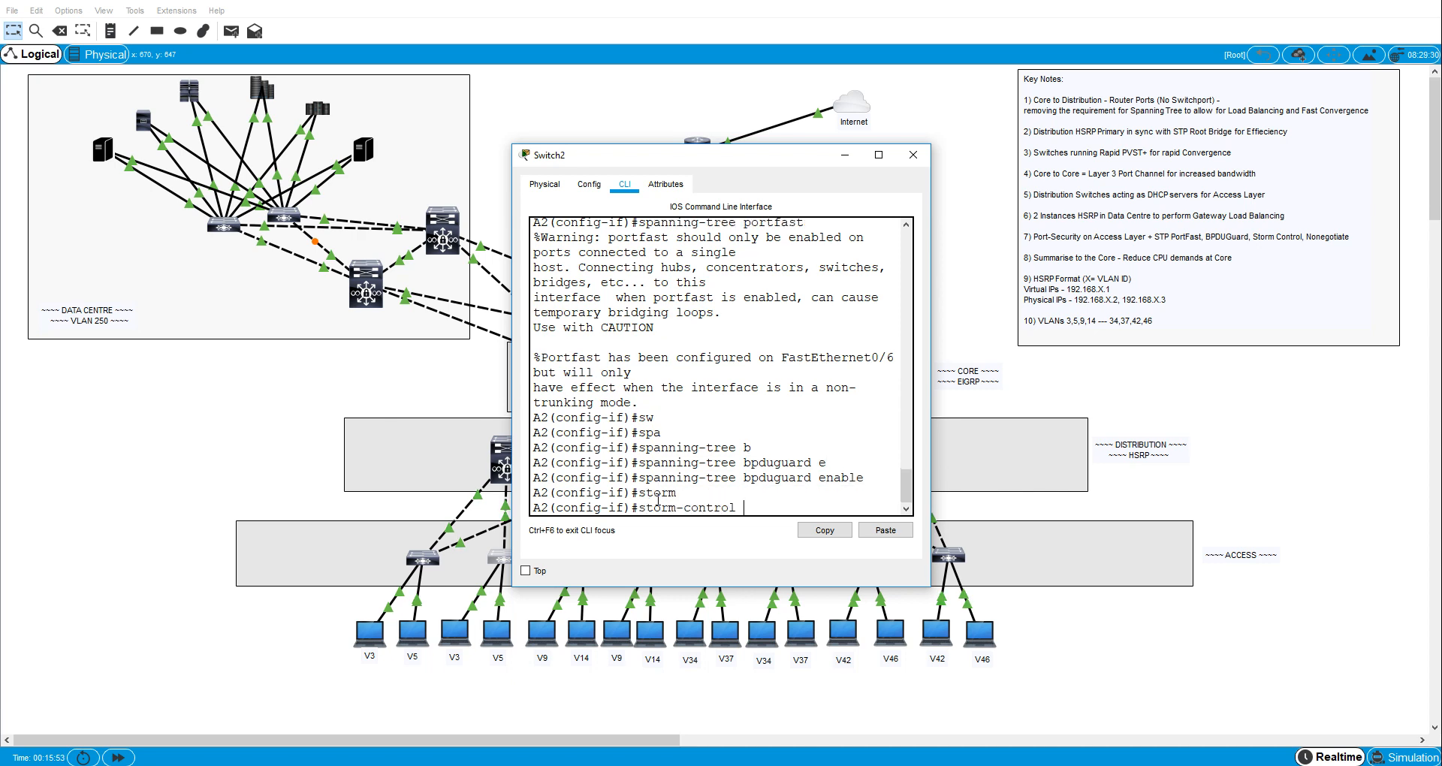
key(Tab)
text(broadcast l)
key(Tab)
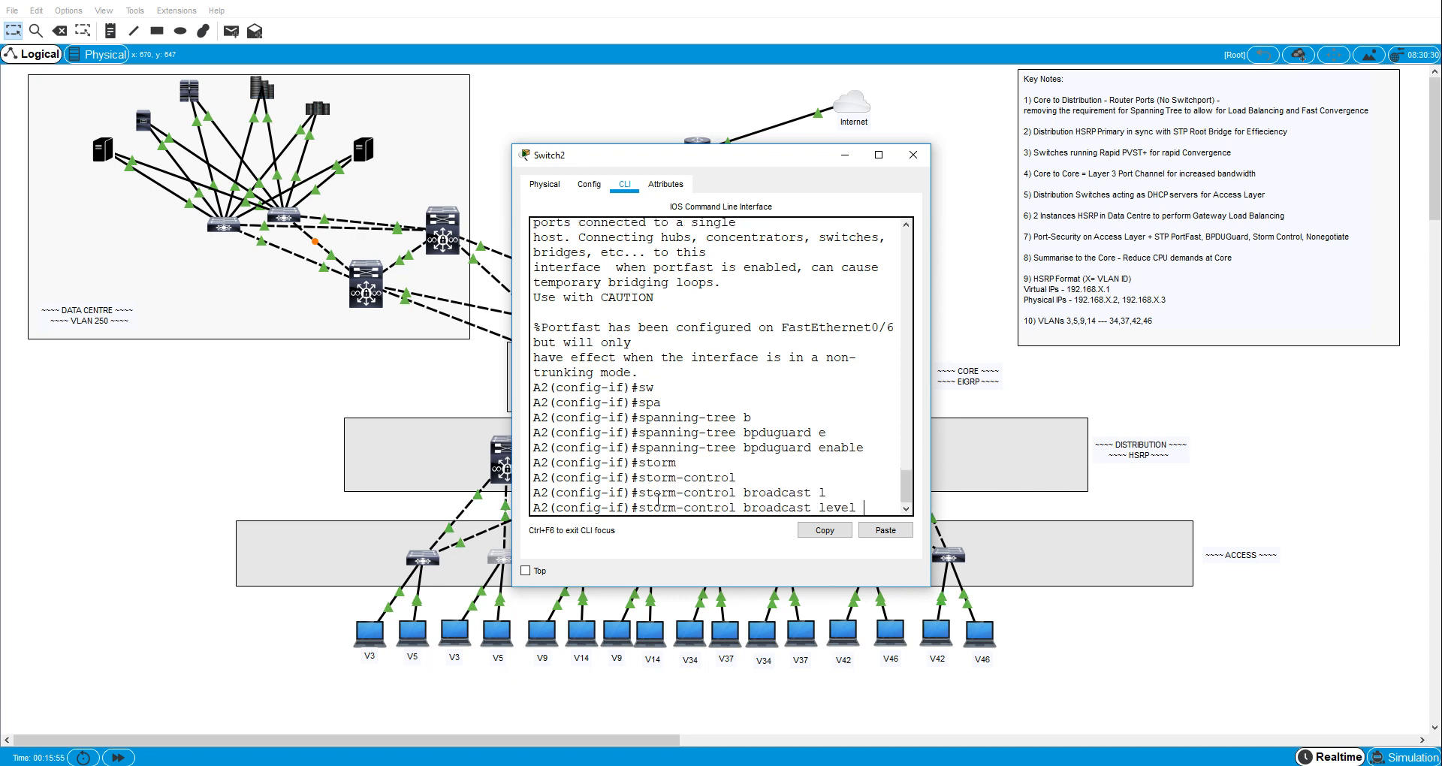
text(40)
key(Return)
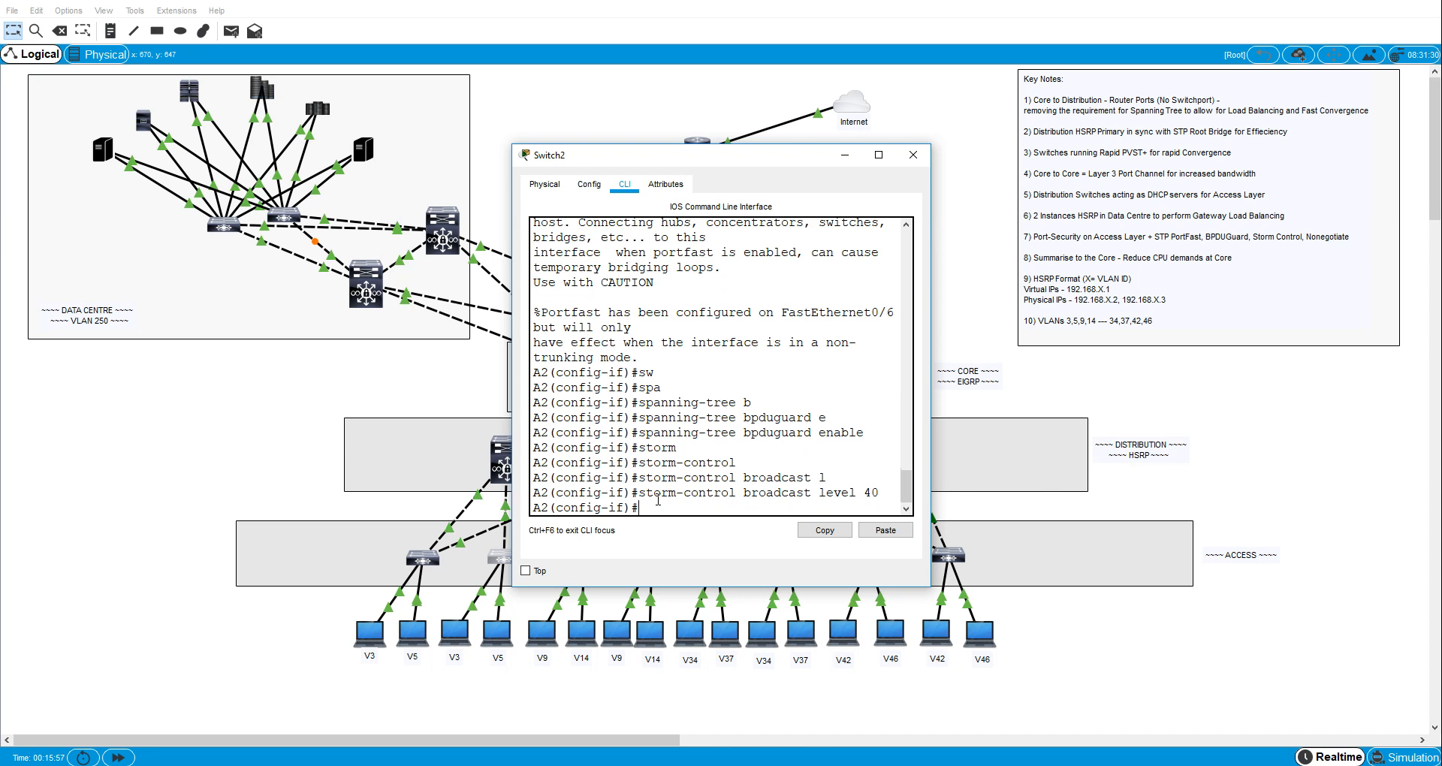
- Turn off trunk negotiation on A2's interface fa0/6 with switchport nonegotiate
text(sw)
key(Tab)
text(n)
- Enable port security on A2's interface fa0/6 with switchport port-security
key(Tab)
key(Return)
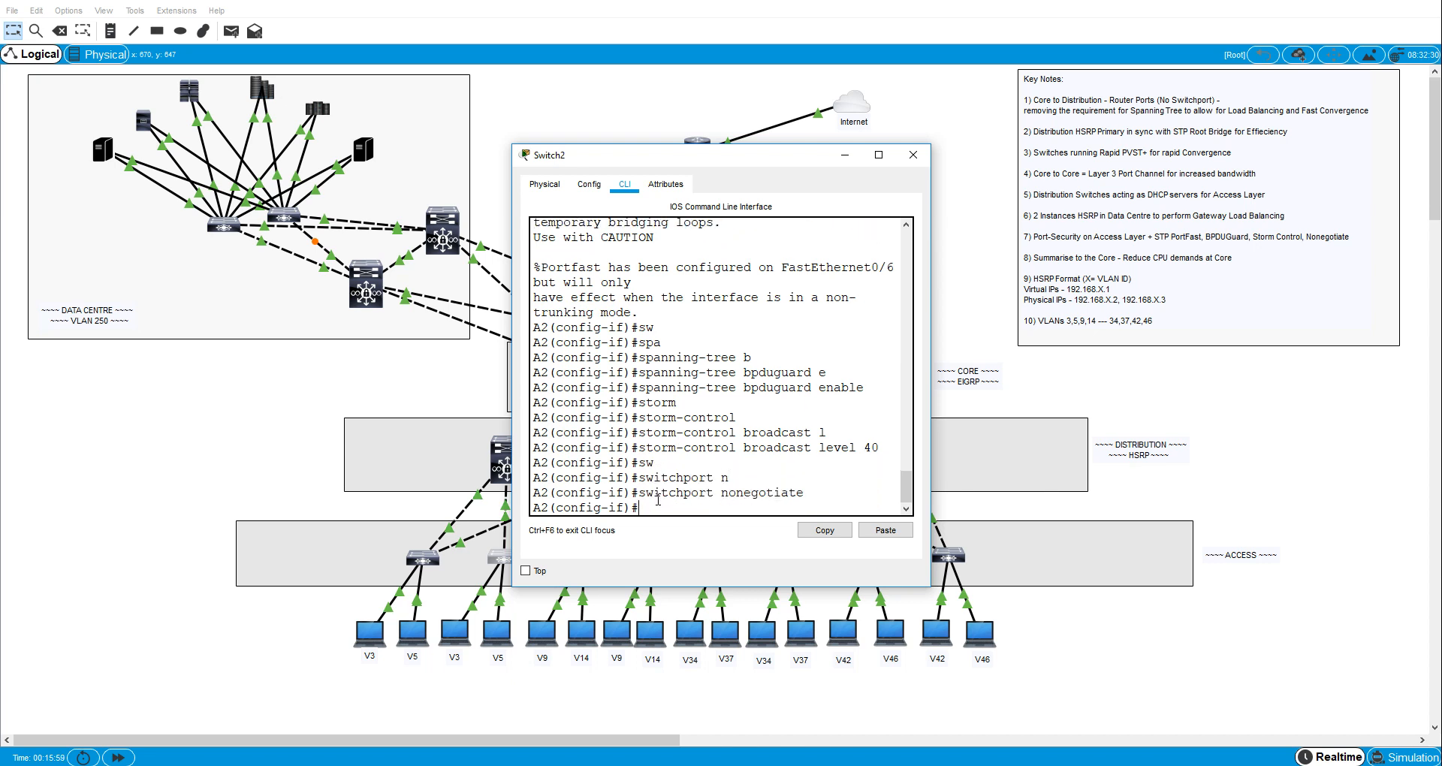
text(swwi)
key(Tab)
text(po)
- Turn on sticky MAC address learning for port security on A2's interface fa0/6
key(Tab)
key(Return)
text(sw)
key(Tab)
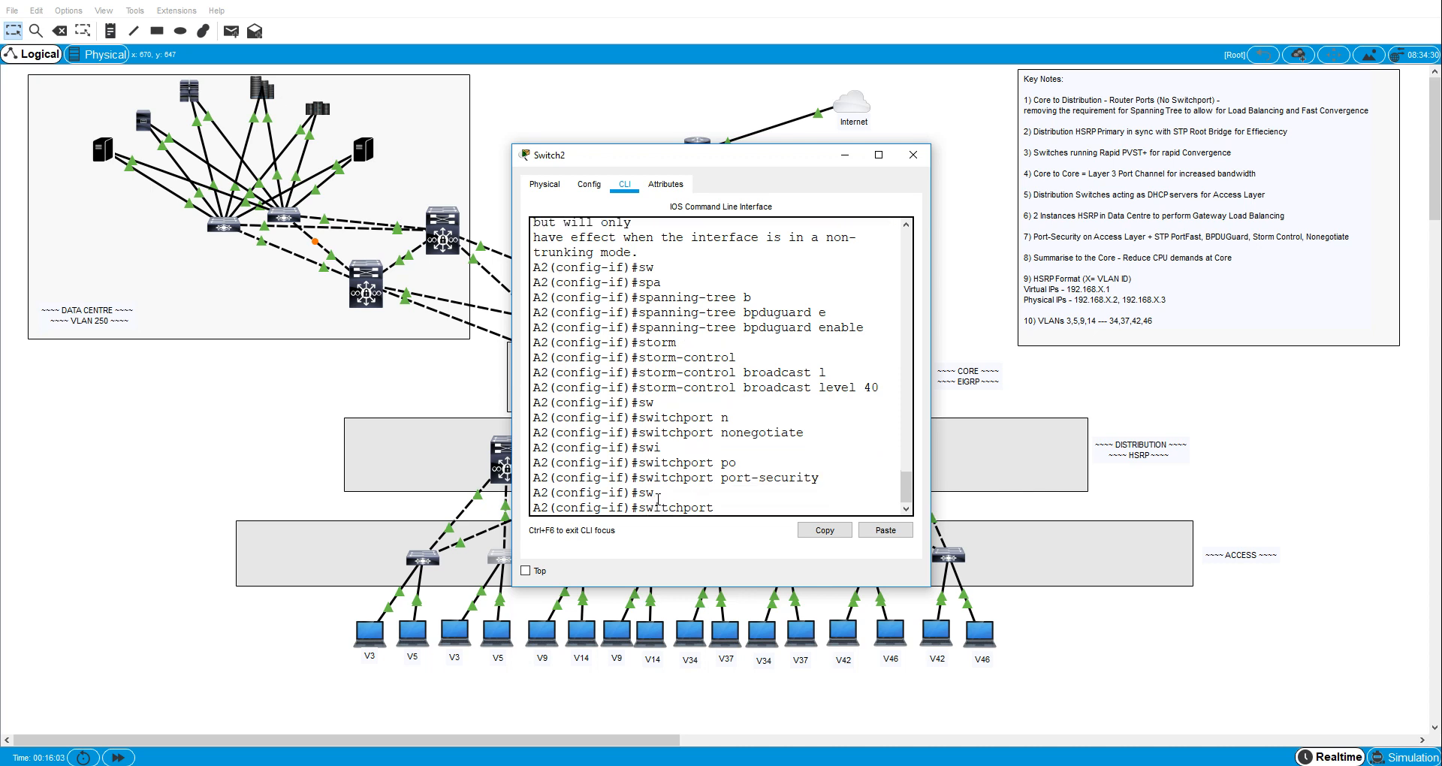
text(pi)
key(Tab)
key(Tab)
text(mac)
key(Tab)
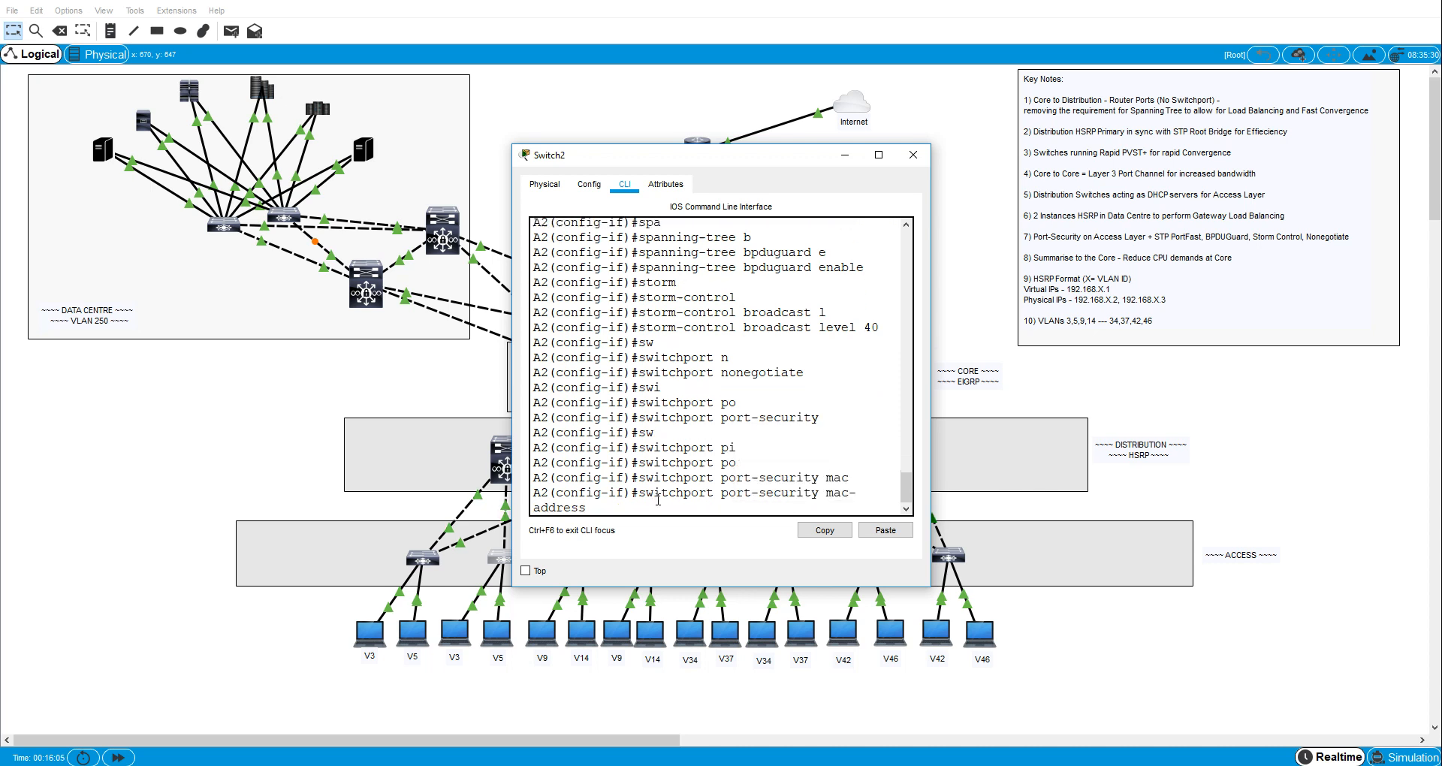
text(a)
key(BackSpace)
text(st)
- Limit port security on A2's interface fa0/6 to a maximum of 2 MAC addresses
key(Tab)
key(Return)
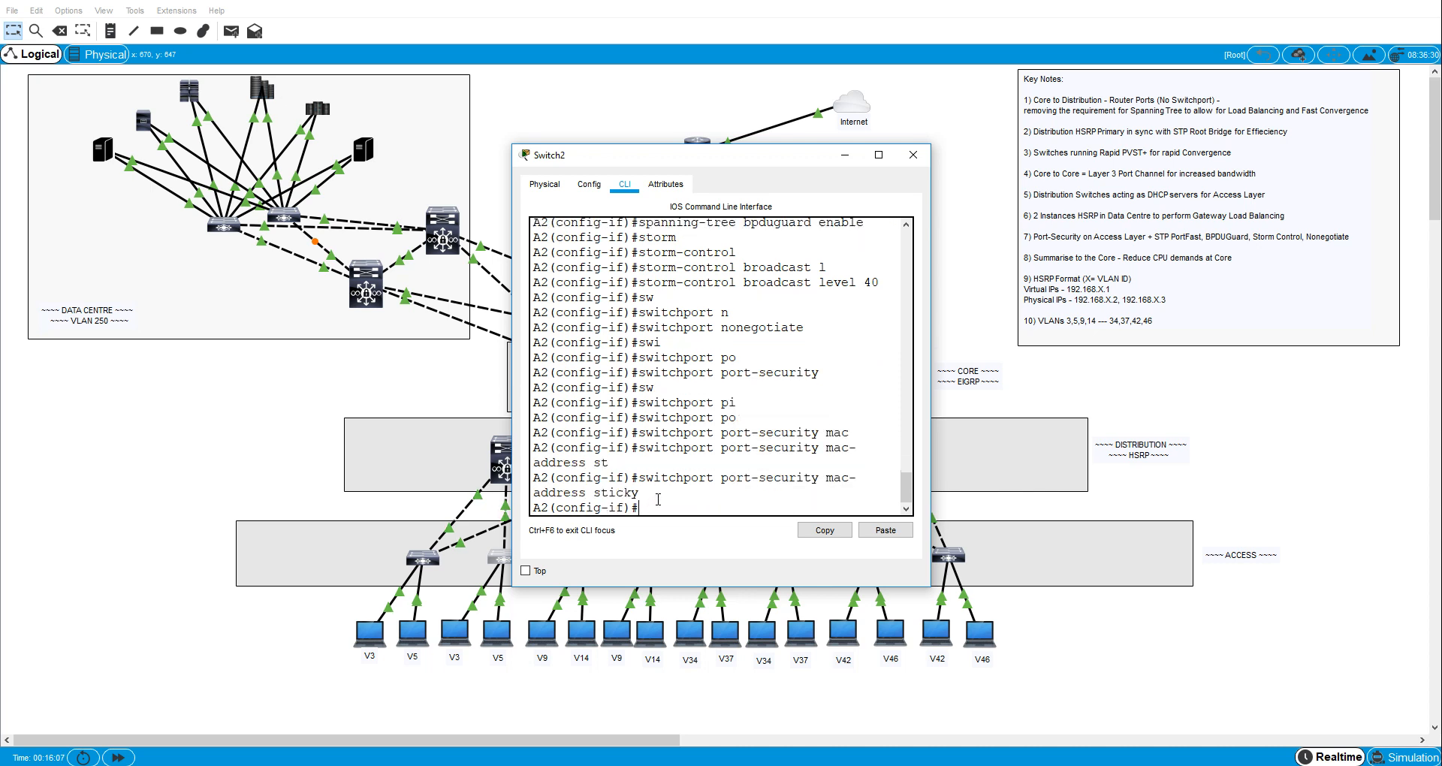
text(sw)
key(Tab)
text(p)
key(Tab)
text(o)
key(Tab)
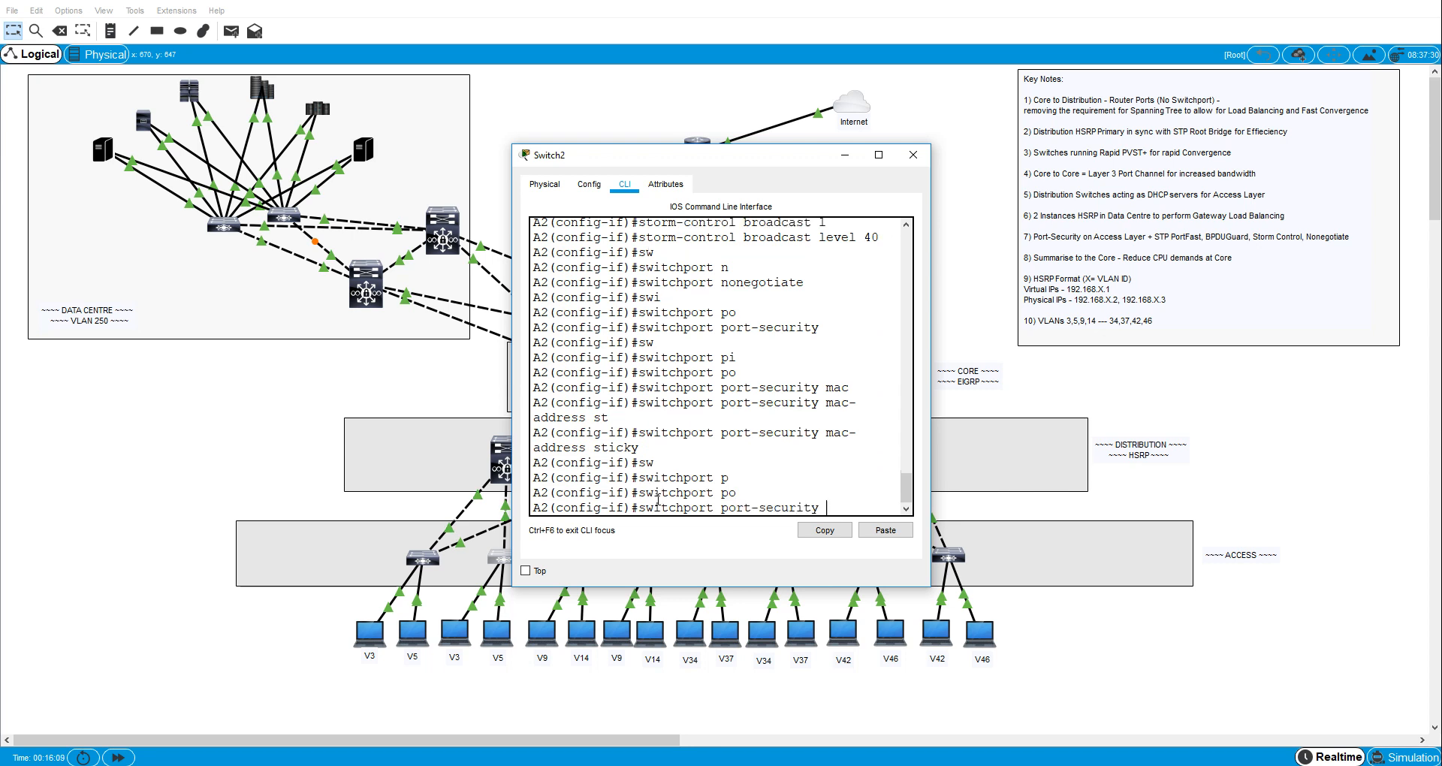
text(max)
- Set the port-security violation mode on A2's interface fa0/6 to restrict
key(Tab)
text(2)
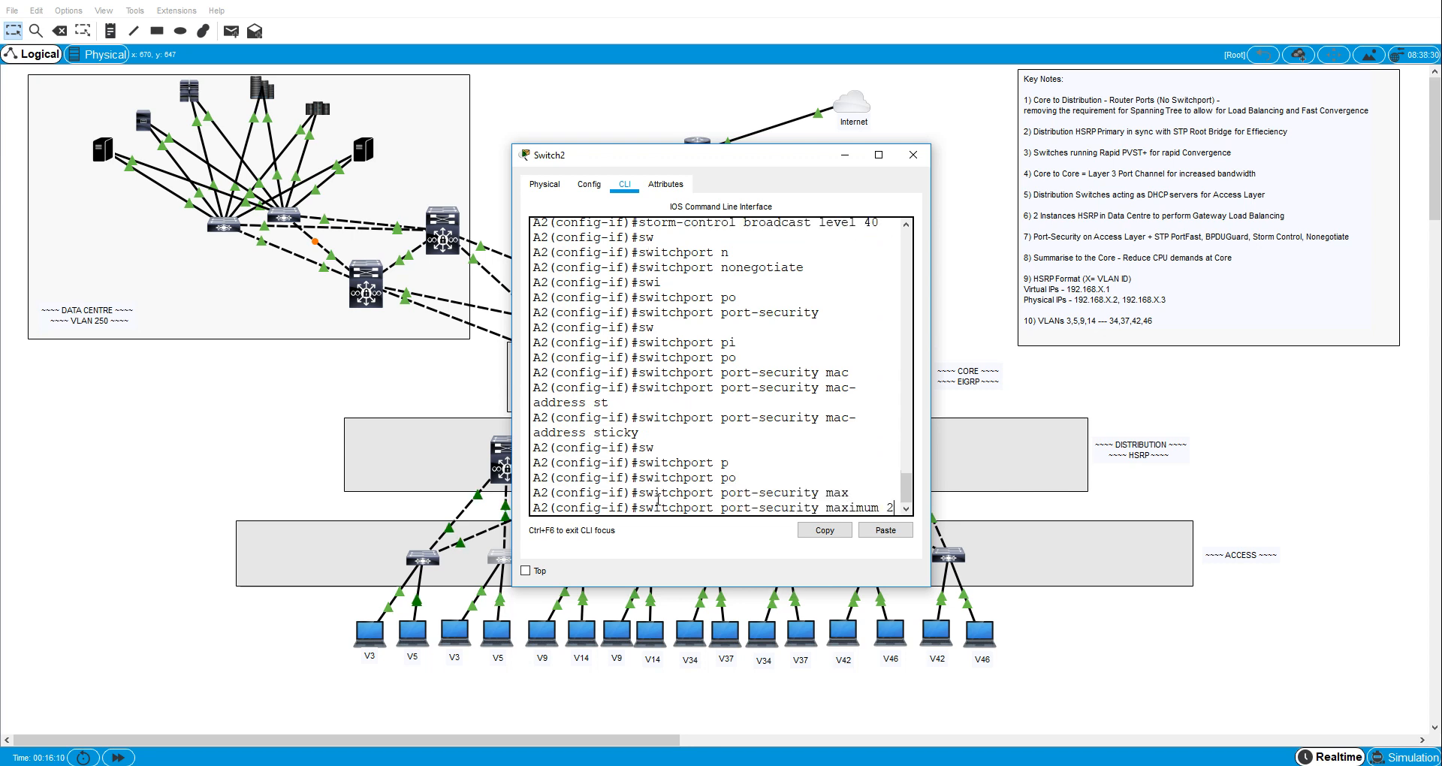
key(Return)
text(swi)
key(Tab)
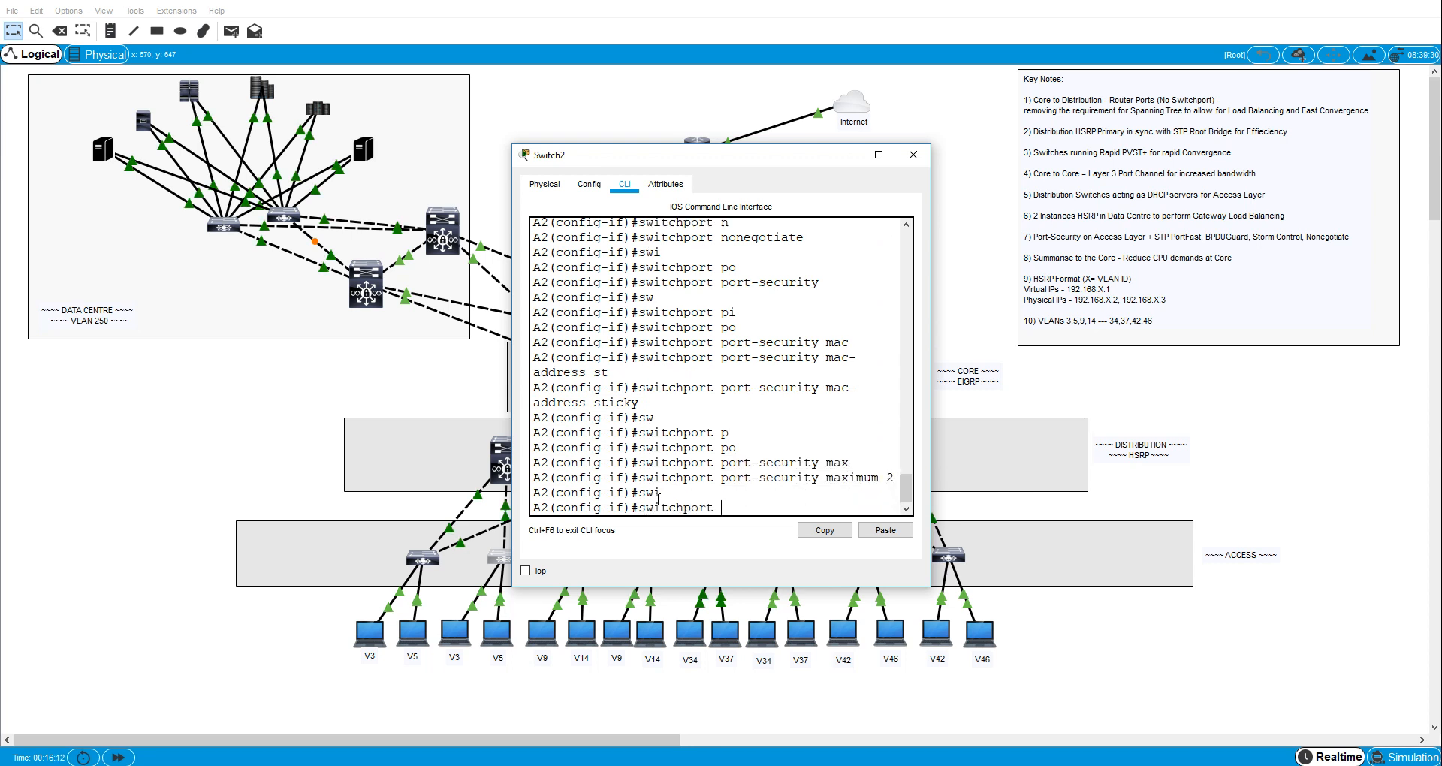
text(po)
key(Tab)
text(vi)
key(Tab)
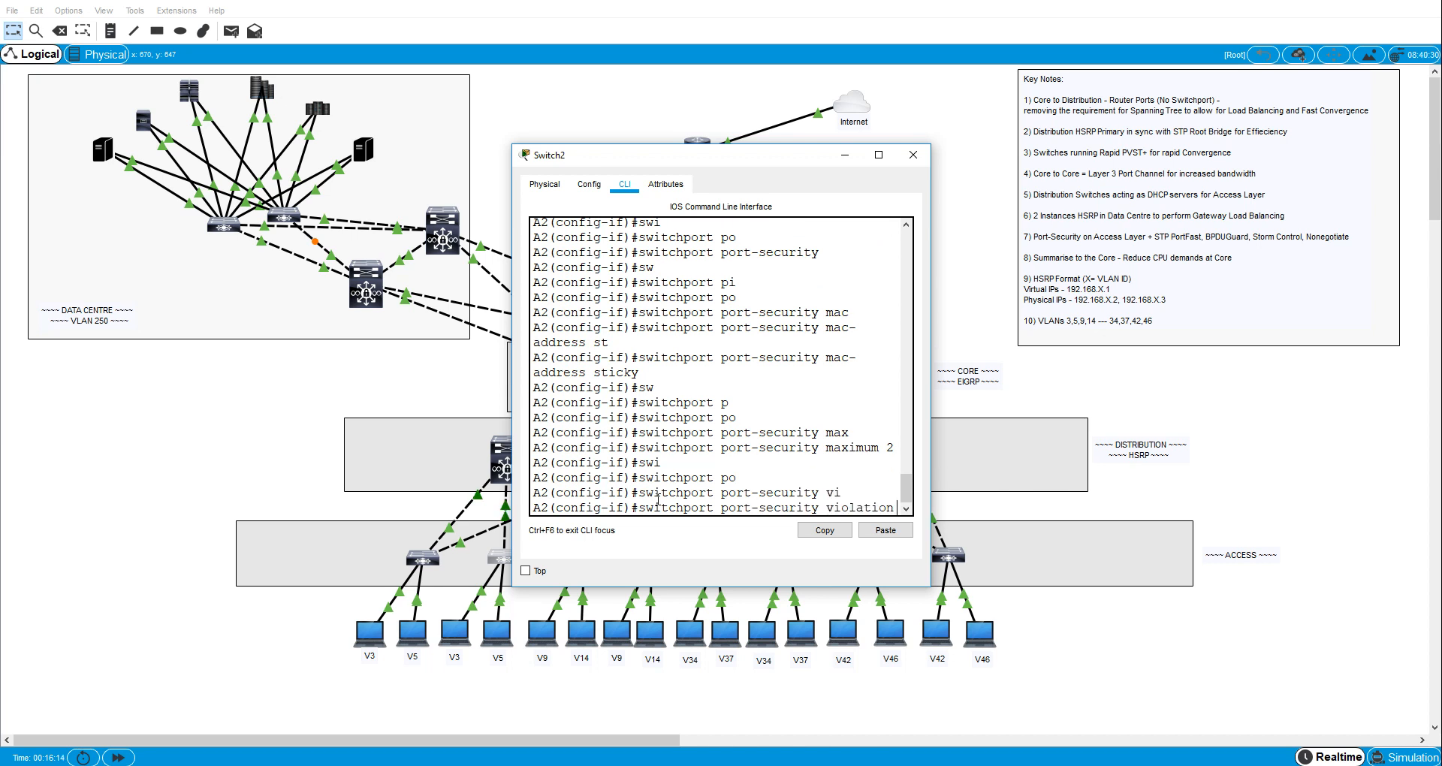
text(re)
key(Tab)
key(Return)
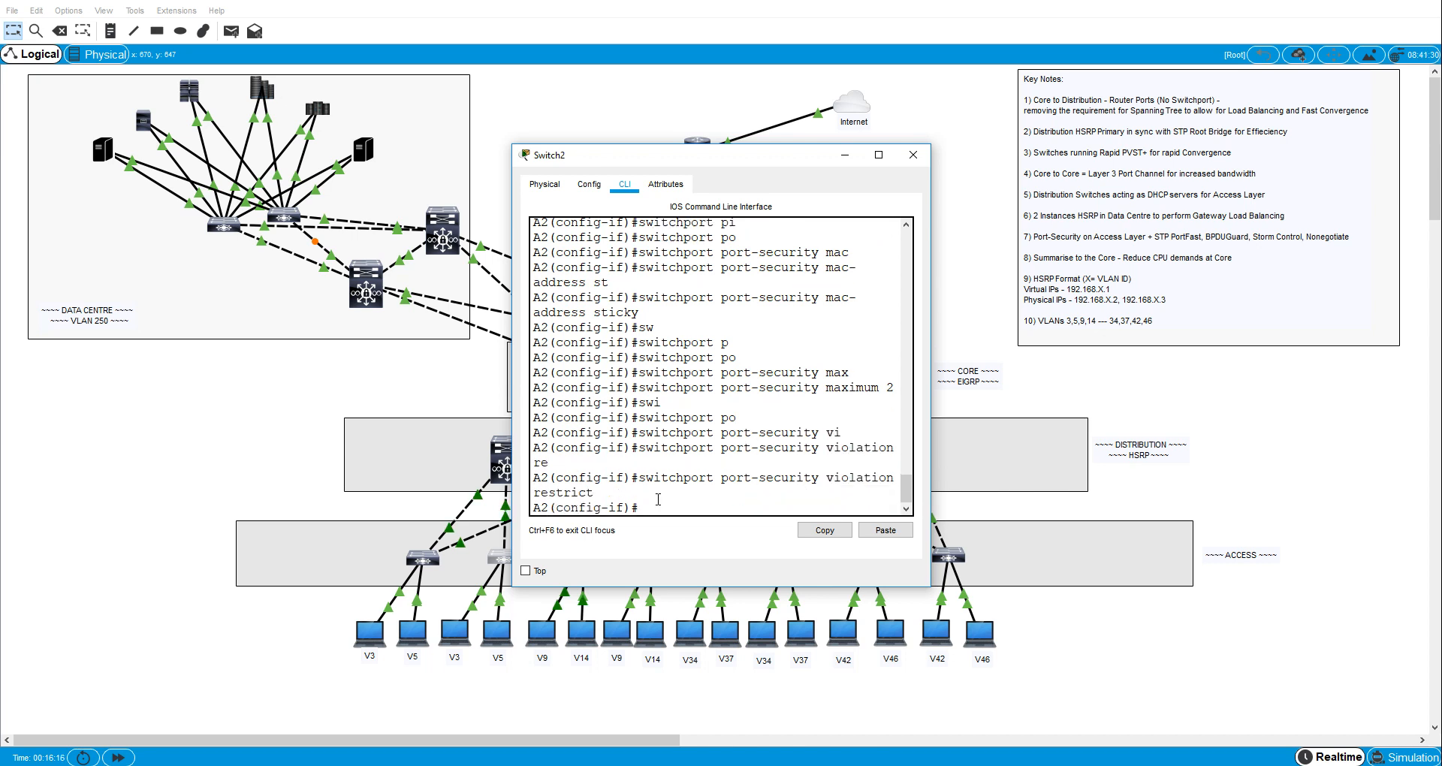
- Add the description "To VLAN 3 host" to A2's interface fa0/6
text(desc)
key(Tab)
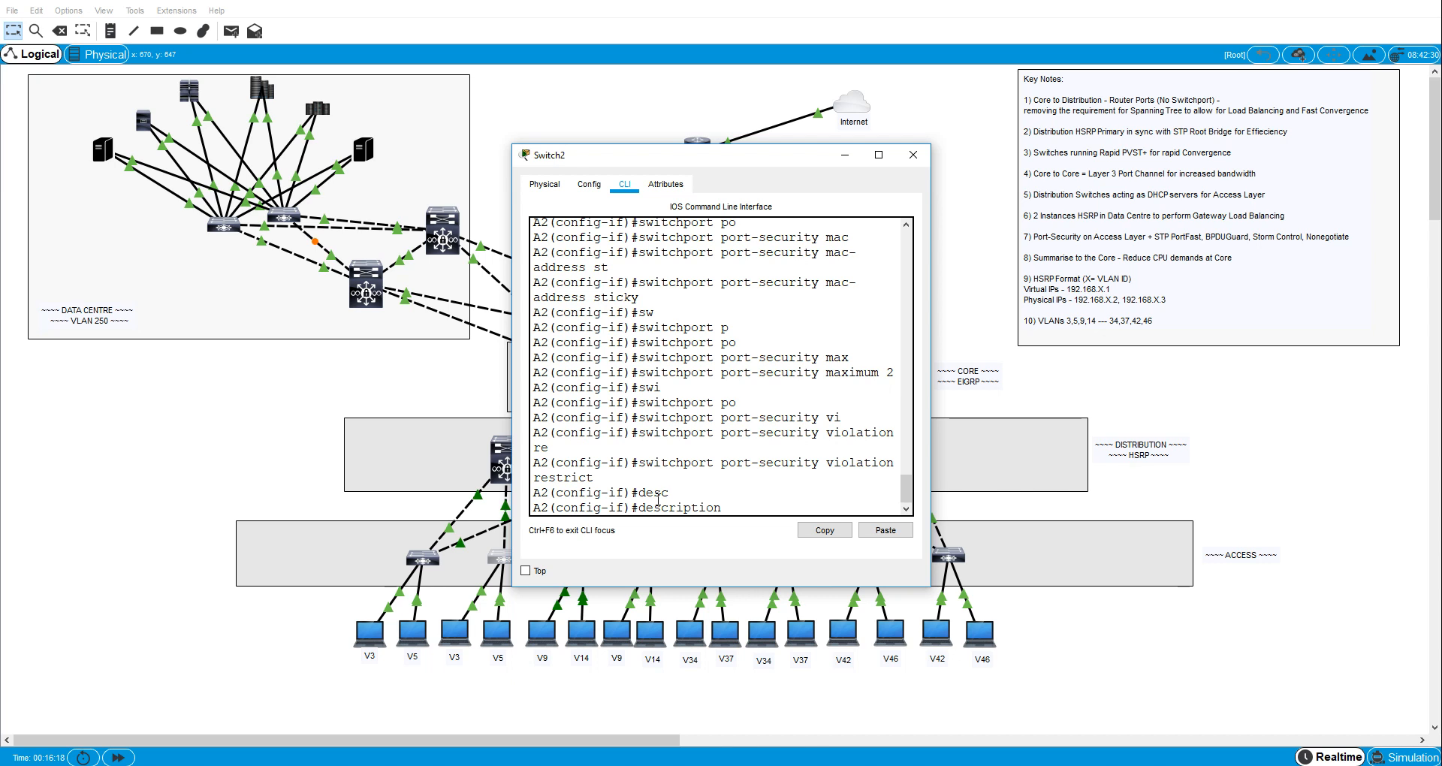
text(To VLAN 3 host)
key(Return)
- Switch to A2's interface fa0/5 and set it to switchport mode access
text(e)
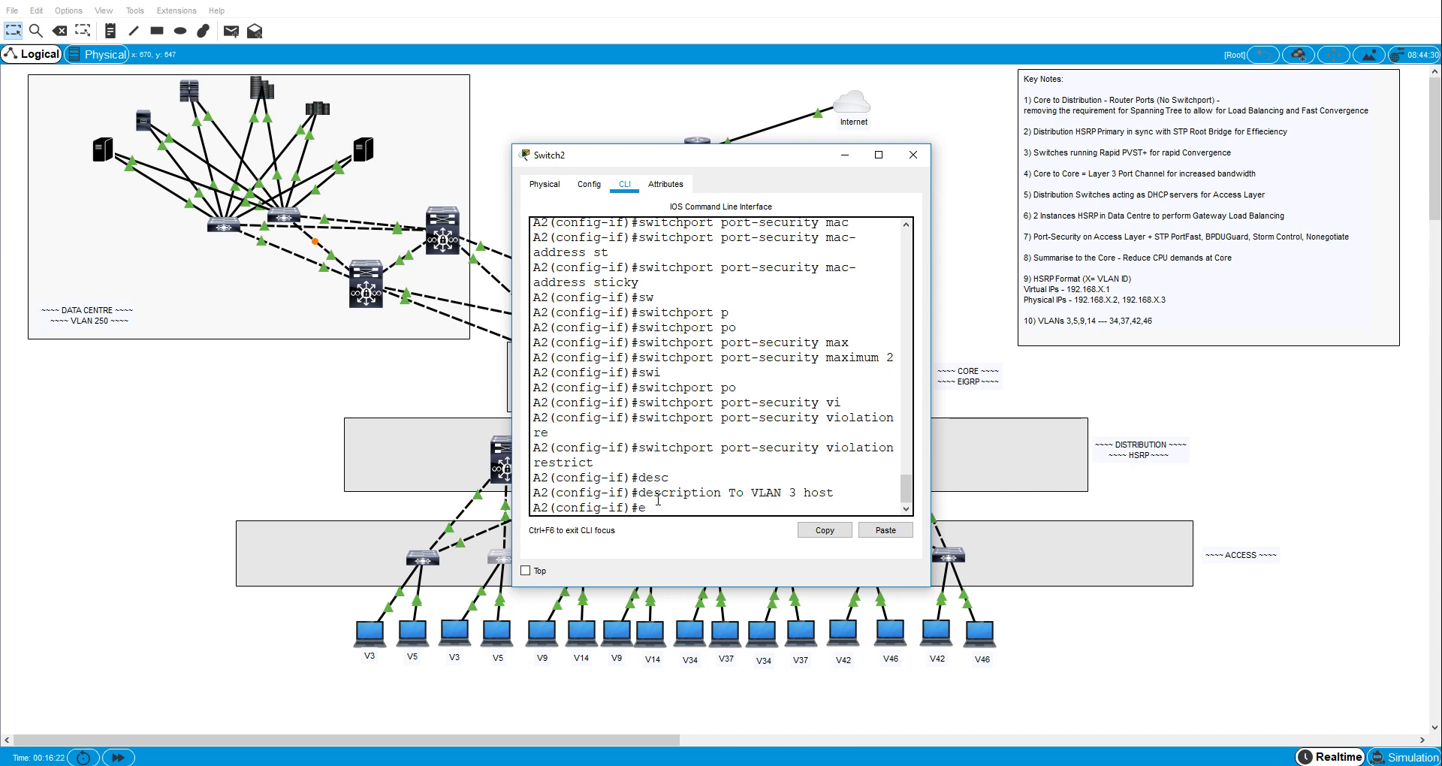
text(x)
key(Return)
text(int)
text(0/5)
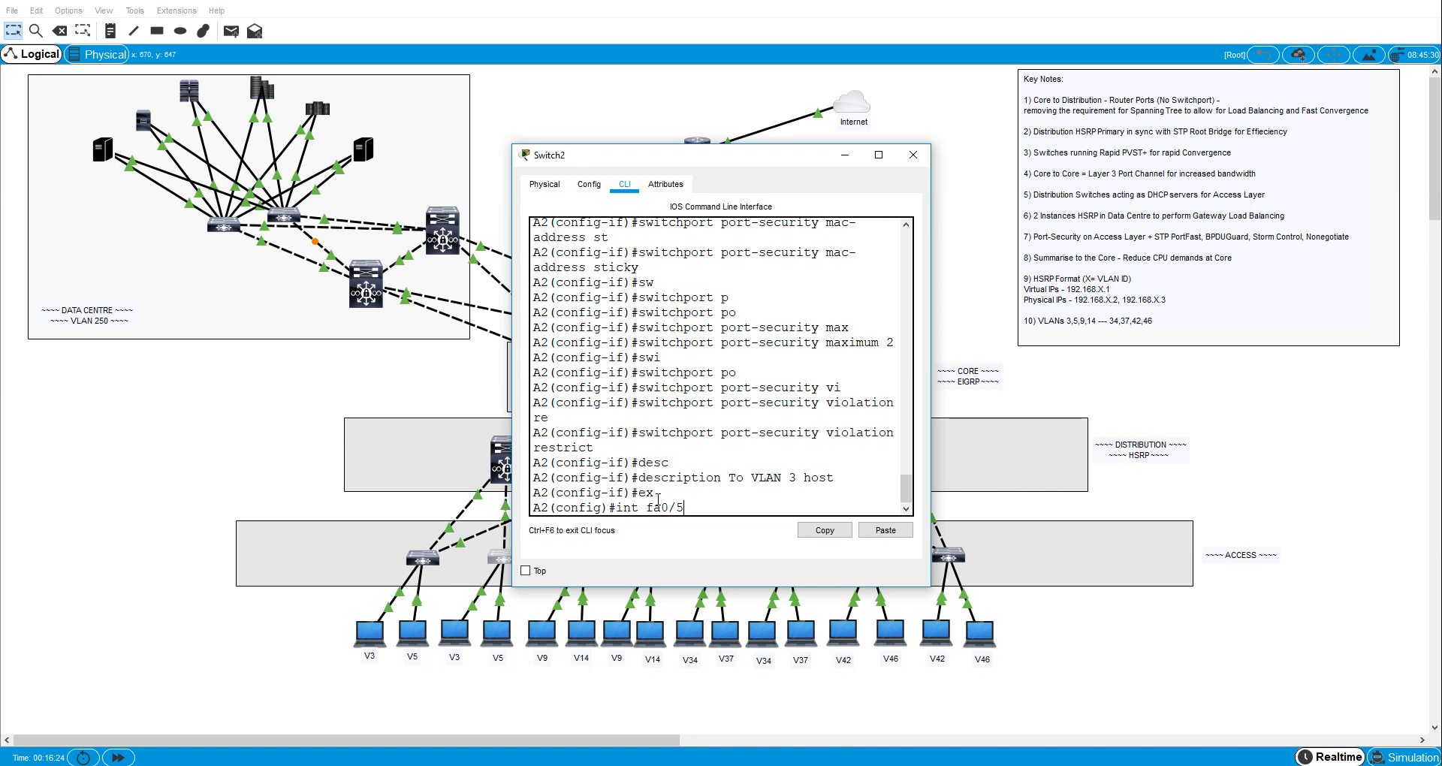
key(Return)
text(sw)
key(Tab)
text(m)
key(Tab)
text(ac)
- Assign A2's interface fa0/5 to access VLAN 5
key(Tab)
key(Return)
text(sw)
key(Tab)
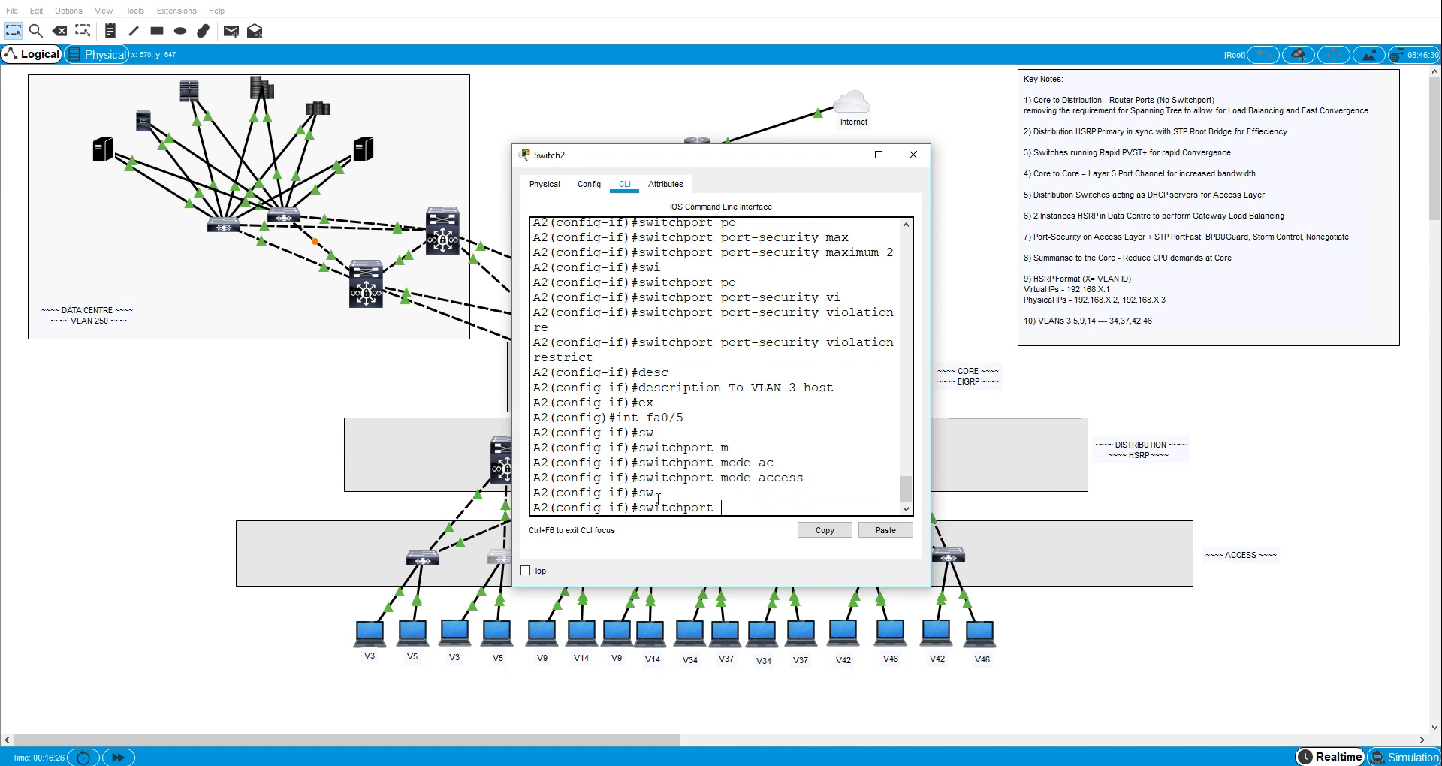
text(ac)
key(Tab)
text(vl)
key(Tab)
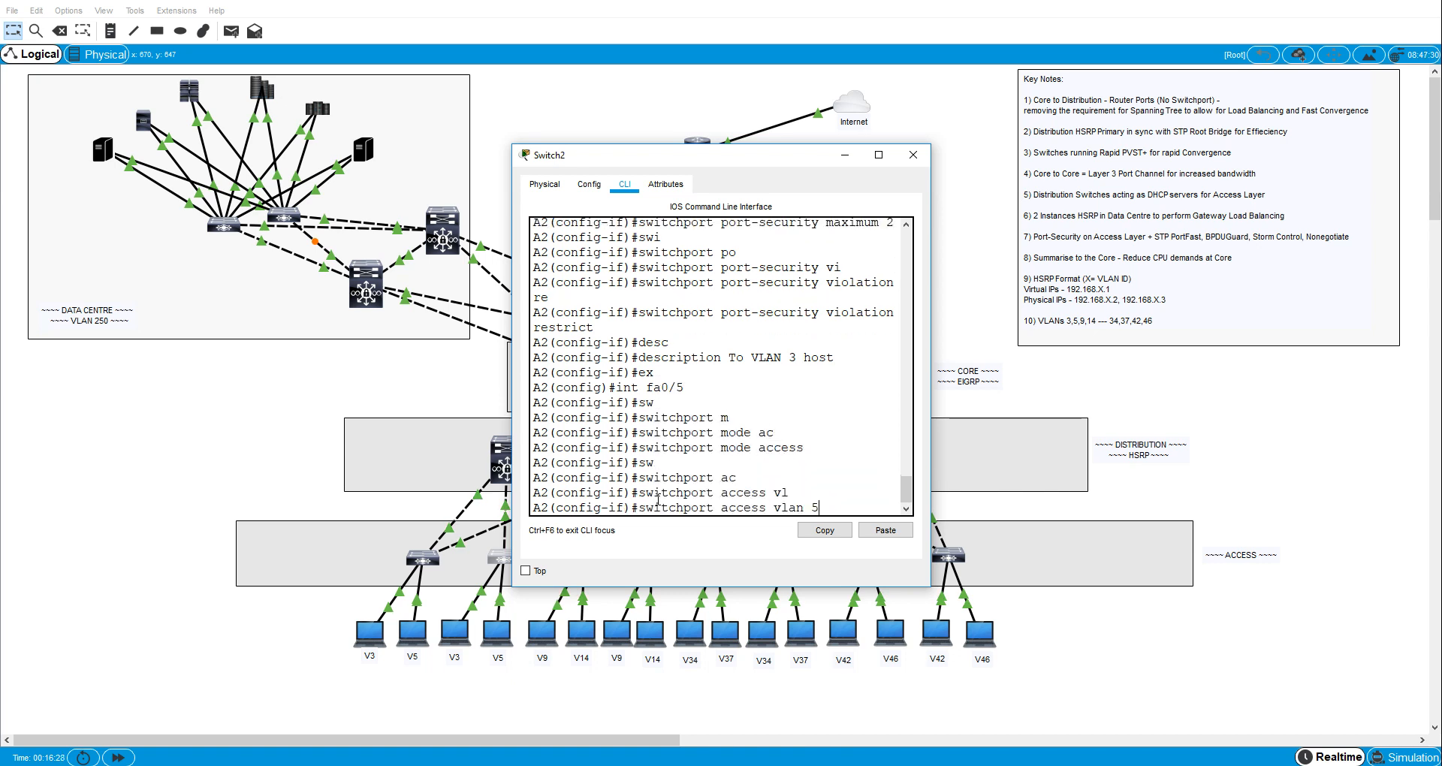
text(5)
key(Return)
- Enable spanning-tree PortFast on A2's interface fa0/5
text(span)
key(Tab)
text(p)
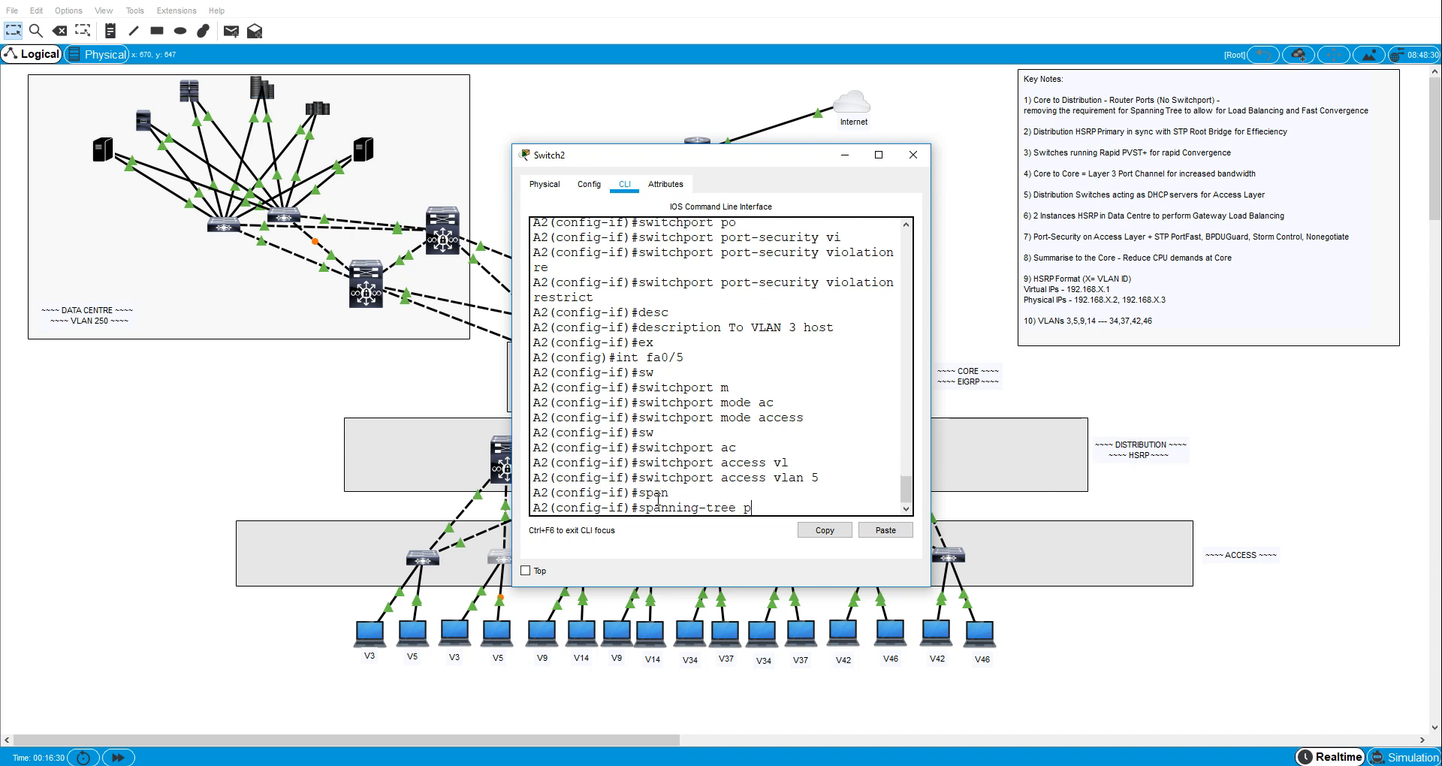
key(Tab)
key(Return)
- Enable spanning-tree BPDU guard on A2's interface fa0/5
text(span)
key(Tab)
text(b)
key(Tab)
text(e)
- Set the broadcast storm-control level on A2's interface fa0/5 to 40
key(Tab)
key(Return)
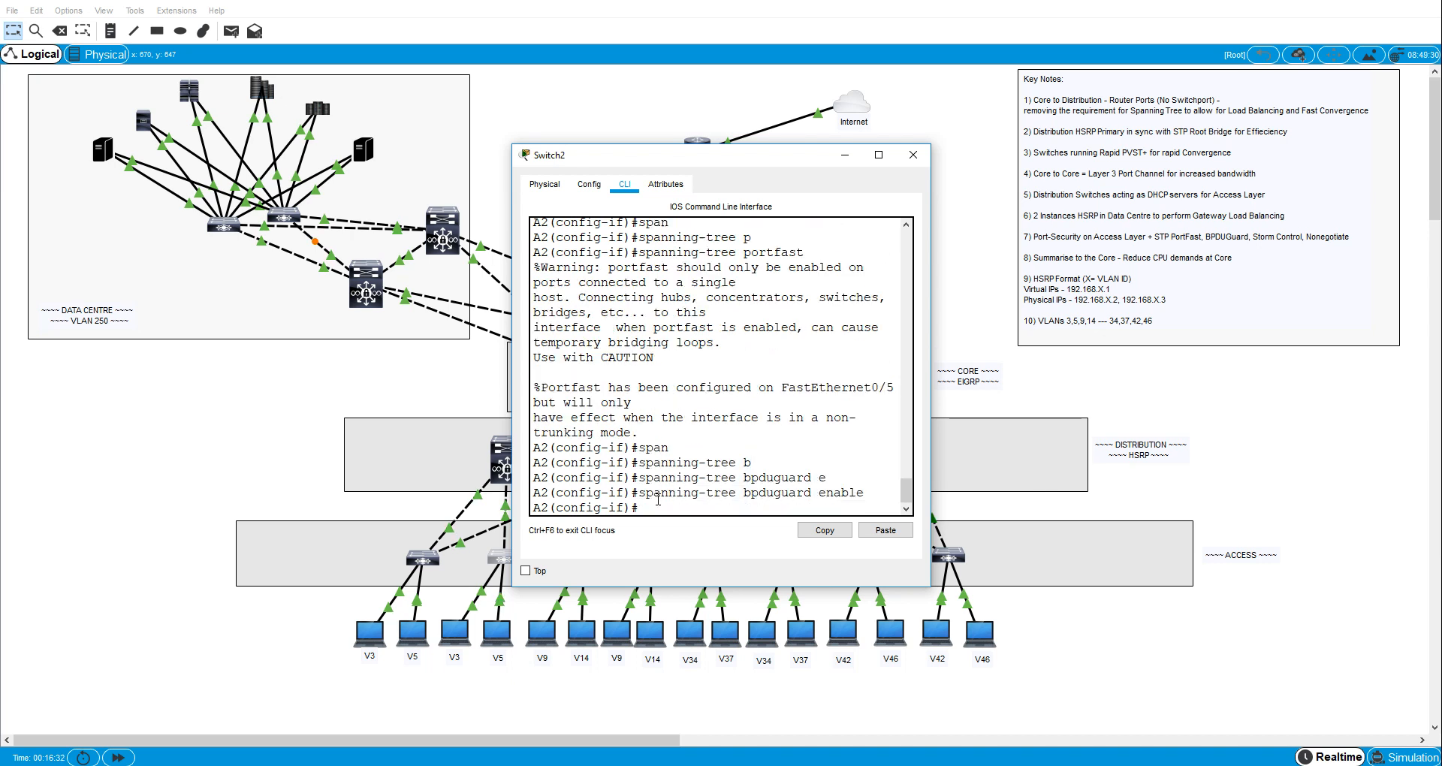
text(storm)
key(Tab)
text(l)
key(Tab)
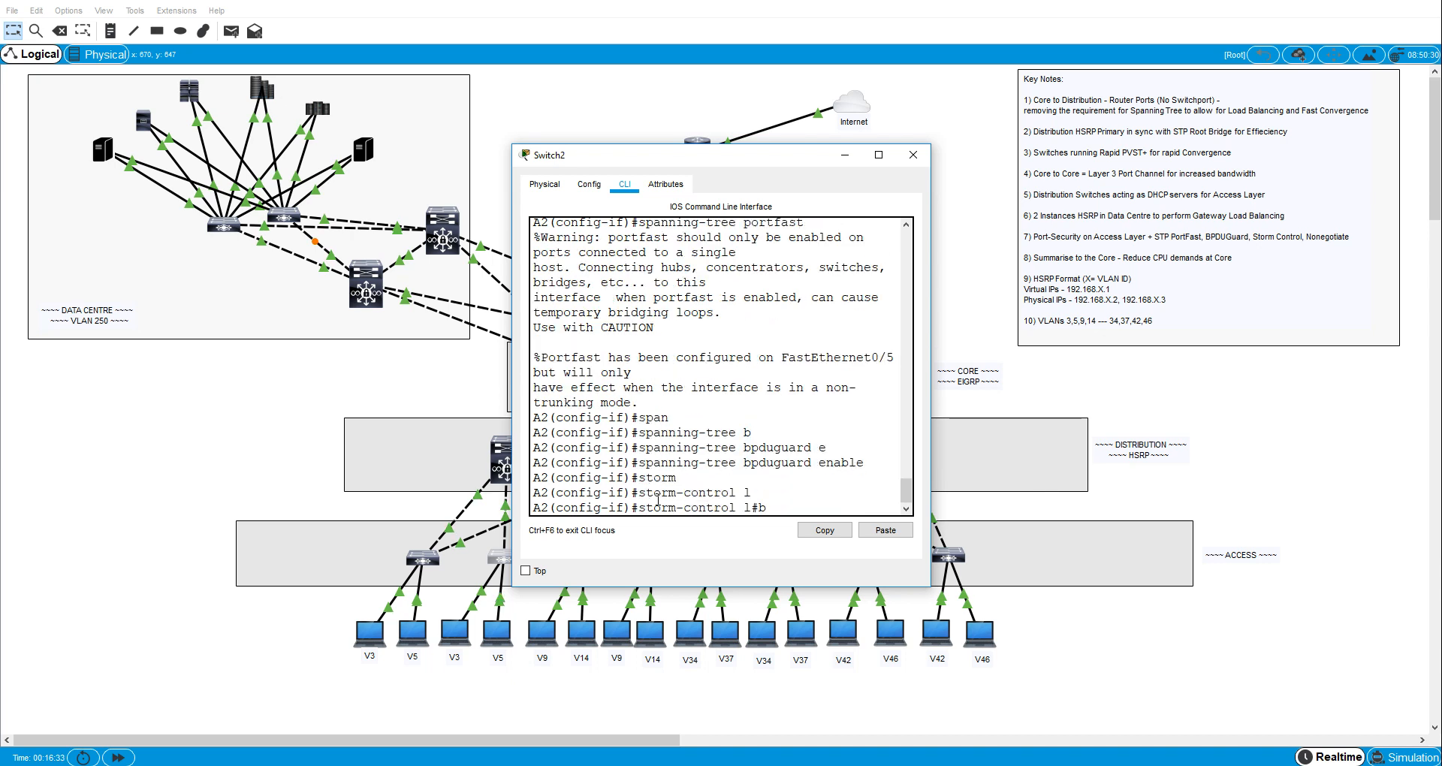
text(b)
key(Tab)
text(l)
key(Tab)
text(40)
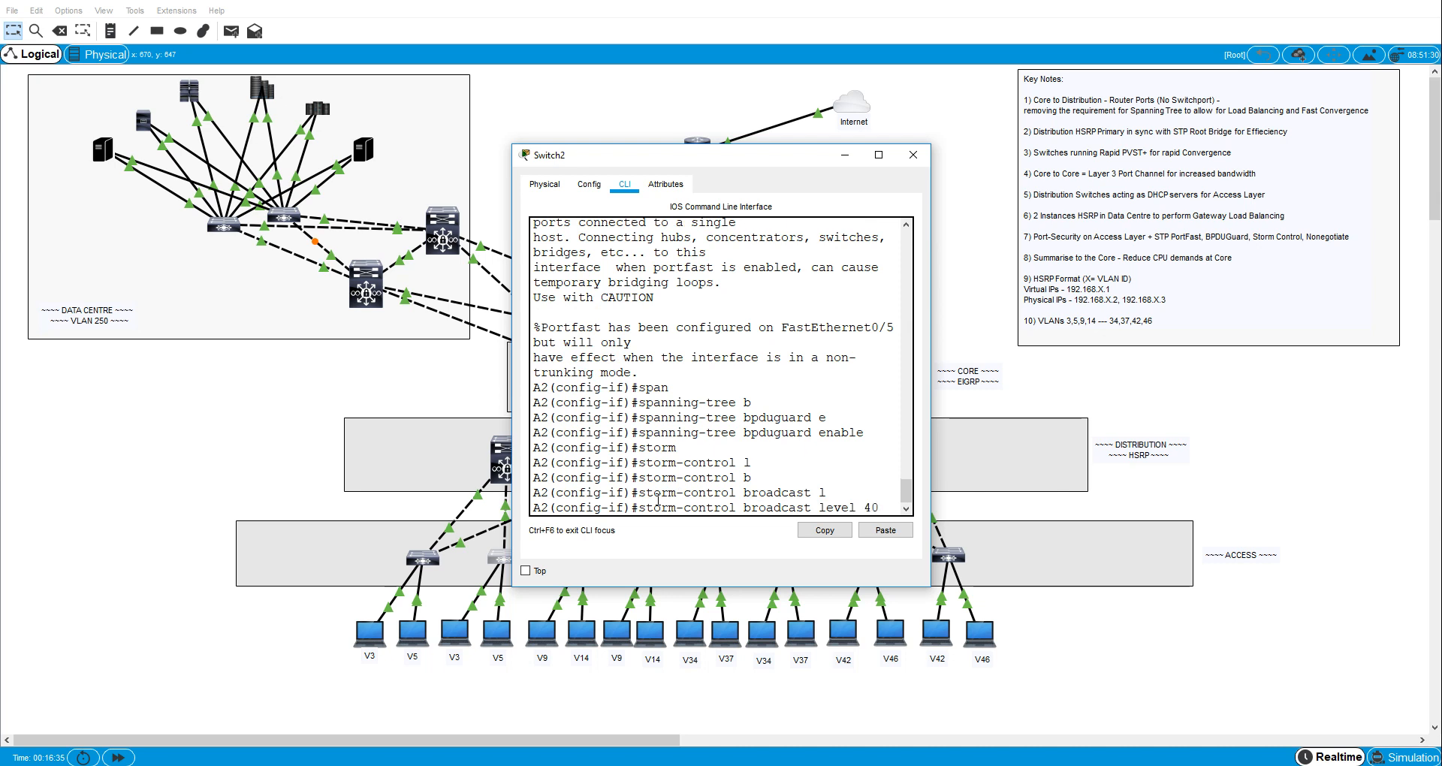
key(Return)
- Disable trunk negotiation on A2's interface fa0/5 with switchport nonegotiate
text(sw)
key(Tab)
text(m)
key(Tab)
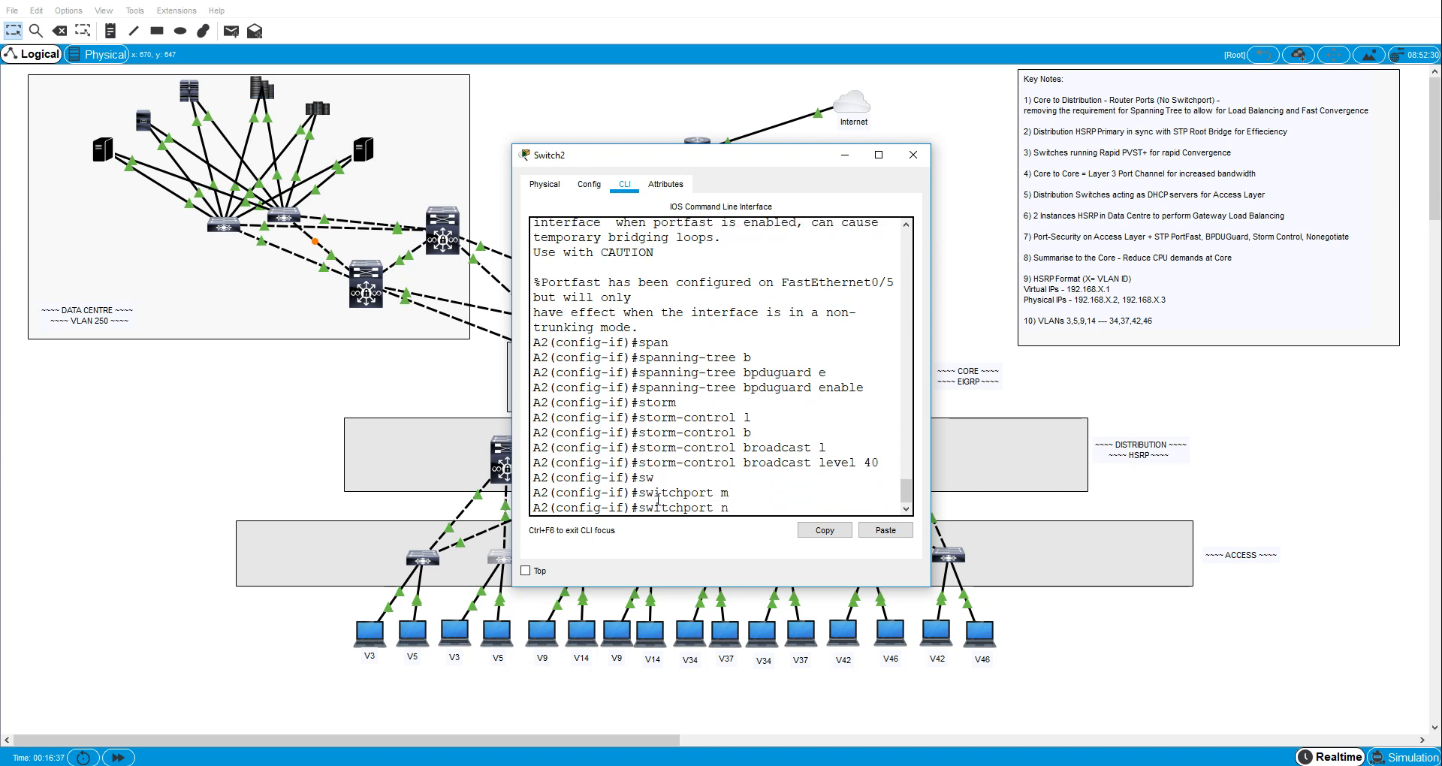
key(Tab)
key(Return)
- Enable switchport port security on A2's interface fa0/5
text(sw)
key(Tab)
text(p)
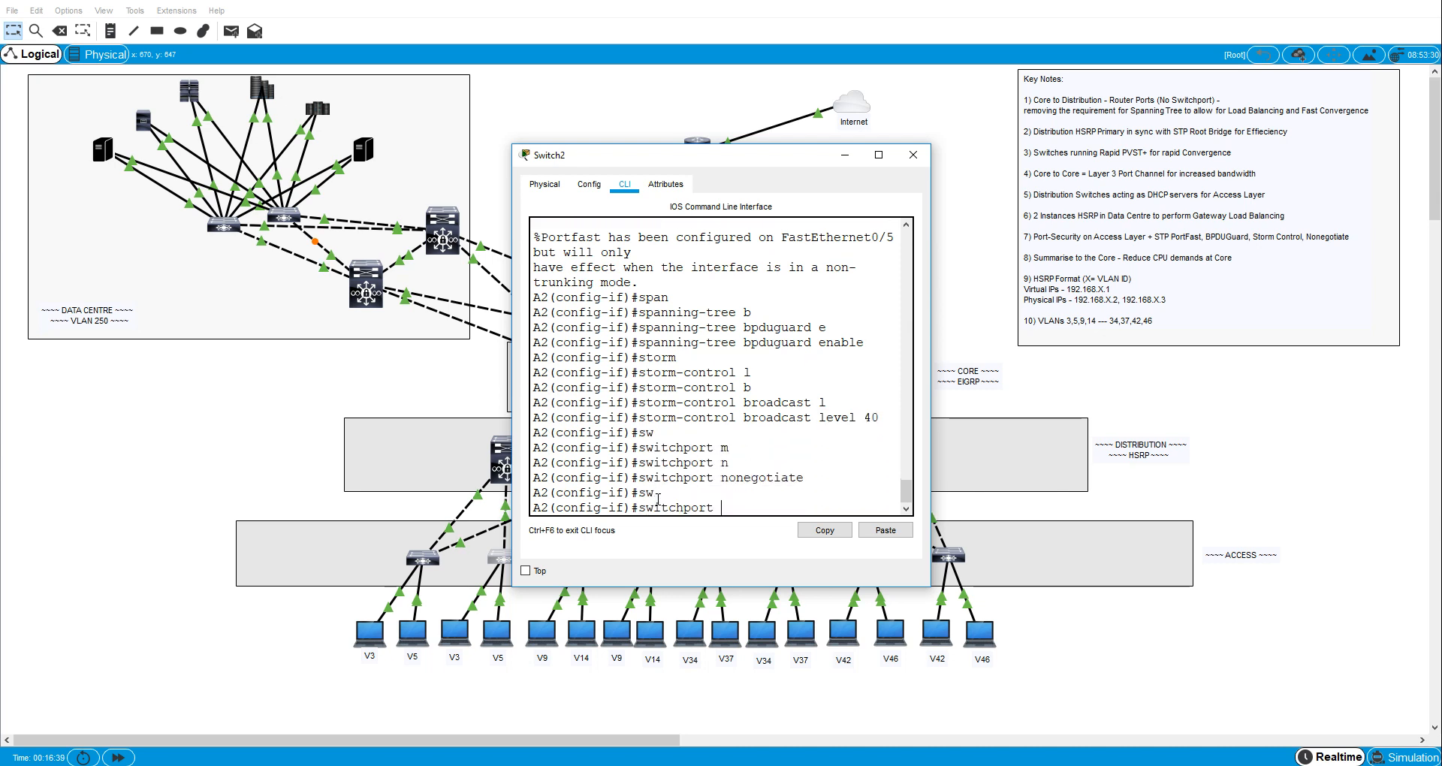
key(Tab)
text(o)
key(Tab)
key(Return)
text(sw)
- Set port security on A2's interface fa0/5 to learn sticky MAC addresses
key(Tab)
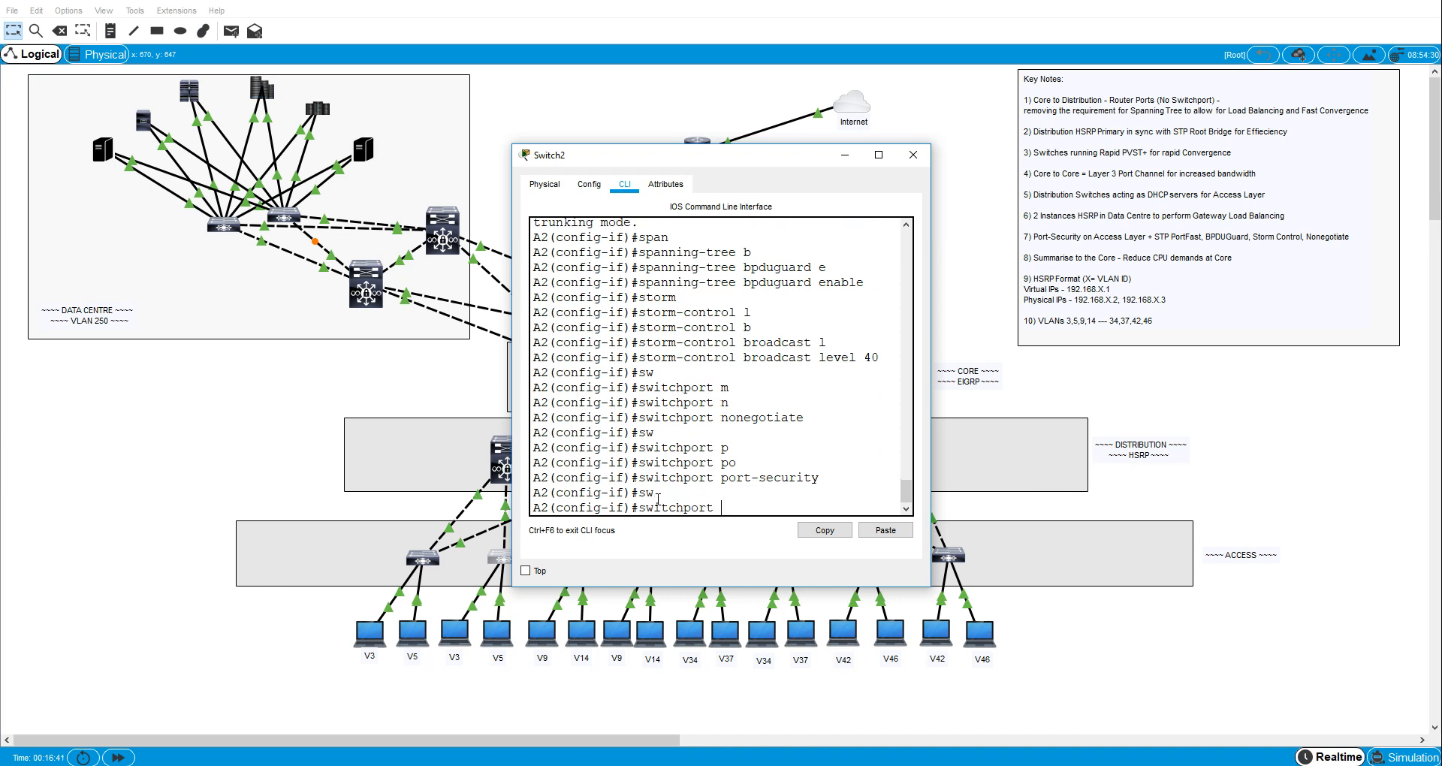
text(po)
key(Tab)
text(mac)
key(Tab)
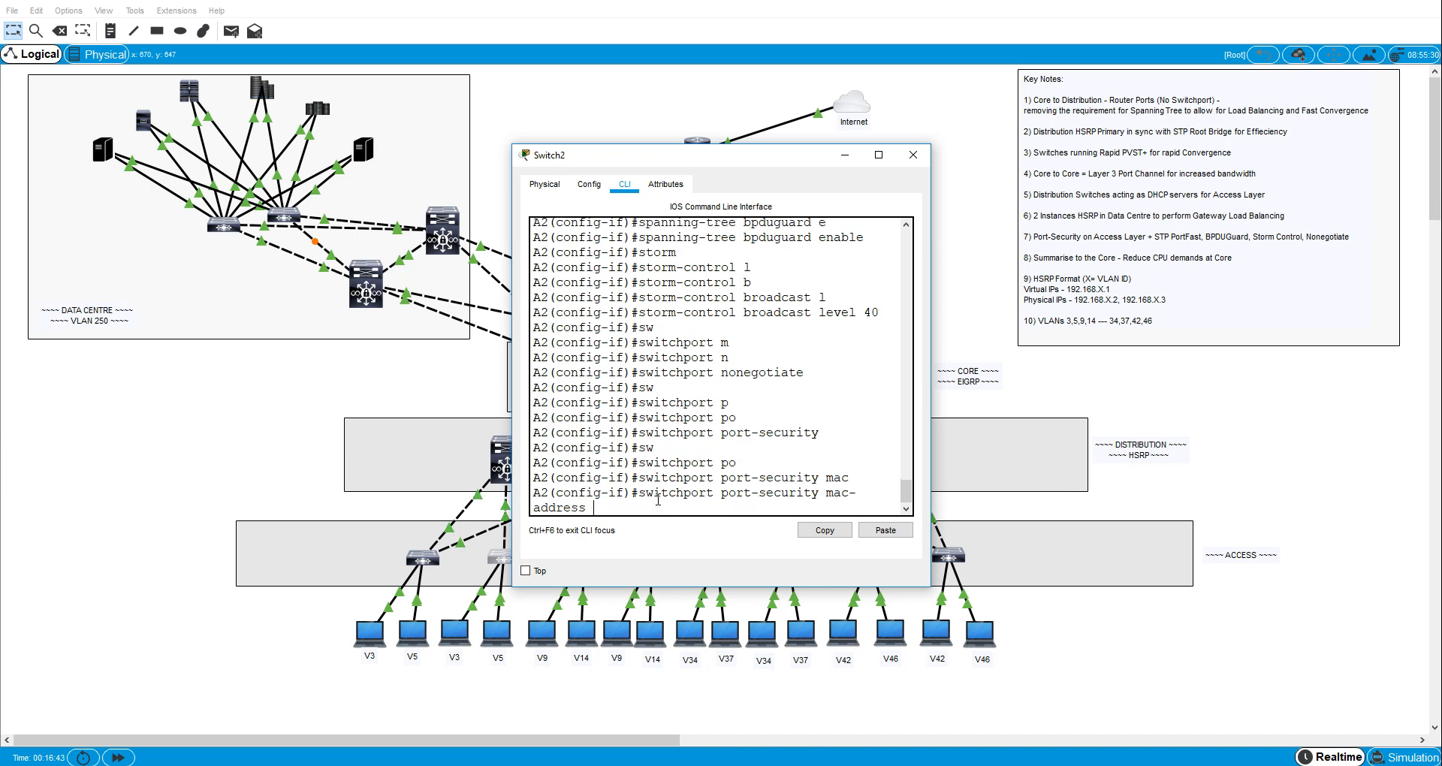
text(st)
key(Tab)
key(Return)
- Limit port security on A2's interface fa0/5 to a maximum of 2 MAC addresses
text(sw)
key(Tab)
text(po)
key(Tab)
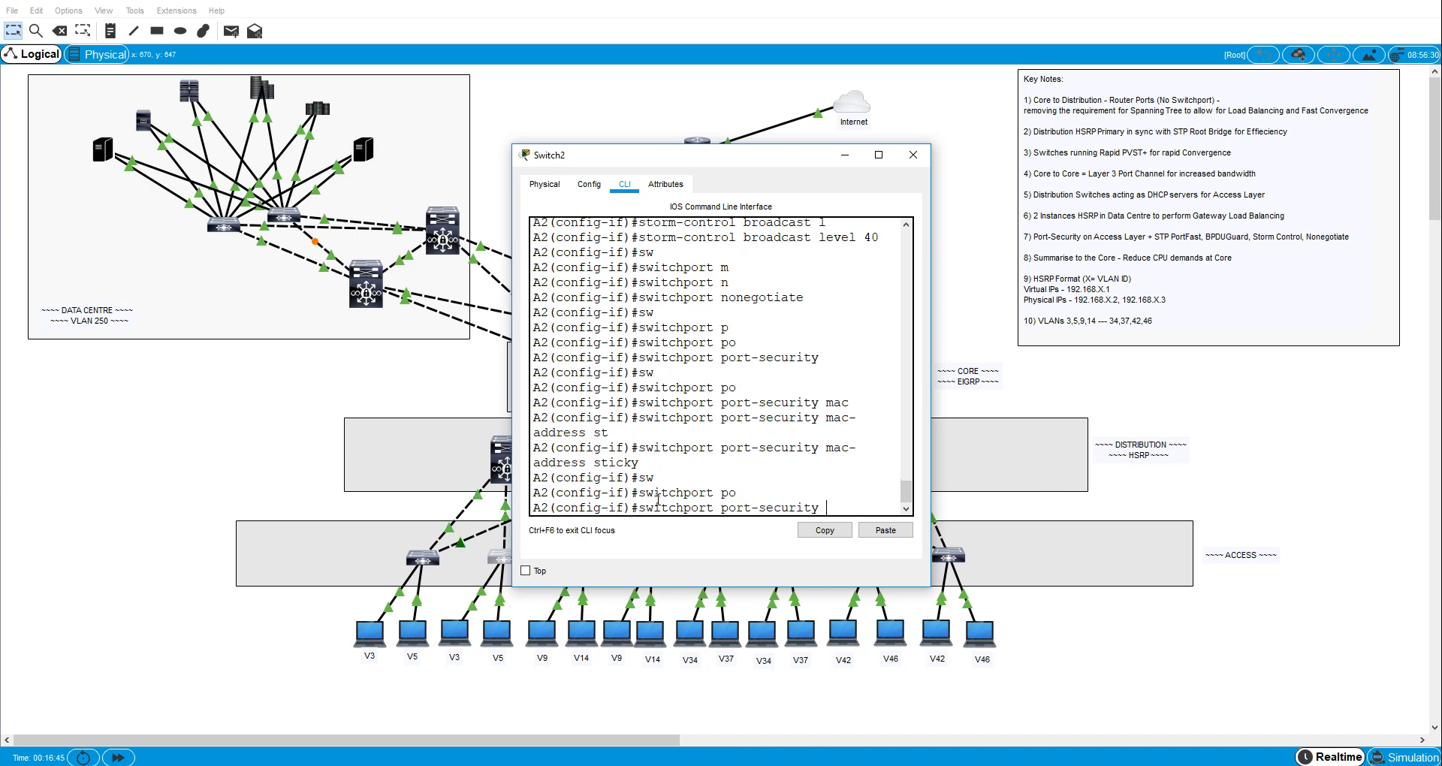
text(max)
key(Tab)
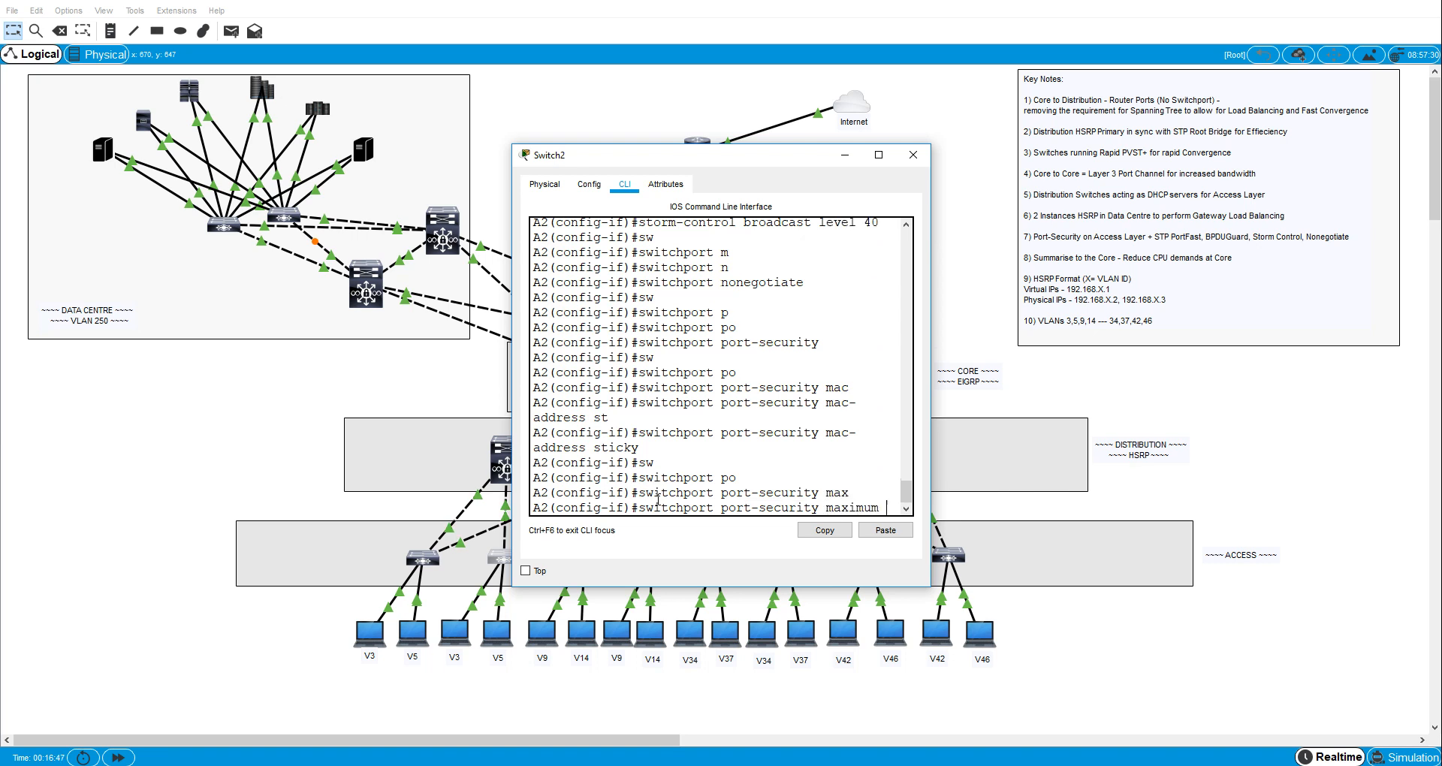
text(2)
key(Return)
- Set the port-security violation mode on A2's interface fa0/5 to restrict
text(sw)
key(Tab)
text(p)
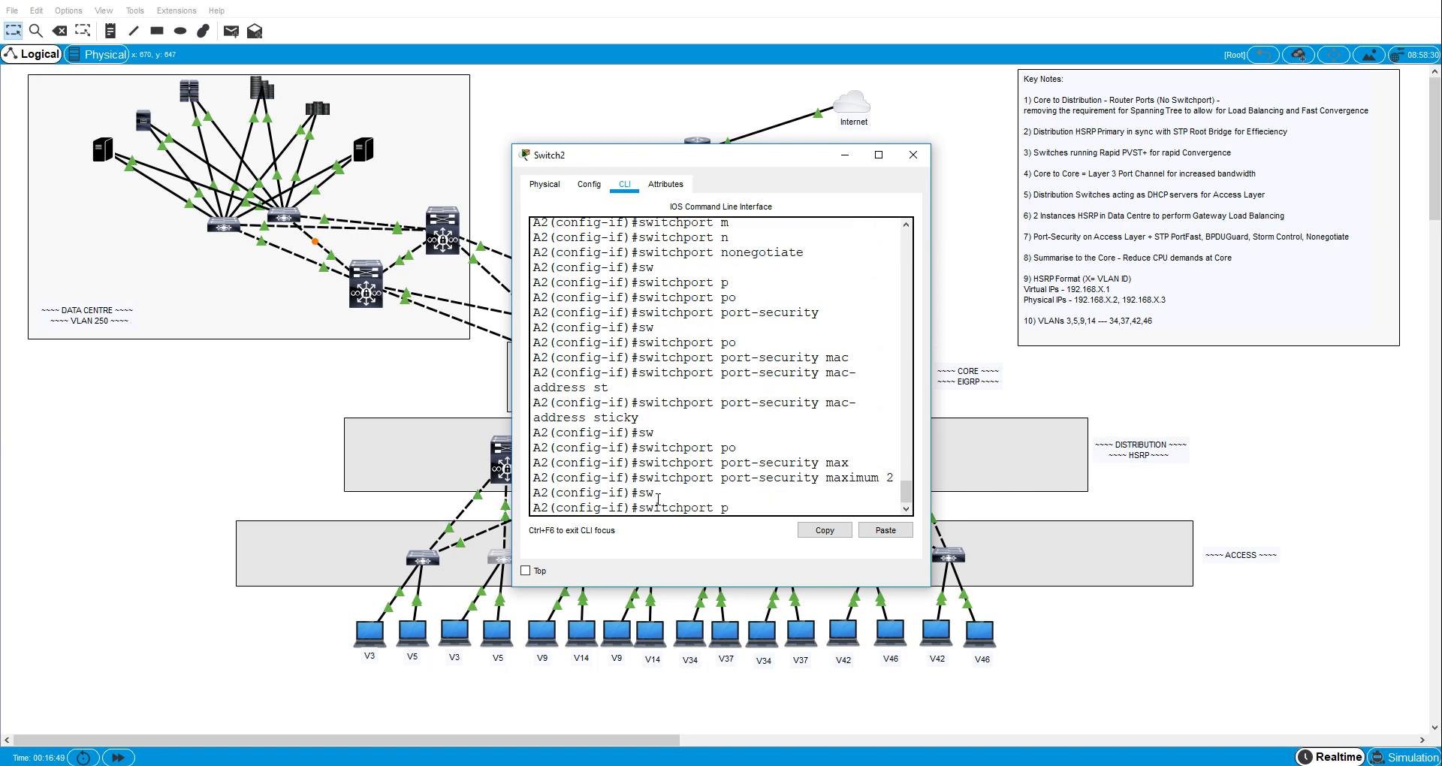
key(Tab)
text(o)
key(Tab)
text(vi)
key(Tab)
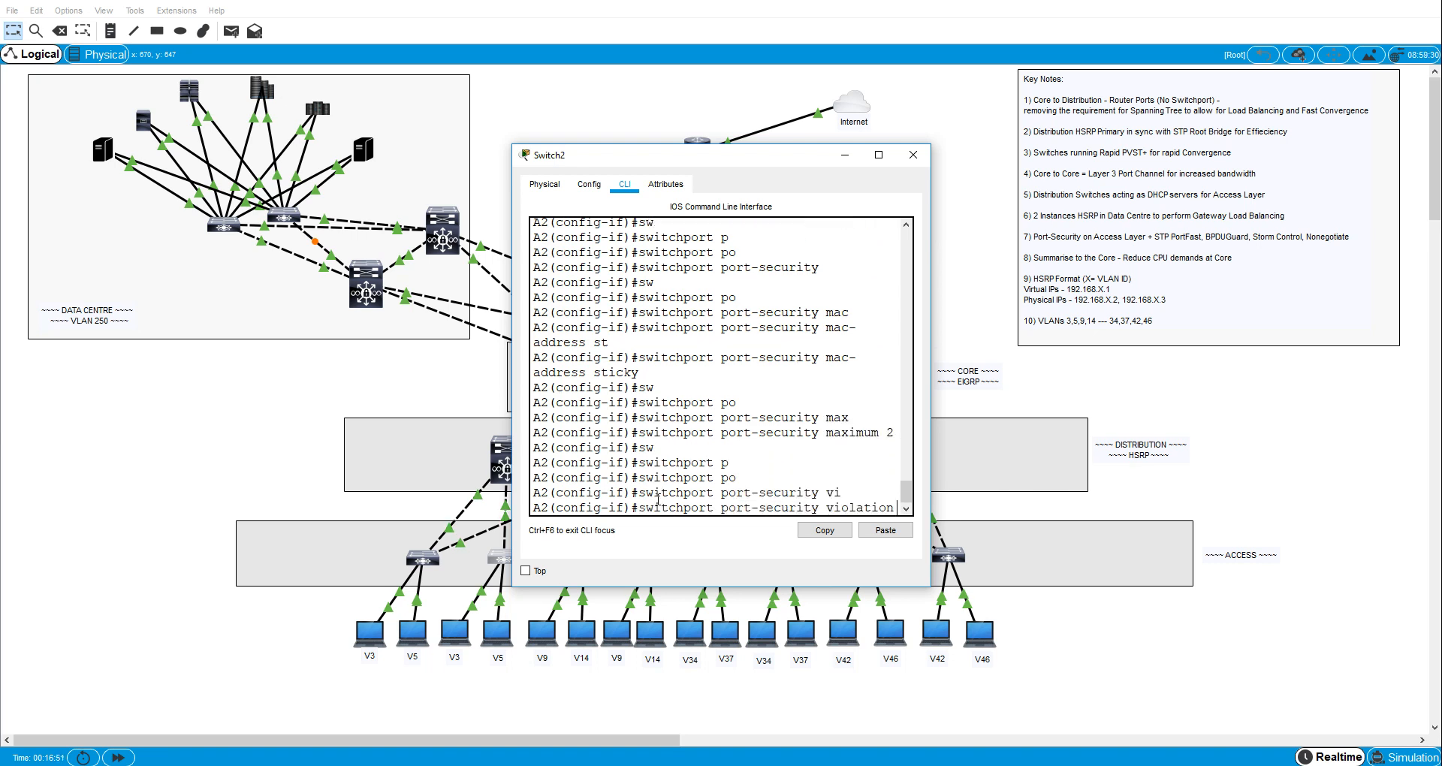
text(rea)
key(Tab)
key(BackSpace)
key(Tab)
key(Return)
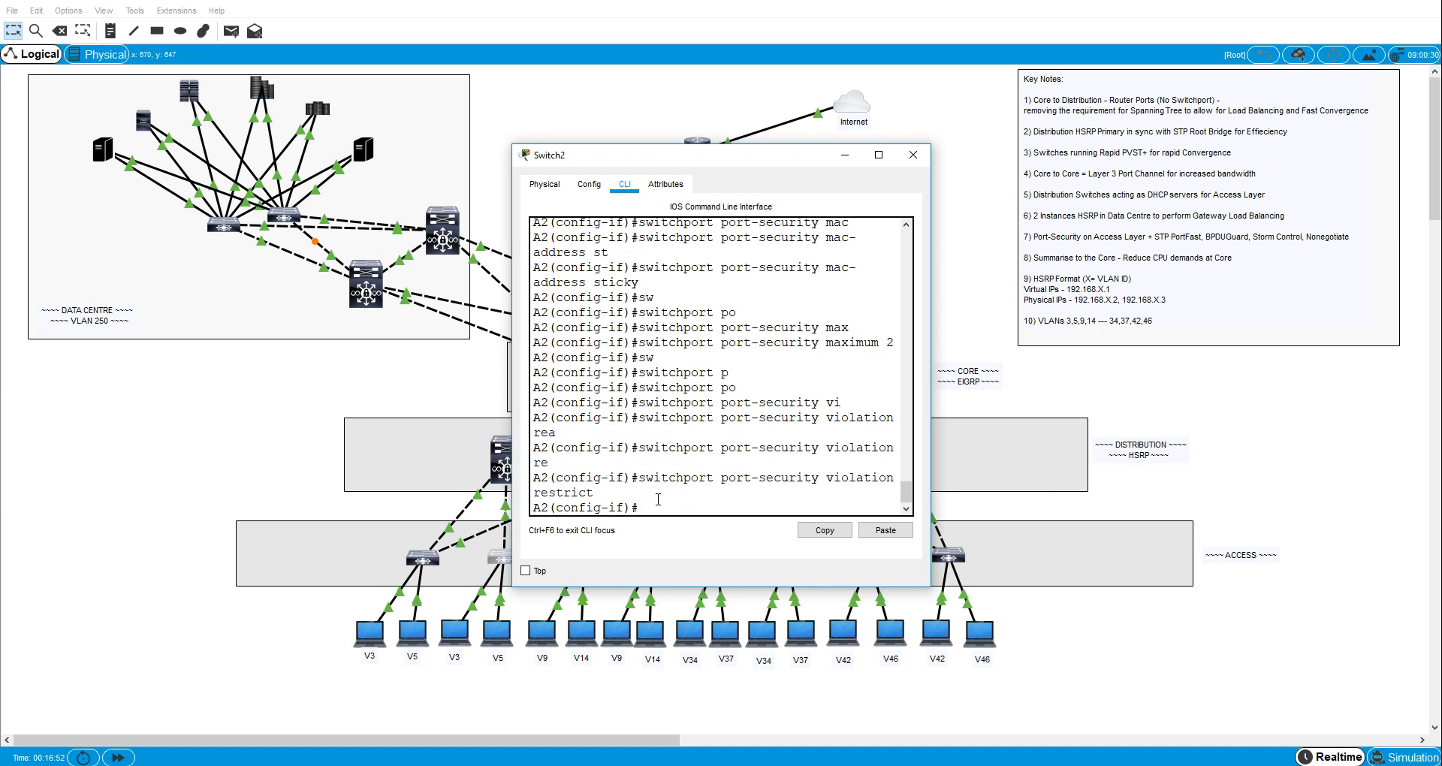
- Add the description "To VLAN5 host" to A2's interface fa0/5
text(des)
key(Tab)
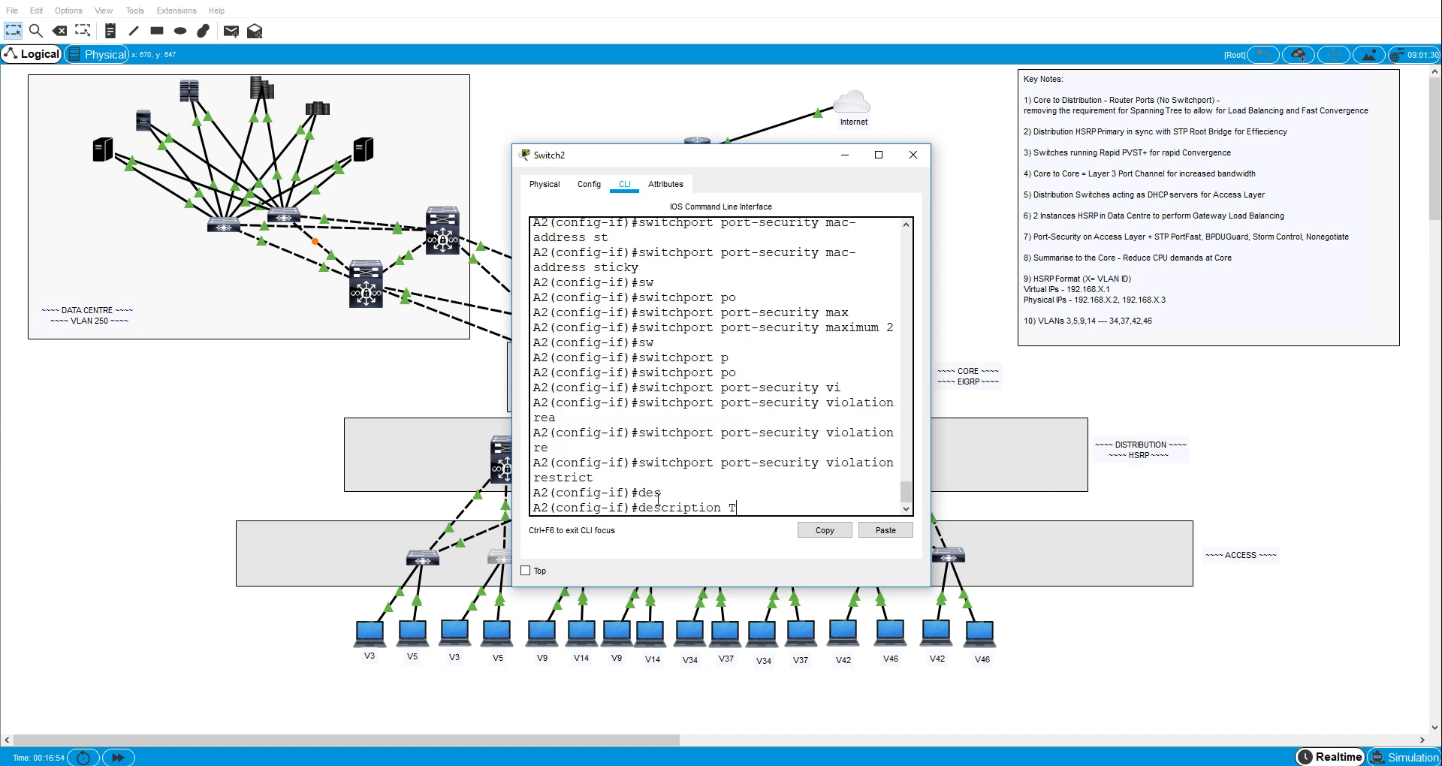
text(To VLAN5 host)
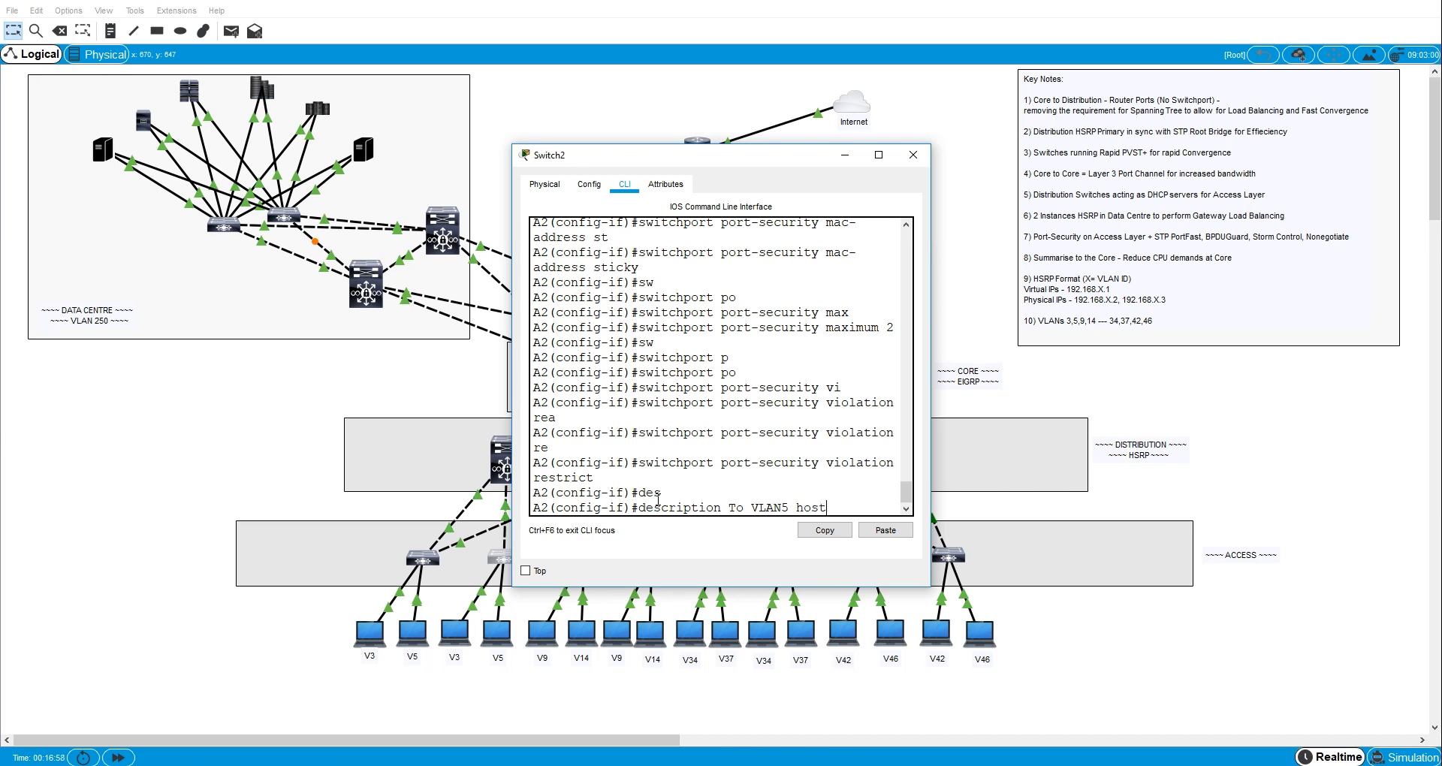
key(Return)
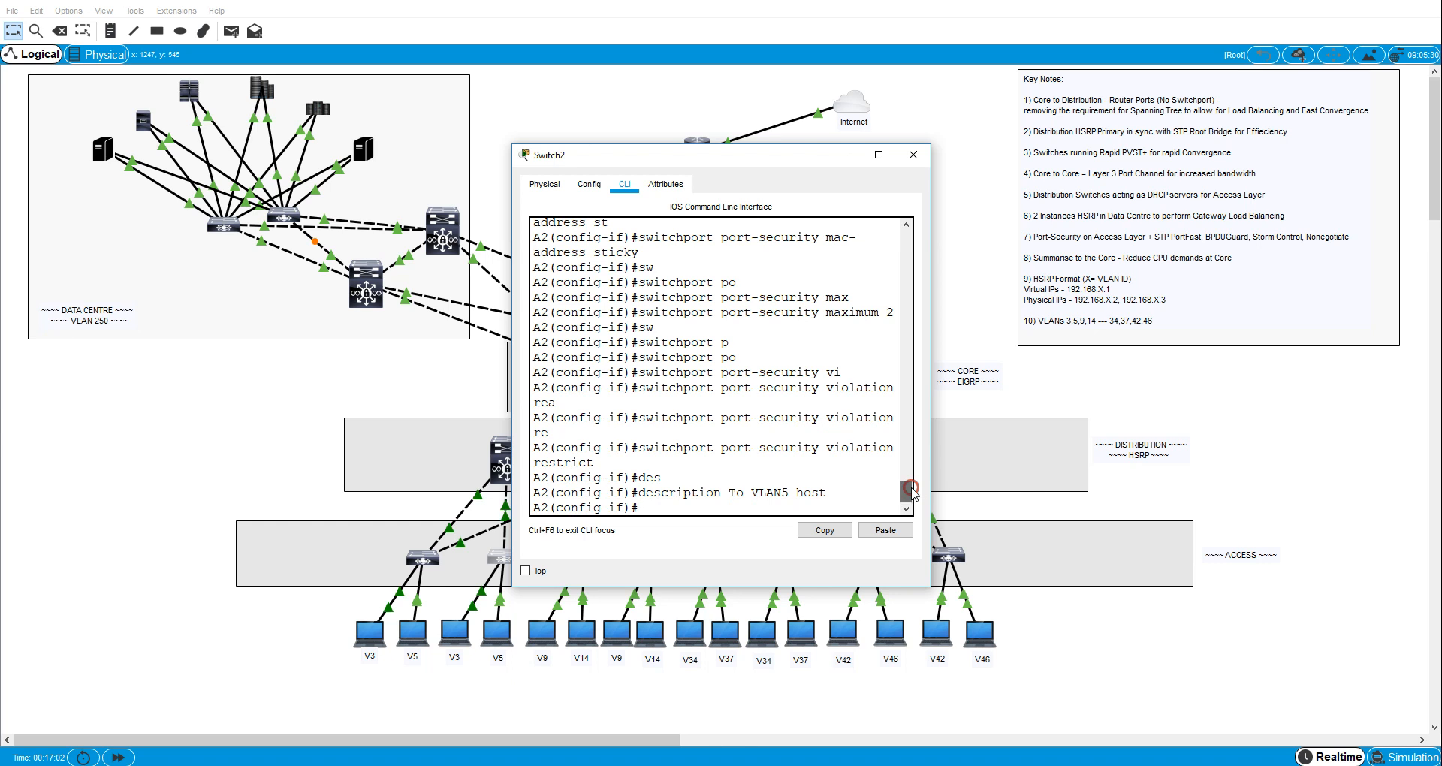
- Show A2's running configuration, examine its access-port settings, and close the switch window
drag(907, 493, 911, 371)
click(806, 468)
key(Return)
key(Return)
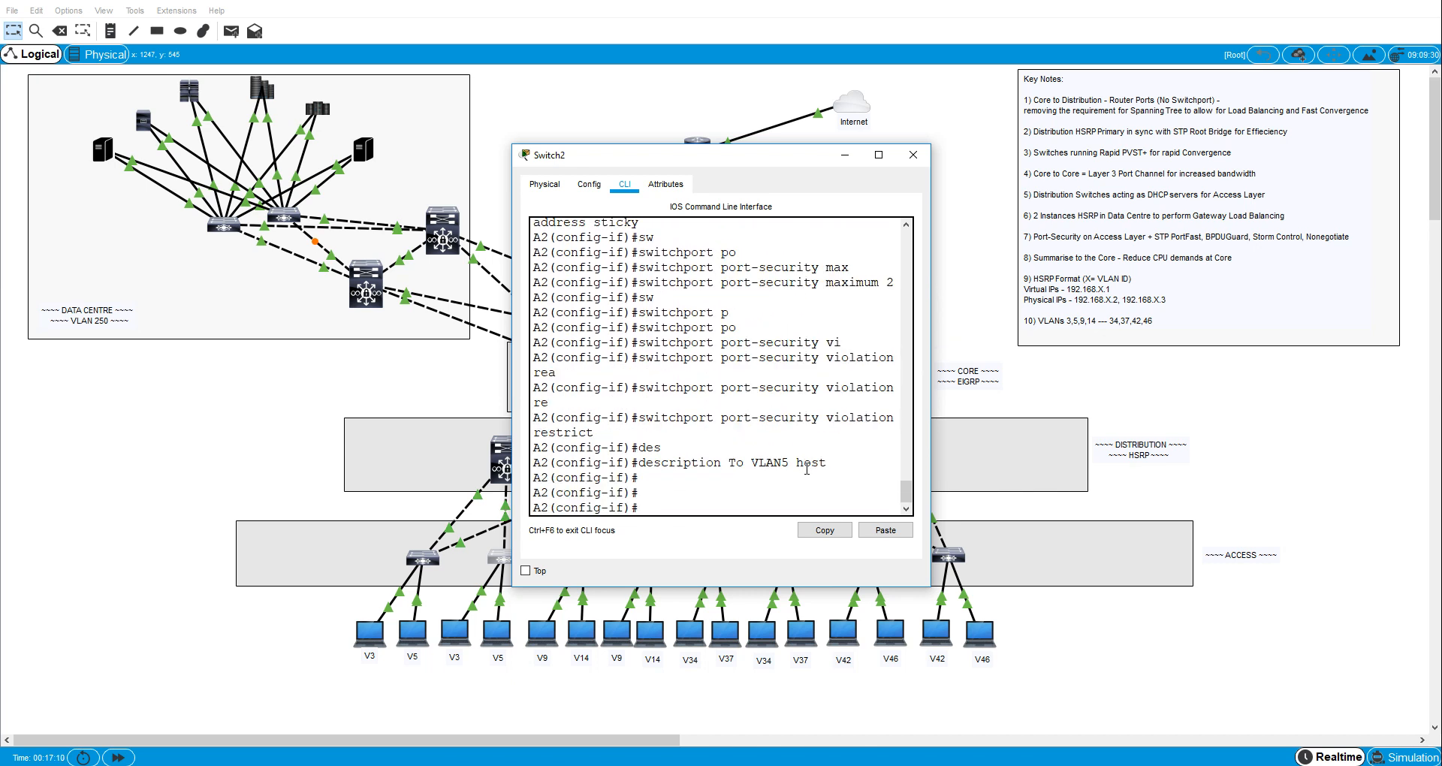
key(ctrl+c)
text(sh run)
key(Return)
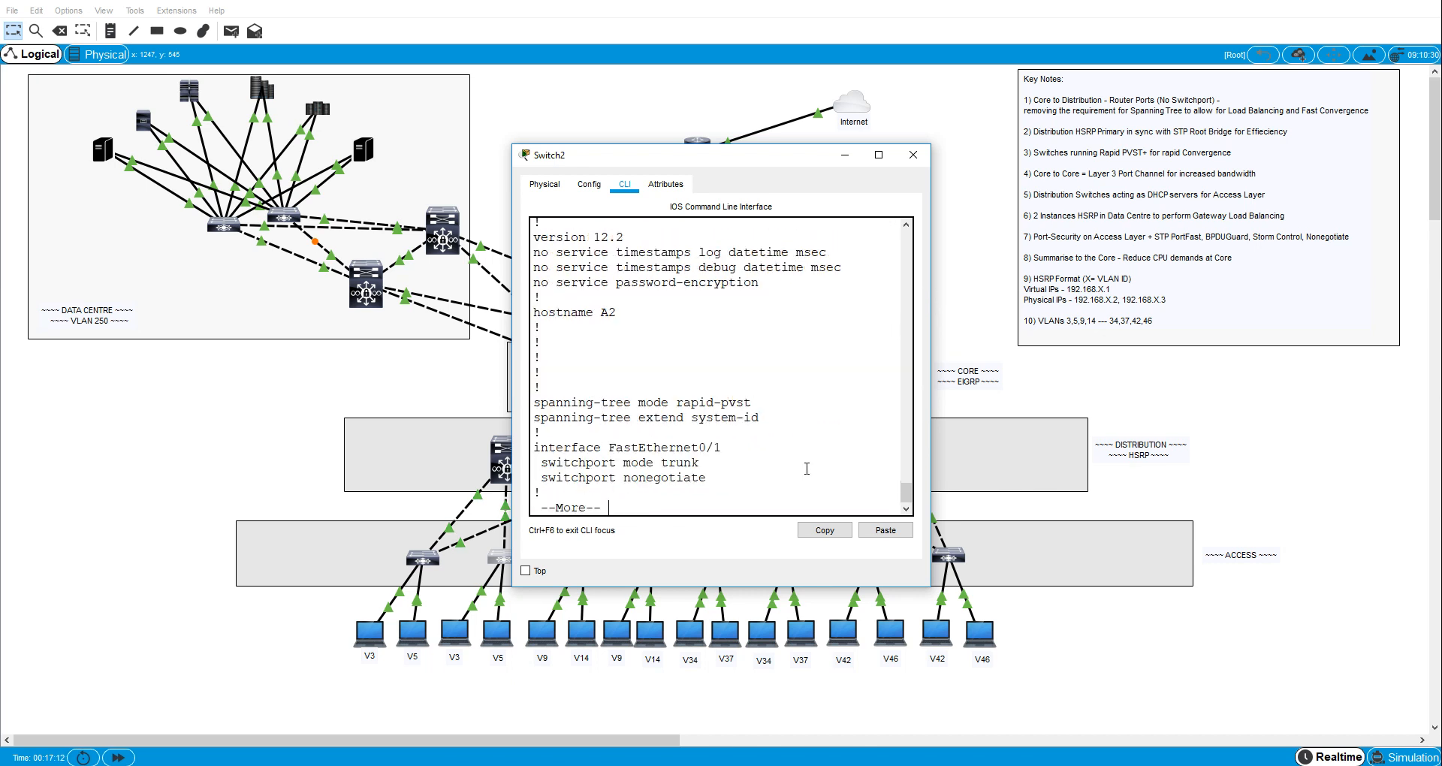
key(space)
key(space)
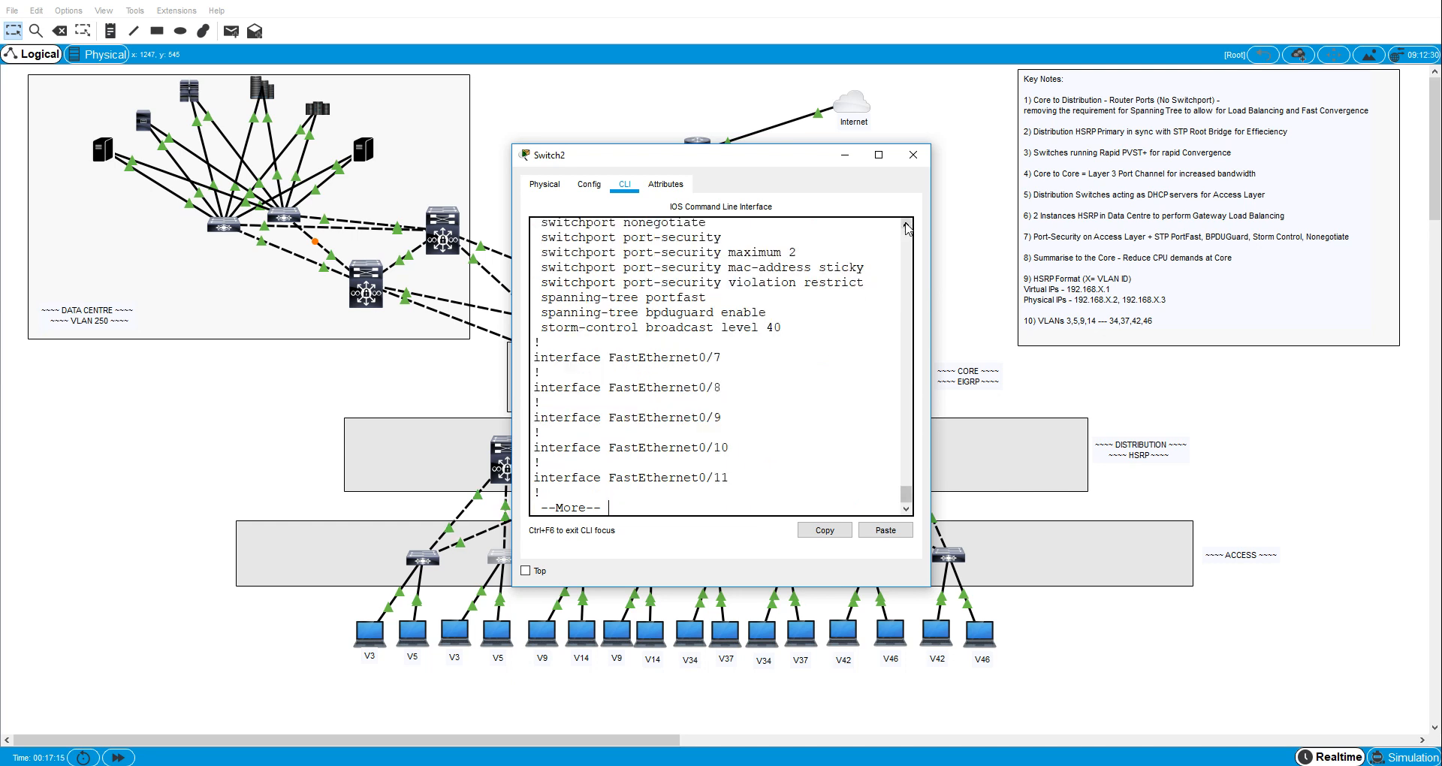
scroll(873, 282, up, 2)
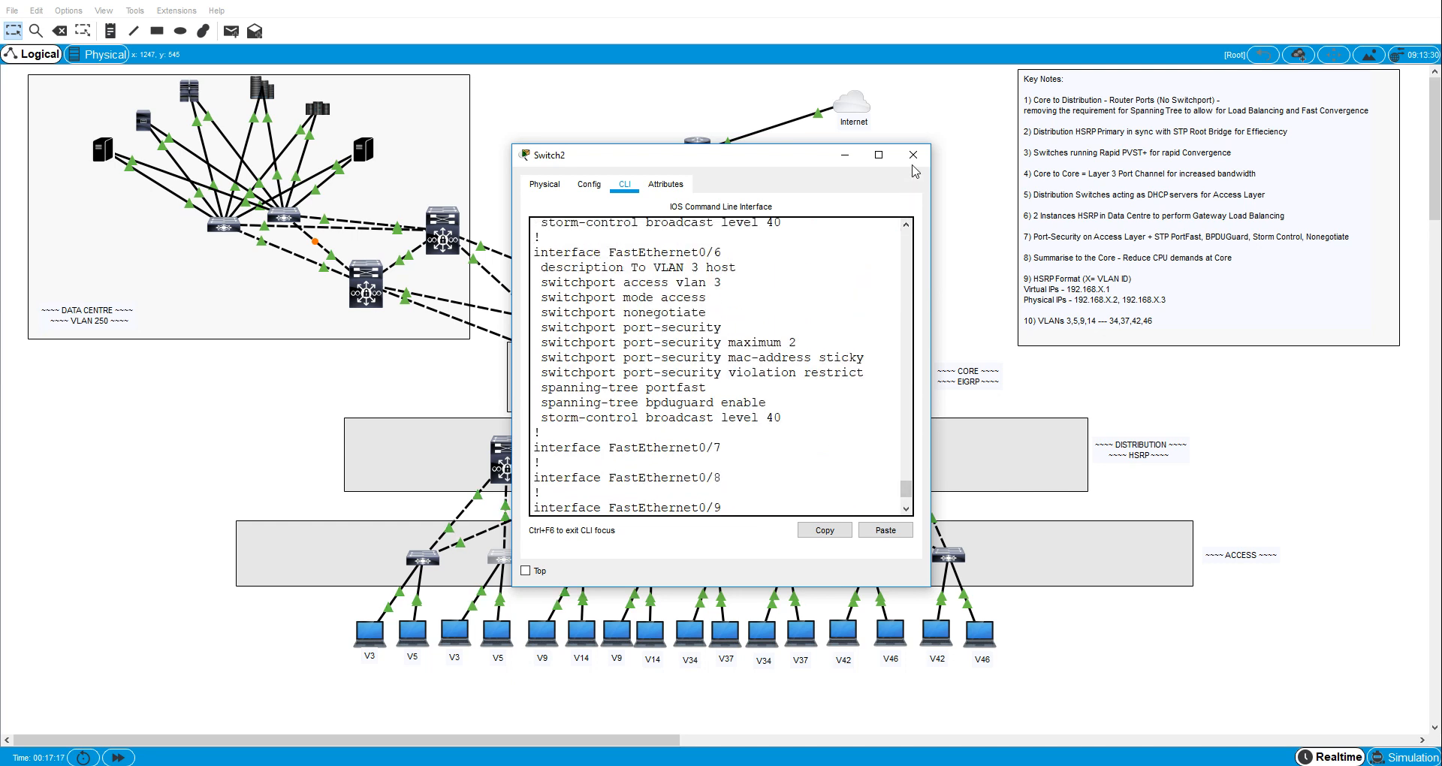
click(913, 155)
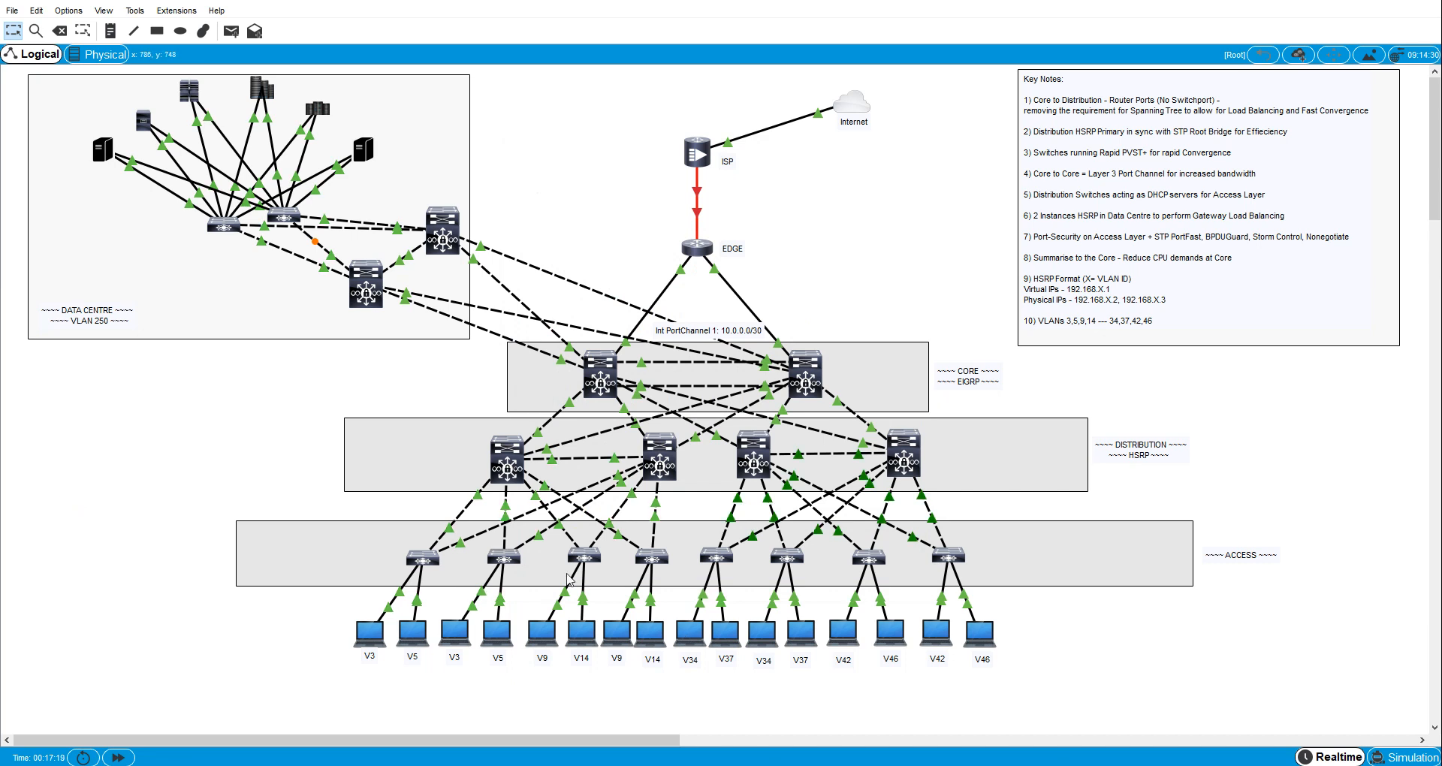
- Open switch A3's command line and set interface fa0/6 to switchport mode access
click(583, 559)
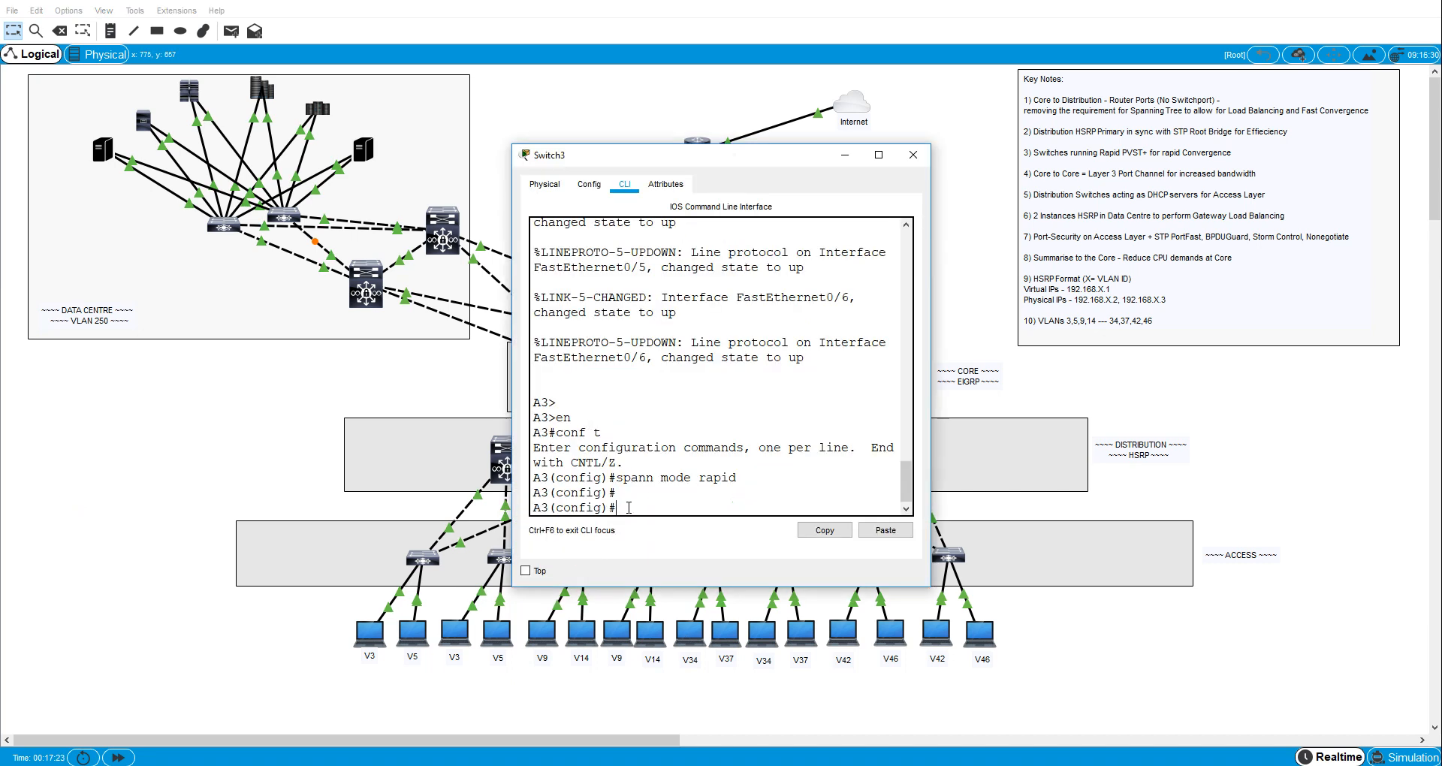
text(int fa0/6)
key(Return)
text(sw)
key(Tab)
text(m)
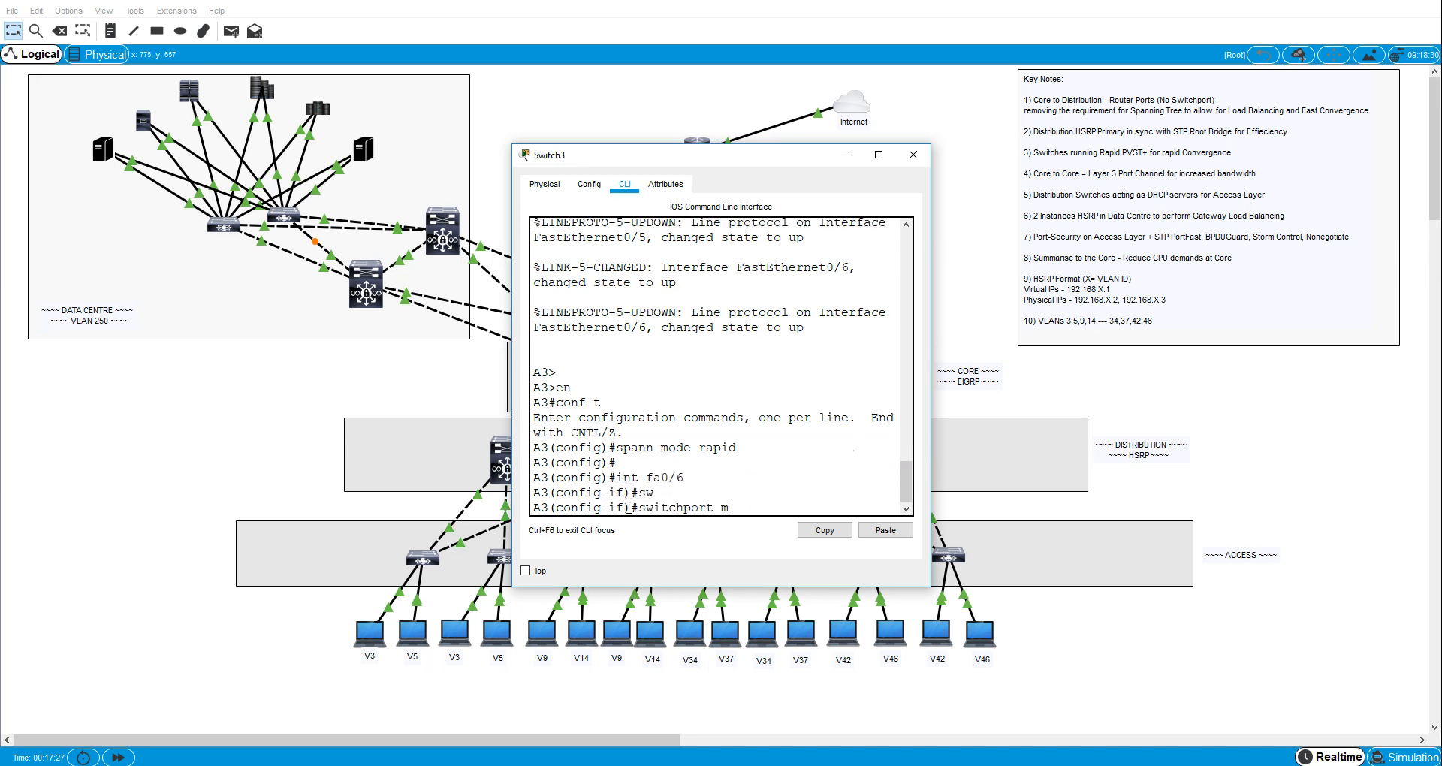
key(Tab)
text(ac)
key(Tab)
key(Return)
- Assign A3's interface fa0/6 to access VLAN 9
text(sw)
key(Tab)
text(ac)
key(Tab)
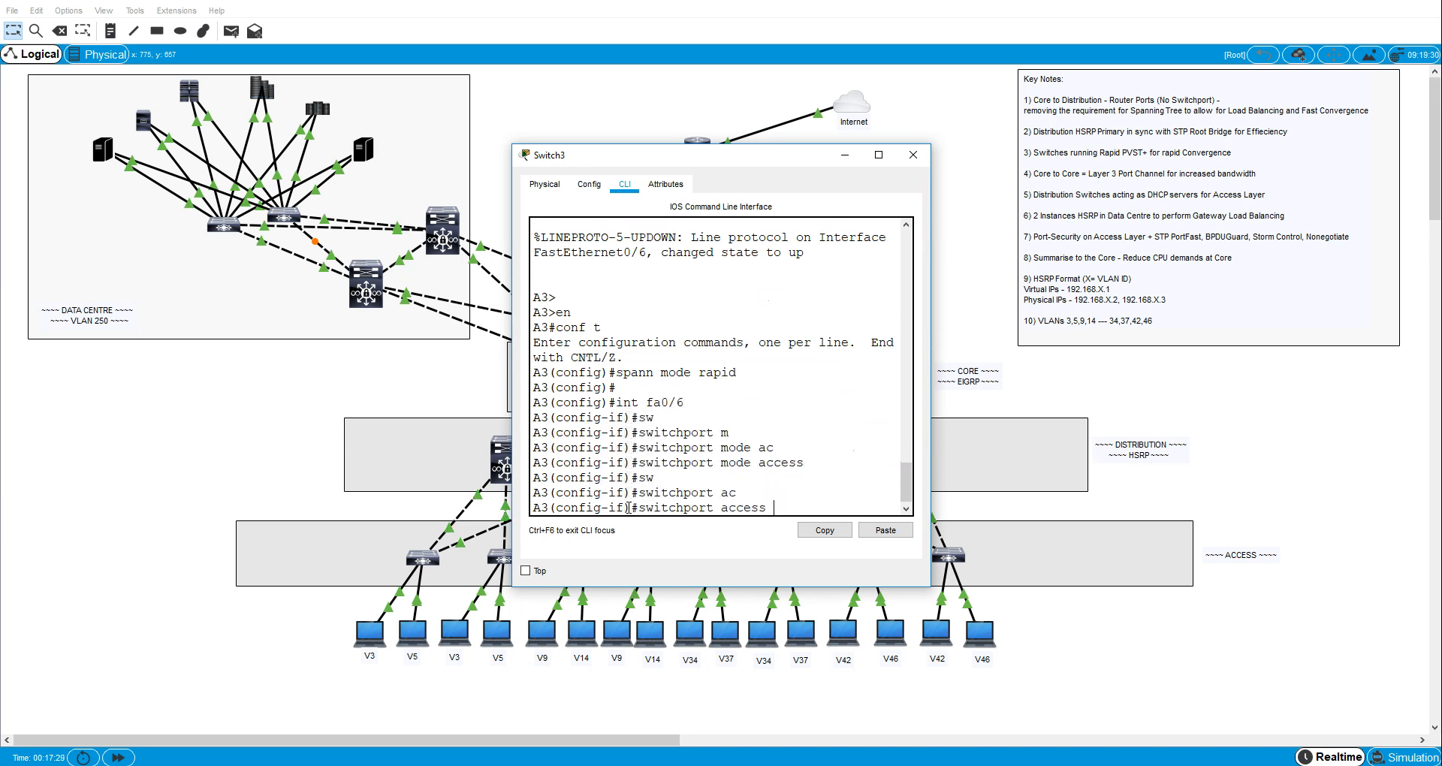
text(vl)
key(Tab)
text(9)
key(Return)
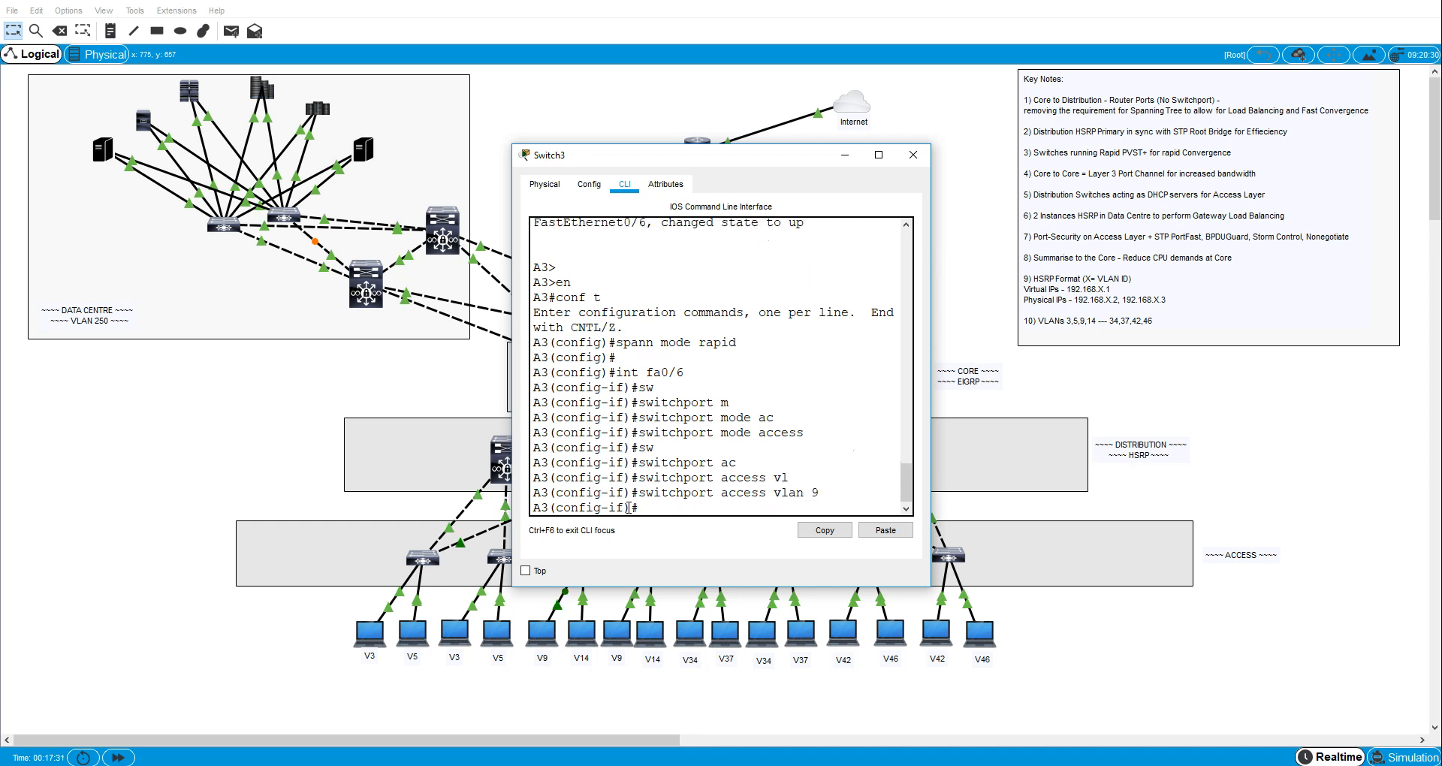
- Enable spanning-tree PortFast on A3's interface fa0/6
text(span)
key(Tab)
text(op)
key(Tab)
key(Return)
- Enable spanning-tree BPDU guard on A3's interface fa0/6
text(sw)
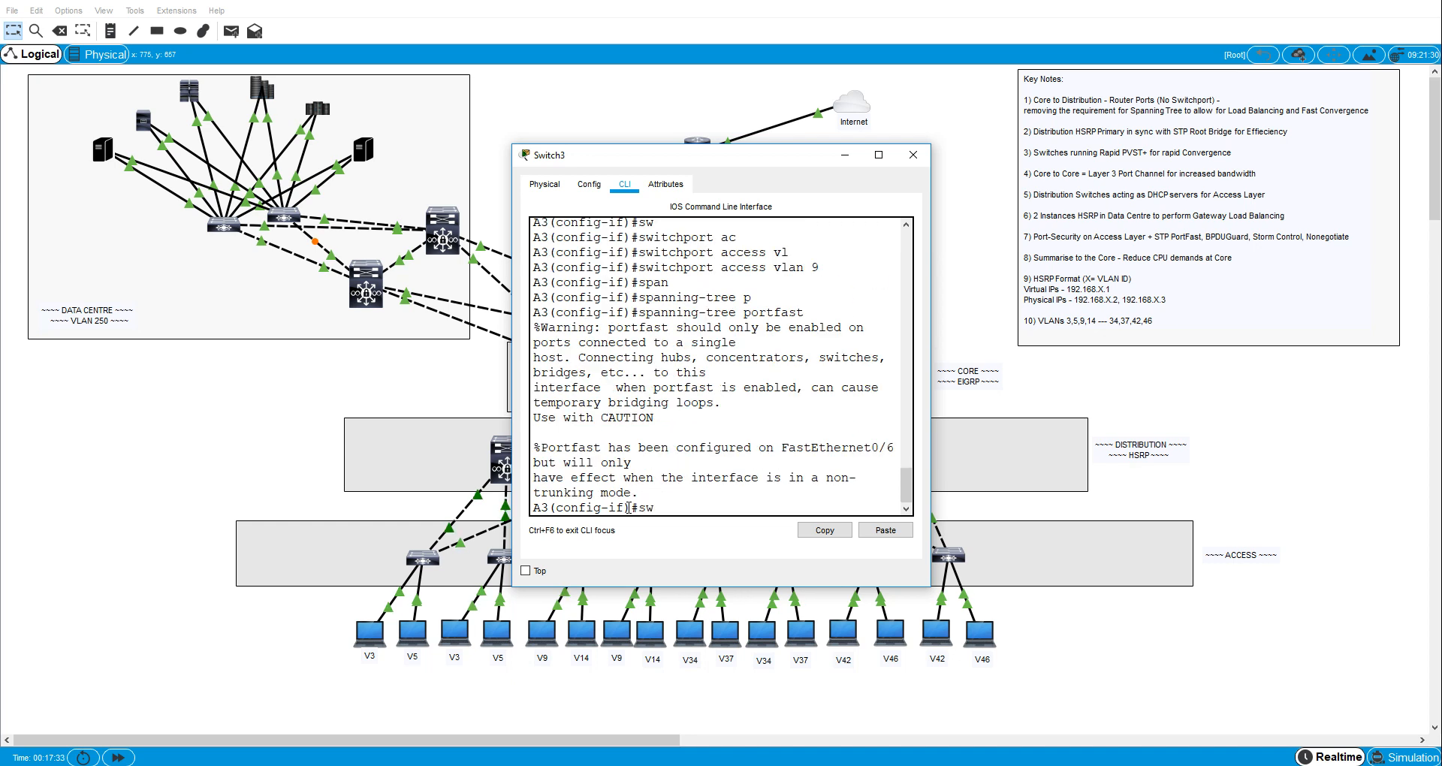
key(BackSpace)
text(pa)
key(Tab)
text(b)
key(Tab)
text(e)
key(Tab)
key(Return)
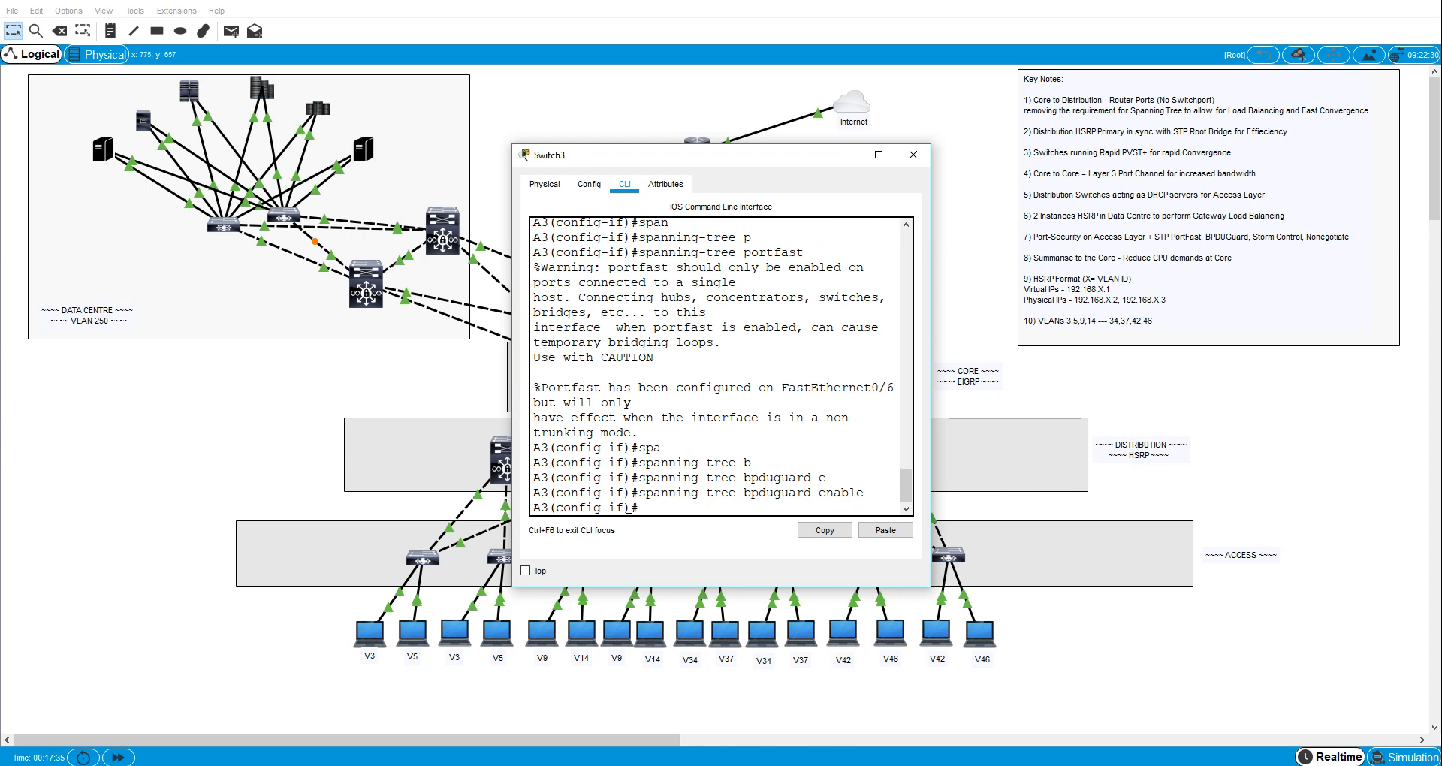
- Set the broadcast storm-control level on A3's interface fa0/6 to 40
text(sto)
key(Tab)
text(b)
key(Tab)
text(l)
key(Tab)
text(40)
key(Return)
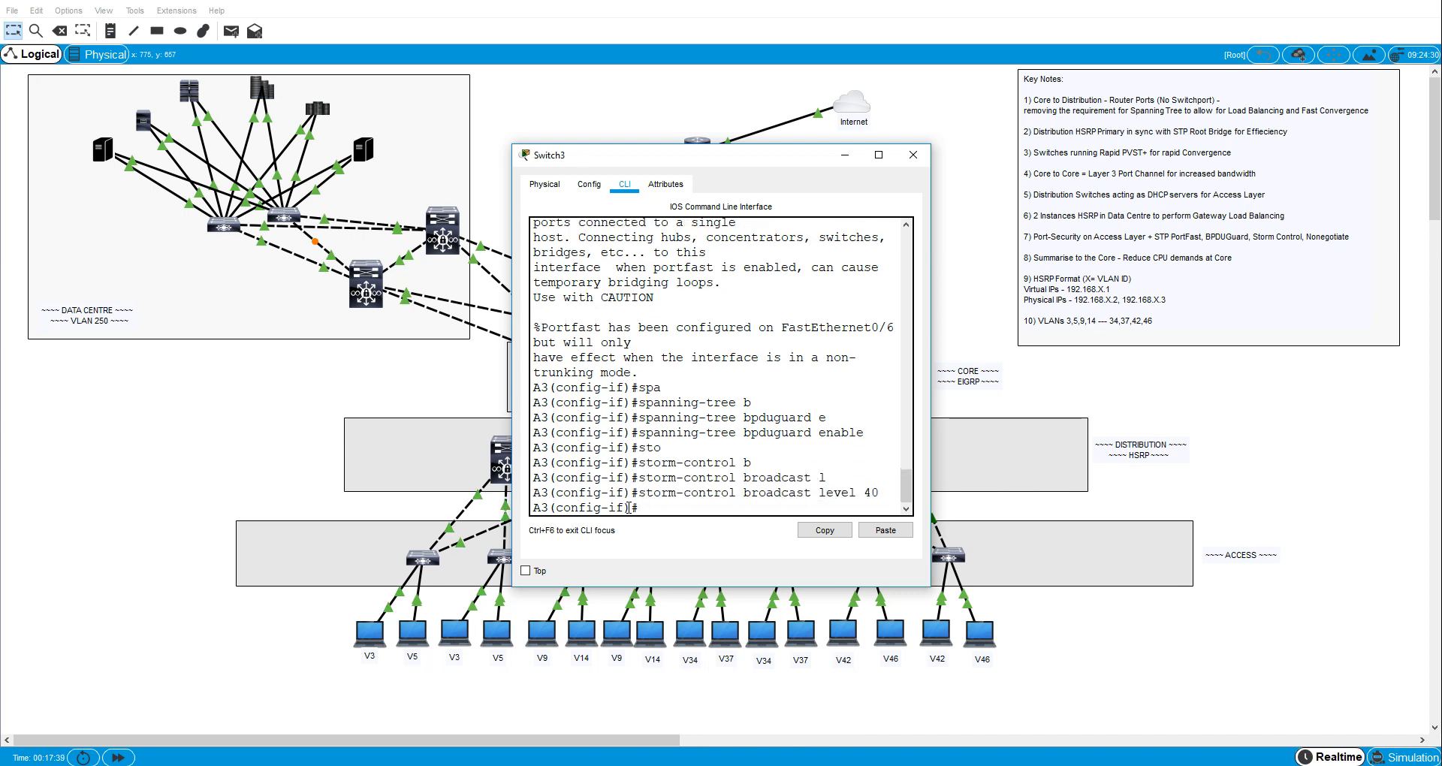
- Disable trunk negotiation on A3's interface fa0/6 with switchport nonegotiate
text(sw)
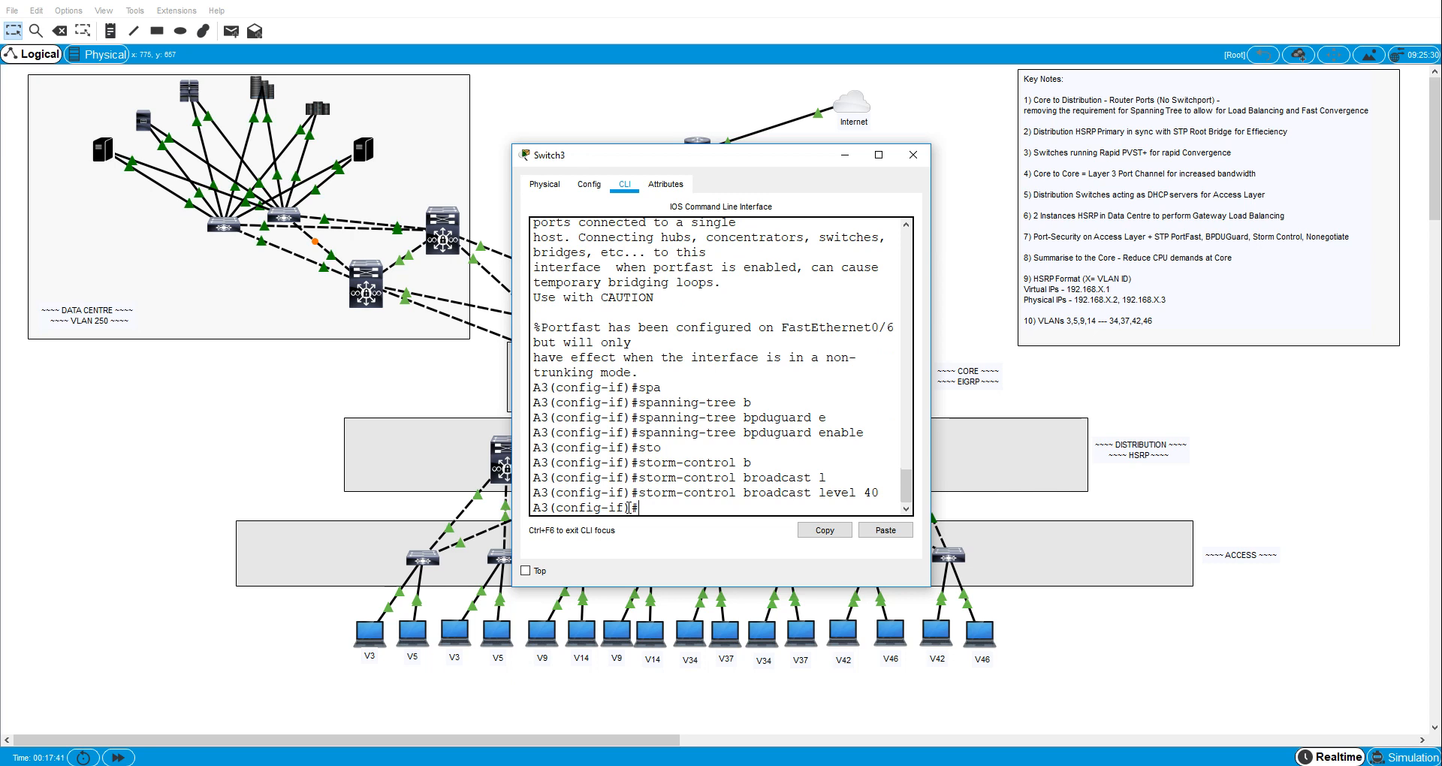
key(Tab)
text(n)
key(Tab)
key(Return)
- Enable switchport port security on A3's interface fa0/6
text(sw)
key(Tab)
text(p)
key(Tab)
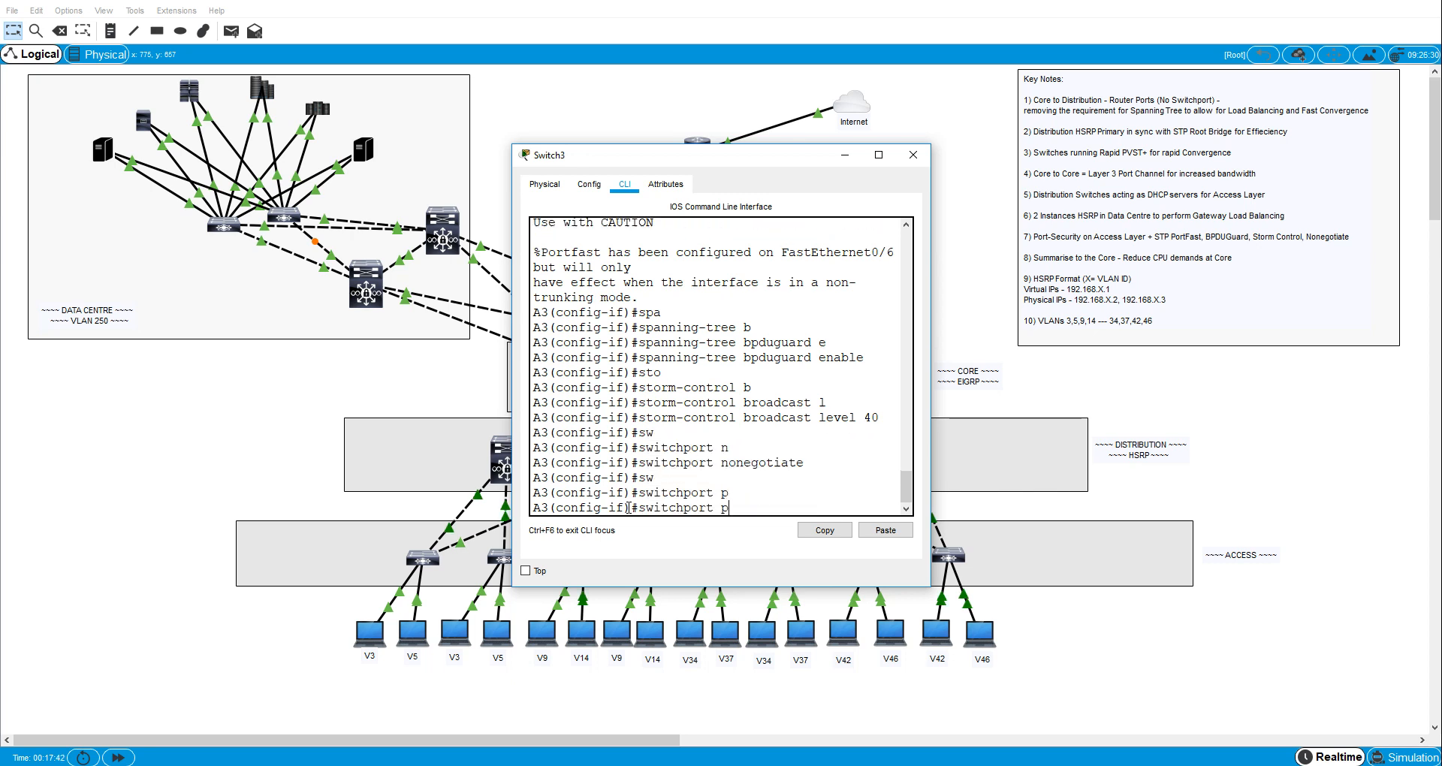
text(o)
- Enable sticky MAC address learning for port security on A3's interface fa0/6
key(Tab)
key(Return)
text(sw)
key(Tab)
text(po)
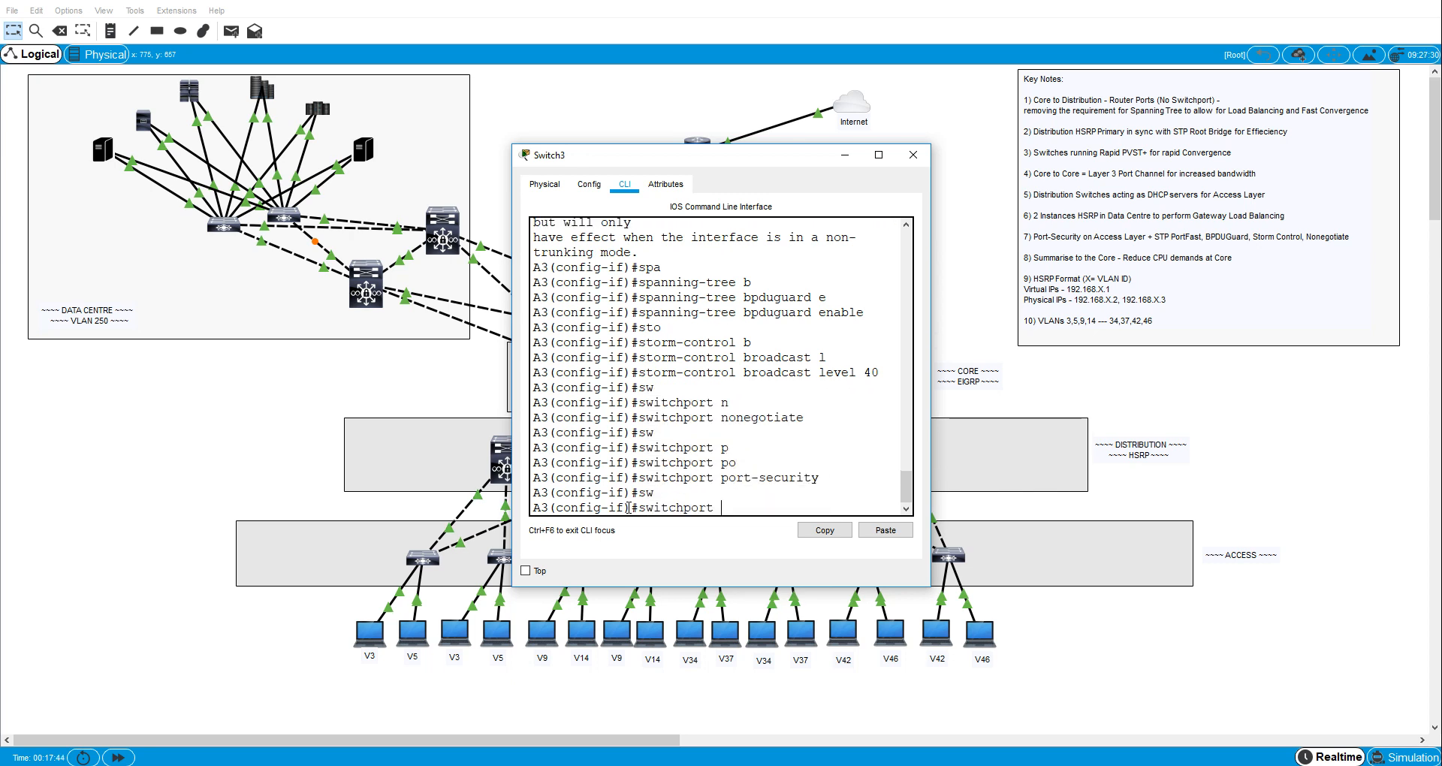
key(Tab)
text(mac)
key(Tab)
text(ac)
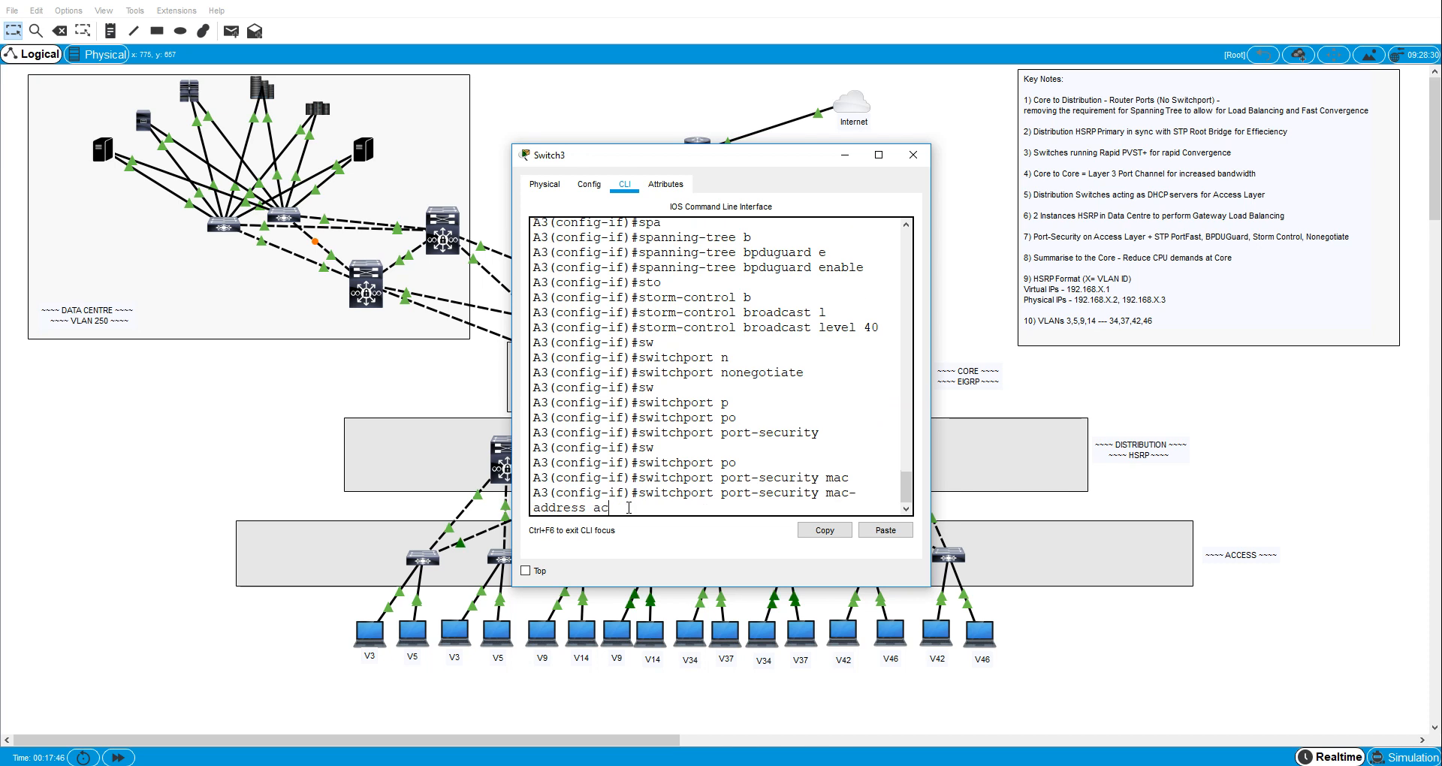
key(Tab)
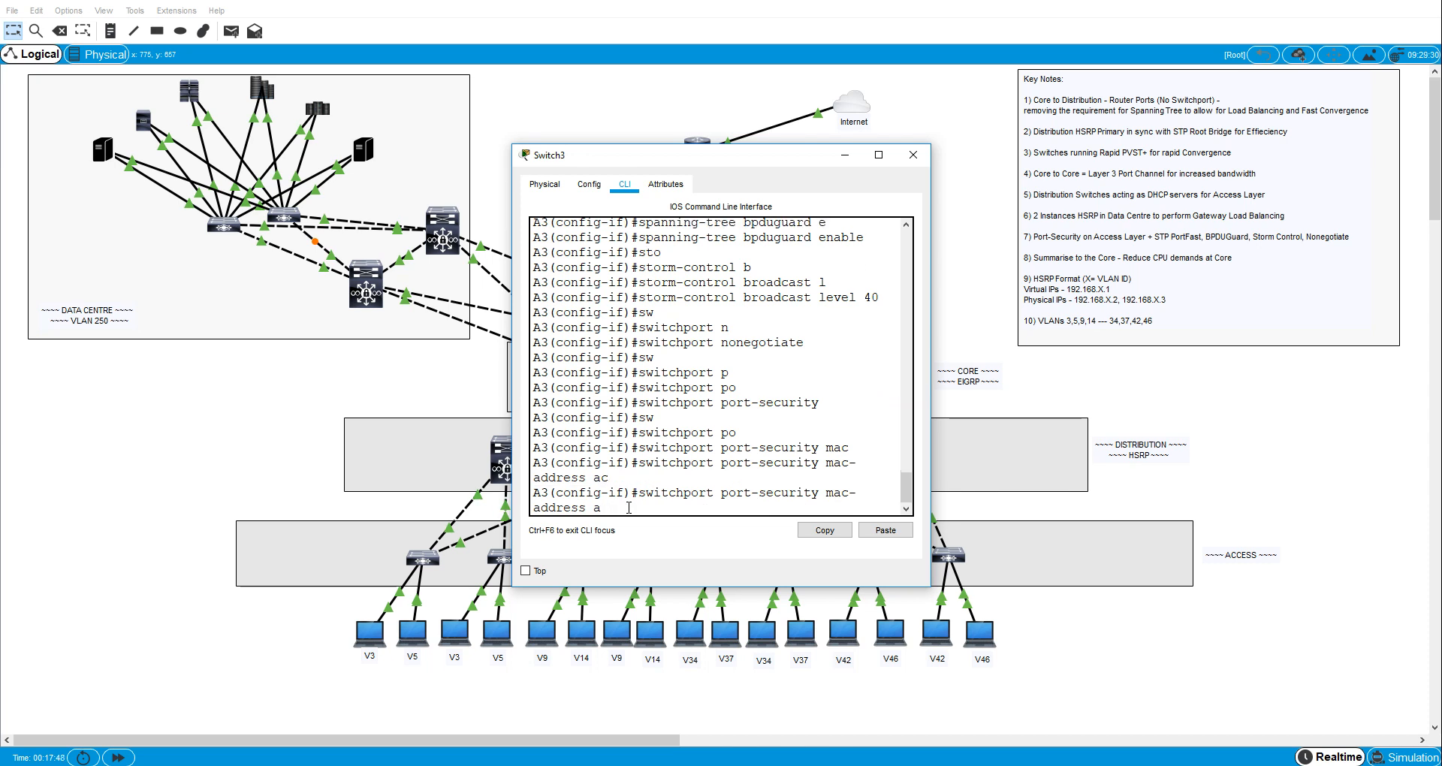
key(BackSpace)
text(s)
key(Tab)
key(Return)
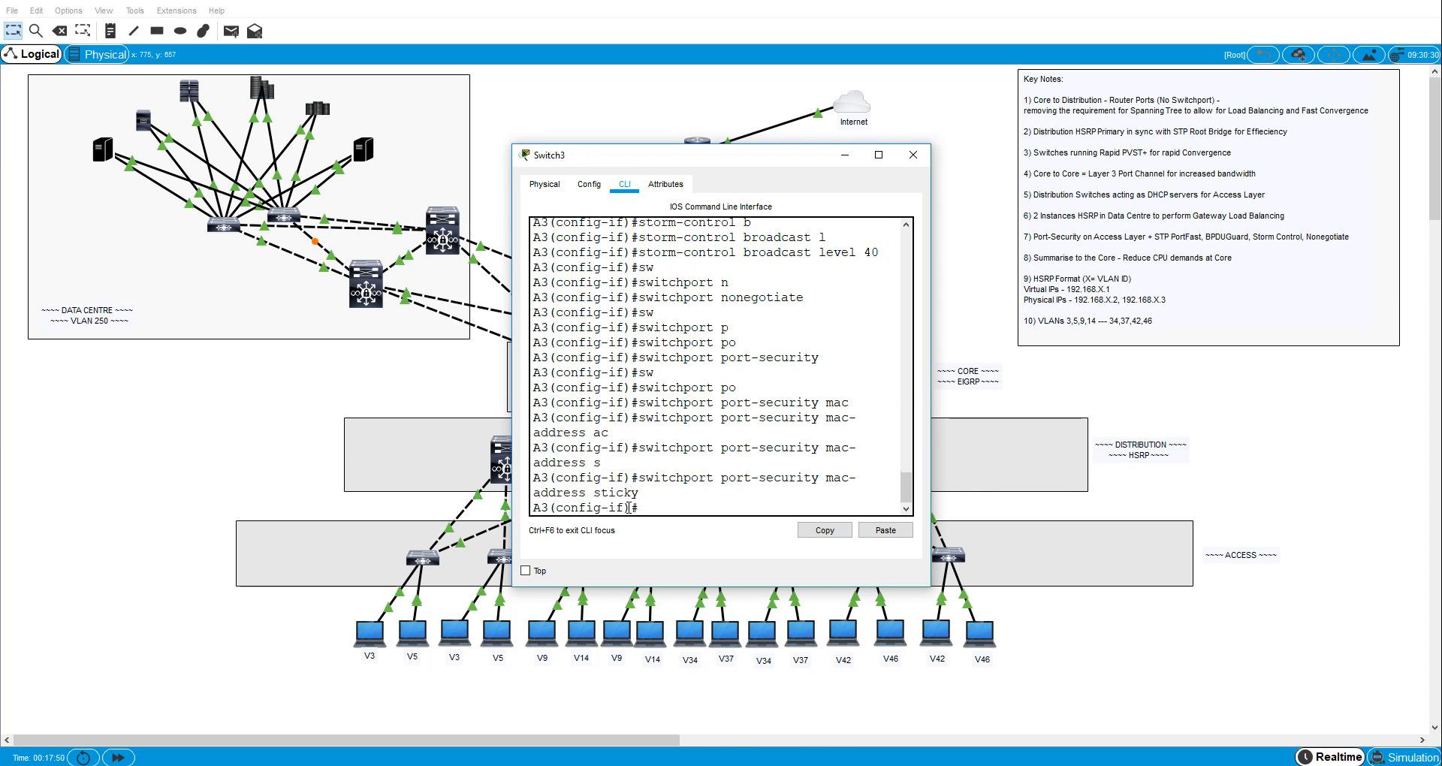
- Set the port-security maximum on A3's interface fa0/6 to 2 MAC addresses
text(sw)
key(Tab)
text(po)
key(Tab)
text(max)
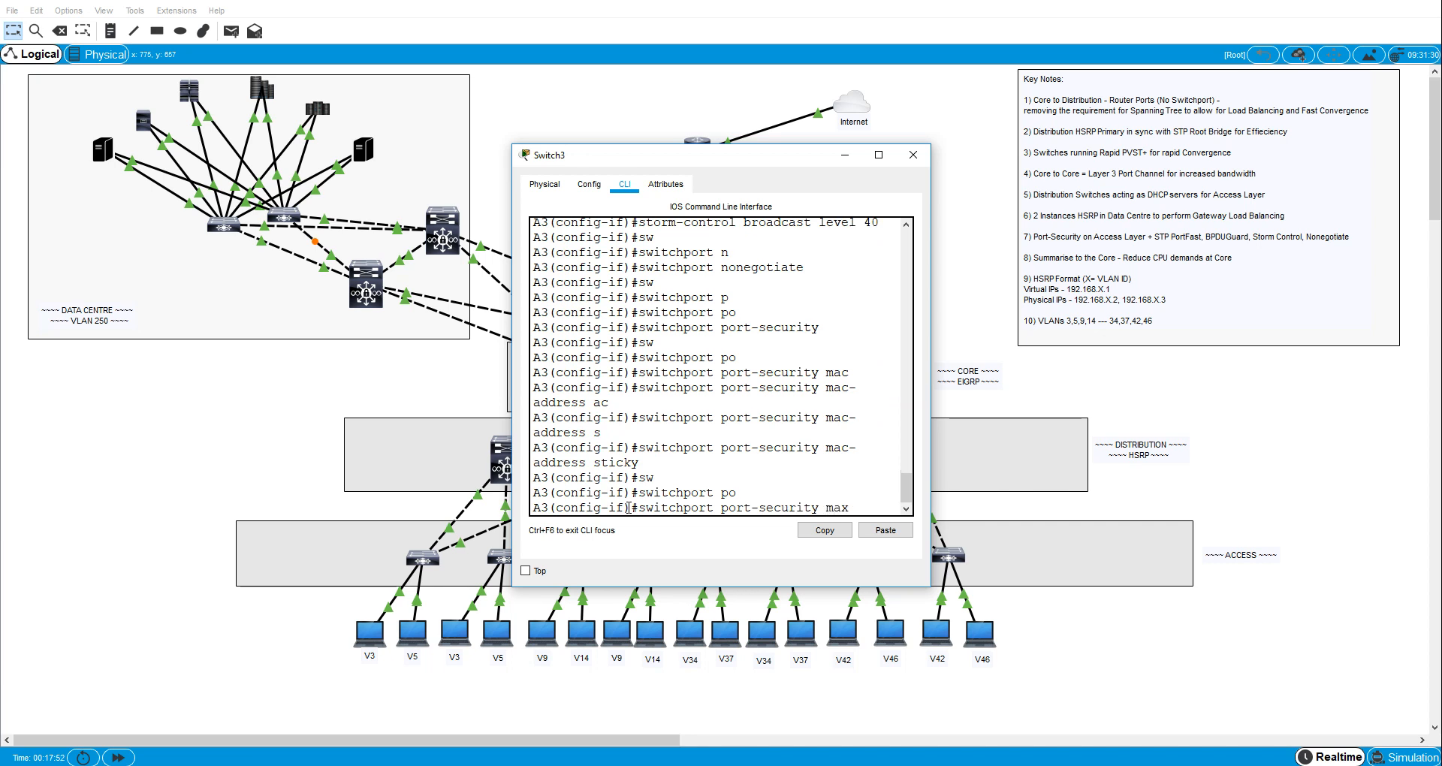
key(Tab)
text(2)
key(Return)
- Set the port-security violation mode on A3's interface fa0/6 to restrict
text(sw)
key(Tab)
text(p)
key(Tab)
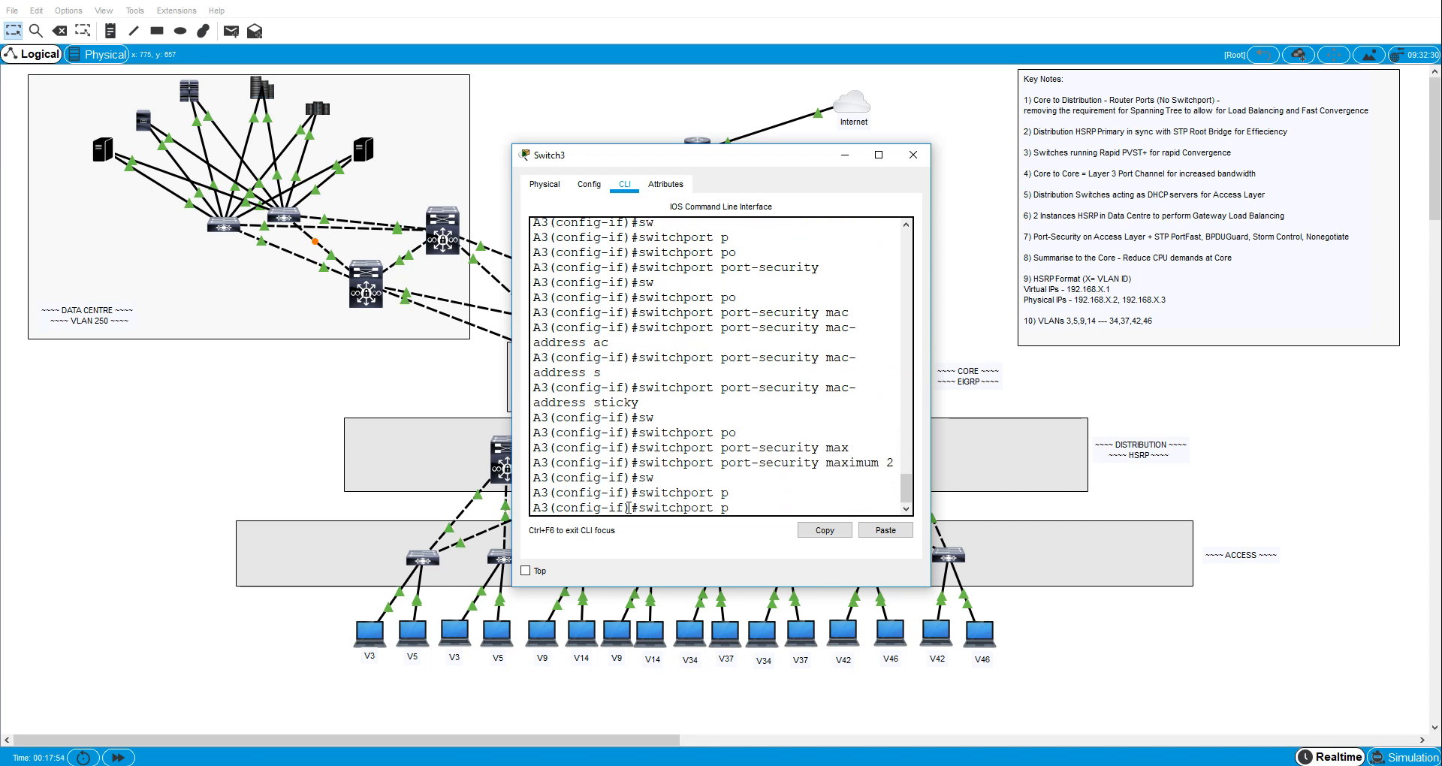
text(o)
key(Tab)
text(vi)
key(Tab)
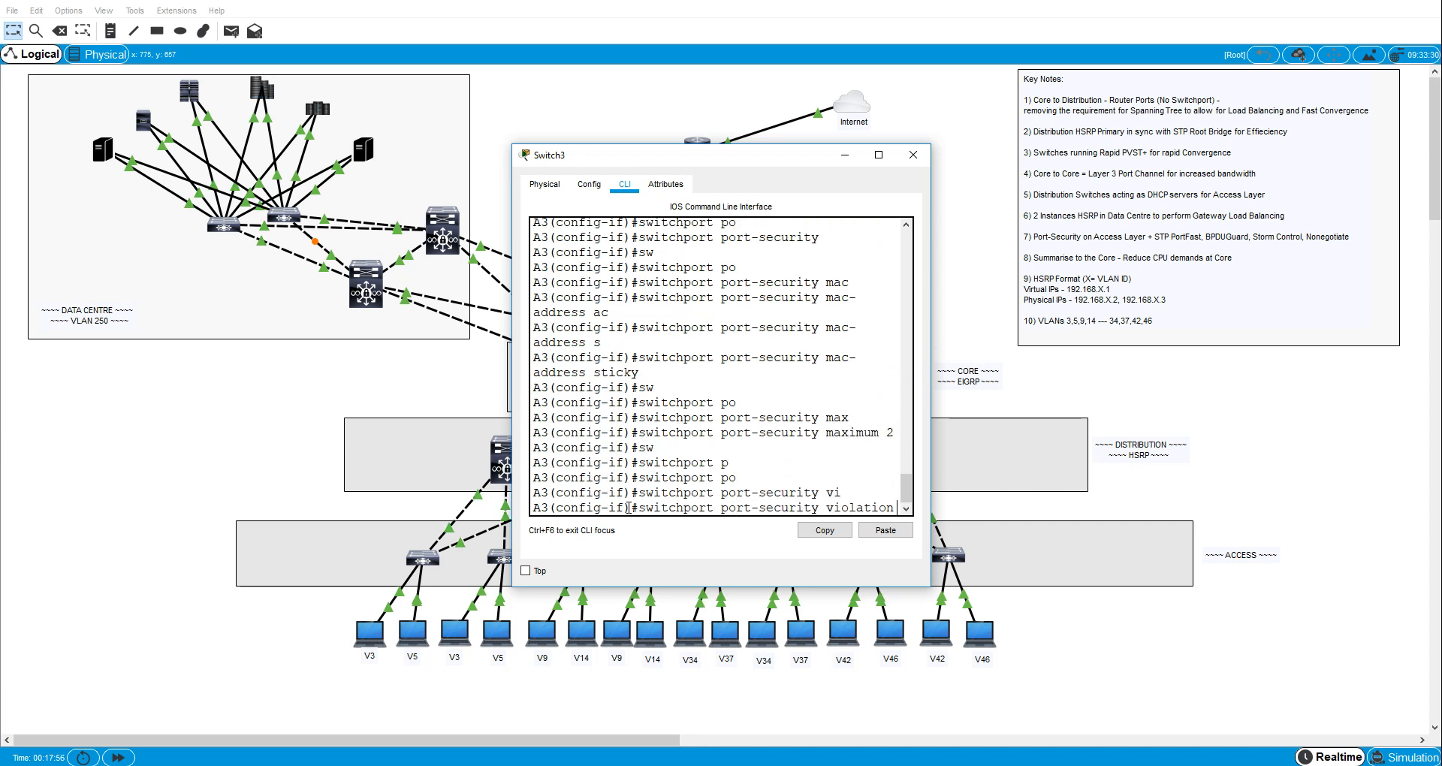
text(res)
key(Tab)
key(Return)
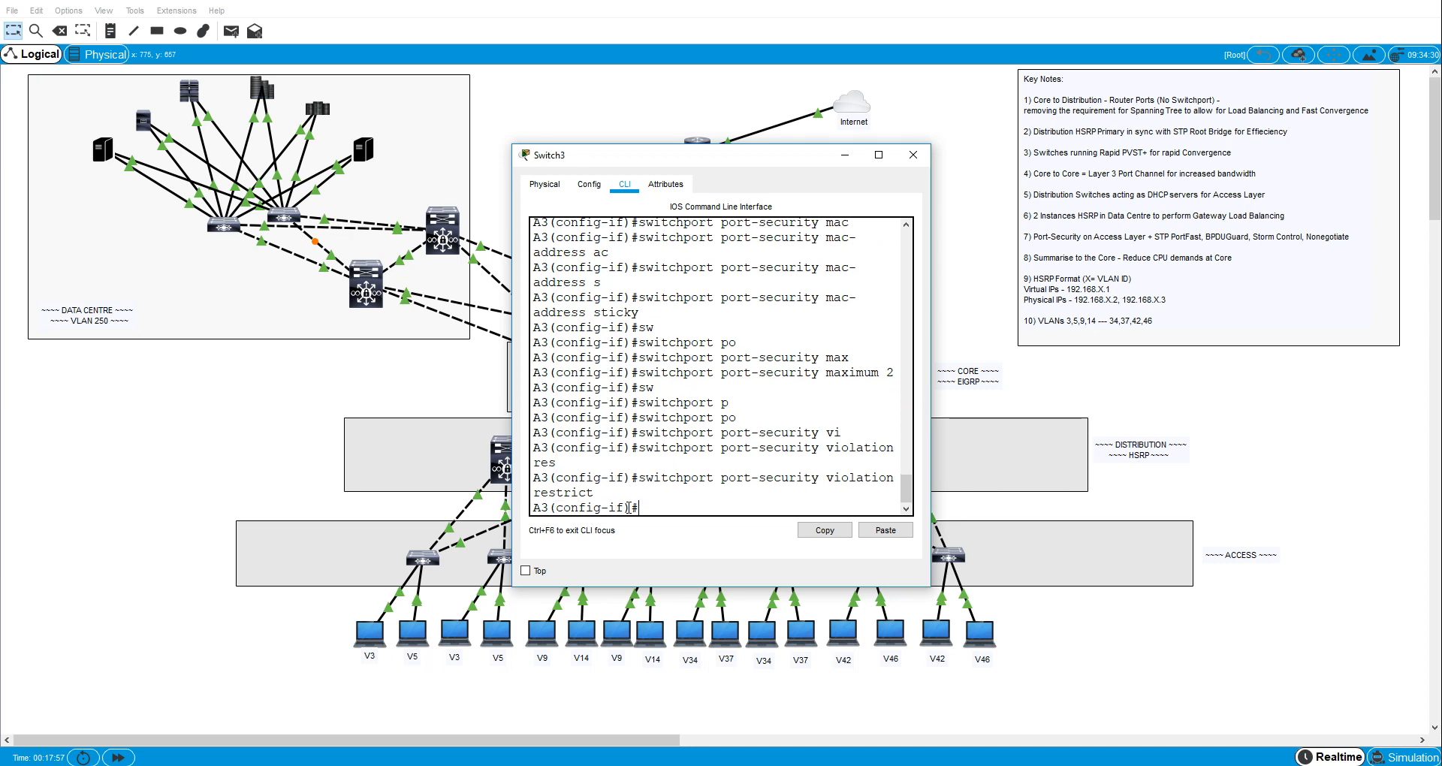
- Give A3's interface fa0/6 the description "To VLAN 9 host" and leave its interface configuration
text(desc)
key(Tab)
text(T)
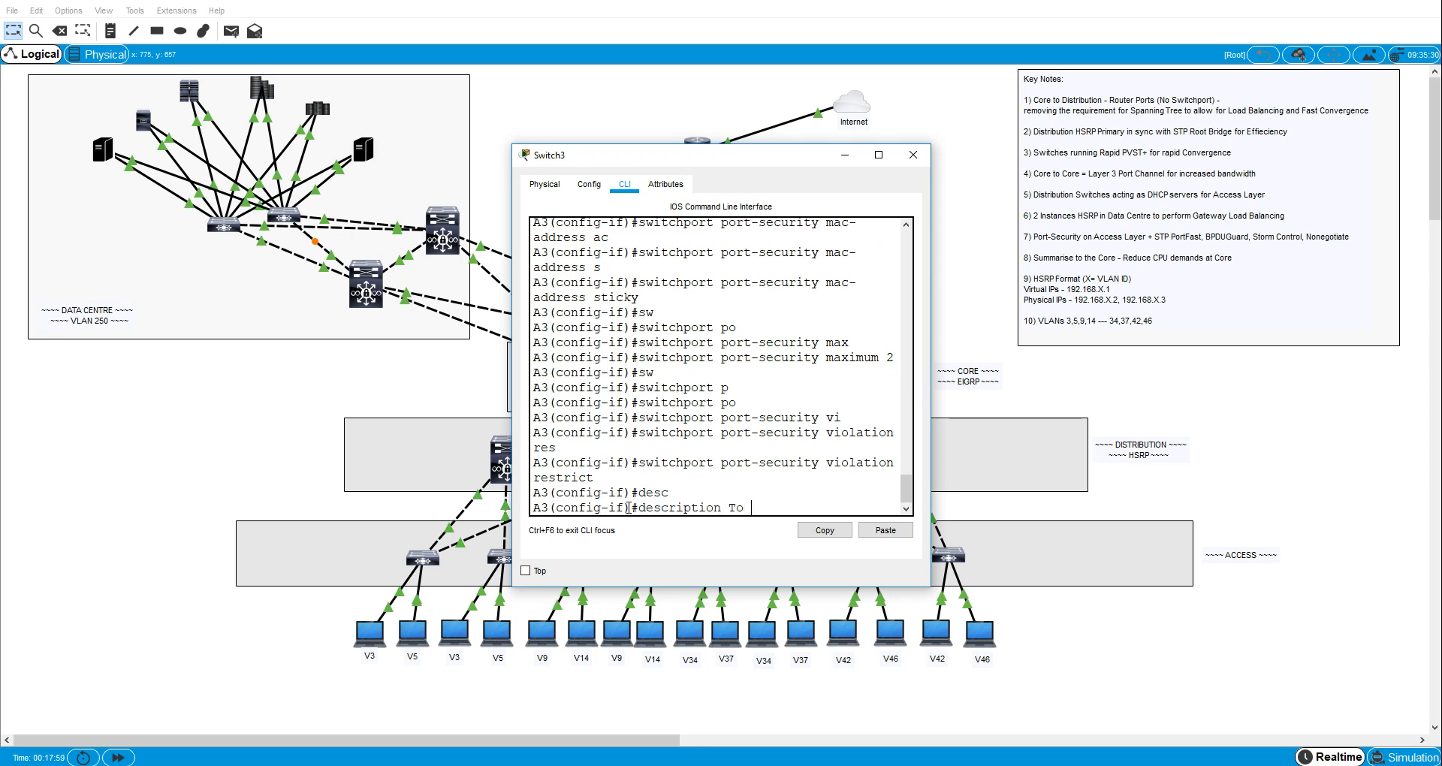
text(o VLAN 9 host)
key(Return)
text(ex)
key(Return)
- Enter interface fa0/5 on A3 and set its switchport mode to access
text(int)
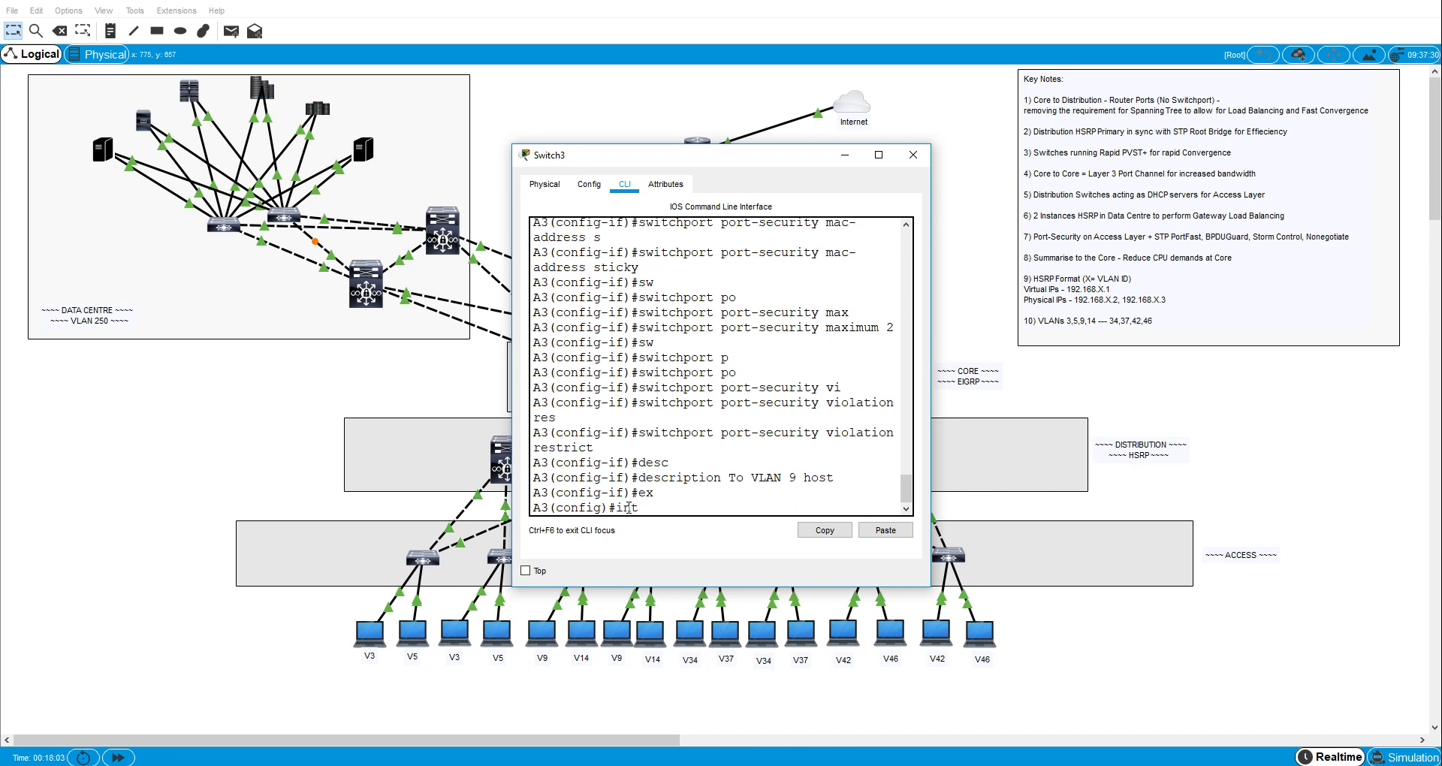
text( fa0/5)
key(Return)
text(sw)
key(Tab)
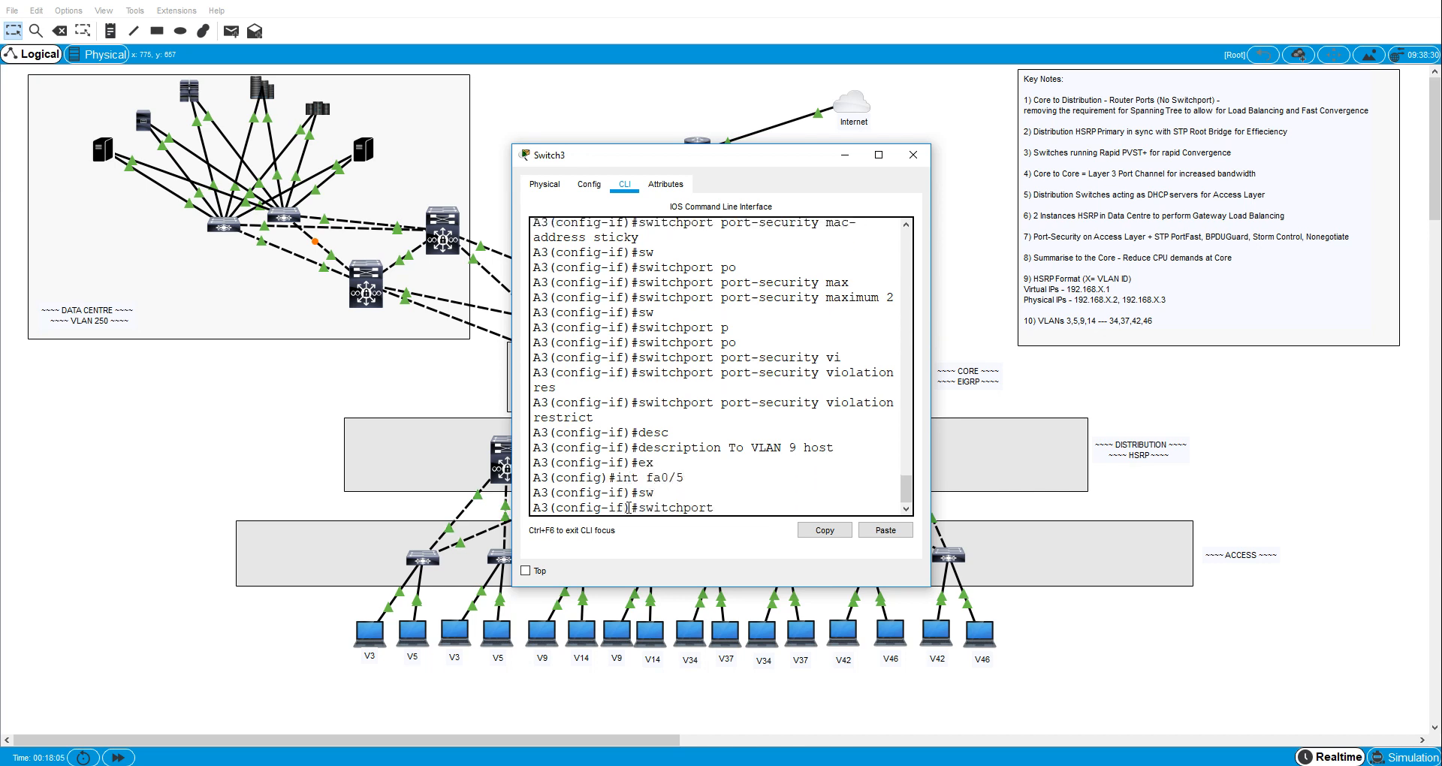
text(p)
key(Tab)
key(BackSpace)
text(m)
key(Tab)
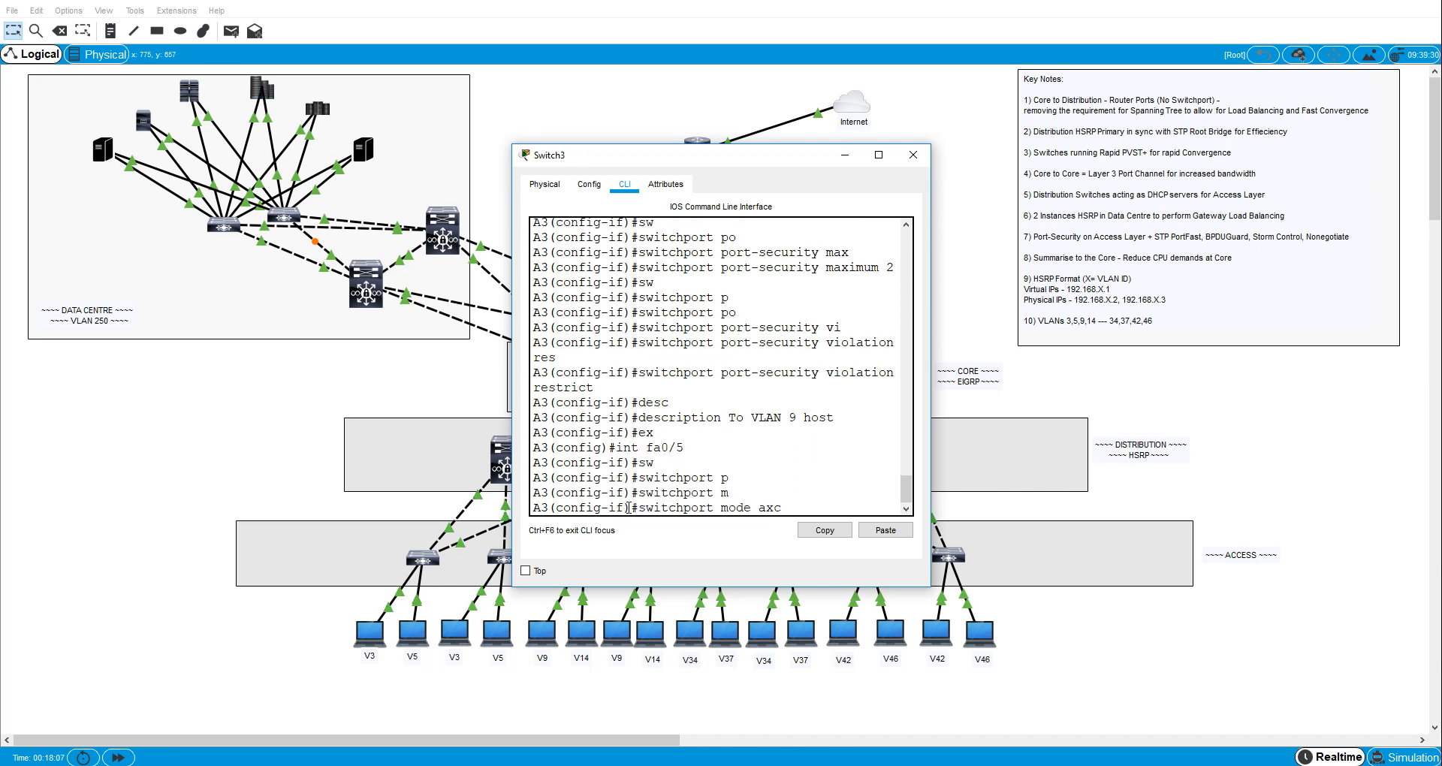
key(Tab)
key(BackSpace)
key(BackSpace)
text(c)
key(Tab)
key(Return)
- Assign A3's interface fa0/5 to access VLAN 14
text(sw)
key(Tab)
text(a)
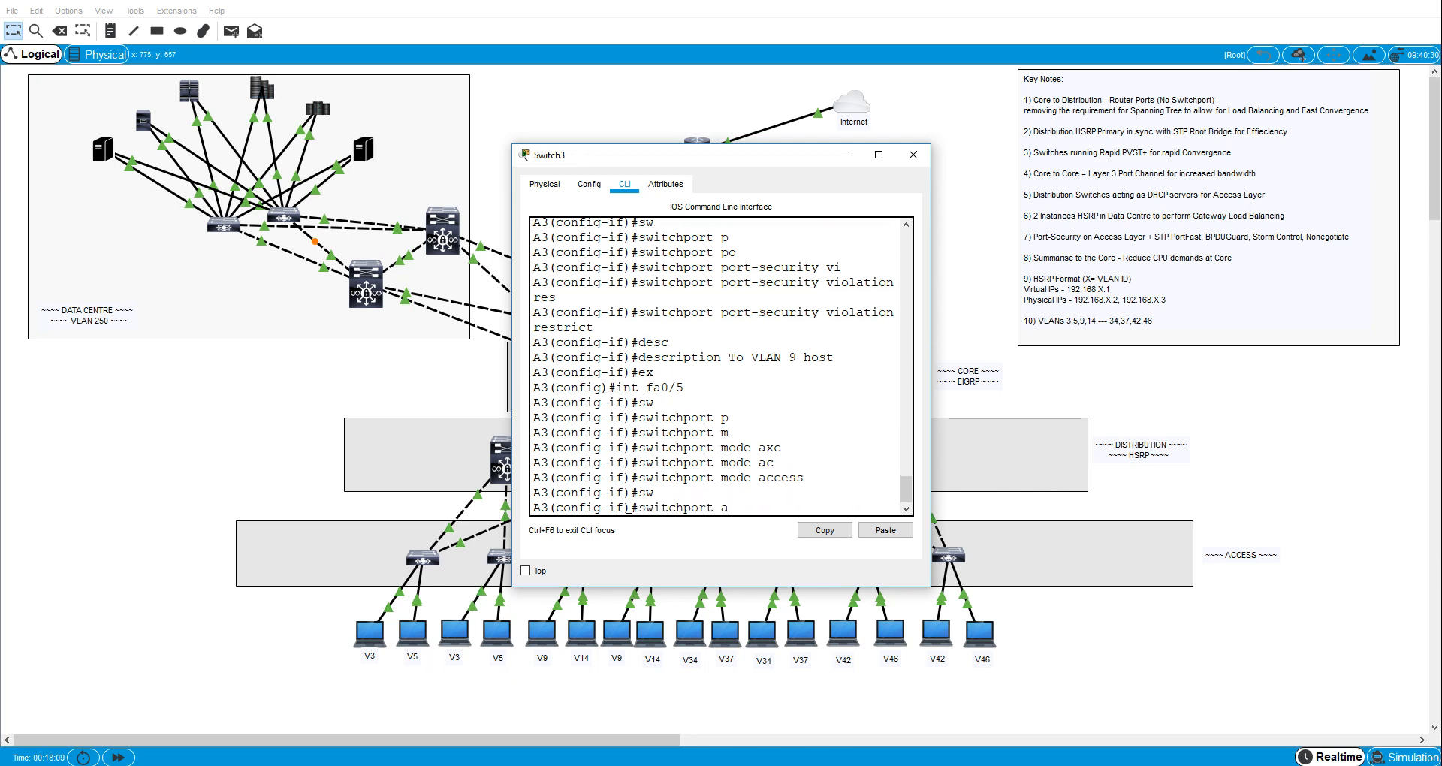
text(c)
key(Tab)
text(vl)
key(Tab)
text(14)
key(Return)
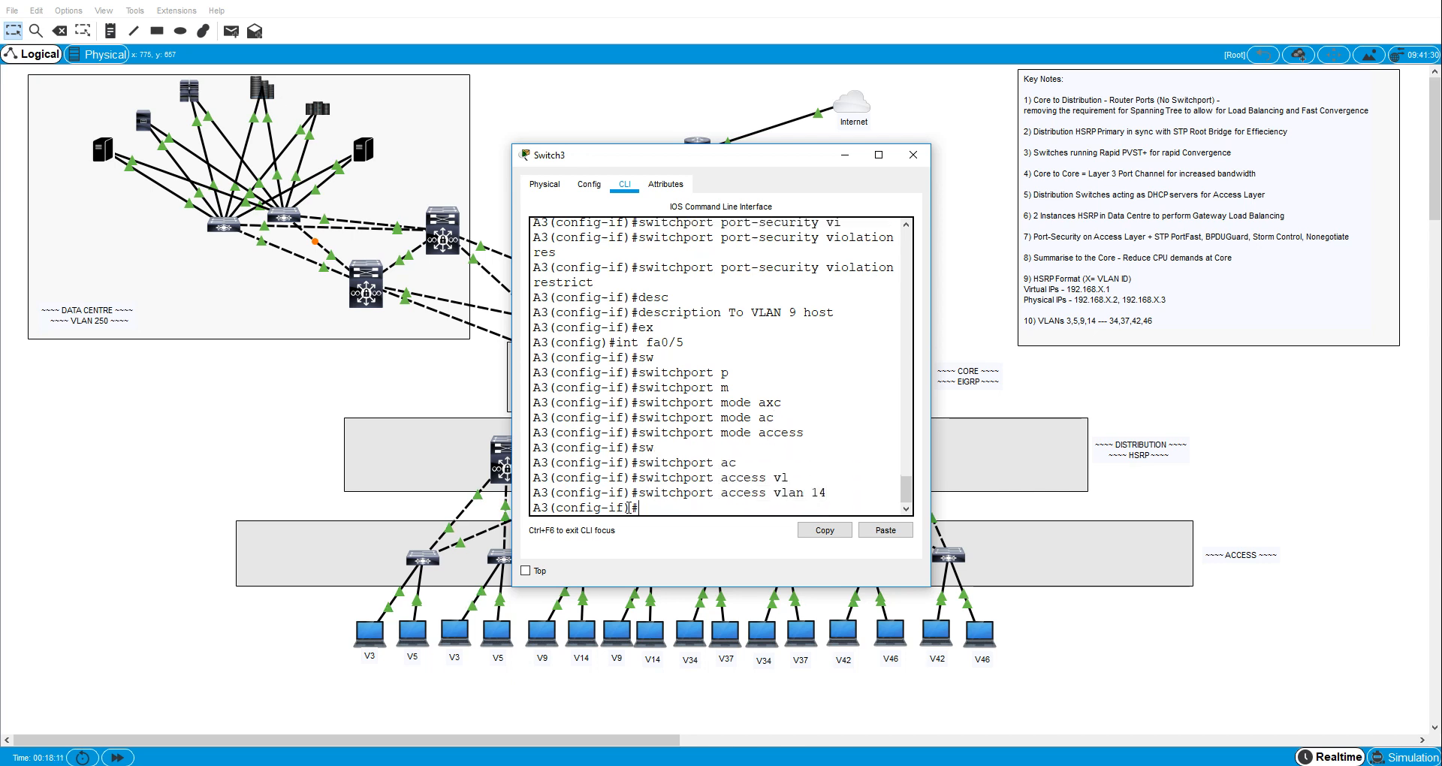
- Enable spanning-tree PortFast on A3's interface fa0/5
text(sw)
key(BackSpace)
text(p)
key(Tab)
text(a)
key(Tab)
text([)
key(Tab)
key(BackSpace)
text(p)
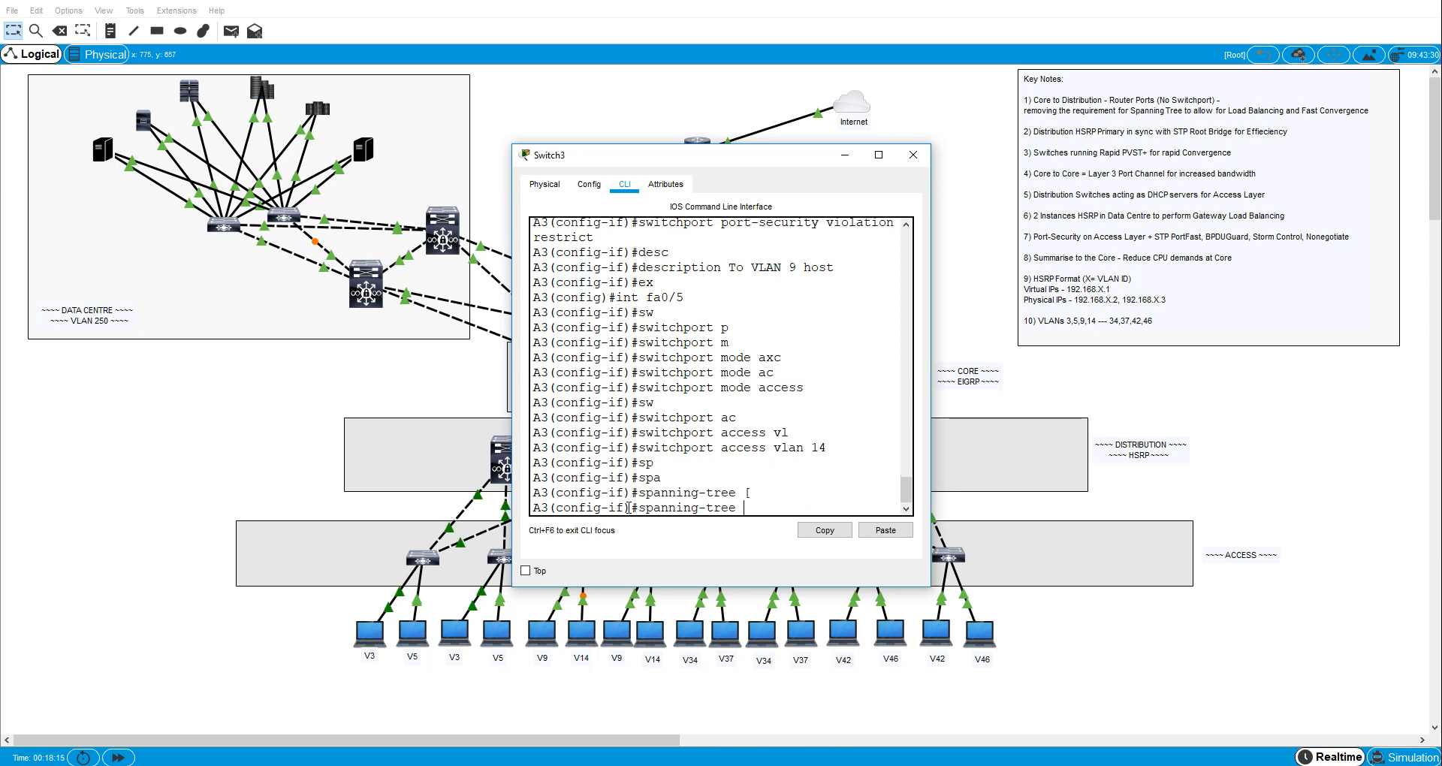
- Enable spanning-tree BPDU guard on A3's interface fa0/5
key(Tab)
text(ortfast)
key(Return)
text(sw)
key(Tab)
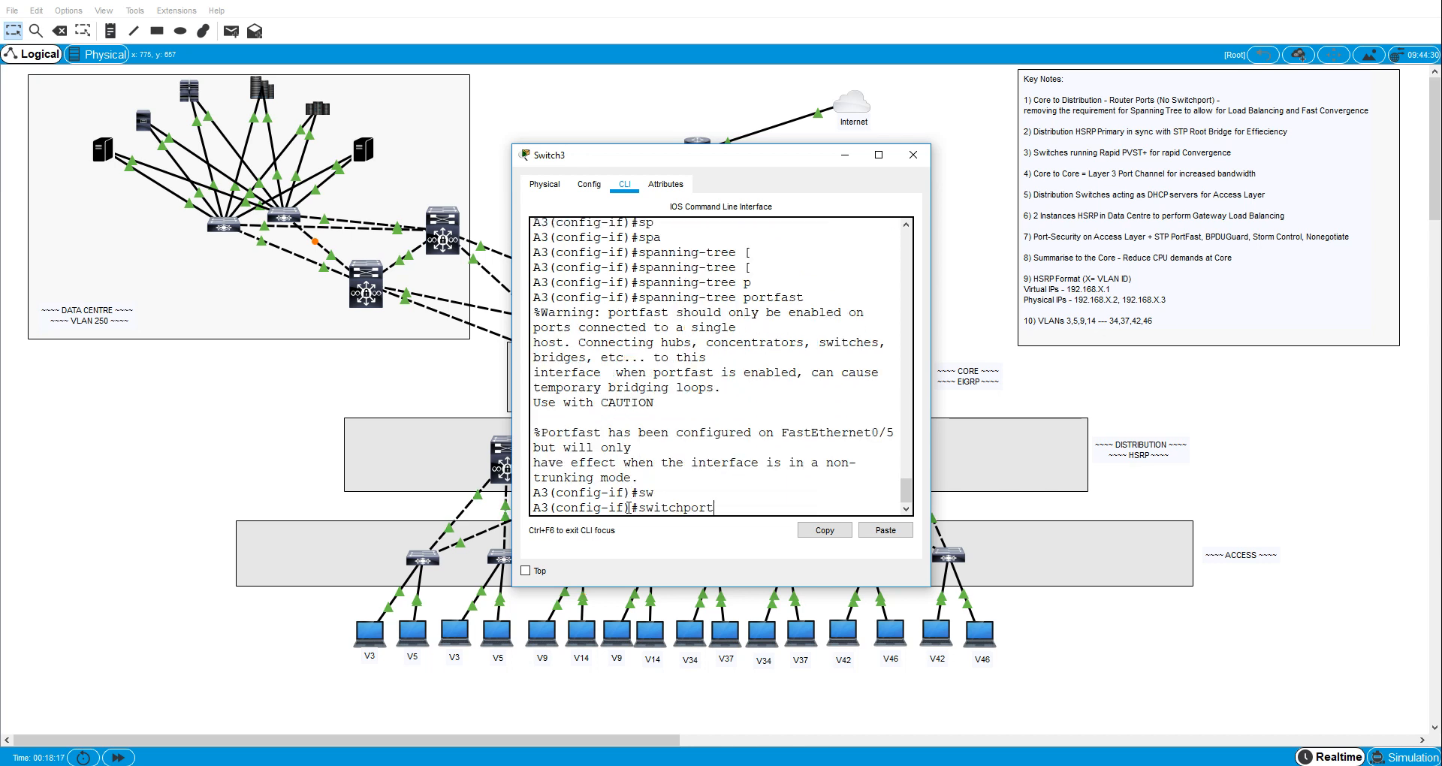
text(pan)
key(Tab)
text(b)
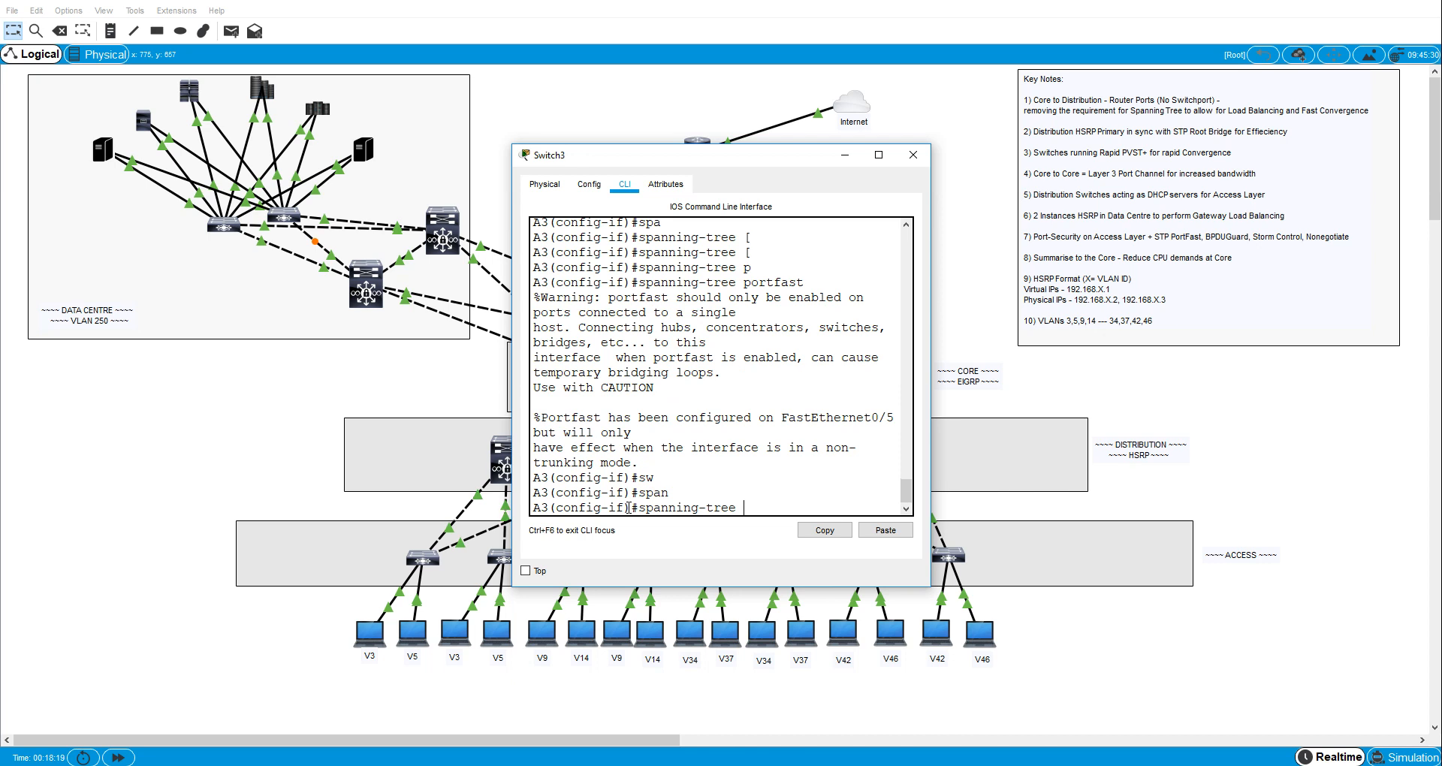
key(Tab)
text(e)
key(Tab)
key(Return)
- Set the broadcast storm-control level on A3's interface fa0/5 to 40
text(stor)
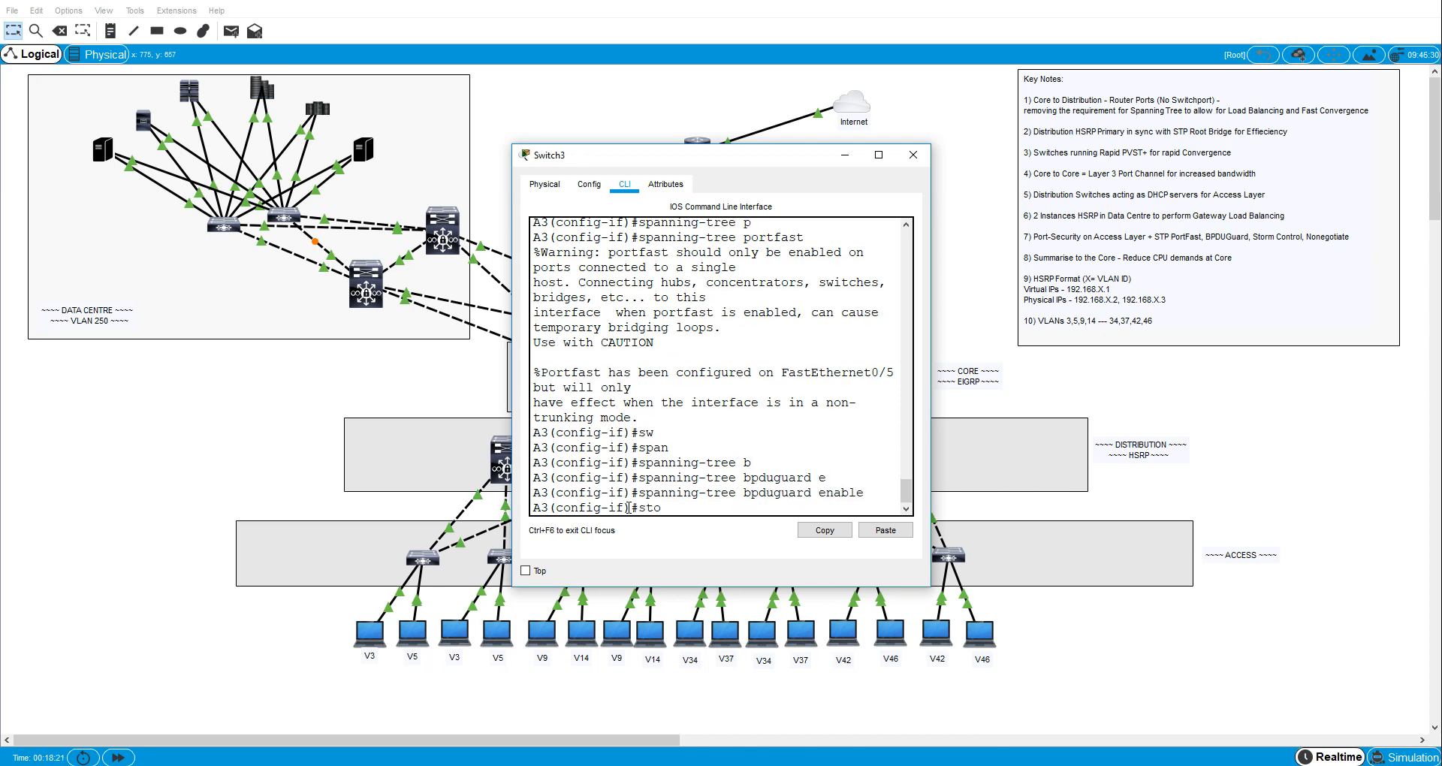
key(Tab)
text(b)
key(Tab)
text(l)
key(Tab)
text(40)
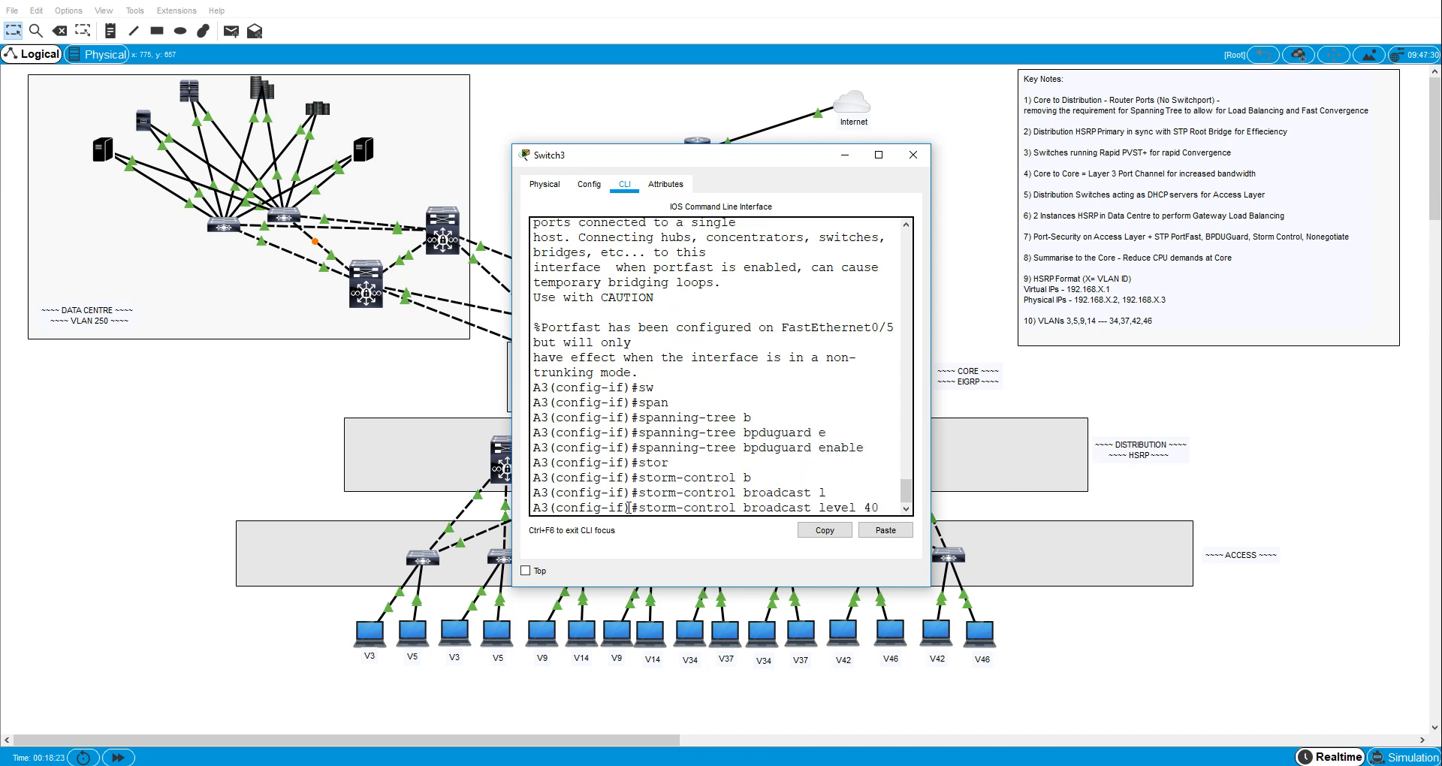
key(Return)
- Disable trunk negotiation on A3's interface fa0/5 with switchport nonegotiate
text(sw)
key(Tab)
text(n)
key(Tab)
key(Return)
- Enable switchport port security on A3's interface fa0/5
text(swqi)
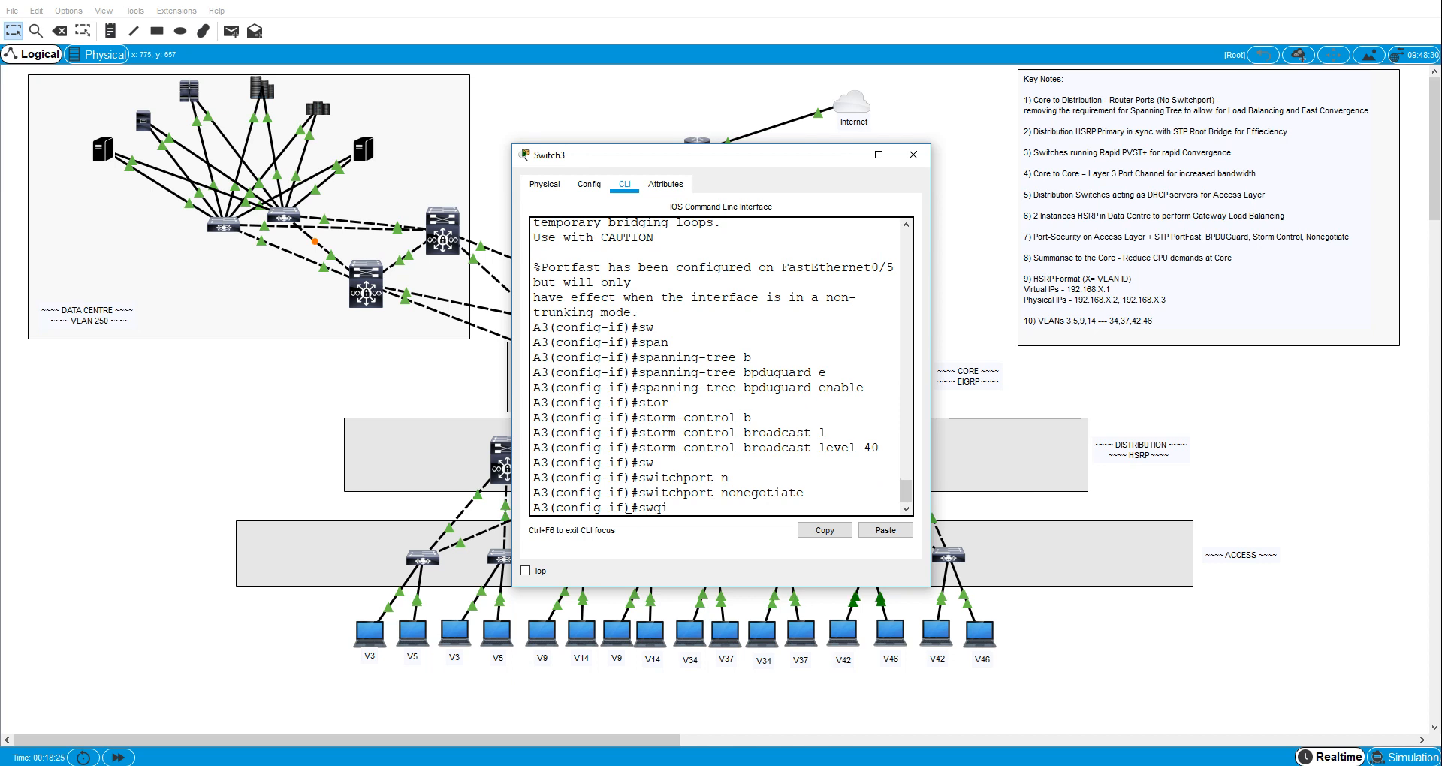
key(BackSpace)
text(i)
key(Tab)
text(po)
key(Tab)
key(Return)
- Enable sticky MAC address learning for port security on A3's interface fa0/5
text(sw)
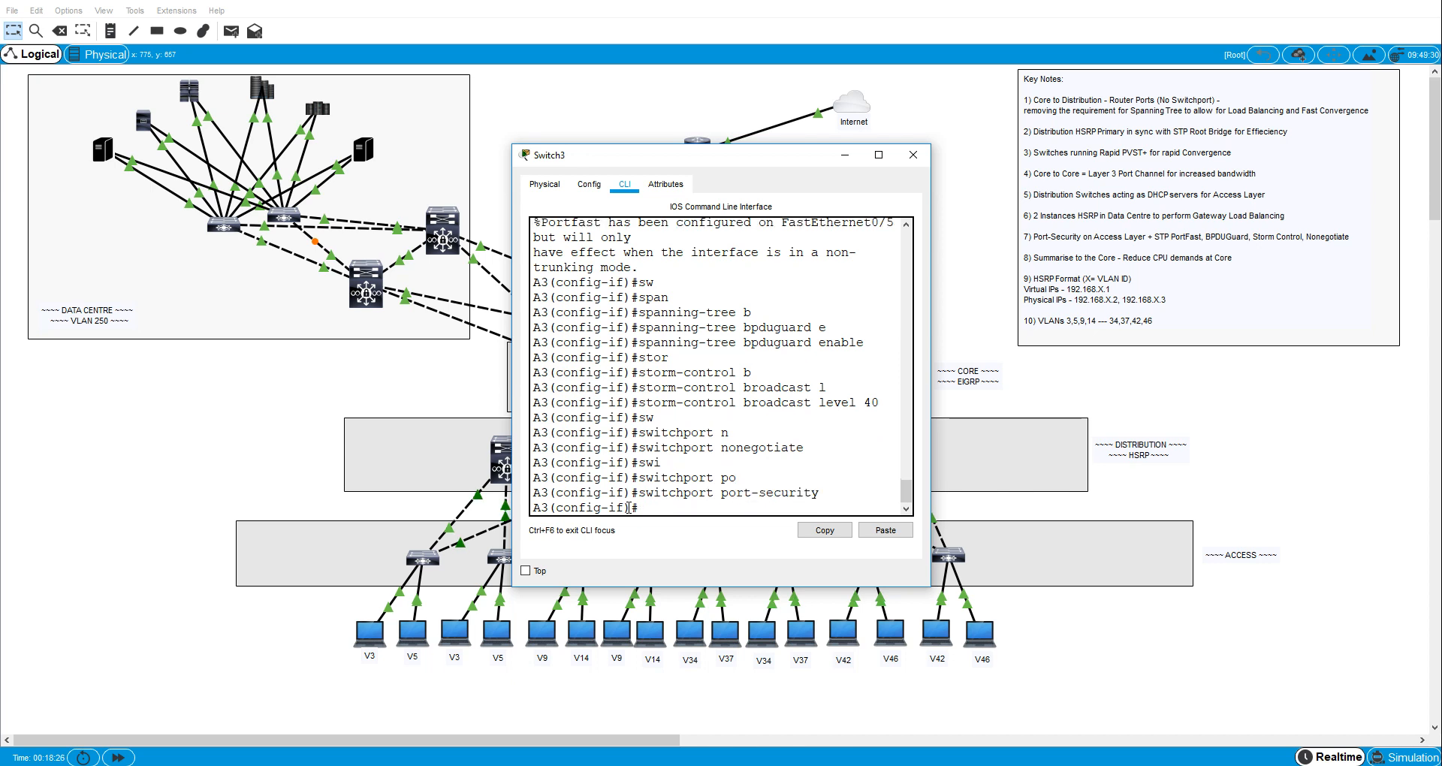
key(Tab)
text(po)
key(Tab)
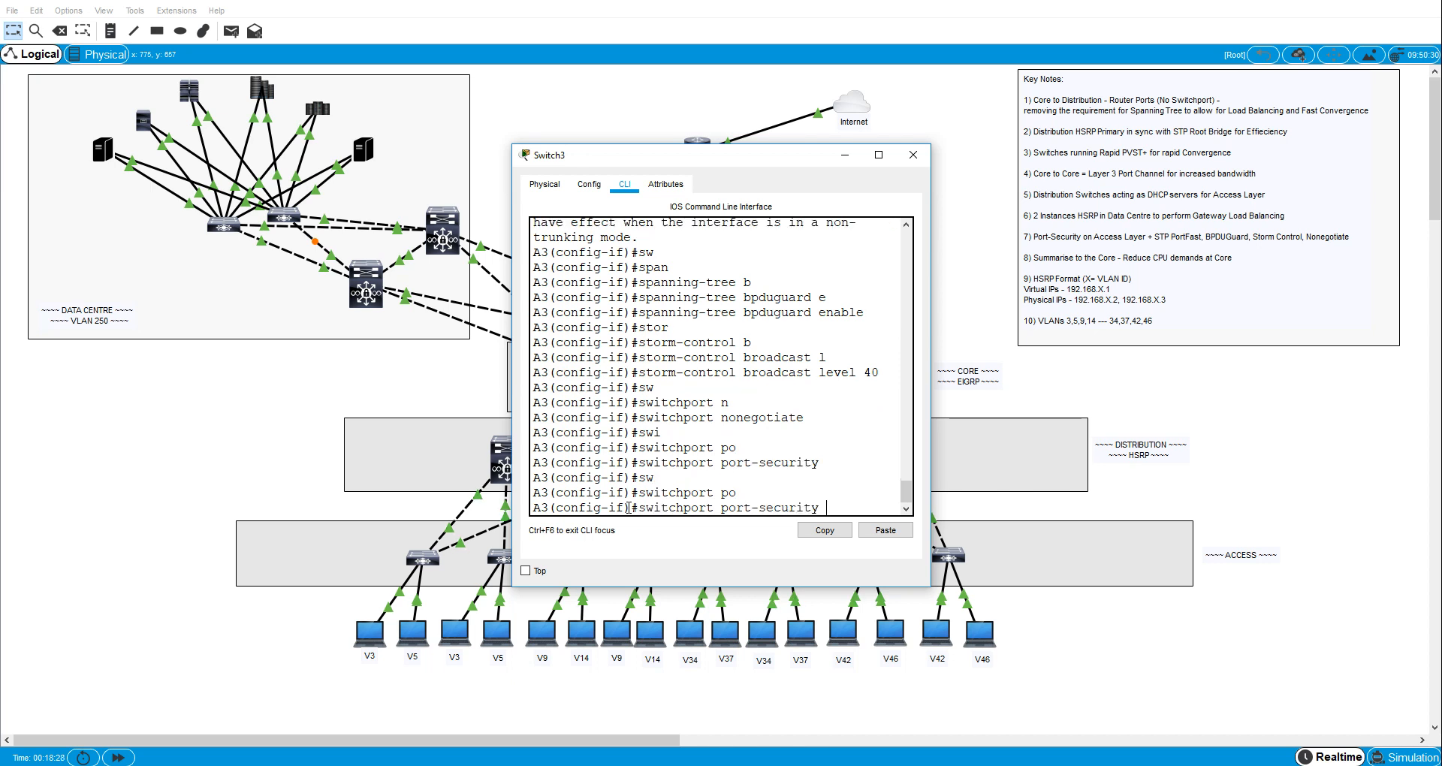
text(mac)
key(Tab)
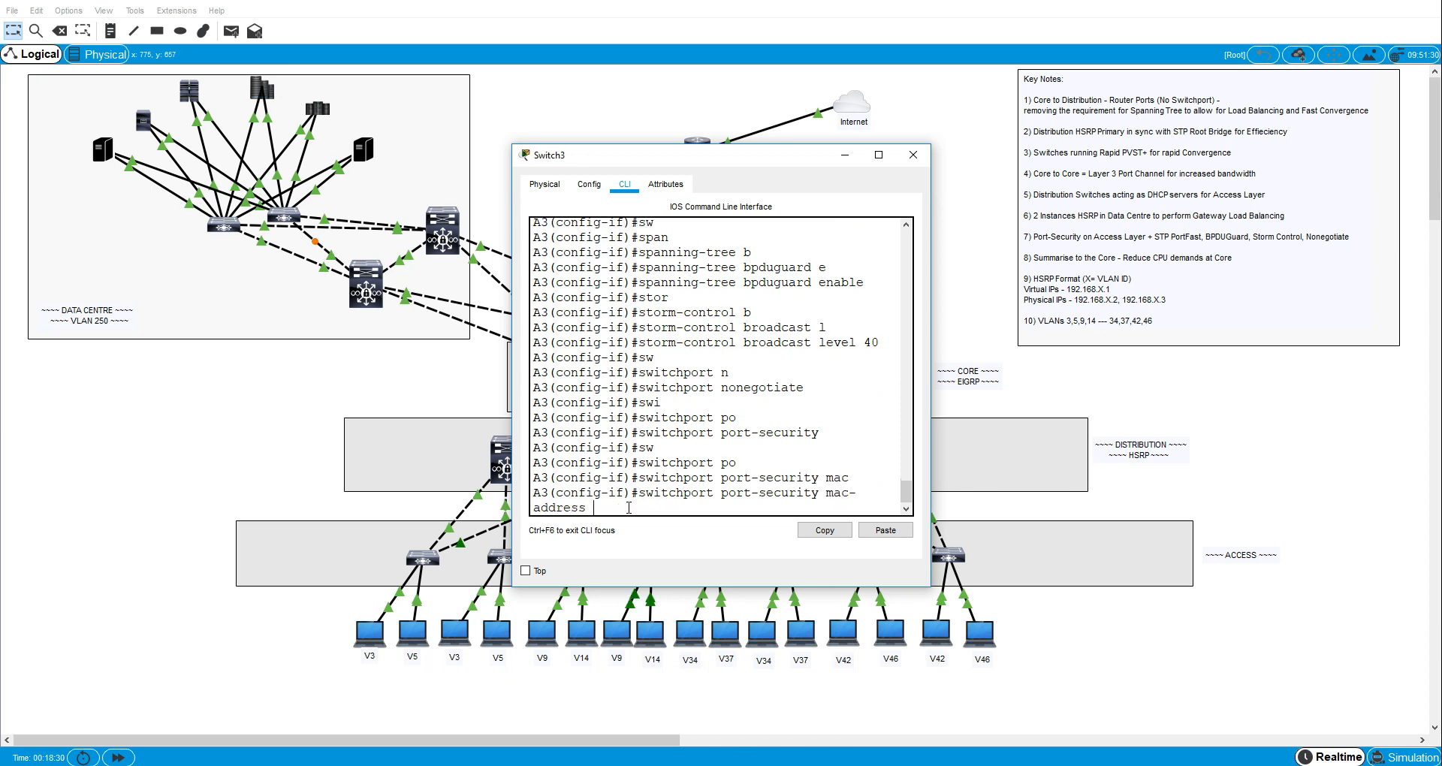
text(st)
key(Tab)
key(Return)
- Set the port-security maximum on A3's interface fa0/5 to 2 MAC addresses
text(sw)
key(Tab)
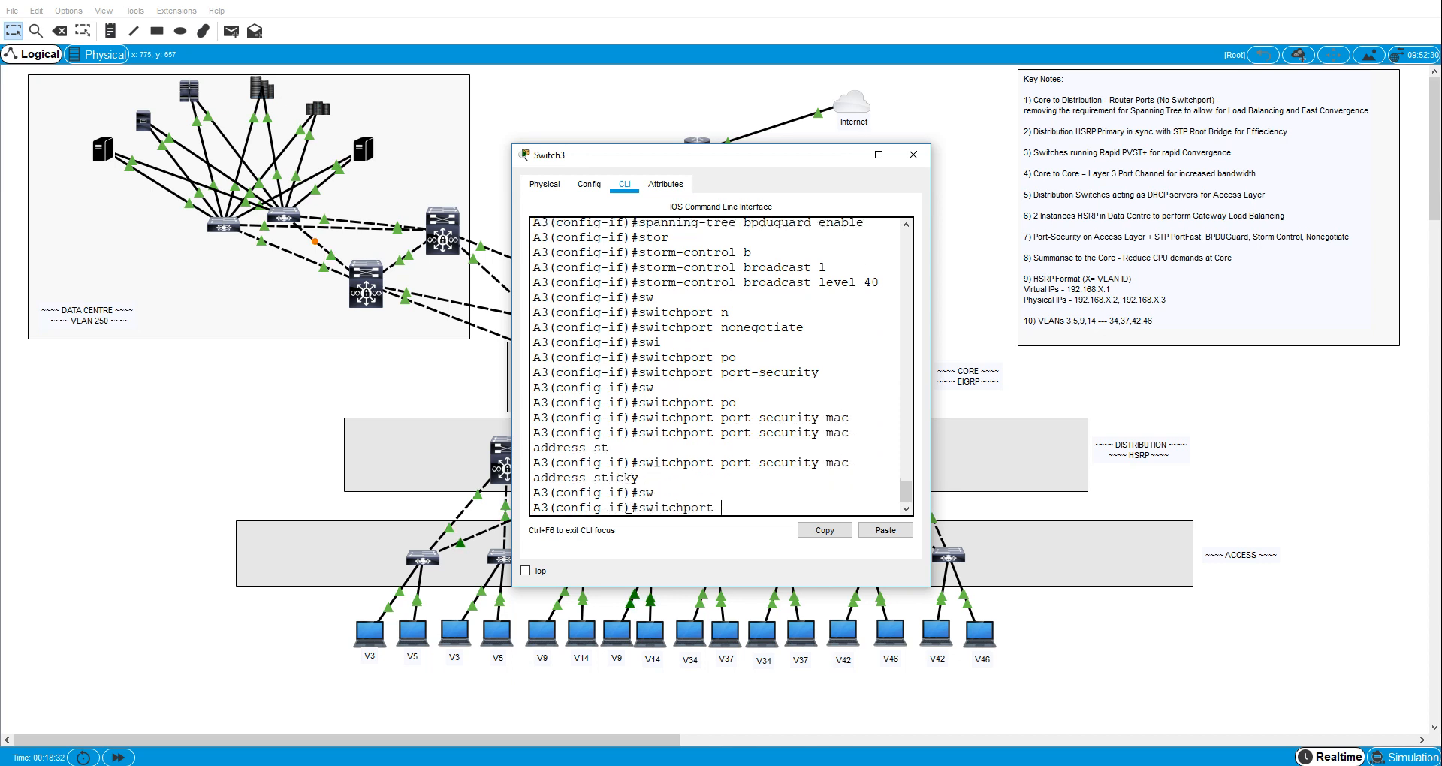
text(po)
key(Tab)
text(max)
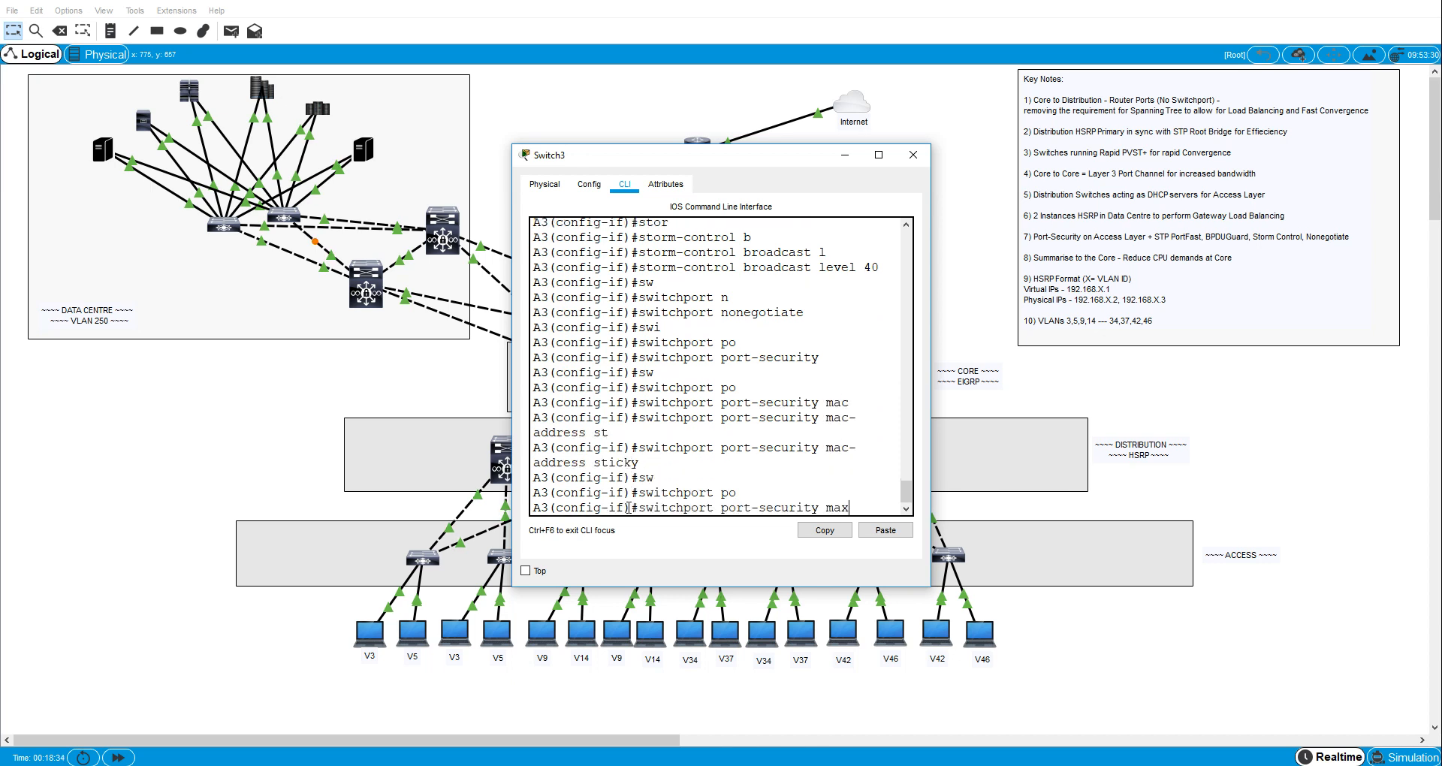
key(Tab)
text(2)
key(Return)
- Set the port-security violation mode on A3's interface fa0/5 to restrict
text(sw)
key(Tab)
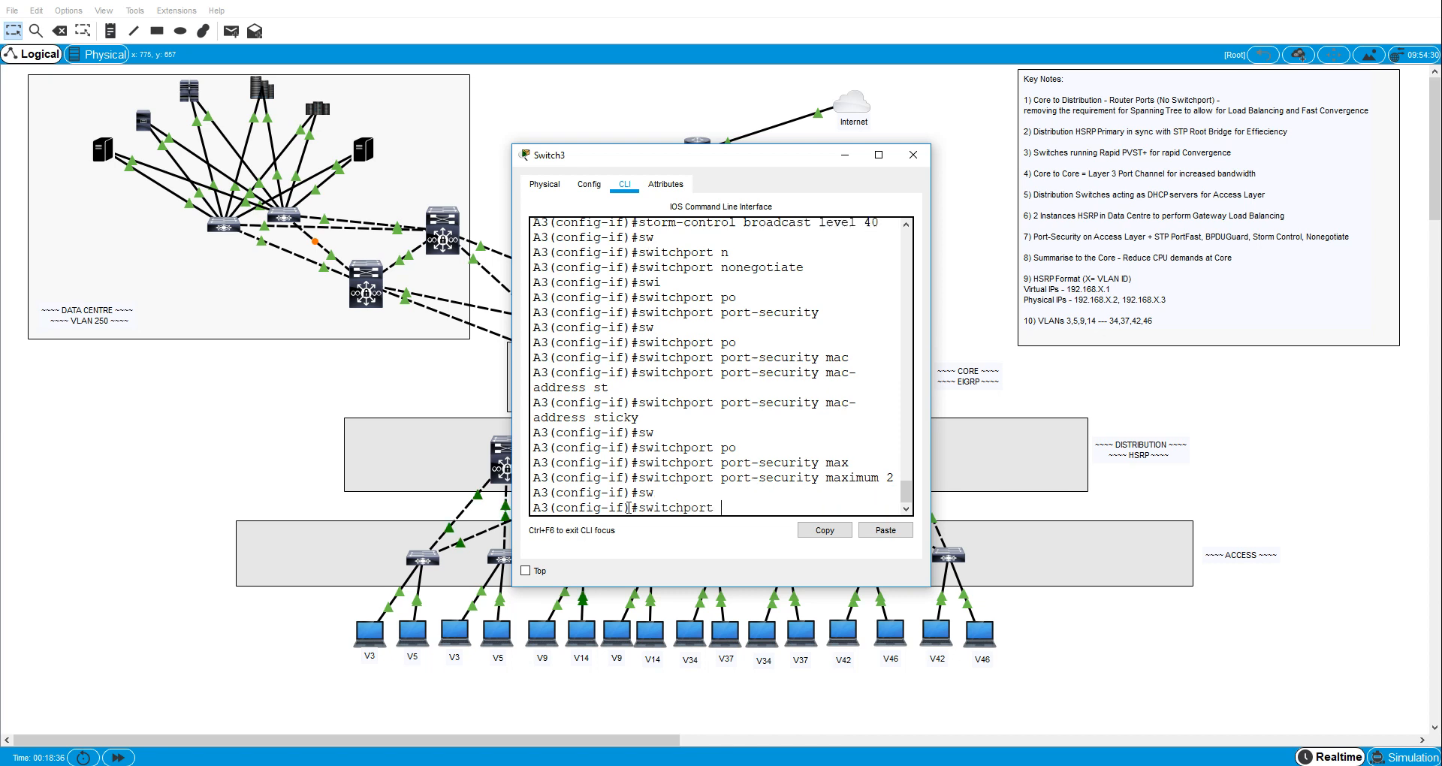
text(P)
key(Tab)
text(O)
key(Tab)
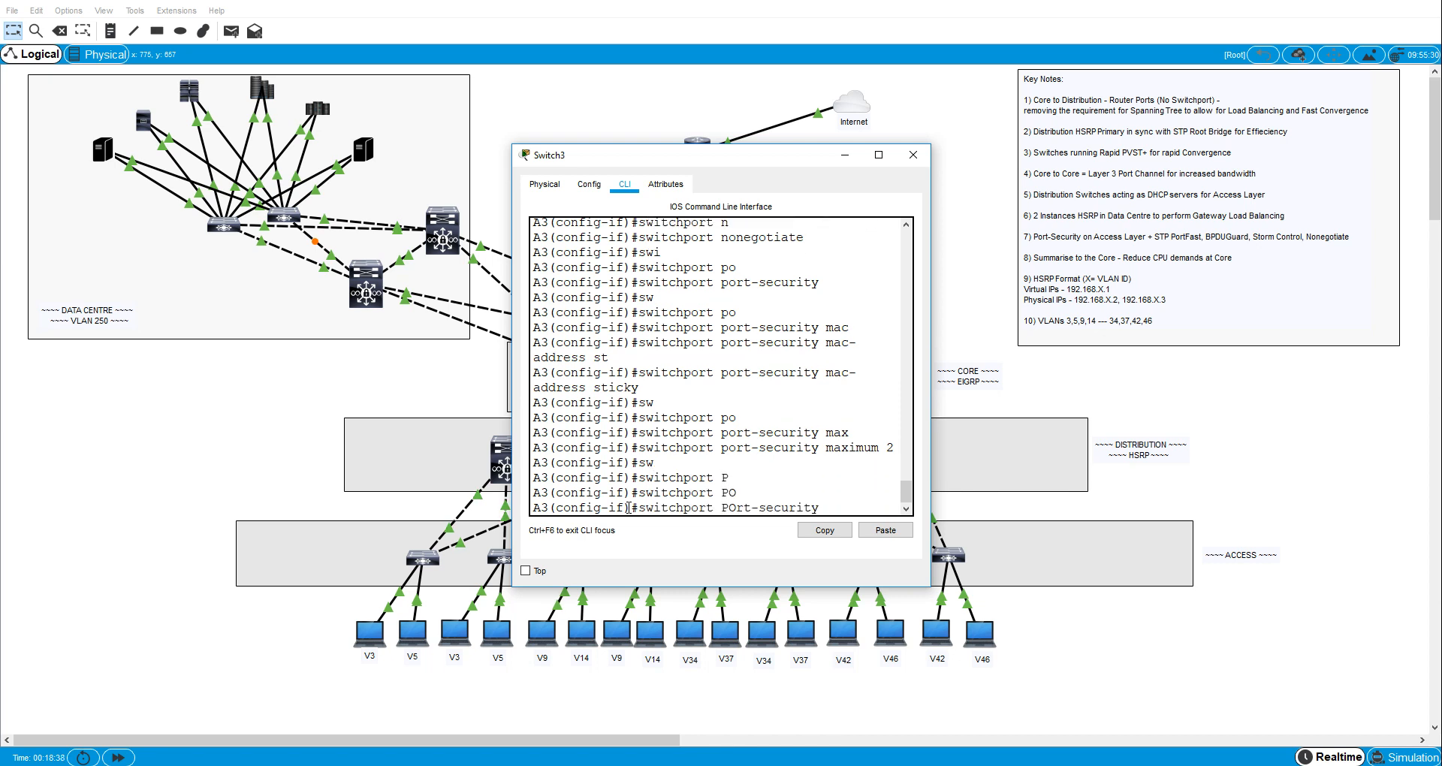
text(VIO)
key(Tab)
text(RES)
key(Tab)
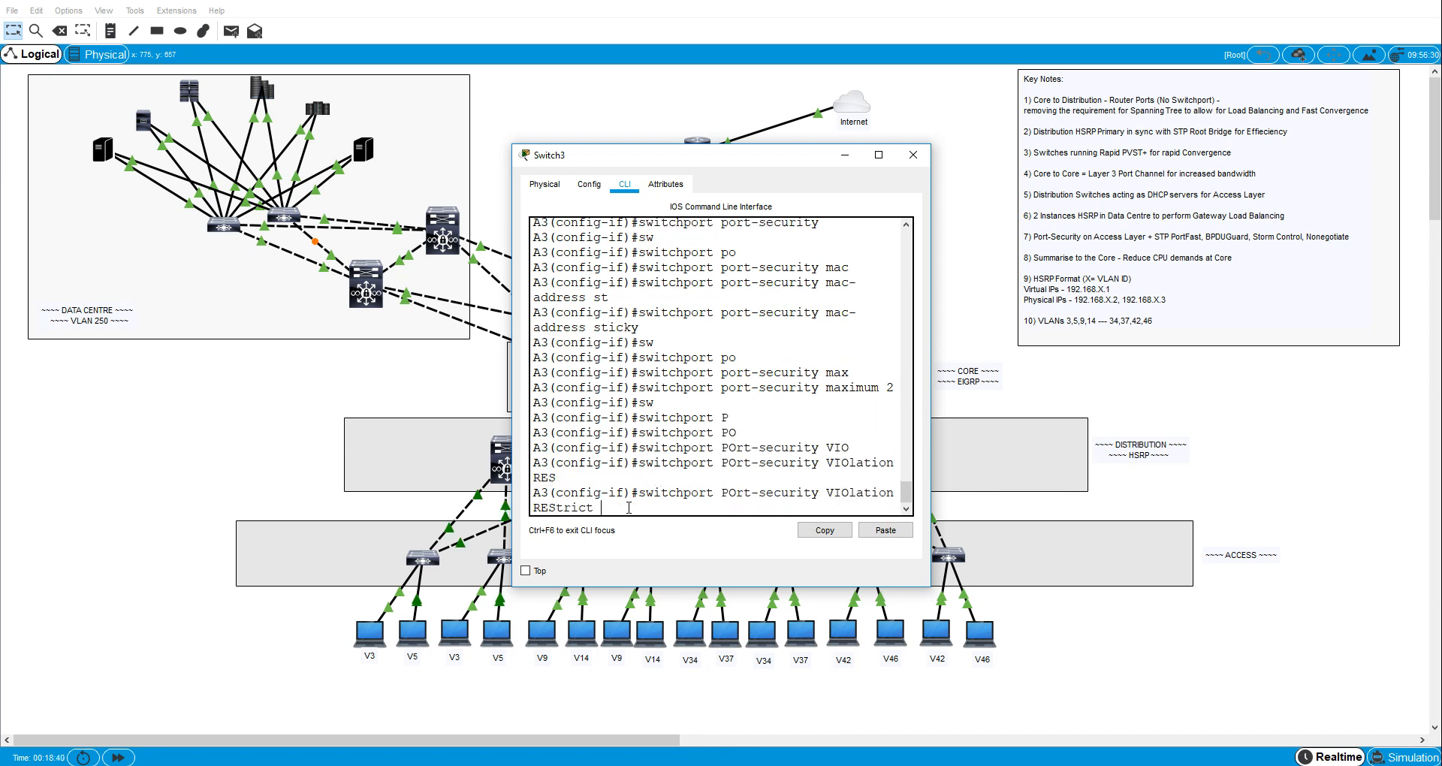
key(Return)
- Give A3's interface fa0/5 the description "to VLAN14 host" and return to privileged EXEC mode
text(DESC)
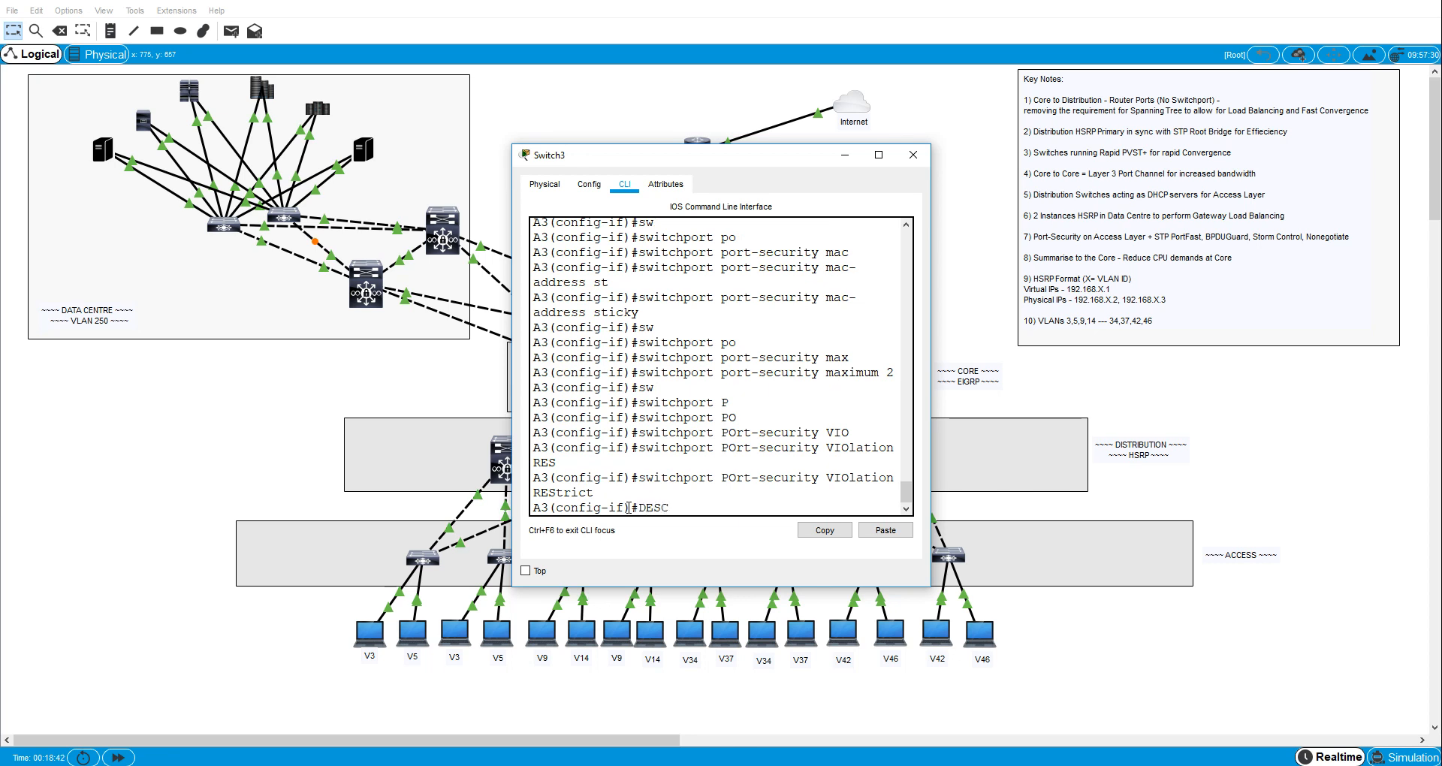
key(Tab)
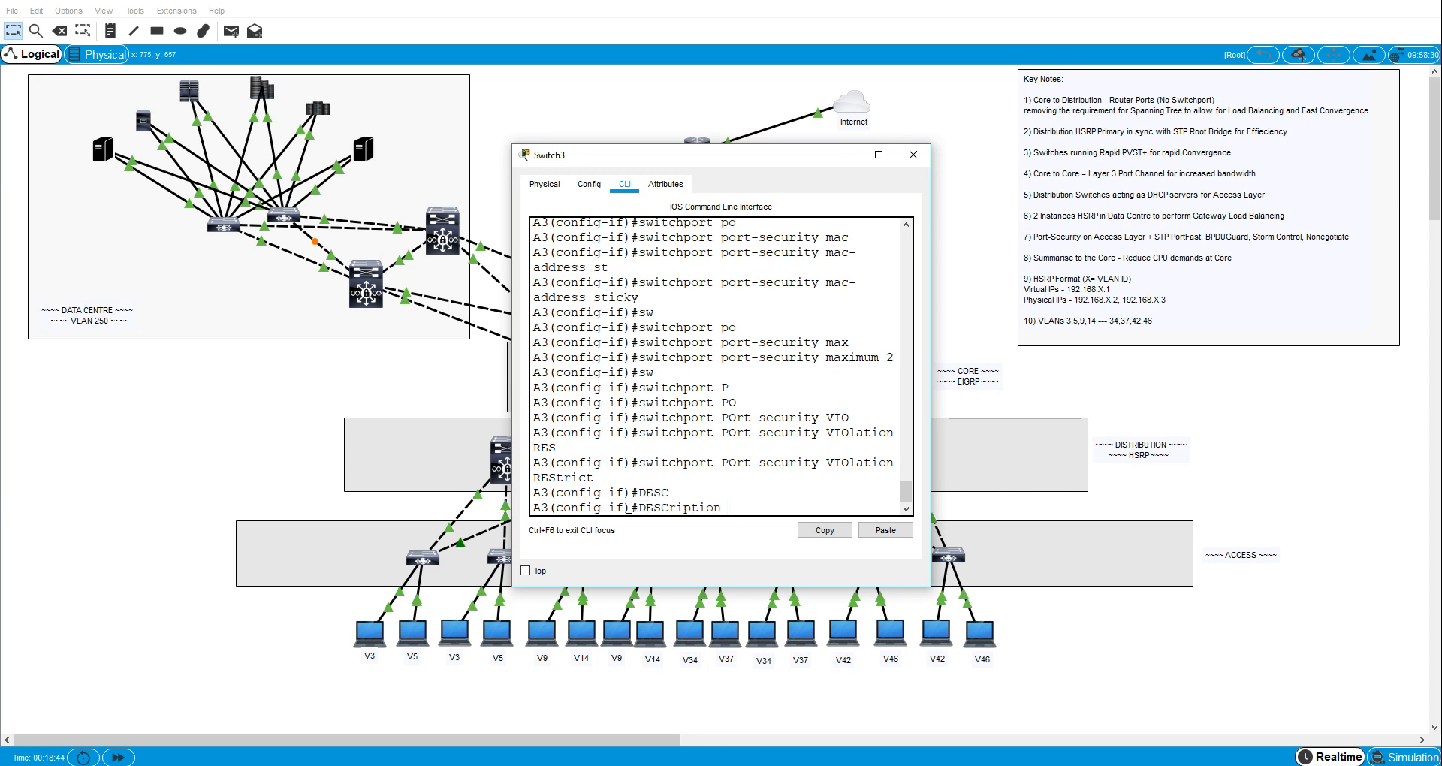
text(to B)
text(VLAN)
text(1)
text(4 host)
key(Return)
key(ctrl+z)
- Show A3's running configuration, review the settings of interfaces fa0/5 and fa0/6, and close the switch's window
text(sh rub)
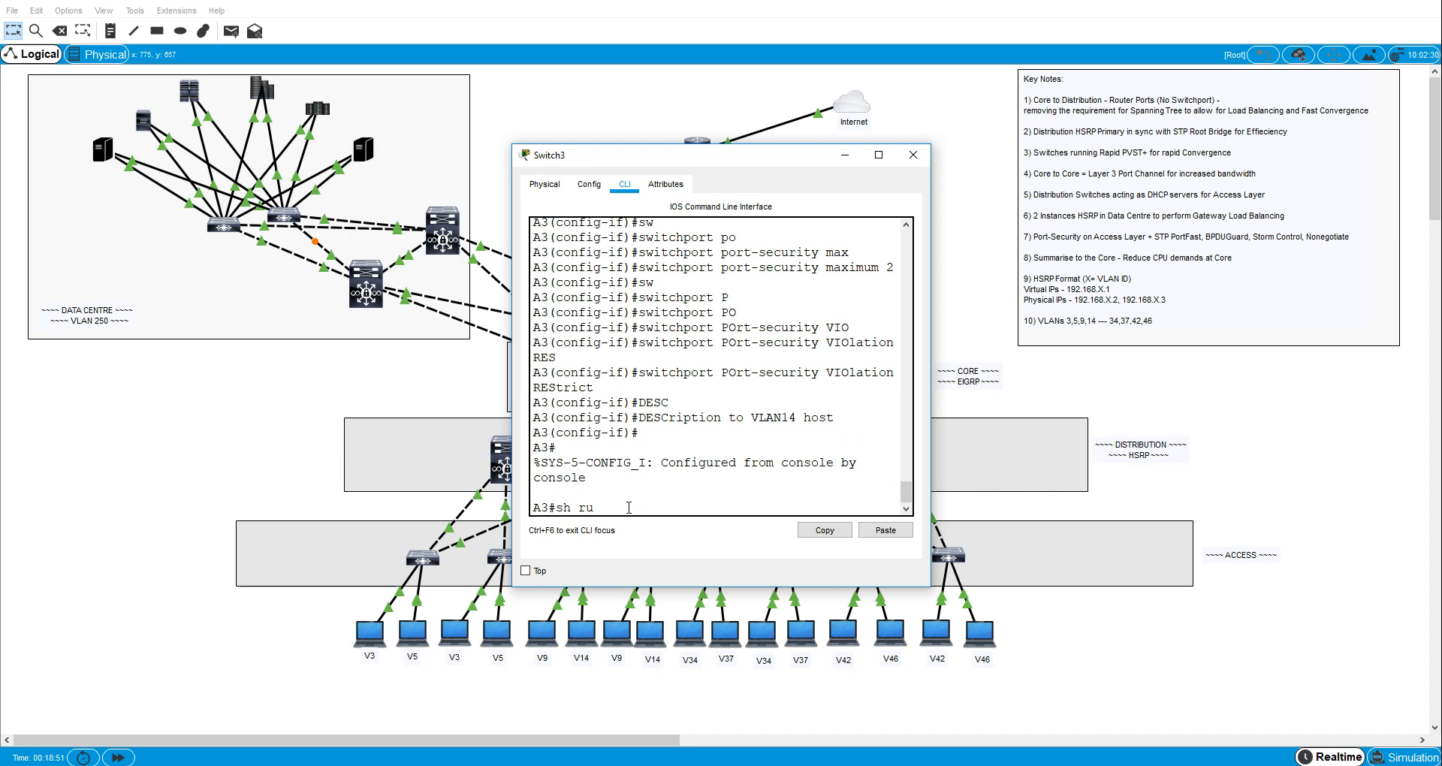
key(Return)
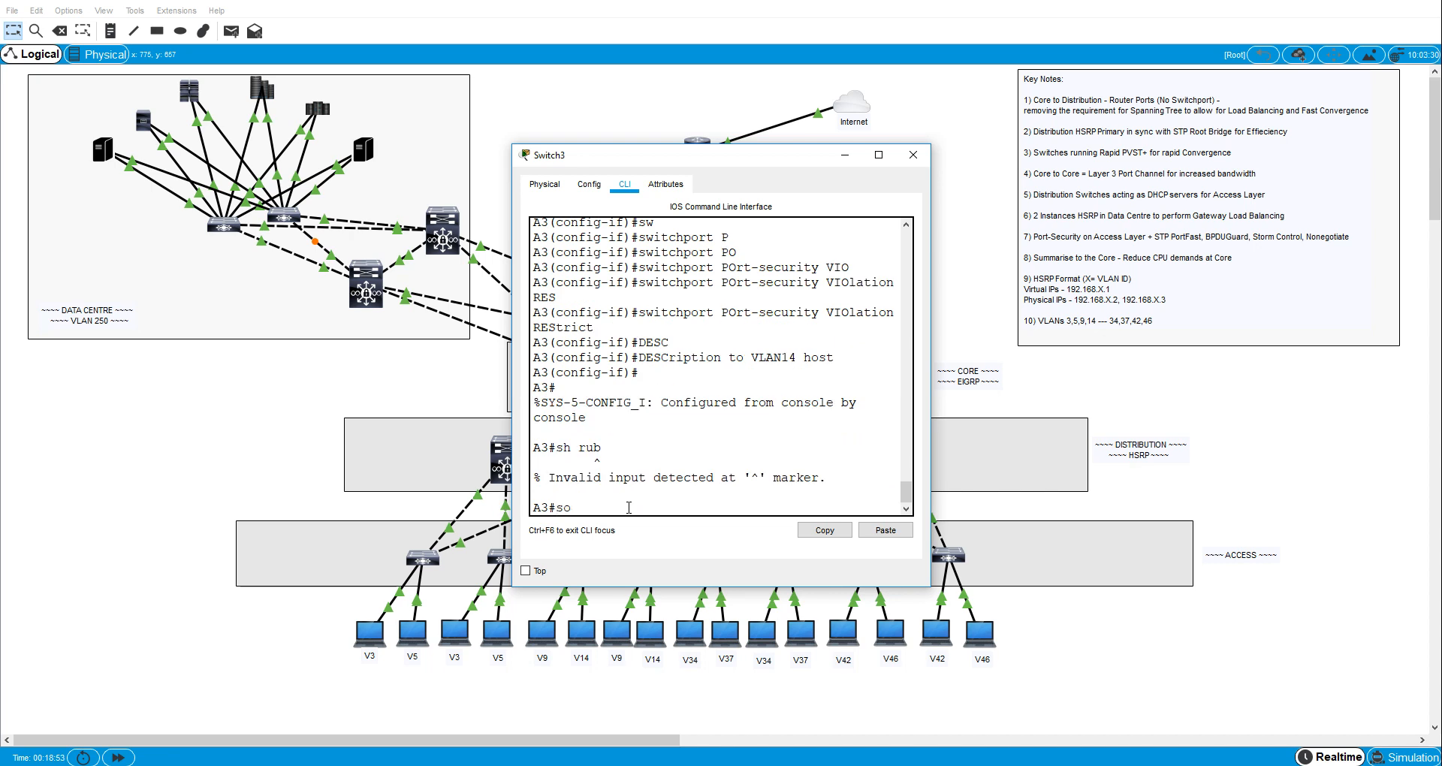
text(sh run)
key(Return)
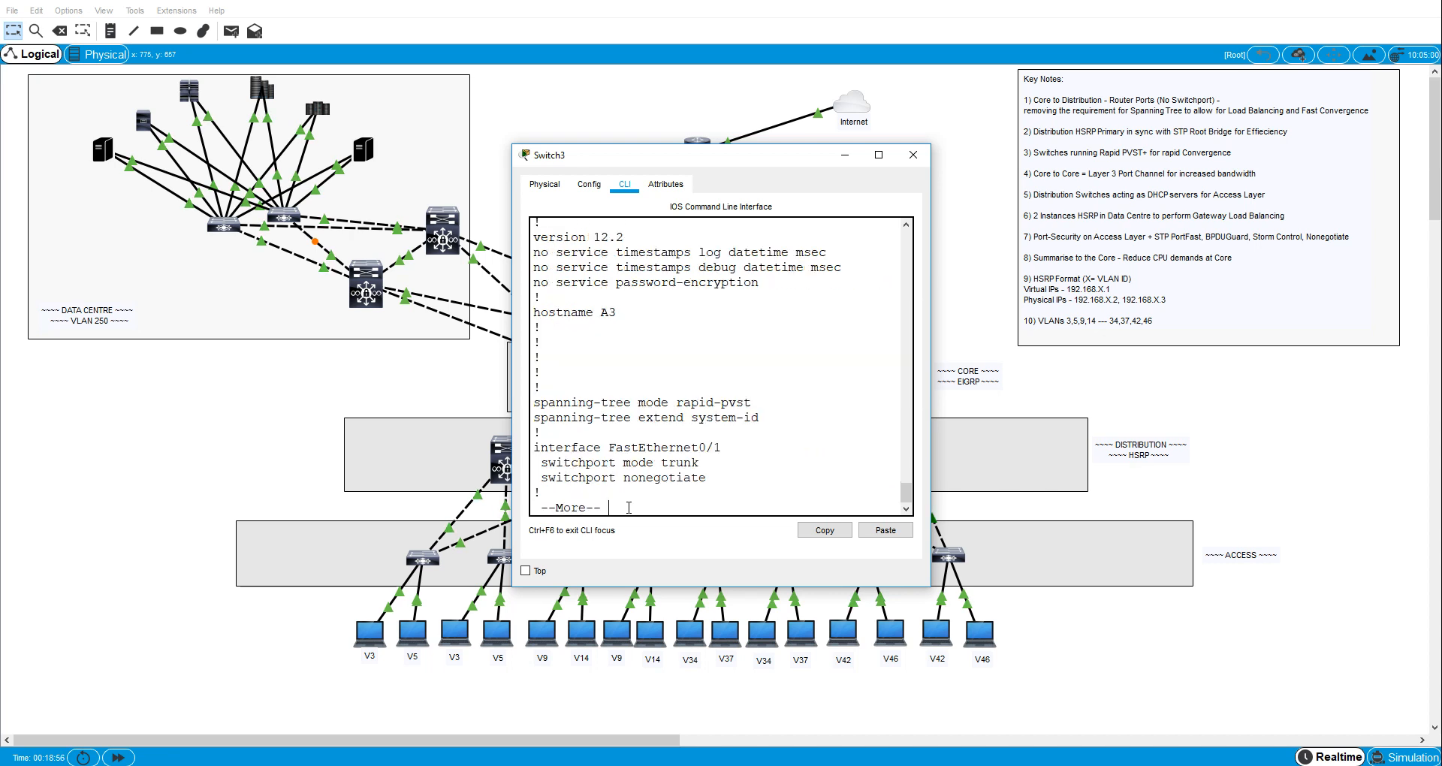
click(878, 155)
key(space)
key(space)
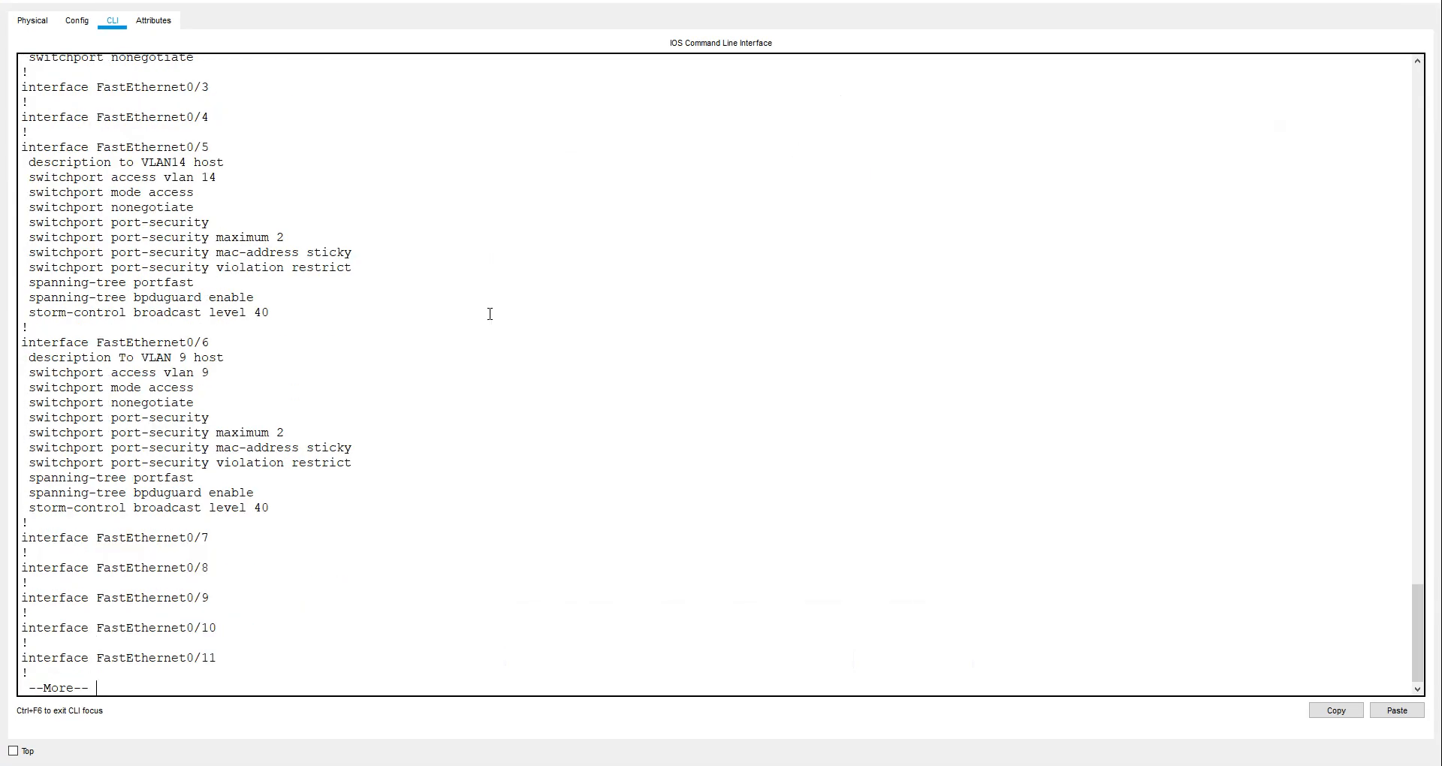
click(1425, 2)
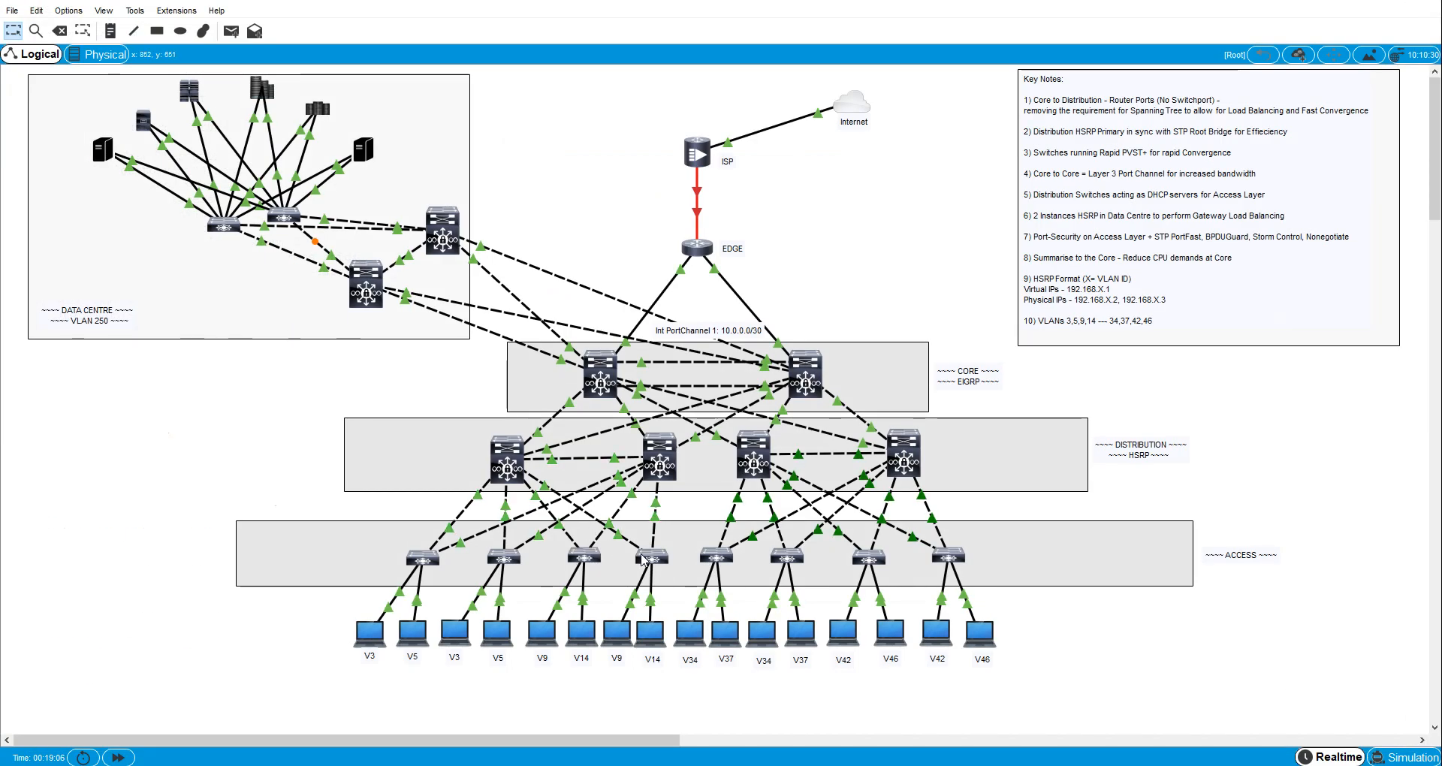
- Open the command line of access switch A4 and enter configuration mode for interface fa0/6
click(649, 556)
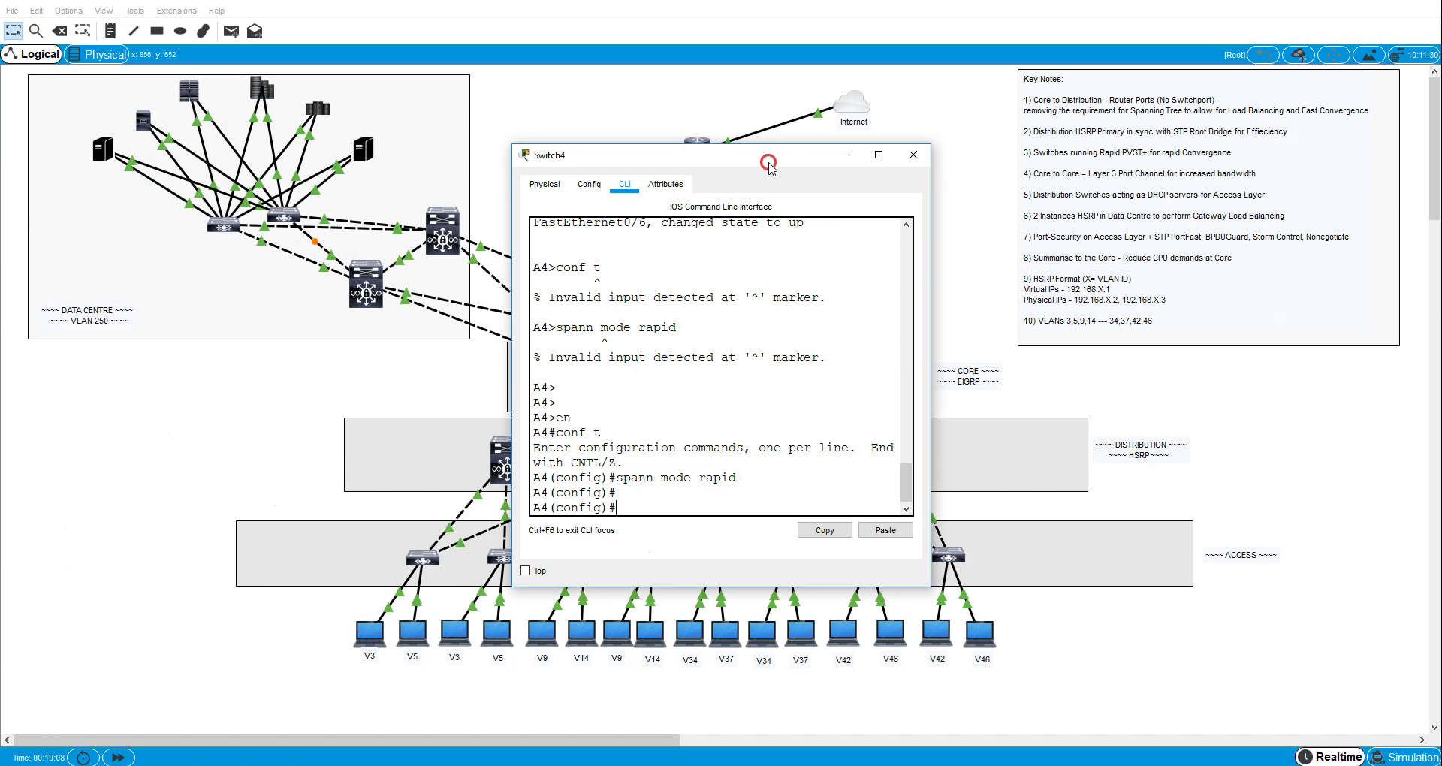
drag(769, 164, 397, 149)
text(i)
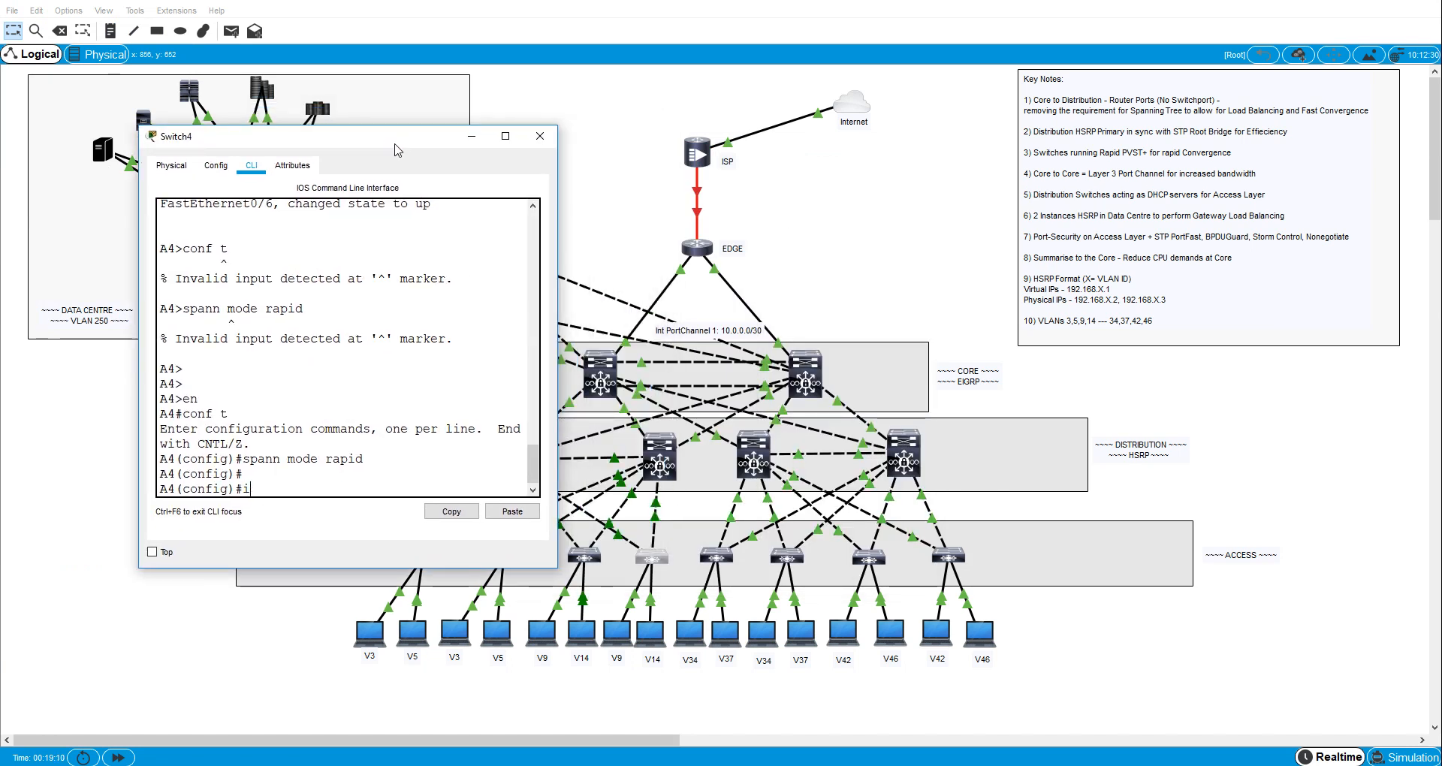
text(nt fa0/6)
key(Return)
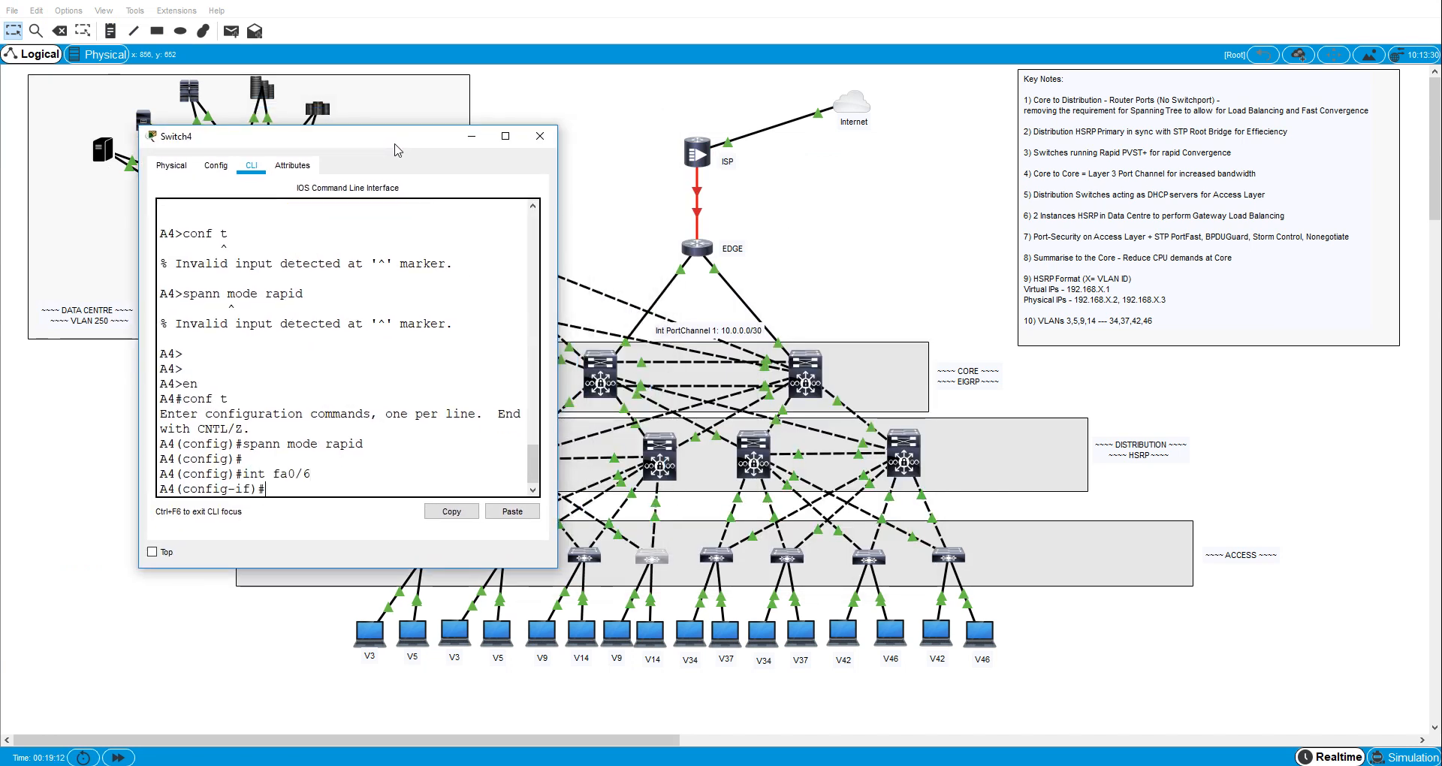
- Set A4's interface fa0/6 to switchport access mode
text(SSW)
key(Return)
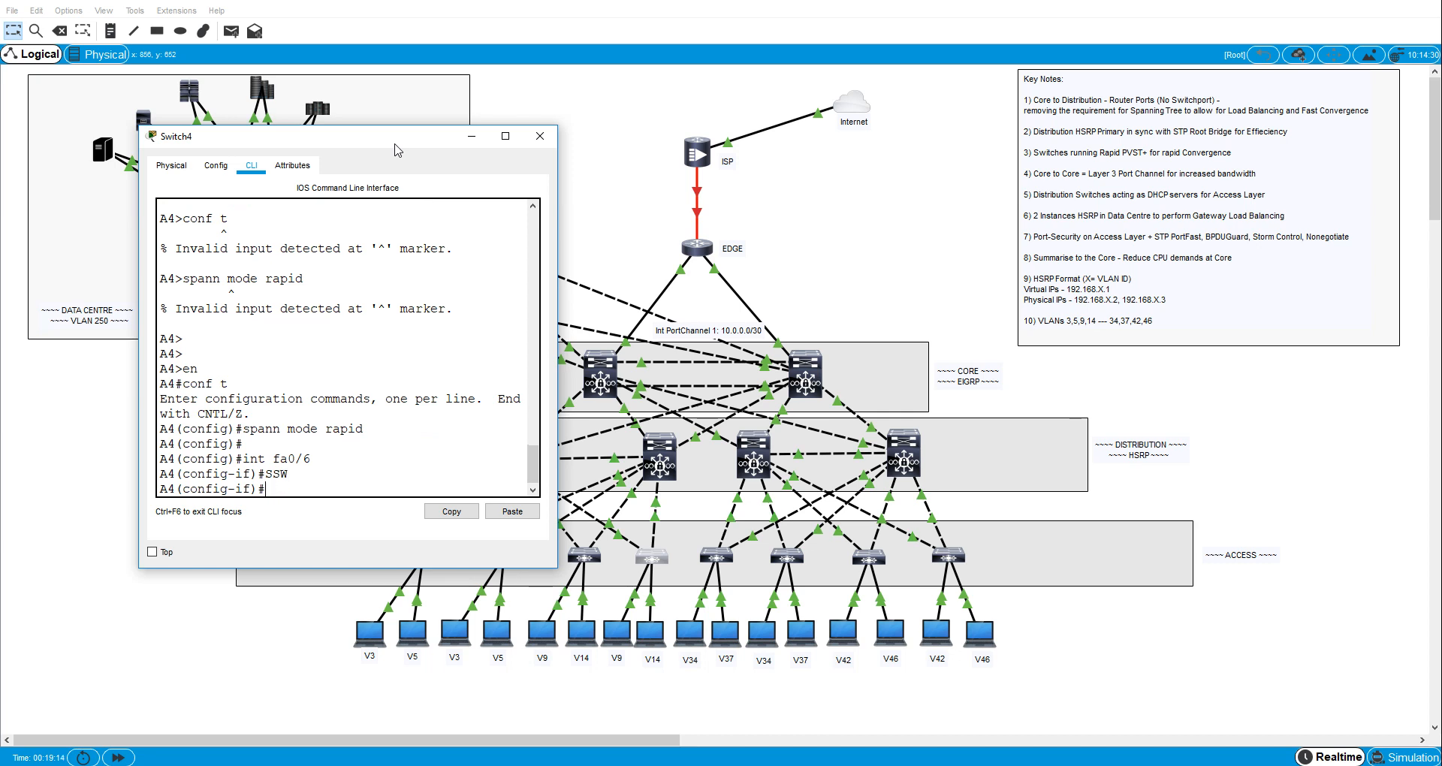
text(sw)
key(Tab)
text(m)
key(Tab)
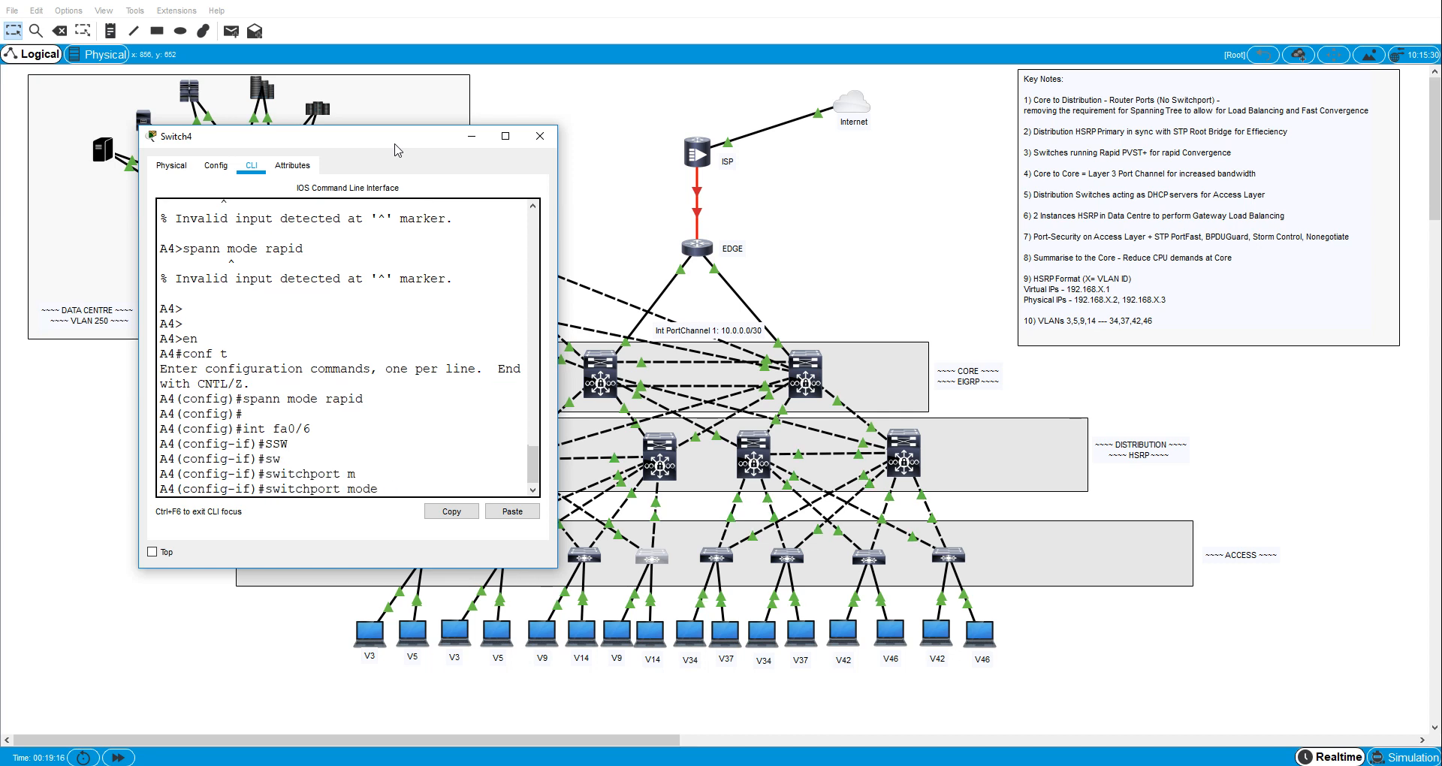
text(ac)
key(Tab)
key(Return)
- Assign A4's interface fa0/6 to access VLAN 9
text(sw)
key(Tab)
text(ac)
key(Tab)
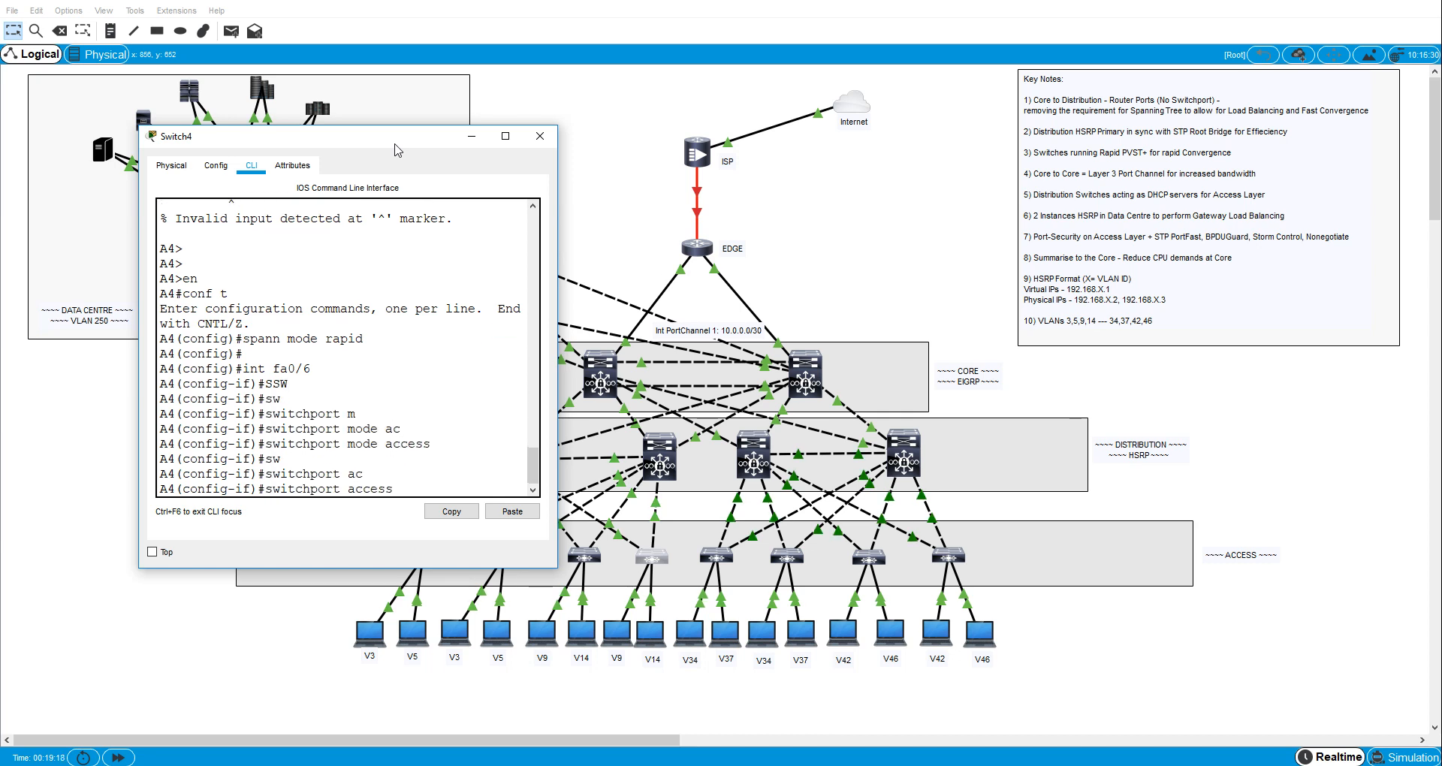
text(vl)
key(Tab)
text(9)
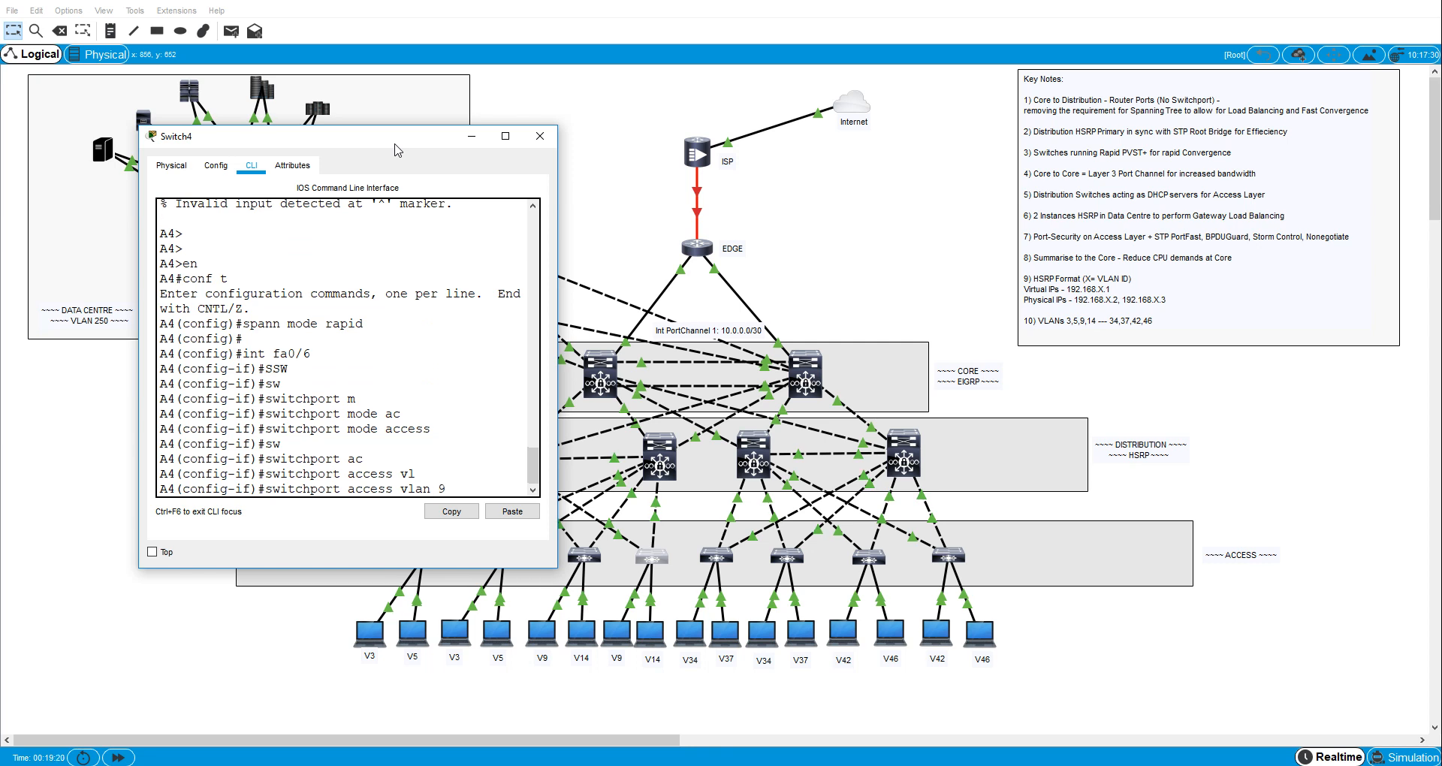
key(Return)
- Enable spanning-tree PortFast on A4's interface fa0/6
text(sw)
key(Tab)
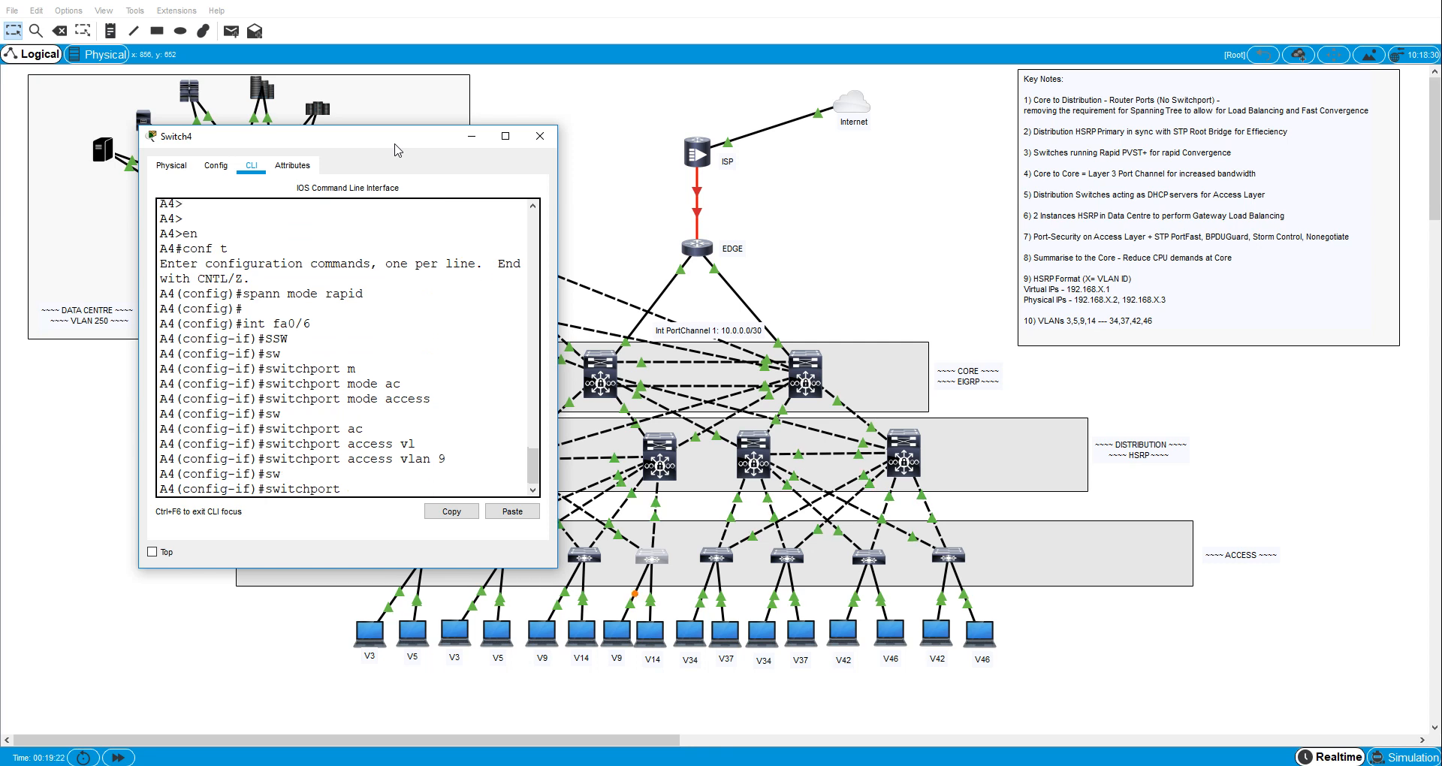
key(BackSpace)
key(BackSpace)
key(BackSpace)
key(BackSpace)
key(BackSpace)
key(BackSpace)
key(BackSpace)
key(BackSpace)
key(BackSpace)
key(BackSpace)
text(spa)
key(Tab)
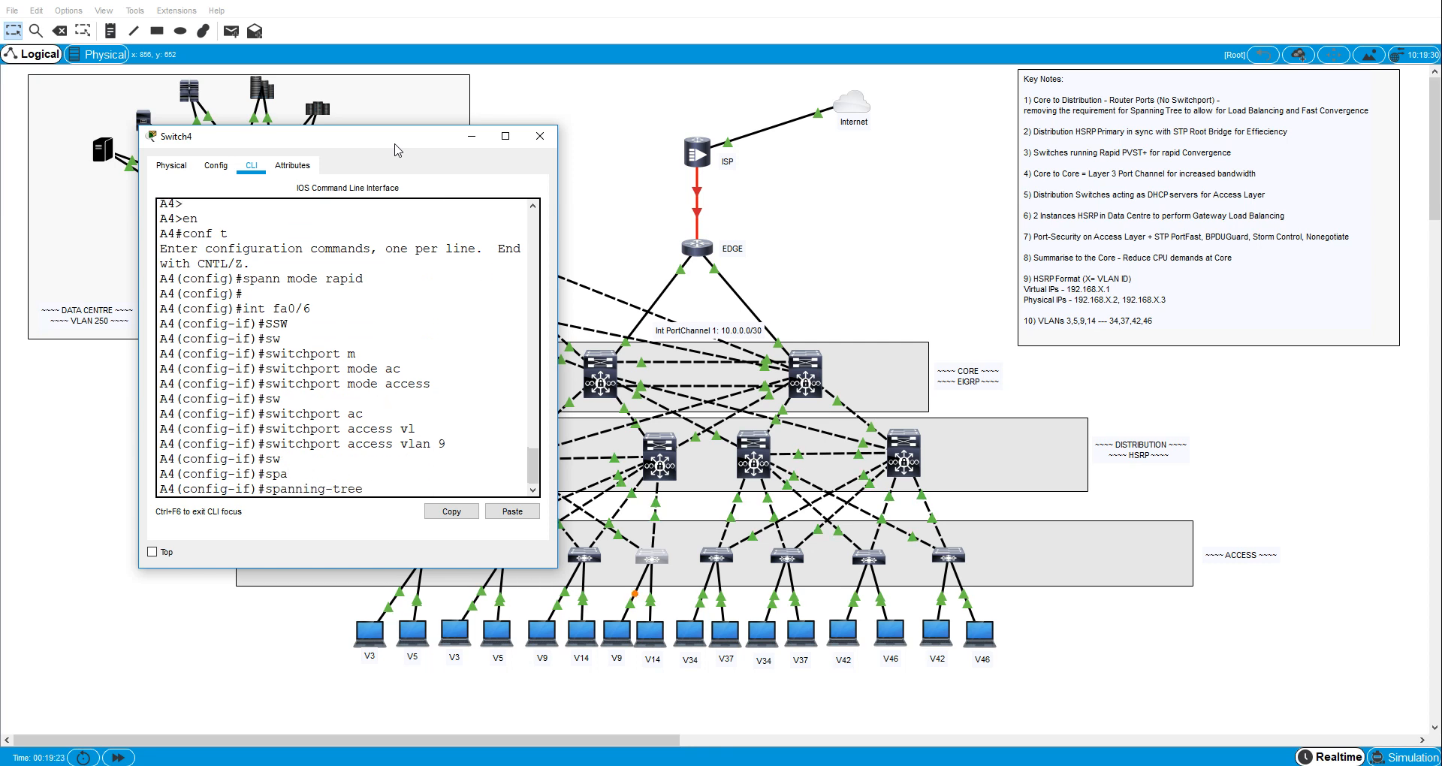
text(p)
key(Tab)
key(Return)
- Enable spanning-tree BPDU guard on A4's interface fa0/6
text(swp)
key(Tab)
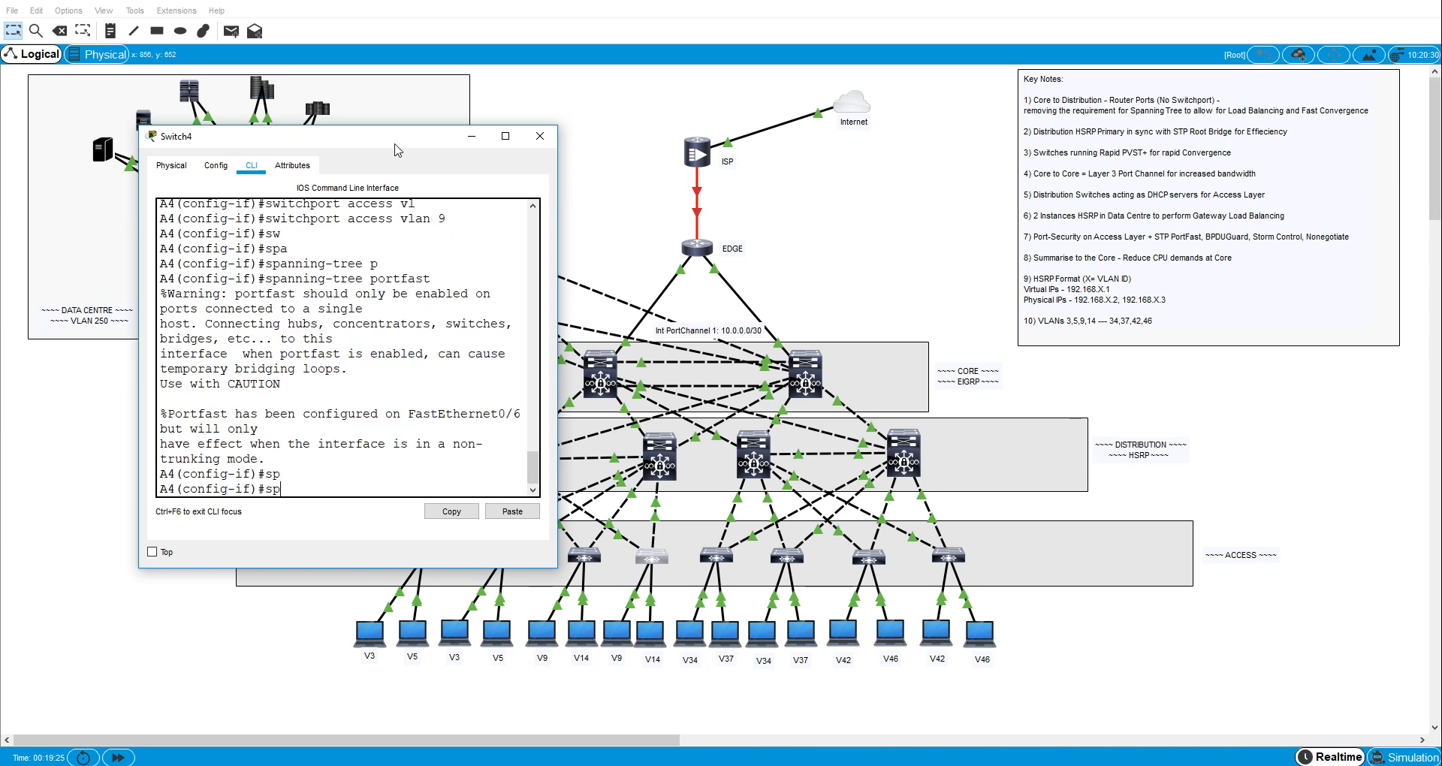
text(a)
key(Tab)
text(b)
key(Tab)
text(e)
key(Tab)
key(Return)
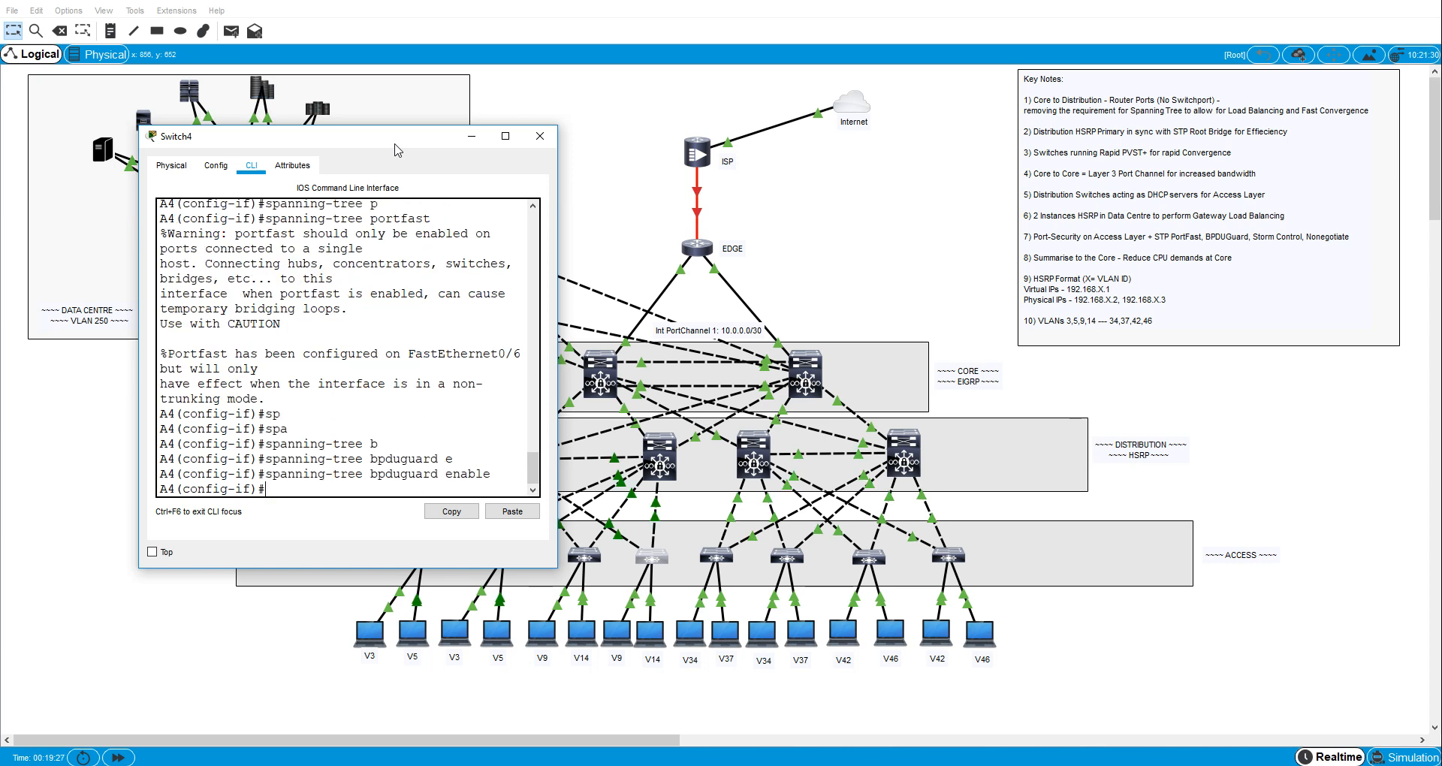
- Set the broadcast storm-control level on A4's interface fa0/6 to 40
text(stor)
key(Tab)
text(b)
key(Tab)
text(l)
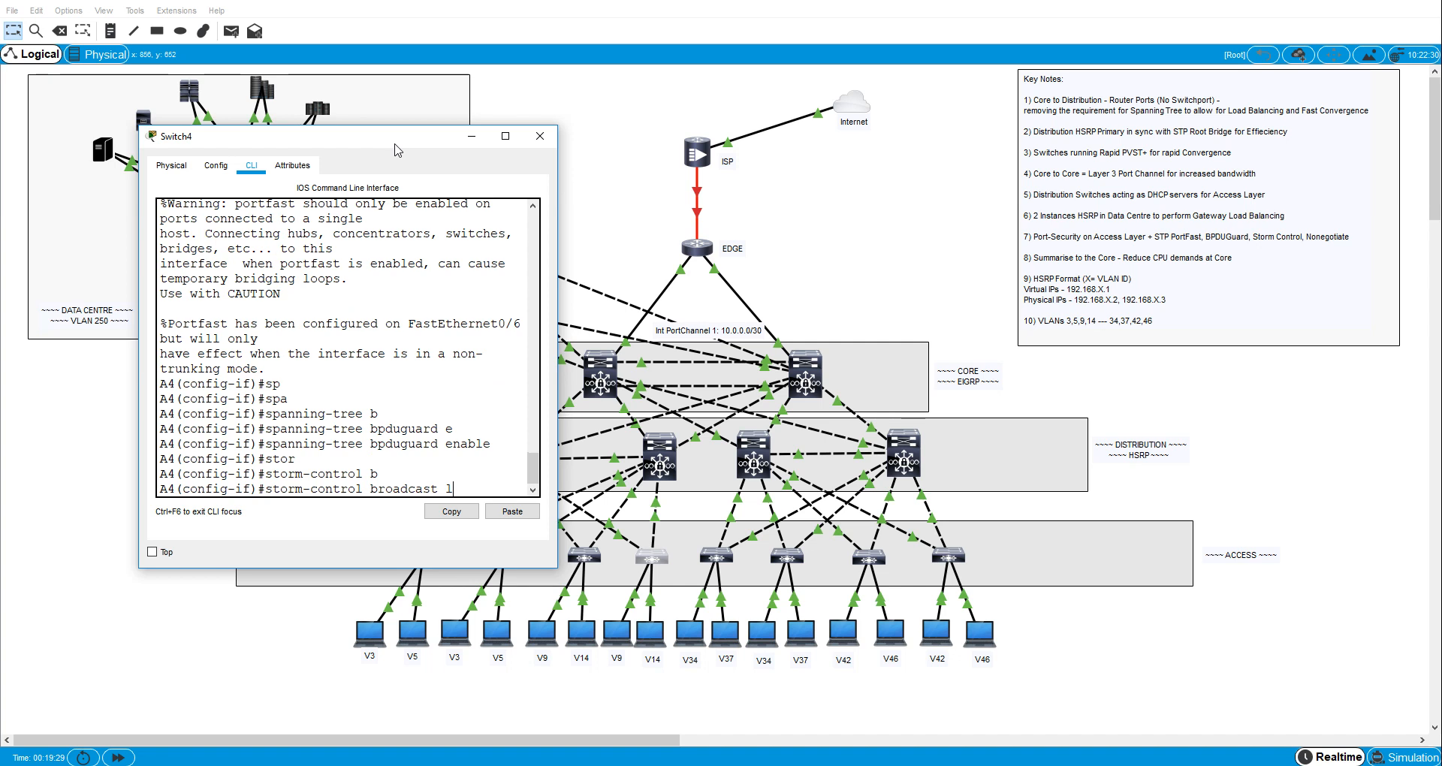
key(Tab)
text(40)
key(Return)
- Turn off trunk negotiation on A4's interface fa0/6 with switchport nonegotiate
text(sw)
key(Tab)
text(n)
- Enable port security on A4's interface fa0/6
key(Tab)
key(Return)
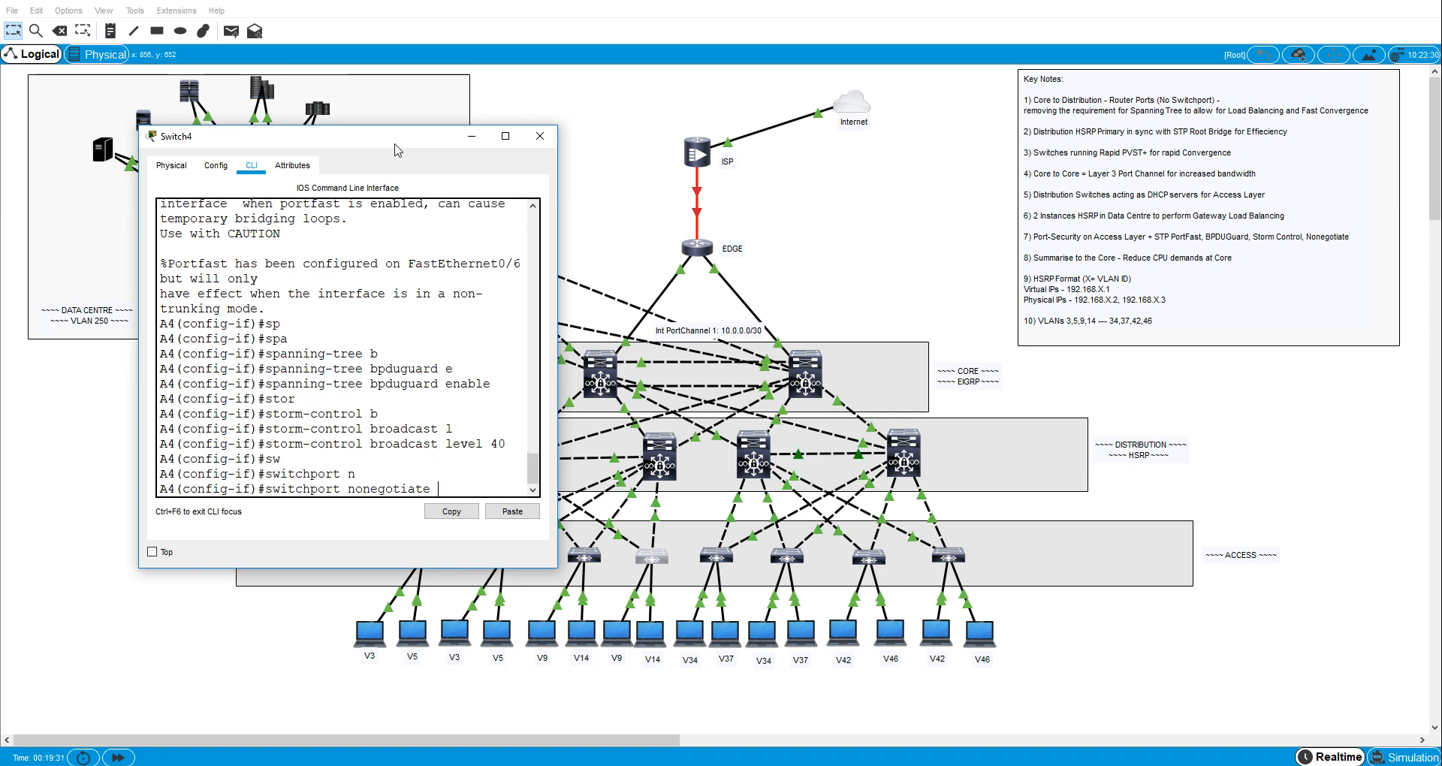
text(sw)
key(Tab)
text(po)
- Set port security on A4's interface fa0/6 to learn sticky MAC addresses
key(Tab)
key(Return)
text(swpo)
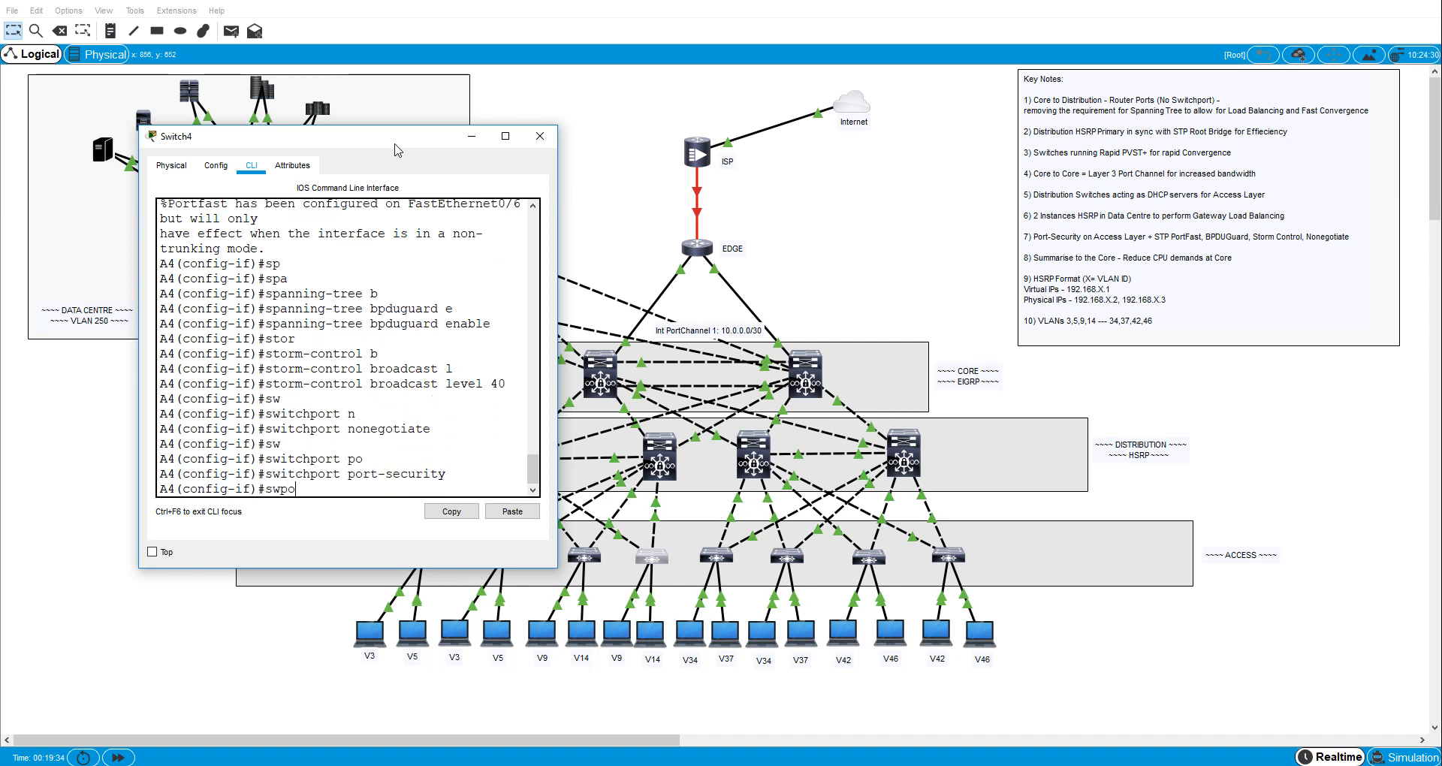
key(Tab)
key(BackSpace)
key(Tab)
text(p)
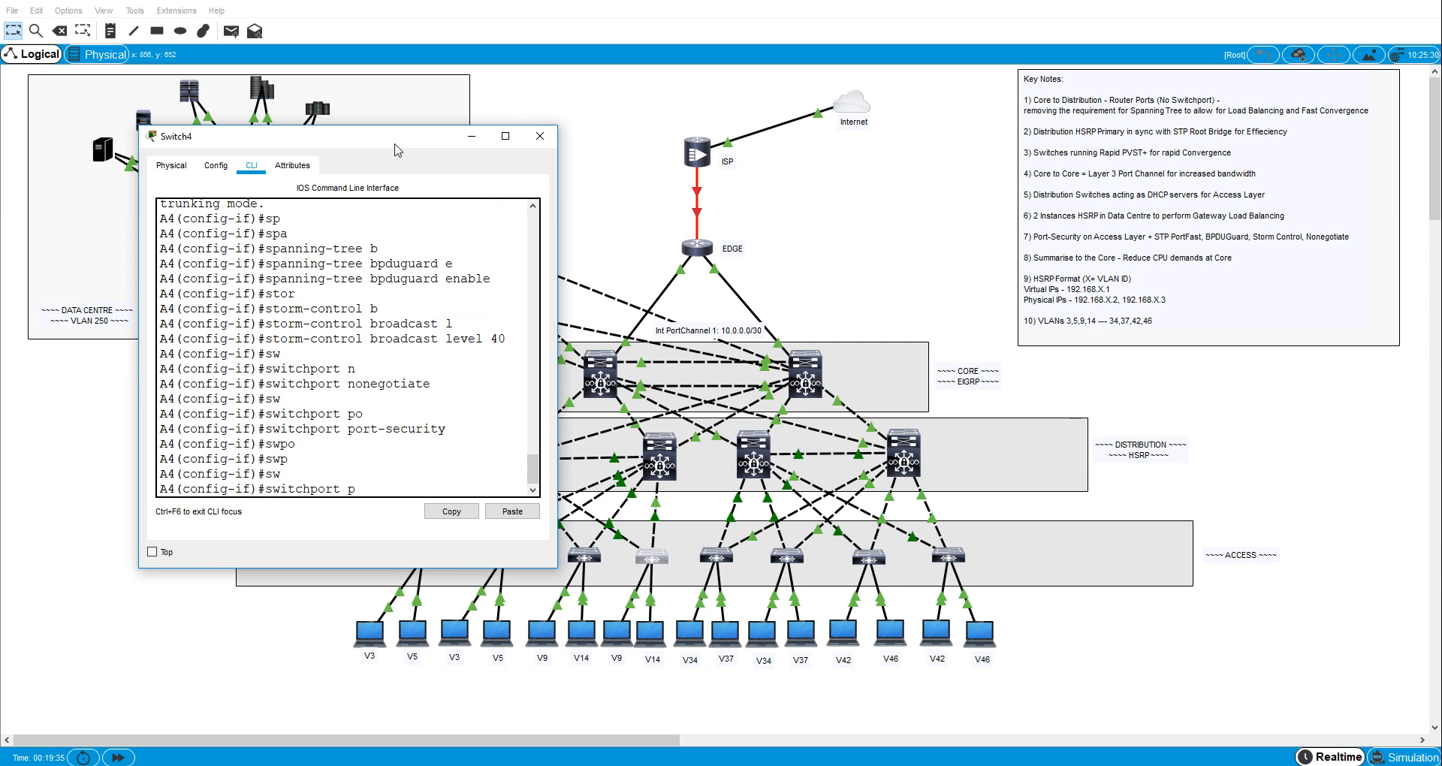
key(Tab)
text(o)
key(Tab)
text(m)
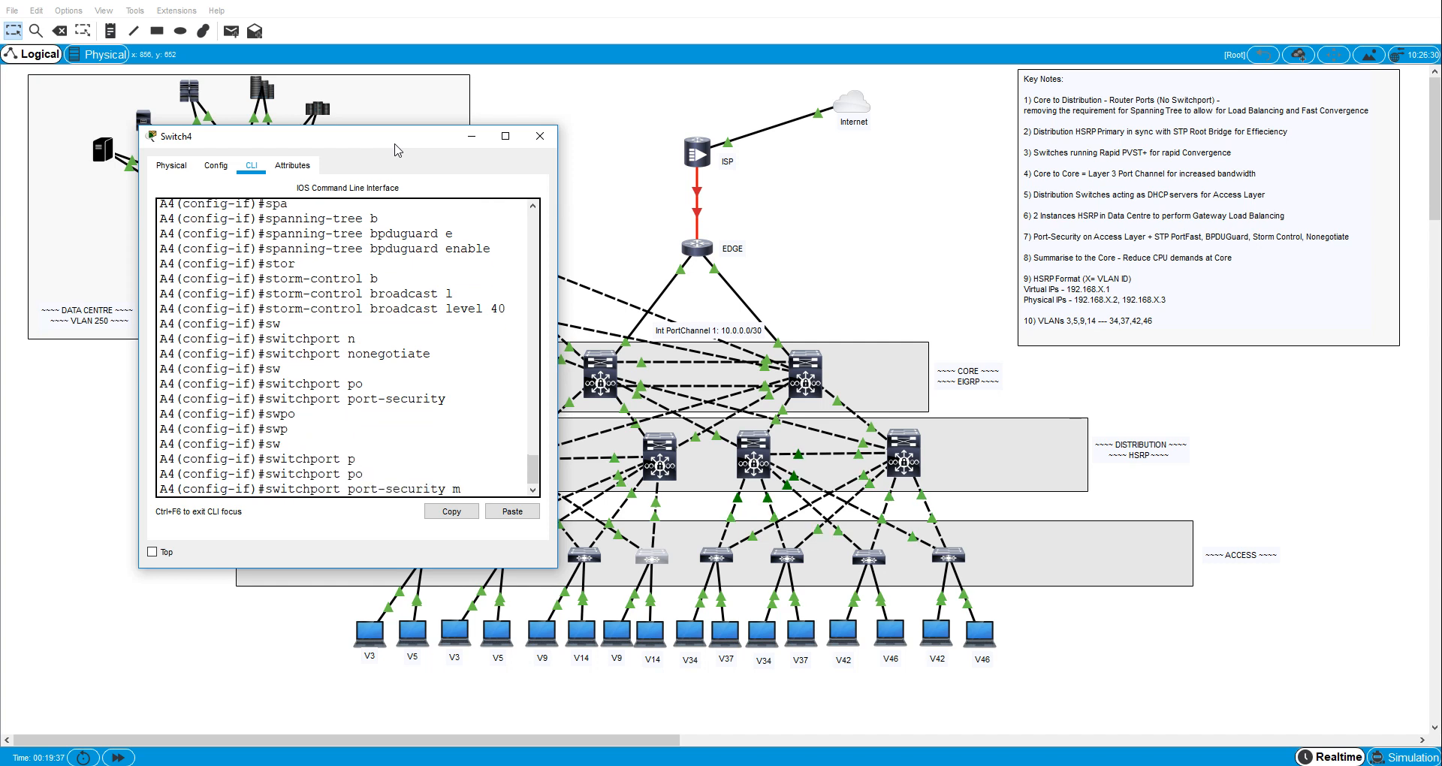
text(ac)
key(Tab)
text(st)
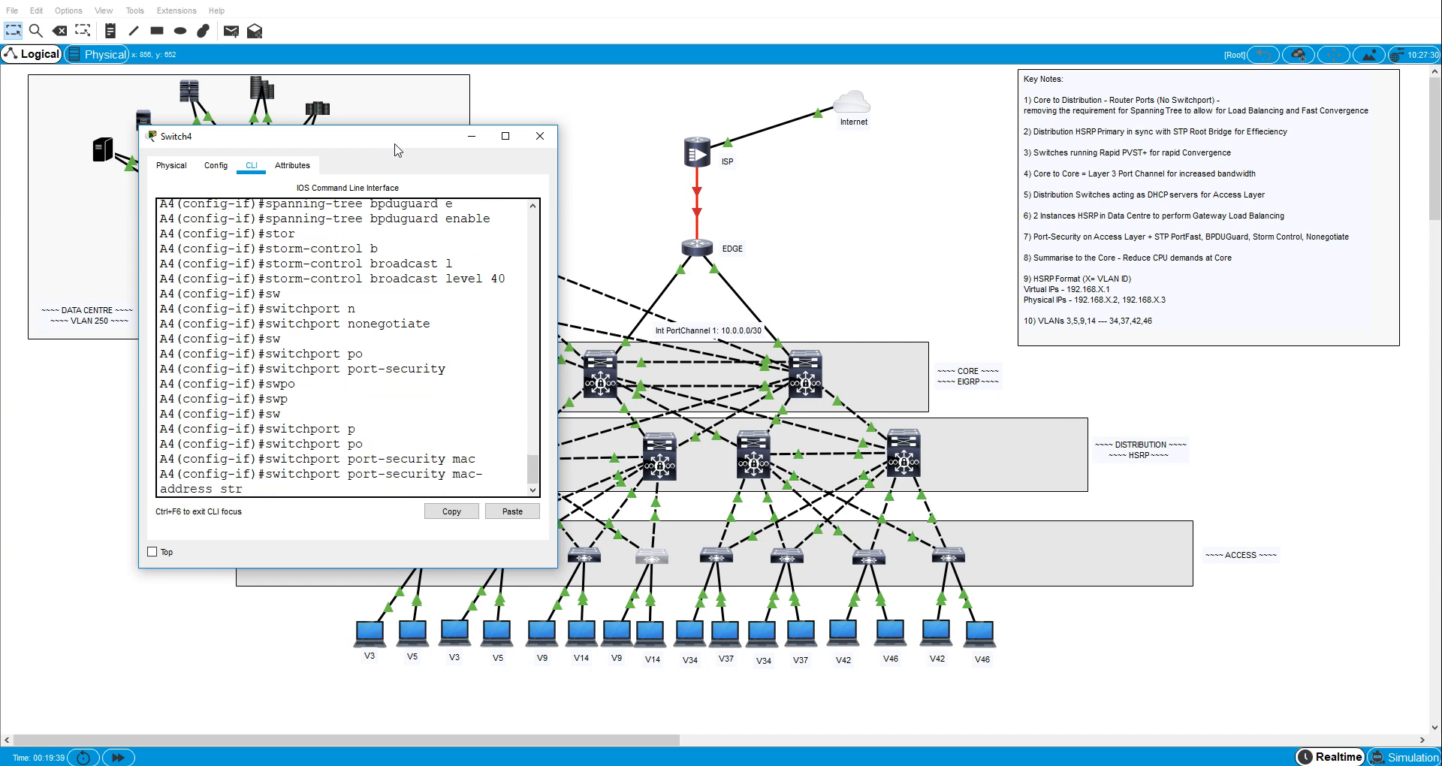
key(Tab)
key(Return)
- Set the port-security maximum on A4's interface fa0/6 to 2 MAC addresses
text(sw)
key(Tab)
text(po)
key(Tab)
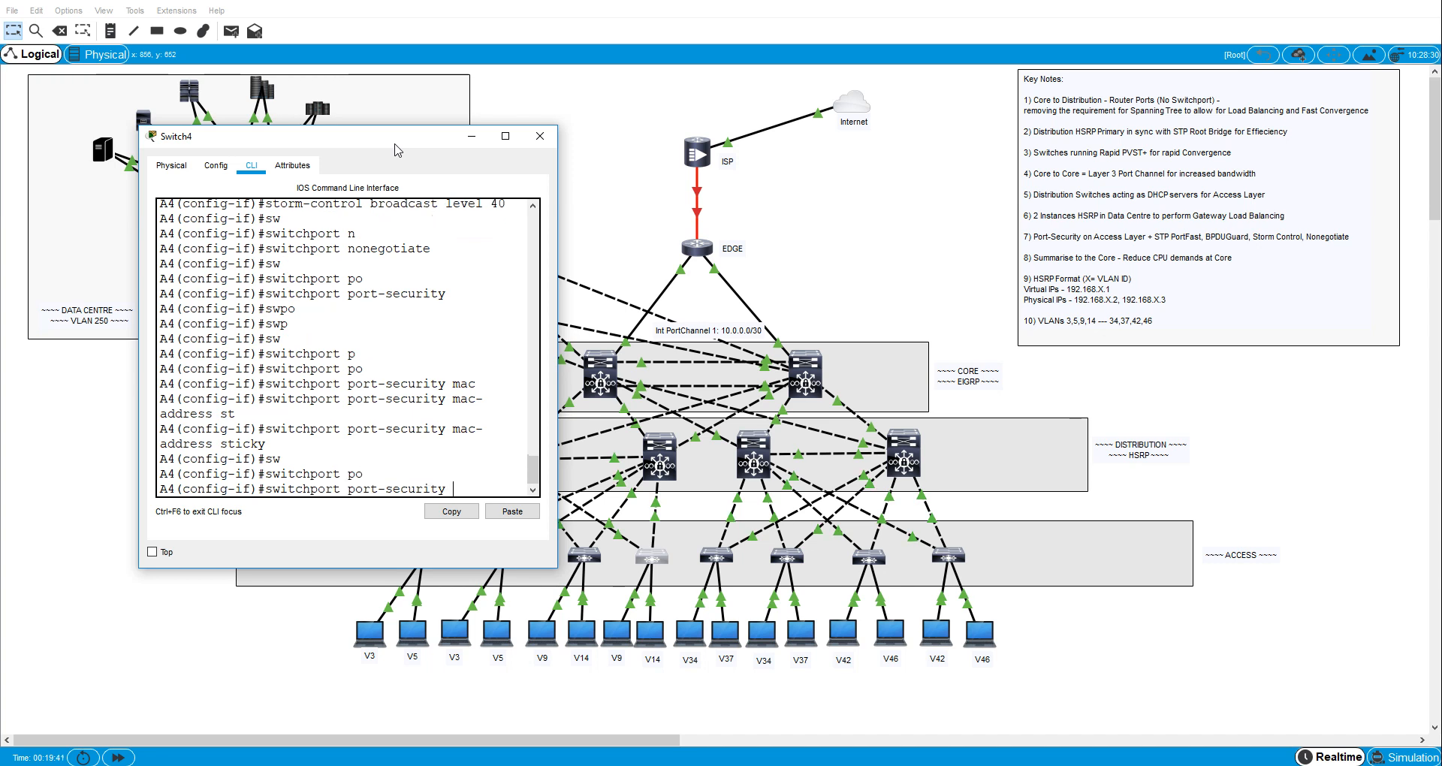
text(max 2)
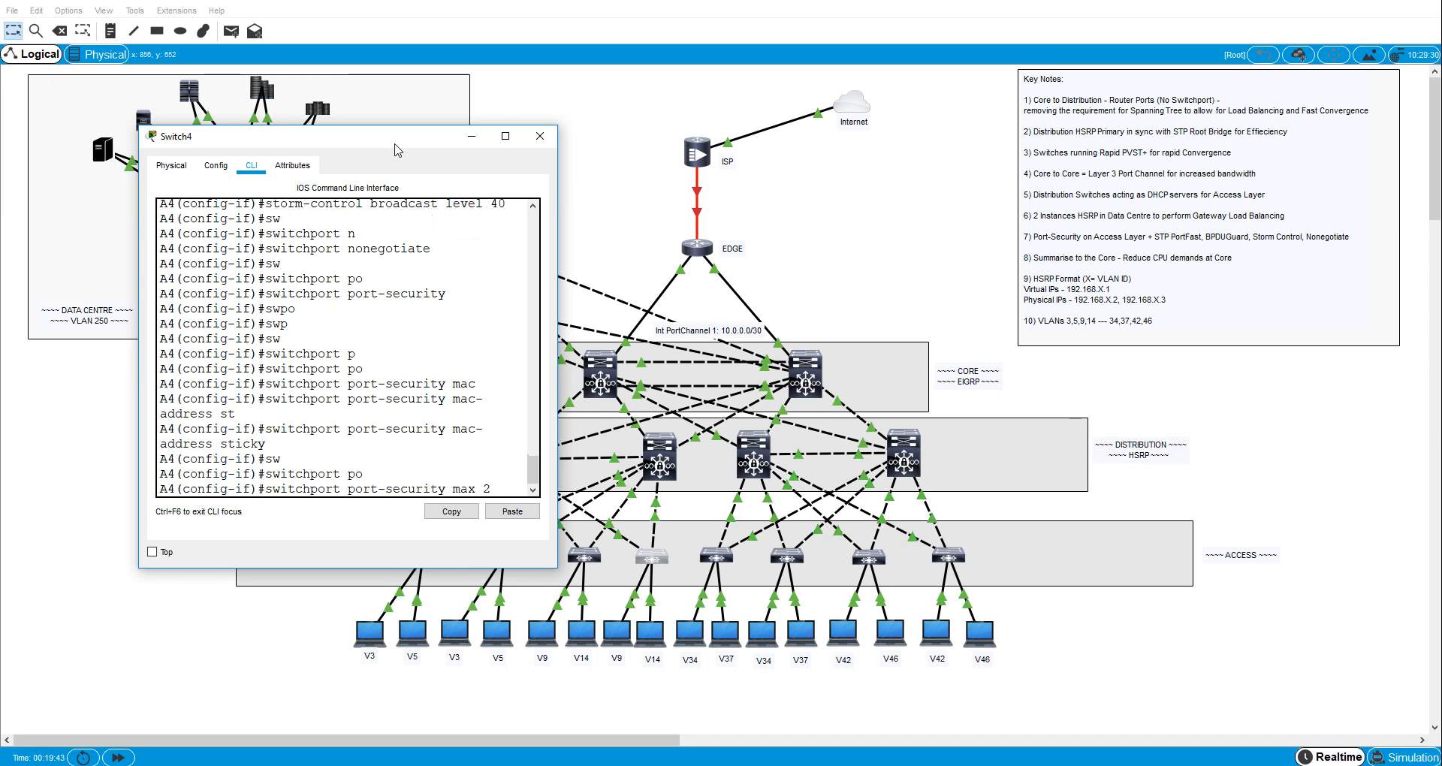
key(Return)
- Set the port-security violation mode on A4's interface fa0/6 to restrict
text(sw)
key(Tab)
text(po)
key(Tab)
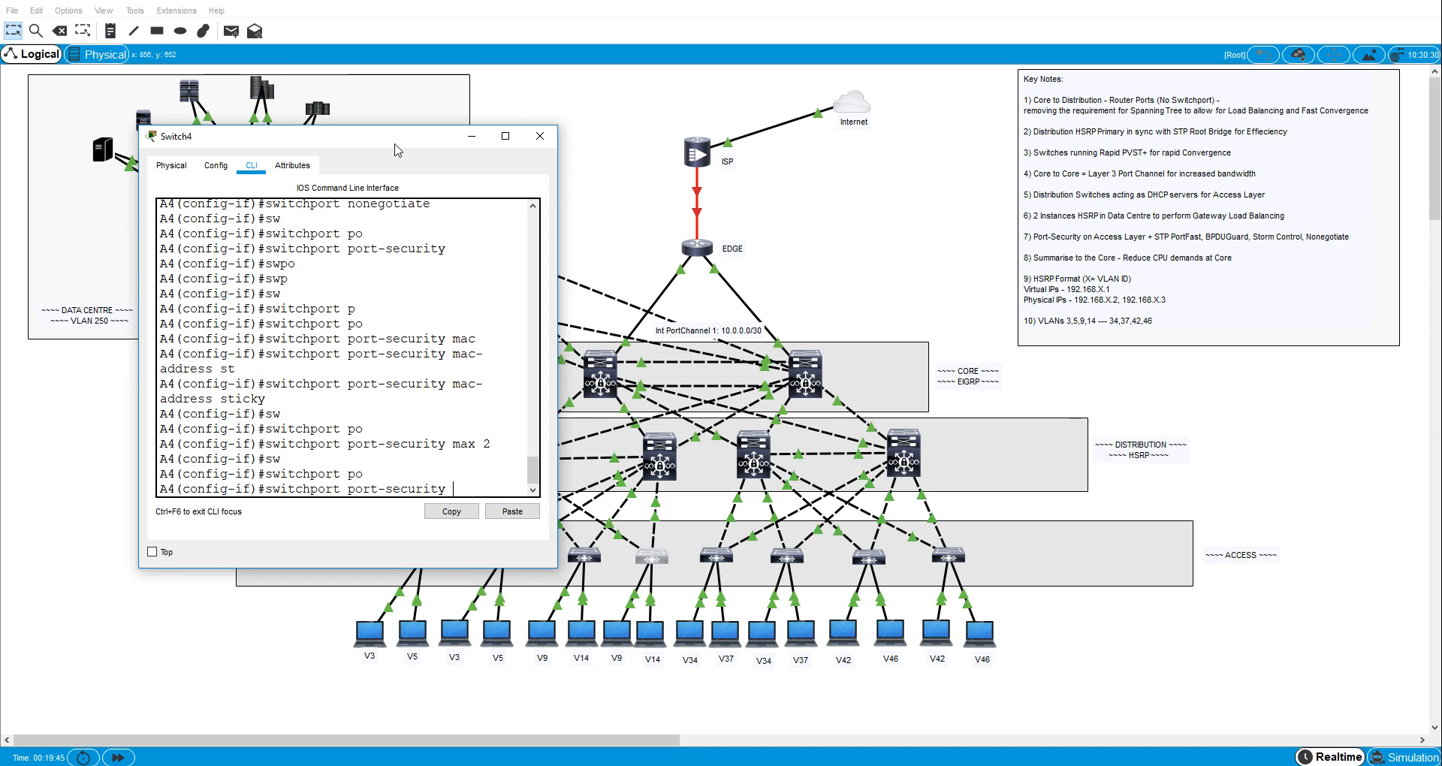
text(vi)
key(Tab)
text(re)
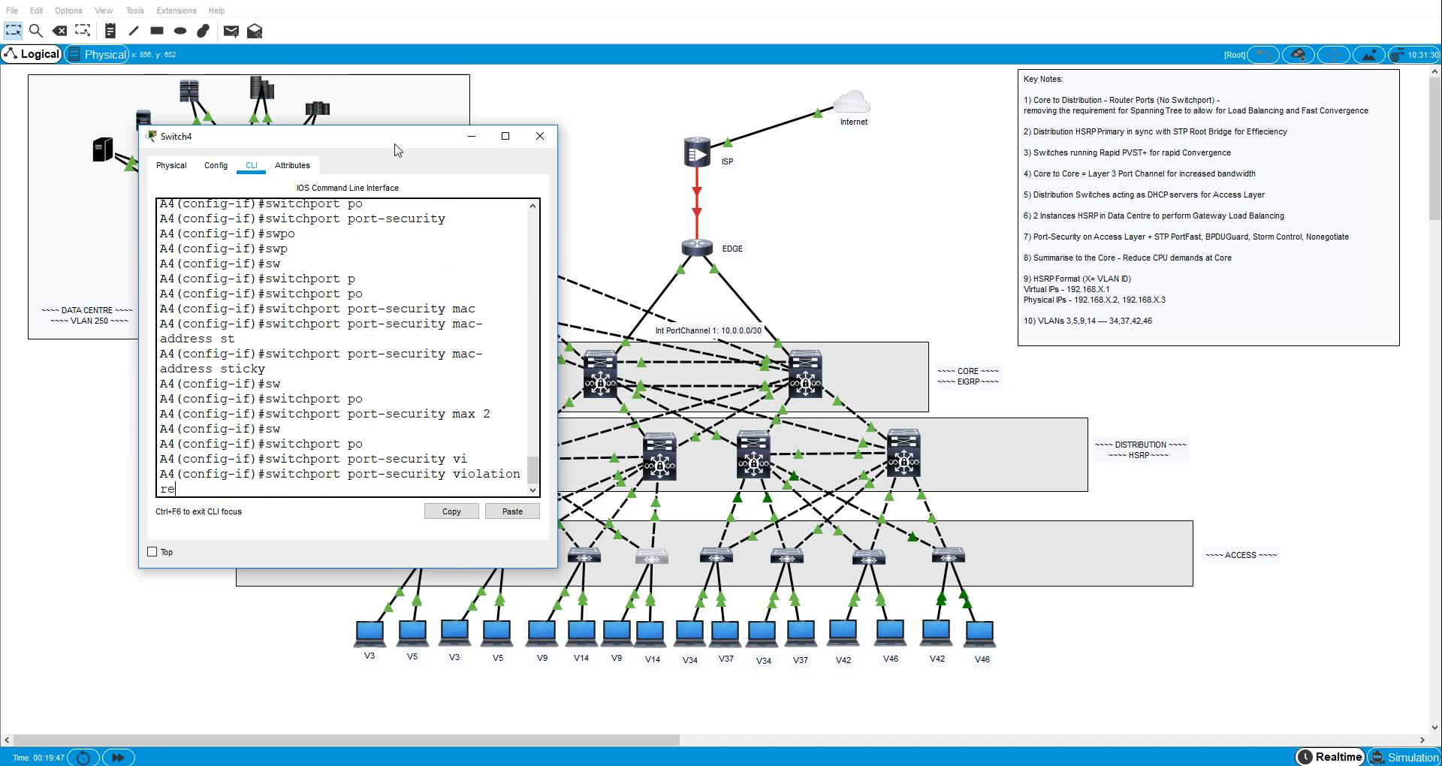
key(Tab)
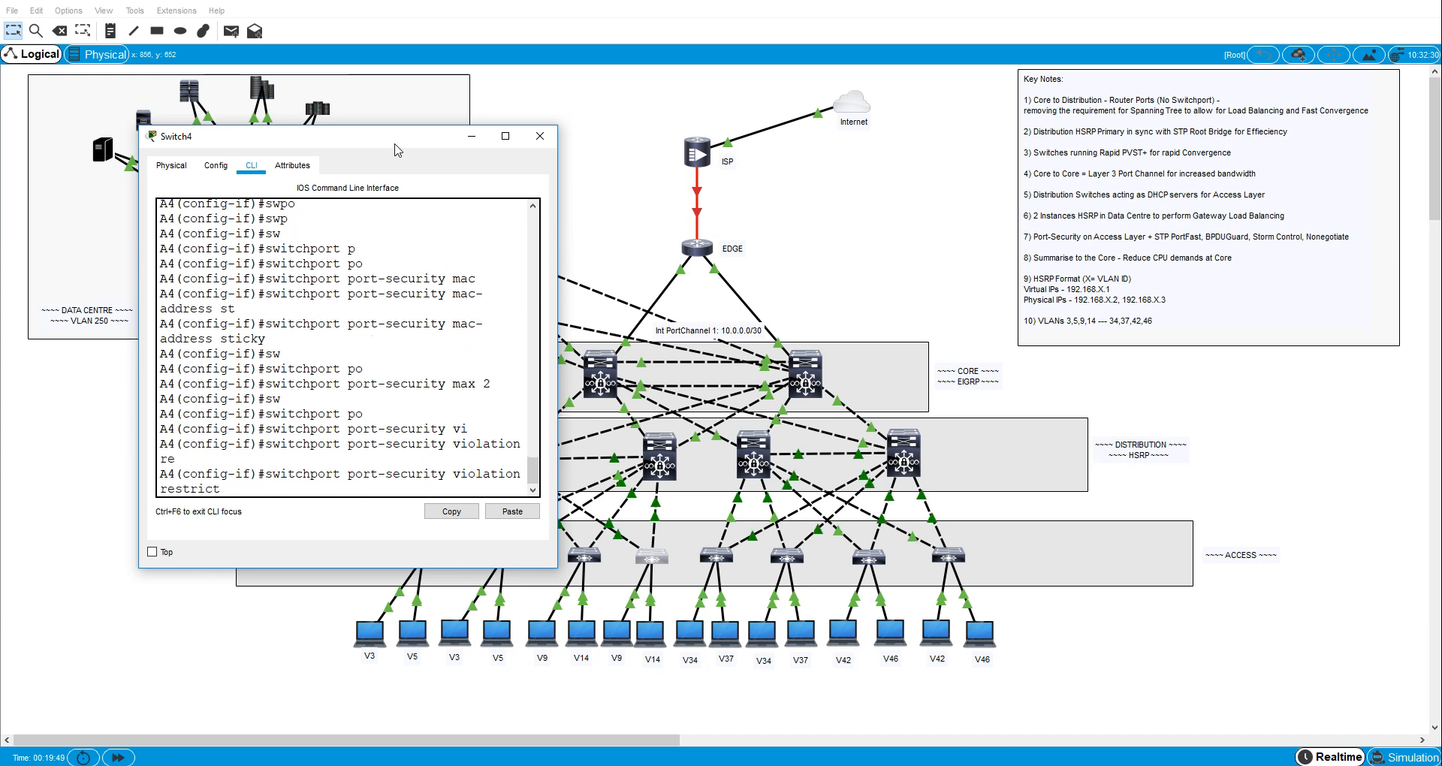
key(Return)
- Give A4's interface fa0/6 the description "to VLAN9 host"
text(des)
key(Tab)
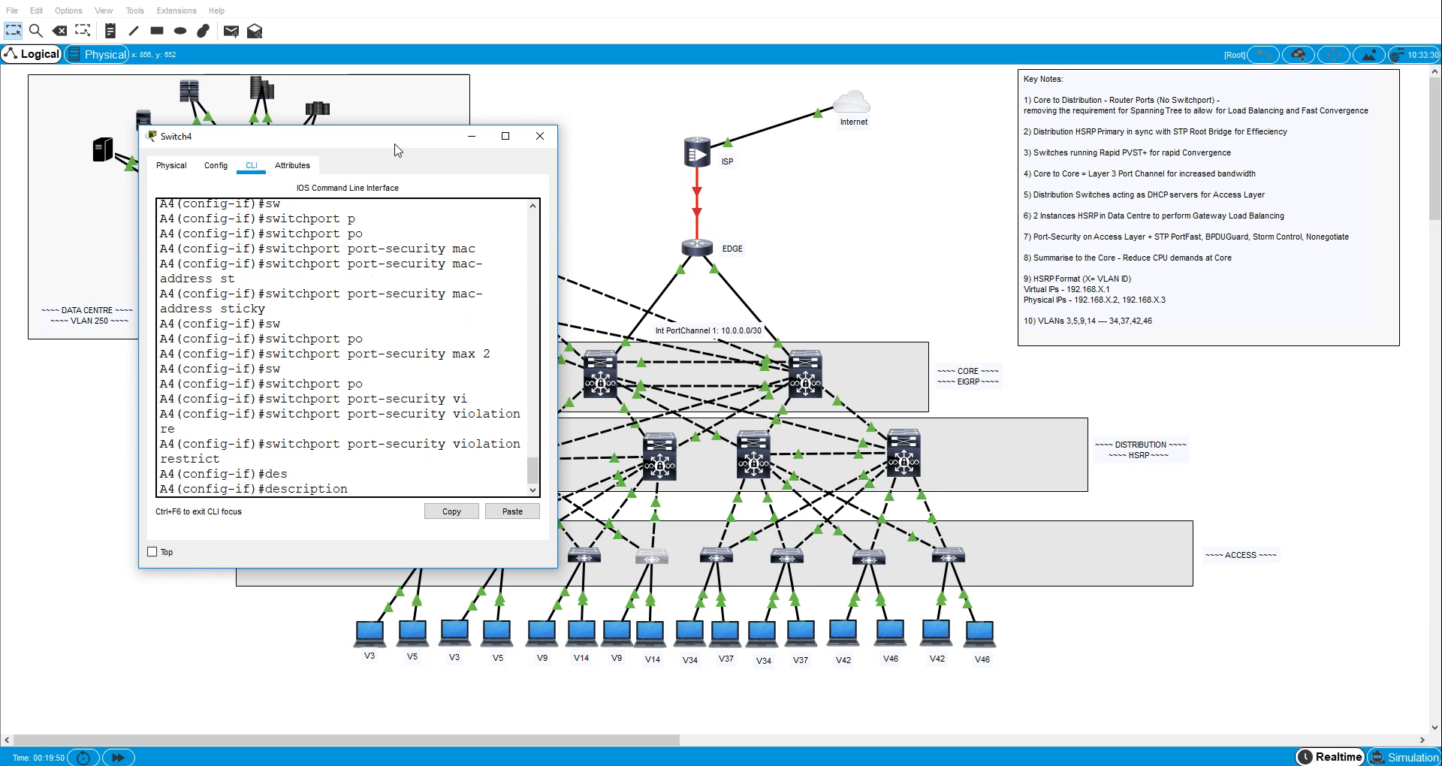
text(to )
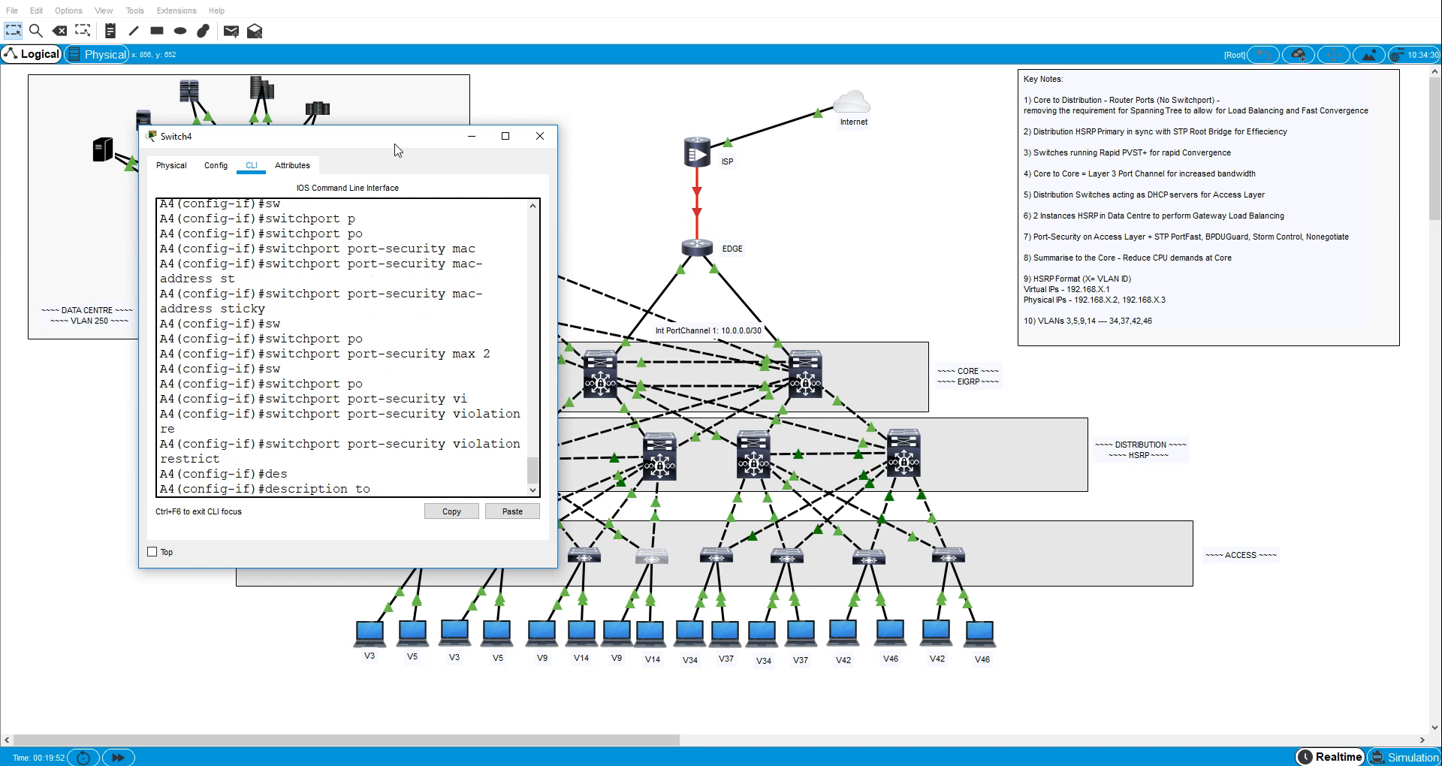
text(H)
key(BackSpace)
text(VLA)
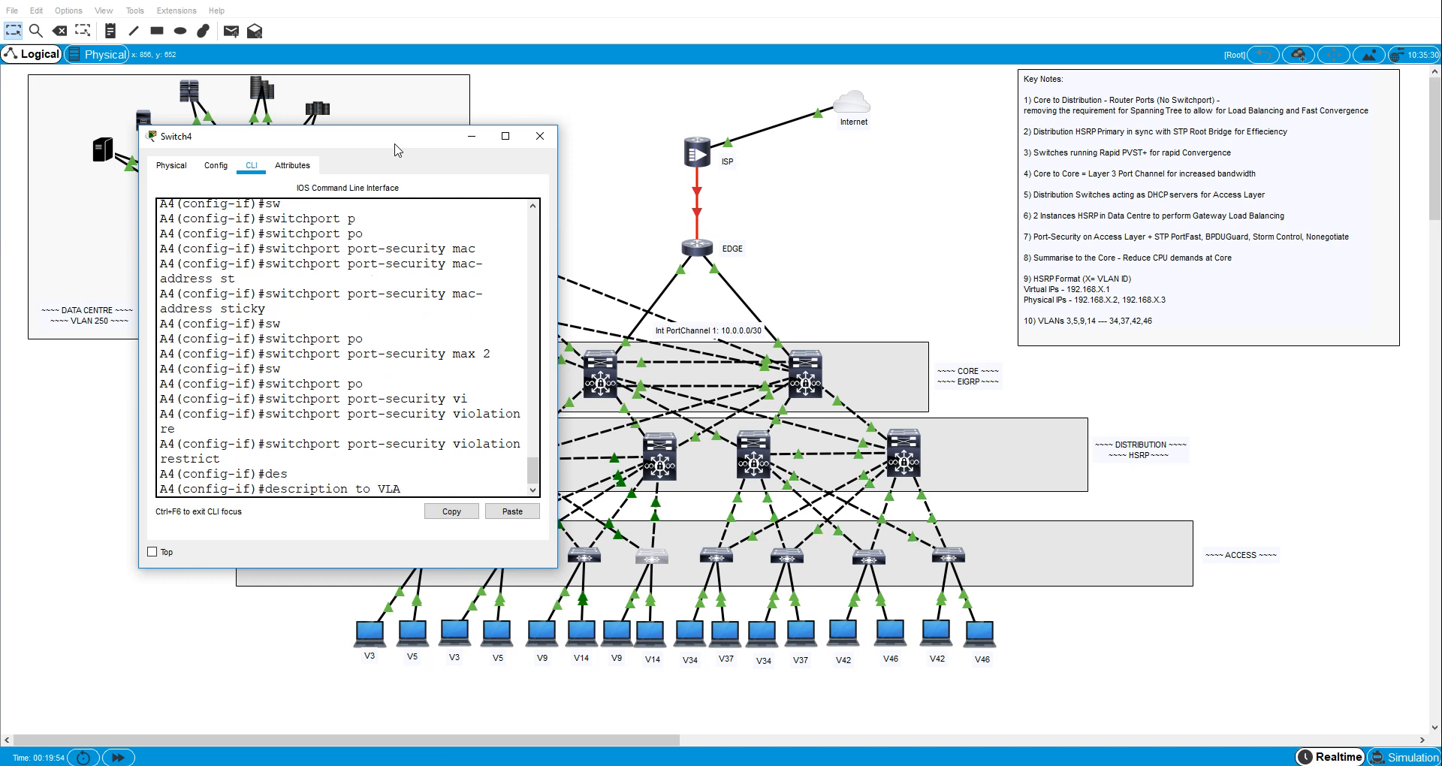
text(N9 host)
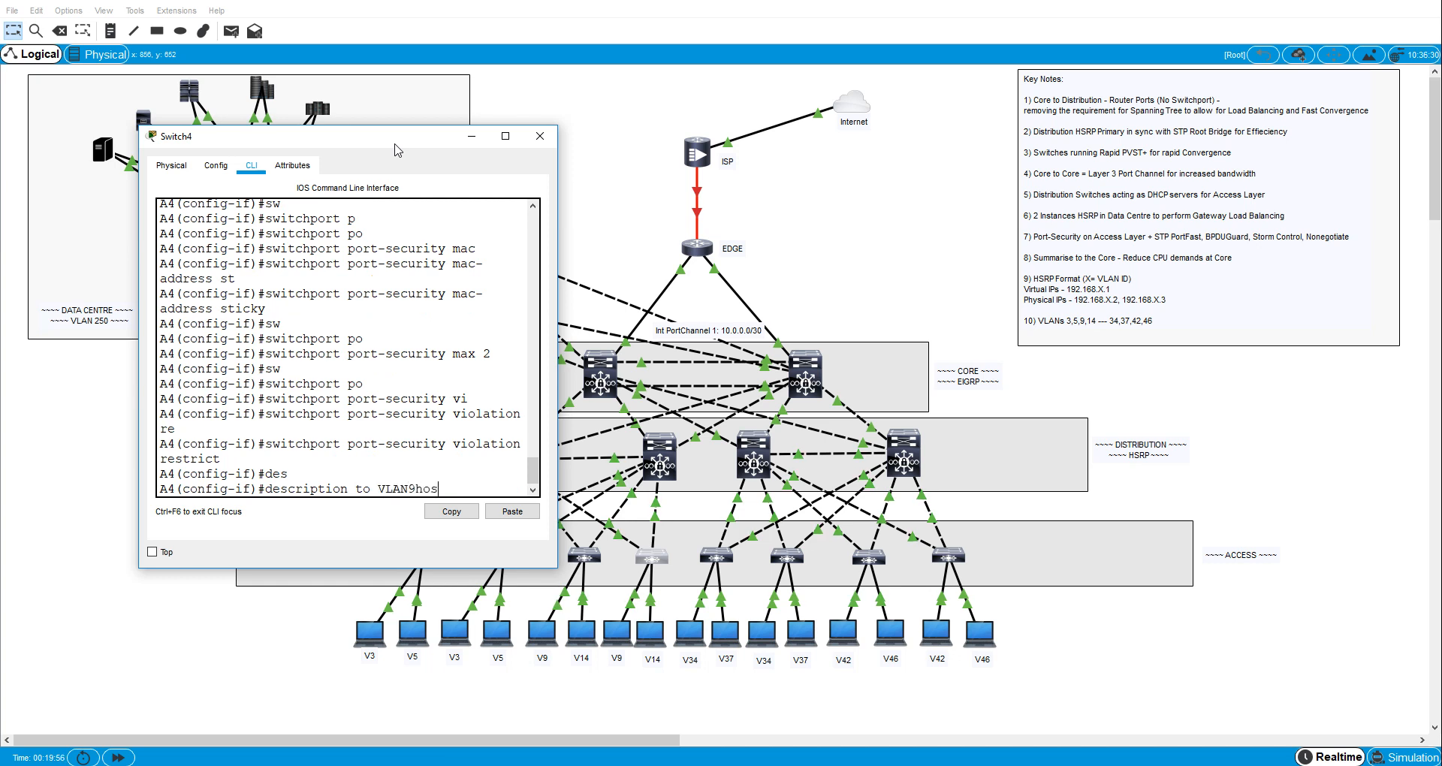
key(Return)
- Leave fa0/6, enter A4's interface fa0/5 and set it to switchport access mode
text(exi)
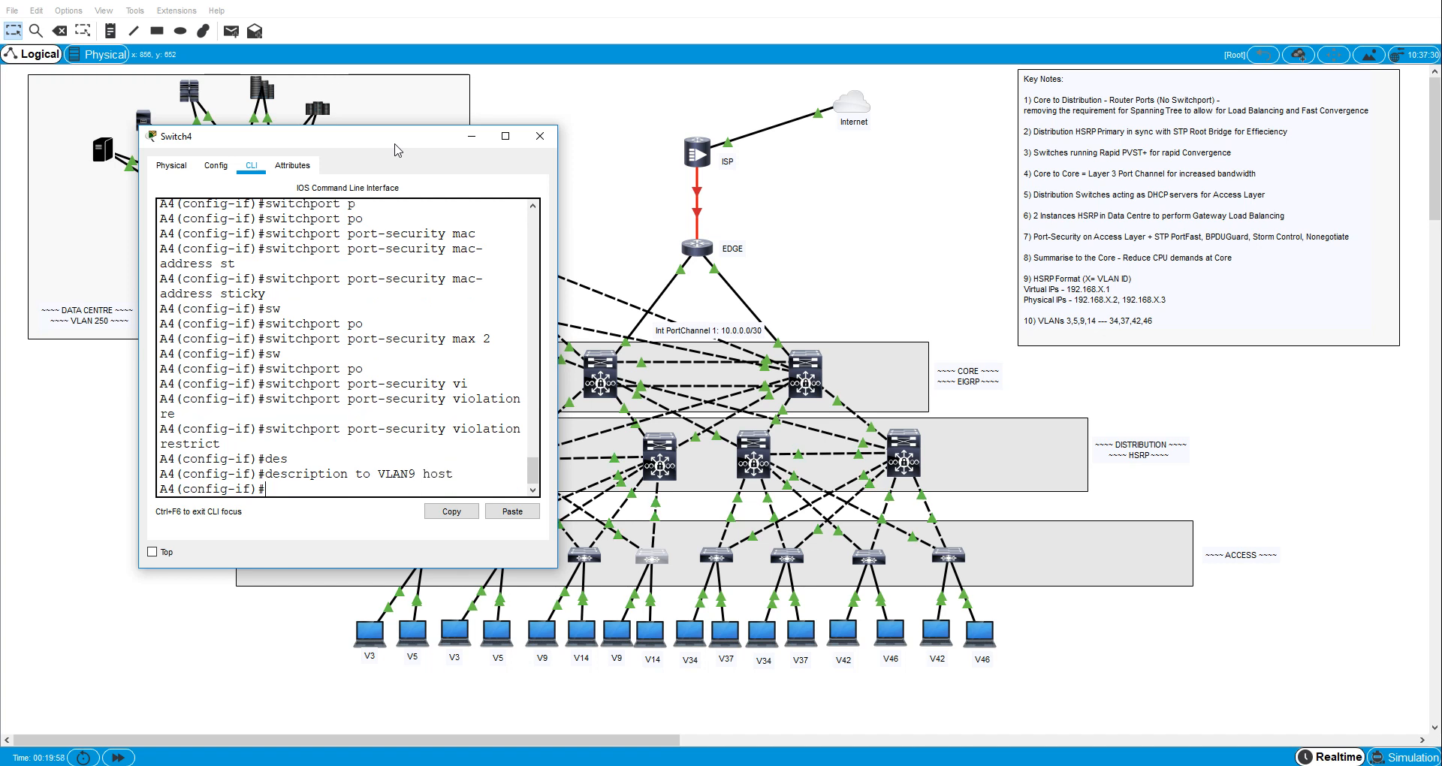
key(Return)
text(int)
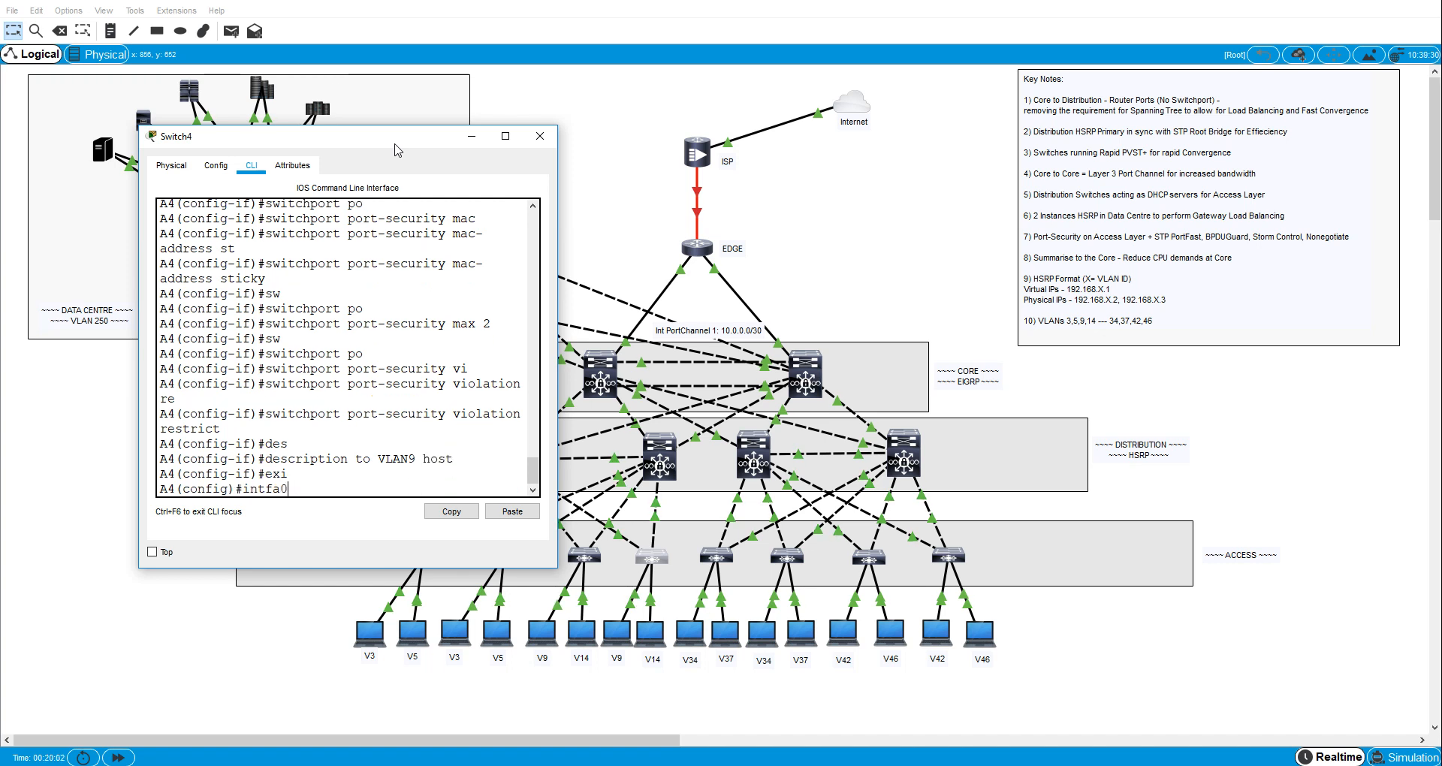
text( fa0/5)
key(Return)
text(sw)
key(Tab)
text(m)
key(Tab)
text(ac)
- Assign A4's interface fa0/5 to access VLAN 14
key(Tab)
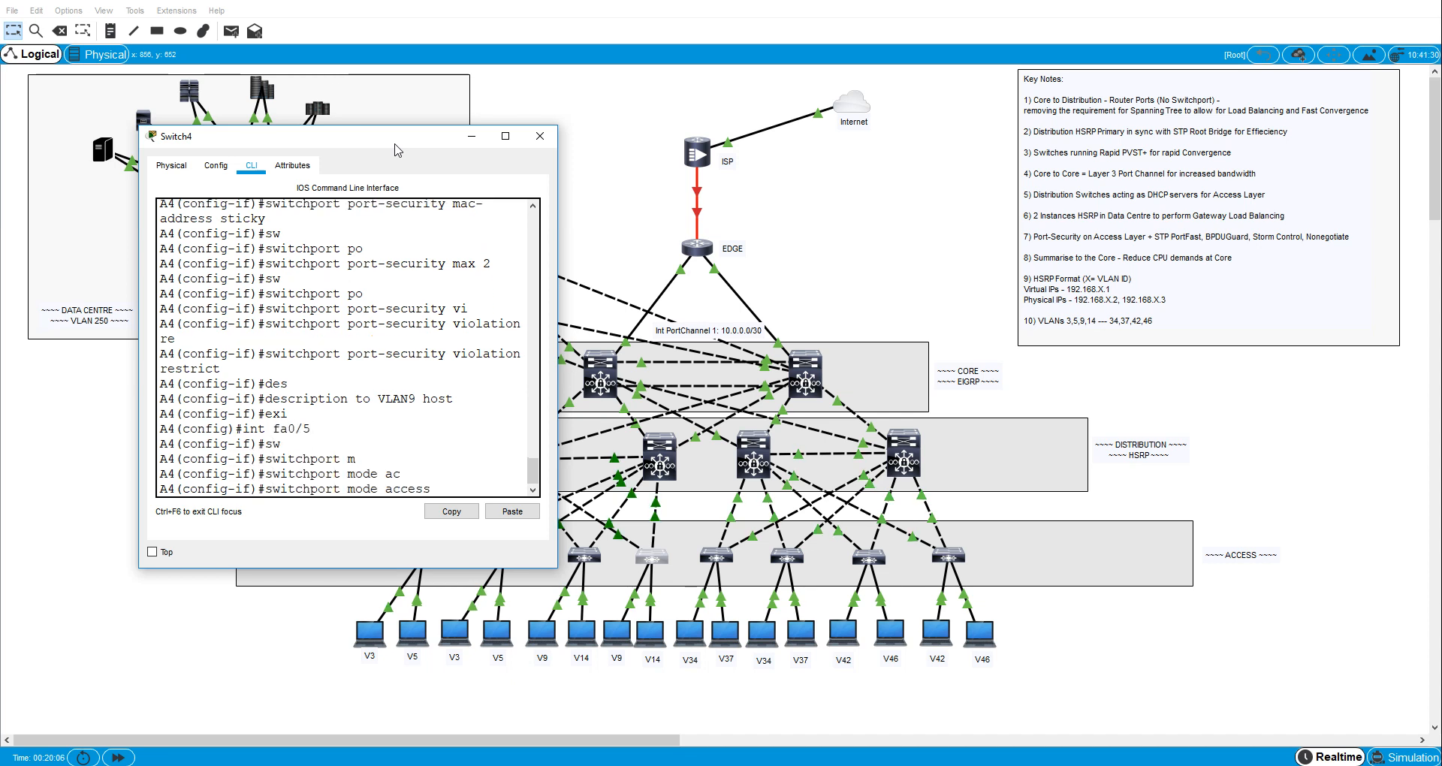
key(Return)
text(sw)
key(Tab)
text(ac)
key(Tab)
text(vl)
key(Tab)
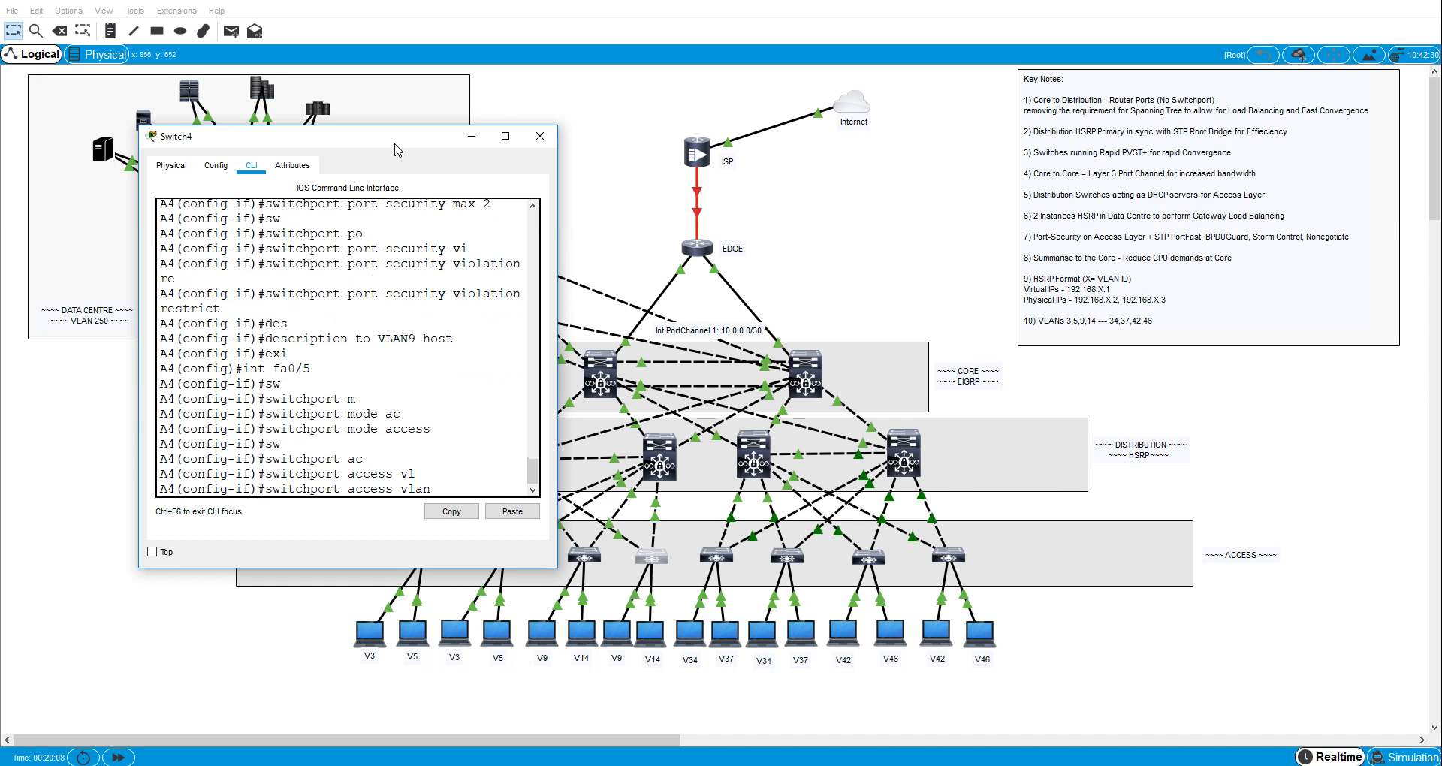
text(1)
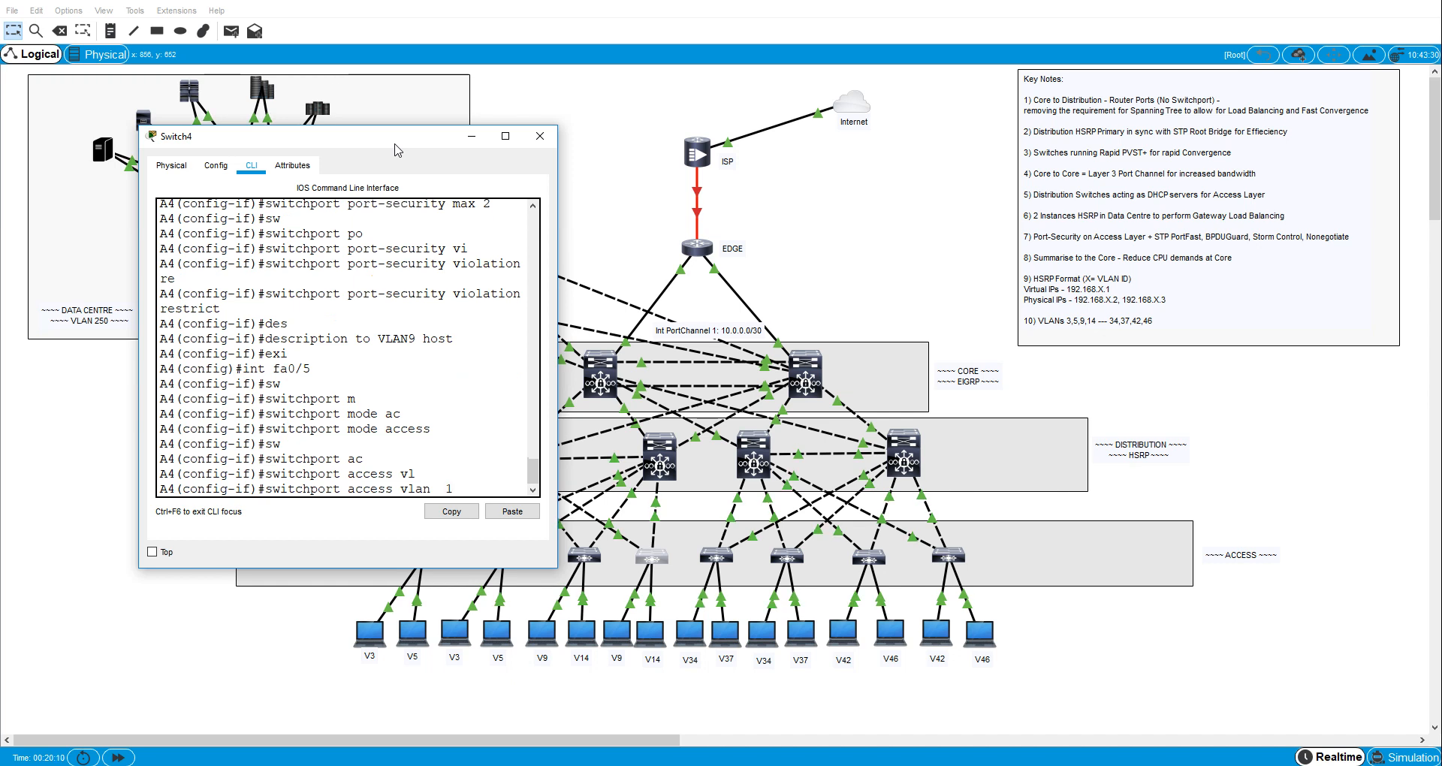
text(4)
key(Return)
- Enable spanning-tree PortFast on A4's interface fa0/5
text(span)
key(Tab)
text(po)
key(Tab)
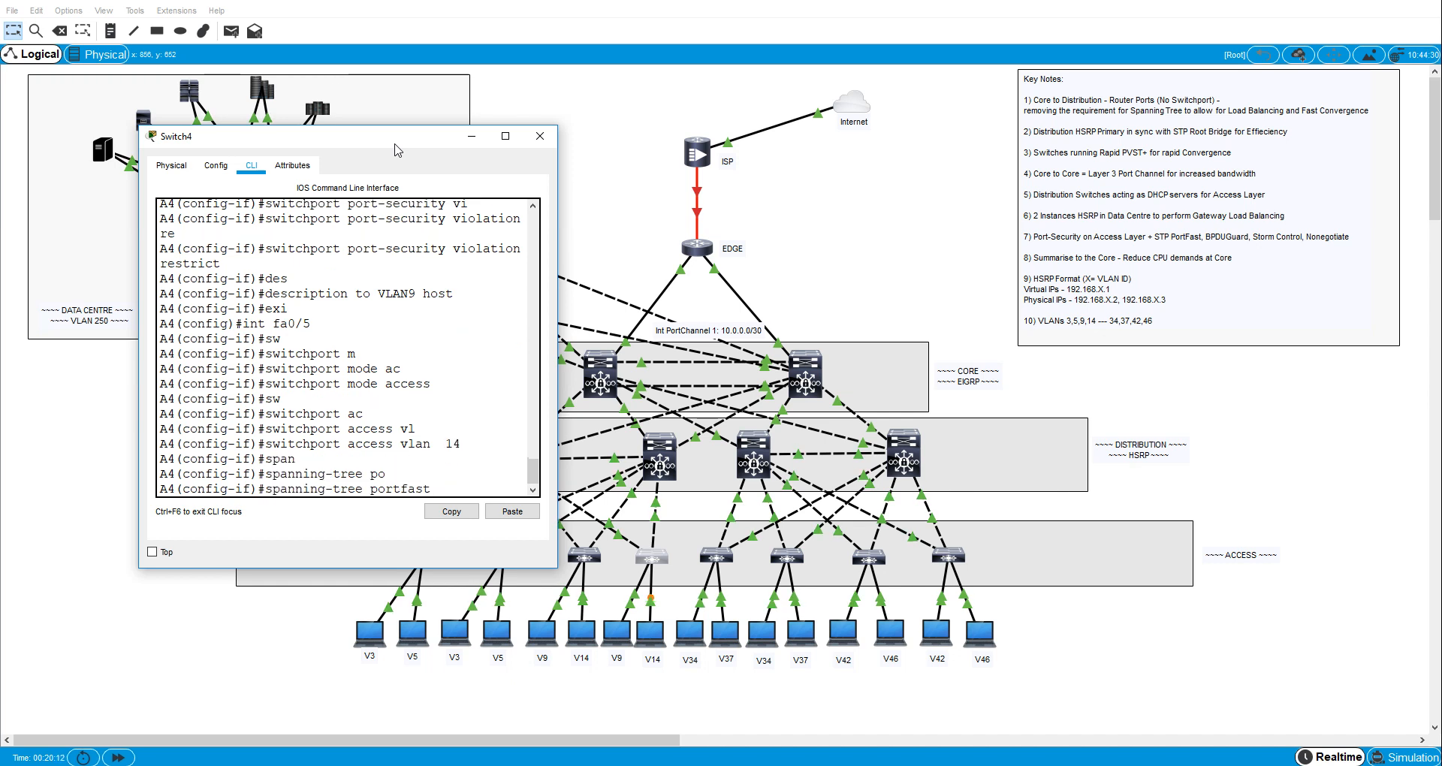
key(Return)
- Enable spanning-tree BPDU guard on A4's interface fa0/5
text(span)
key(Tab)
text(b)
key(Tab)
text(e)
key(Tab)
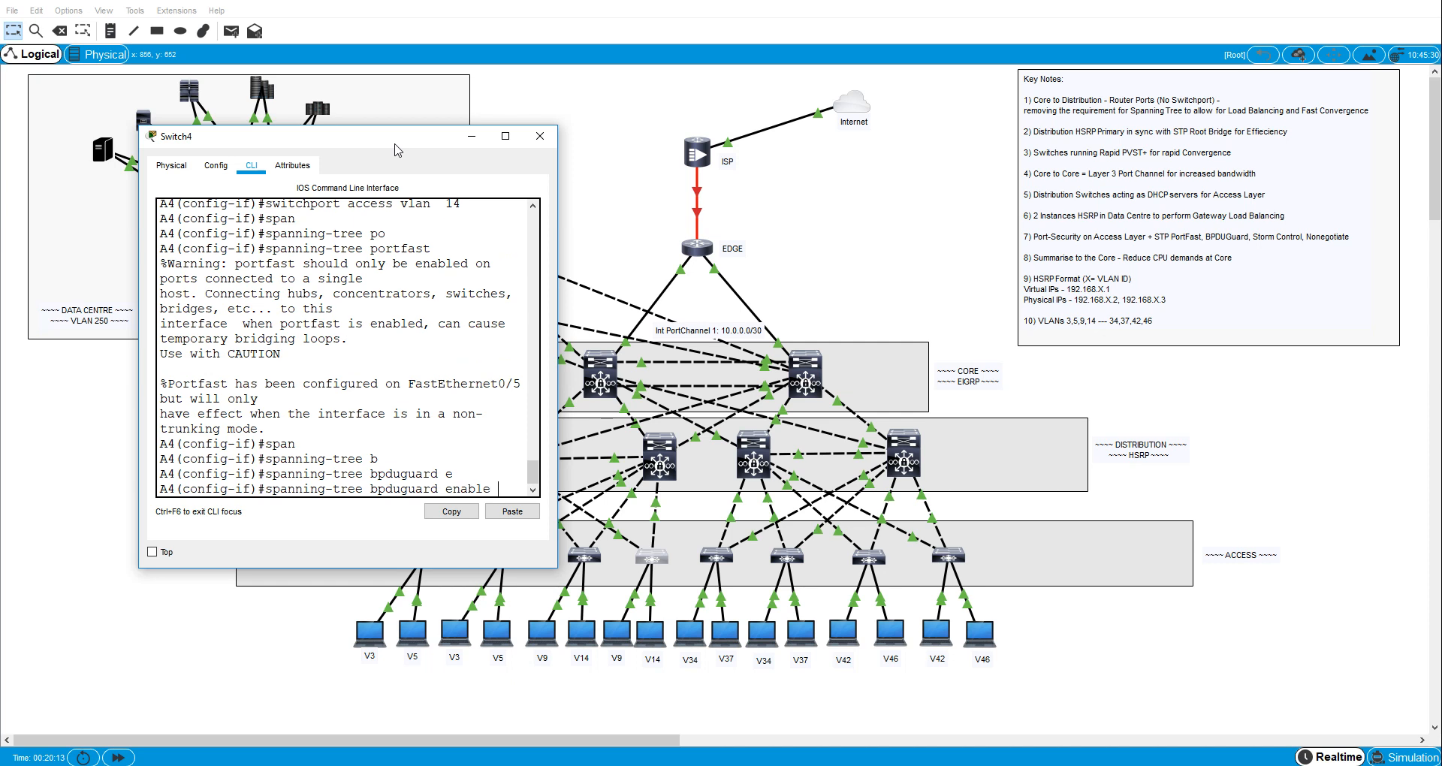
key(Return)
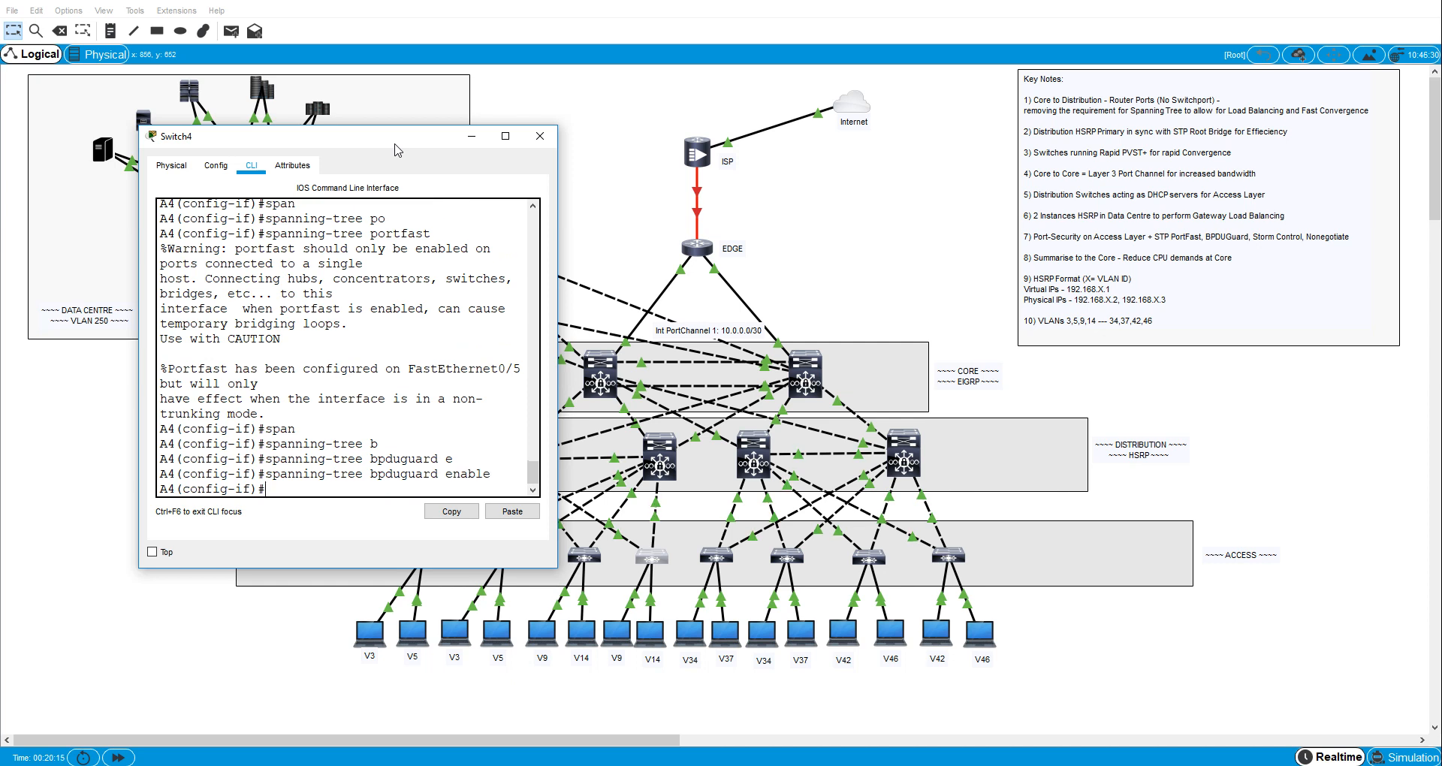
- Set the broadcast storm-control level on A4's interface fa0/5 to 40
text(stor)
key(Tab)
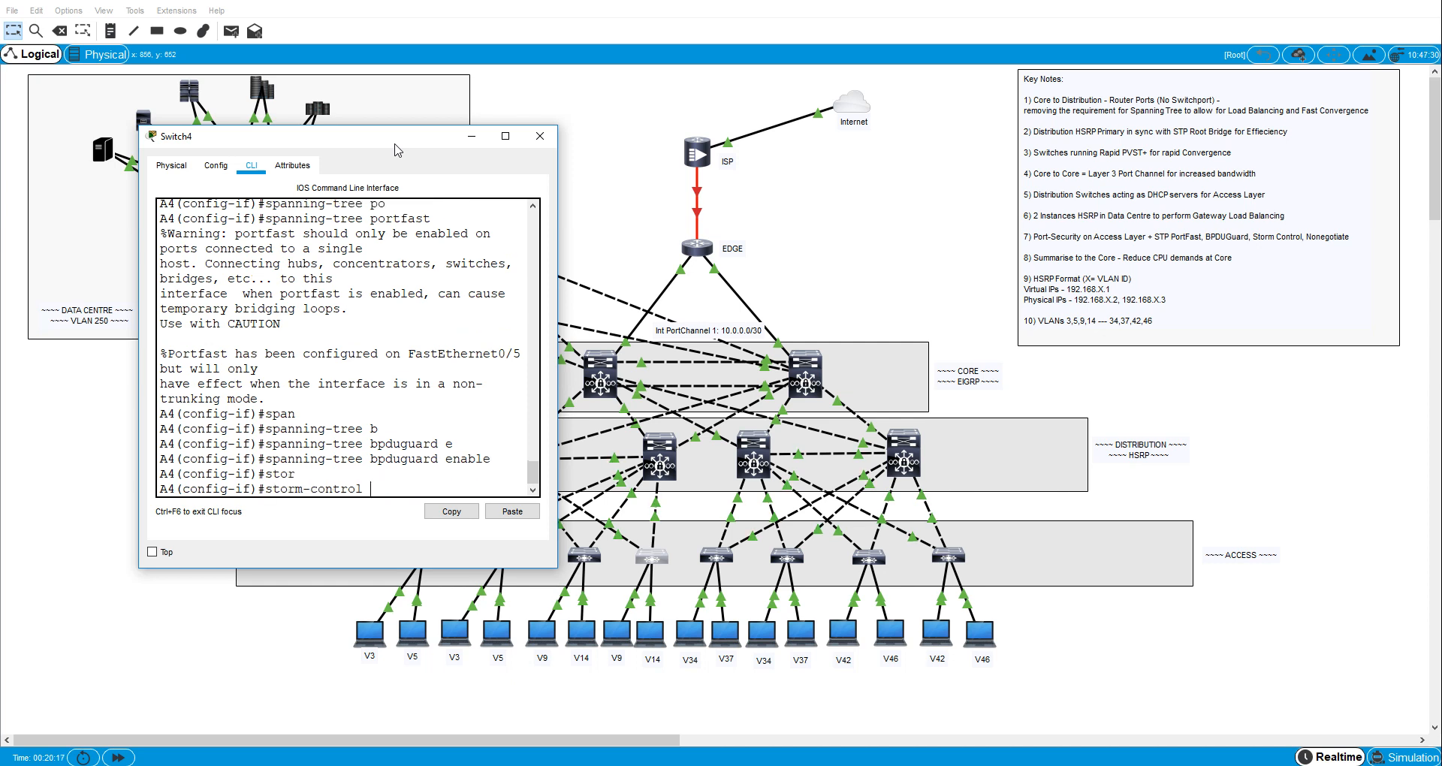
text(b)
key(Tab)
text(l)
key(Tab)
text(40)
key(Return)
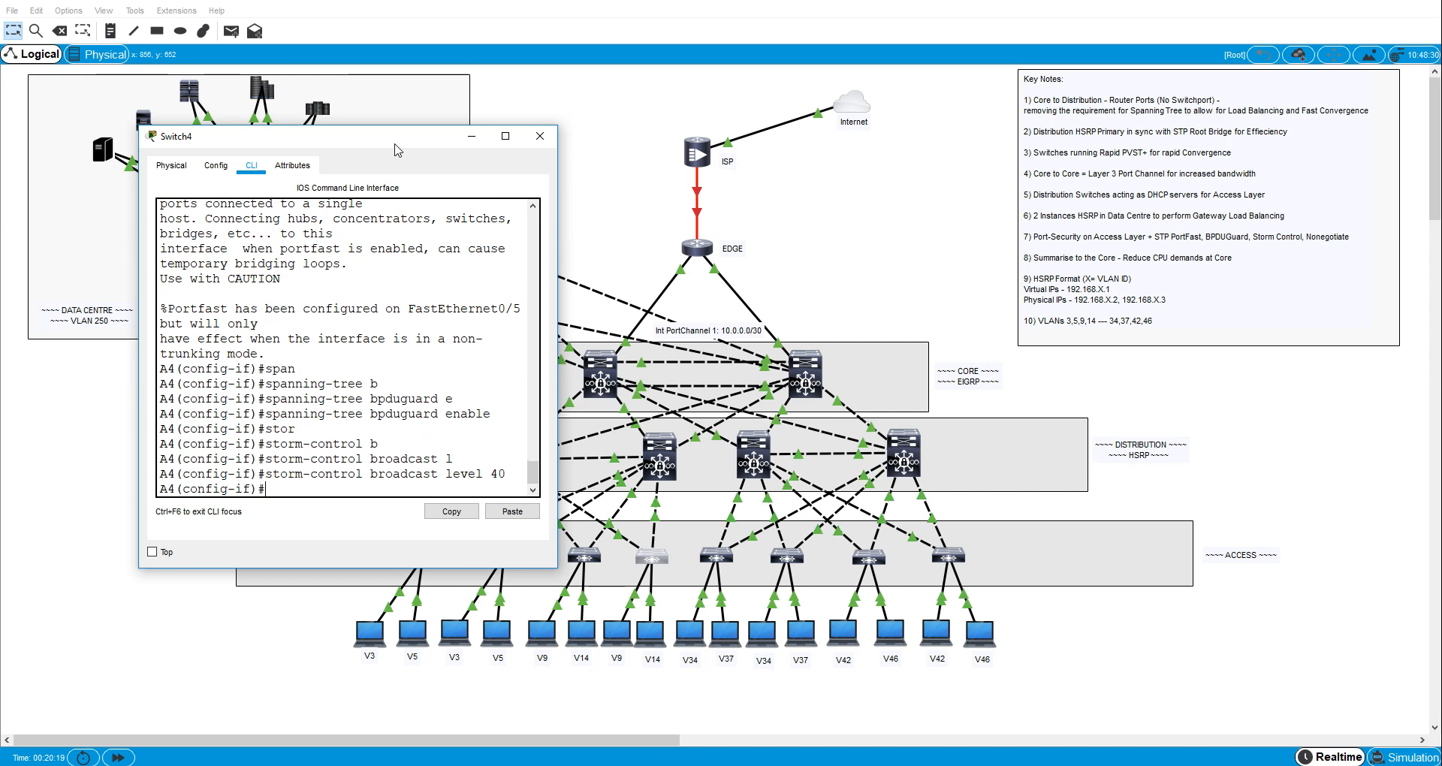
- Disable trunk negotiation on A4's interface fa0/5 with switchport nonegotiate
text(sw)
key(Tab)
key(Tab)
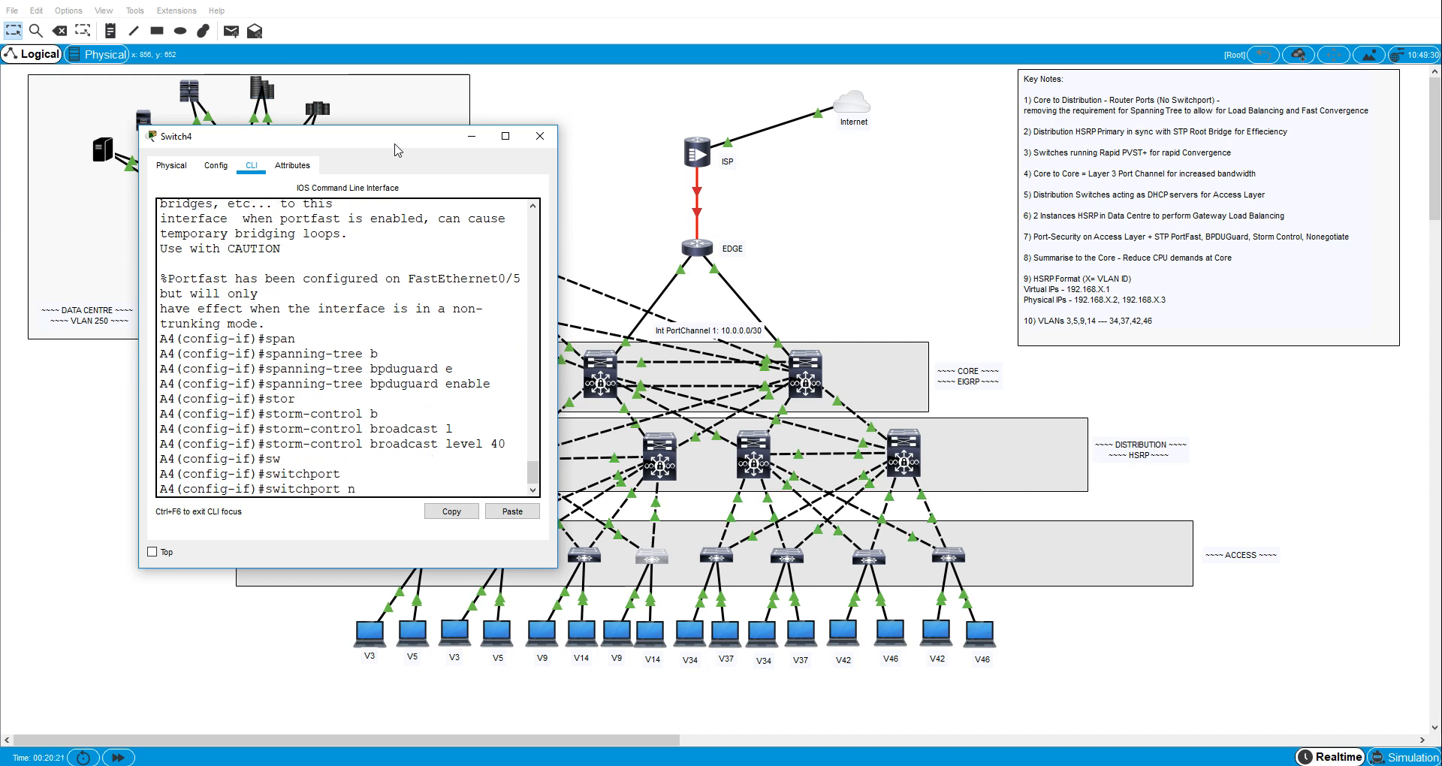
text(n)
key(Tab)
key(Return)
- Enable switchport port security on A4's interface fa0/5
text(sw)
key(Tab)
text(po)
key(Tab)
key(Return)
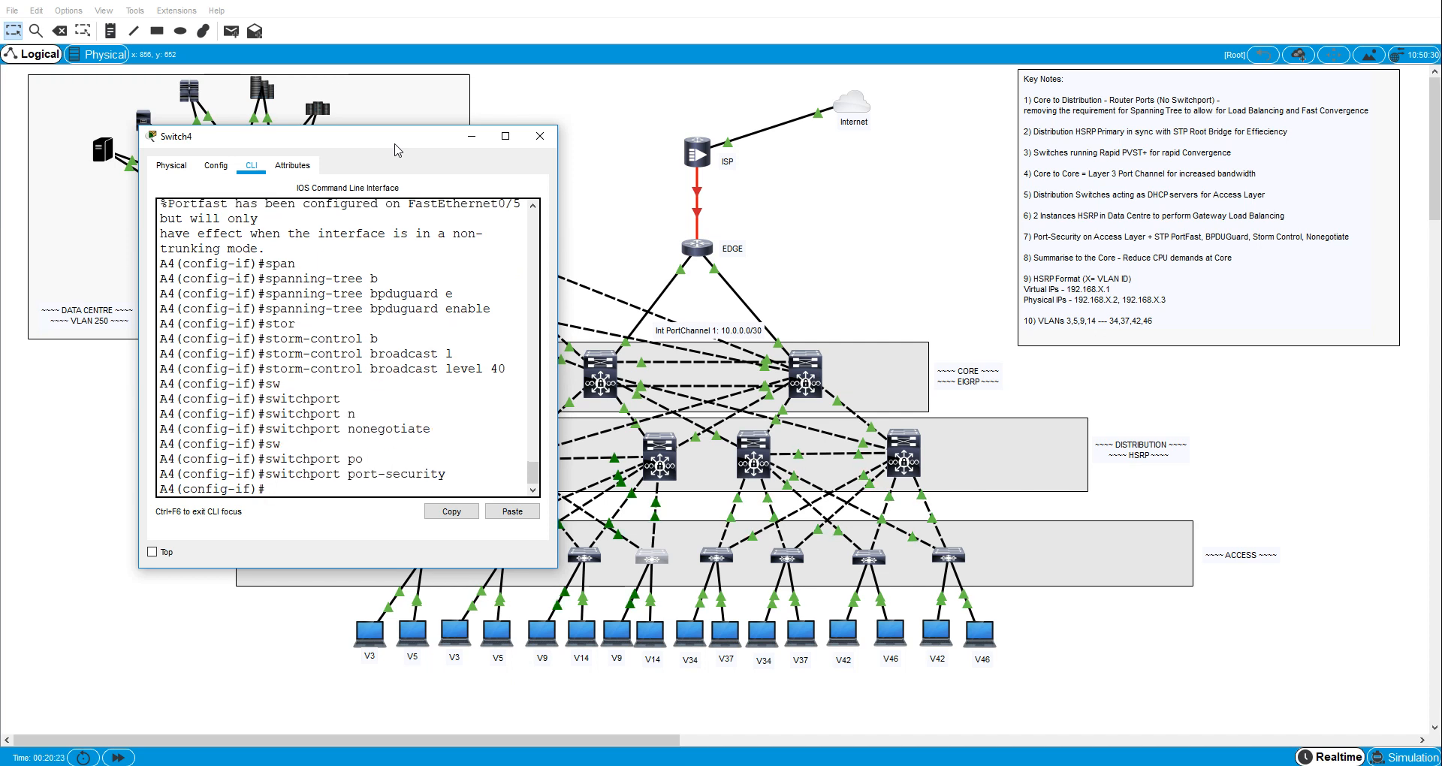
- Turn on sticky MAC address learning for port security on A4's interface fa0/5
text(sw)
key(Tab)
text(po)
key(Tab)
text(mac)
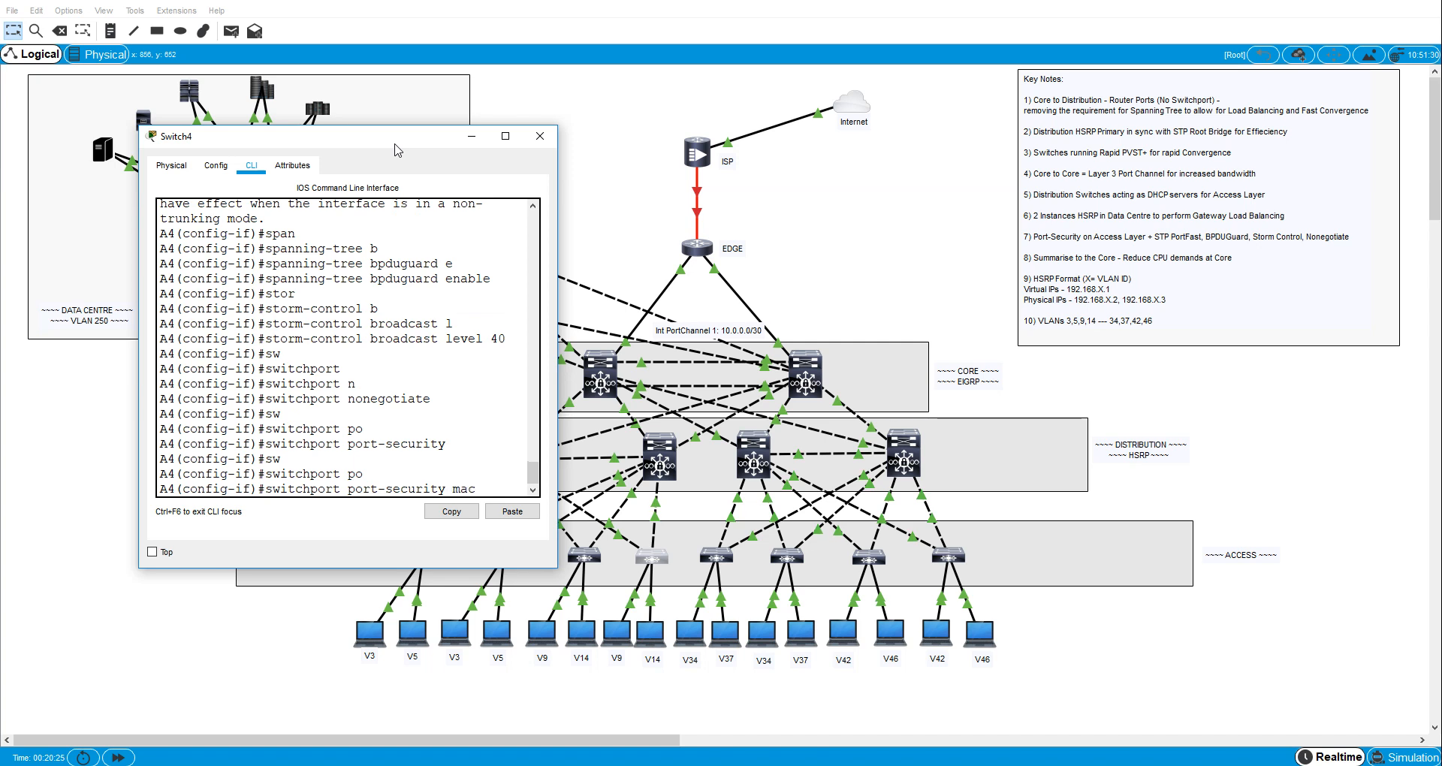
key(Tab)
text(s)
key(Tab)
key(Return)
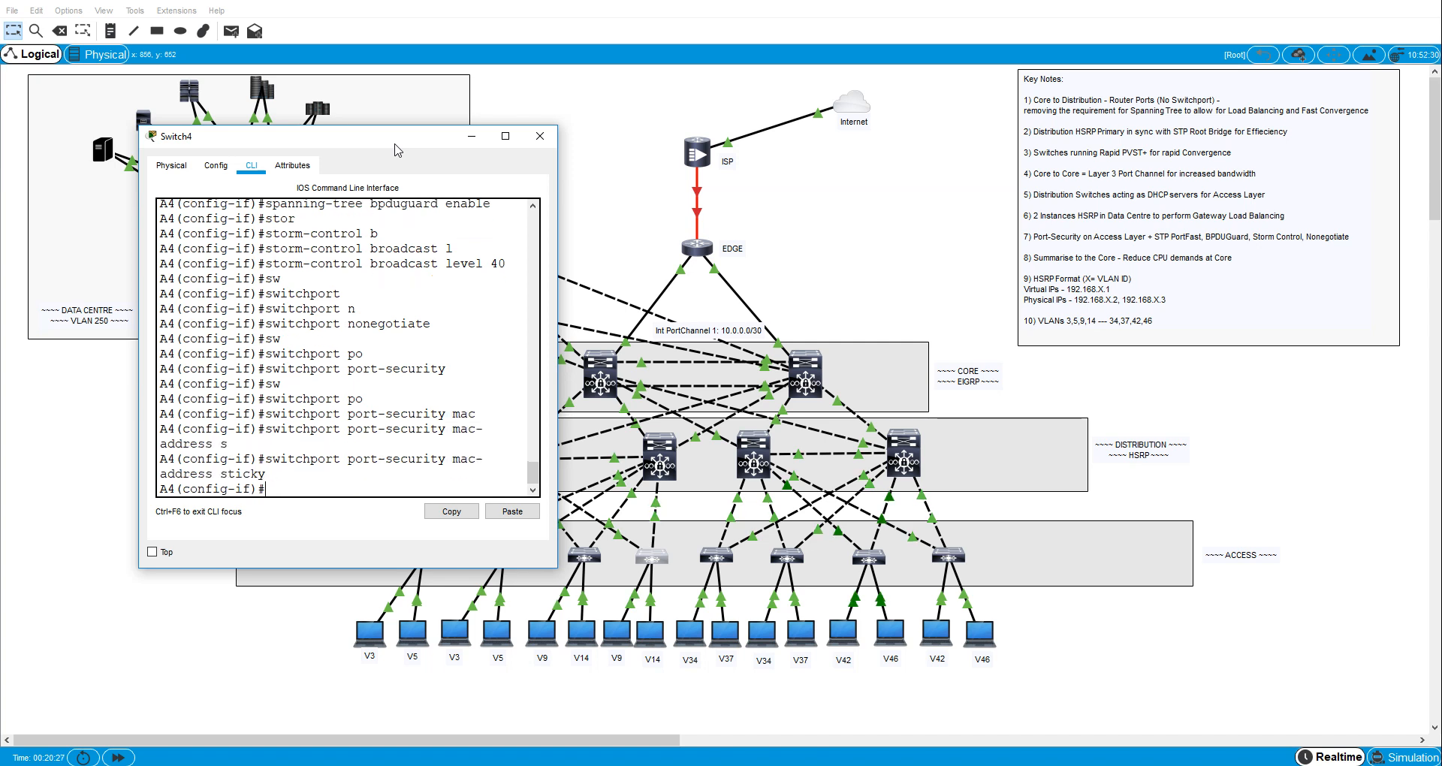
- Set the port-security maximum on A4's interface fa0/5 to 2 MAC addresses
text(sw)
key(Tab)
text(po)
key(Tab)
text(v)
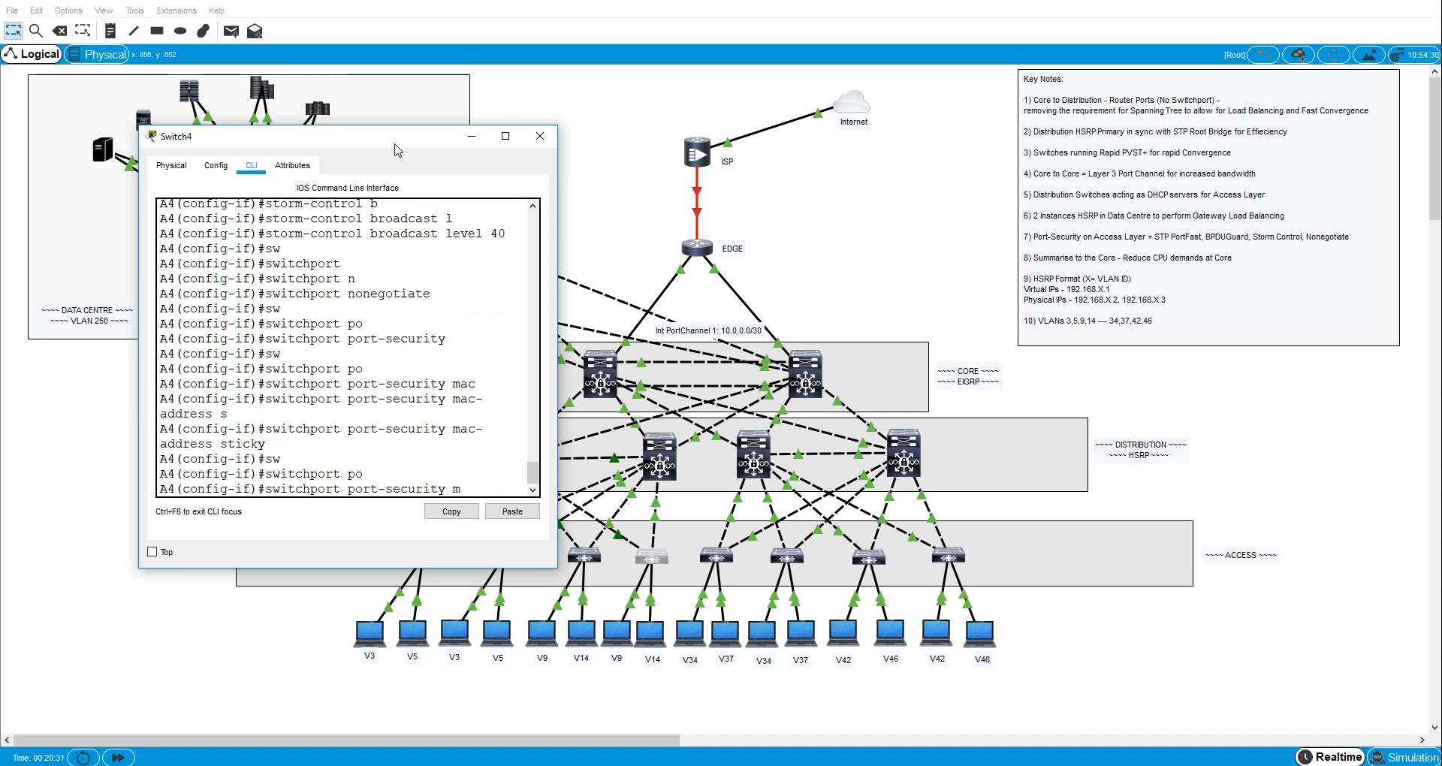
text(ax)
key(Tab)
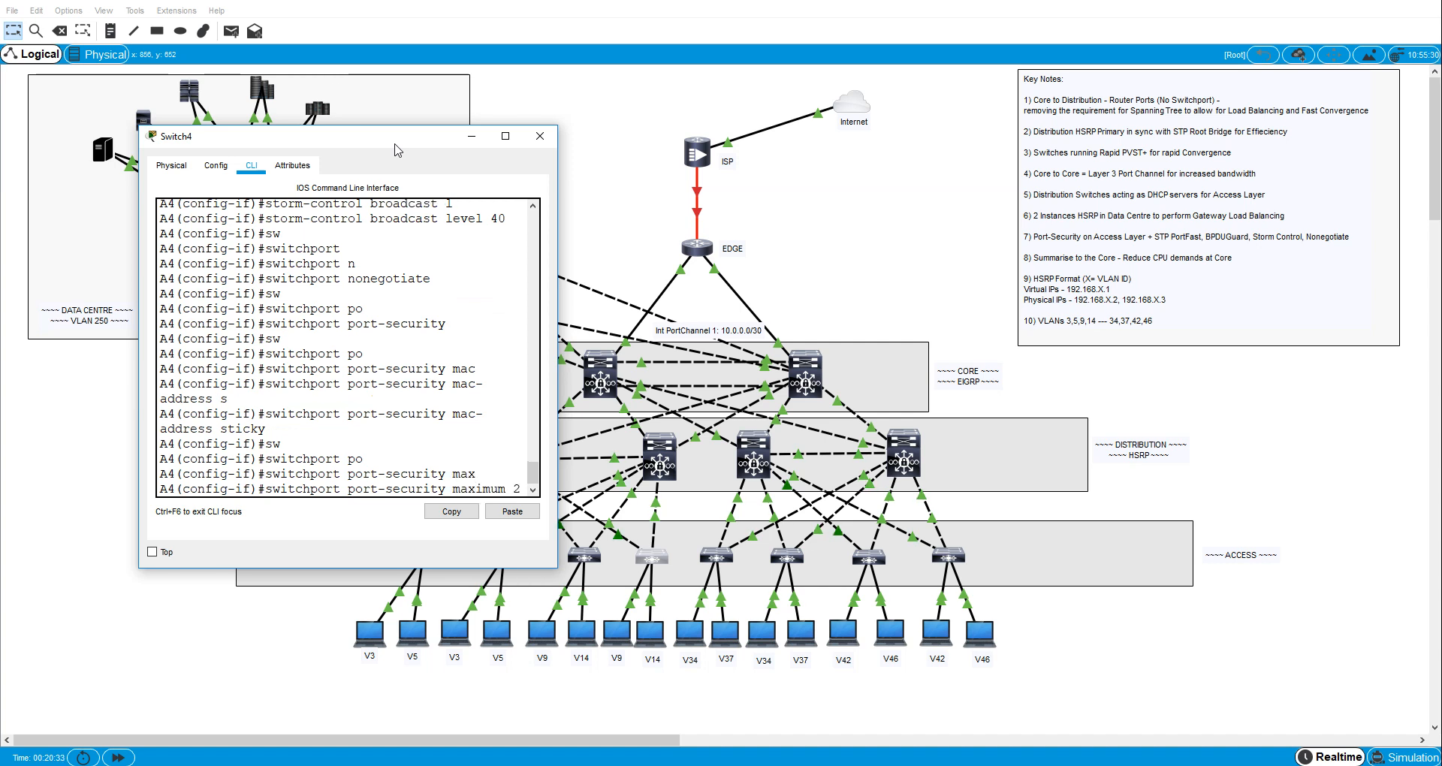
text(2)
key(Return)
- Set the port-security violation mode on A4's interface fa0/5 to restrict
text(sw)
key(Tab)
text(po)
key(Tab)
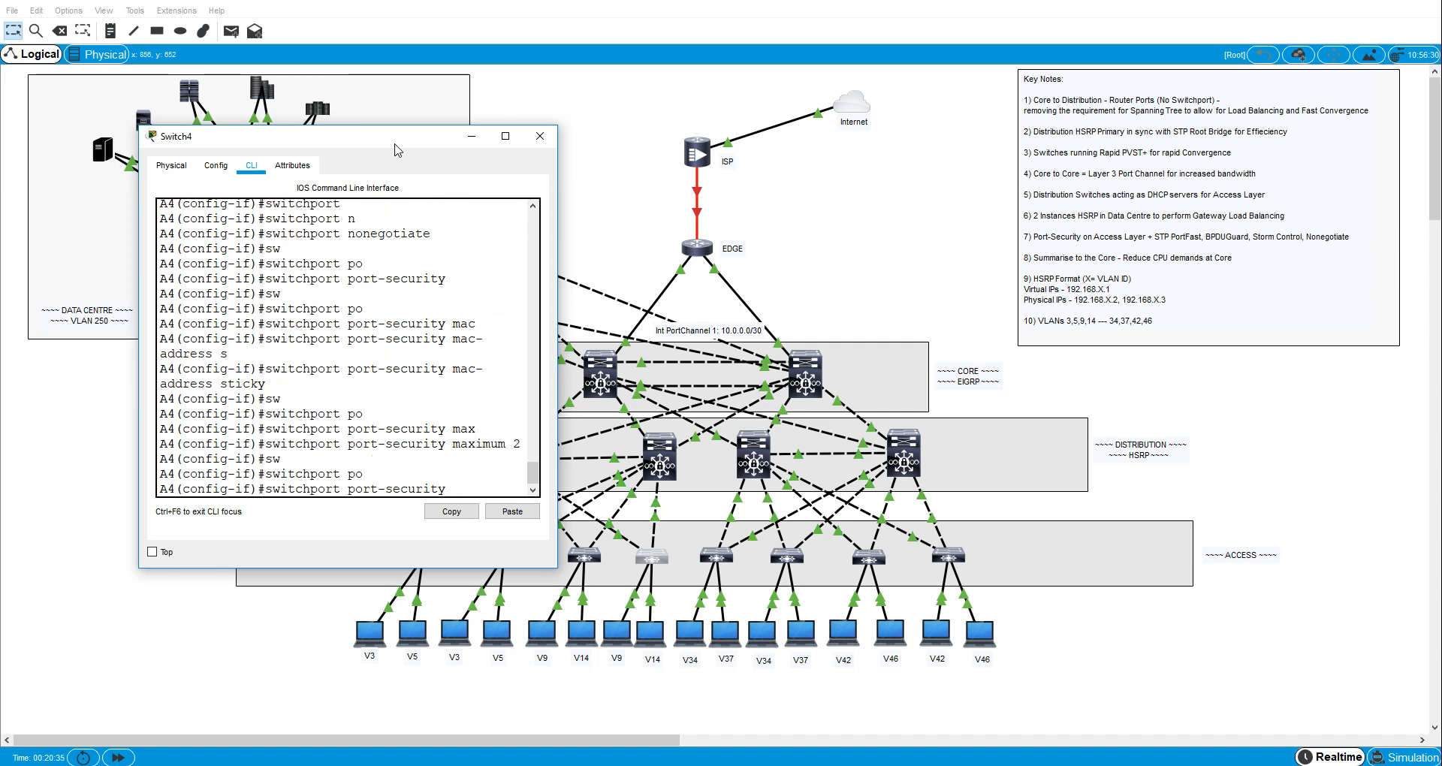
text(vi)
key(Tab)
text(res)
key(Tab)
key(Return)
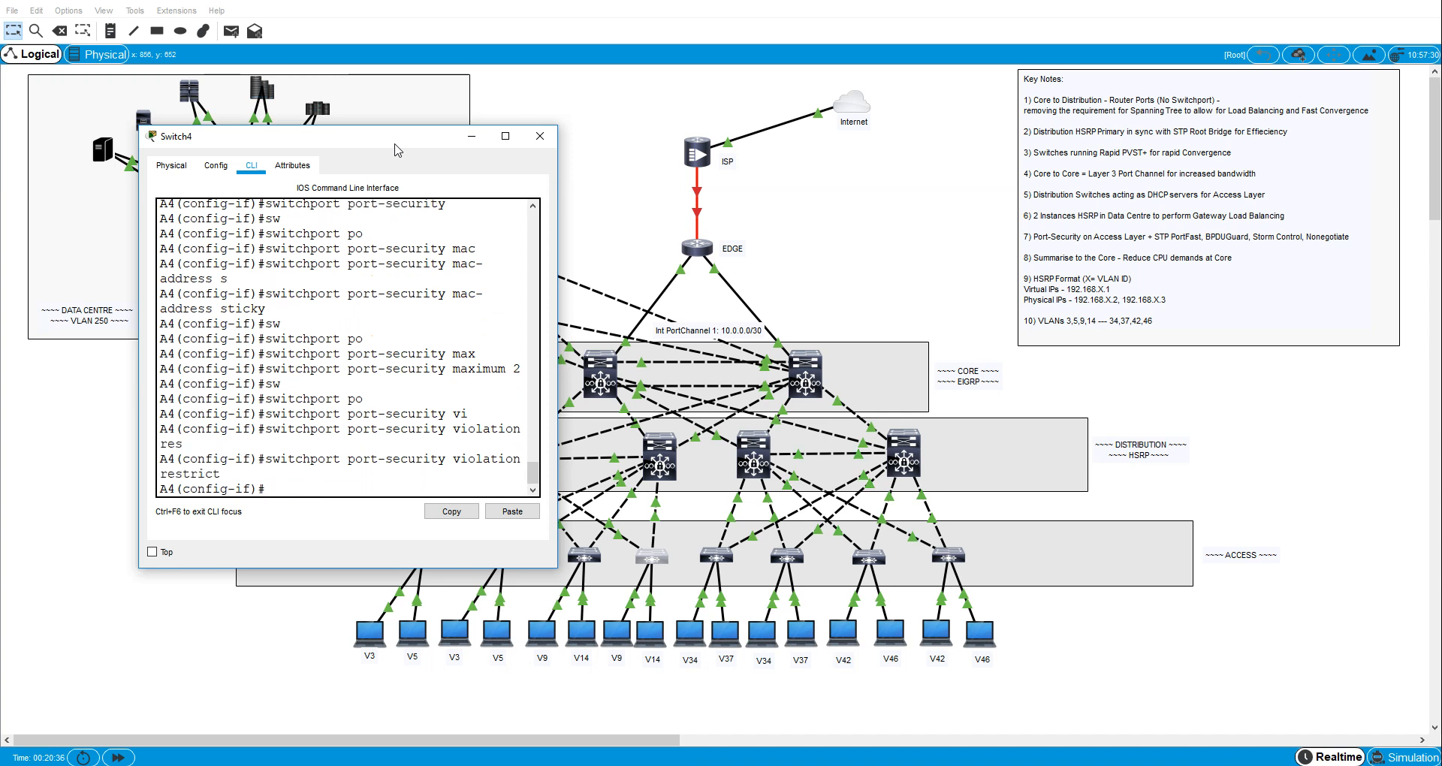
- Describe A4's interface fa0/5 as "to VLAN 14 host", then exit configuration mode and close the switch's window
text(des)
key(Tab)
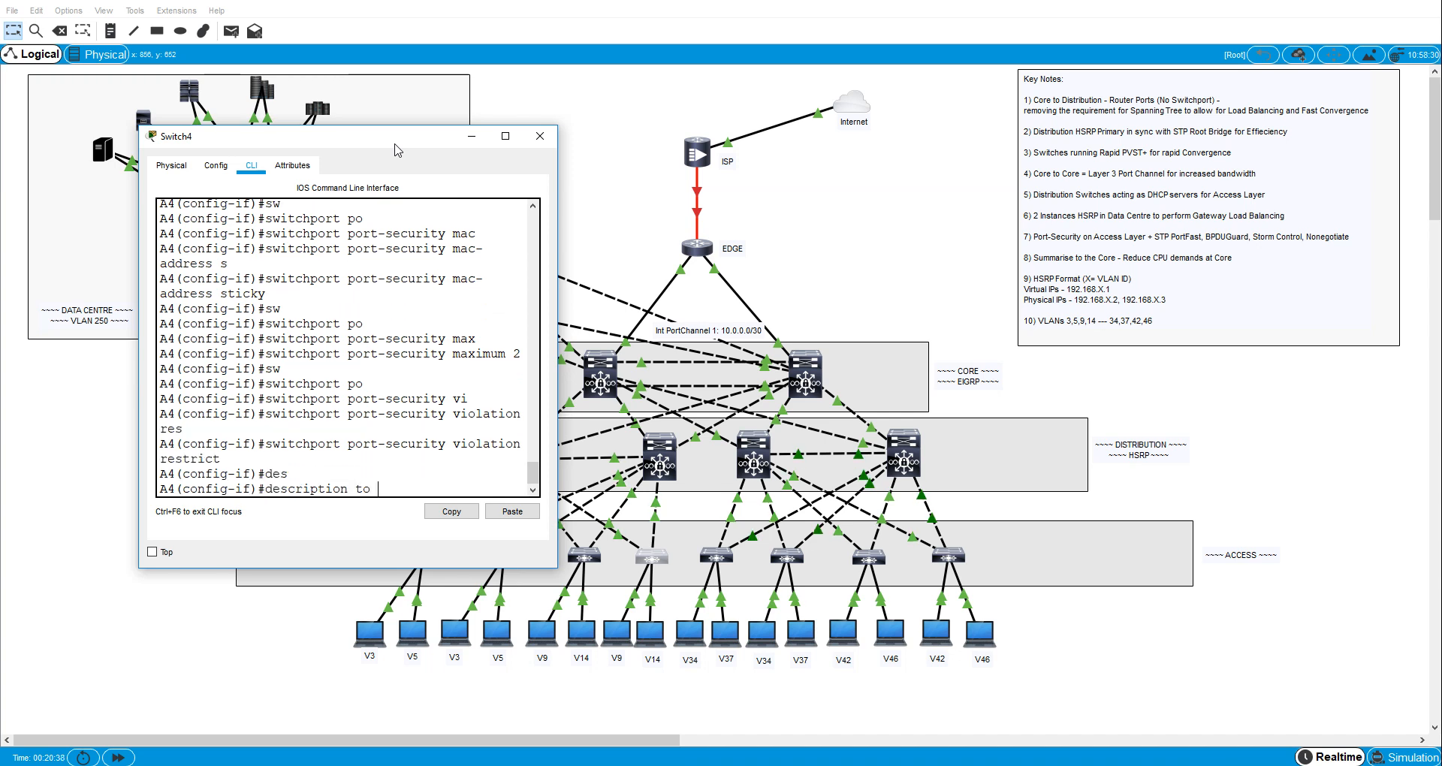
text(to VLAN 14 host)
key(Return)
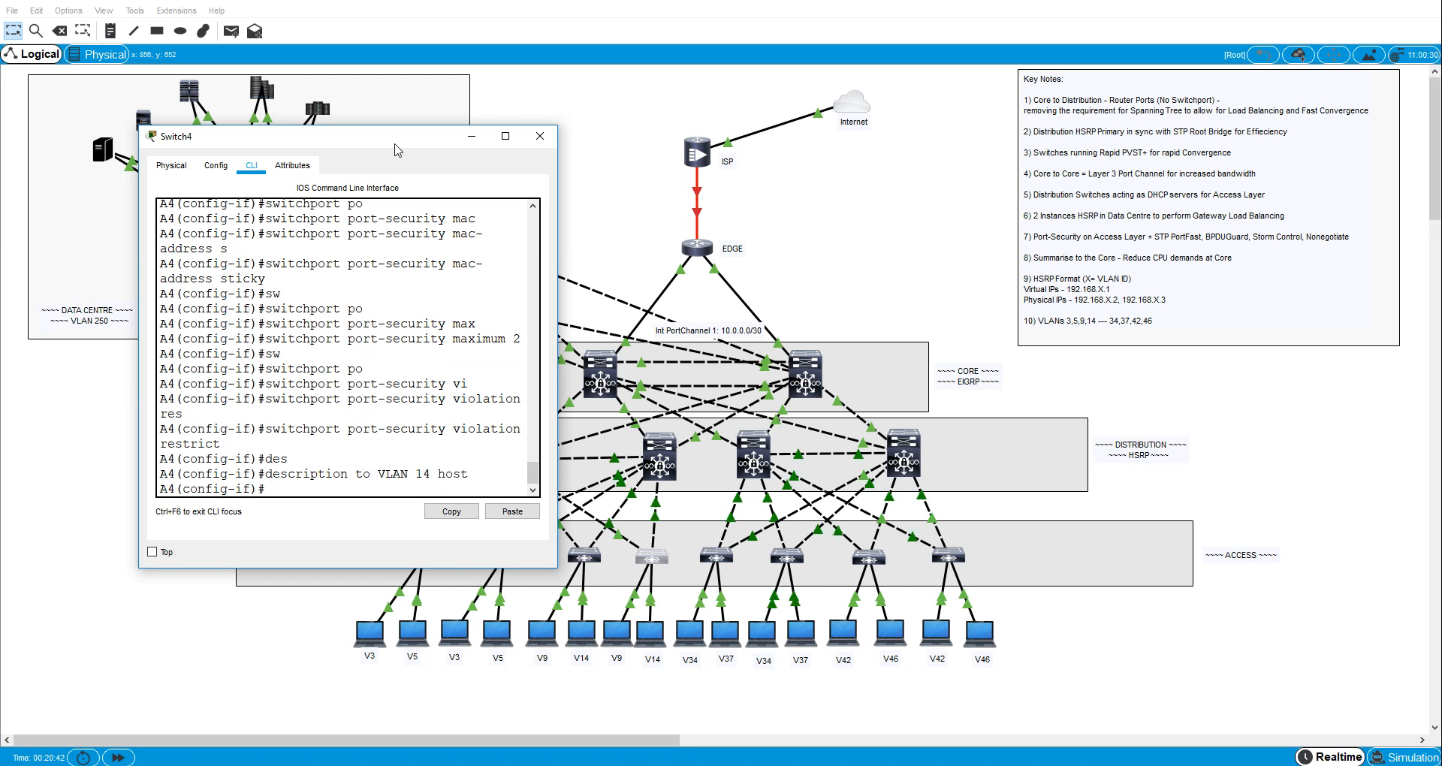
key(ctrl+z)
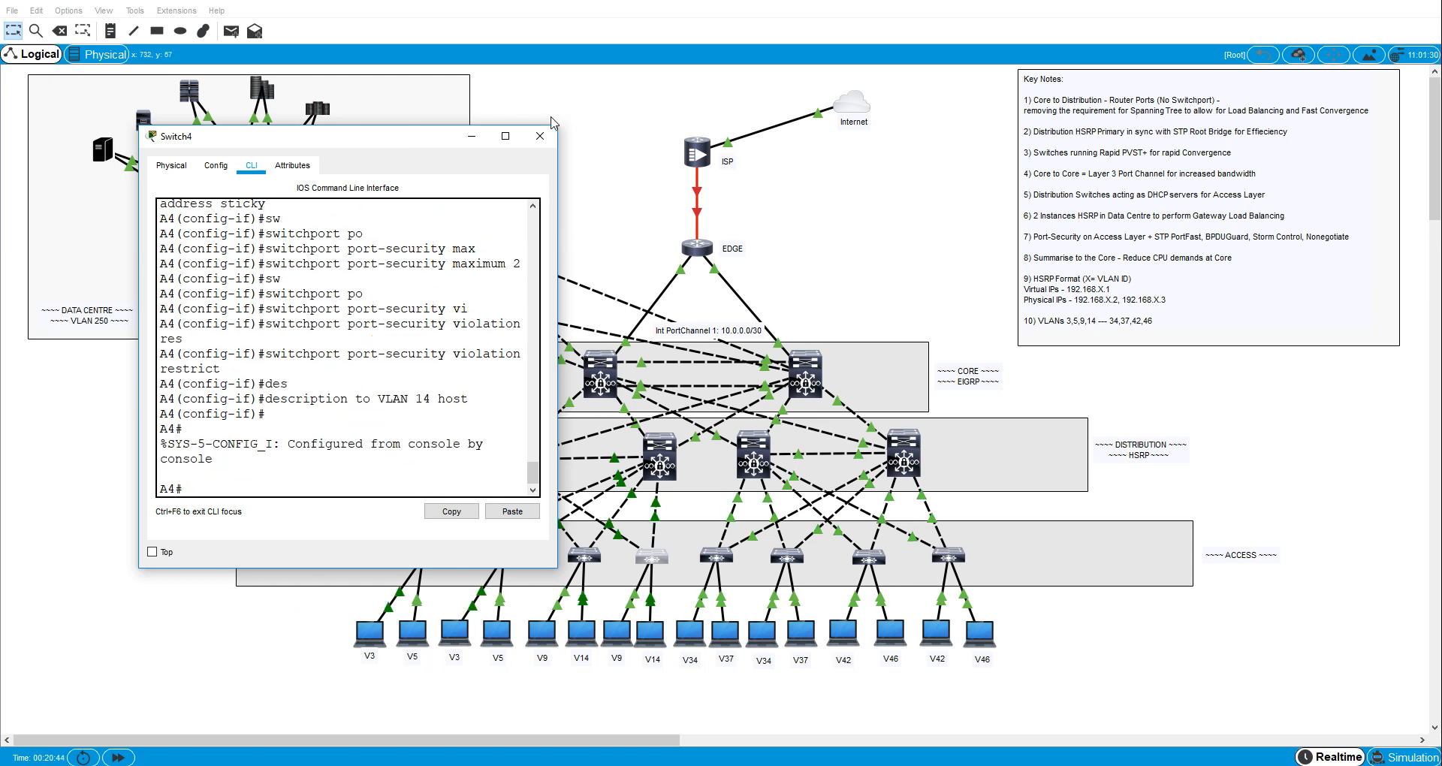
click(539, 136)
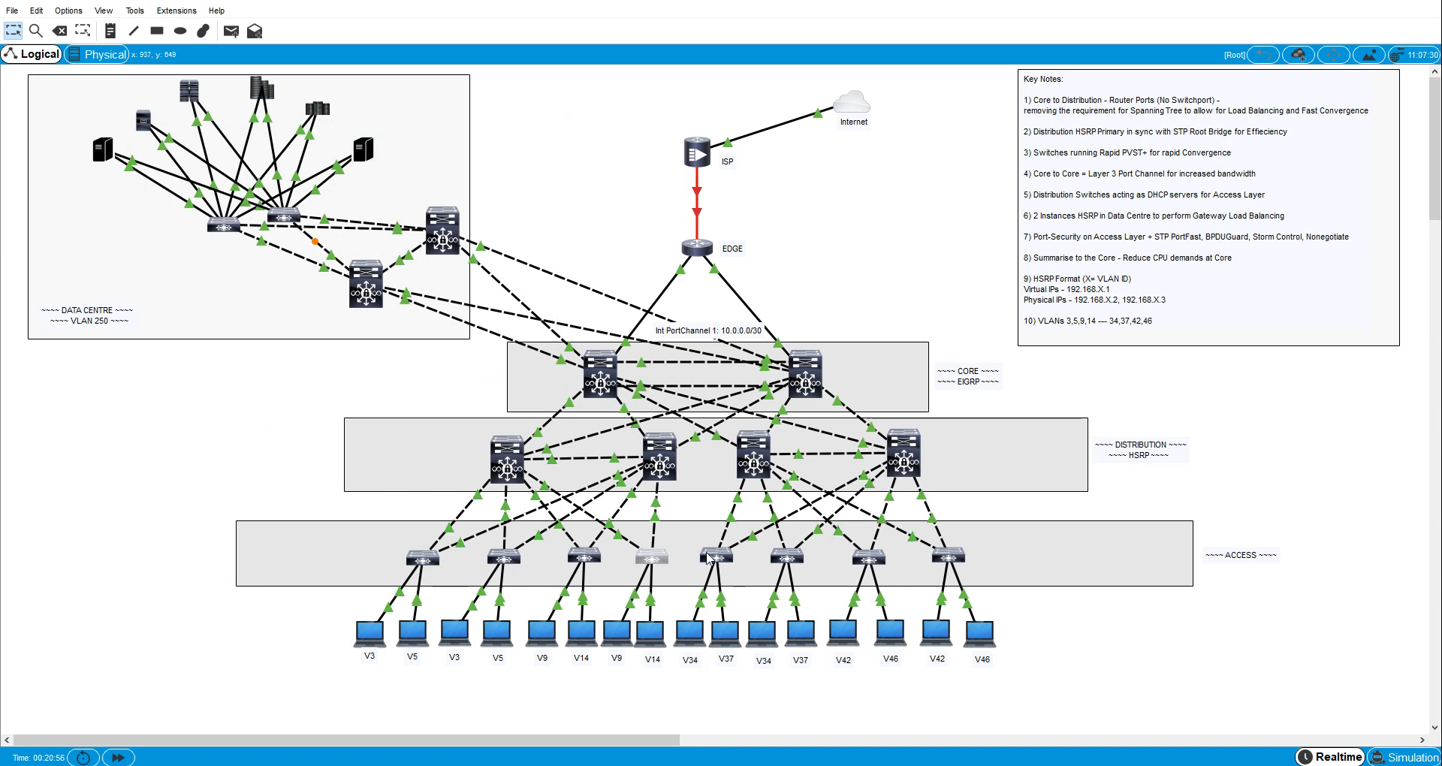
- Open access switch A5's command line and enter configuration of interface fa0/6
click(710, 558)
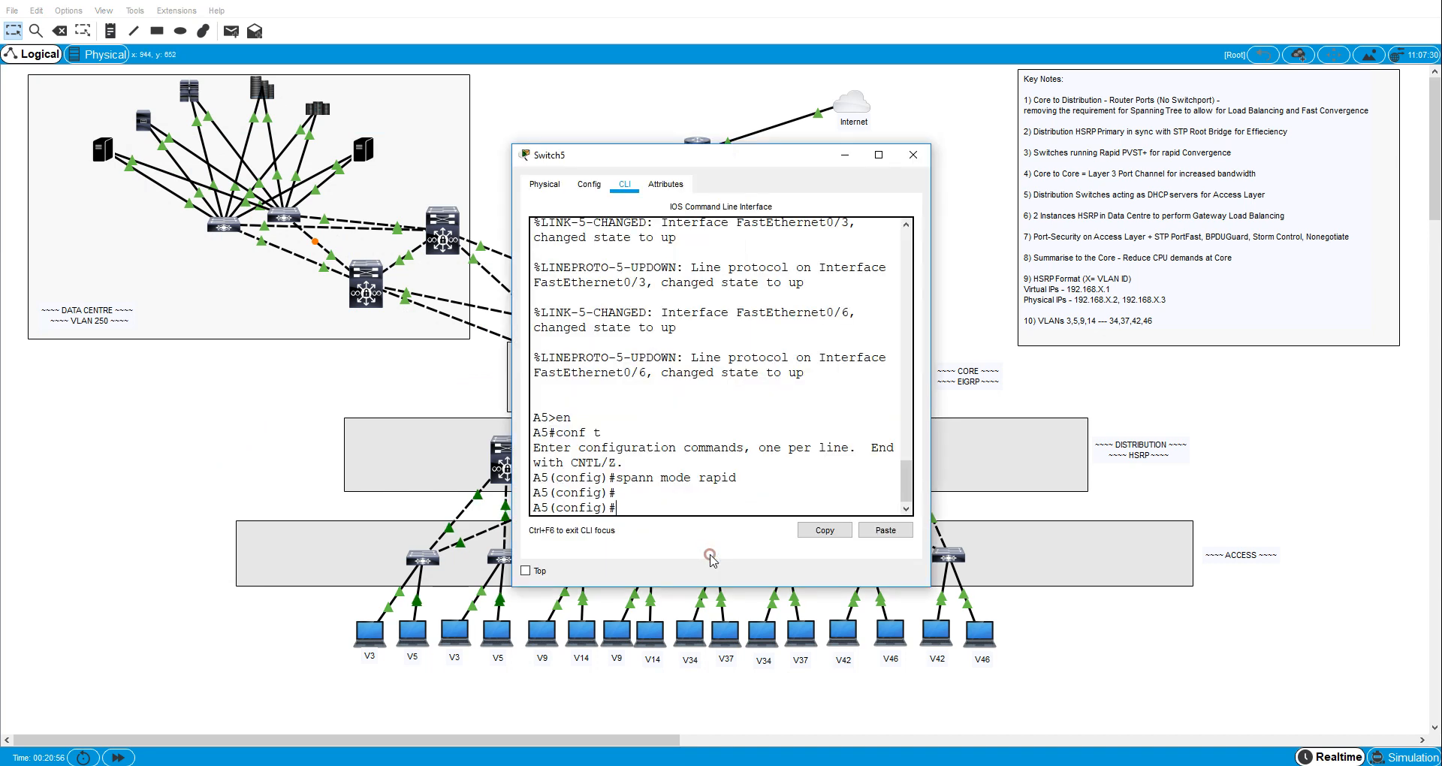
click(646, 513)
text(c)
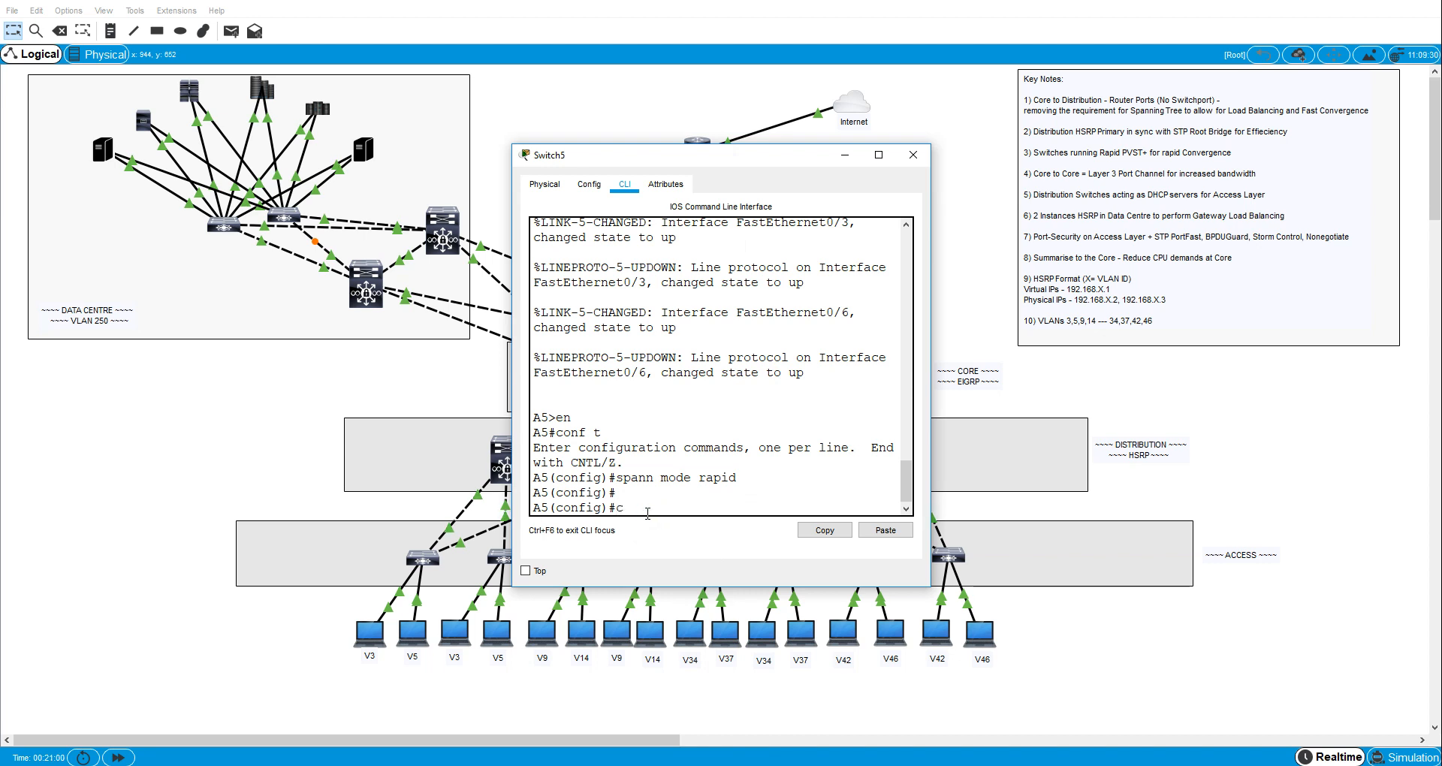
text(onf t)
key(Return)
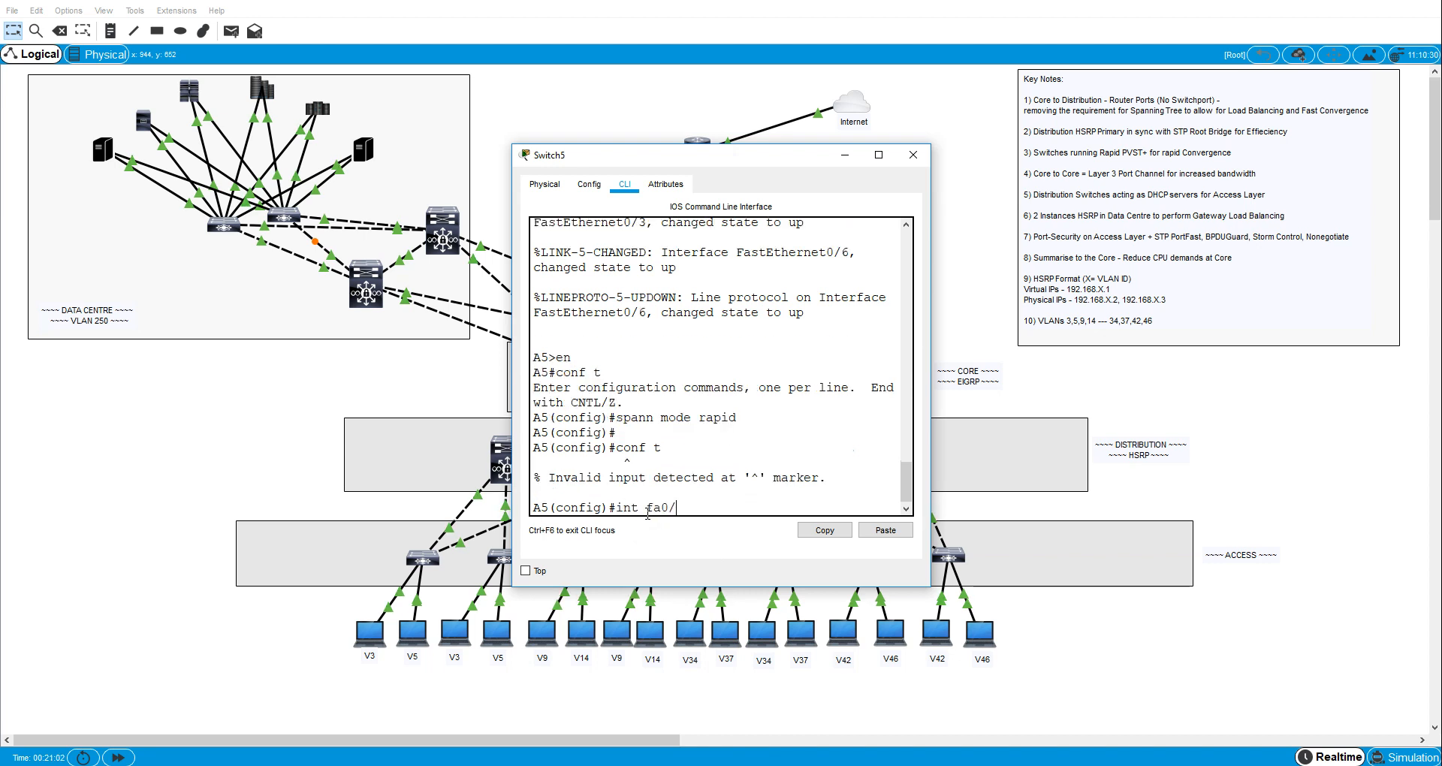
text(int fa0/6)
key(Return)
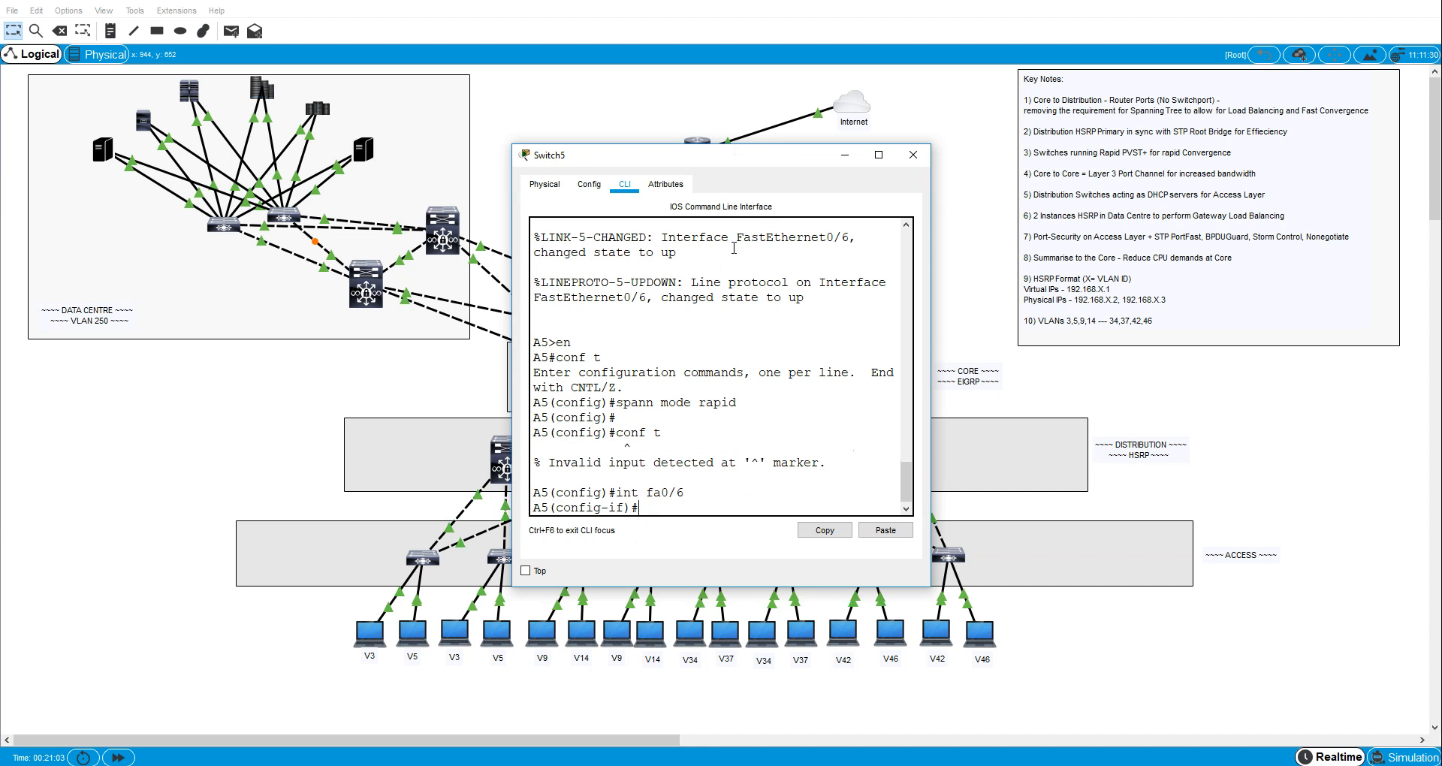
drag(758, 161, 378, 143)
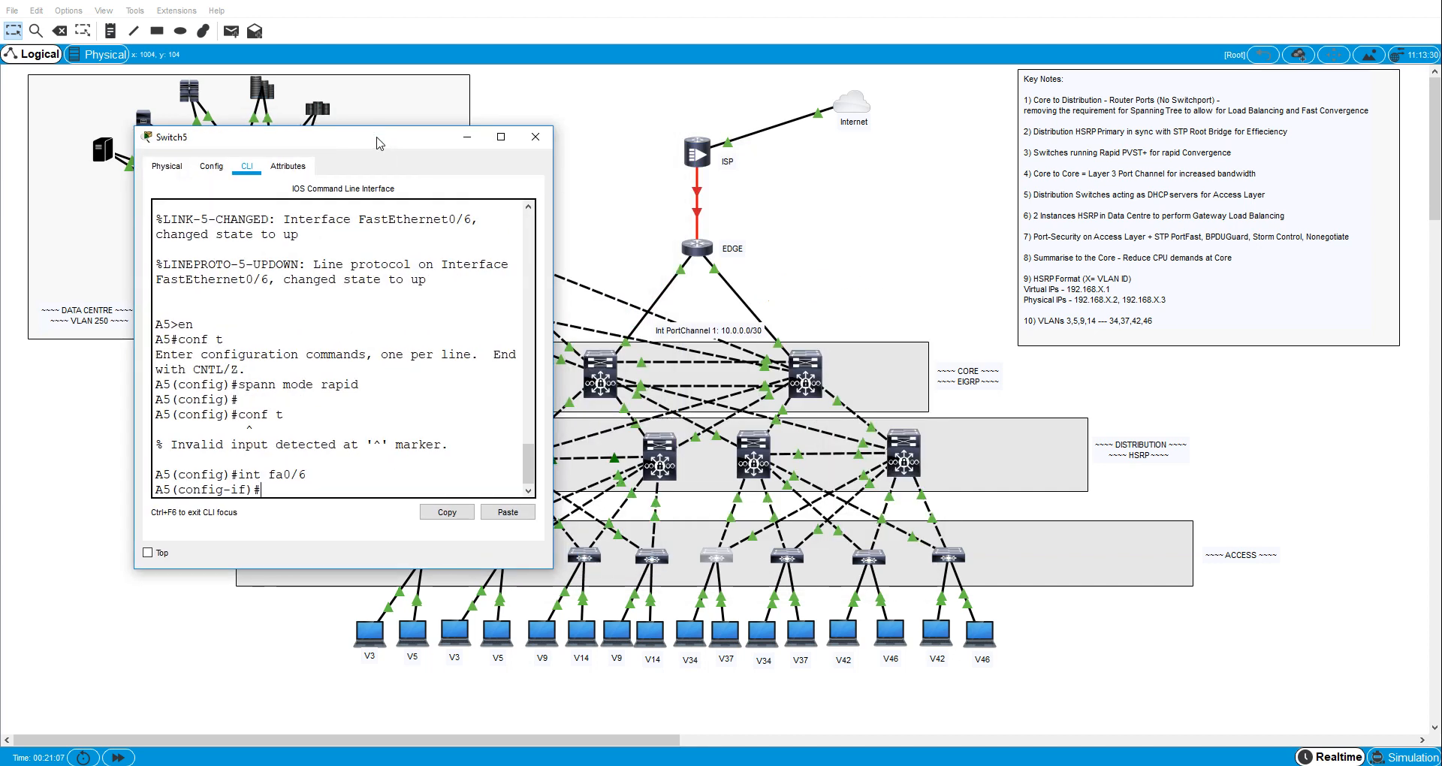
- Set A5's interface fa0/6 to switchport access mode
text(sw)
key(Tab)
text(m)
key(Tab)
text(ac)
key(Tab)
key(Return)
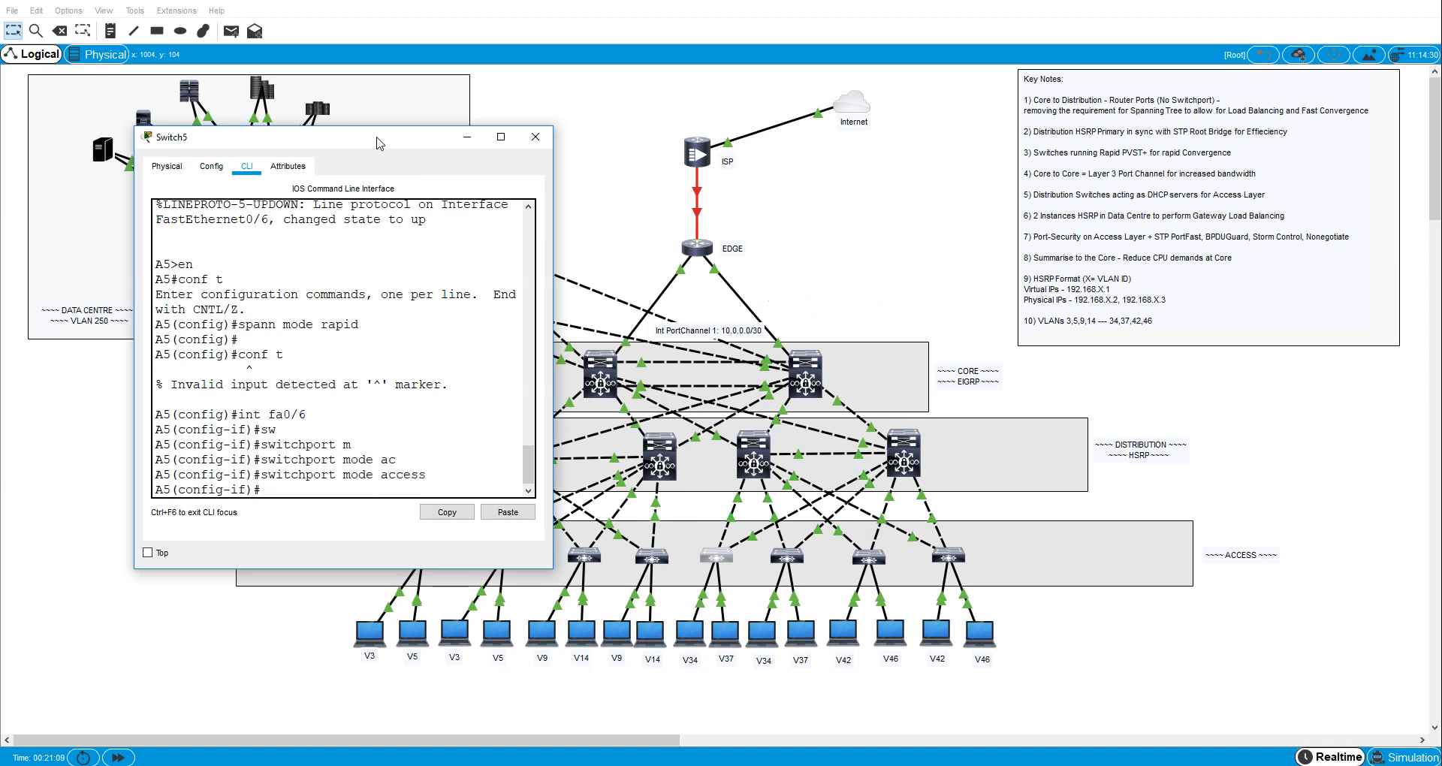
- Assign A5's interface fa0/6 to access VLAN 34
text(sw)
key(Tab)
text(ac)
key(Tab)
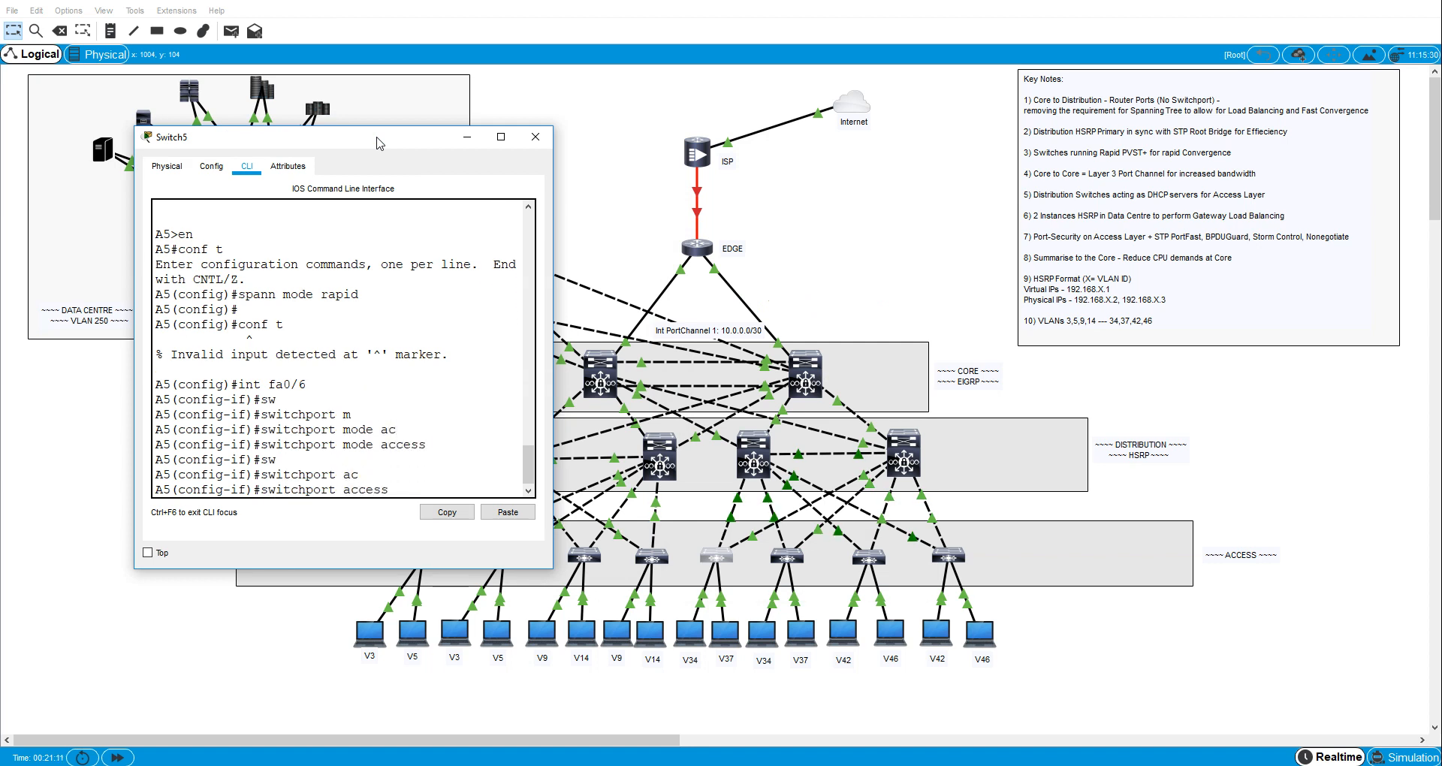
text(vl)
key(Tab)
text(34)
key(Return)
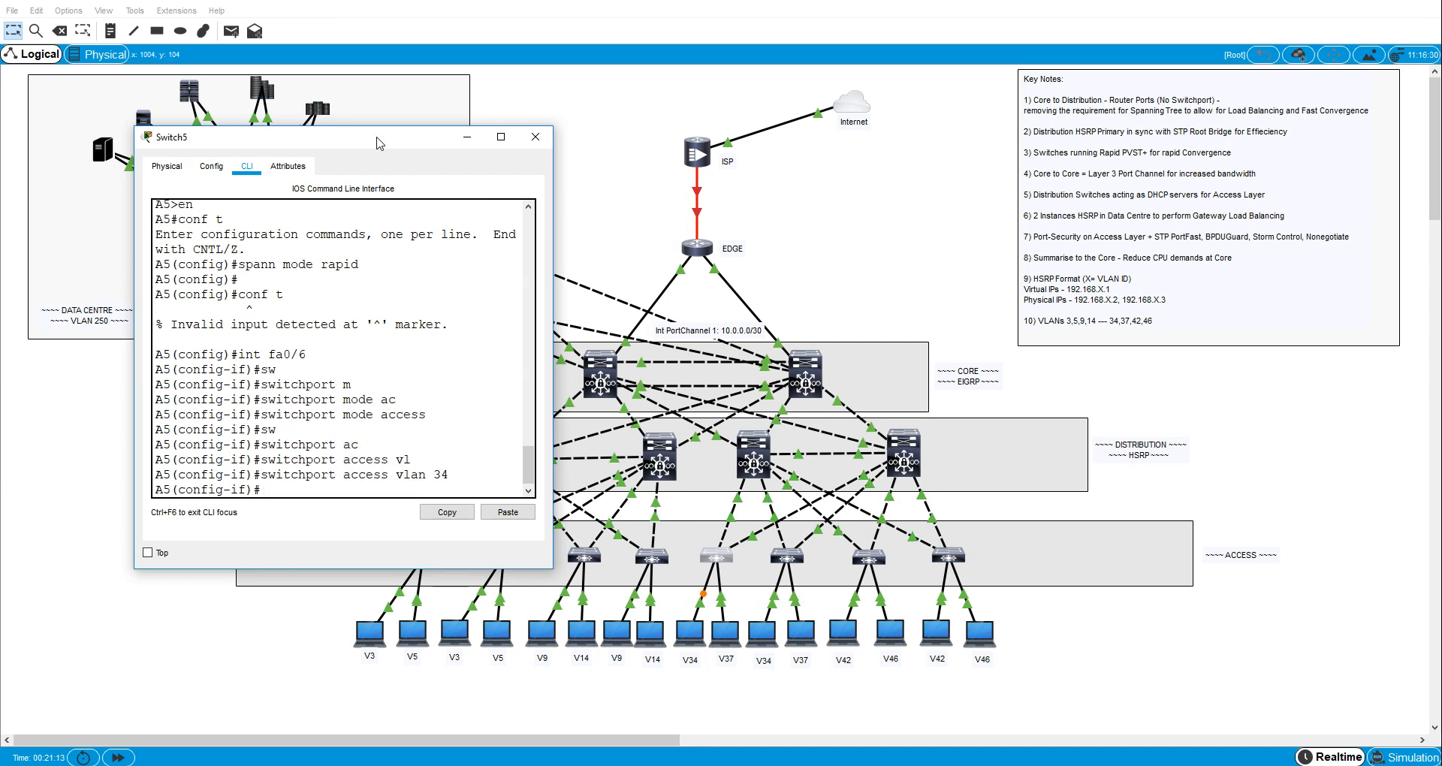
- Enable spanning-tree PortFast on A5's interface fa0/6
text(span)
key(Tab)
text(po)
key(Tab)
key(Return)
- Enable spanning-tree BPDU guard on A5's interface fa0/6
text(span)
key(Tab)
text(b)
key(Tab)
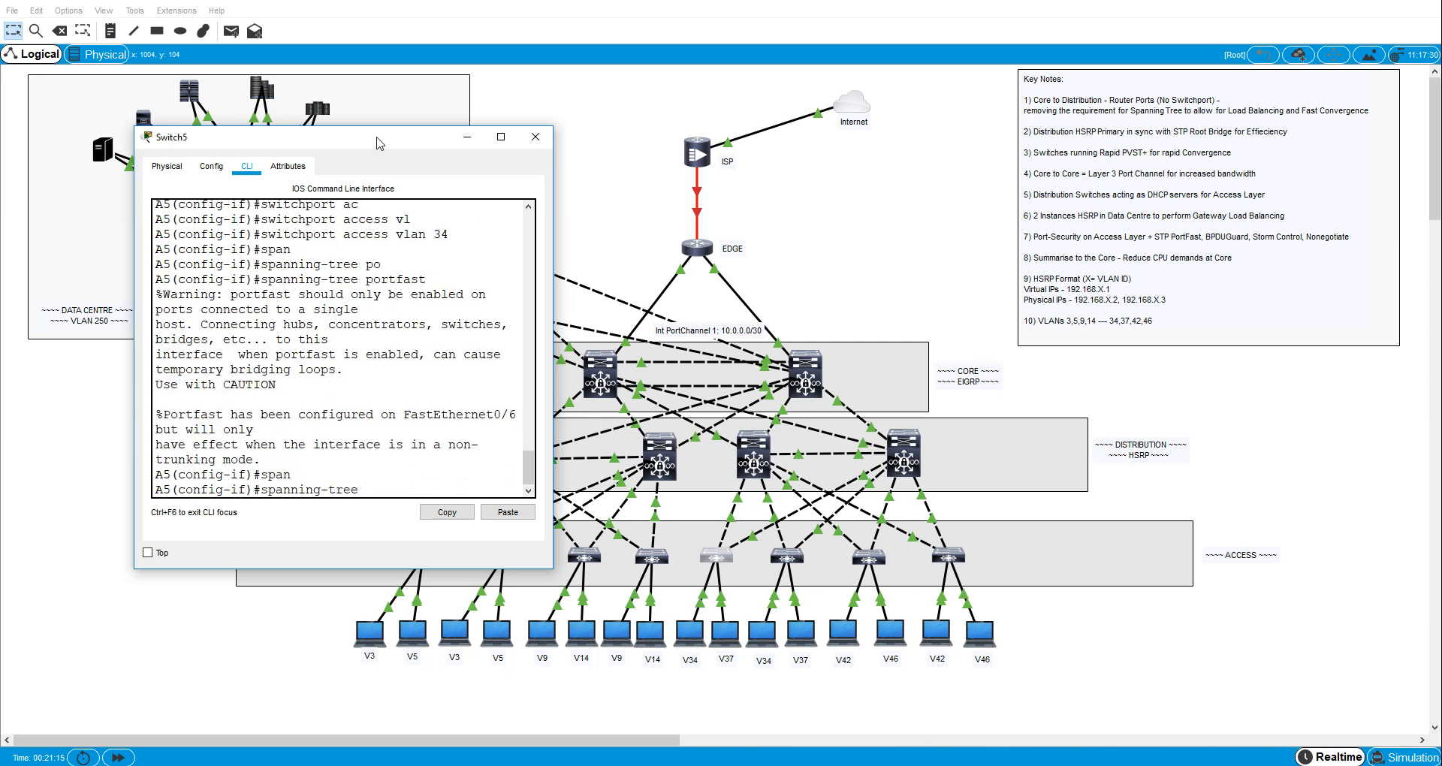
text(e)
- Set the broadcast storm-control level on A5's interface fa0/6 to 40
key(Tab)
key(Return)
text(stor)
key(Tab)
text(b)
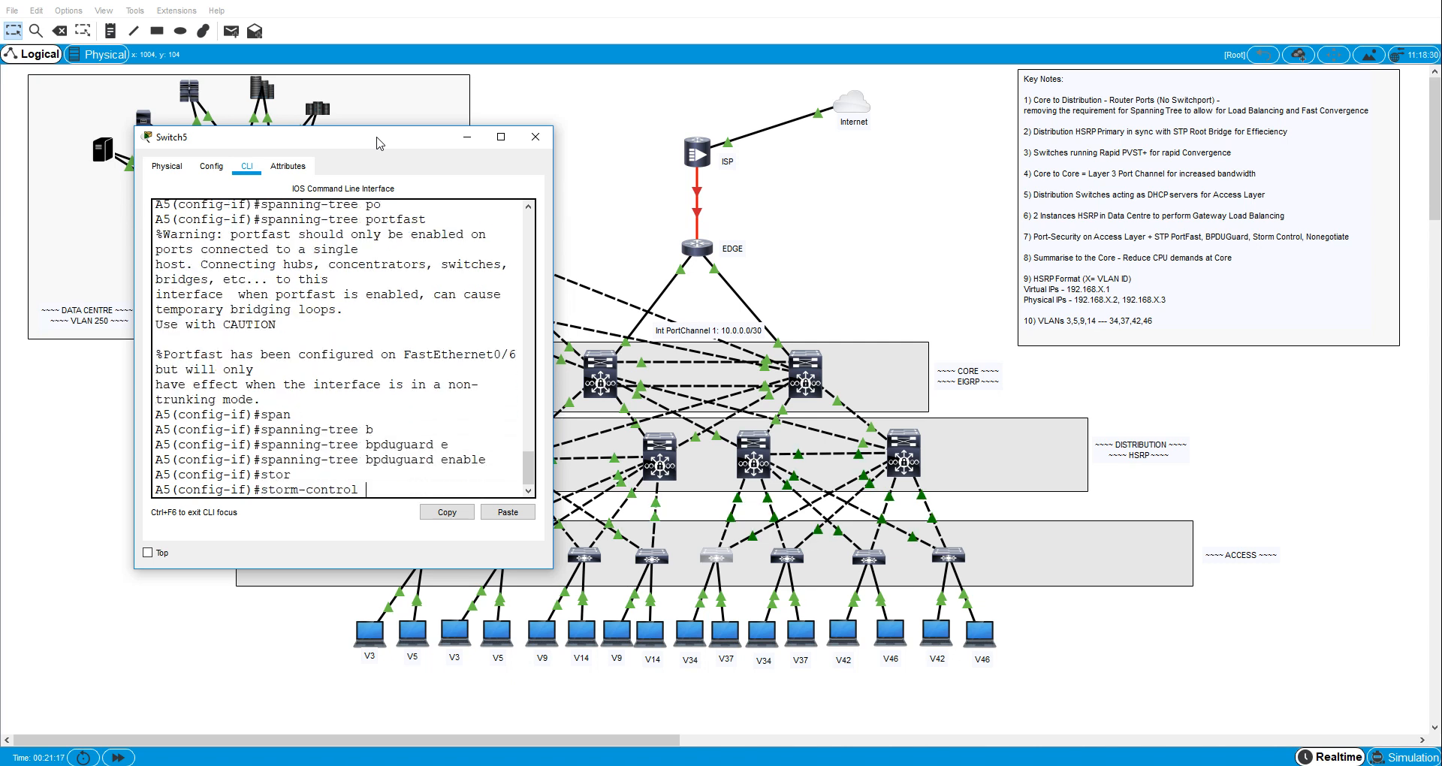
key(Tab)
text(l)
key(Tab)
text(40)
key(Return)
- Turn off trunk negotiation on A5's interface fa0/6 with switchport nonegotiate
text(sw)
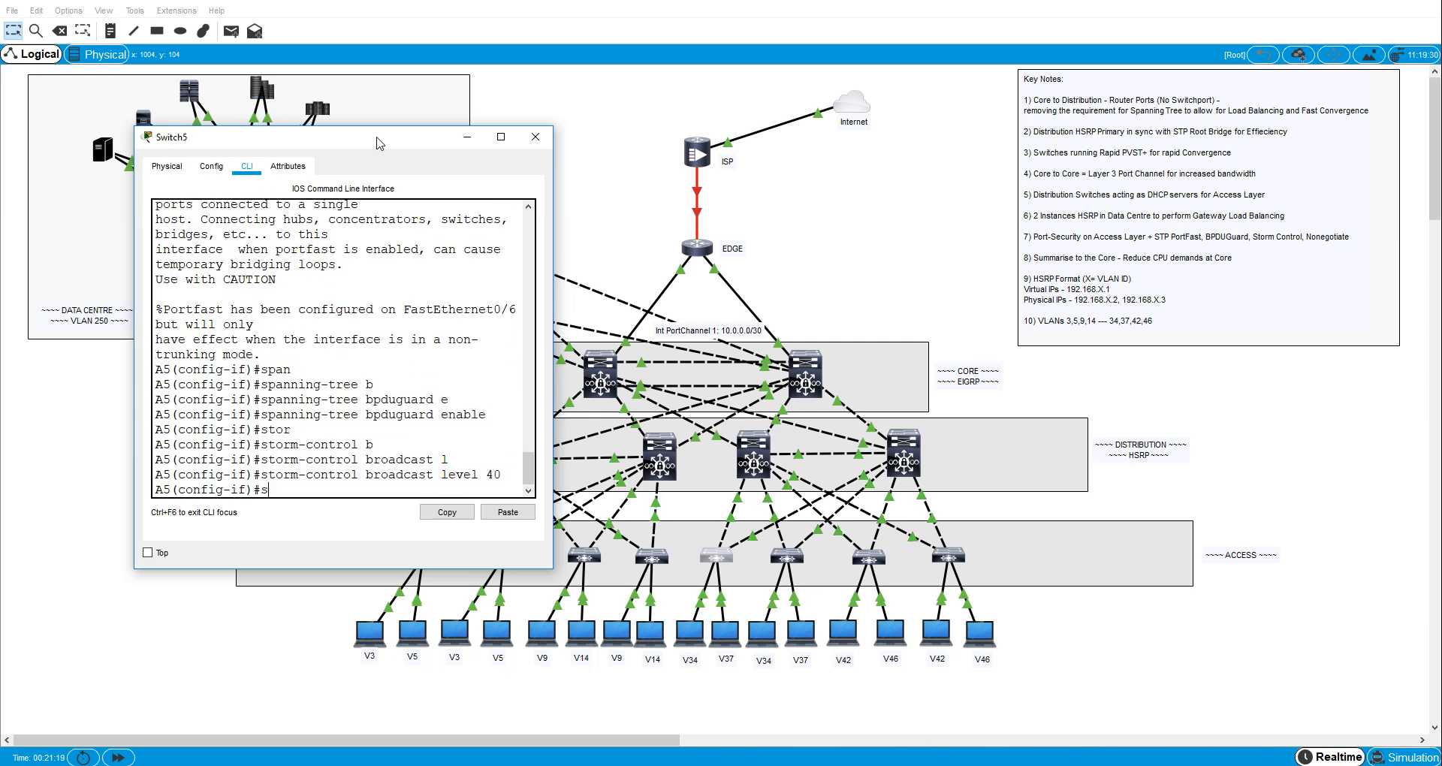
key(Tab)
text(n)
key(Tab)
key(Return)
- Enable port security on A5's interface fa0/6
text(sw)
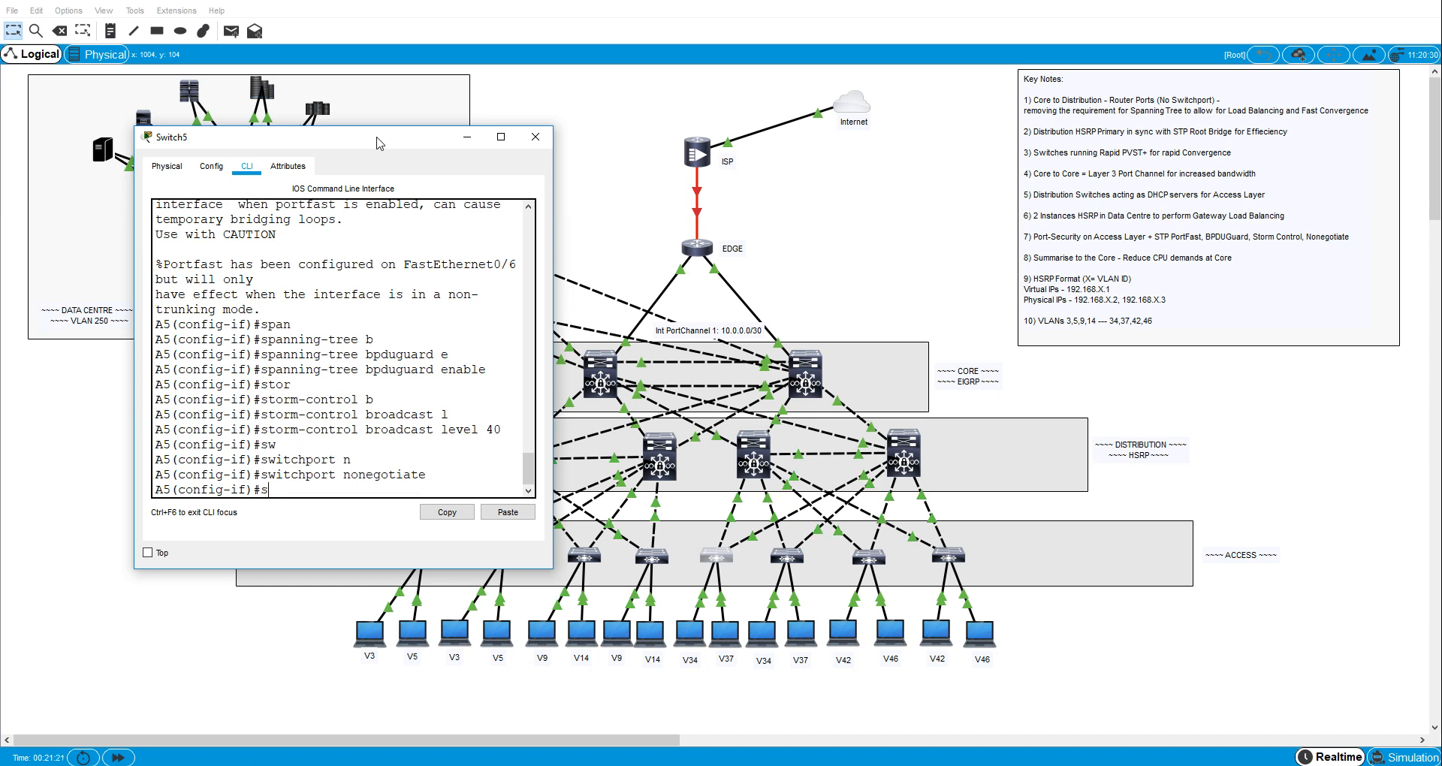
key(Tab)
text(p)
key(Tab)
text(o)
key(Tab)
key(Return)
text(sw)
key(Tab)
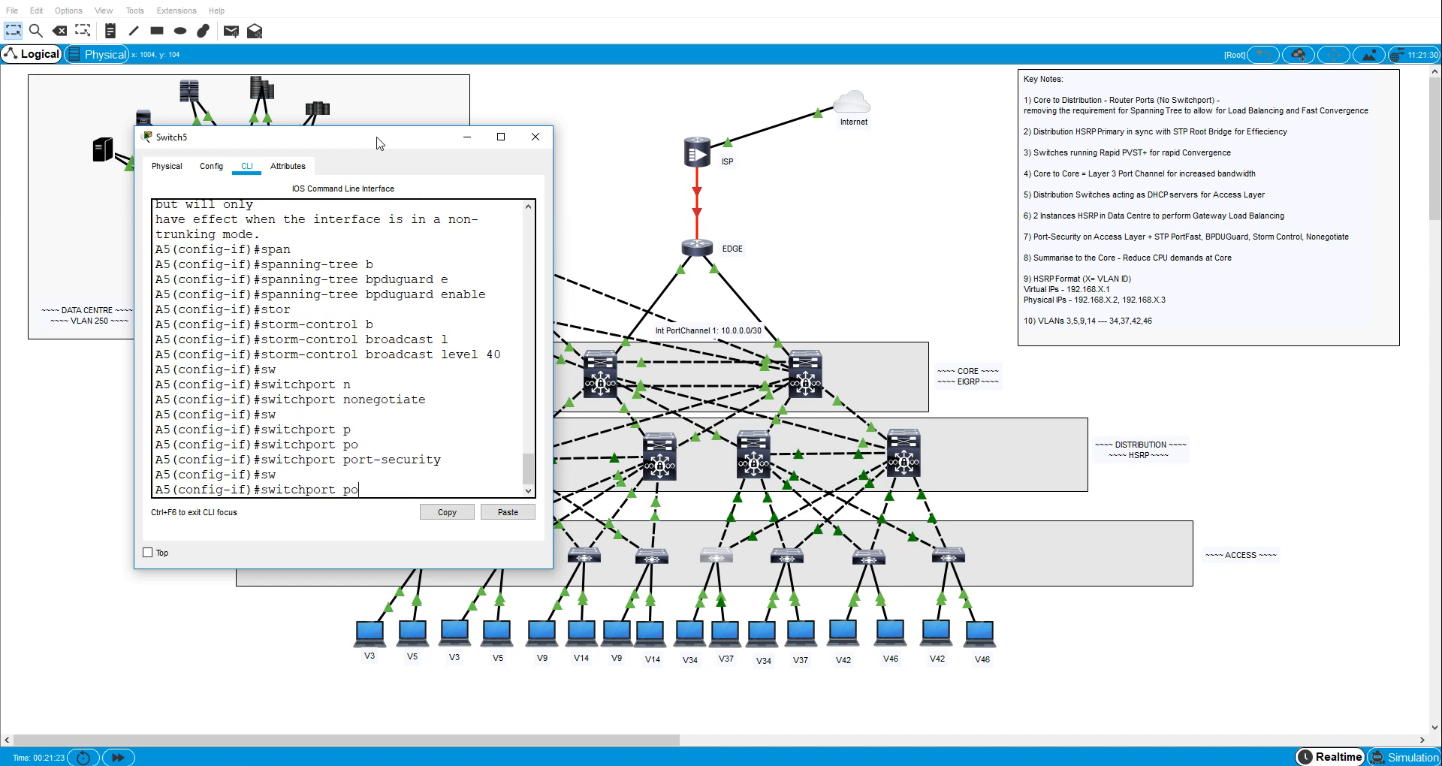
text(po)
key(Tab)
text(max)
key(Tab)
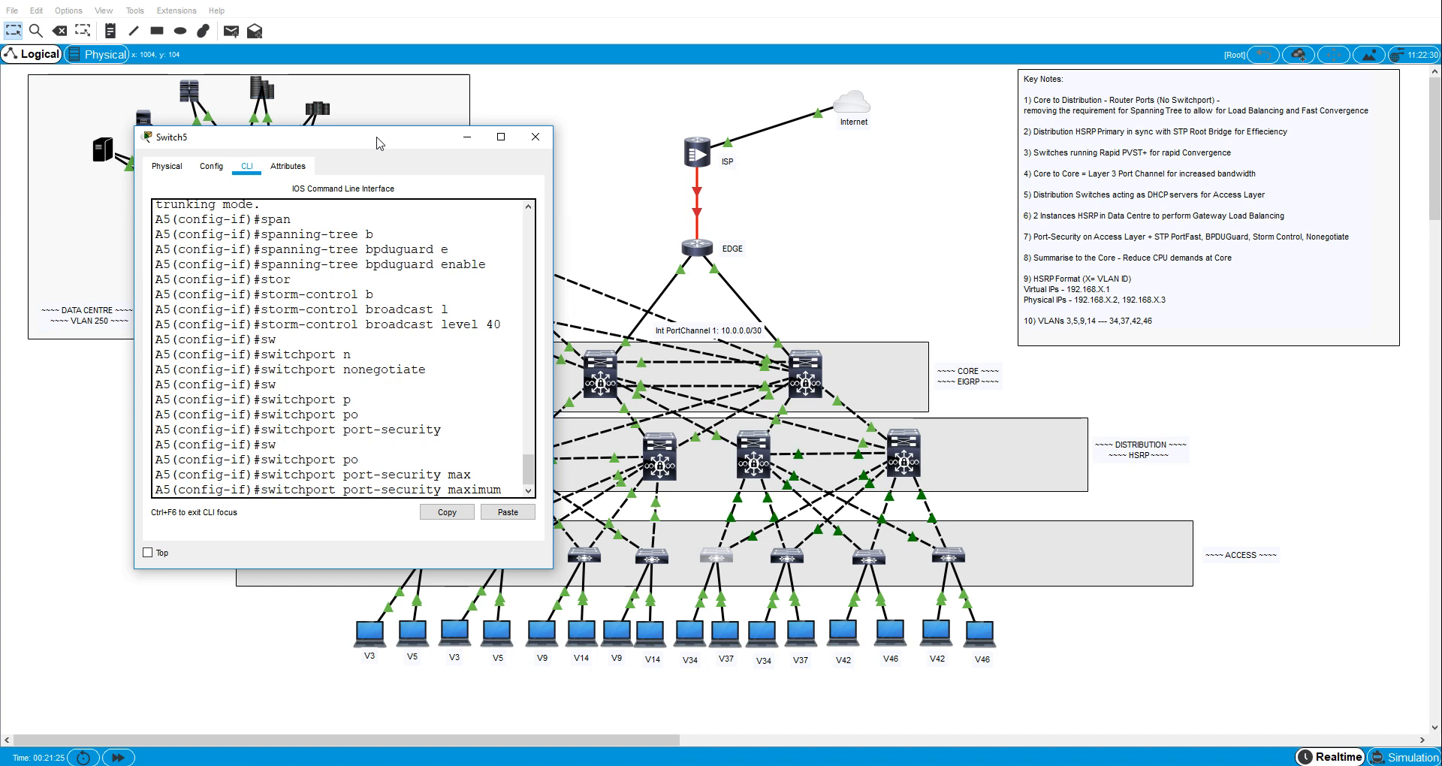
key(BackSpace)
key(BackSpace)
key(BackSpace)
key(BackSpace)
key(BackSpace)
key(BackSpace)
key(BackSpace)
key(BackSpace)
key(BackSpace)
key(BackSpace)
key(BackSpace)
key(BackSpace)
key(BackSpace)
key(BackSpace)
key(BackSpace)
key(BackSpace)
key(BackSpace)
key(BackSpace)
key(BackSpace)
key(BackSpace)
key(BackSpace)
key(BackSpace)
key(BackSpace)
key(BackSpace)
key(BackSpace)
key(BackSpace)
key(BackSpace)
key(BackSpace)
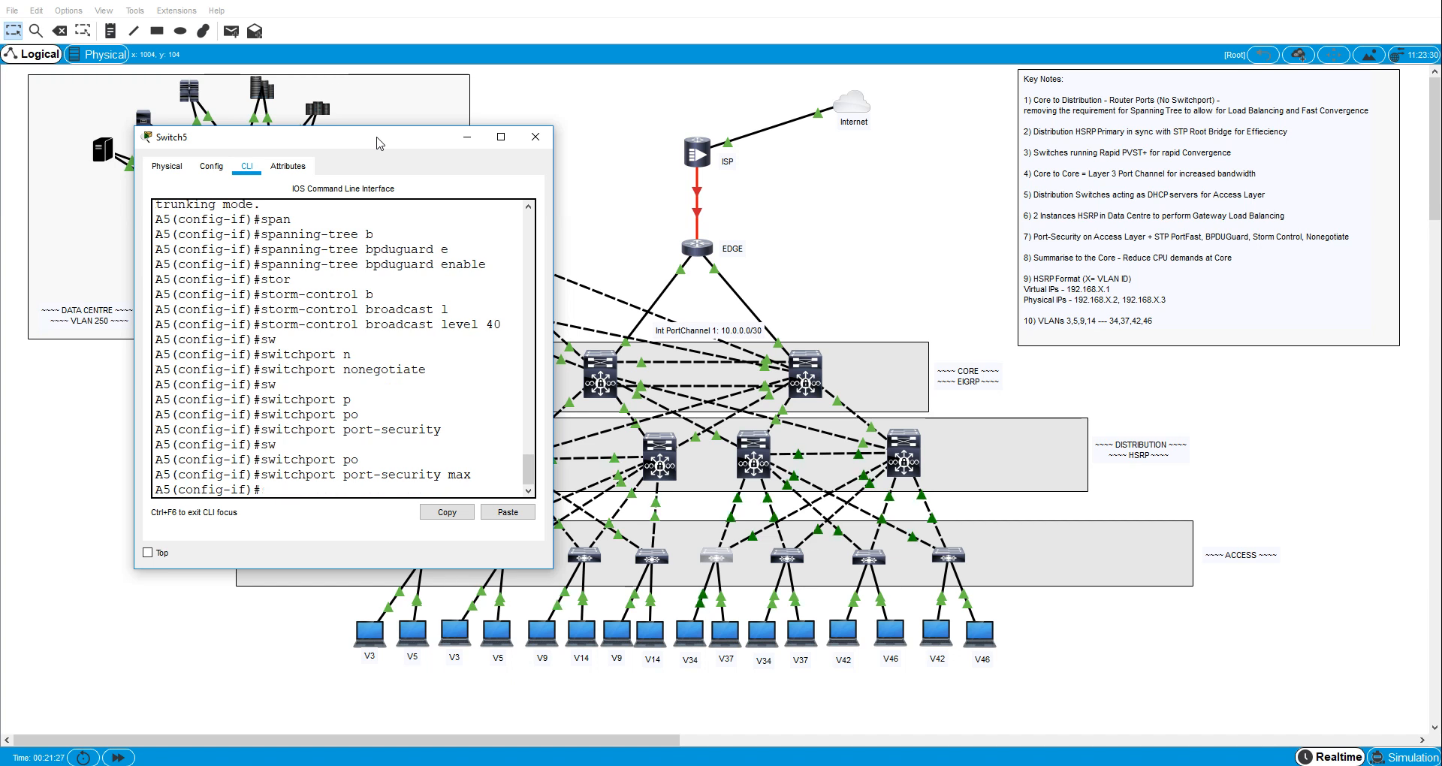
- Set the port-security violation mode on A5's interface fa0/6 to protect
text(sw)
key(Tab)
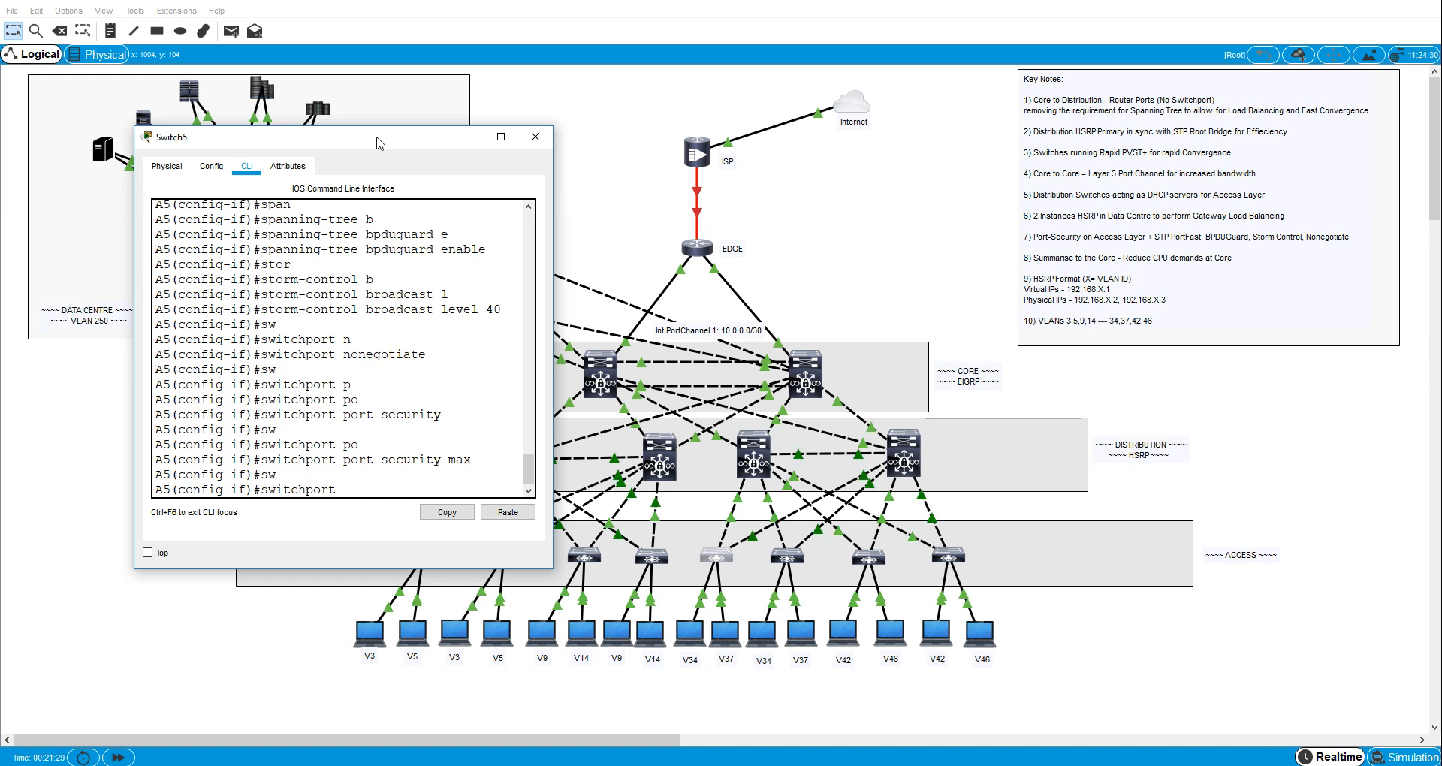
text(po)
key(Tab)
text(vi)
key(Tab)
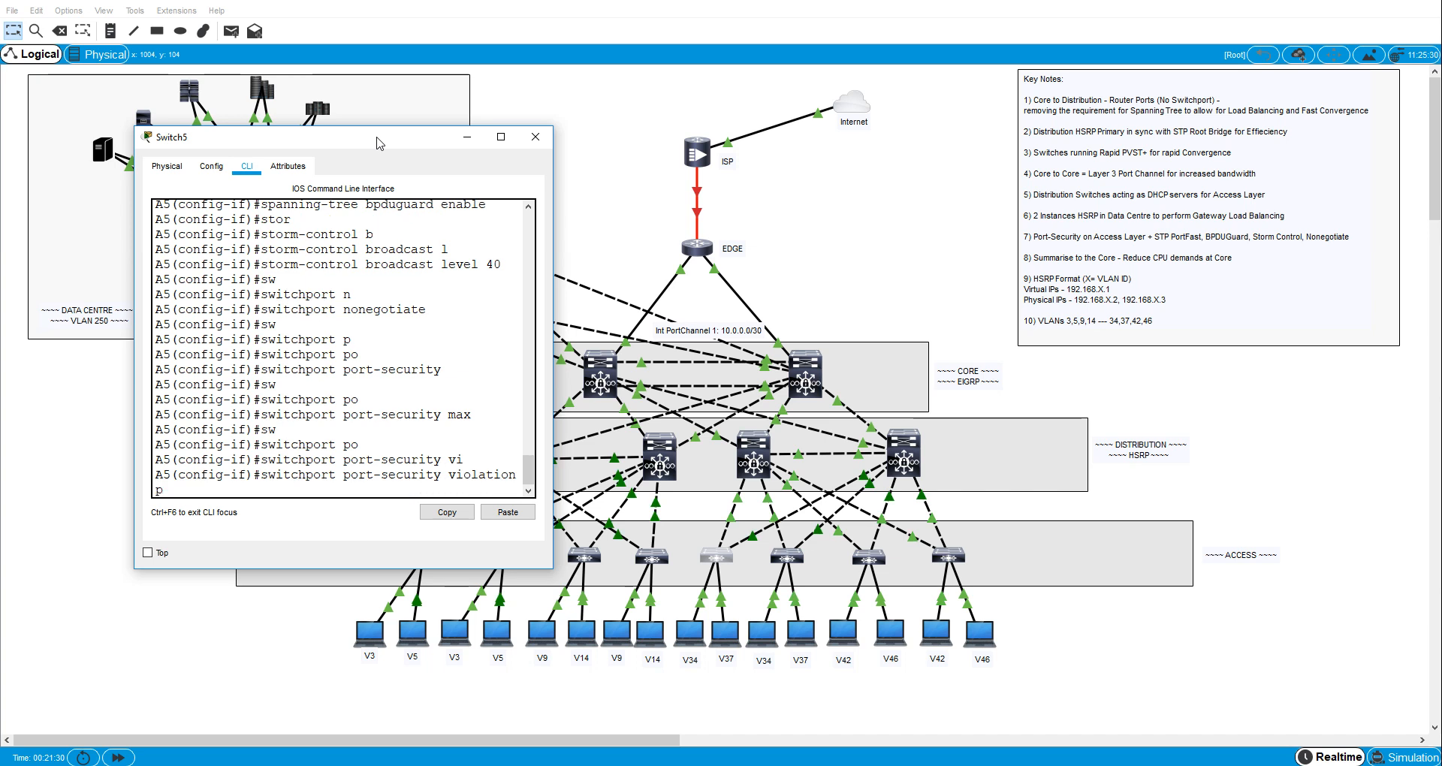
text(p)
key(Tab)
key(Return)
- Describe A5's interface fa0/6 as "to VLAN34 host" and leave its interface configuration
text(desc)
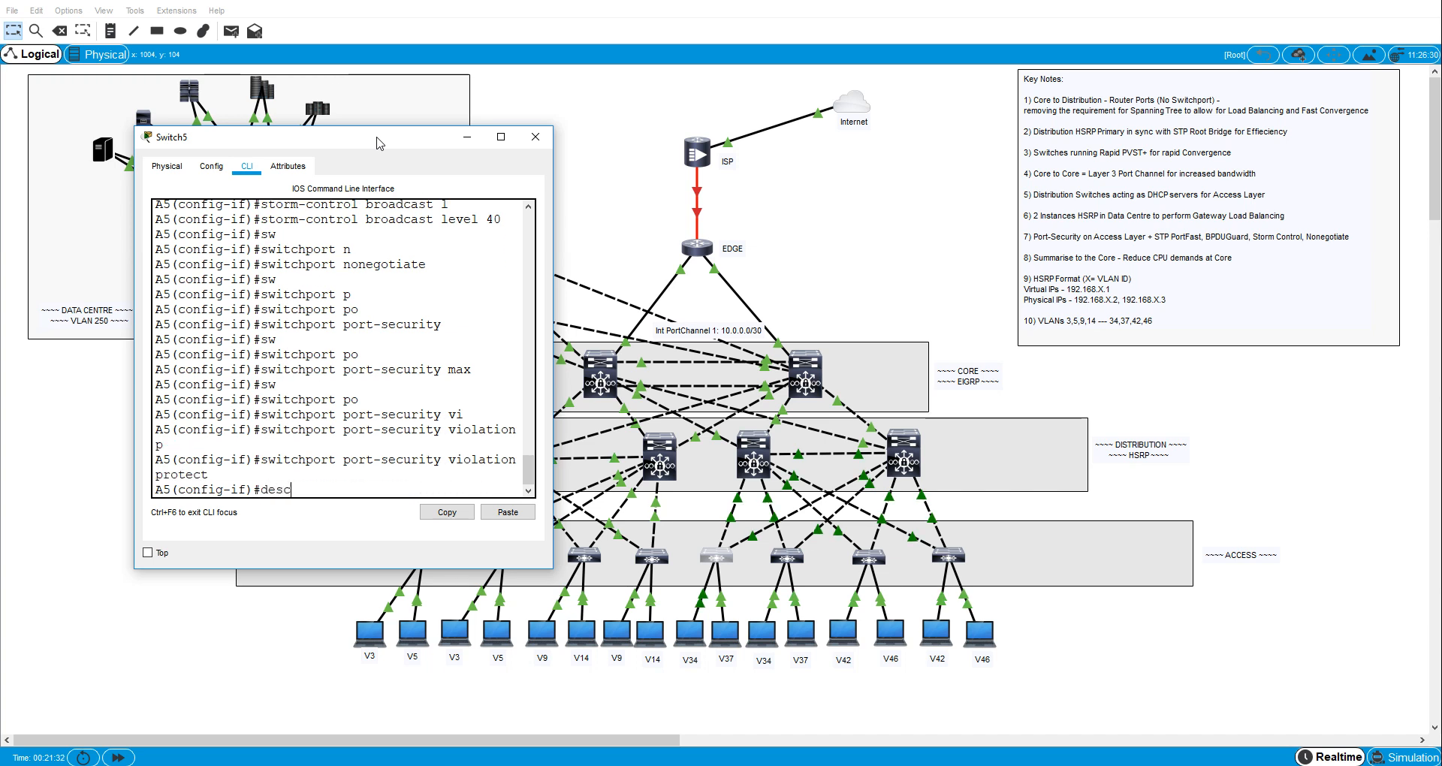
key(Tab)
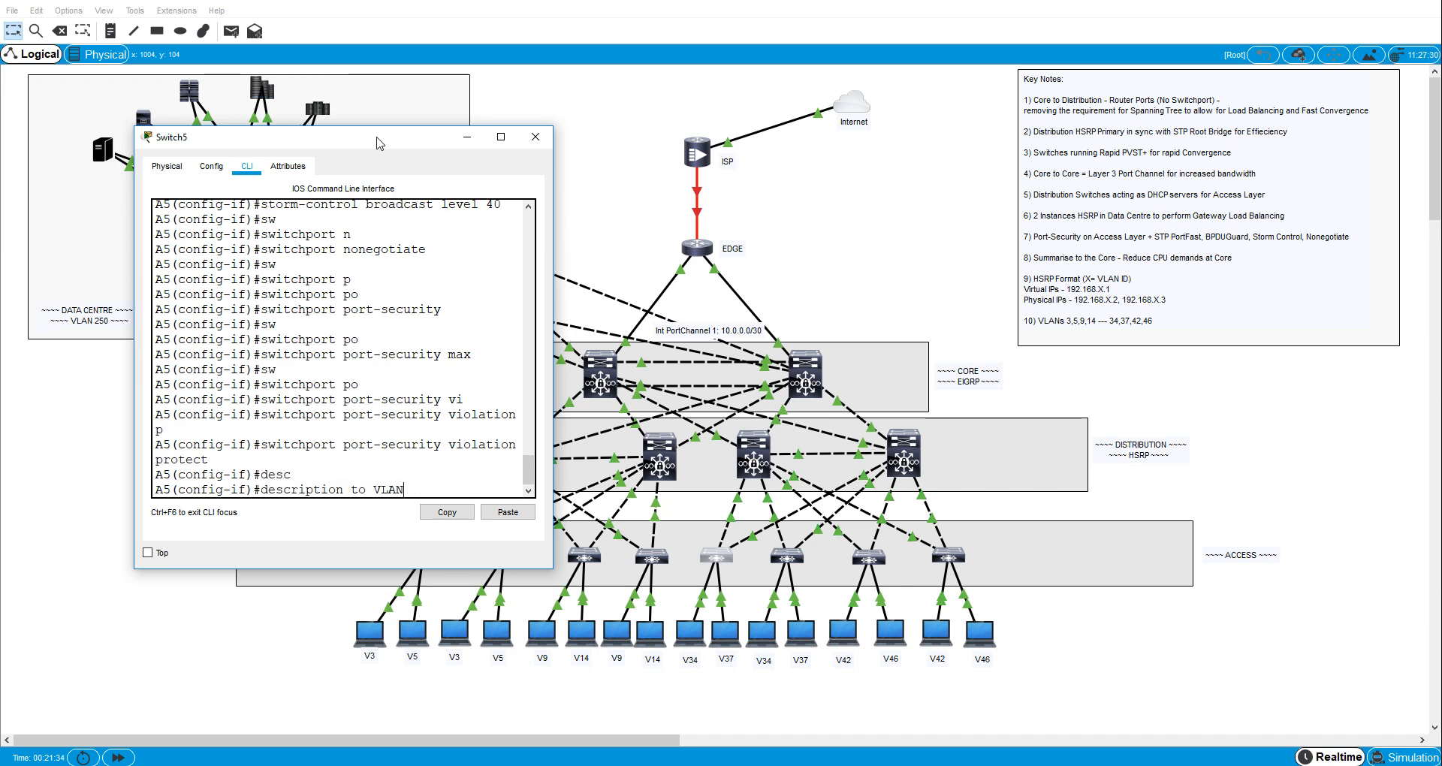
text(to VLAN34 host)
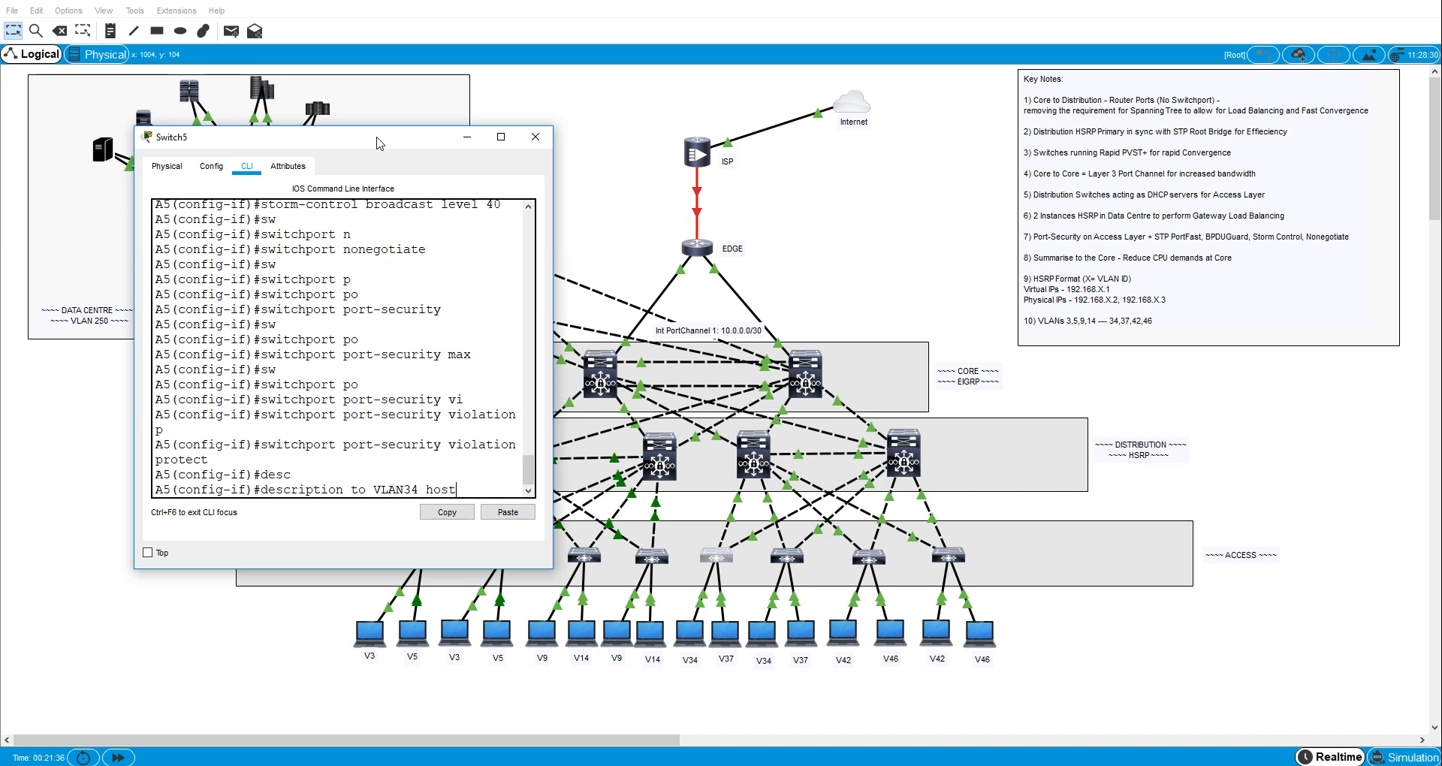
key(Return)
text(ex)
key(Return)
- Enter A5's interface fa0/5 and set it to switchport access mode
text(int )
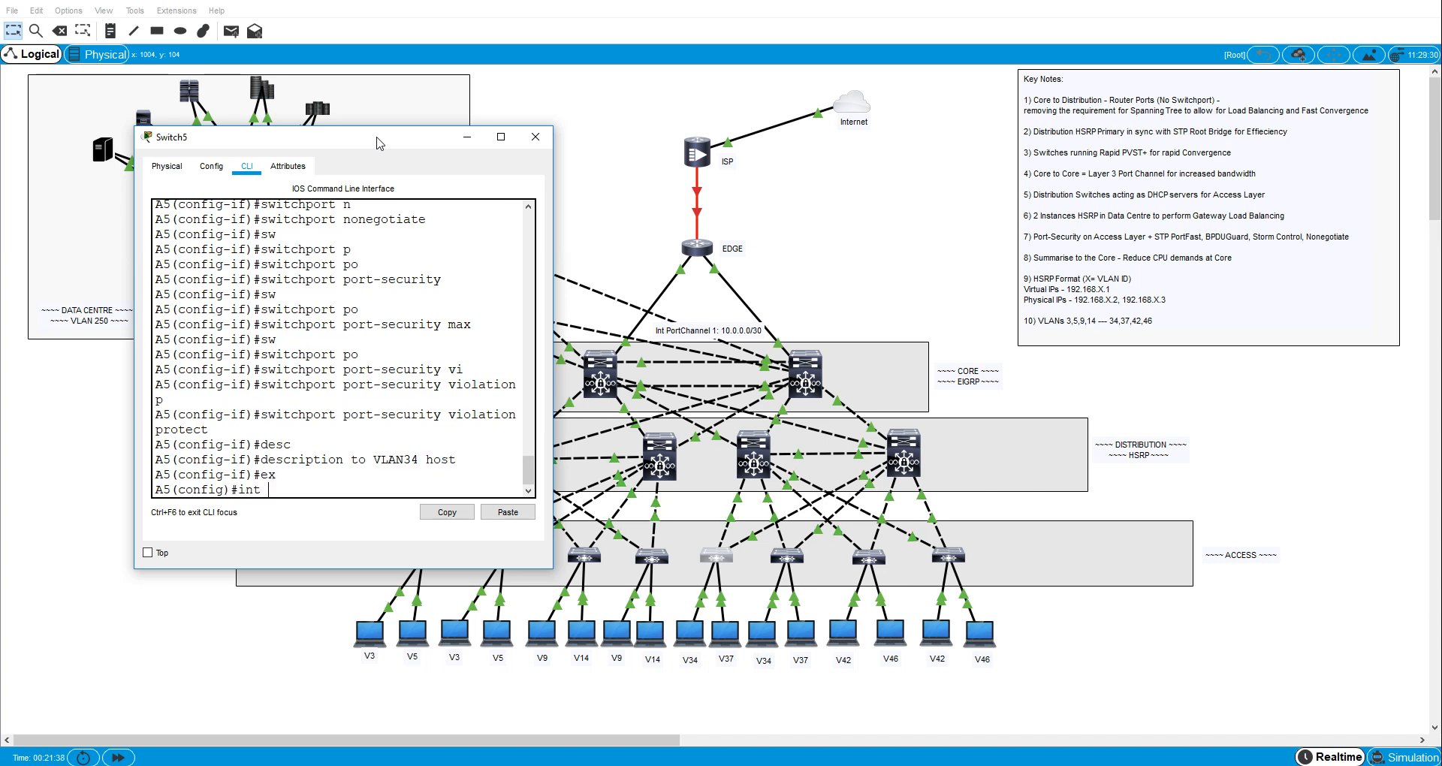
text(fa0/)
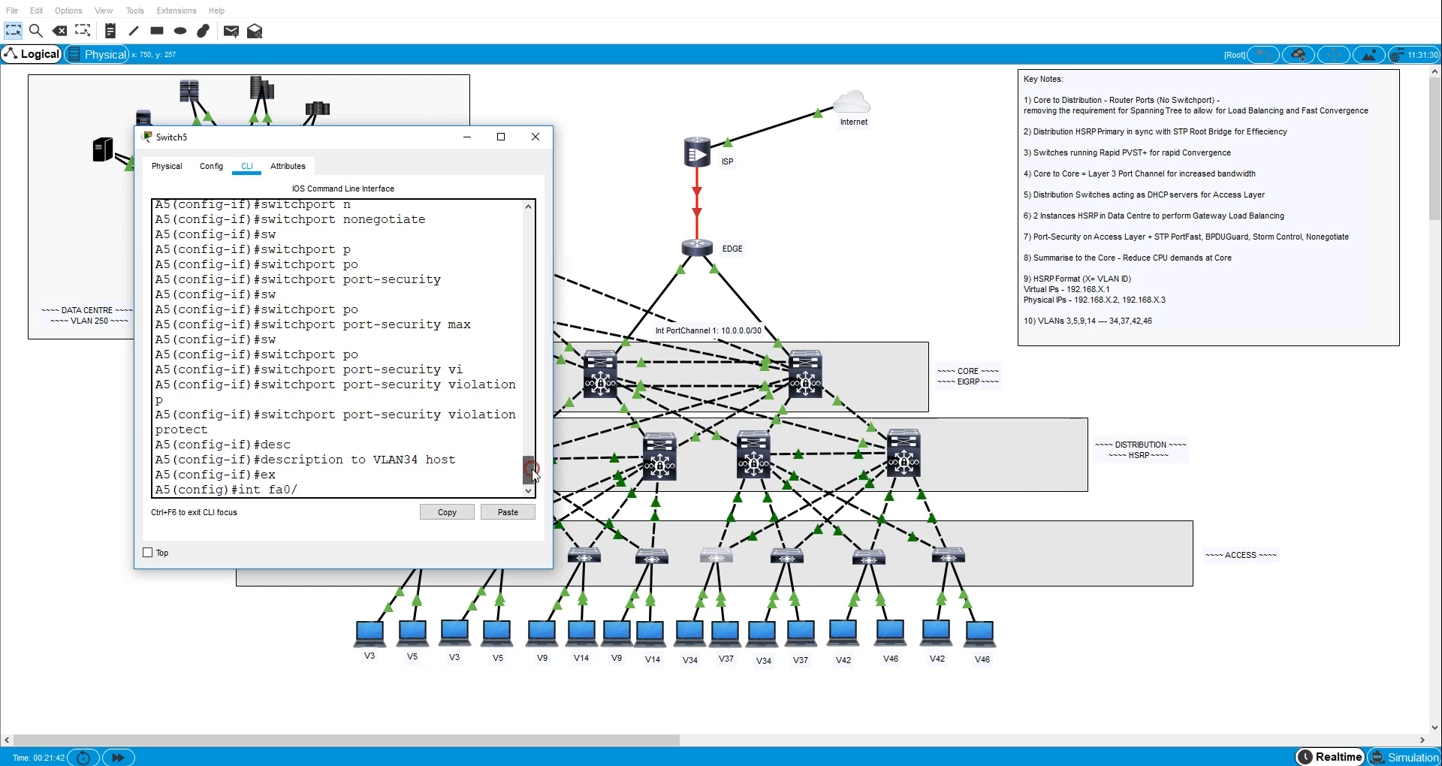
drag(535, 473, 518, 563)
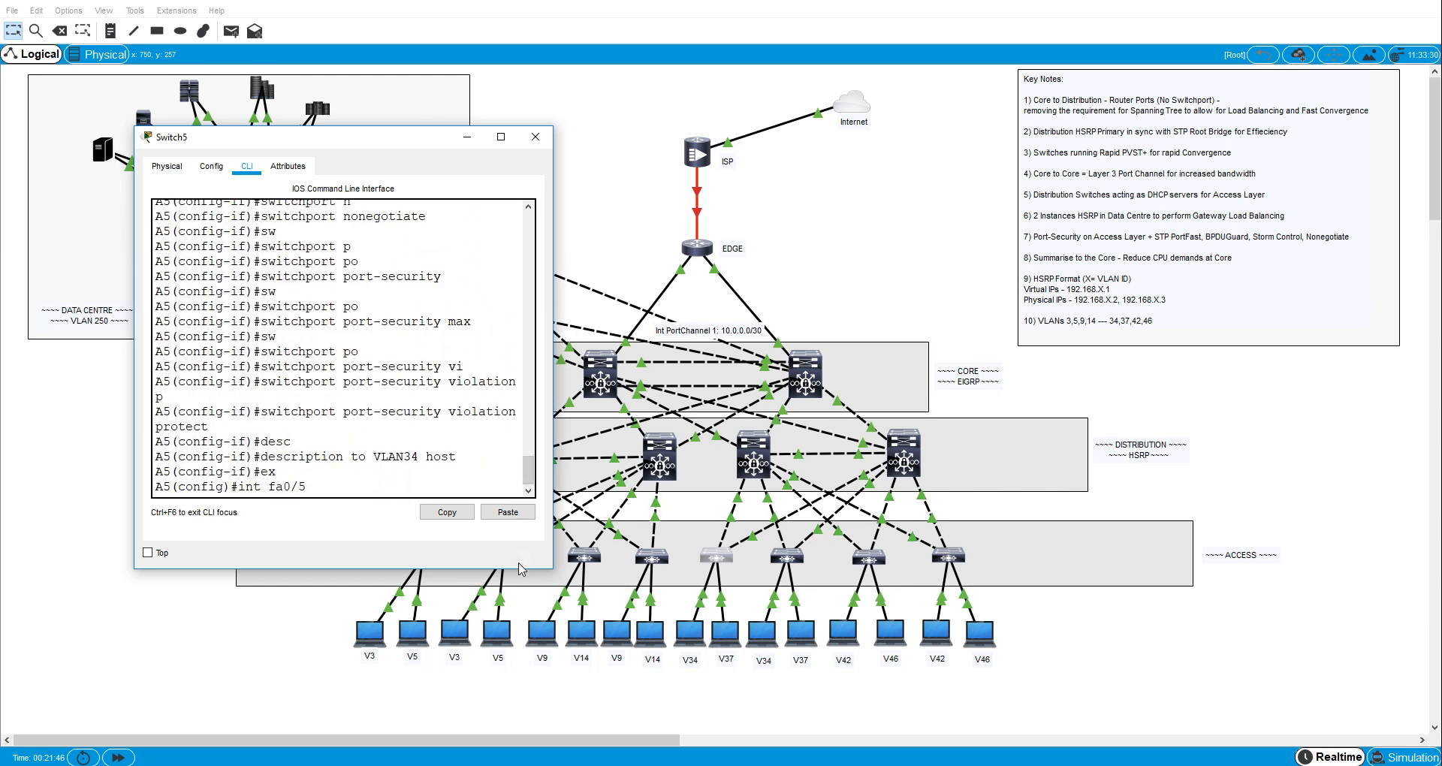
key(Return)
text(sw)
key(Tab)
text(n)
key(Tab)
key(BackSpace)
key(BackSpace)
key(BackSpace)
key(BackSpace)
key(BackSpace)
key(BackSpace)
key(BackSpace)
key(BackSpace)
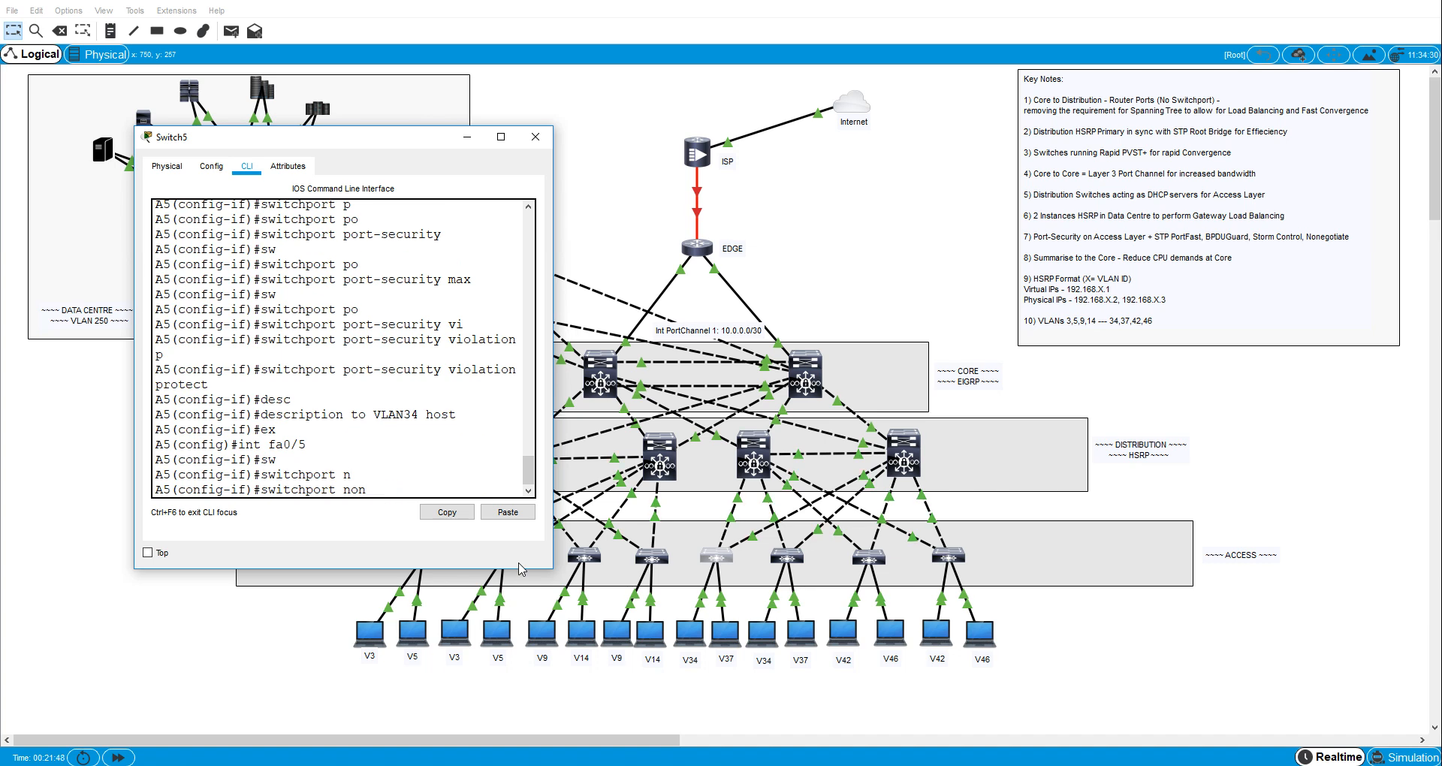
key(Tab)
text(ac)
key(Tab)
key(Return)
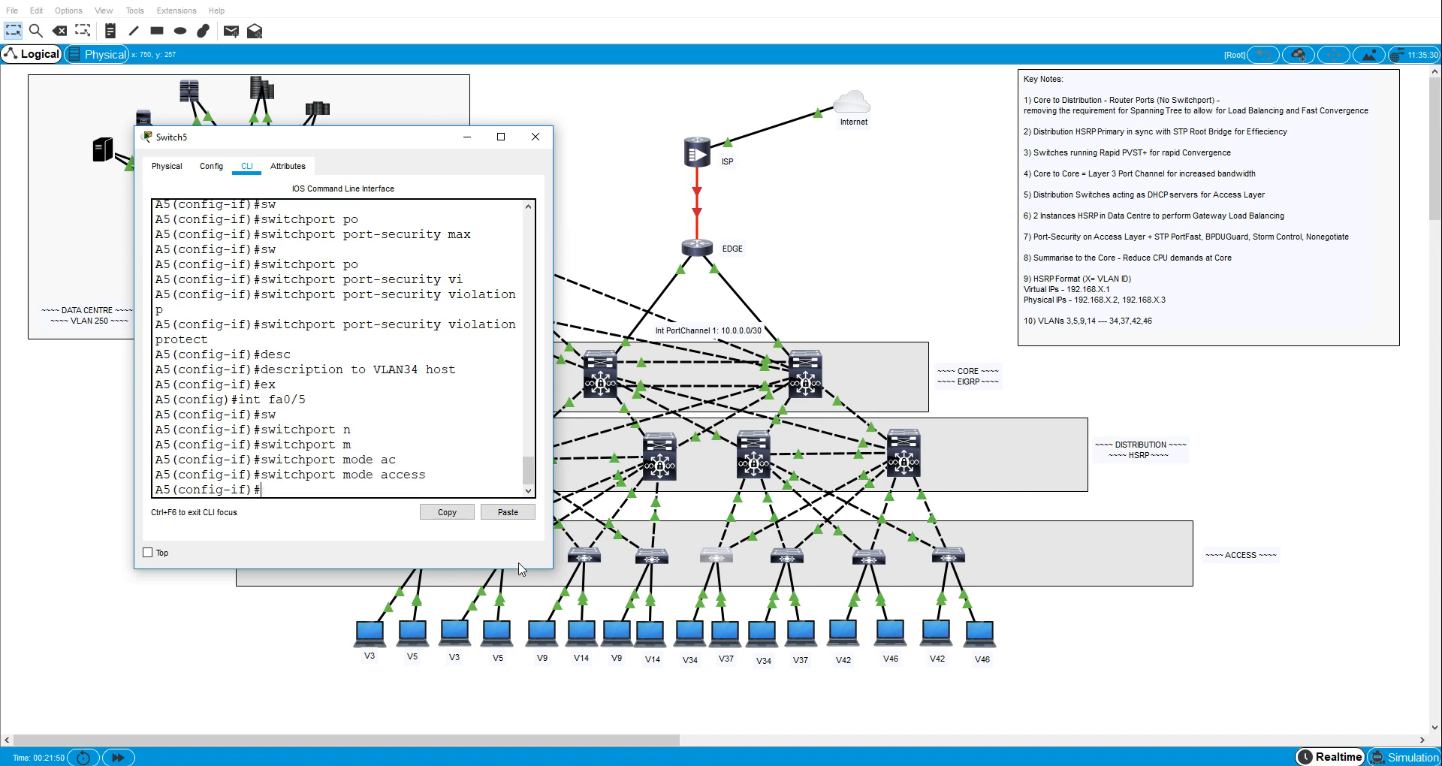
- Assign A5's interface fa0/5 to access VLAN 37
text(sw)
key(Tab)
text(ac)
key(Tab)
text(vl)
key(Tab)
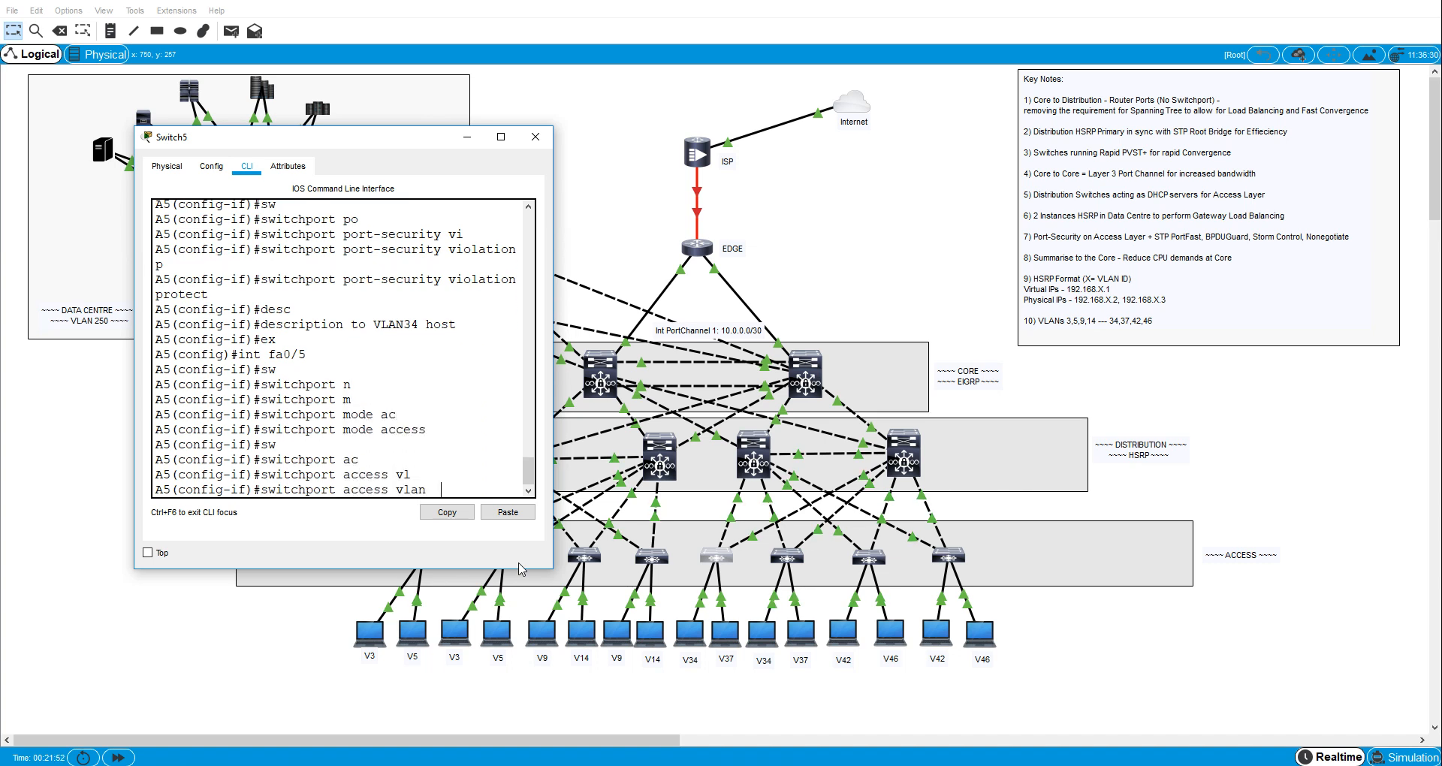
text(37)
key(Return)
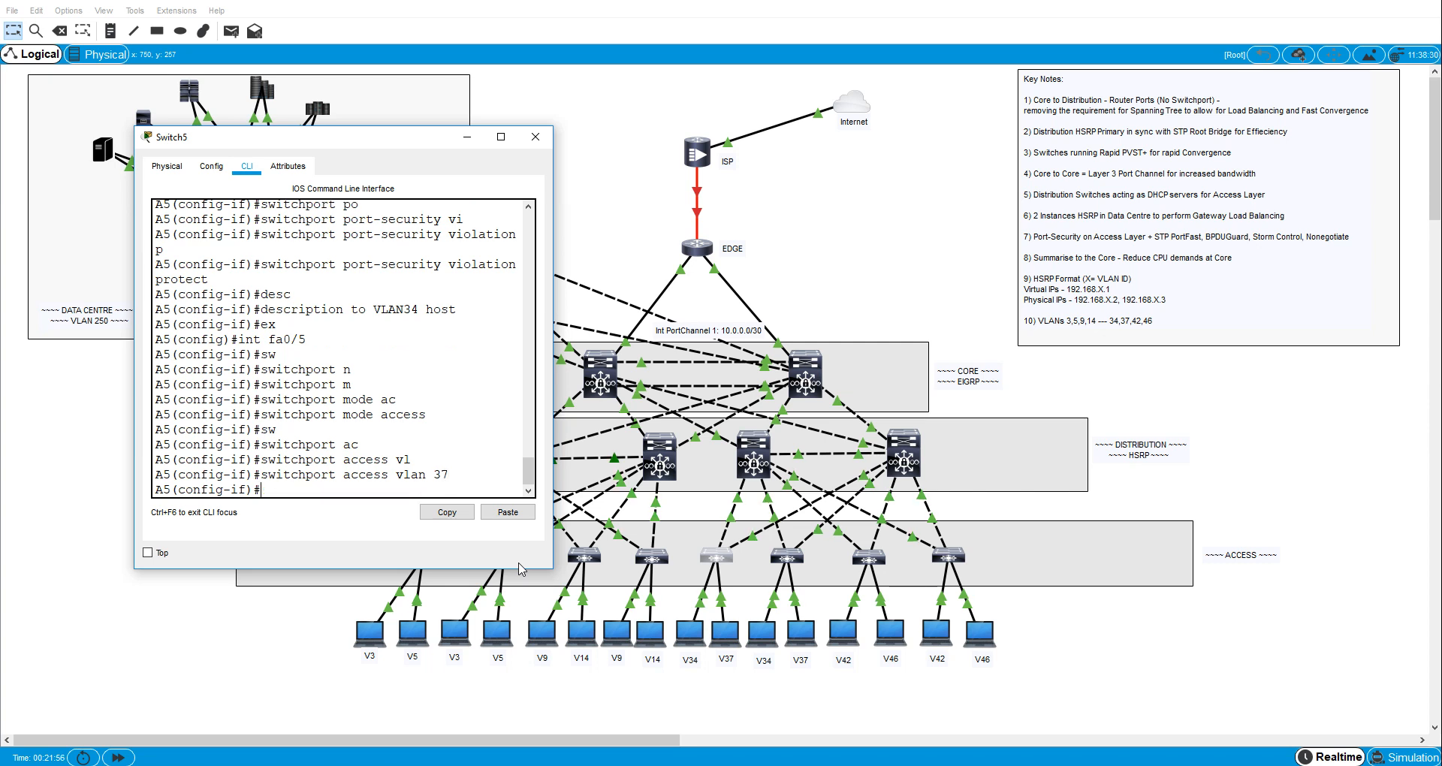
- Check in the topology which A5 port links to its V37 laptop, then return to A5's command line
click(263, 693)
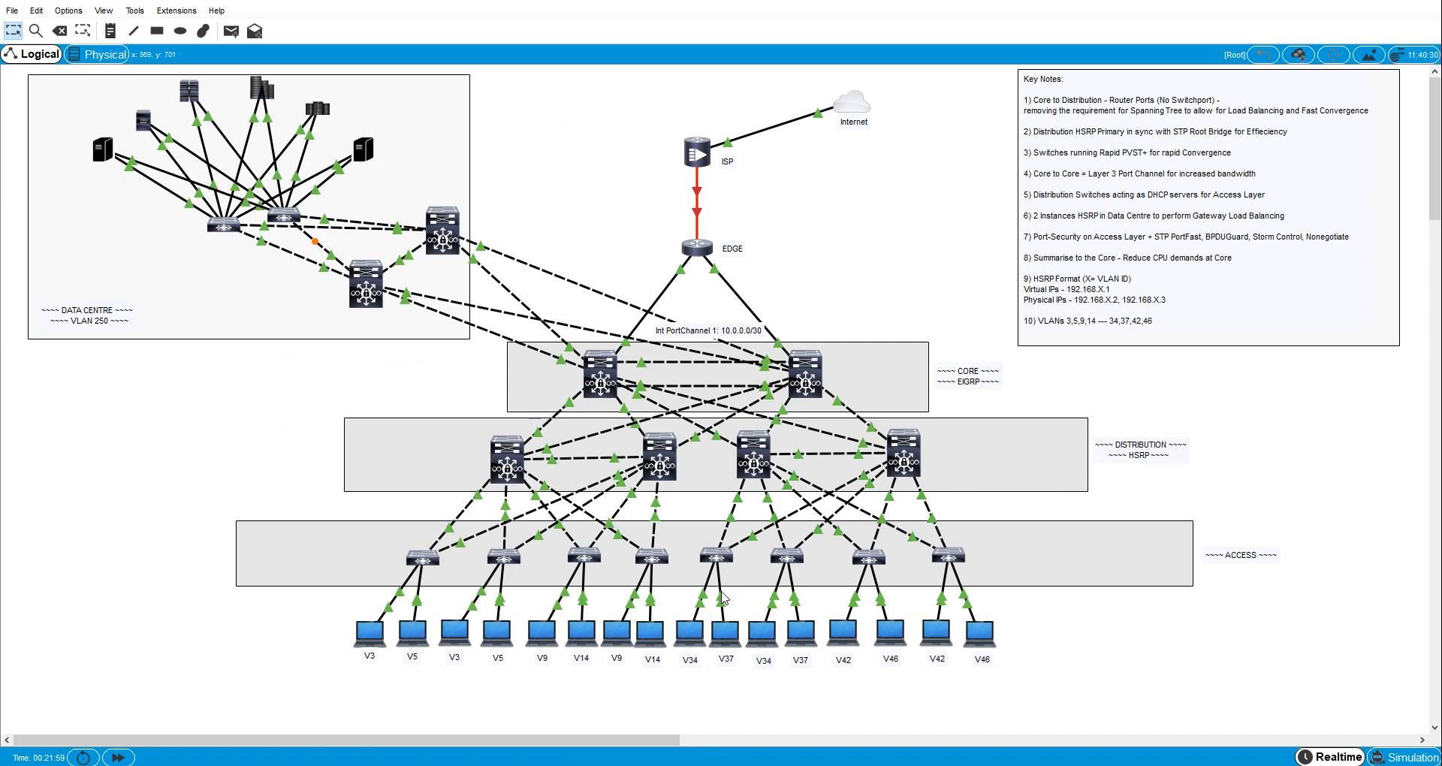
drag(730, 624, 731, 628)
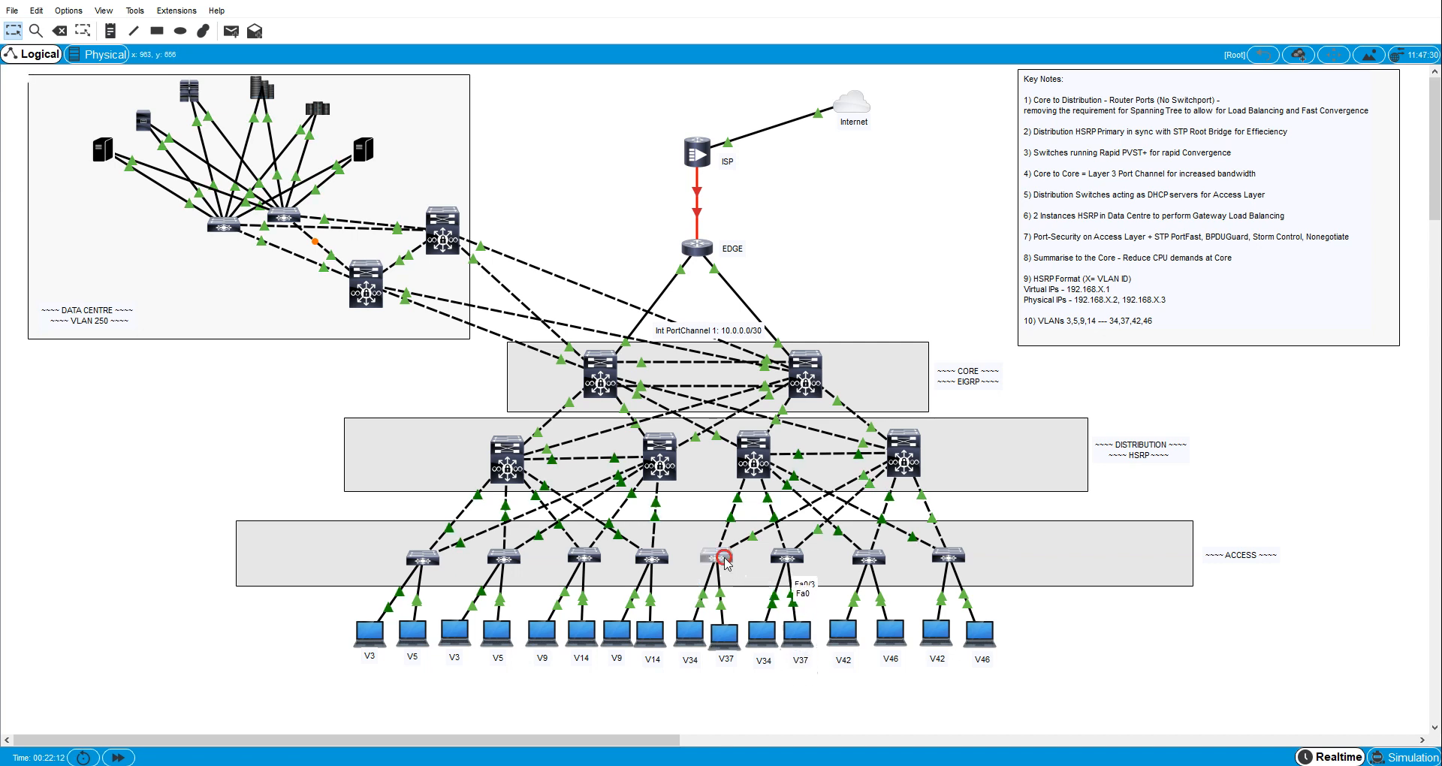
click(715, 556)
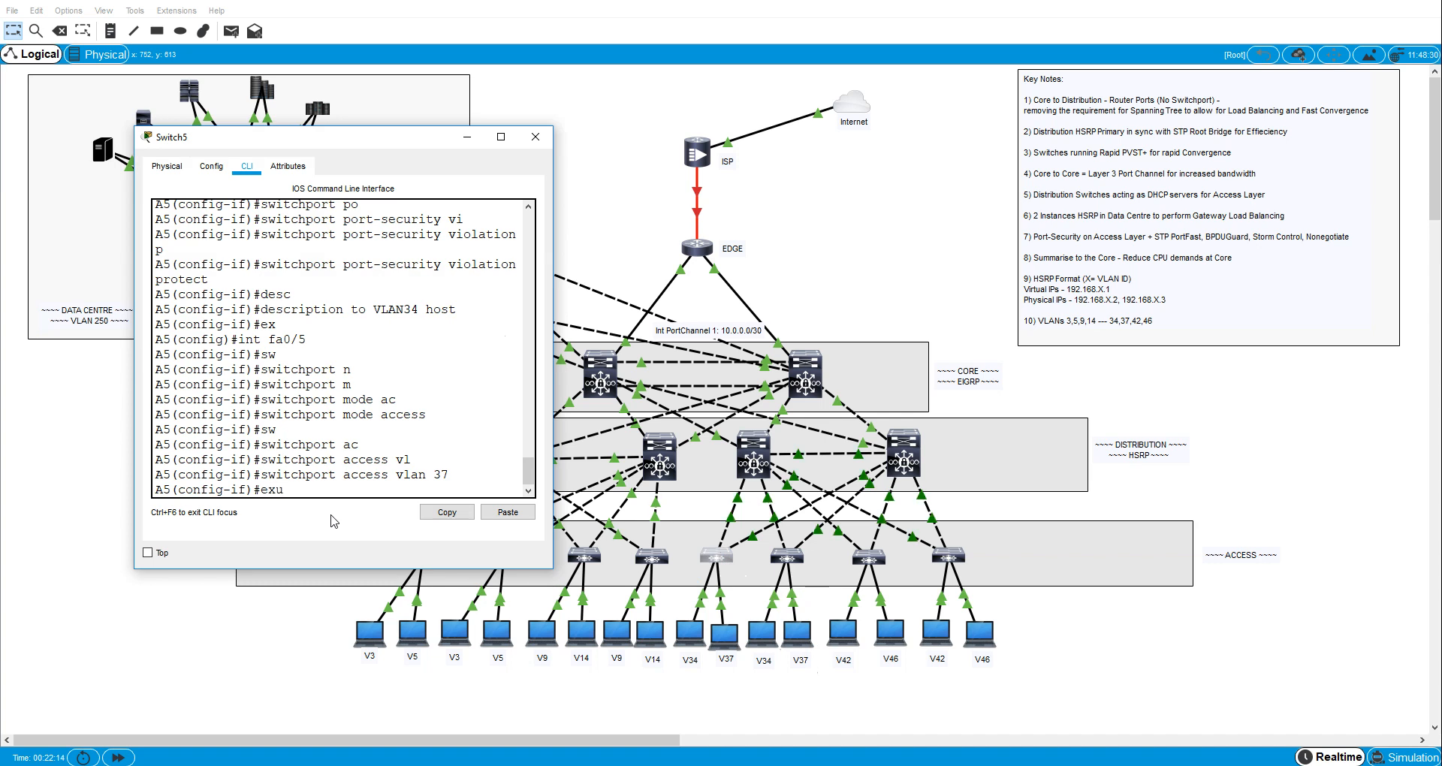
- Leave fa0/5's configuration, enter A5's interface fa0/3 and set it to switchport access mode
text(exit)
key(Return)
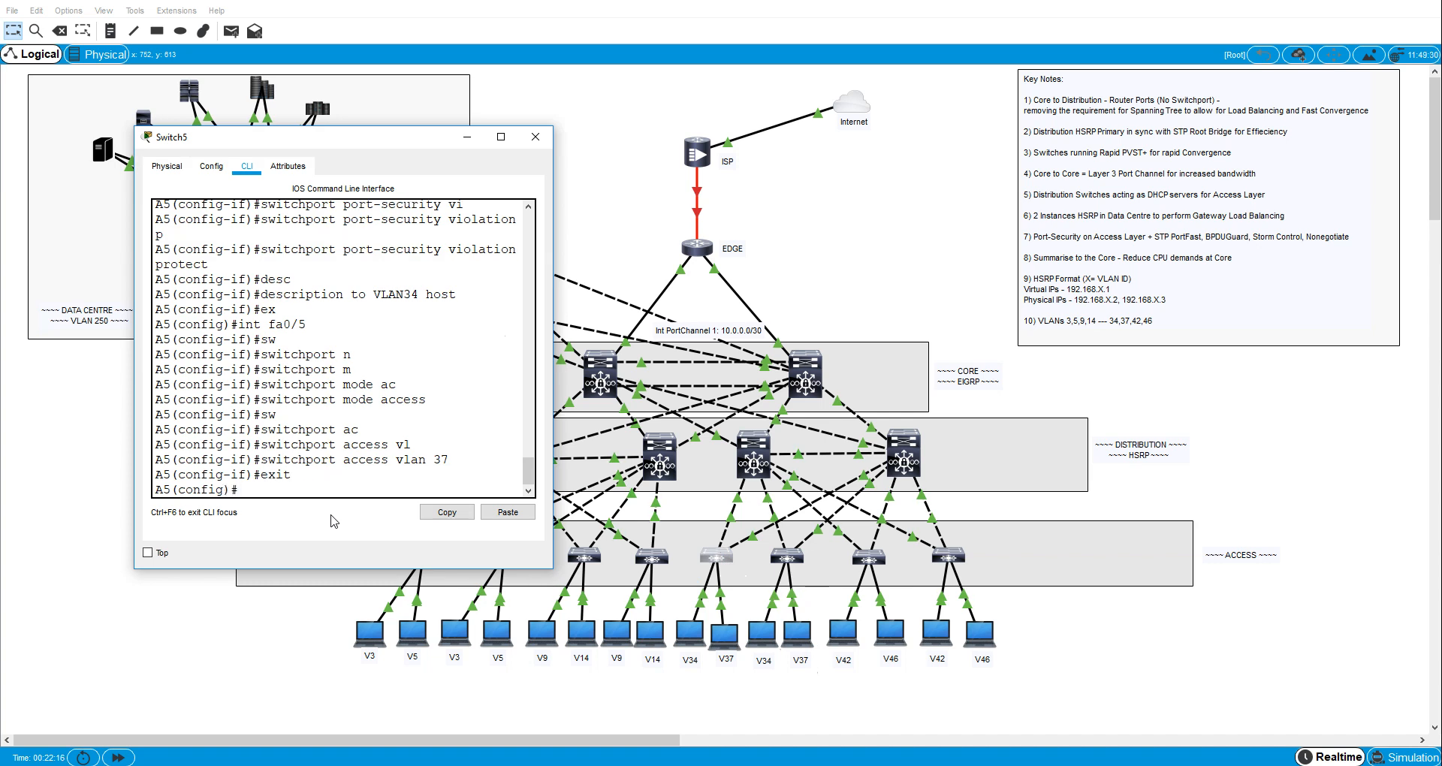
text(int fa0/3)
key(Return)
text(sw)
key(Tab)
text(m)
key(Tab)
text(a)
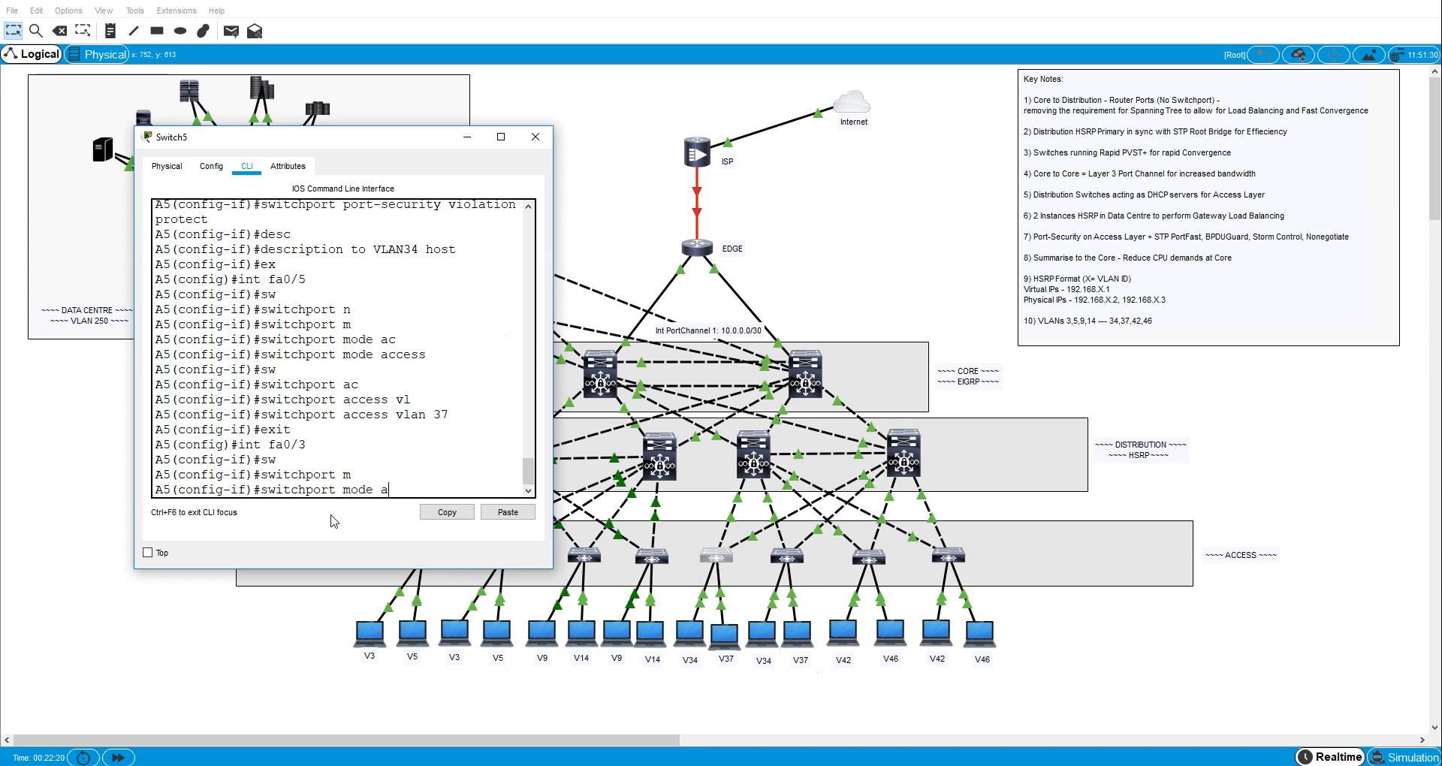
- Assign A5's interface fa0/3 to access VLAN 37
key(Tab)
key(Return)
text(sw)
key(Tab)
text(ac)
key(Tab)
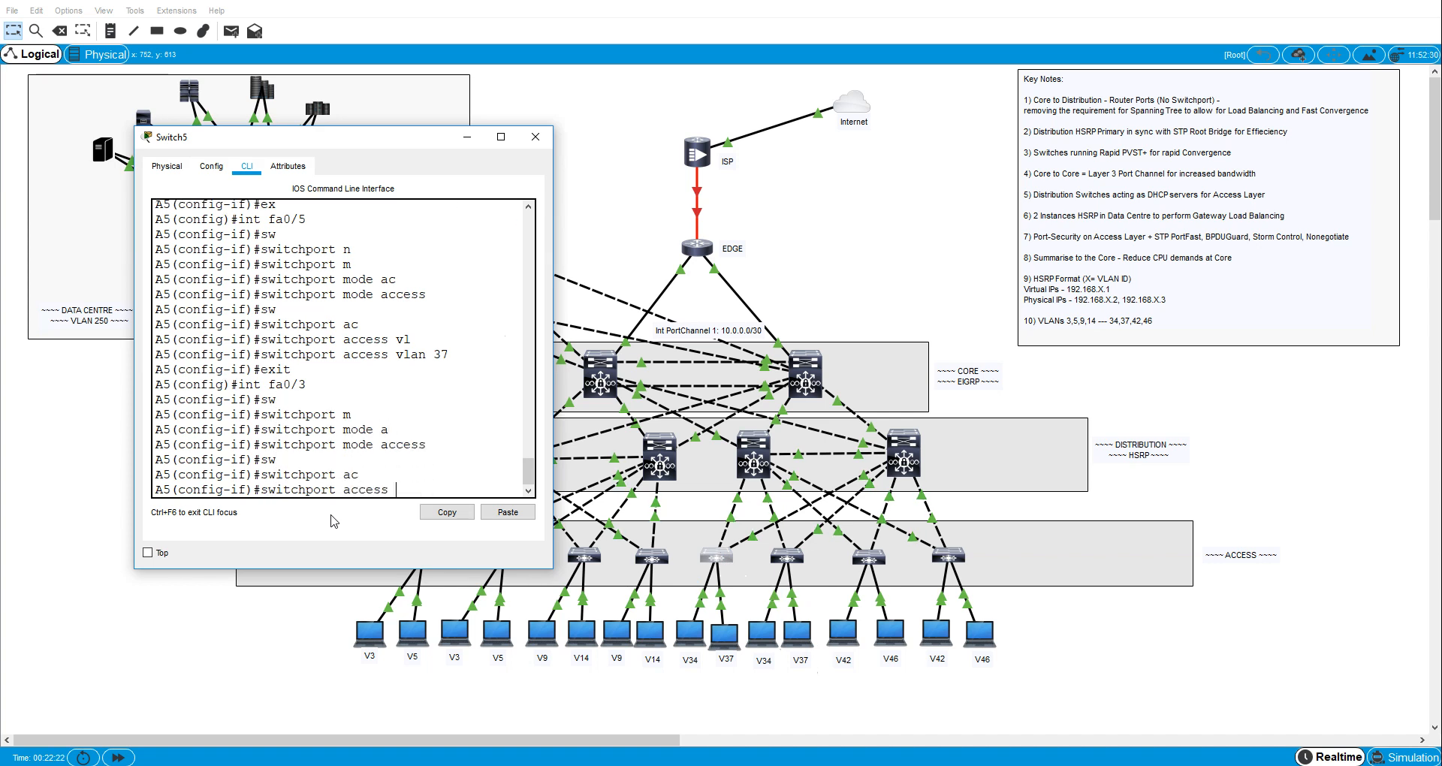
text(vl)
key(Tab)
text(37)
key(Return)
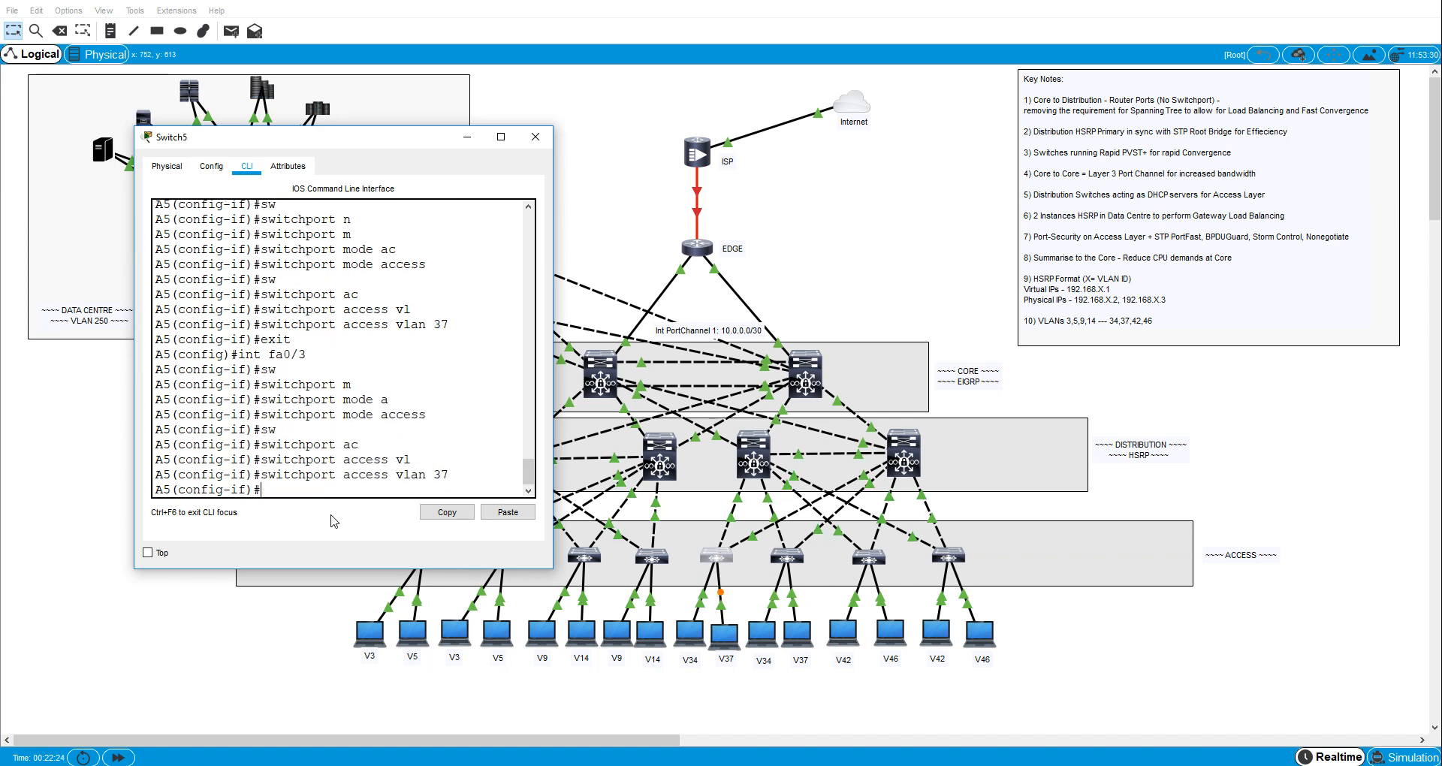
- Enable spanning-tree PortFast on A5's interface fa0/3
text(span)
key(Tab)
text([)
key(Tab)
key(BackSpace)
text(p)
key(Tab)
key(Return)
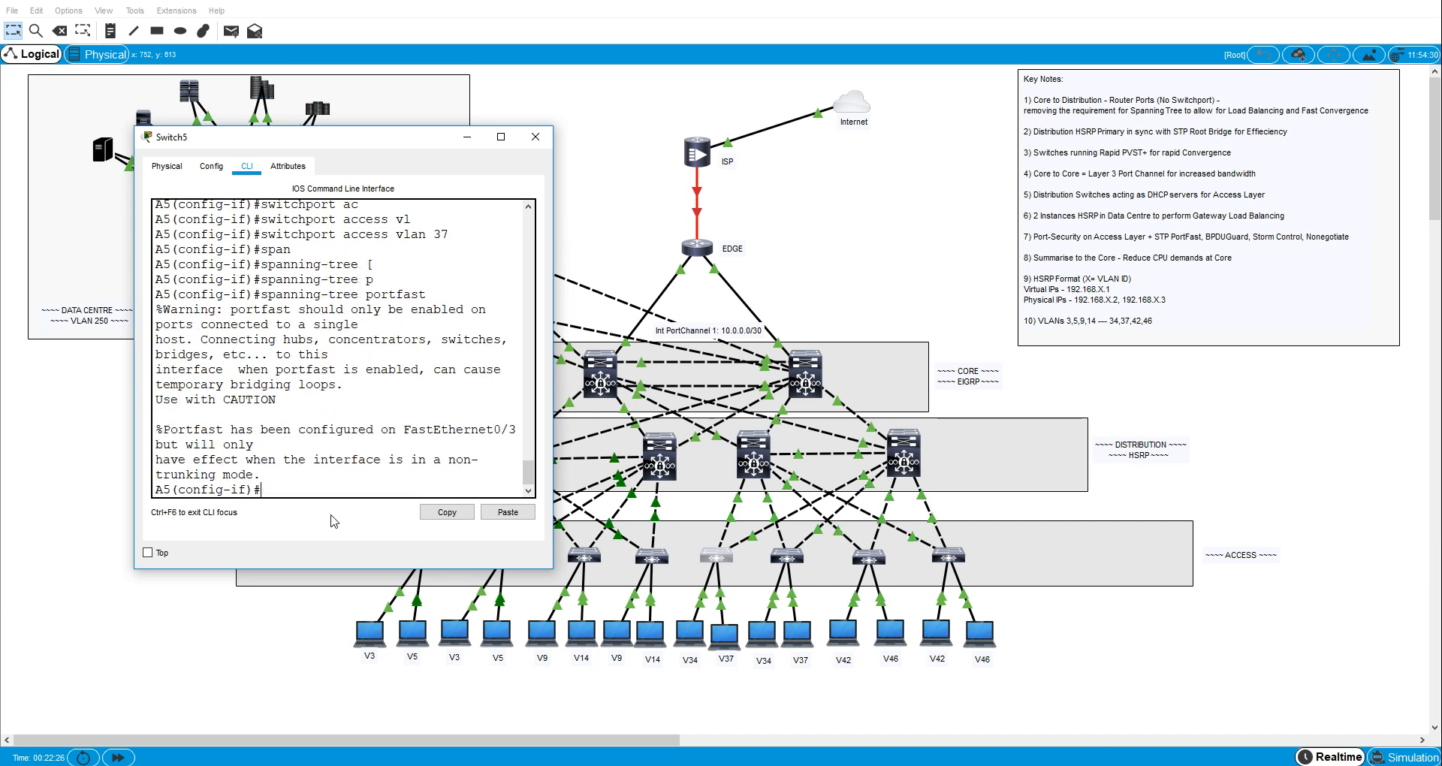
- Enable spanning-tree BPDU guard on A5's interface fa0/3
text(span)
key(Tab)
text(b)
key(Tab)
text(e)
key(Tab)
key(Return)
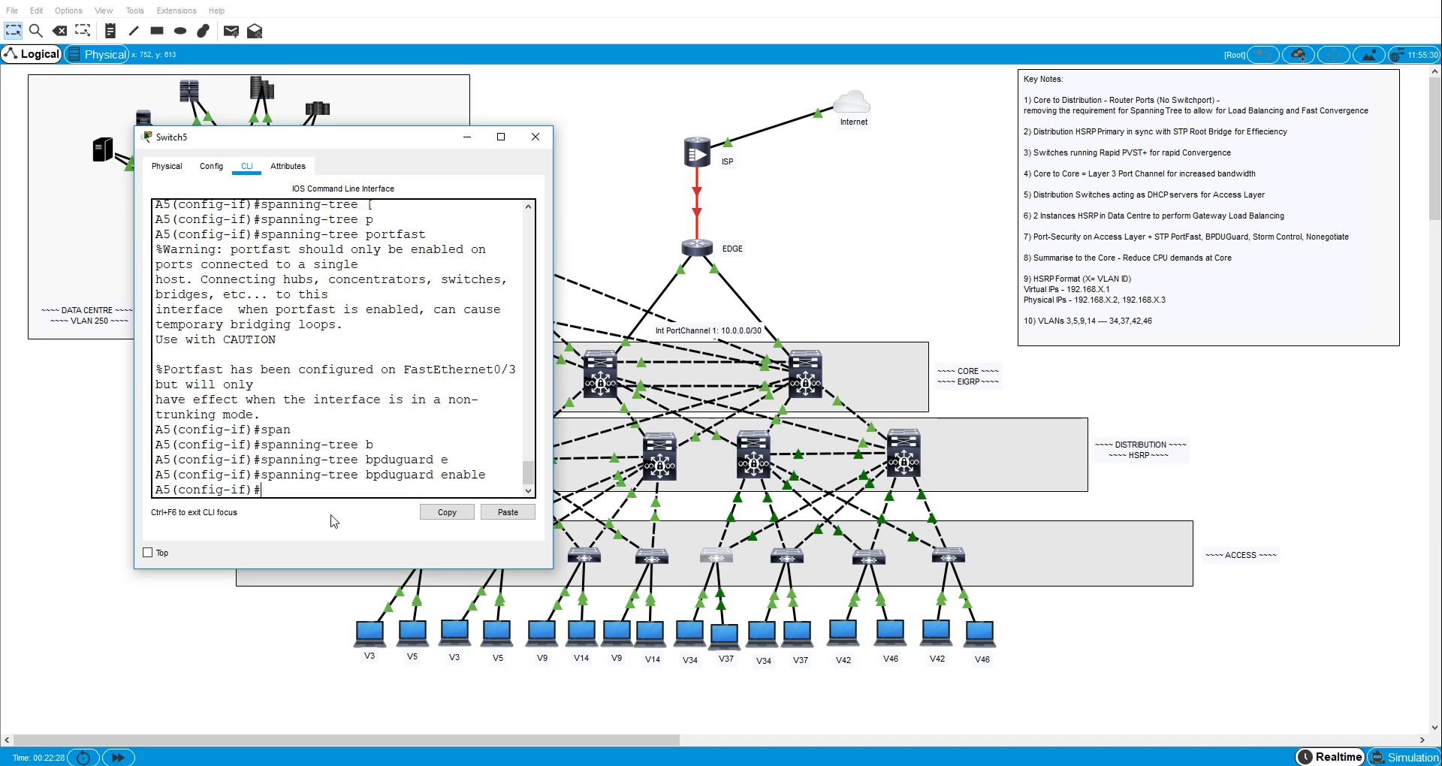
- Set broadcast storm control on A5's interface fa0/3 to level 40
text(stor)
key(Tab)
text(l)
key(Tab)
key(BackSpace)
text(b)
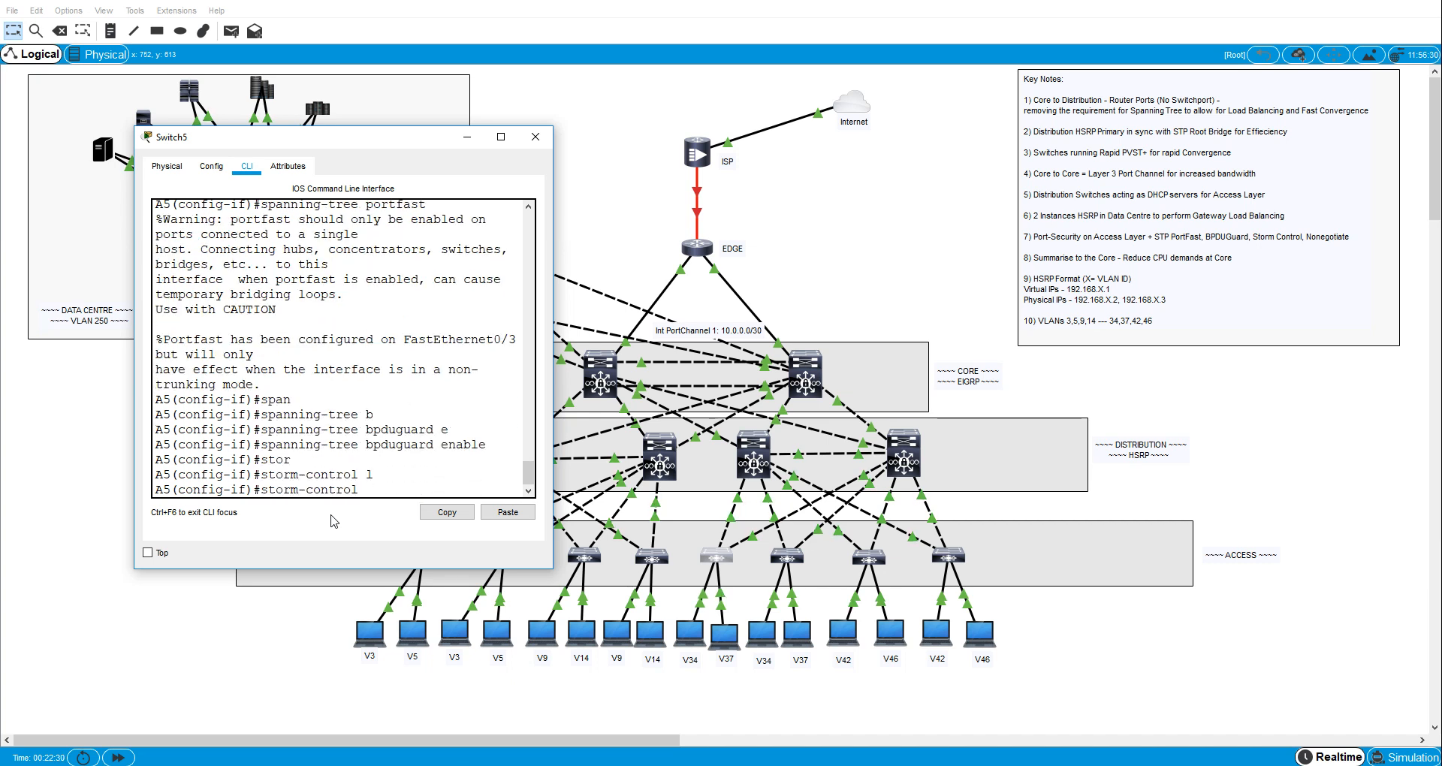
key(Tab)
text(l)
key(Tab)
text(40)
key(Return)
- Disable trunk negotiation on A5's interface fa0/3 with switchport nonegotiate
text(sw)
key(Tab)
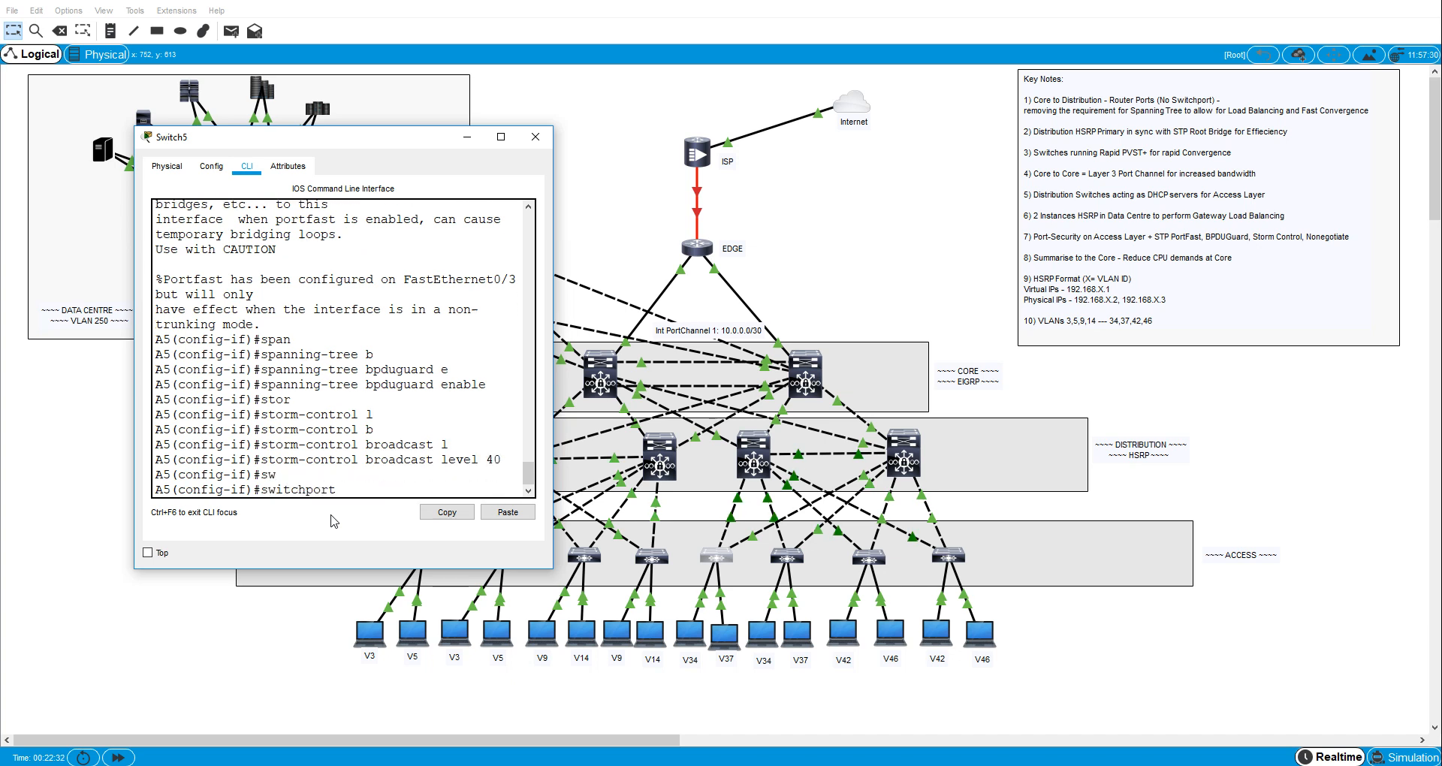
text(n)
key(Tab)
key(Return)
- Enable switchport port security on A5's interface fa0/3
text(sw)
key(Tab)
text(po)
key(Tab)
key(Return)
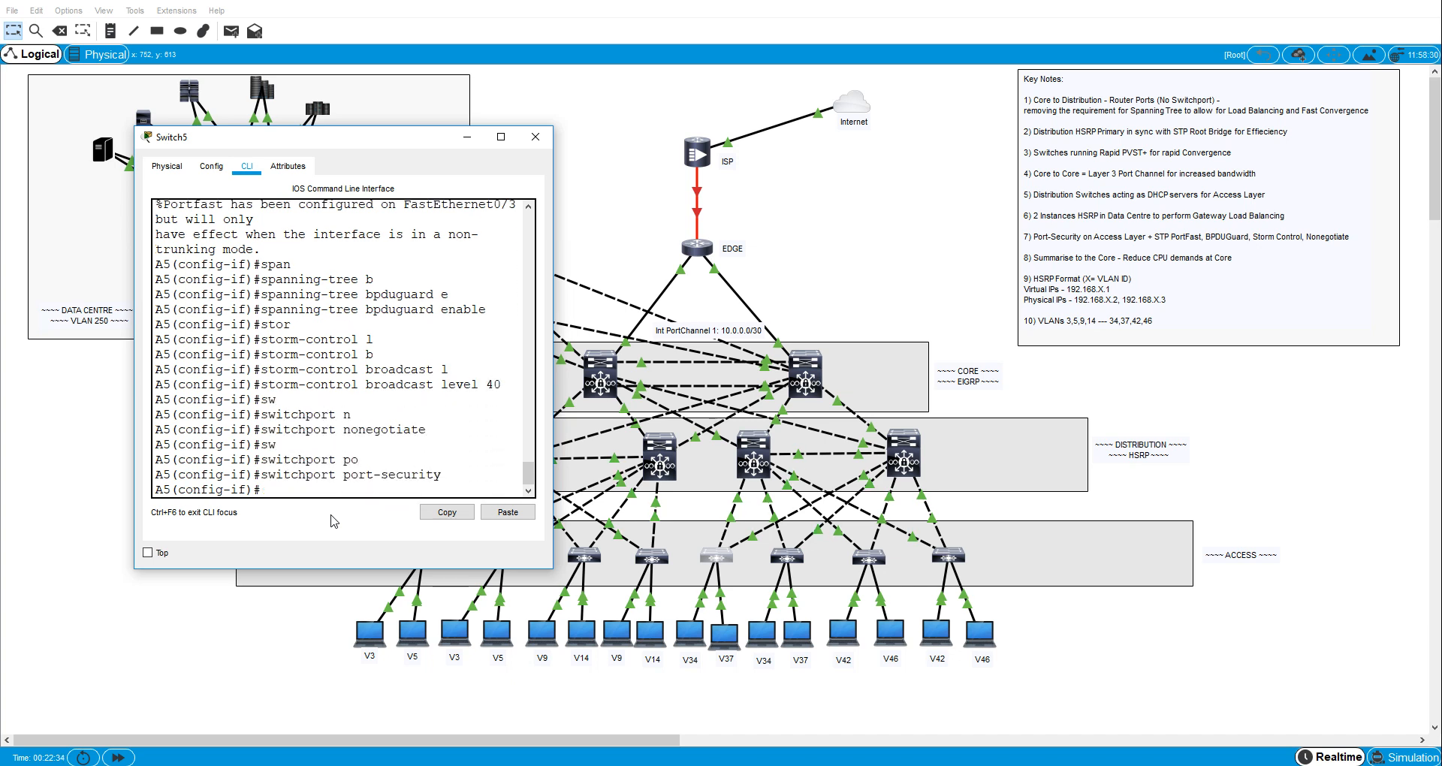
- Enable sticky MAC address learning for port security on A5's interface fa0/3
text(sw)
key(Tab)
text(po)
key(Tab)
text(mac)
key(Tab)
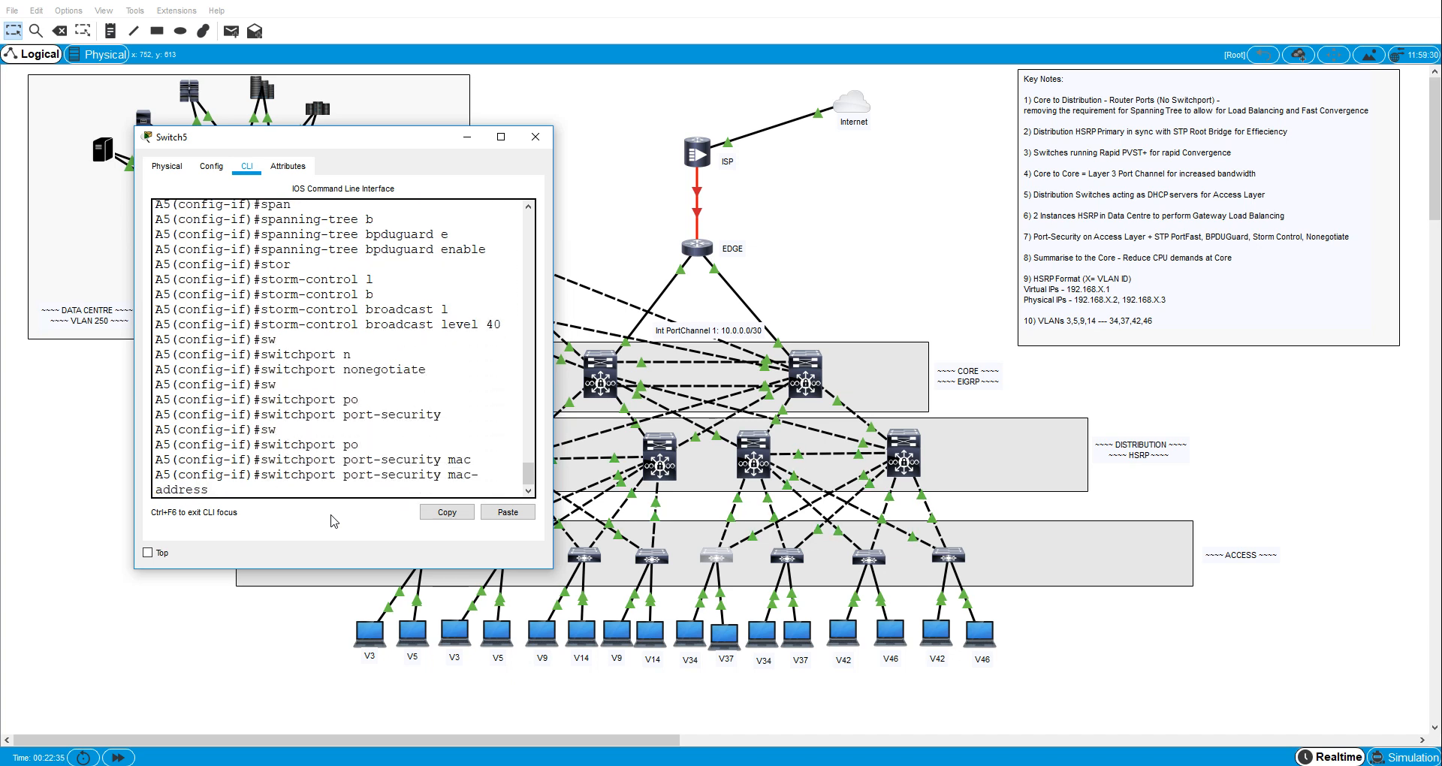
text(st)
key(Tab)
key(Return)
- Set the port-security violation mode on A5's interface fa0/3 to protect
text(sw)
key(Tab)
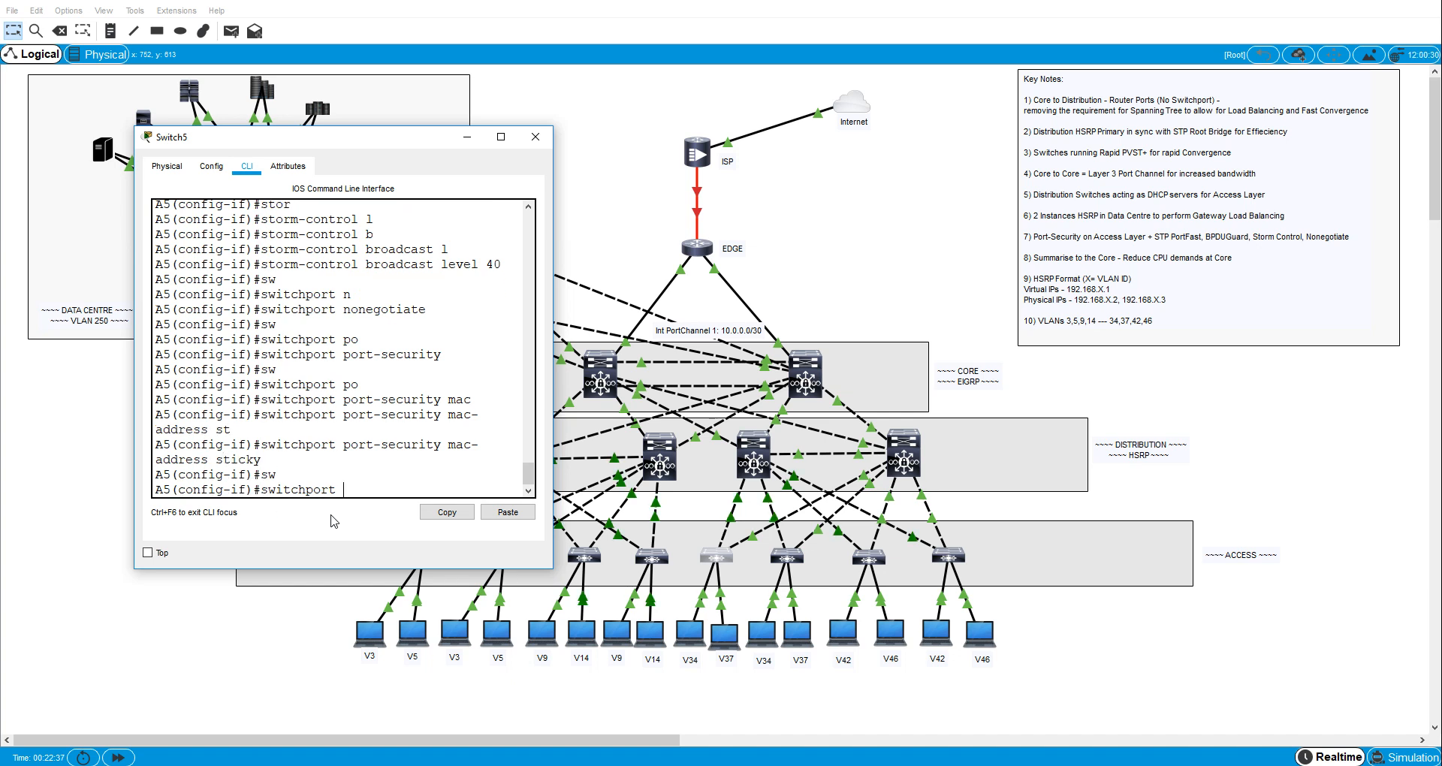
text(po)
key(Tab)
text(v)
key(Tab)
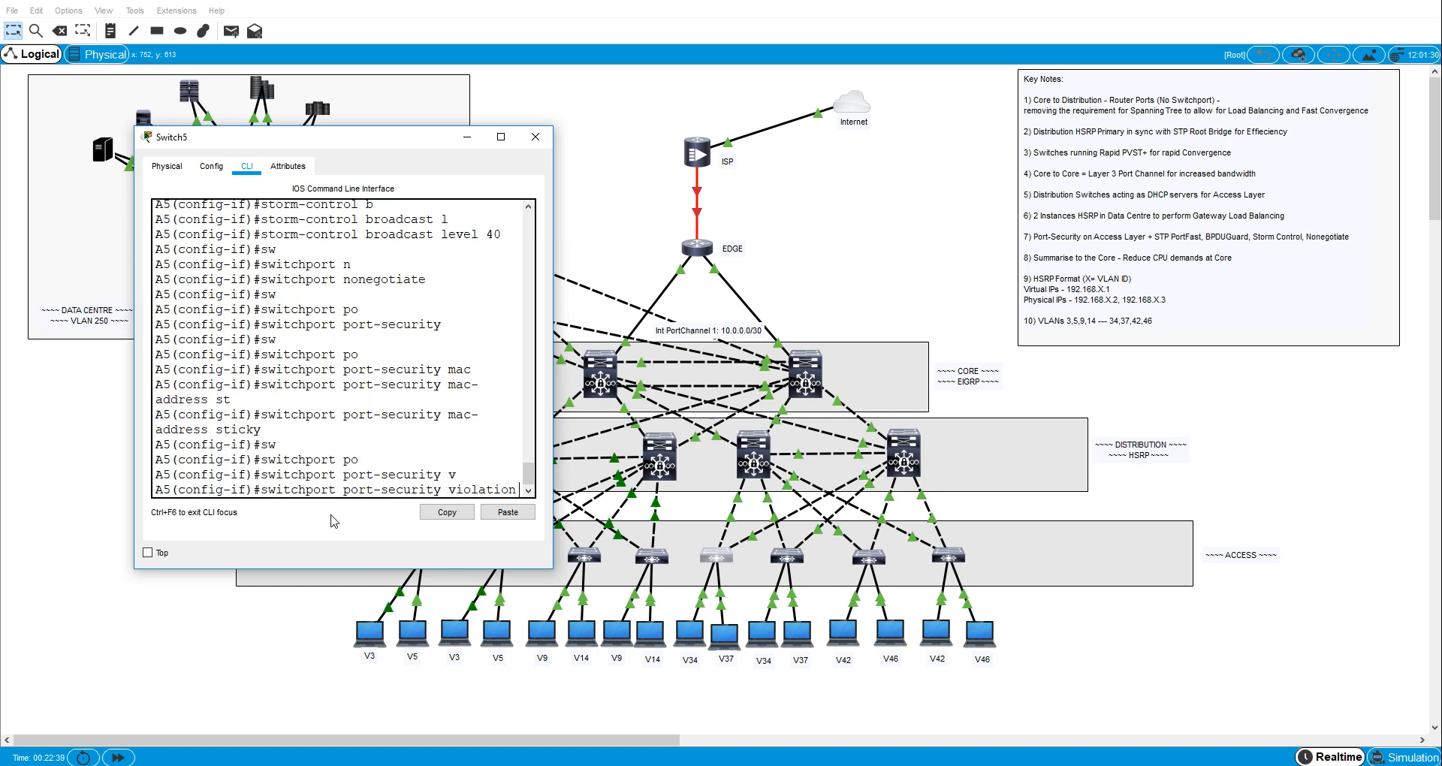
text(p)
key(Tab)
key(Return)
- Give A5's interface fa0/3 the description "to VLAN 37 host"
text(s)
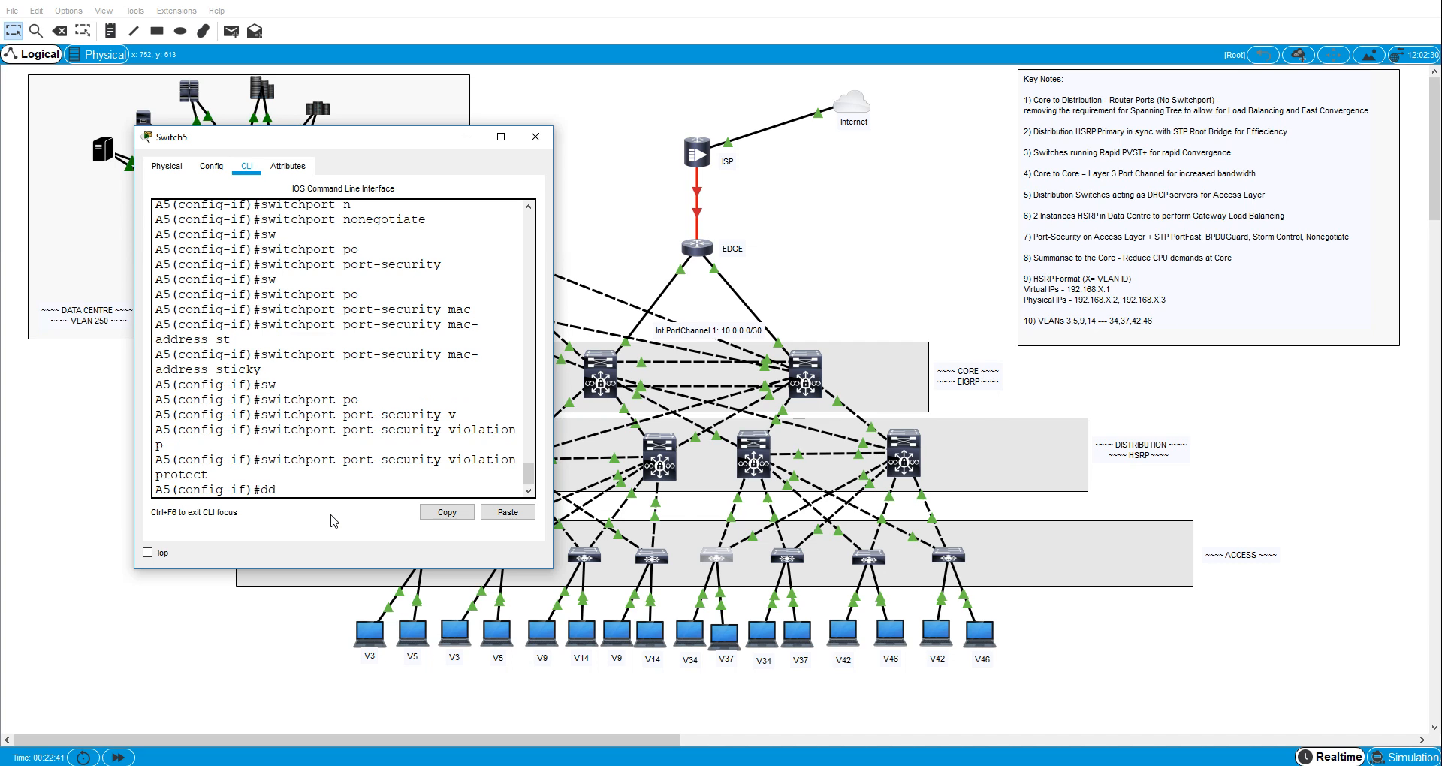
text(es)
key(Tab)
text(tp)
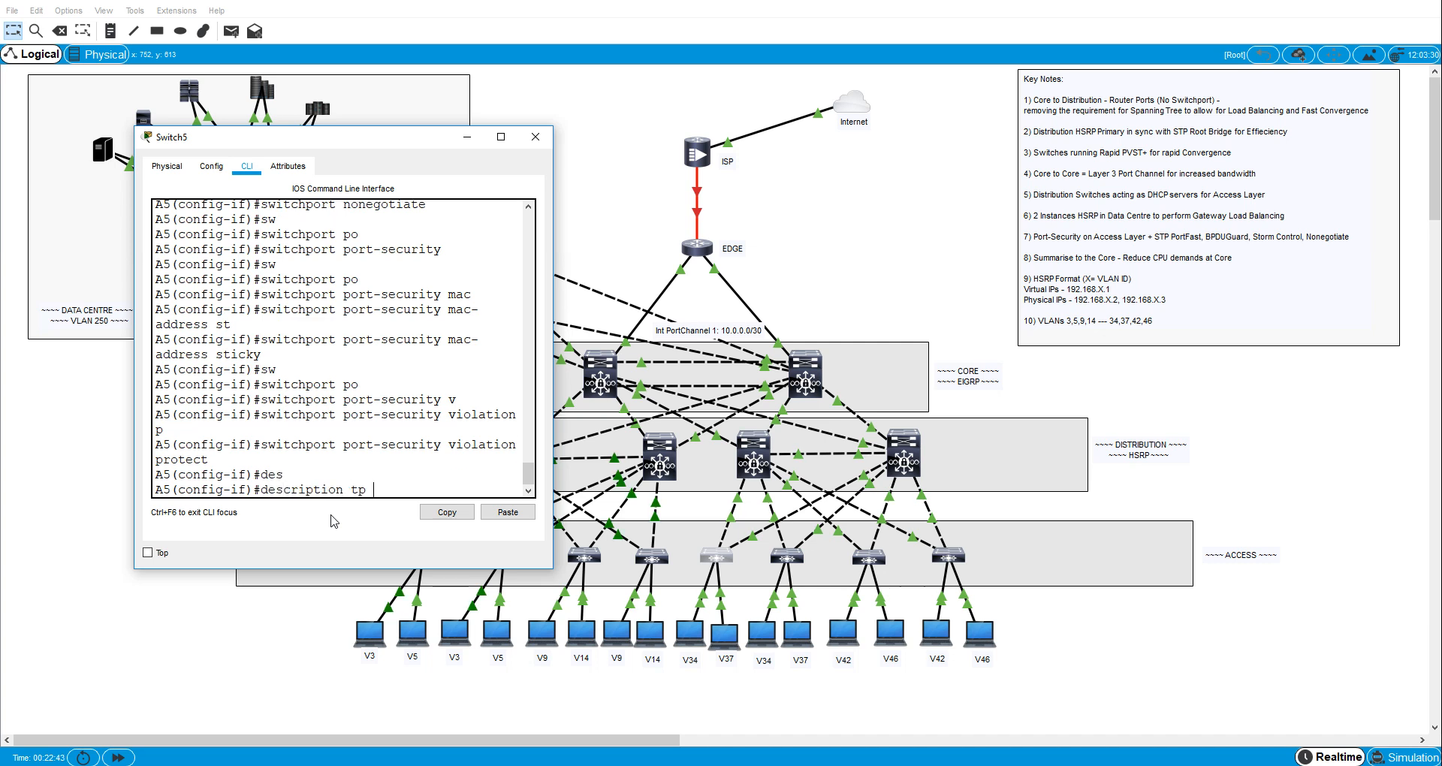
key(BackSpace)
key(BackSpace)
text(o VLA)
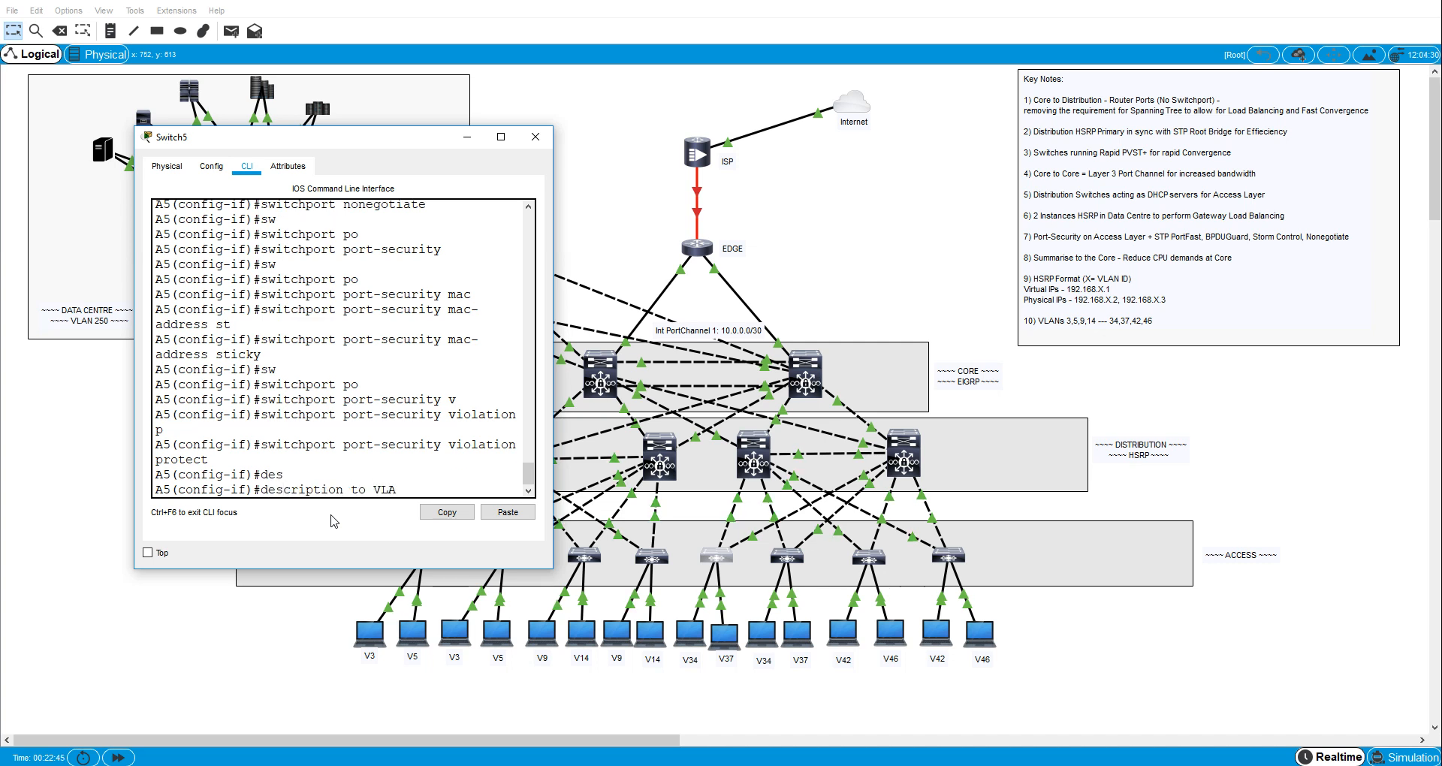
text(N 37 host)
key(Return)
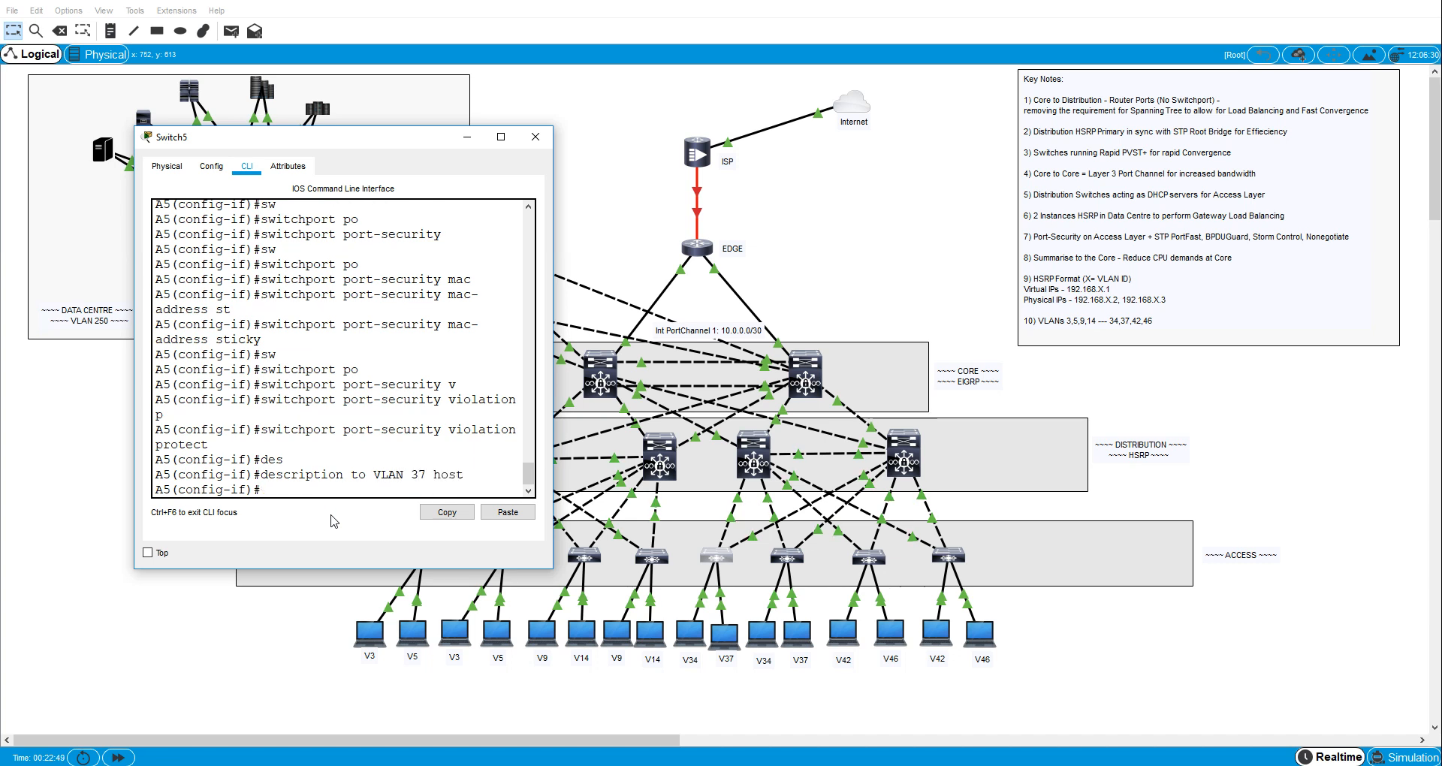
- Leave configuration mode, review the interface settings in A5's running configuration in an enlarged console, and close the switch window
key(ctrl+z)
text(sh run)
key(Return)
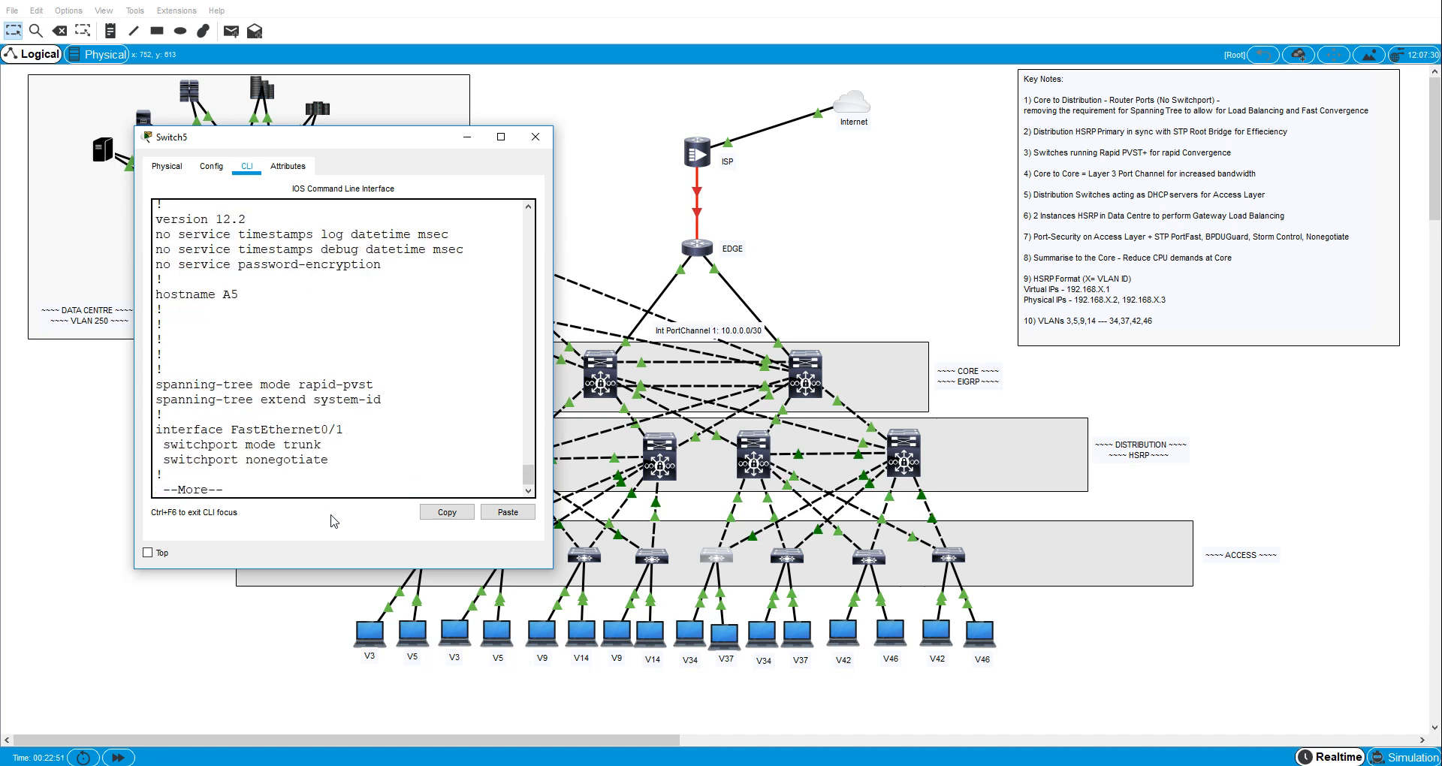
click(501, 136)
key(space)
key(space)
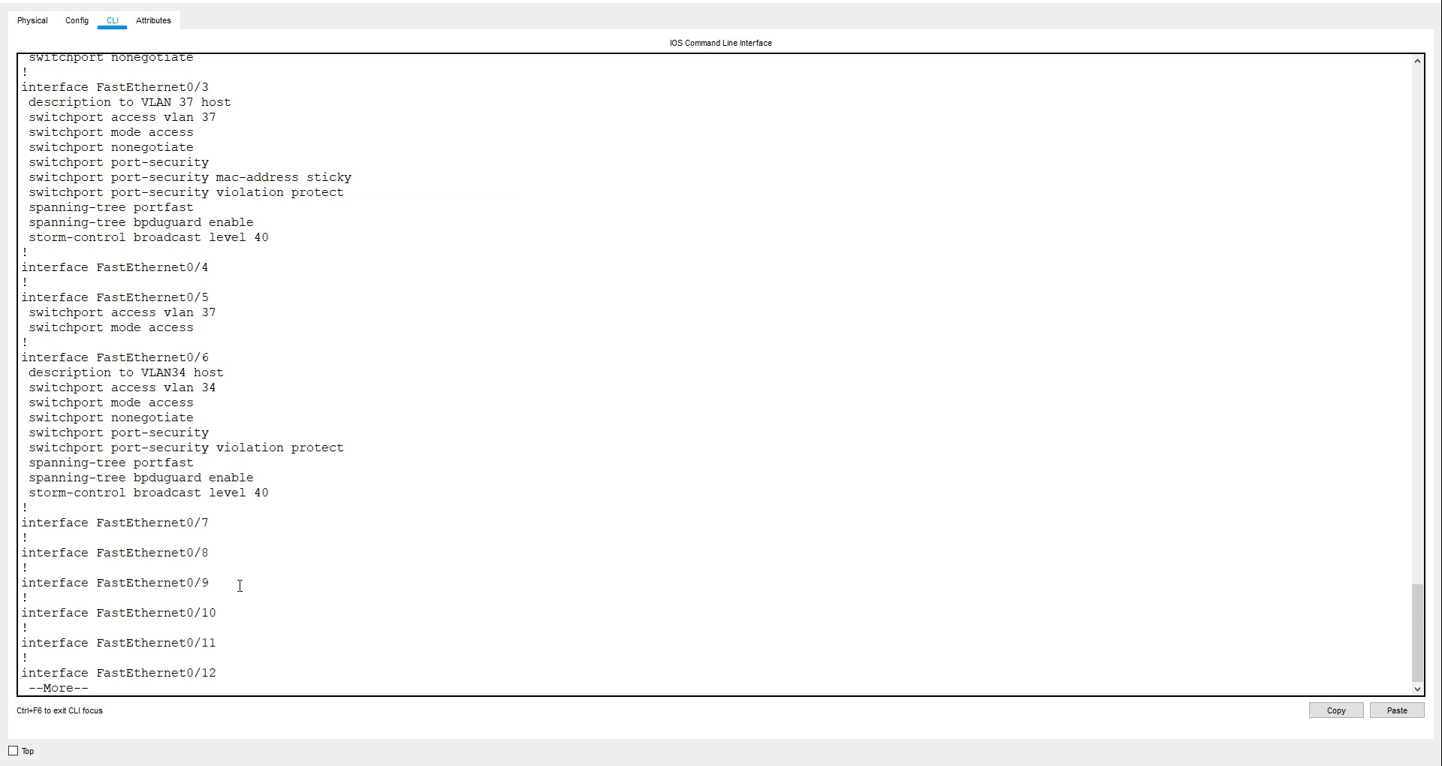
key(space)
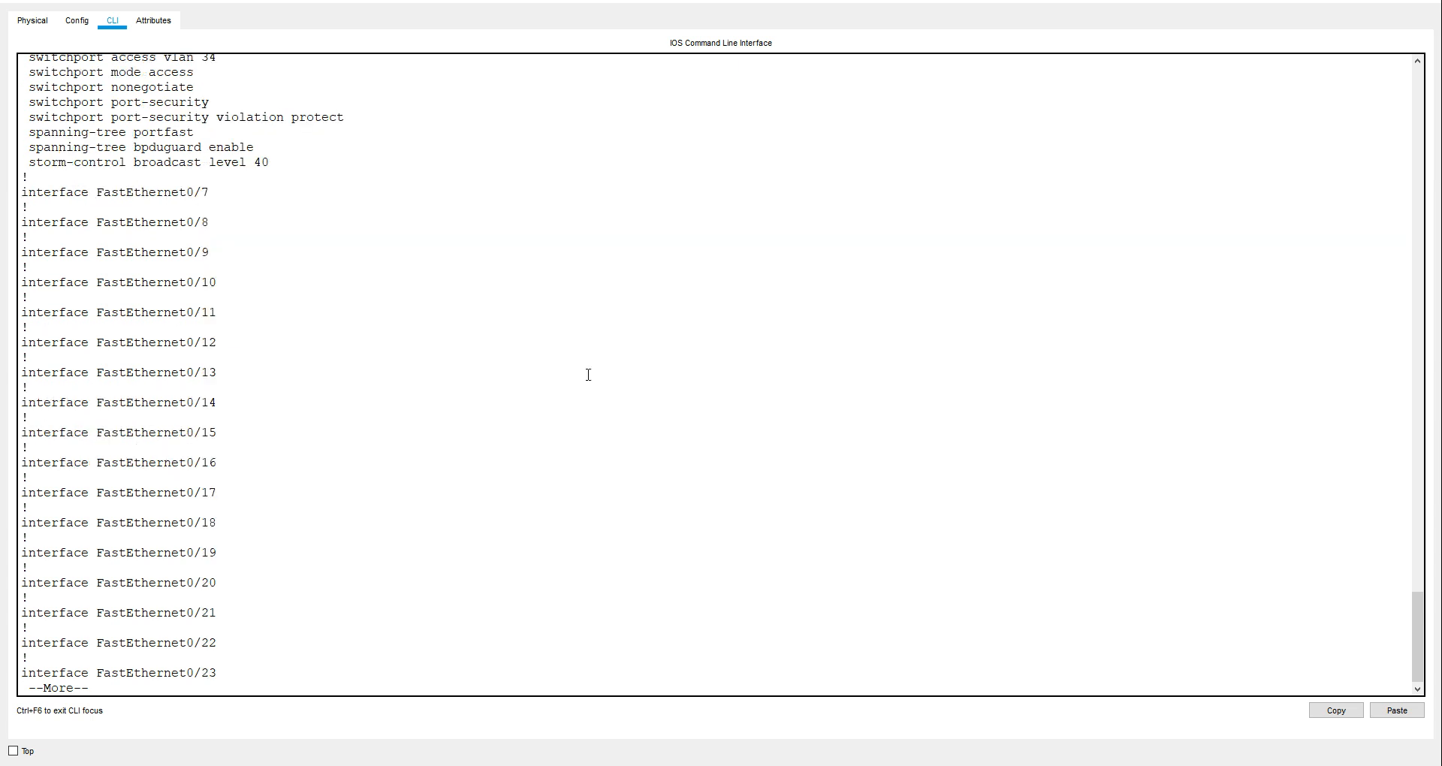
click(1427, 6)
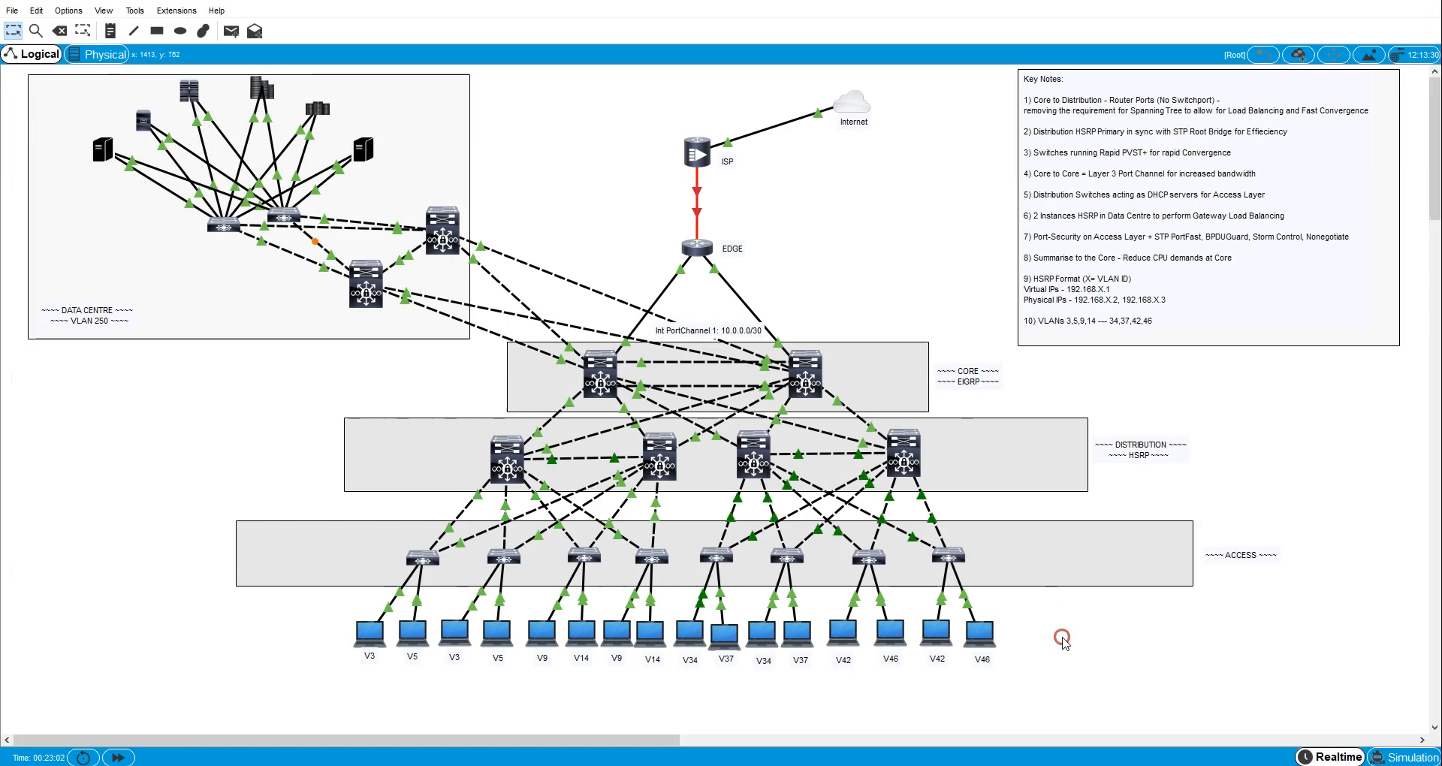
- Open the console of access switch A6 and enter global configuration mode
click(789, 560)
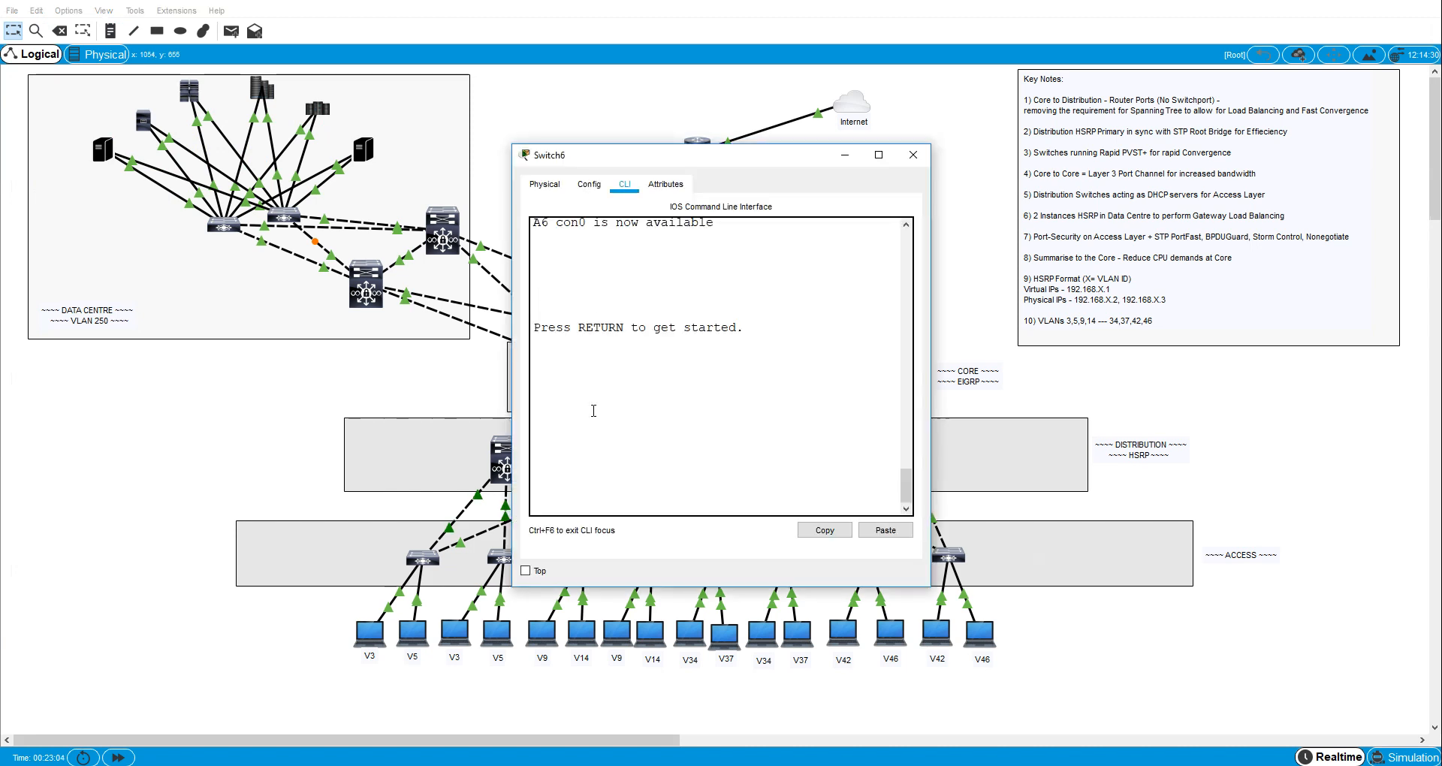
key(Return)
key(Return)
text(en)
key(Return)
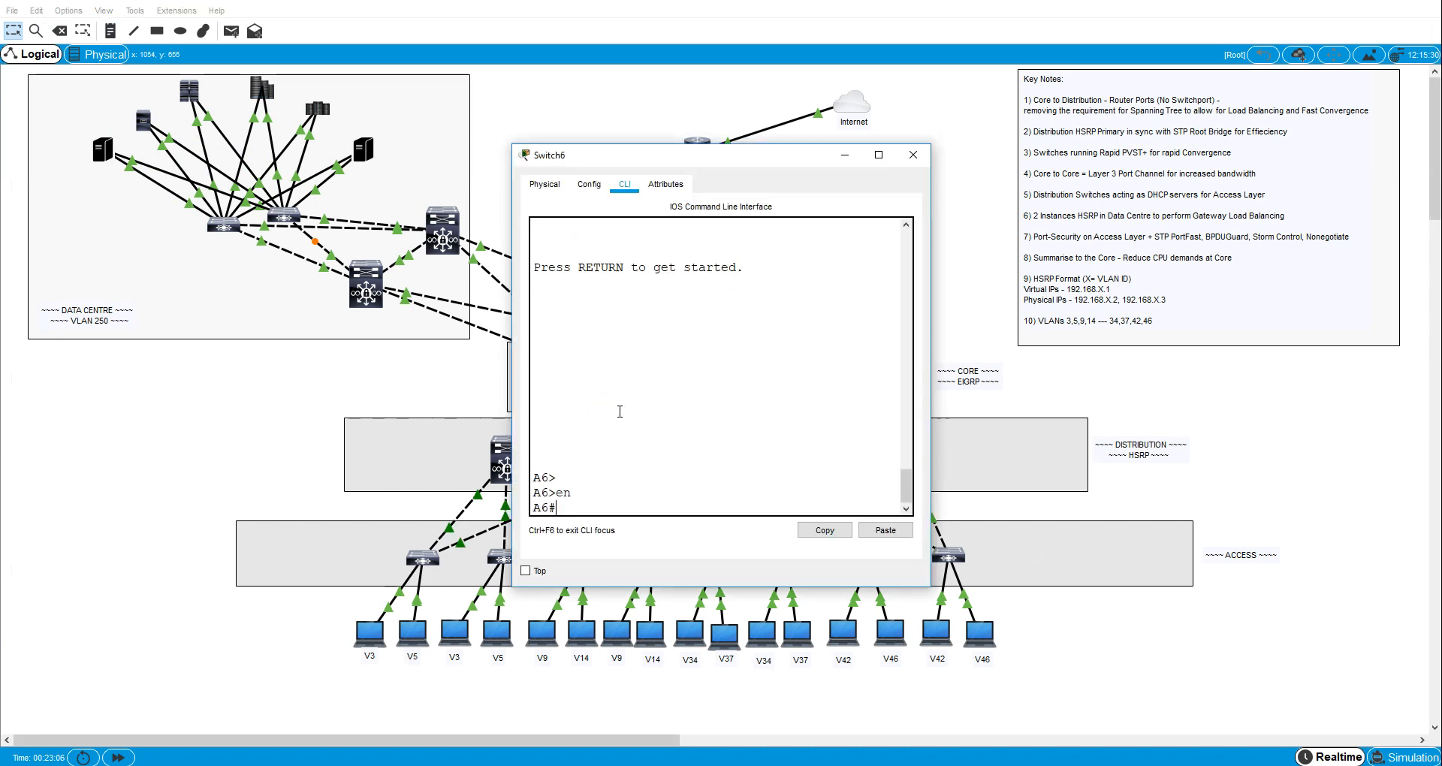
text(cofb t)
key(Return)
text(conf t)
key(Return)
- Enter A6's interface fa0/6 and set it to switchport access mode
text(int f)
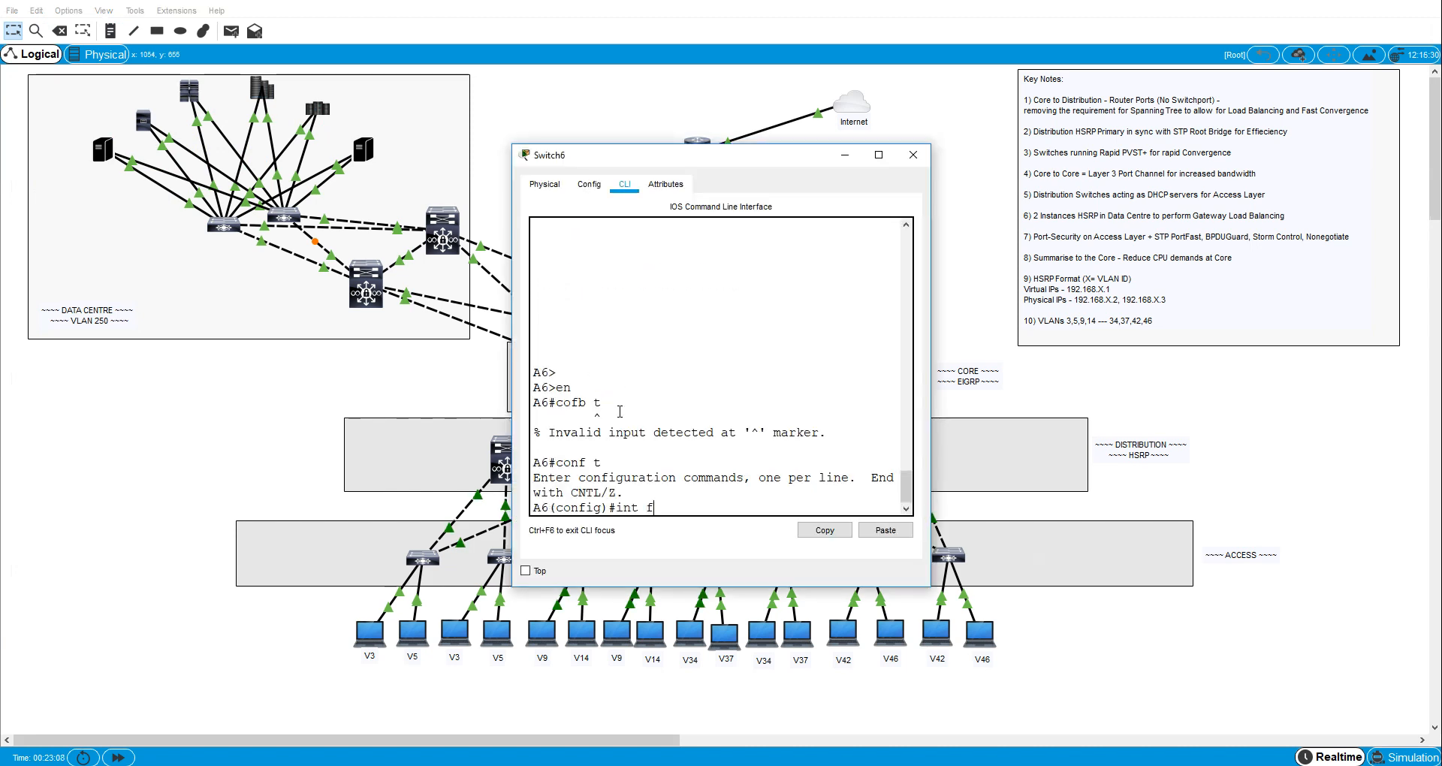
text(a0/6)
key(Return)
text(sw)
key(Tab)
text(m)
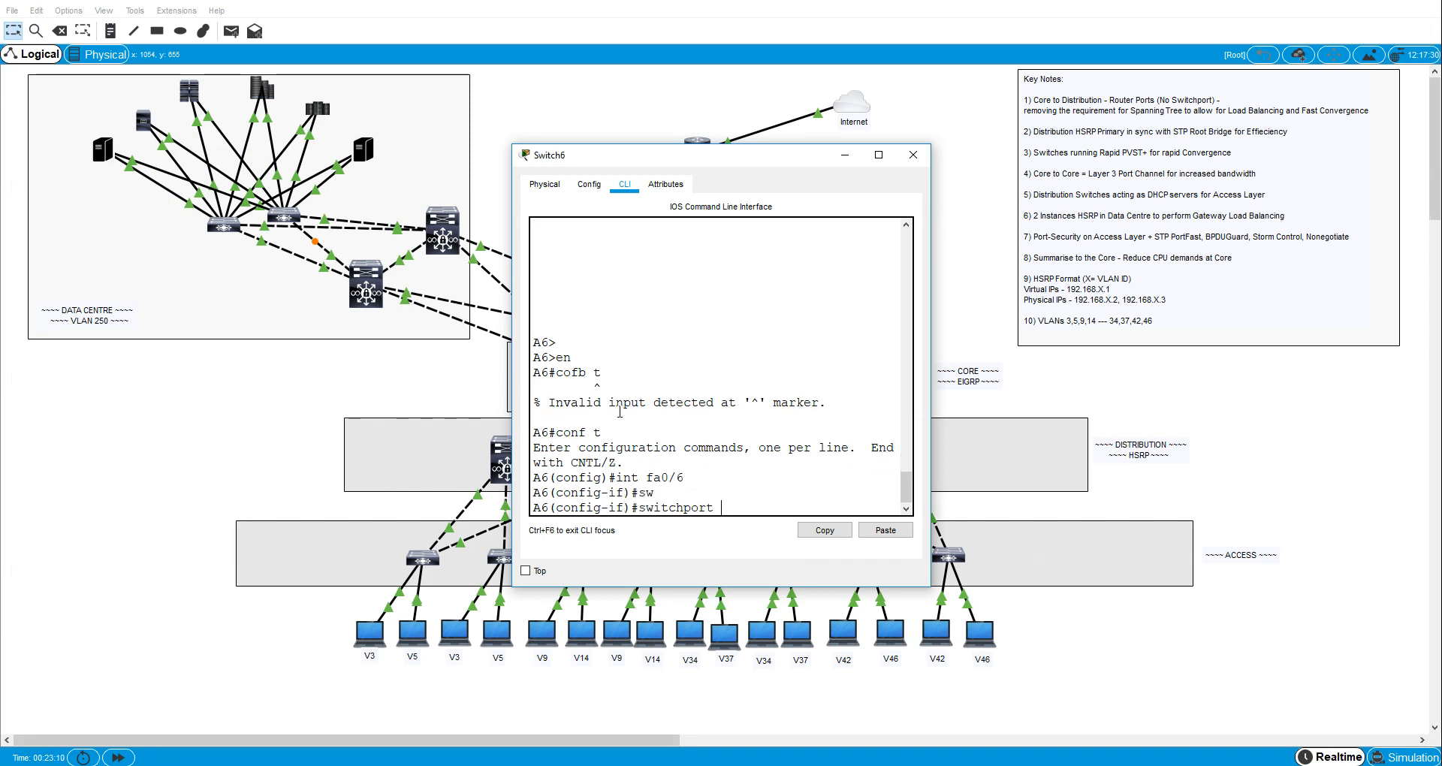
key(Tab)
text(ac)
key(Tab)
key(Return)
- Assign A6's interface fa0/6 to access VLAN 34
text(sw)
key(Tab)
text(ac)
key(Tab)
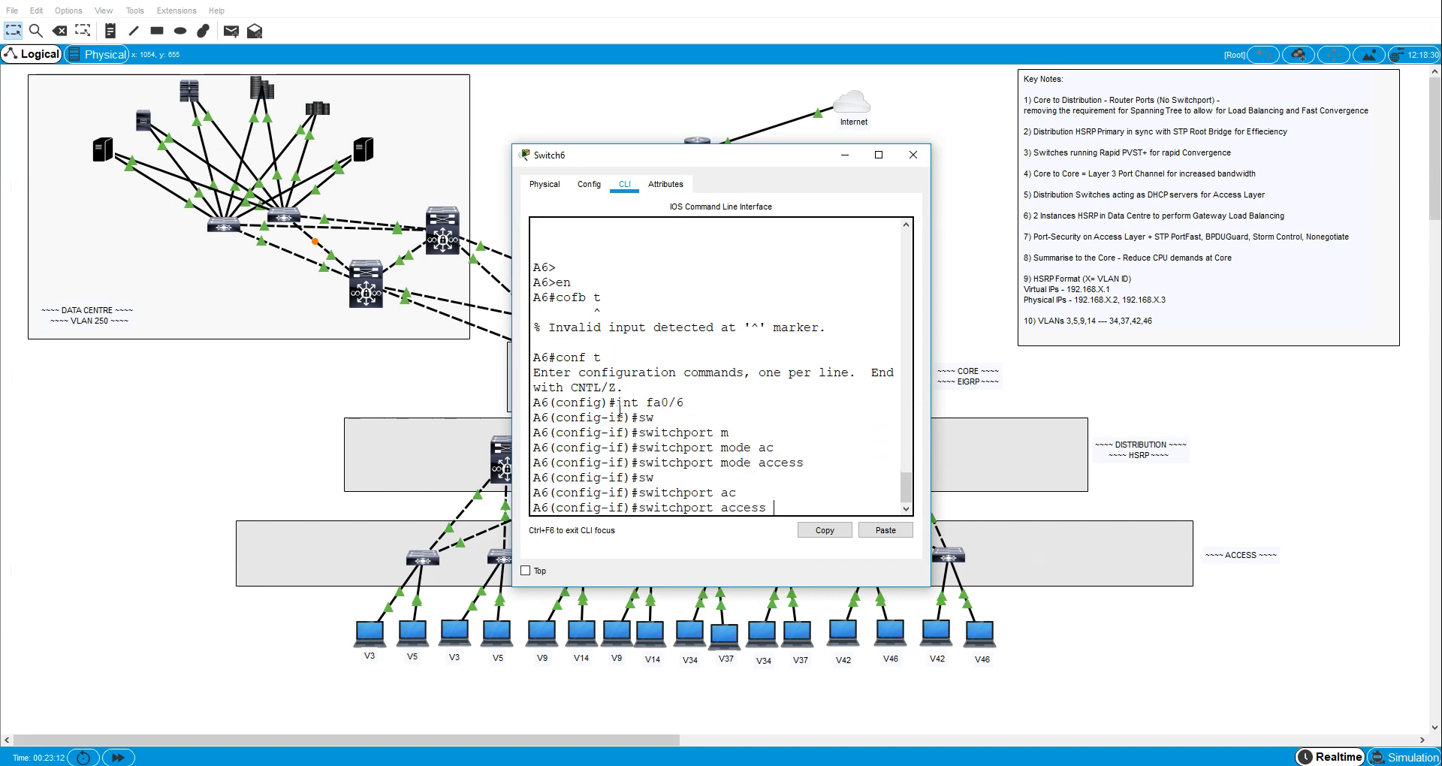
text(vl)
key(Tab)
text(34)
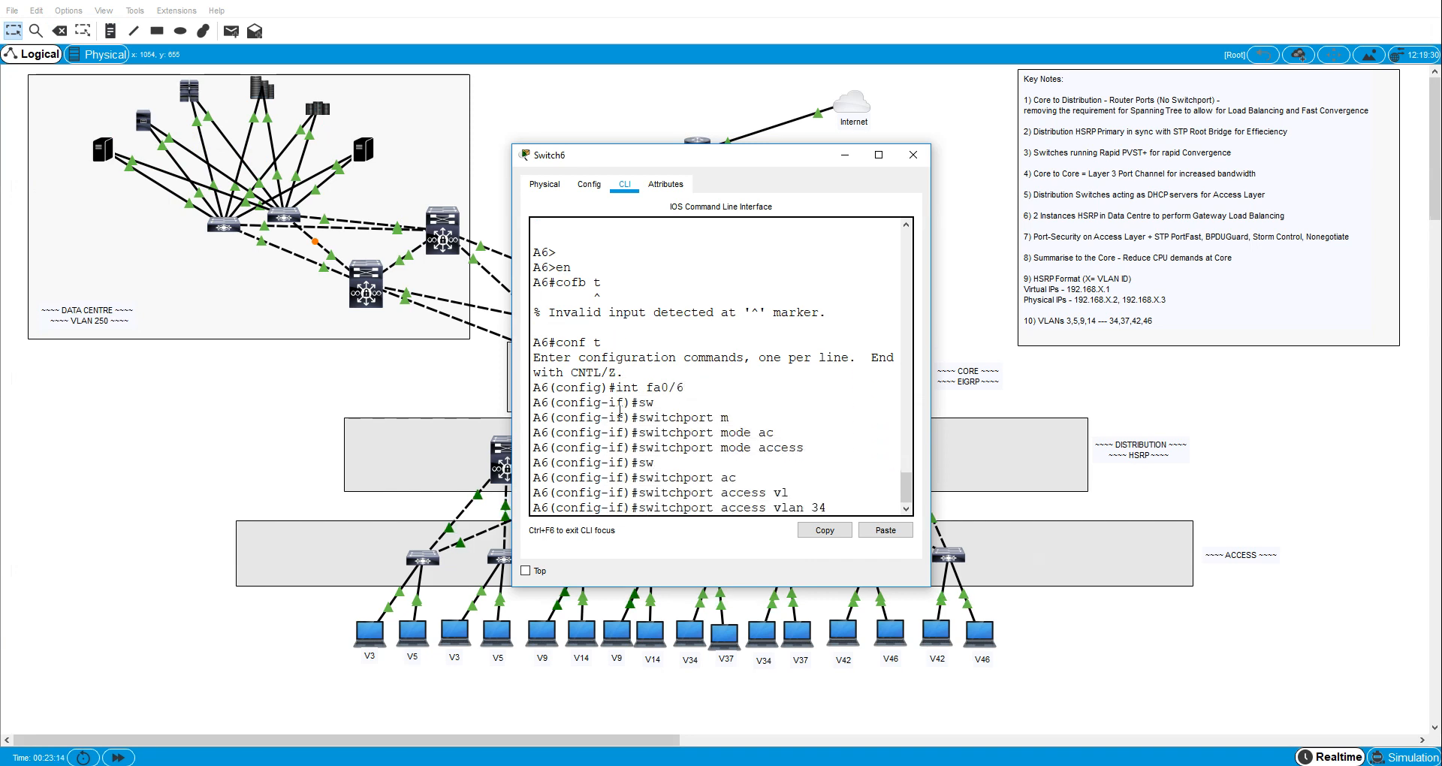
key(Return)
- Enable spanning-tree PortFast on A6's interface fa0/6
text(span)
key(Tab)
text(po)
- Enable spanning-tree BPDU guard on A6's interface fa0/6
key(Tab)
key(Return)
text(sp)
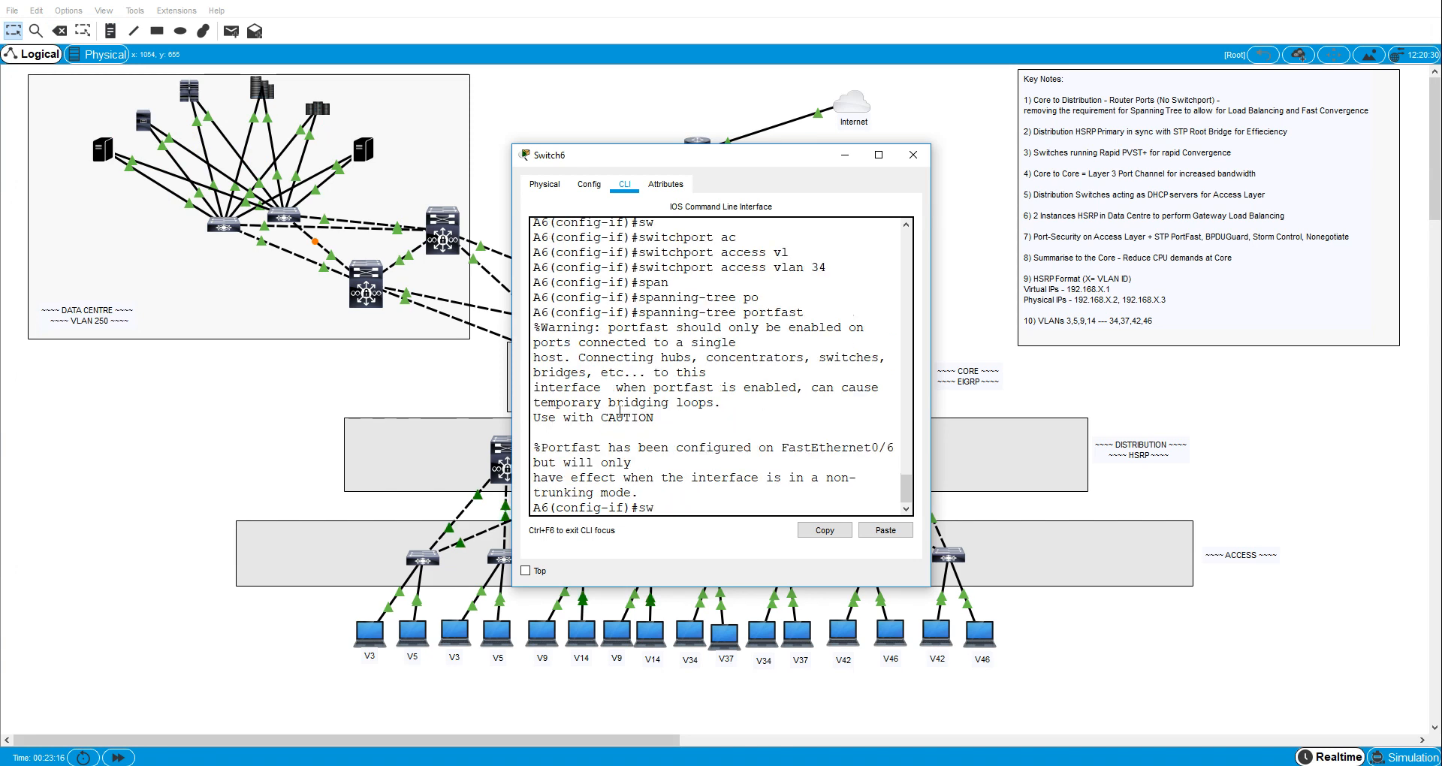
text(ab)
key(Tab)
key(BackSpace)
text(n)
key(Tab)
text(b)
key(Tab)
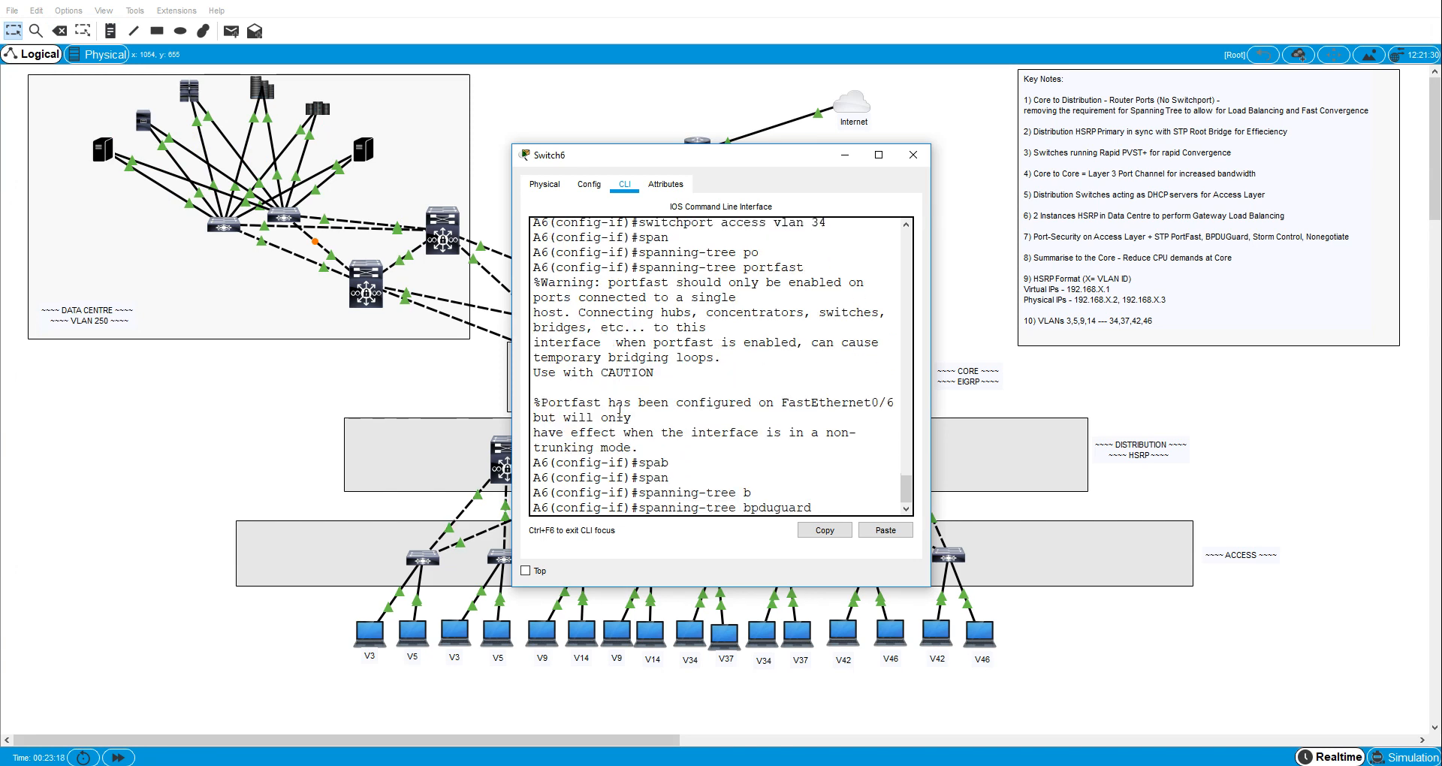
text(e)
key(Tab)
key(Return)
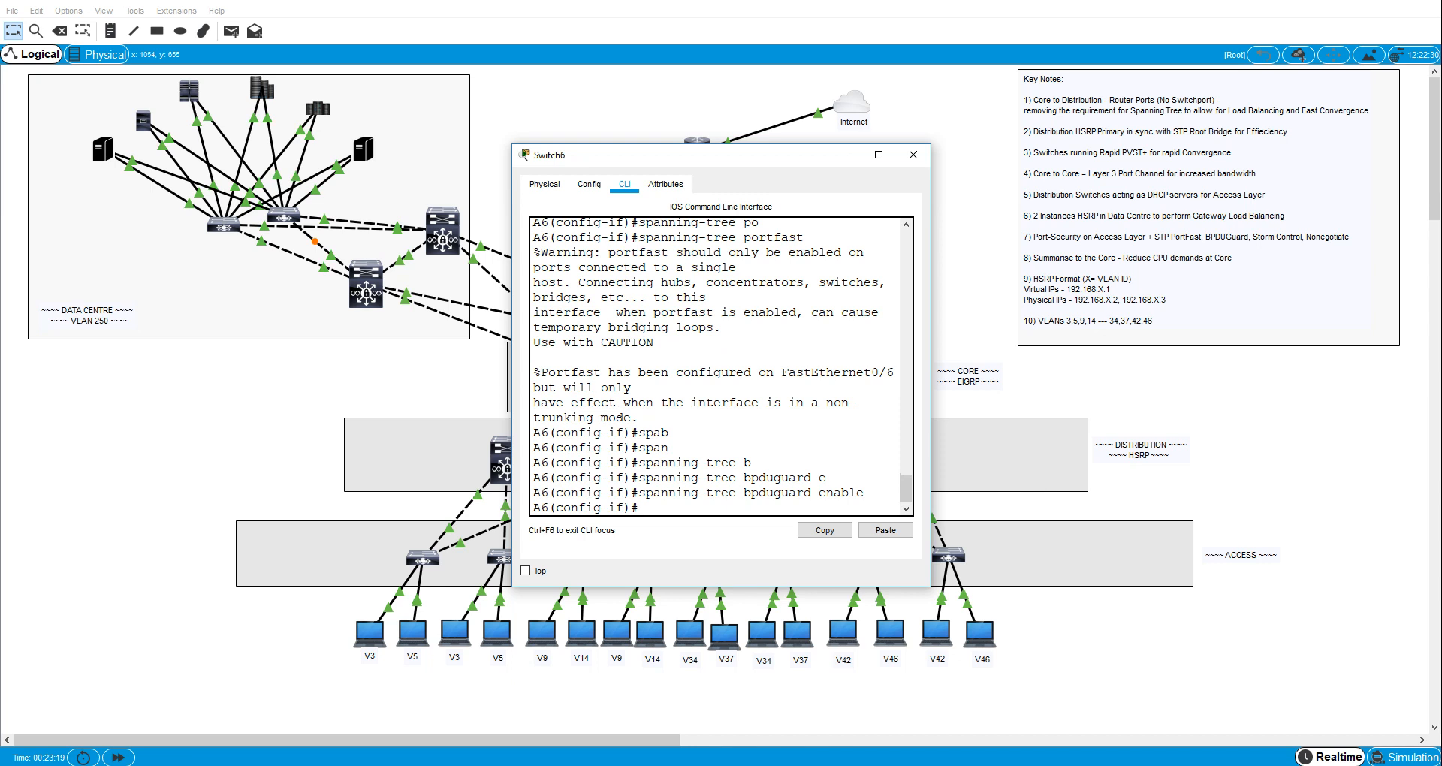
- Set broadcast storm control on A6's interface fa0/6 to level 40
text(stor)
key(Tab)
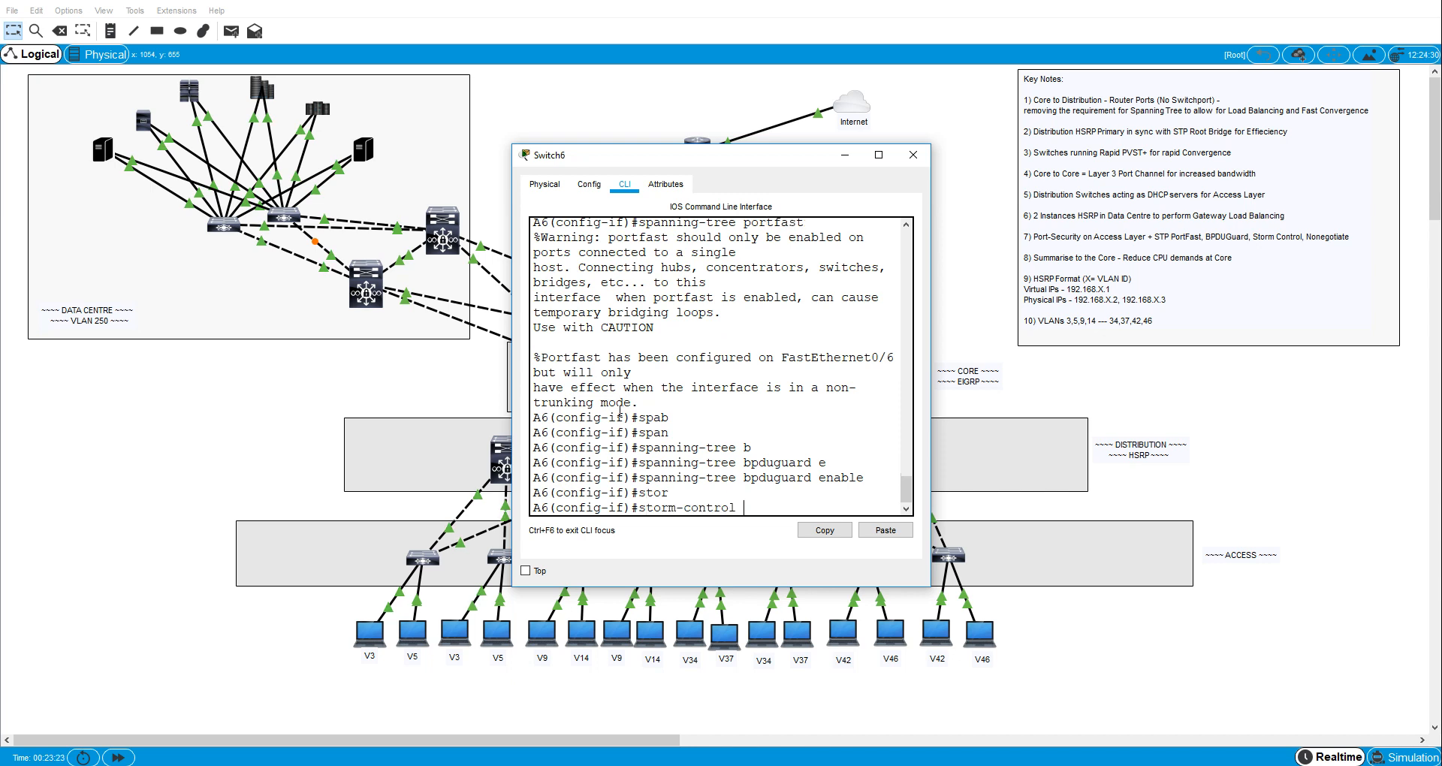
text(b)
key(Tab)
text(l)
- Disable trunk negotiation on A6's interface fa0/6 with switchport nonegotiate
key(Tab)
text(40)
key(Return)
text(sw)
key(Tab)
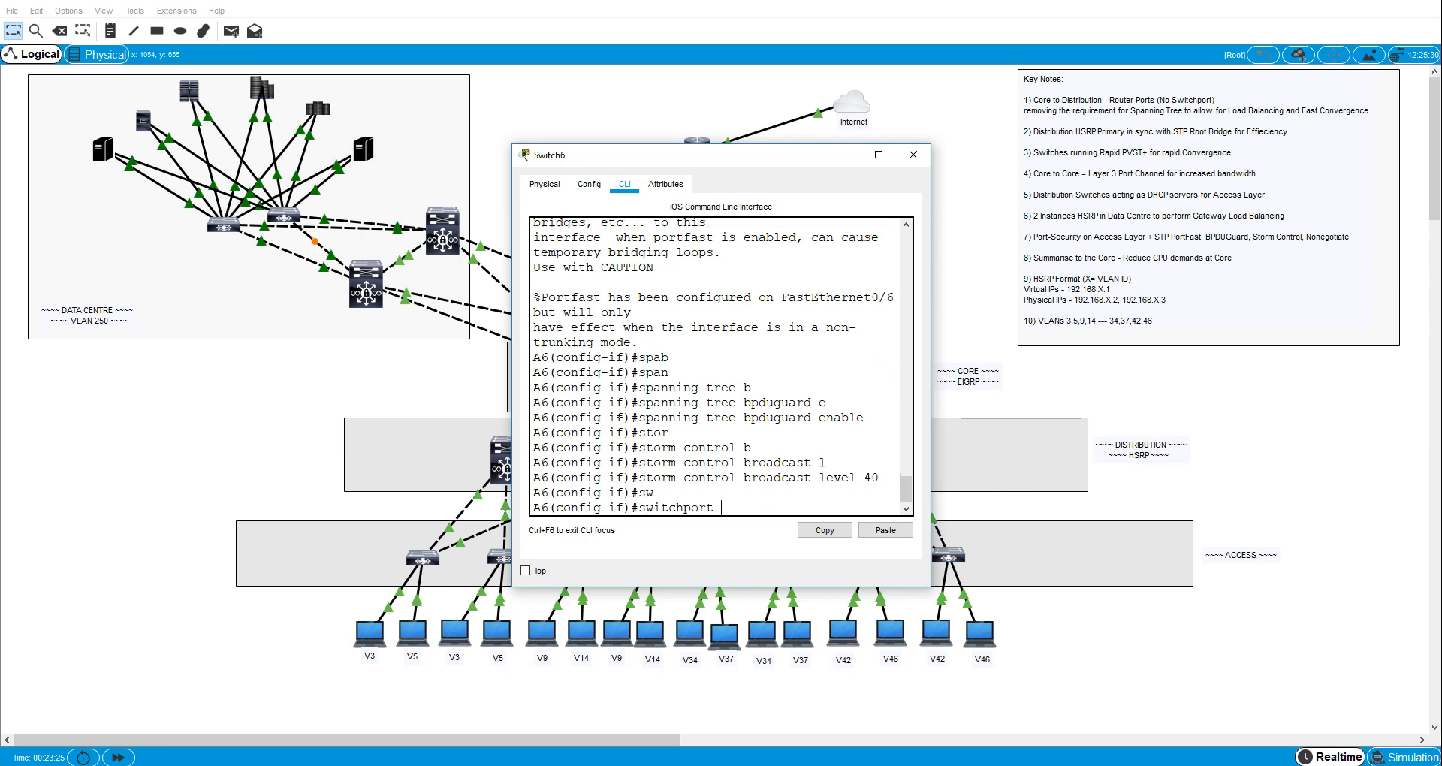
text(n)
key(Tab)
key(Return)
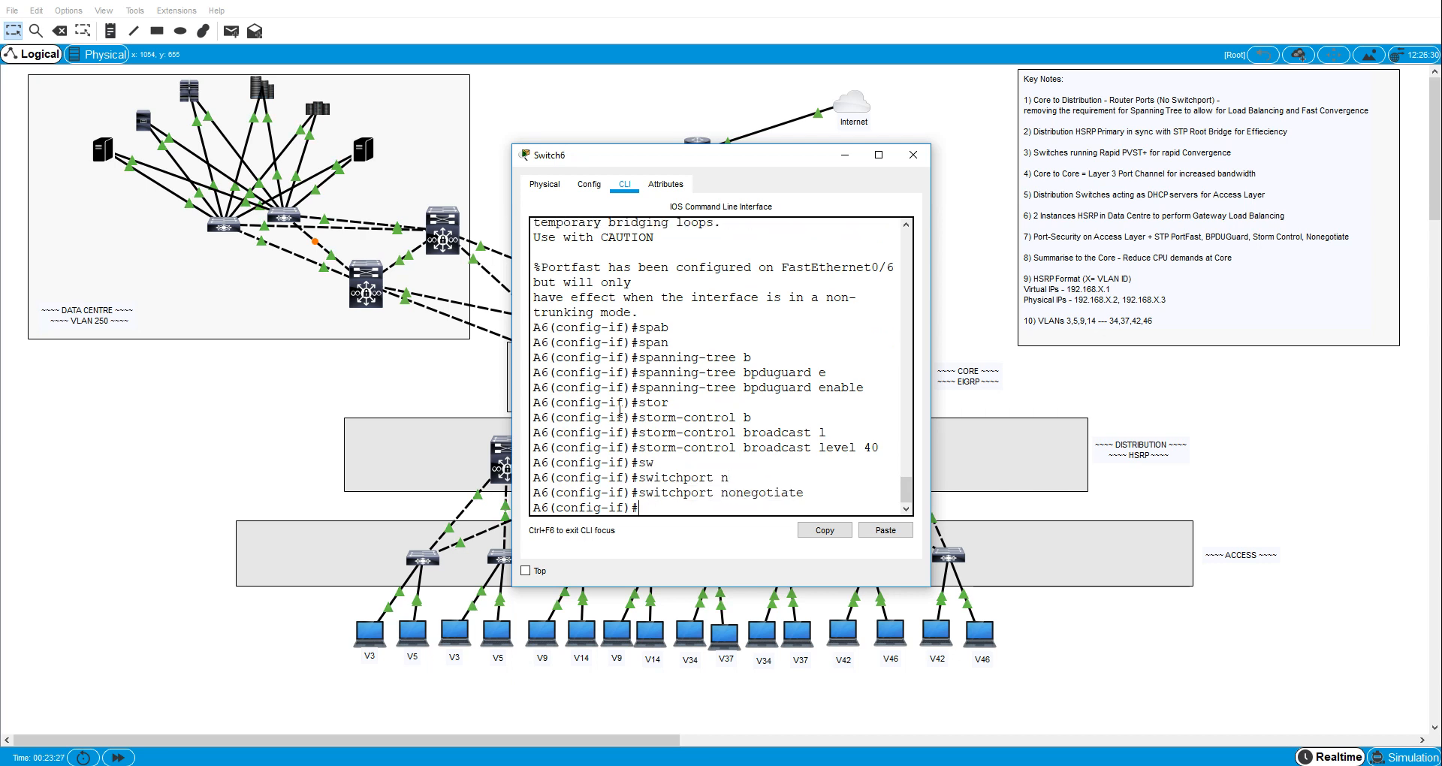
- Enable switchport port security on A6's interface fa0/6
text(sw)
key(Tab)
- Enable sticky MAC address learning for port security on A6's interface fa0/6
key(Tab)
text(po)
key(Tab)
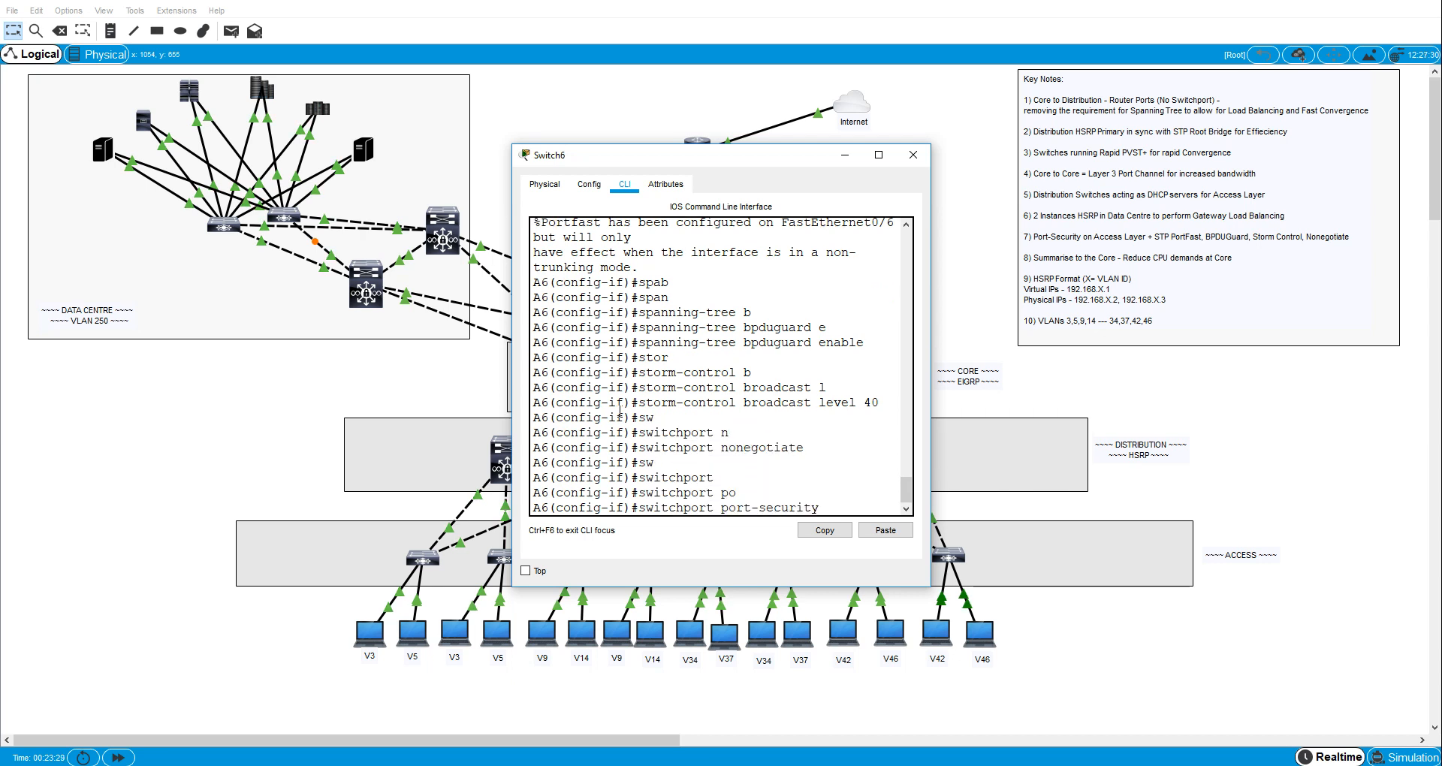
key(Return)
text(sw)
key(Tab)
text(po)
key(Tab)
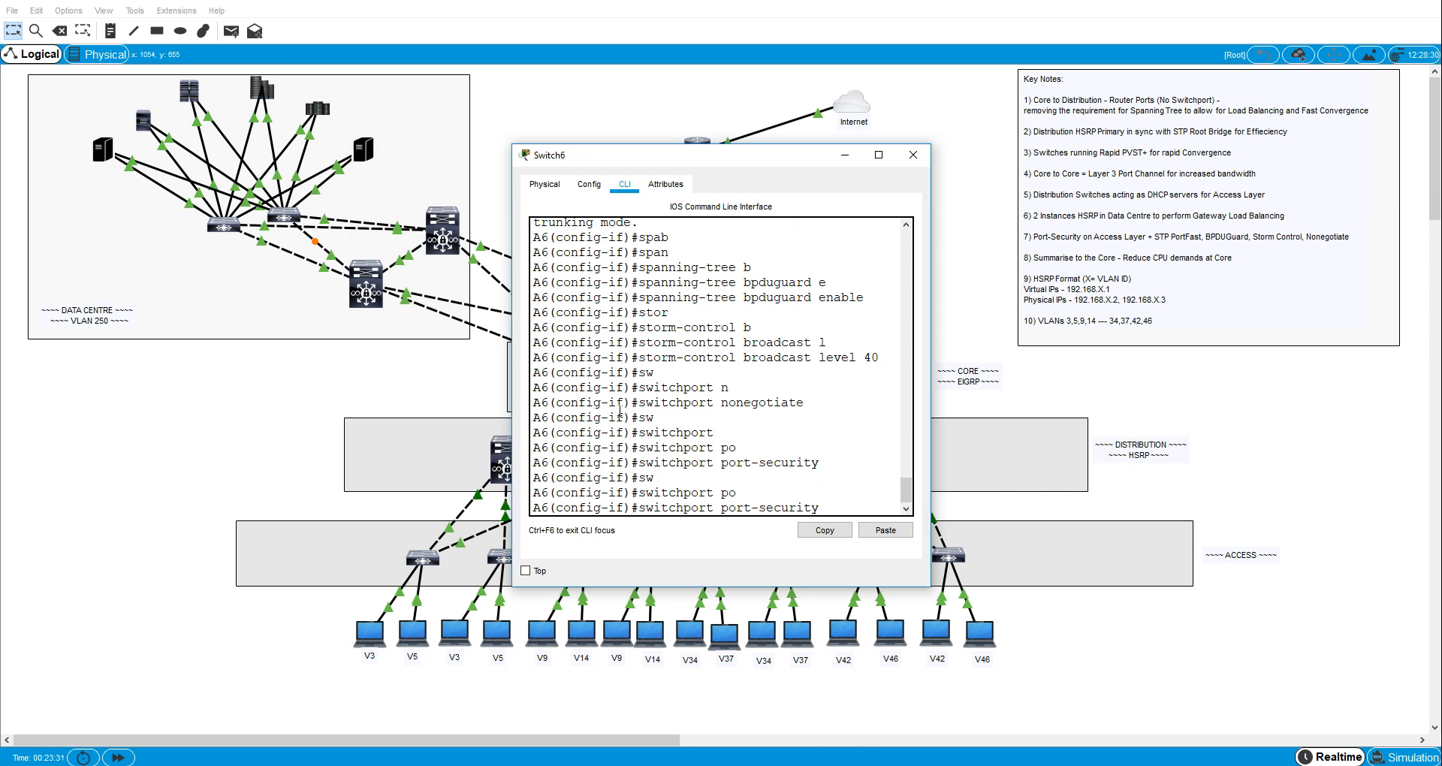
text(ma)
key(Tab)
text(c)
key(Tab)
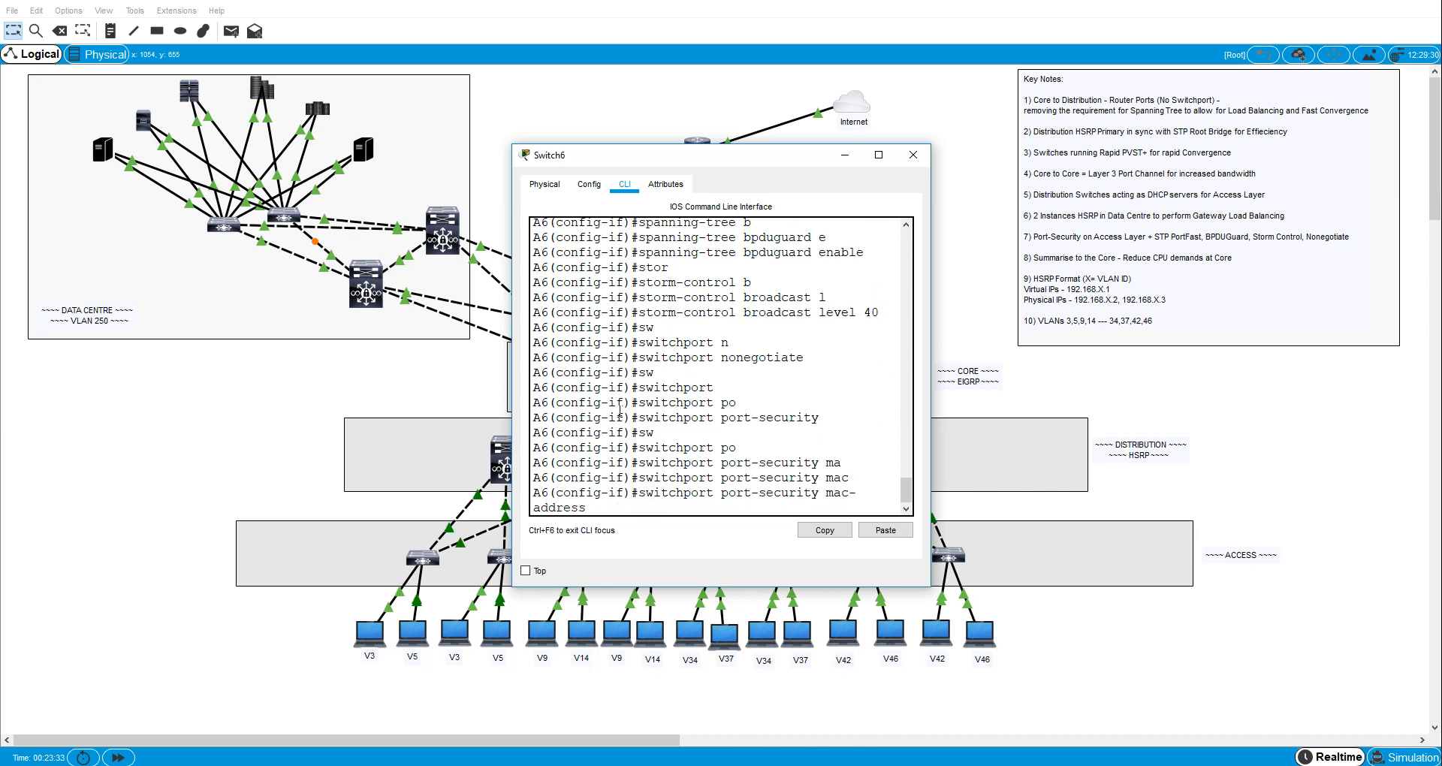
text(st)
- Set the port-security violation mode on A6's interface fa0/6 to protect
key(Tab)
key(Return)
text(sw)
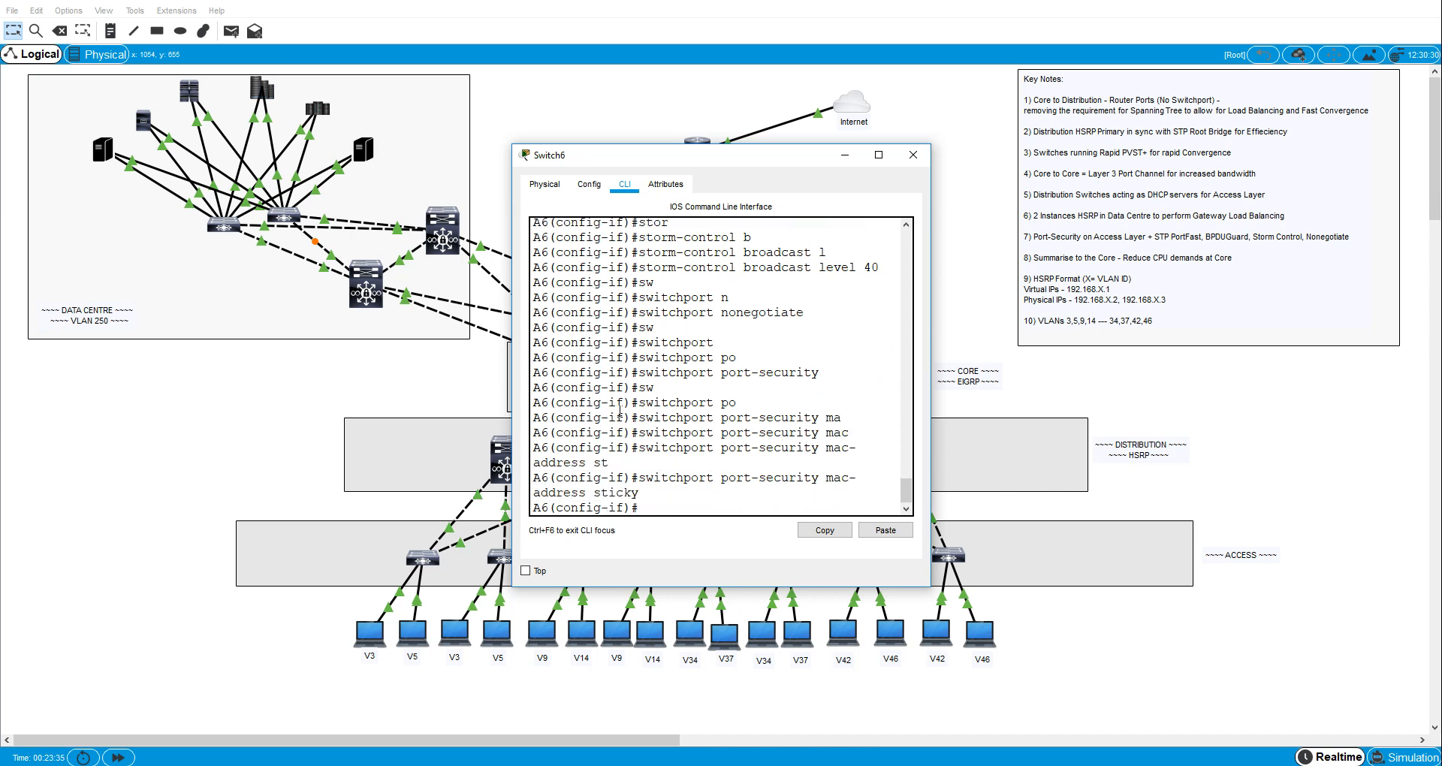
key(Tab)
text(po)
key(Tab)
text(vi)
key(Tab)
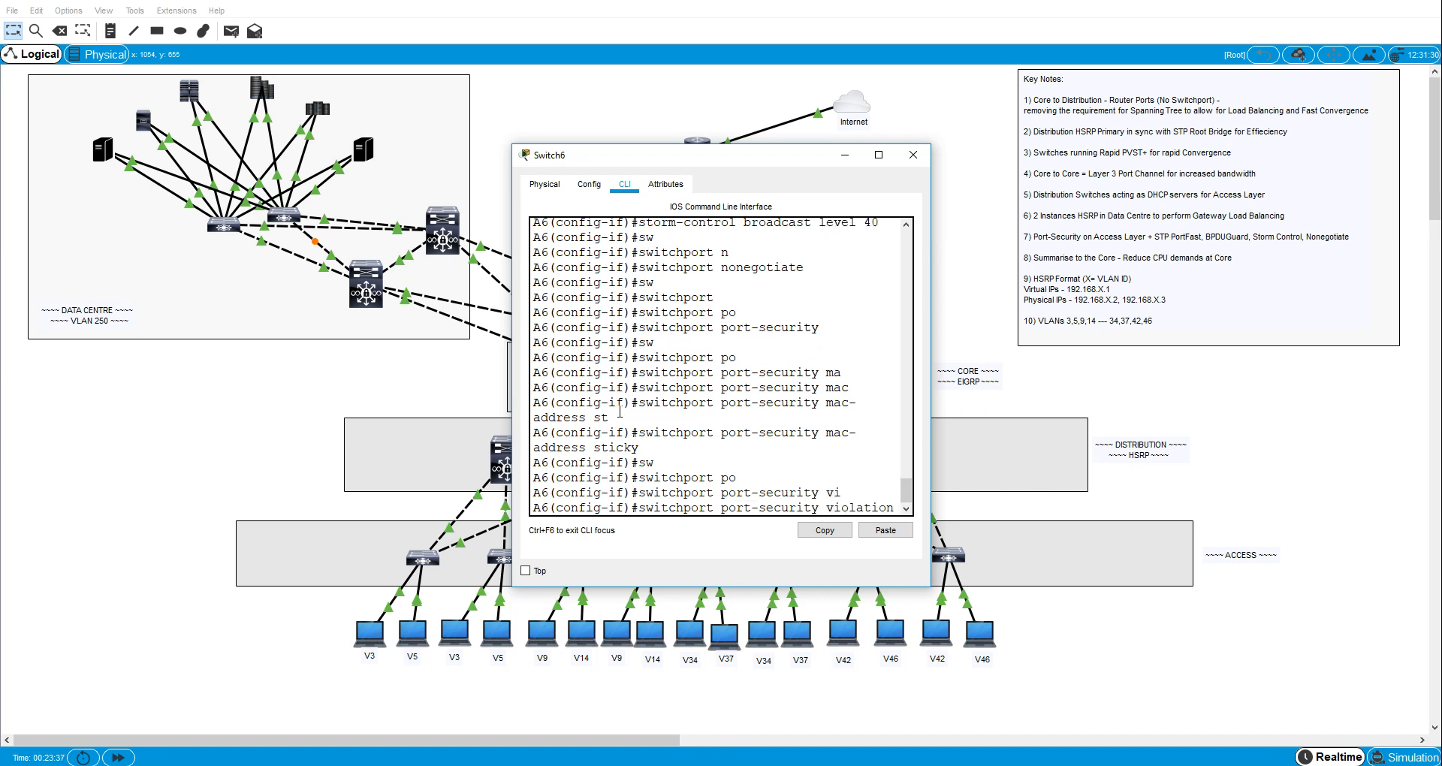
text(pro)
key(Tab)
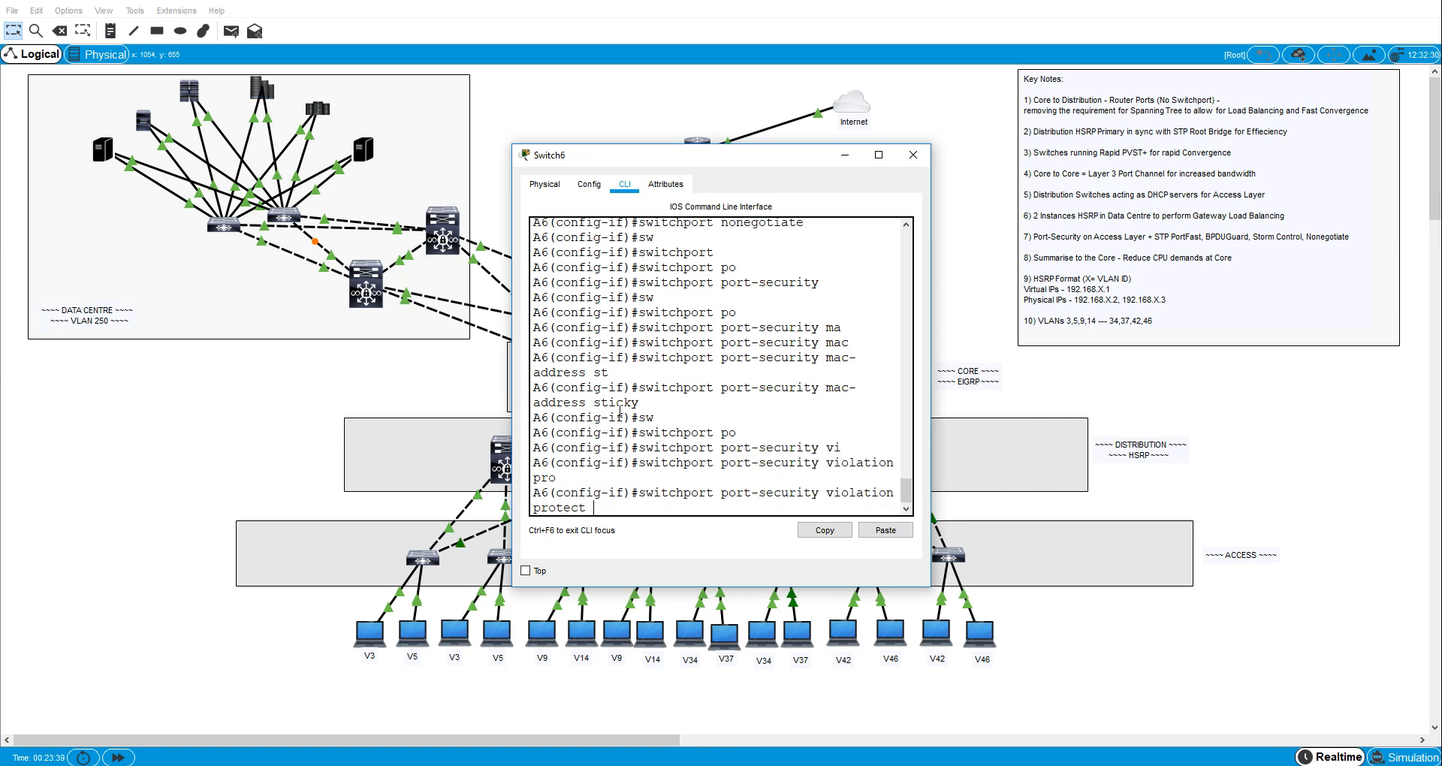
key(Return)
- Give A6's interface fa0/6 the description "to VLAN 34 host"
text(des)
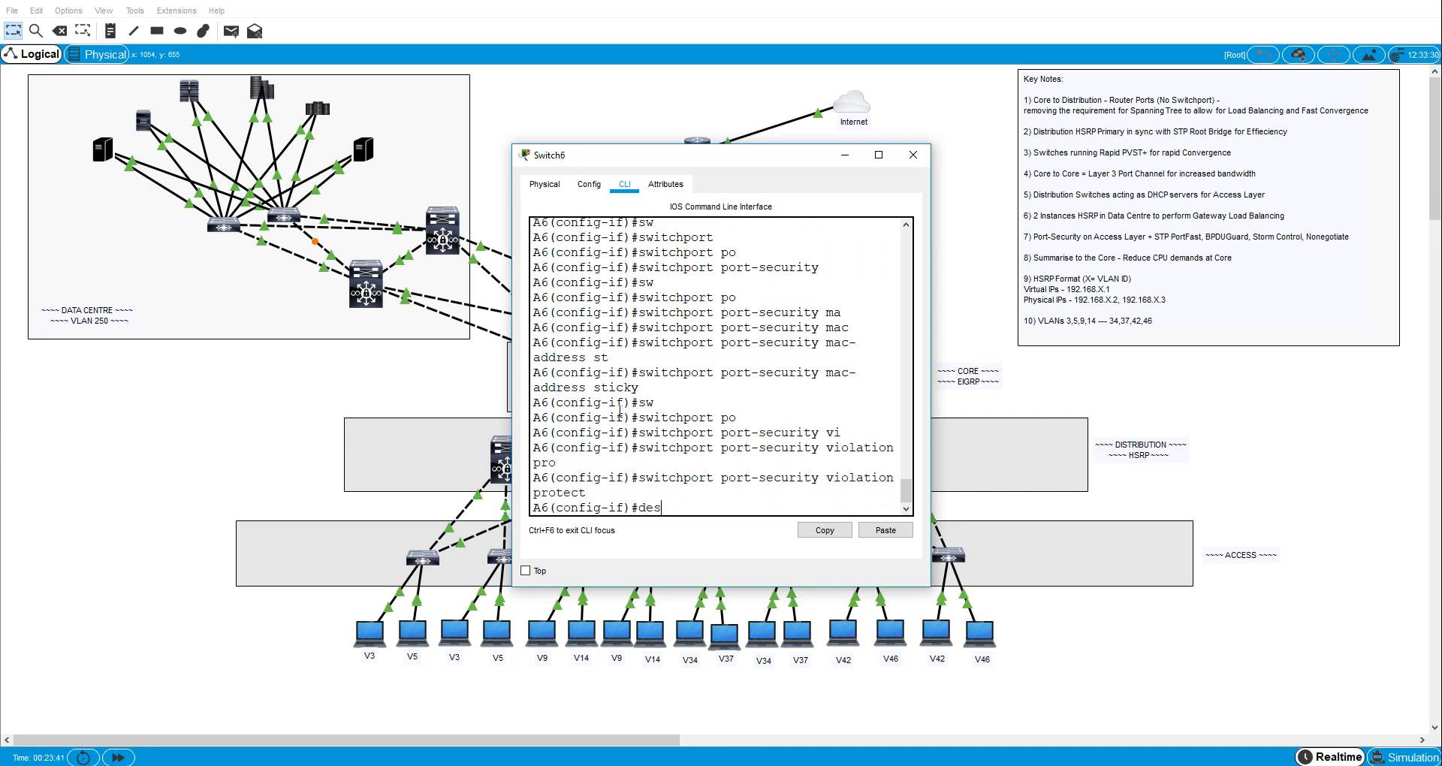
text(c)
key(Tab)
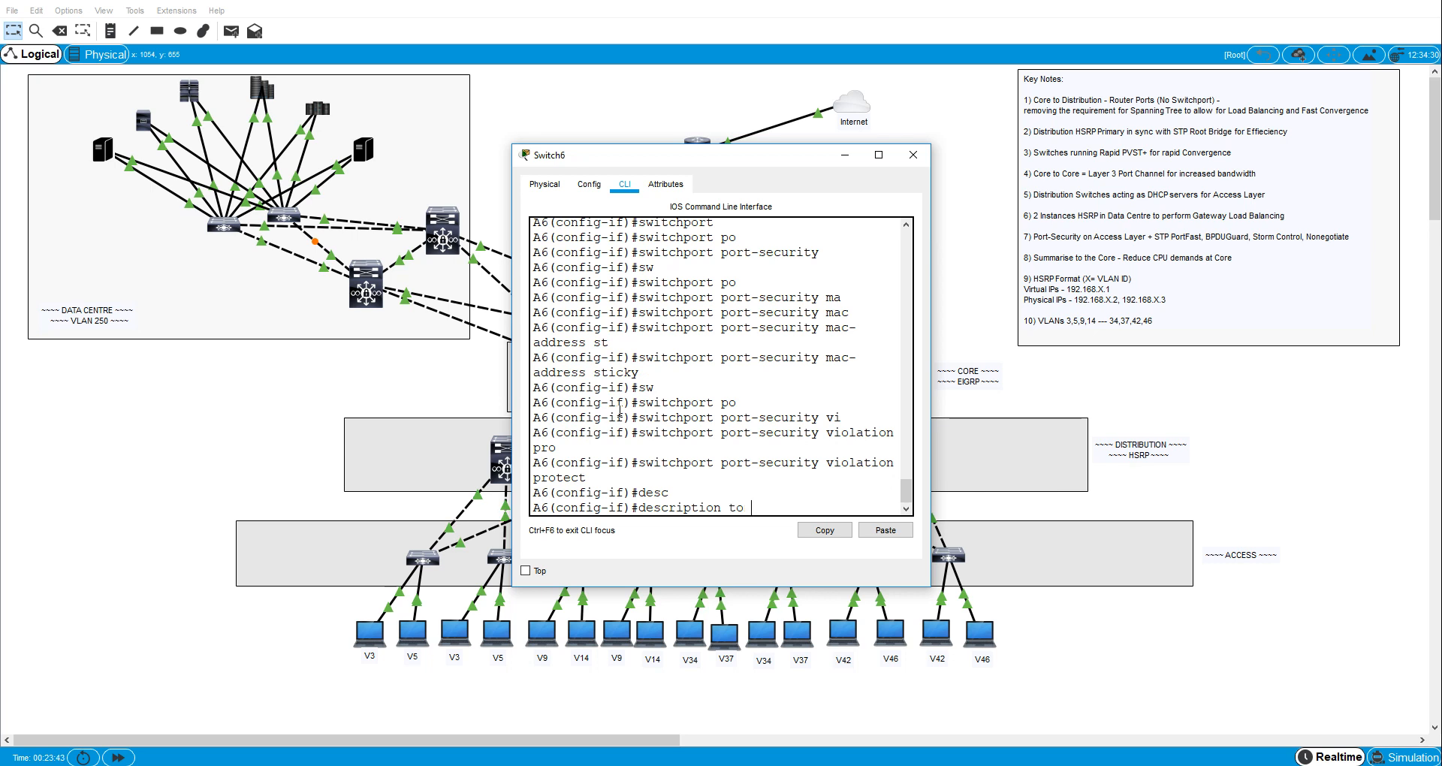
text(to vlan)
key(BackSpace)
text(AN 34 host)
key(Return)
- Switch to A6's interface fa0/3 and set it to switchport access mode
text(ex)
key(Return)
text(int fa0)
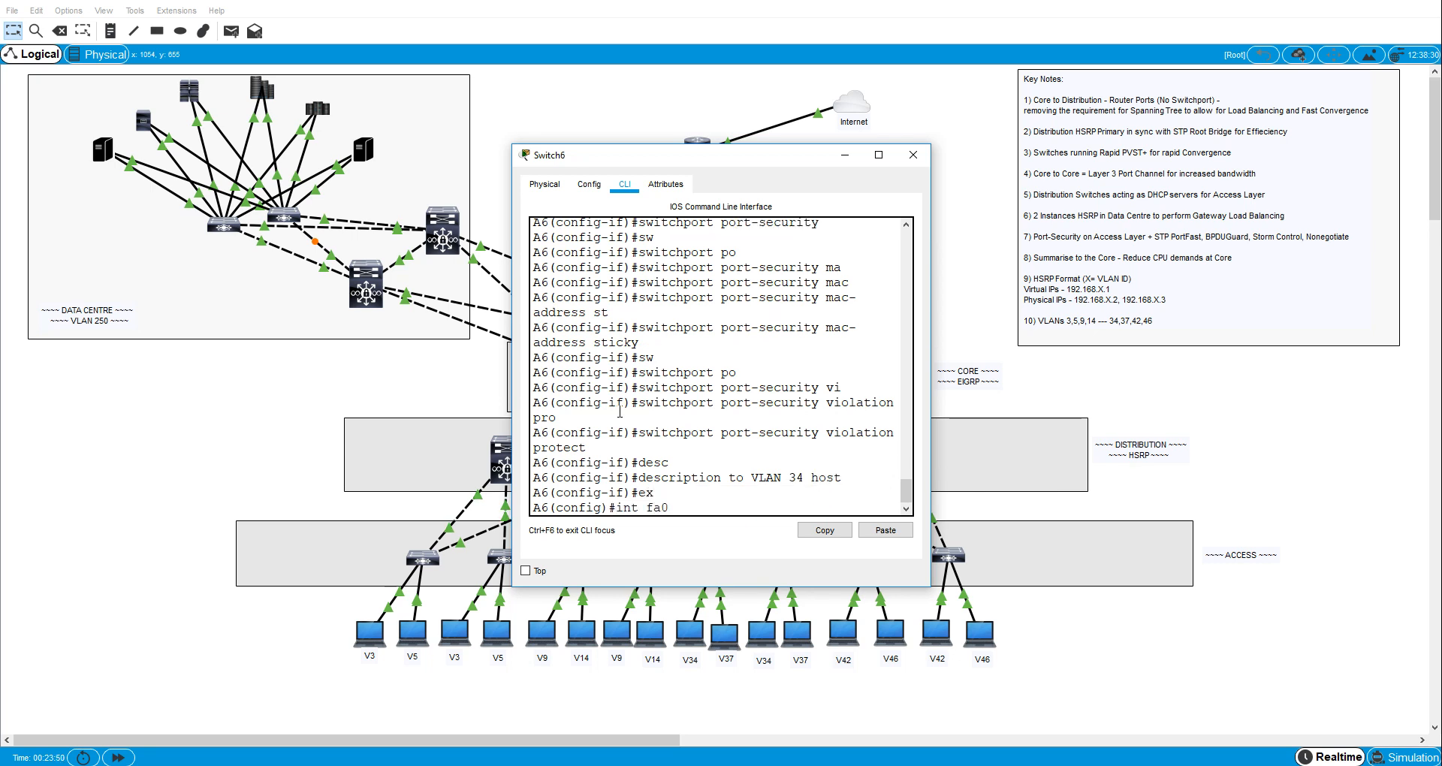
text(/3 sw)
key(Tab)
text(m)
key(Tab)
text(ac)
key(Tab)
key(Return)
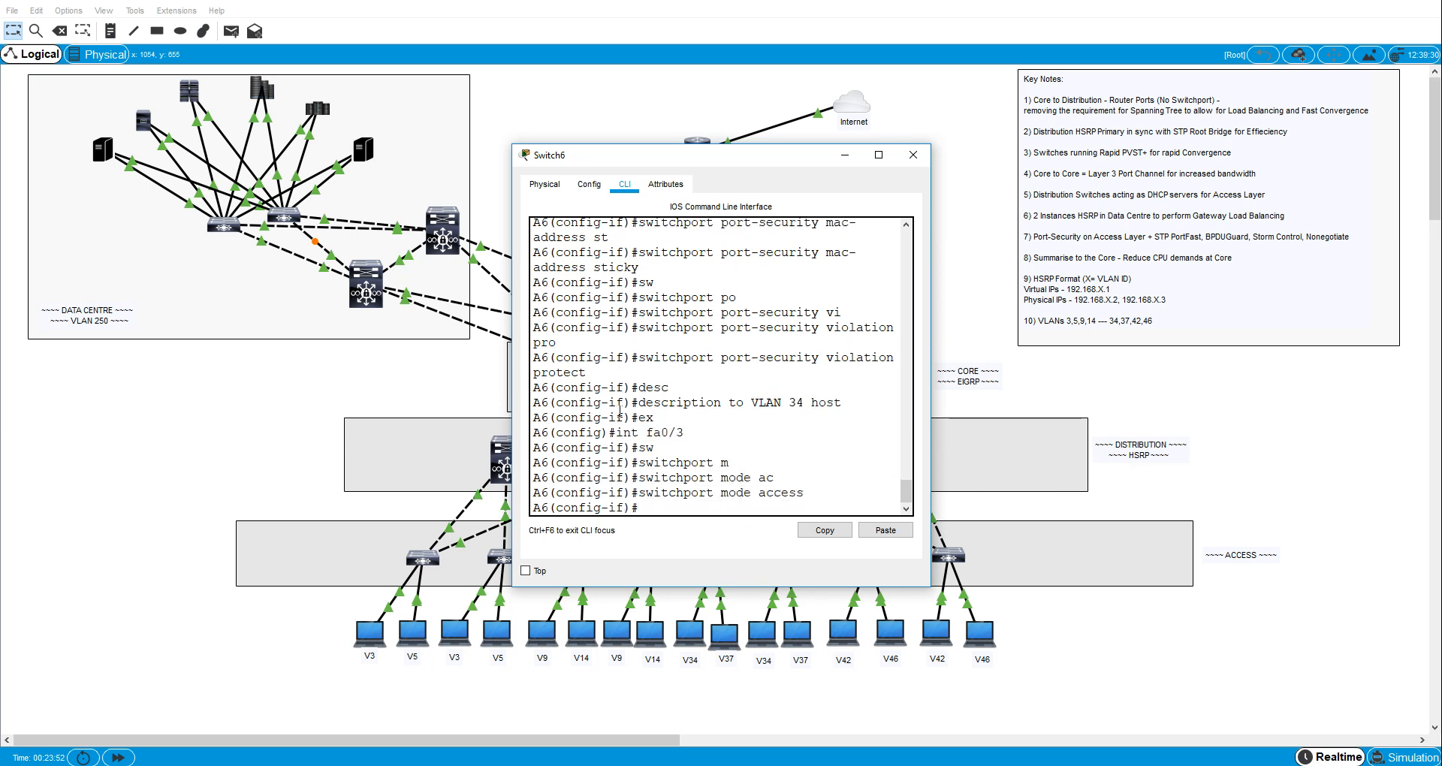
- Assign A6's interface fa0/3 to access VLAN 37
text(sw)
key(Tab)
text(ac)
key(Tab)
text(vl)
key(Tab)
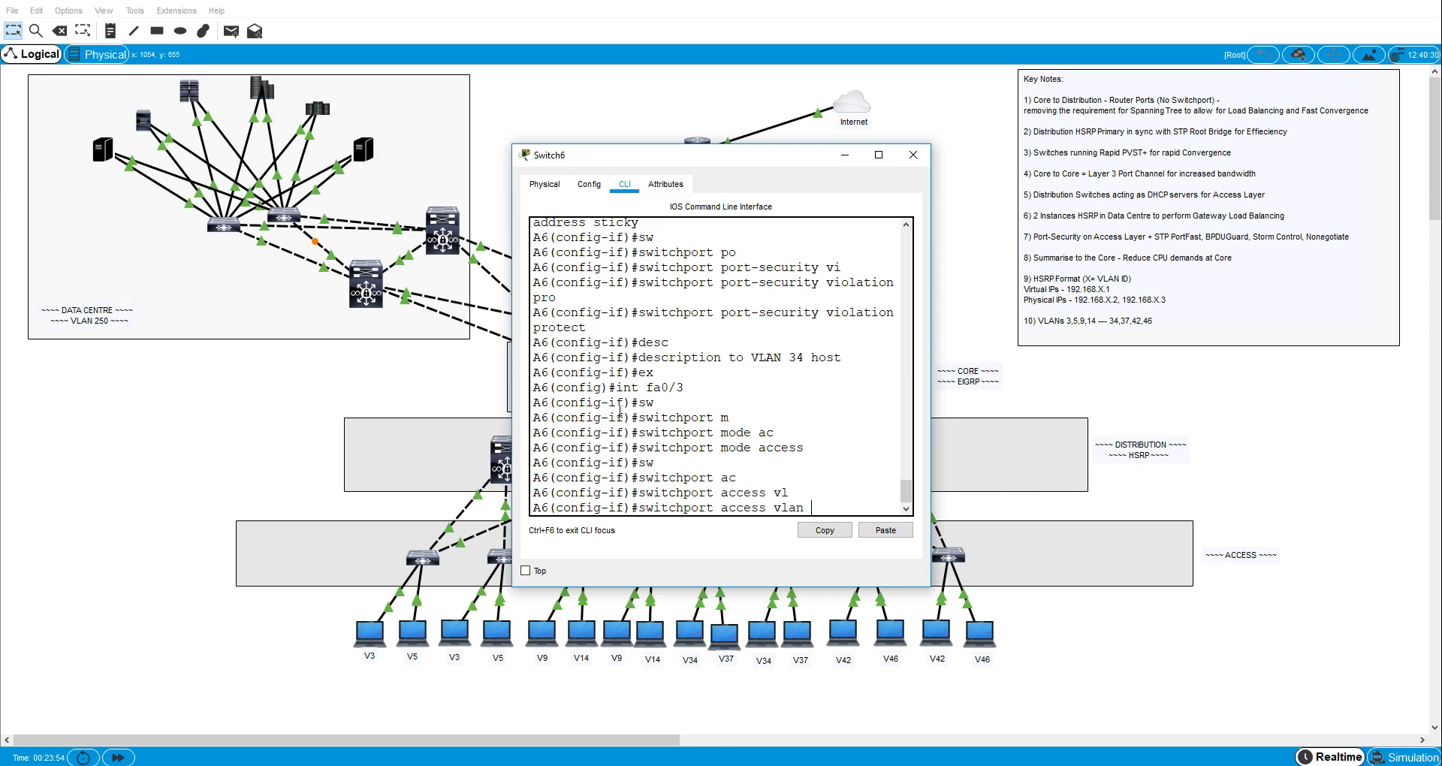
text(37)
key(Return)
- Enable spanning-tree PortFast on A6's interface fa0/3
text(sw)
key(Tab)
text(po)
key(Tab)
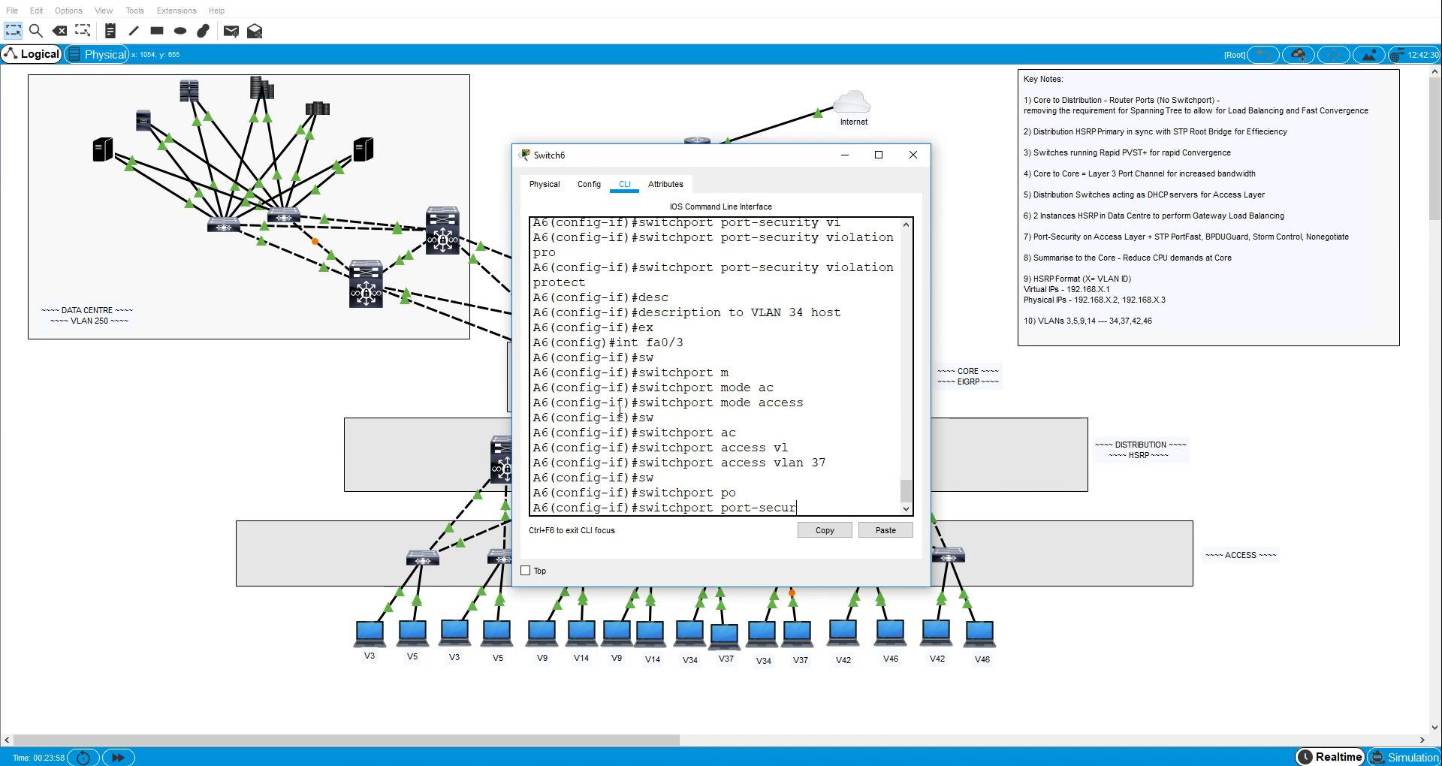
text(span)
- Enable spanning-tree BPDU guard on A6's interface fa0/3
key(Tab)
text(p)
key(Tab)
key(Return)
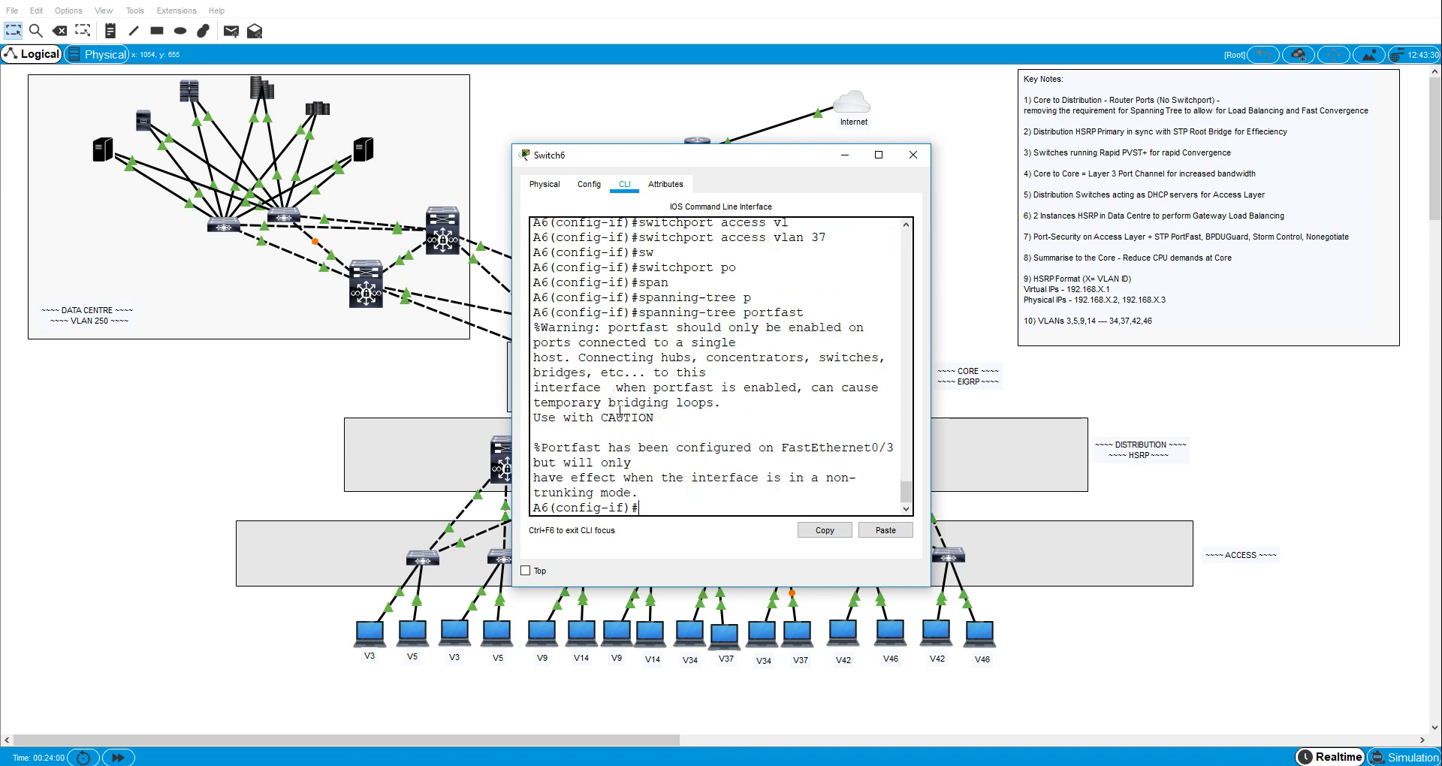
text(span)
key(Tab)
text(b)
key(Tab)
text(e)
- Set broadcast storm control on A6's interface fa0/3 to level 40
key(Tab)
key(Return)
text(stor)
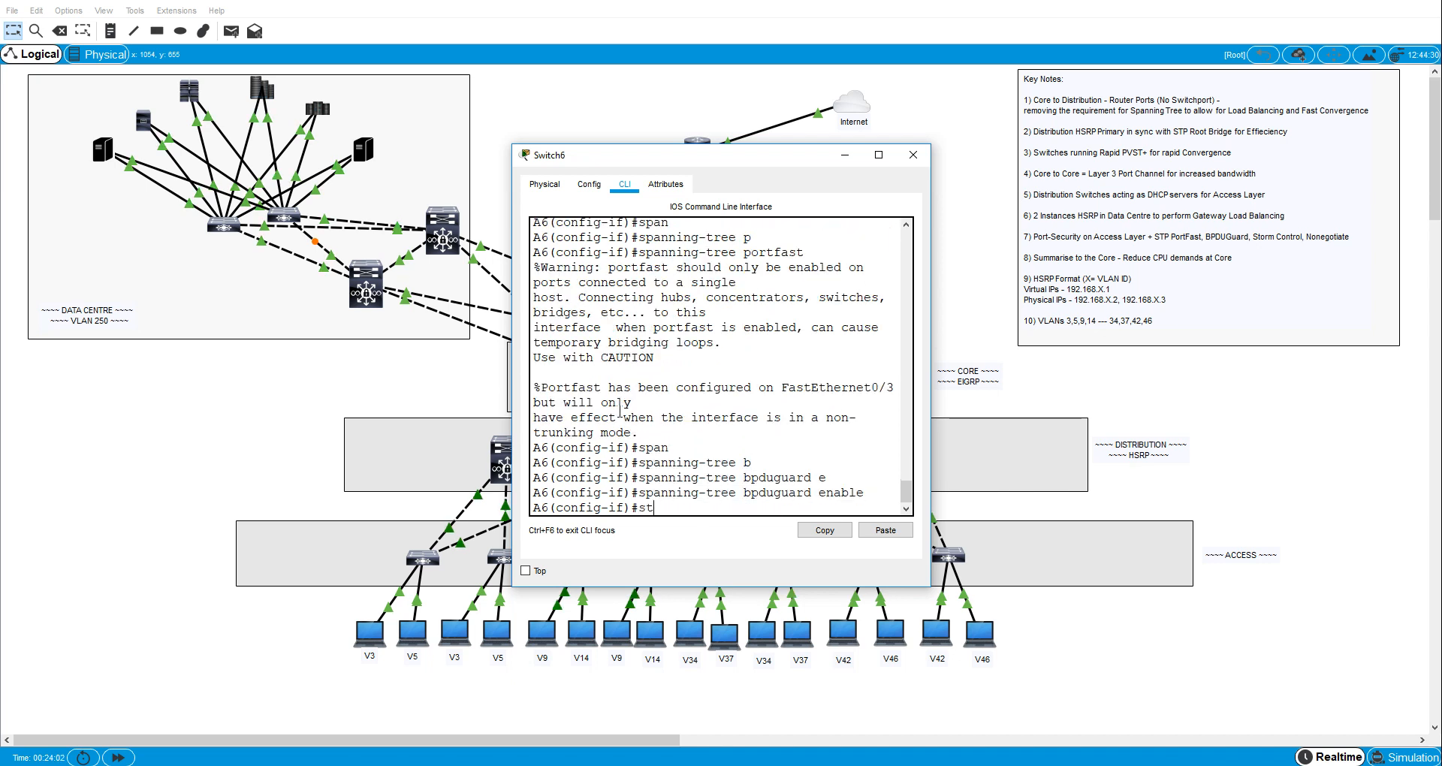
key(Tab)
text(b)
key(Tab)
text(;l)
key(Tab)
key(BackSpace)
key(BackSpace)
text(l)
- Enable switchport port security on A6's interface fa0/3
key(Tab)
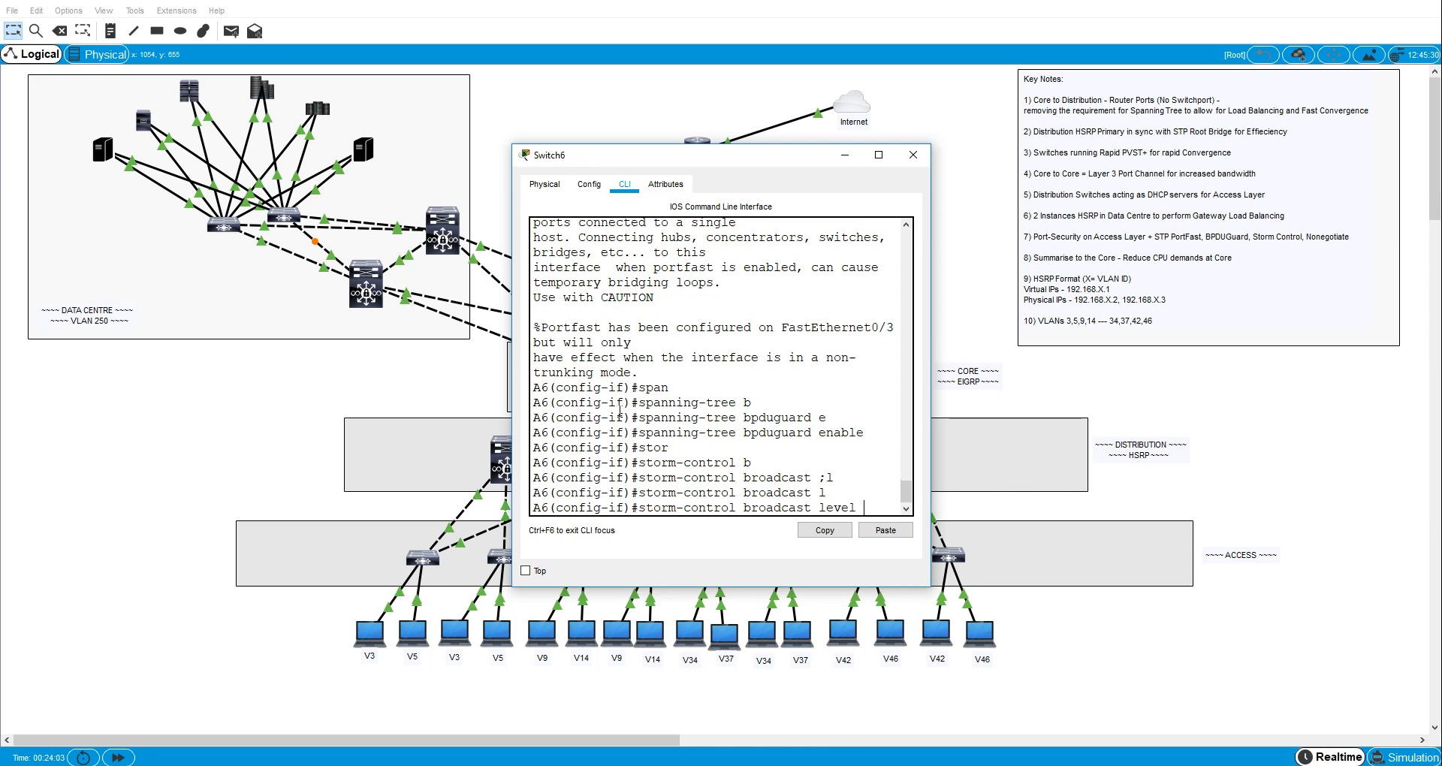
text(40)
key(Return)
text(sw)
key(Tab)
text(i)
key(Tab)
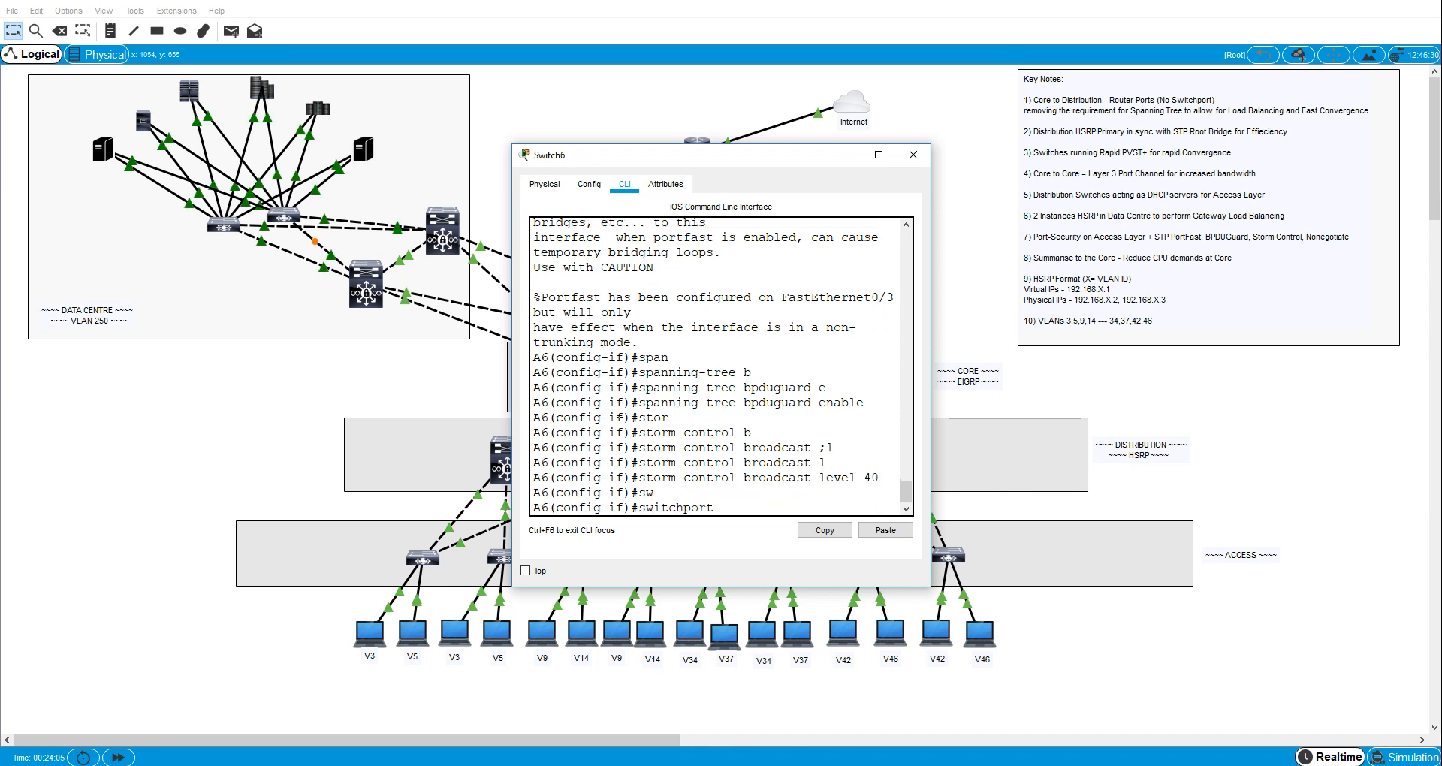
text(p)
- Enable sticky MAC address learning for port security on A6's interface fa0/3
key(Tab)
text(o)
key(Tab)
key(Return)
text(sw)
key(Tab)
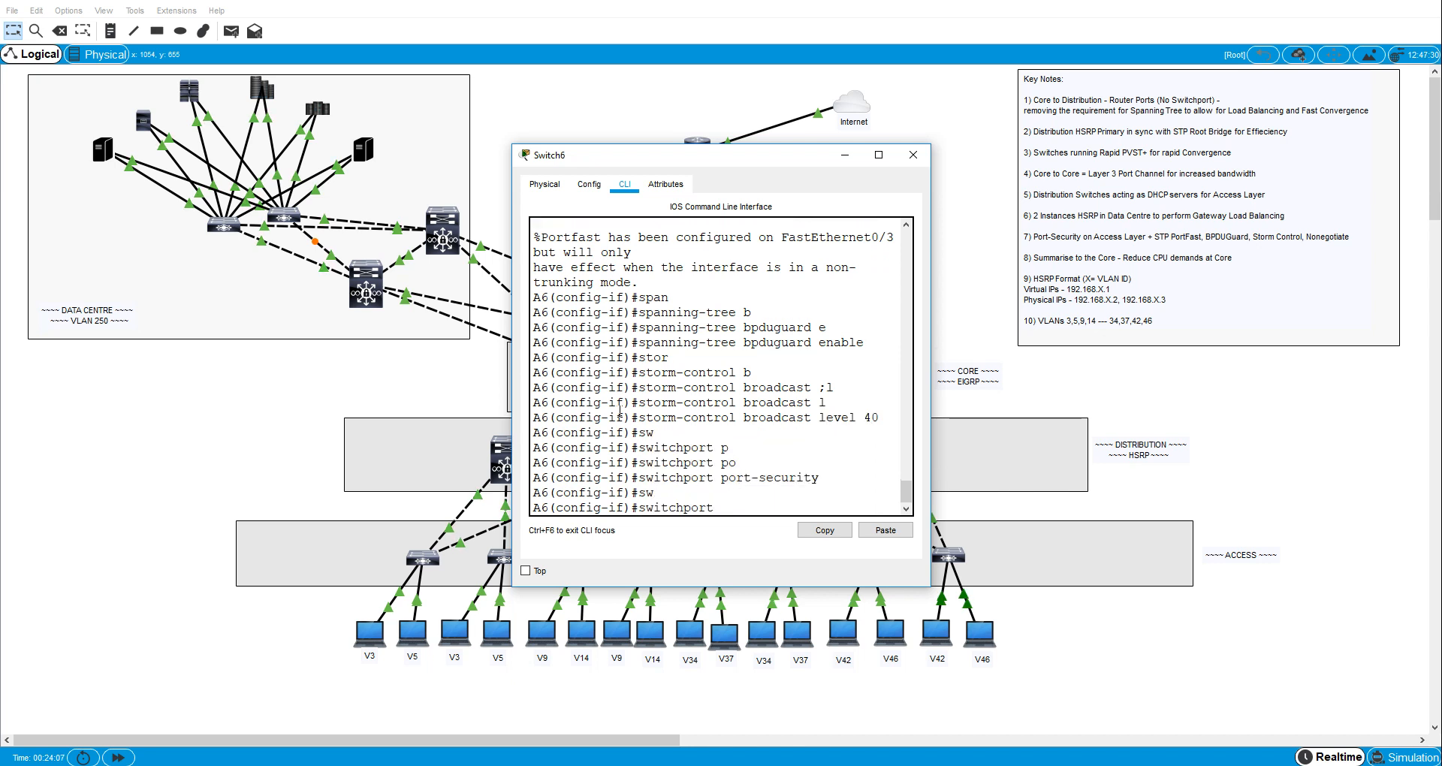
text(po)
key(Tab)
text(mac)
key(Tab)
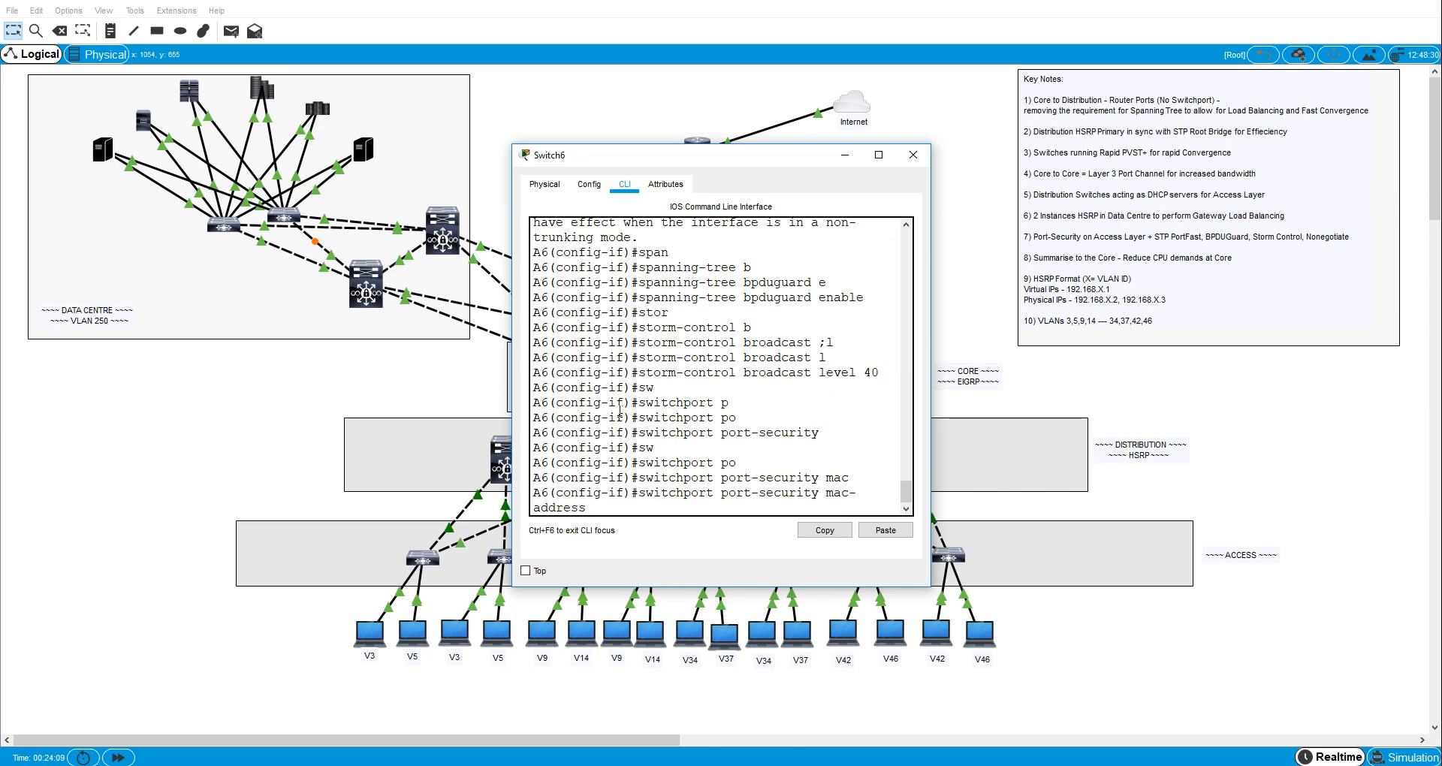
text(s)
- Set the port-security violation mode on A6's interface fa0/3 to protect
key(Tab)
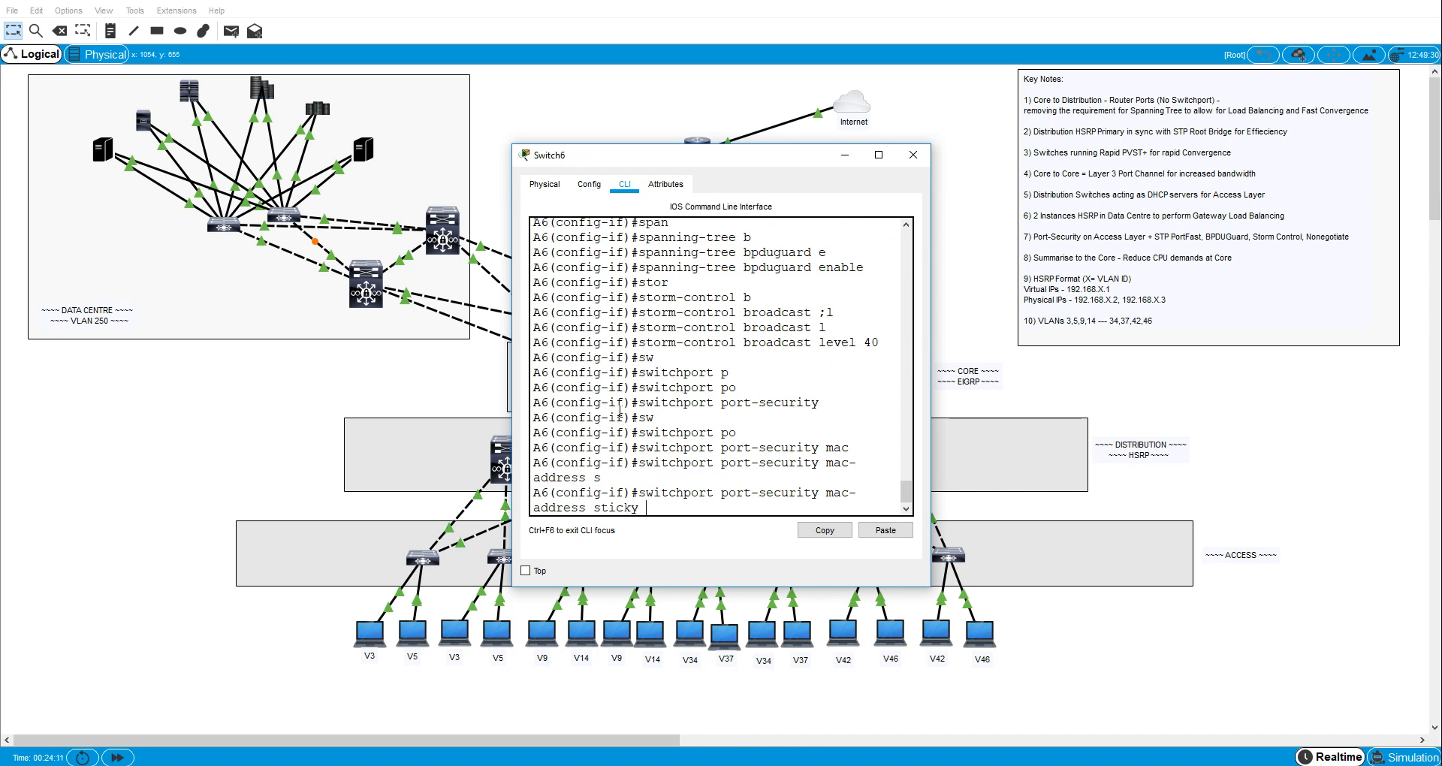
key(Return)
text(sw)
key(Tab)
text(po)
key(Tab)
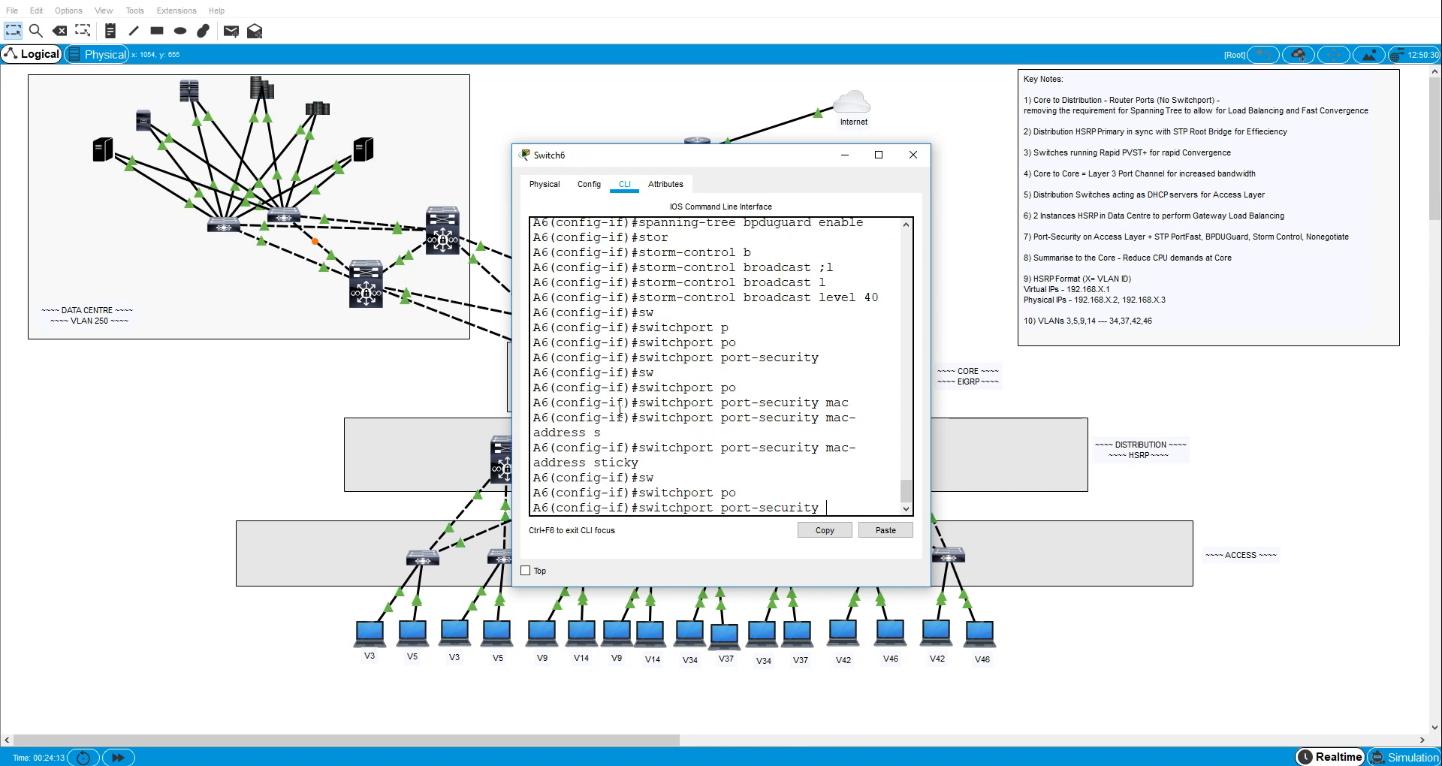
text(v)
key(Tab)
text(p)
key(Tab)
key(Return)
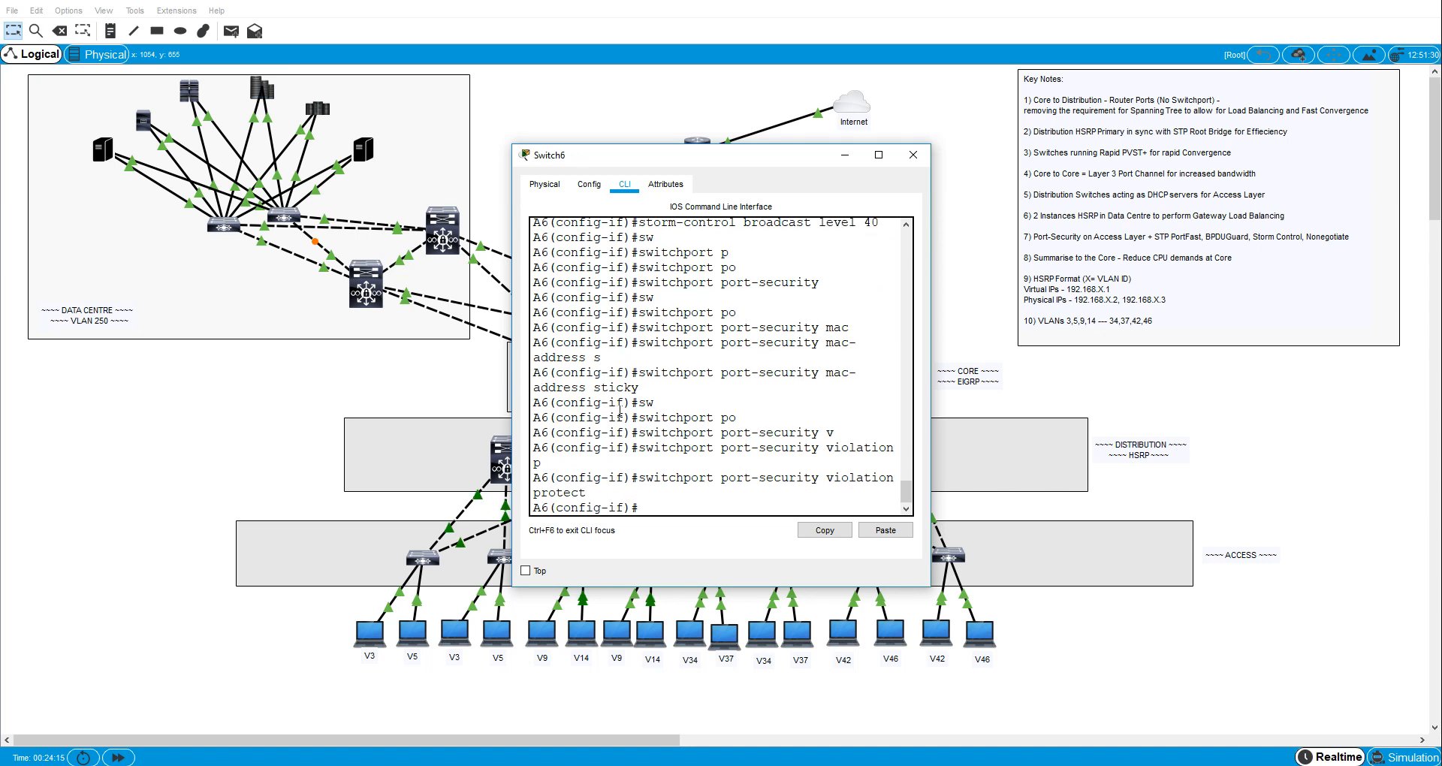
- Give A6's interface fa0/3 the description "to VLAN 37 host"
text(des)
key(Tab)
text(to V)
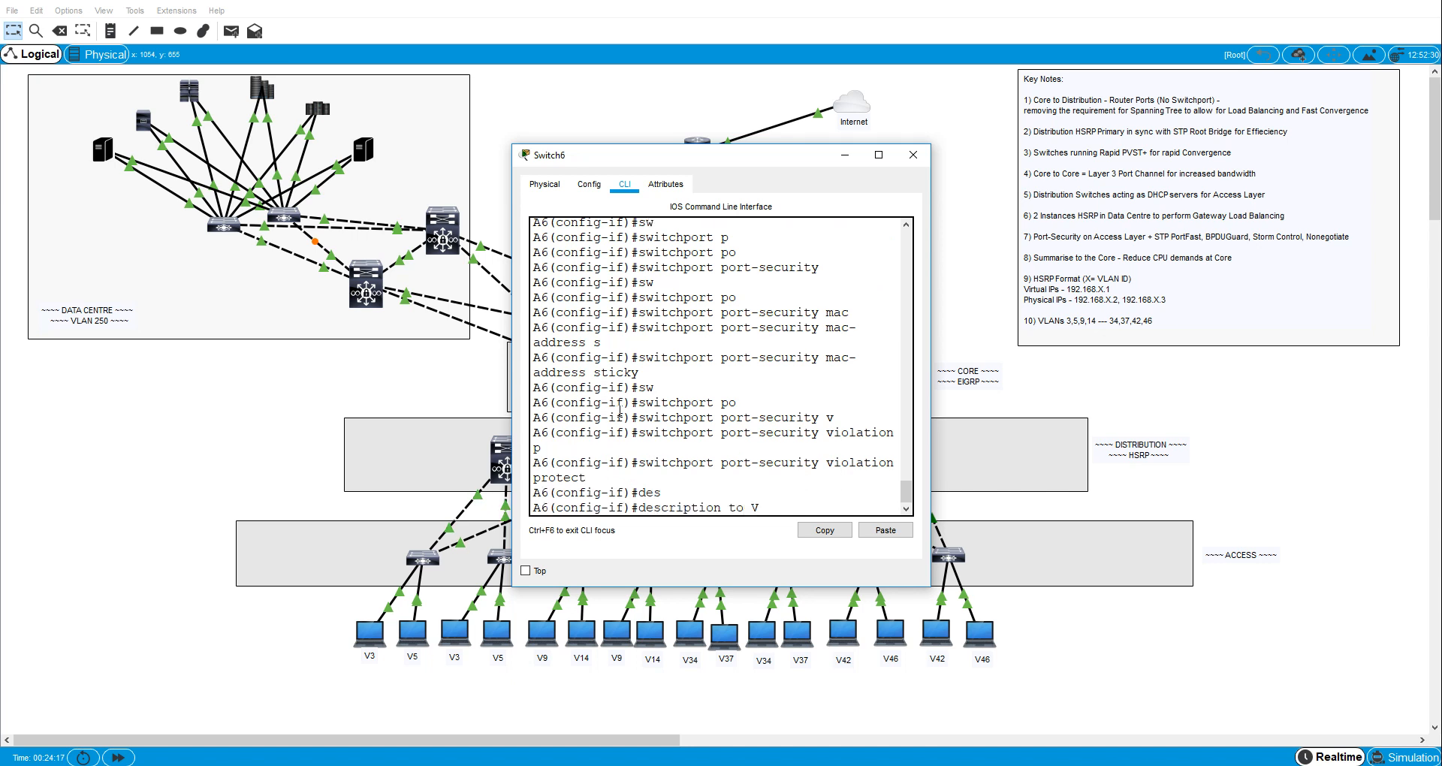
text(LAN 37 host)
key(Return)
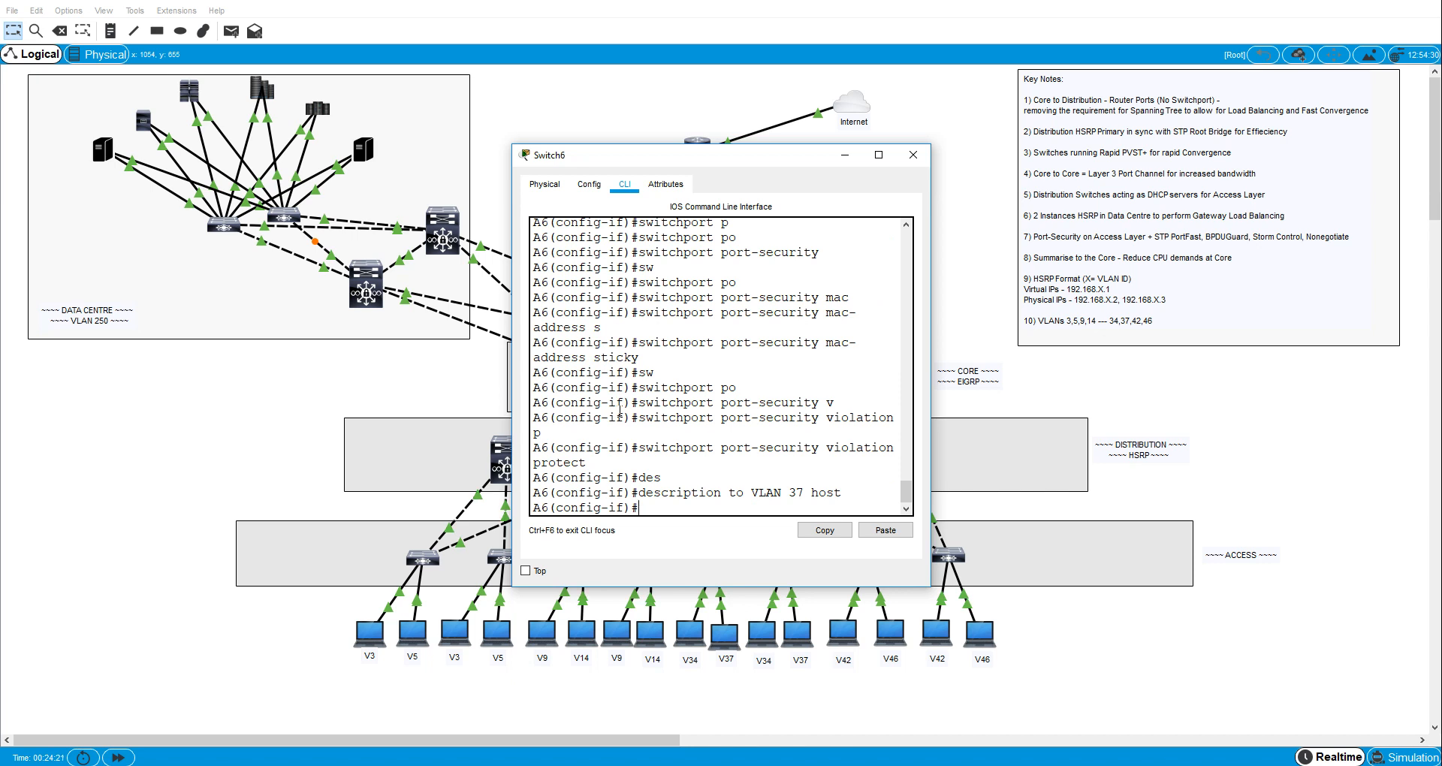
- Display A6's running configuration, review the settings of host ports fa0/3 and fa0/6, and close the switch
key(ctrl+z)
text(sh run)
key(Return)
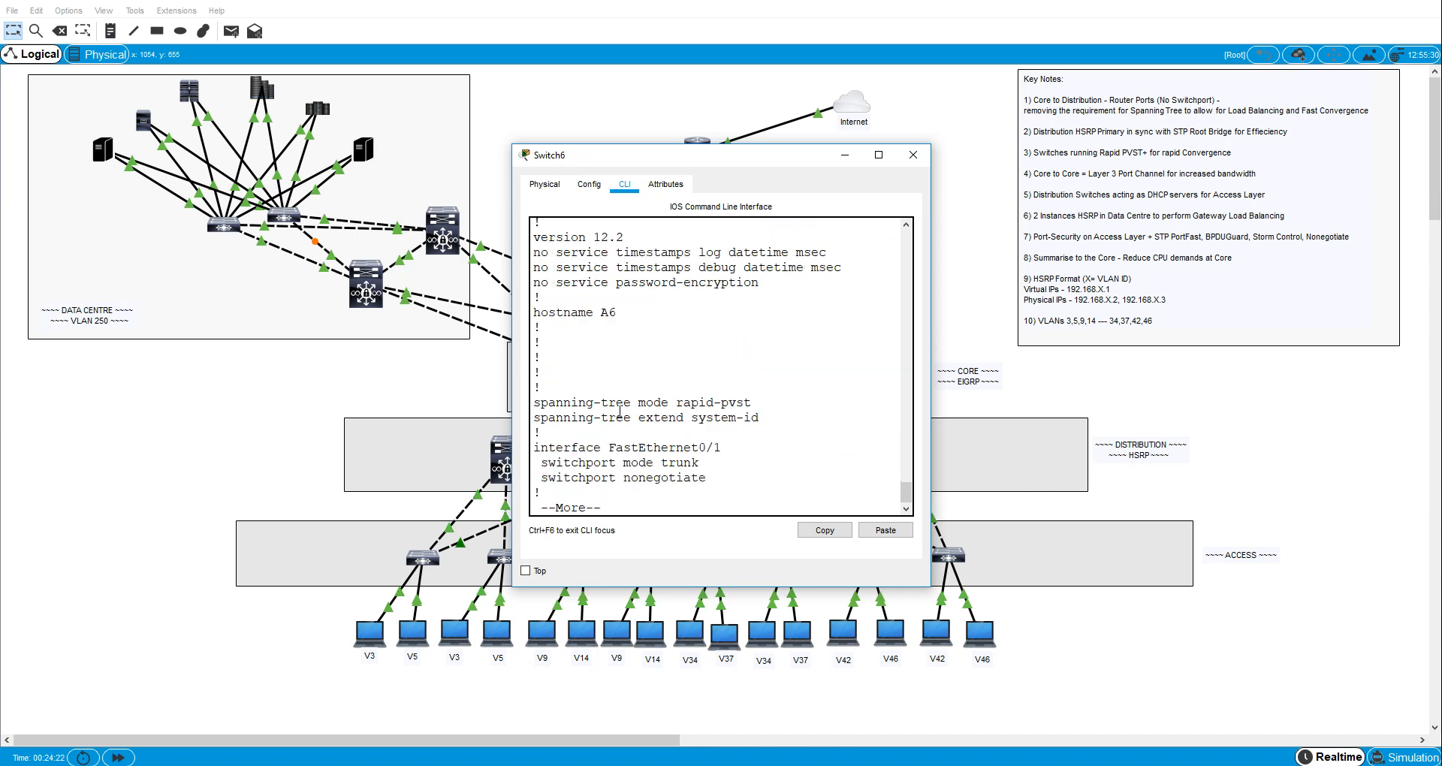
click(878, 155)
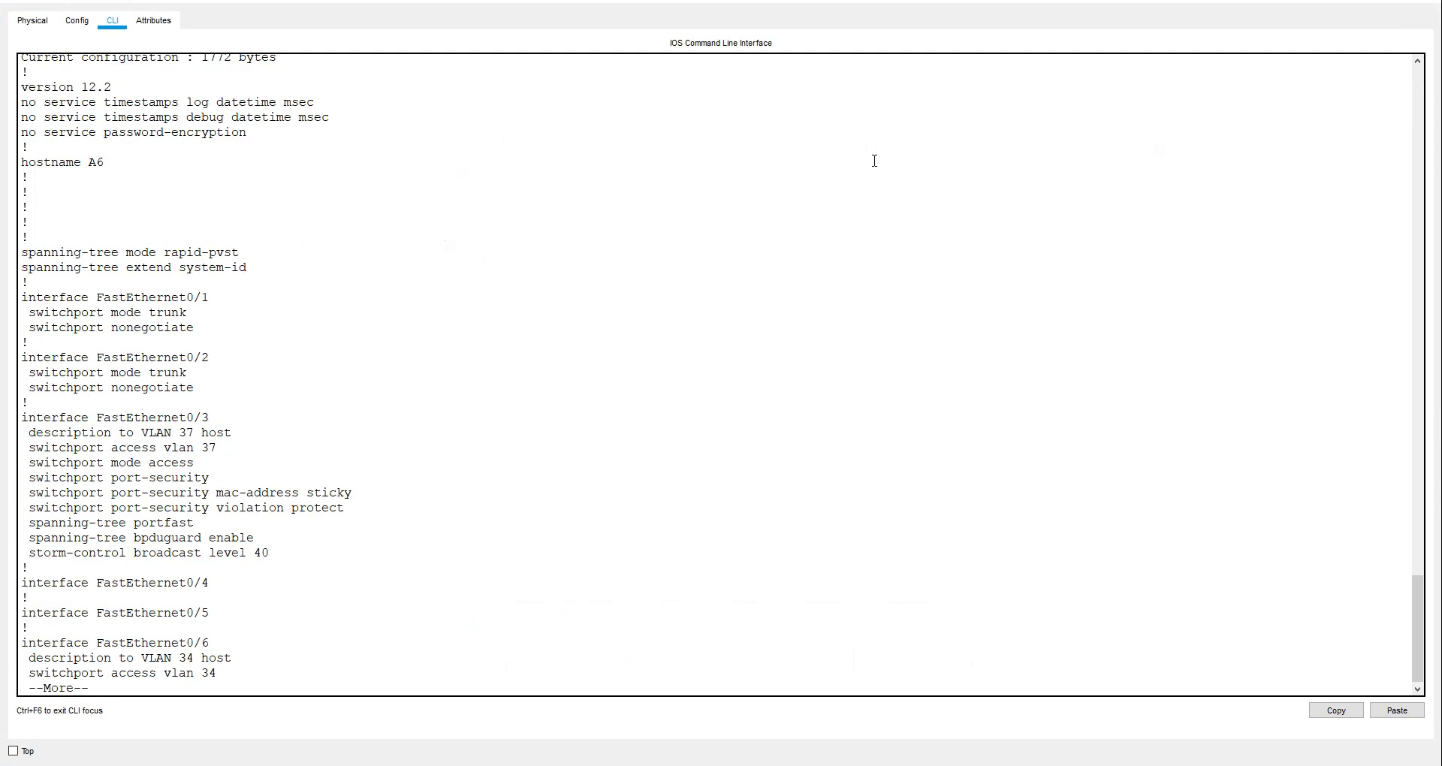
key(space)
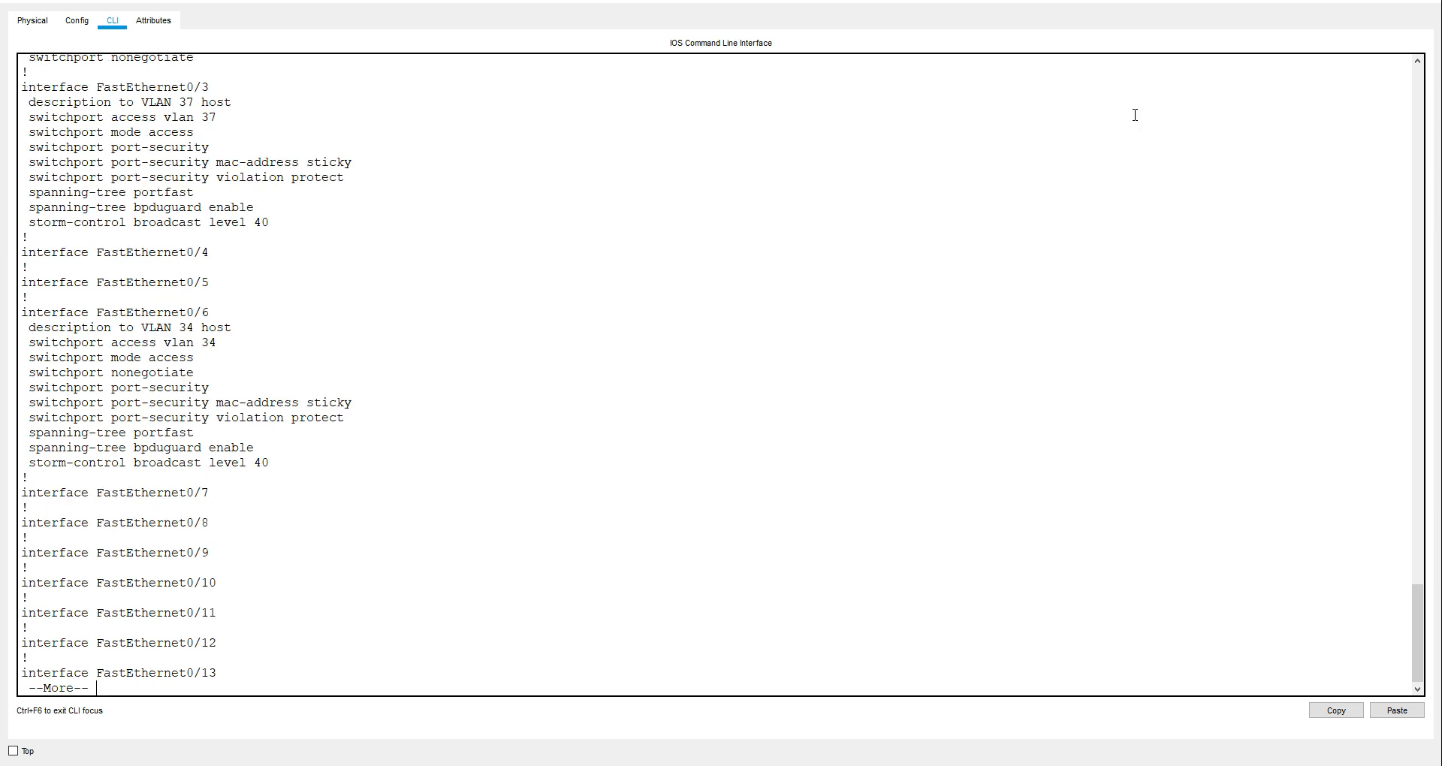
click(1431, 3)
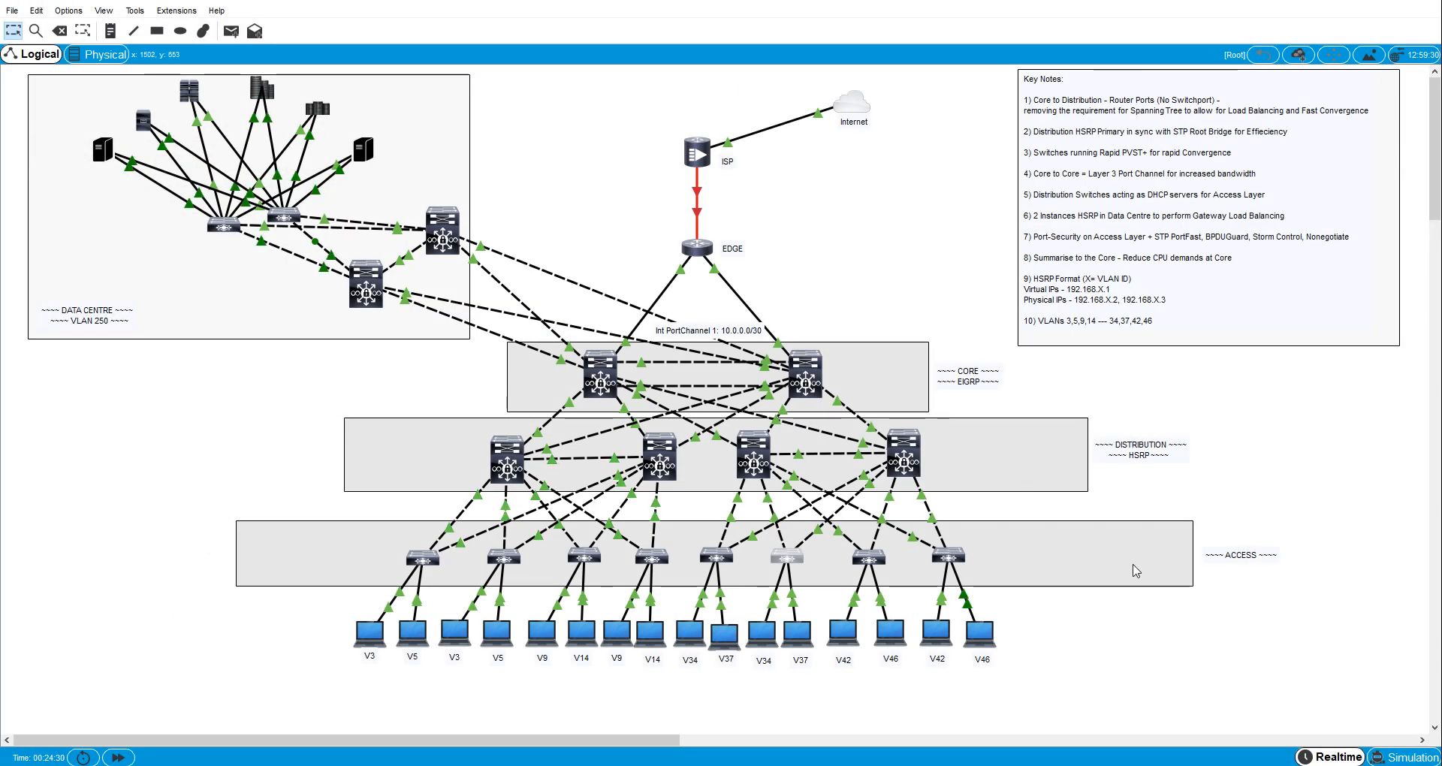
- Open access switch A7's command line and enter global configuration mode
click(870, 559)
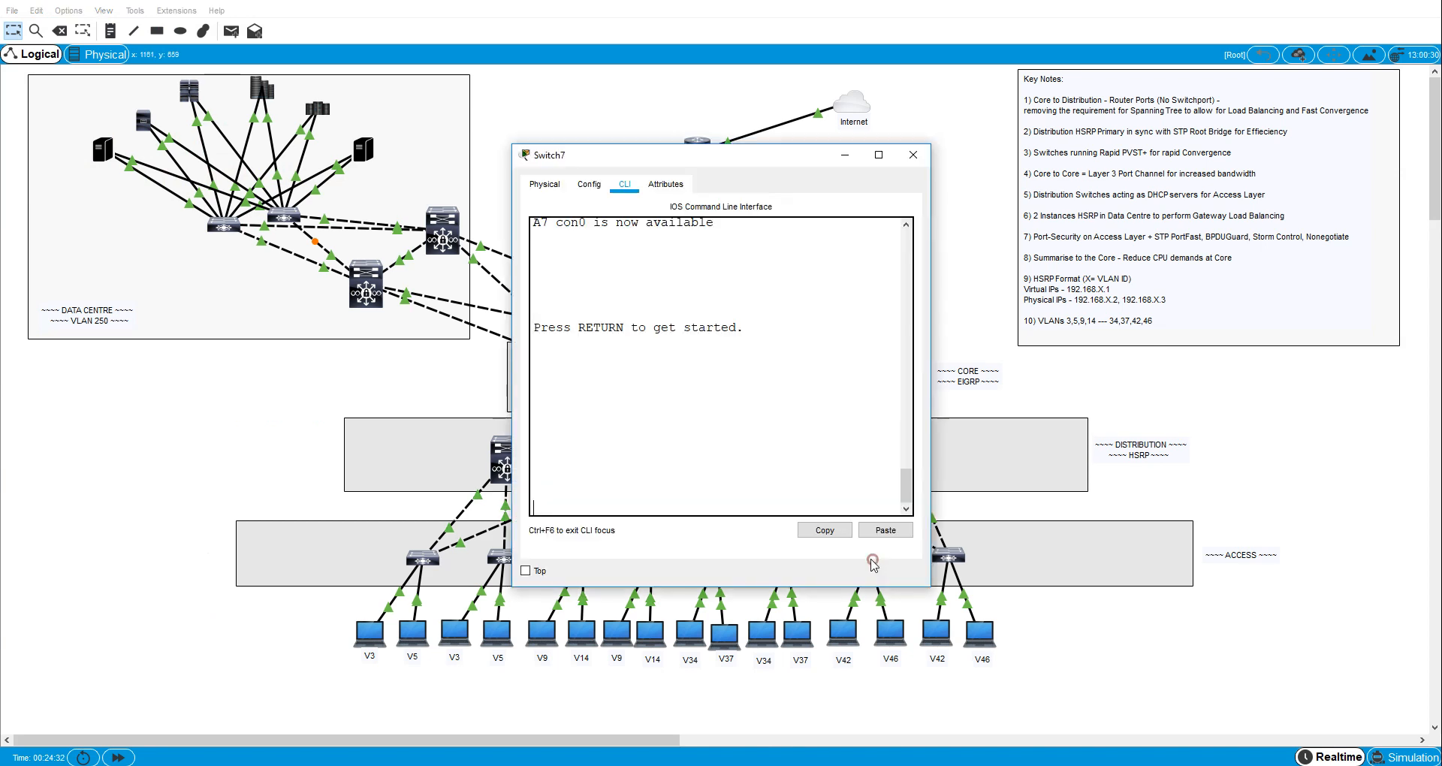
key(Return)
key(Return)
text(n)
key(Return)
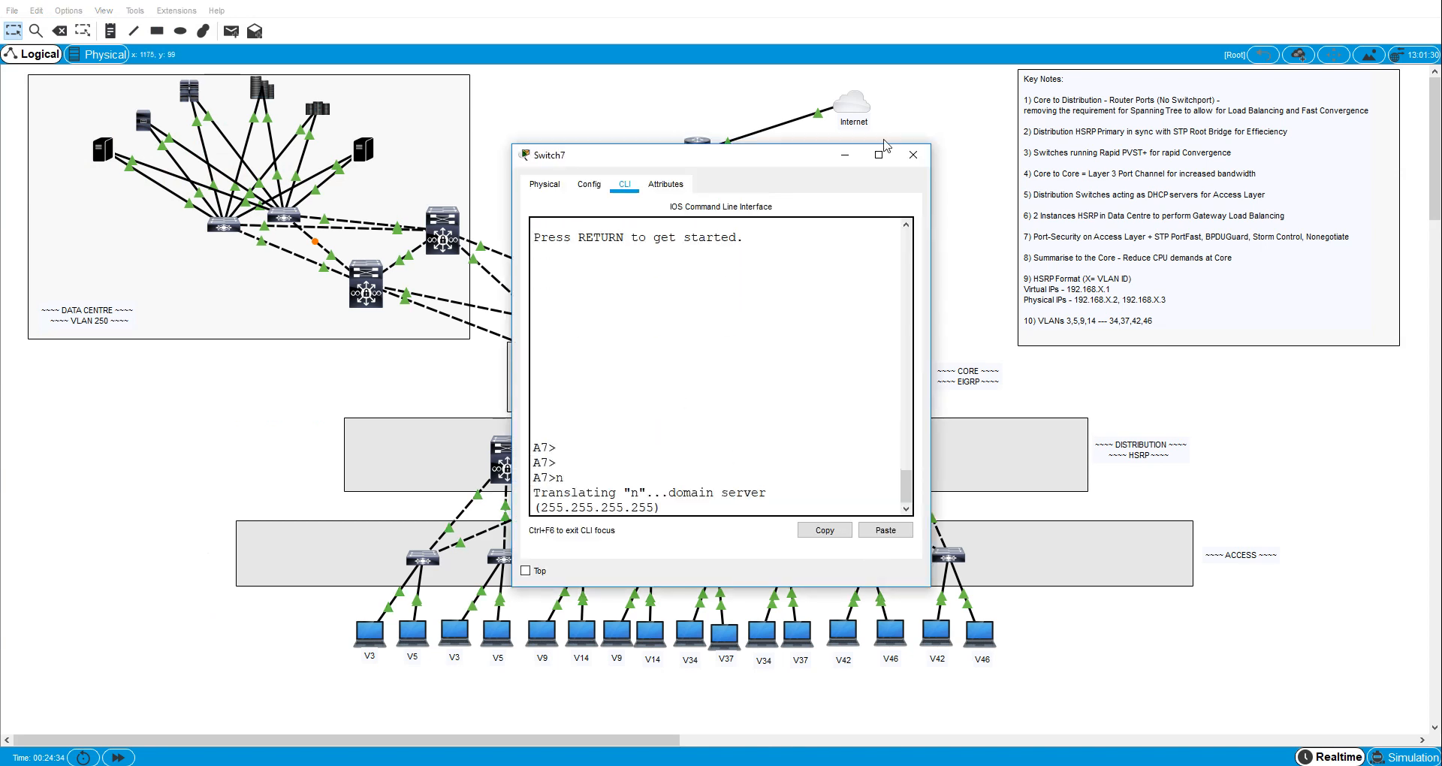
key(ctrl+shift+6)
text(en)
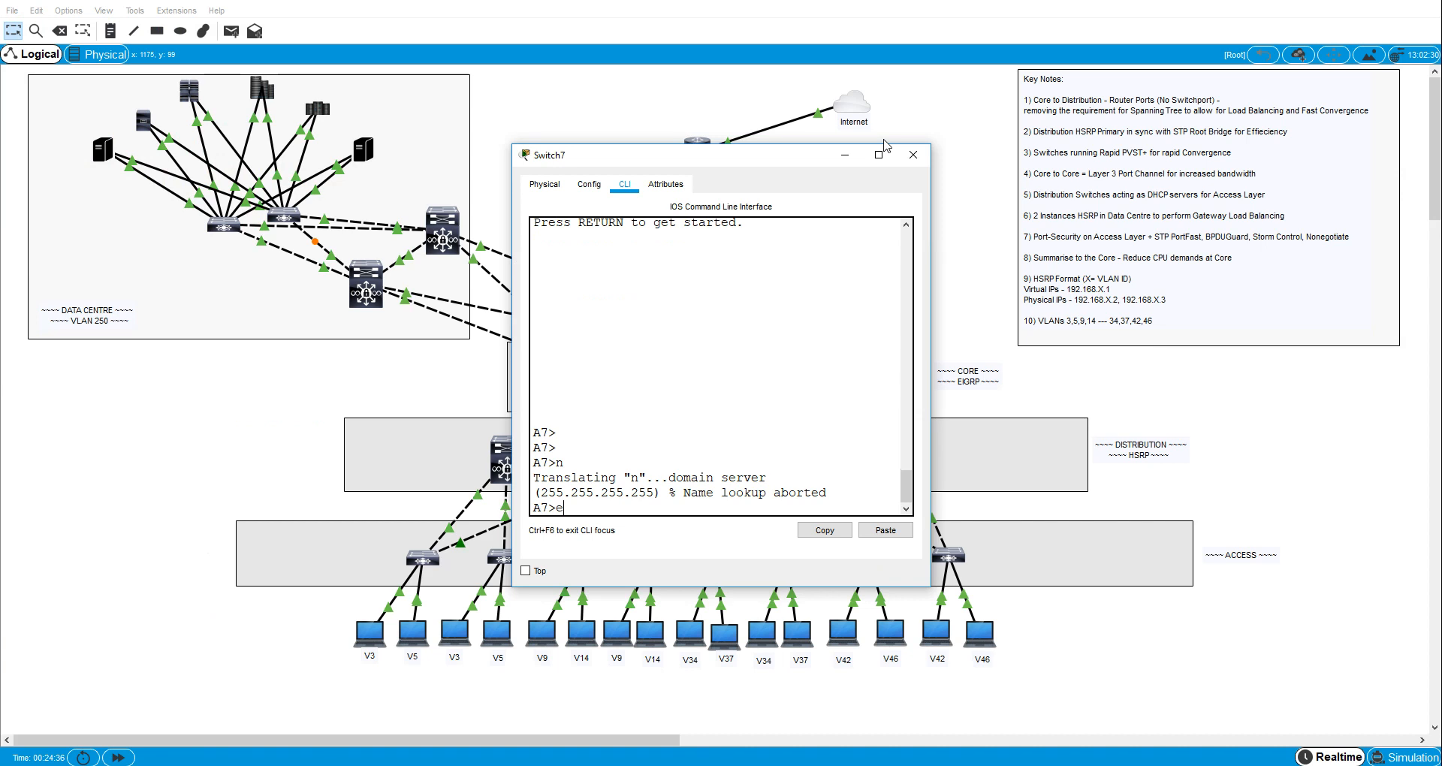
key(Return)
text(conf t)
key(Return)
- Select A7's interface fa0/6 and set it to switchport access mode
text(int va)
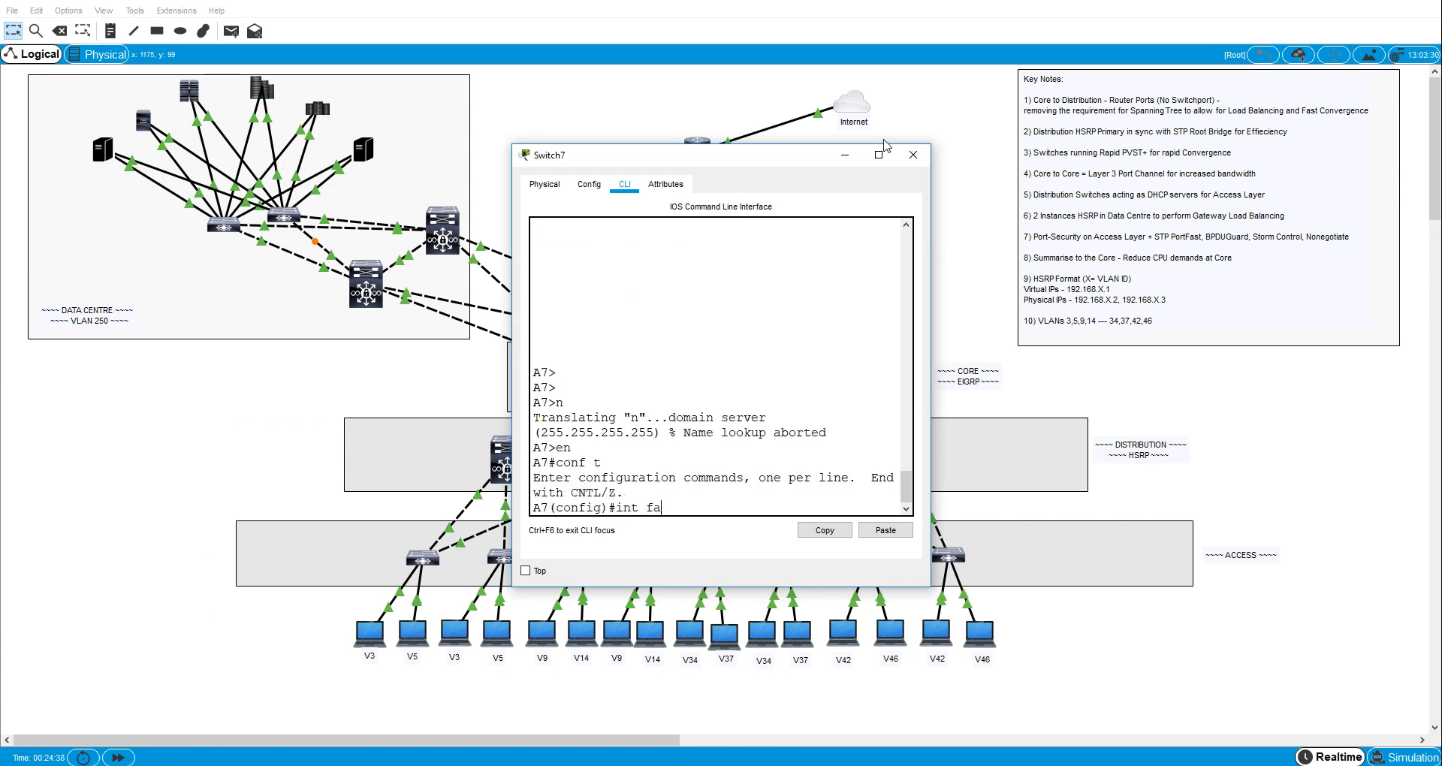
key(Return)
text(sw)
key(Tab)
text(m)
key(Tab)
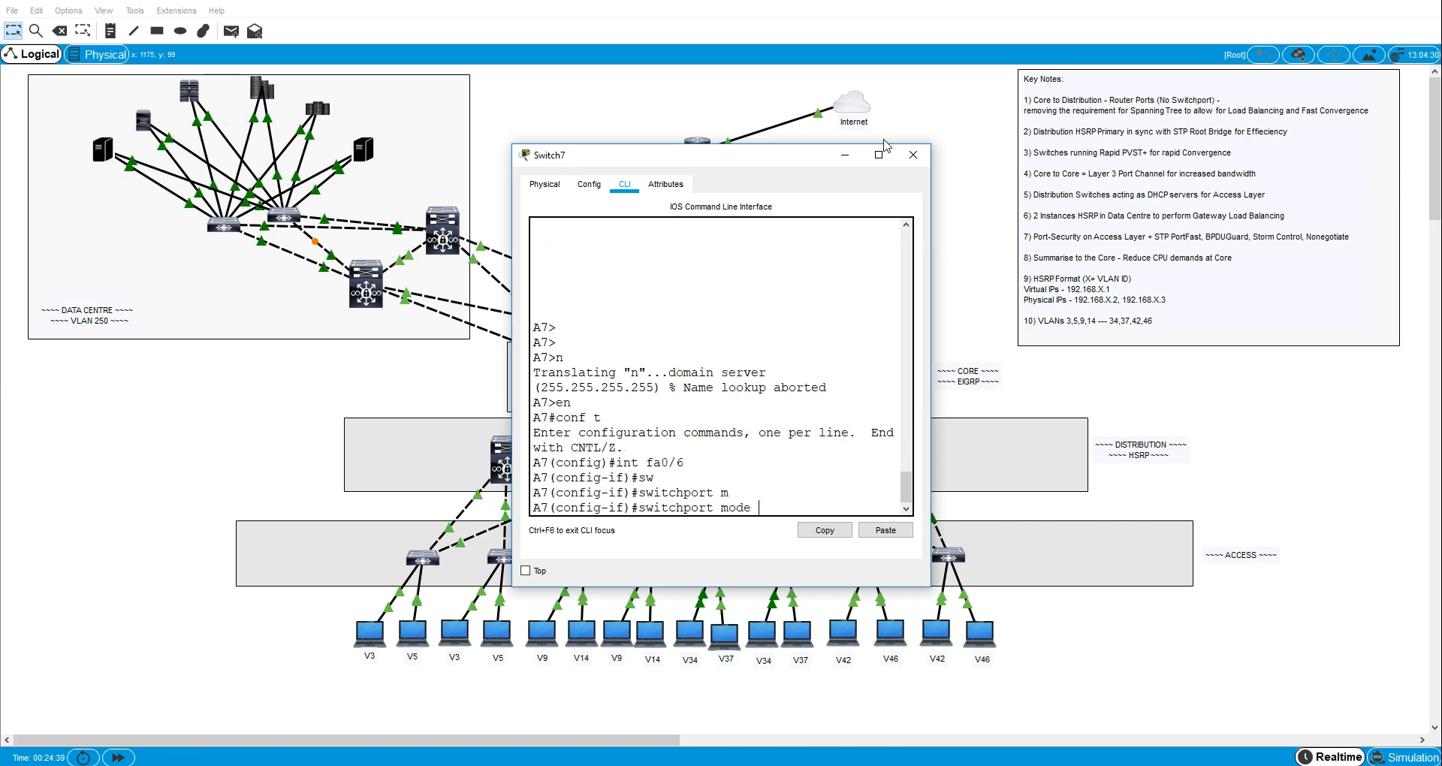
text(ac)
- Assign A7's interface fa0/6 to access VLAN 42
key(Tab)
key(Return)
text(sw)
key(Tab)
text(C)
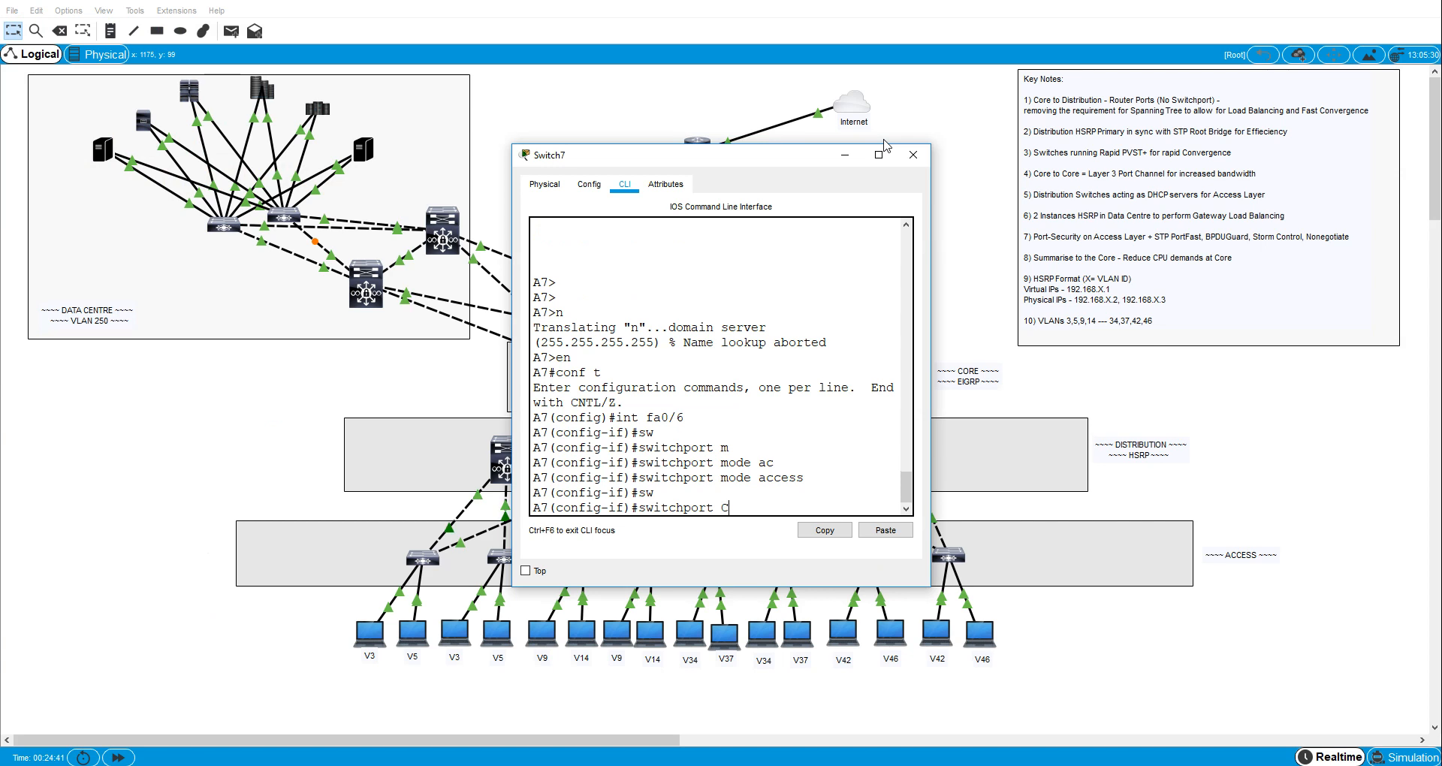
key(Tab)
text(VL)
key(Tab)
key(BackSpace)
key(BackSpace)
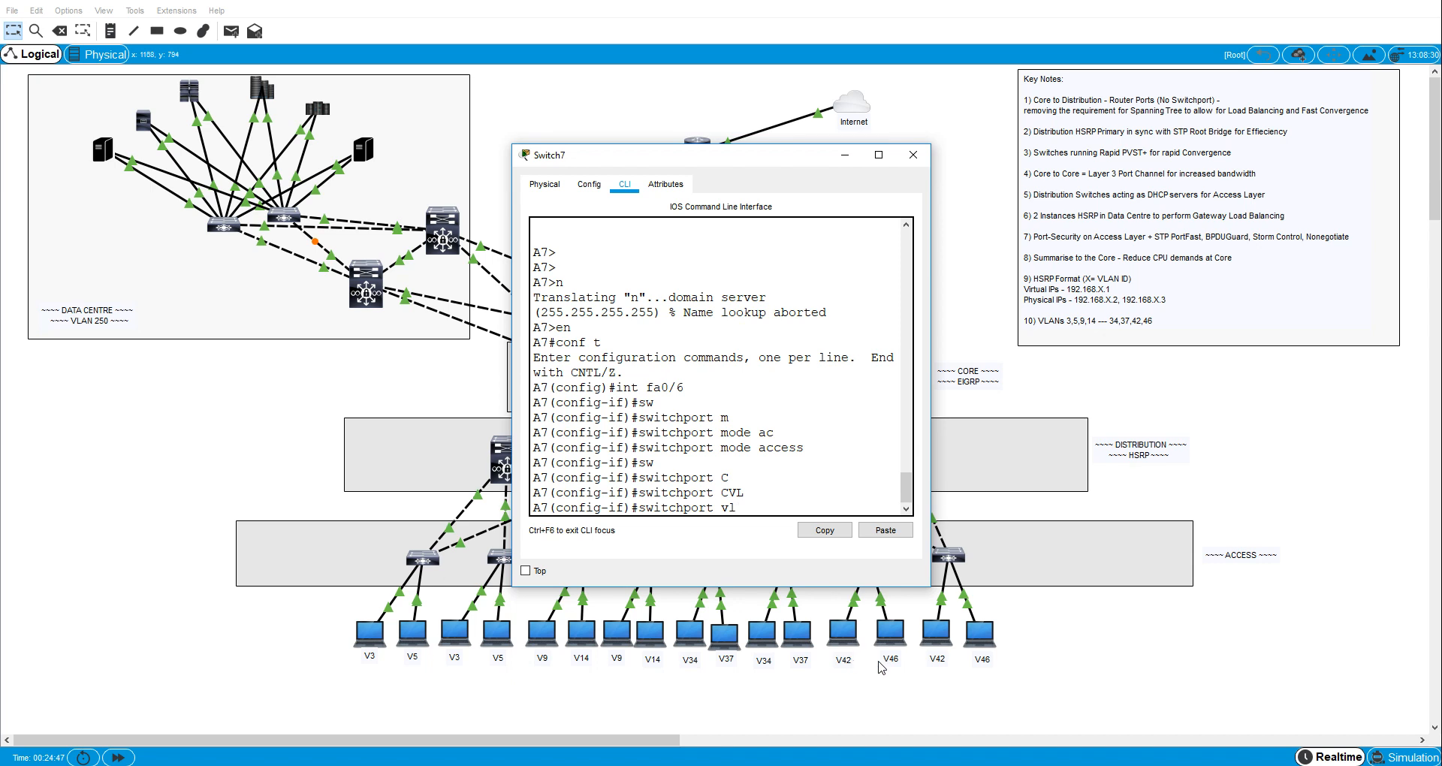
key(Tab)
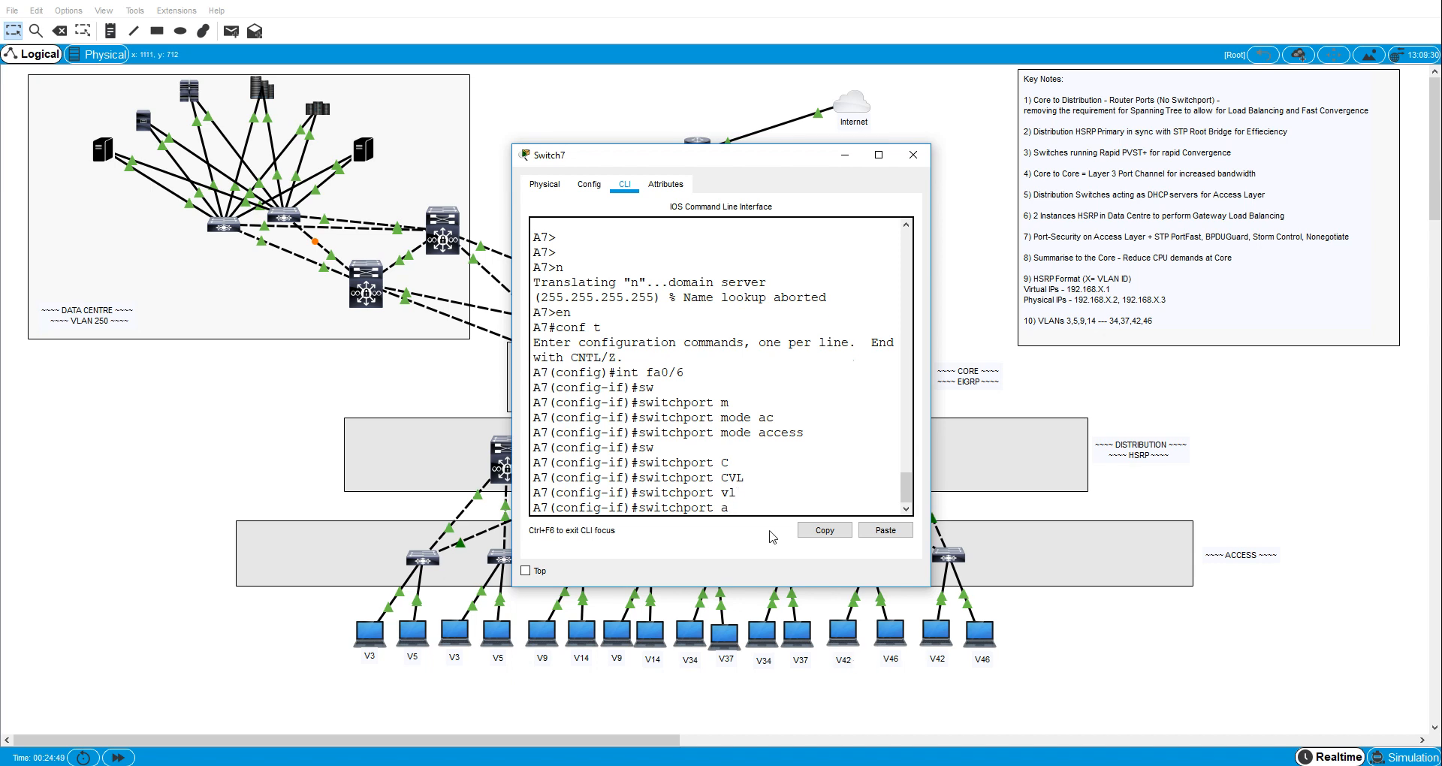
text(c)
key(Tab)
text(vl)
key(Tab)
text(42)
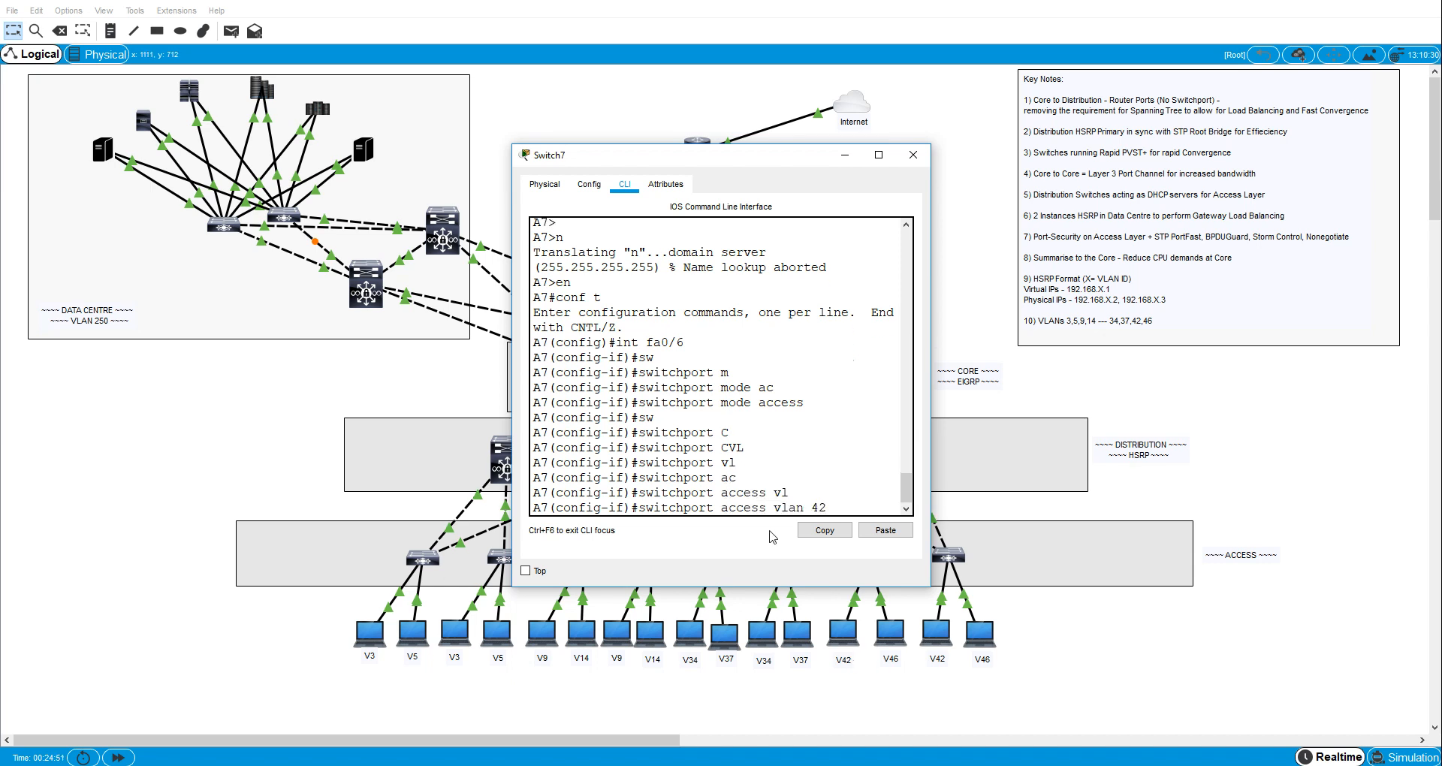
key(Return)
- Enable spanning-tree PortFast on A7's interface fa0/6
text(span)
key(Tab)
text(p)
key(Tab)
text(o)
key(Return)
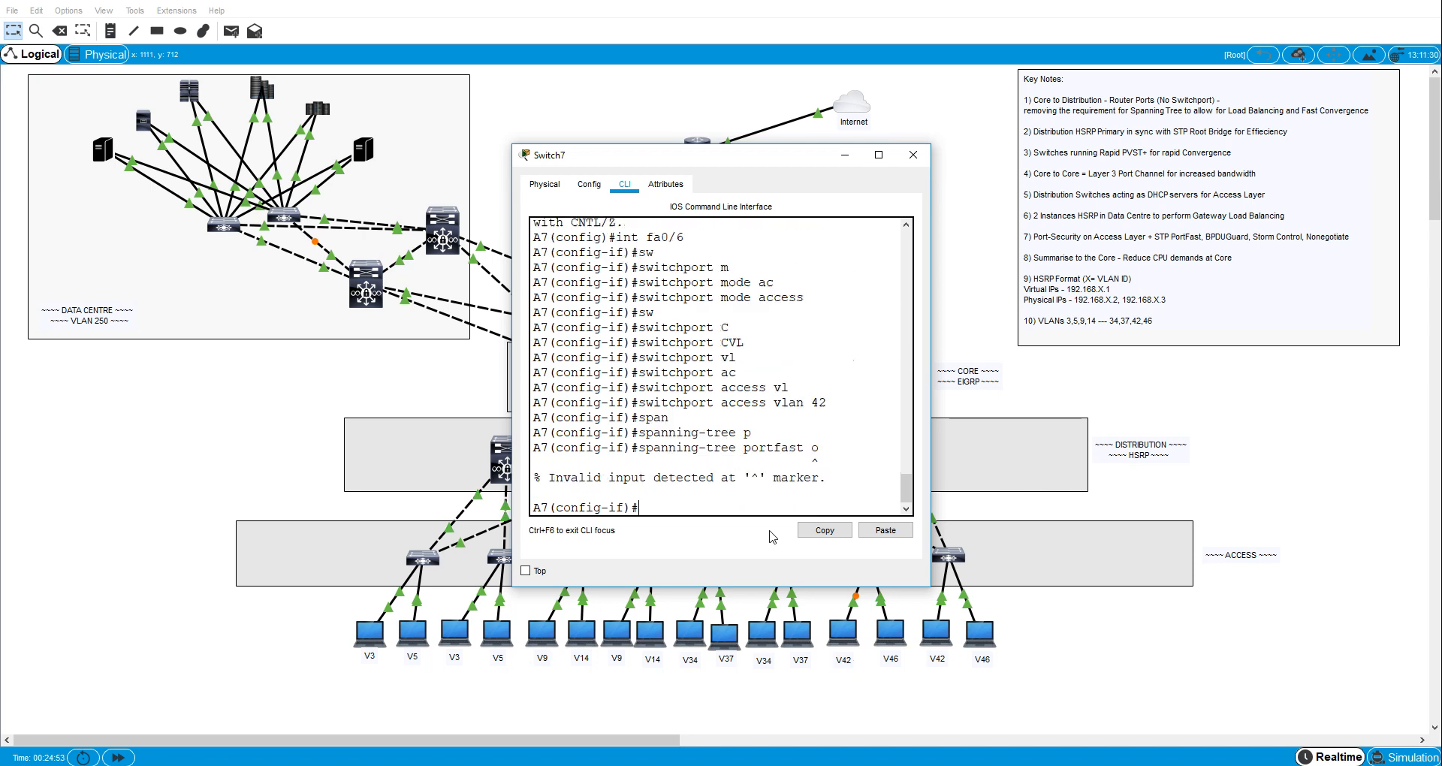
key(Up)
key(BackSpace)
key(Return)
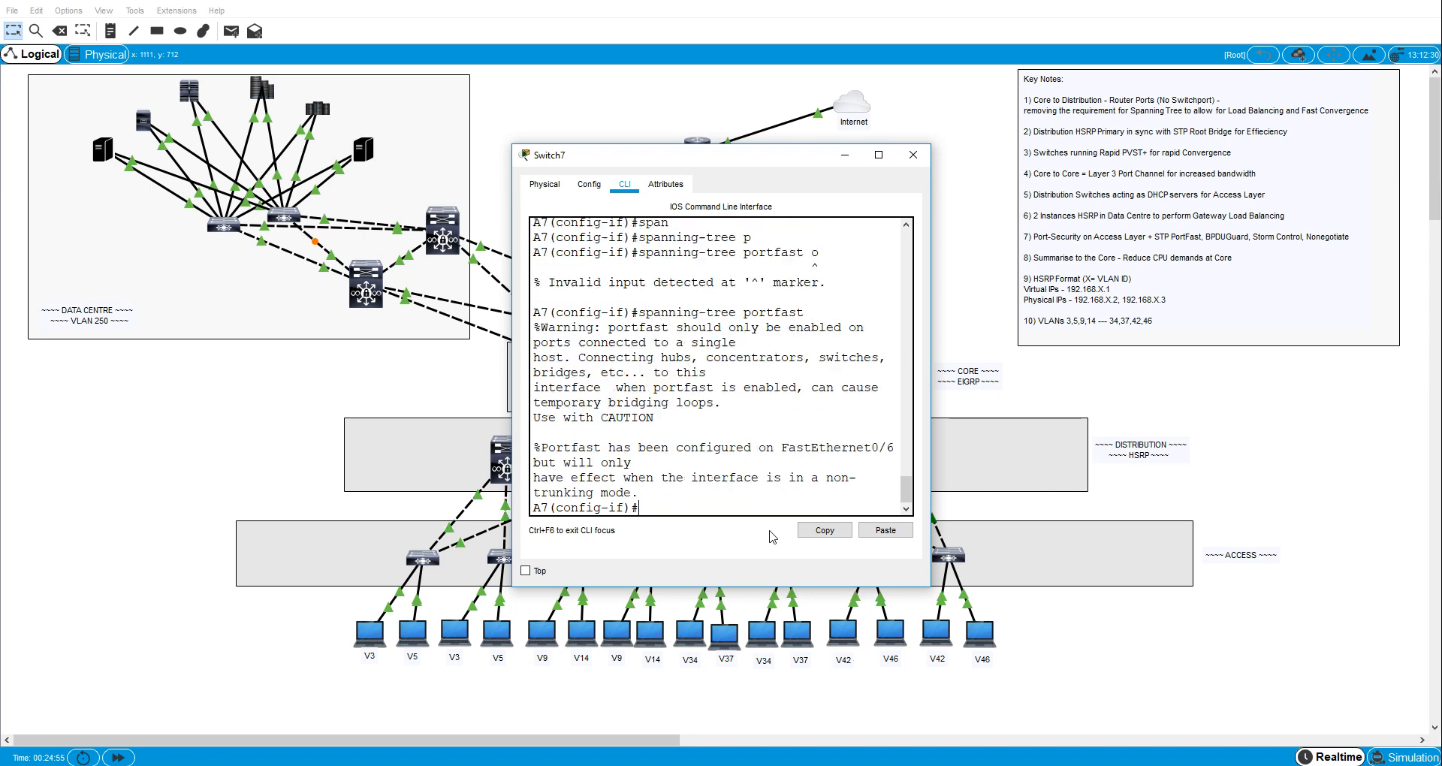
- Enable spanning-tree BPDU guard on A7's interface fa0/6
text(span)
key(Tab)
text(b)
key(Tab)
text(e)
- Set broadcast storm control on A7's interface fa0/6 to level 40
key(Tab)
key(Return)
text(st)
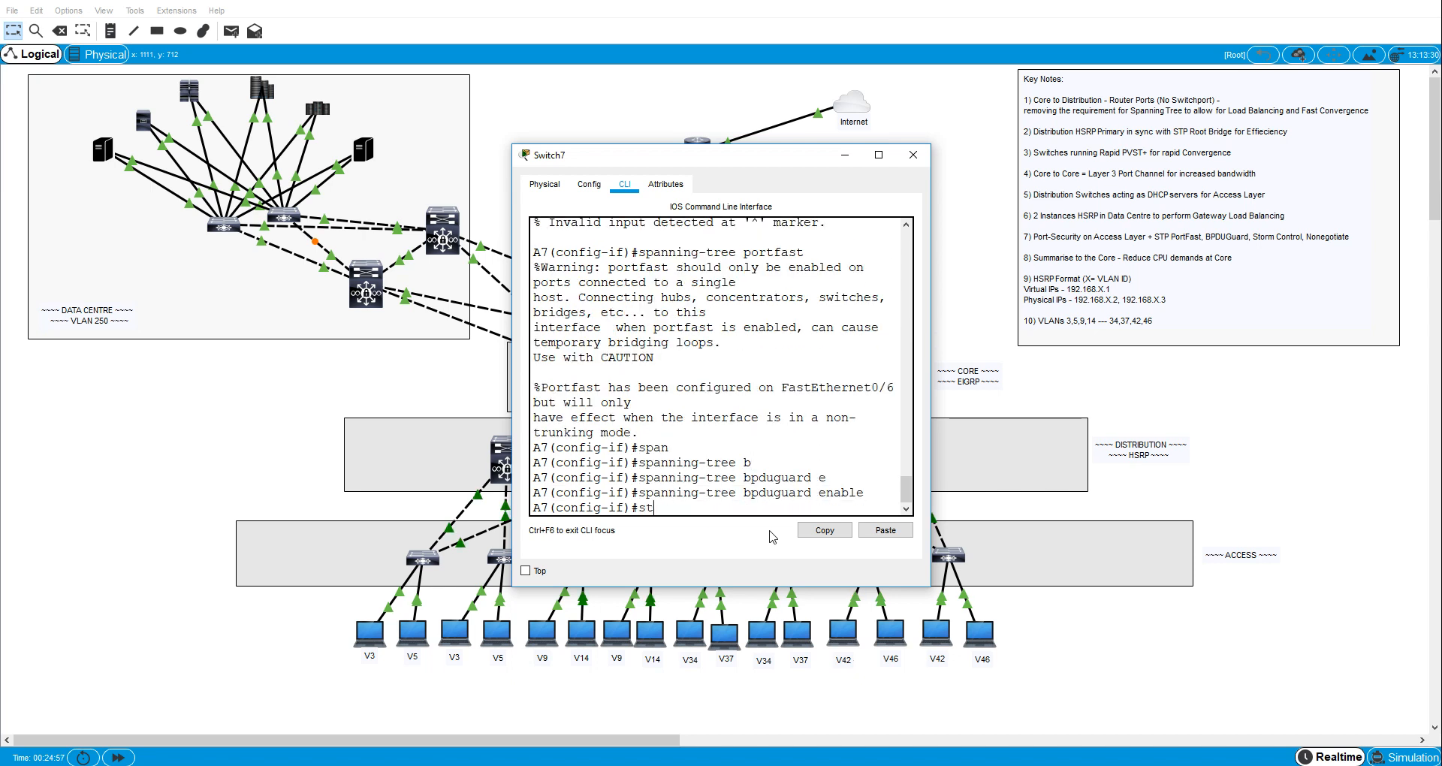
text(tpor)
key(Tab)
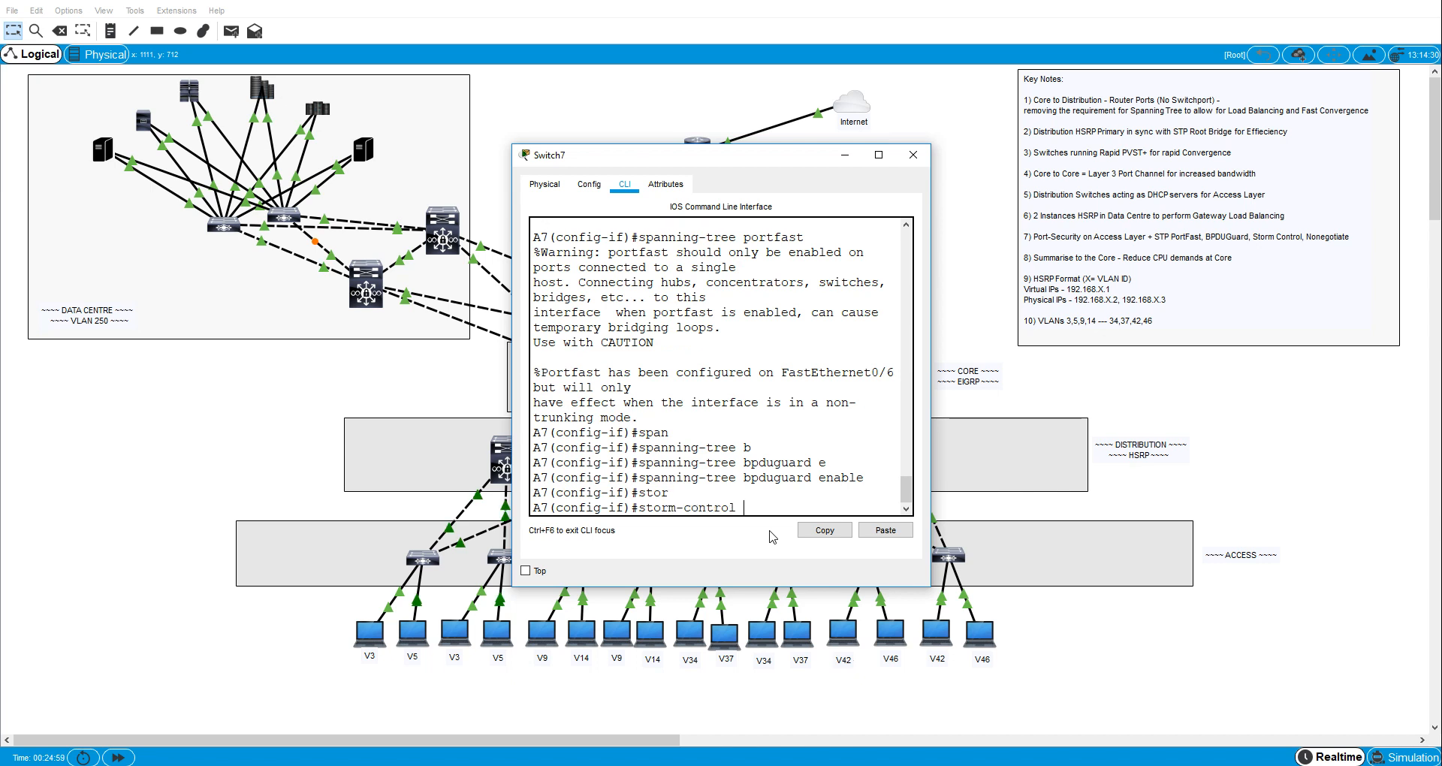
text(b)
key(Tab)
text(l)
key(Tab)
key(Return)
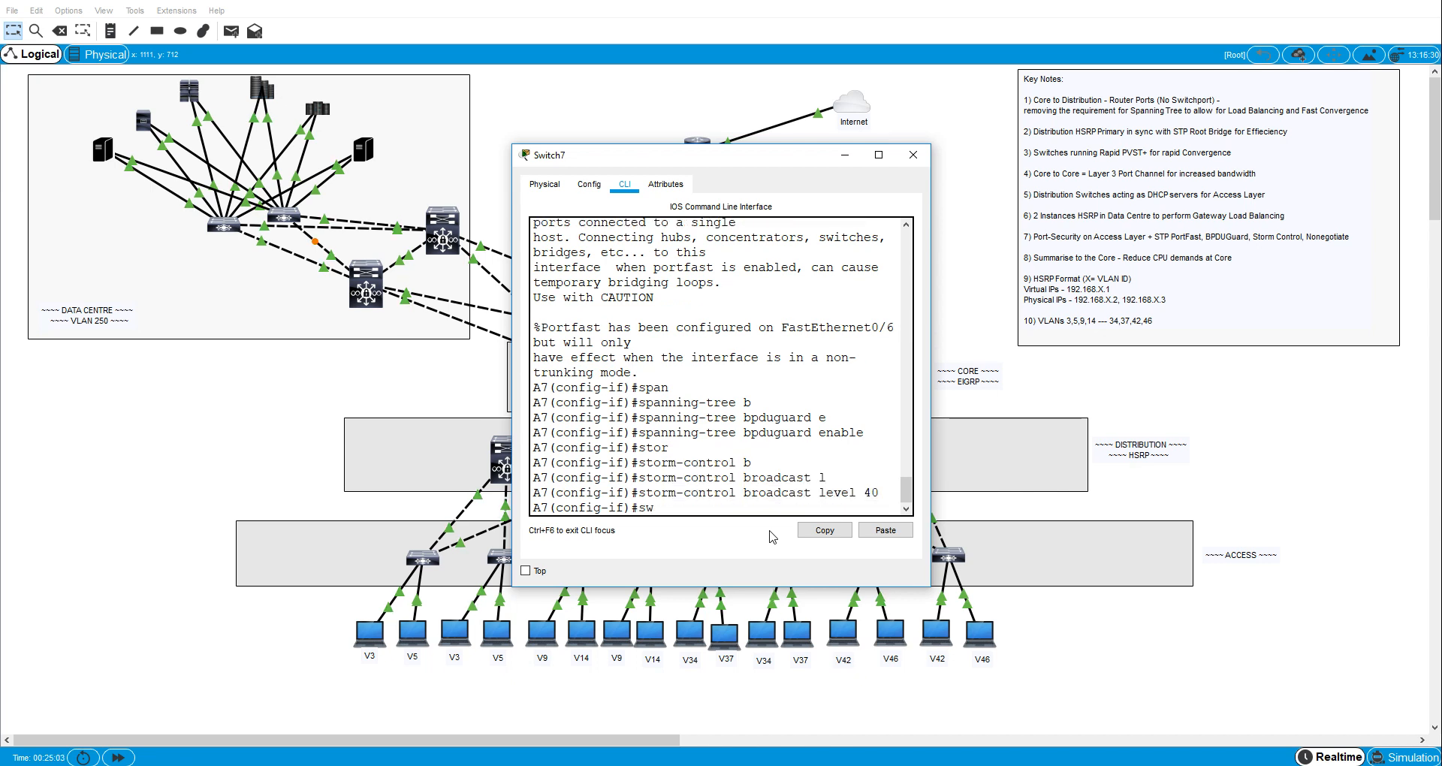
- Disable trunk negotiation on A7's interface fa0/6 with switchport nonegotiate
text(sw)
key(Tab)
text(n)
key(Tab)
key(Return)
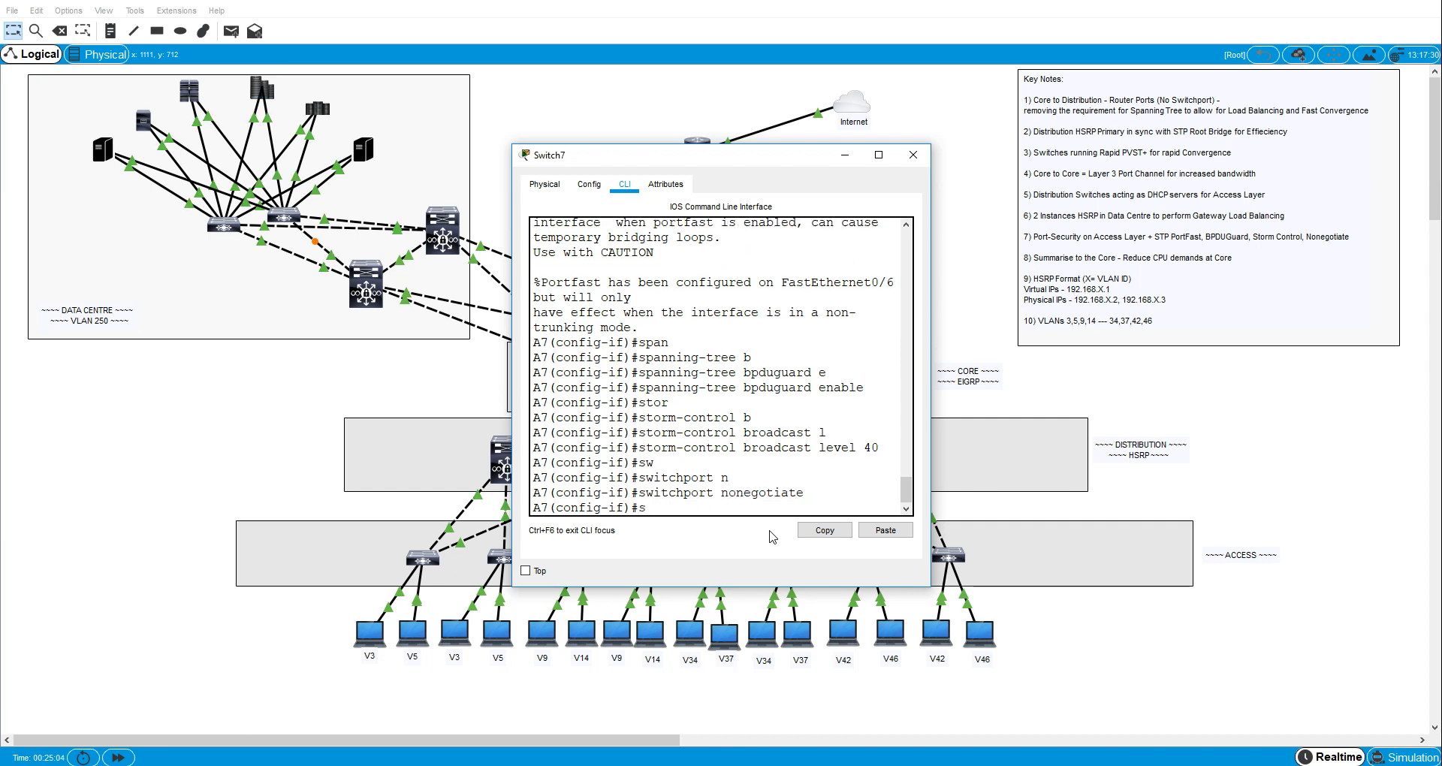
- Enable switchport port security on A7's interface fa0/6
text(w)
key(Tab)
text(po)
key(Tab)
key(Return)
- Enable sticky MAC address learning for port security on A7's interface fa0/6
text(sw)
key(Tab)
text(po)
key(Tab)
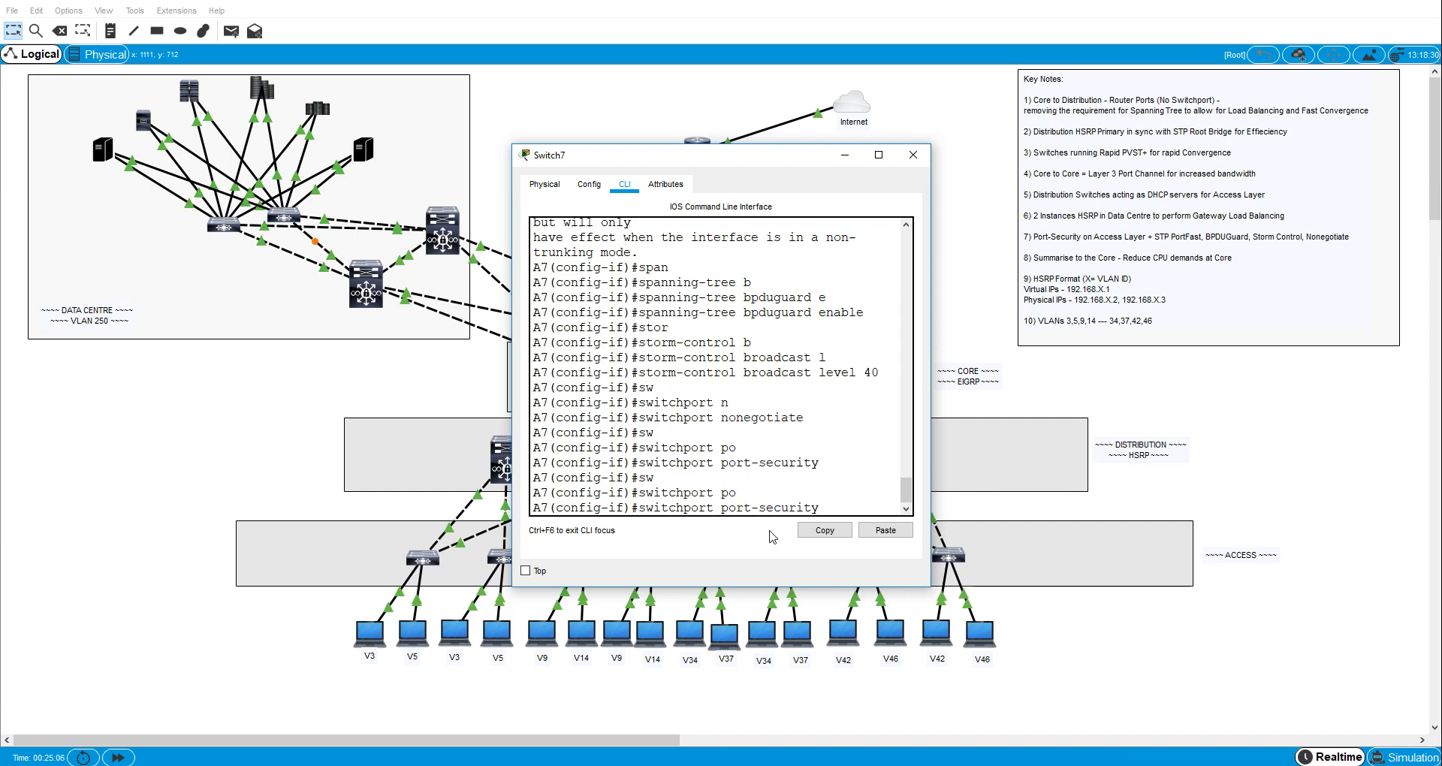
text(mac)
key(Tab)
text(st)
- Set the port-security violation mode to protect on A7's interface fa0/6
key(Tab)
key(Return)
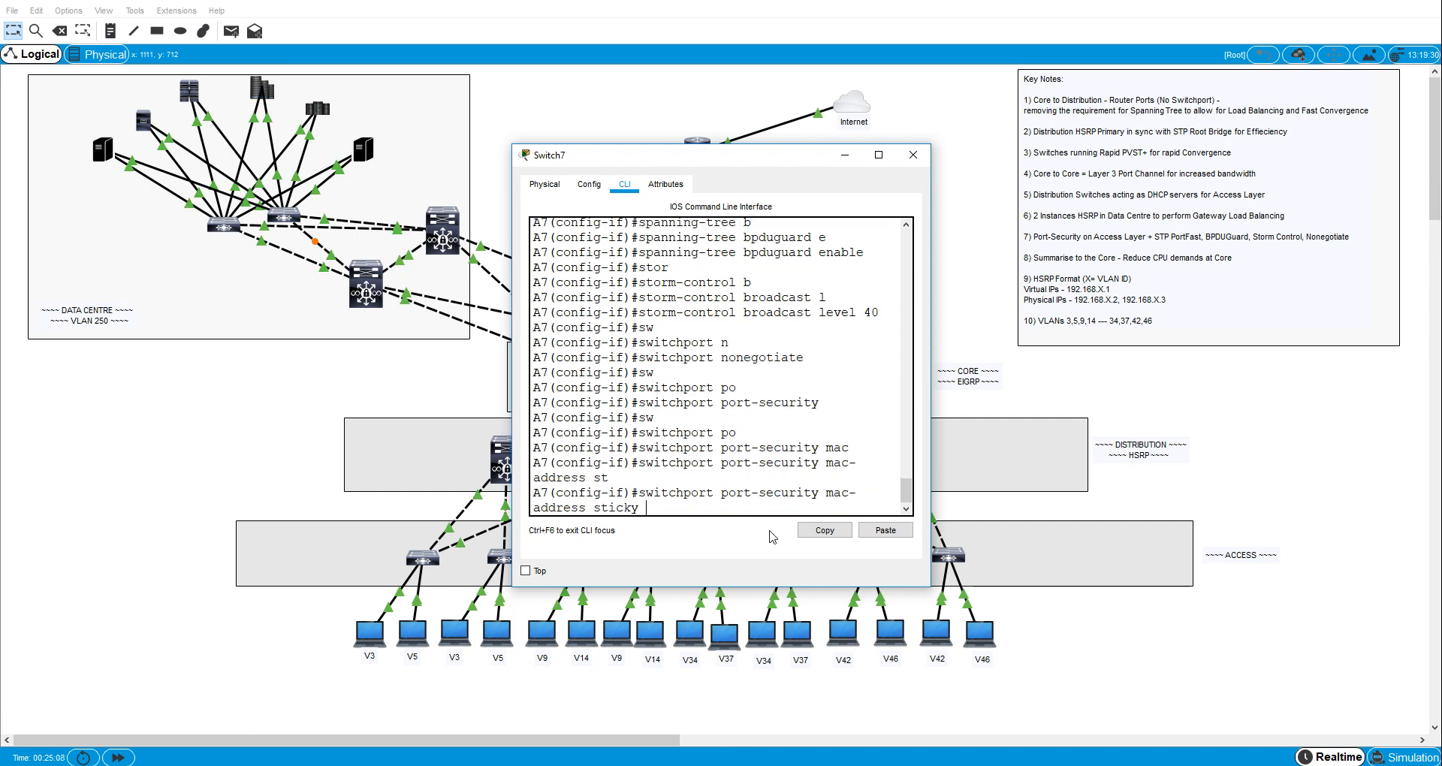
text(sw)
key(Tab)
text(po)
key(Tab)
text(v)
key(Tab)
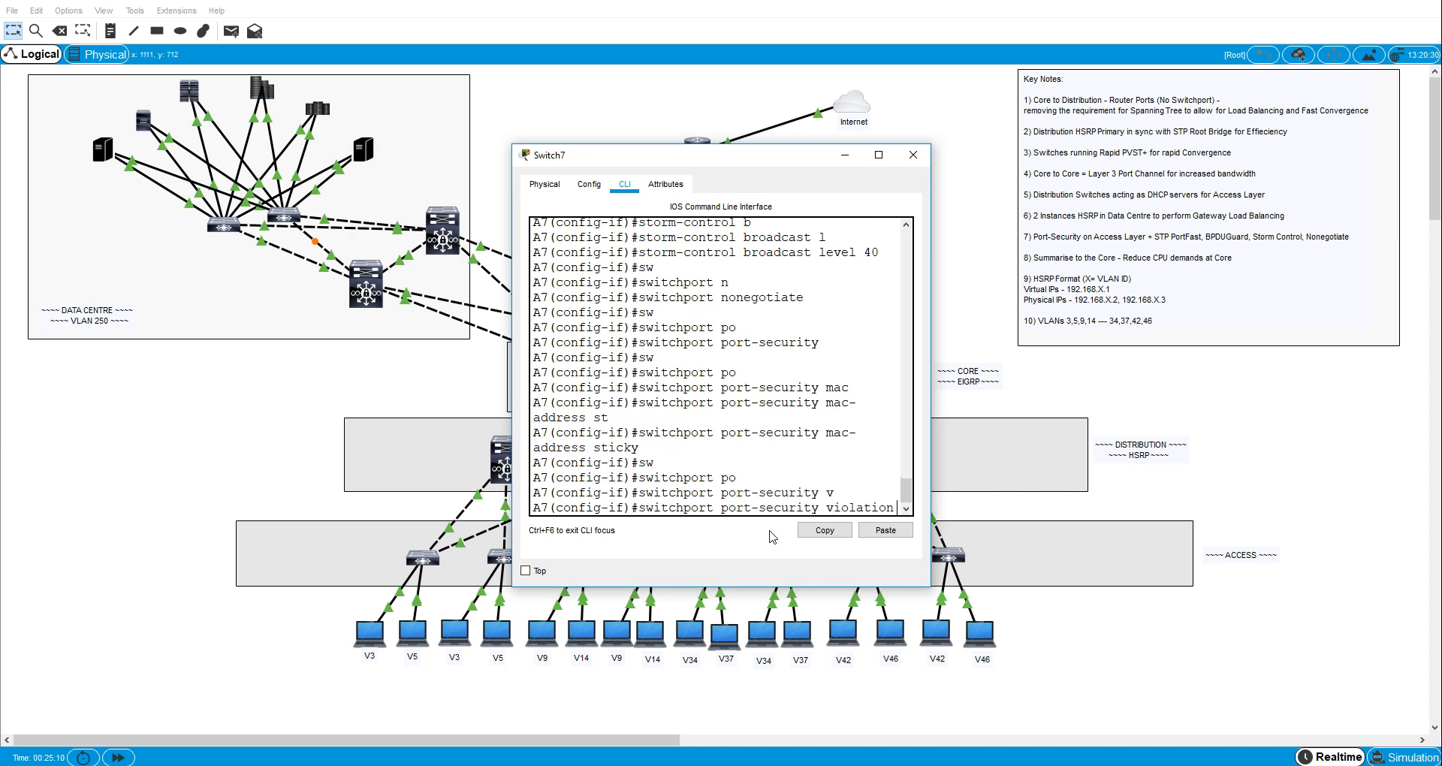
text(p)
- Add the description "to VLAN42 host" to A7's interface fa0/6
key(Tab)
key(Return)
text(des)
key(Tab)
text(to VLAN)
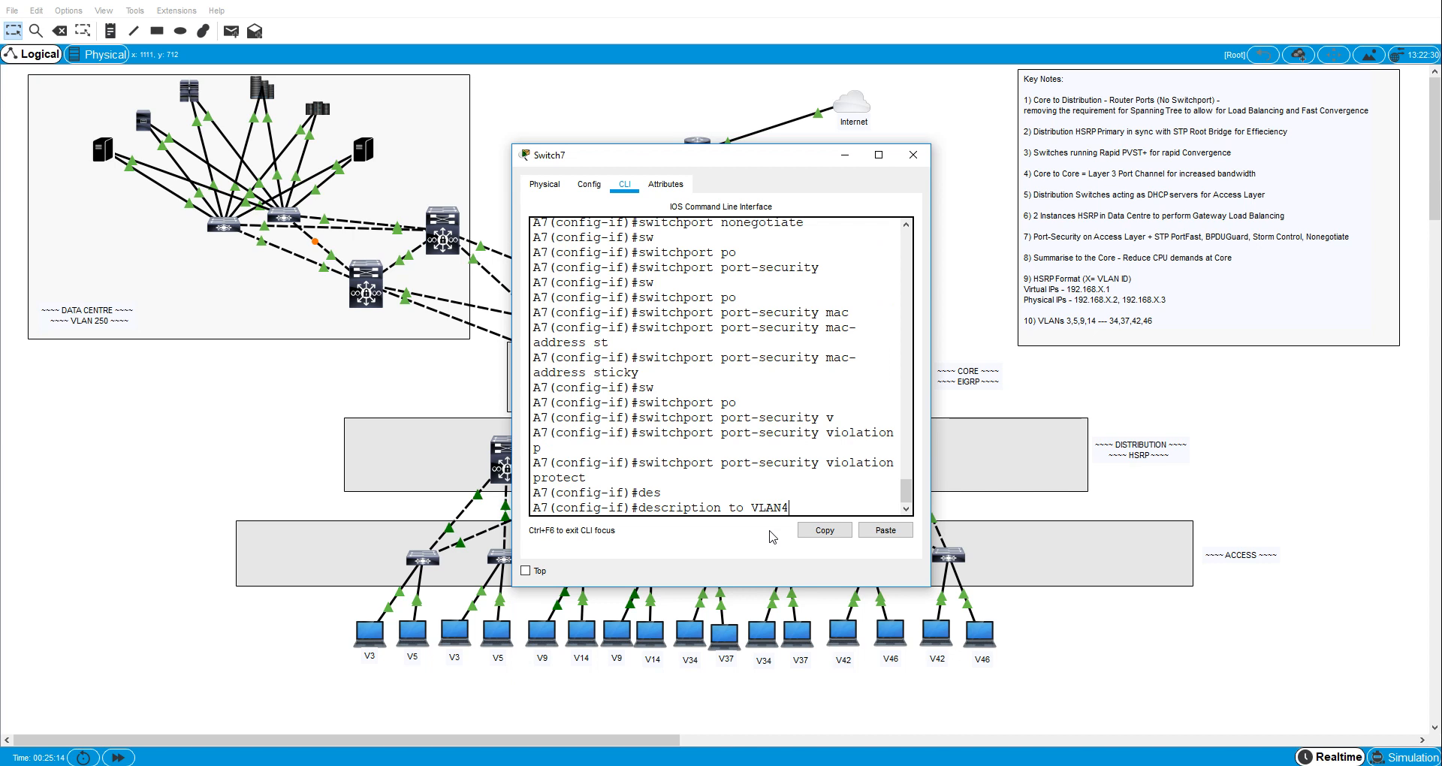
text(42 hos)
text(t)
key(Return)
- Leave fa0/6 and set A7's interface fa0/3 to switchport access mode
text(e)
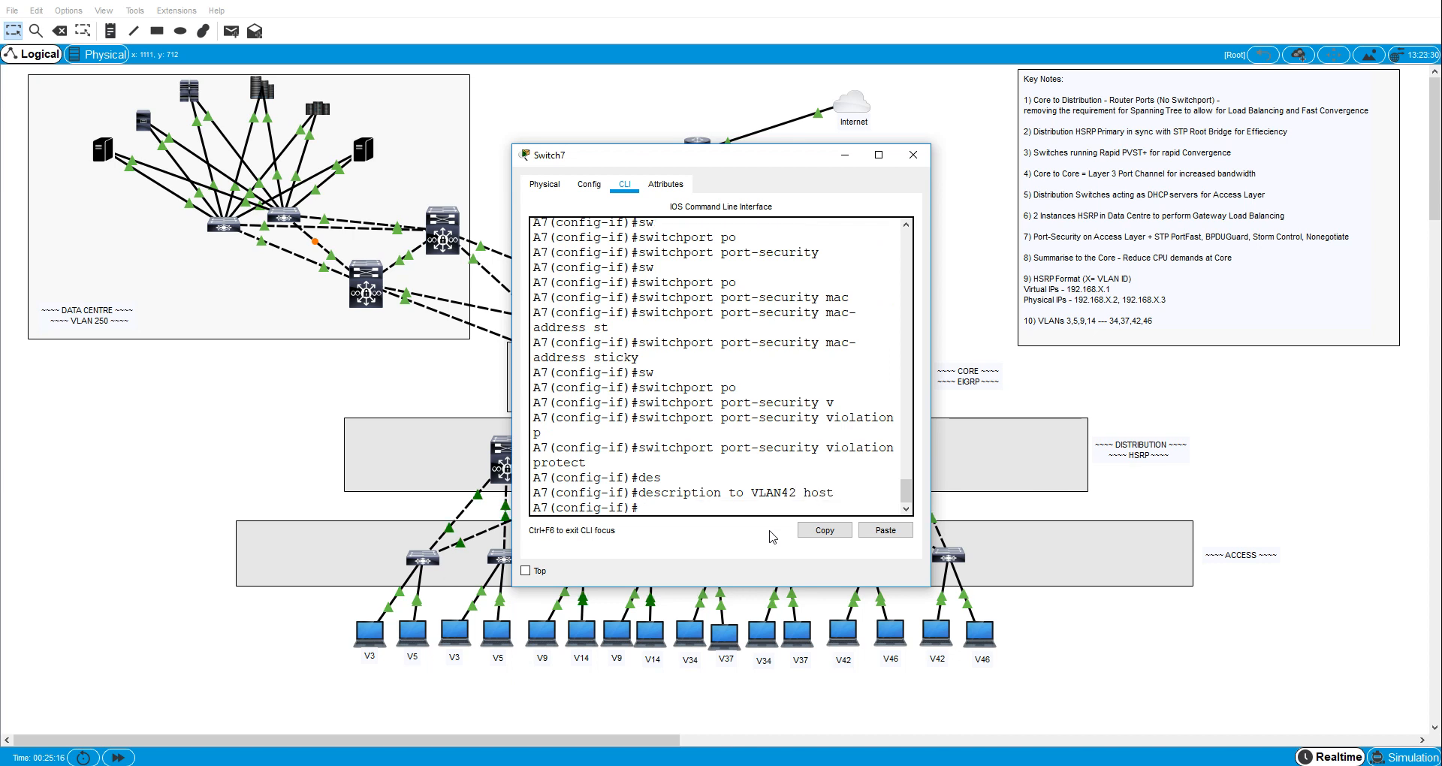
key(Return)
text(int fa)
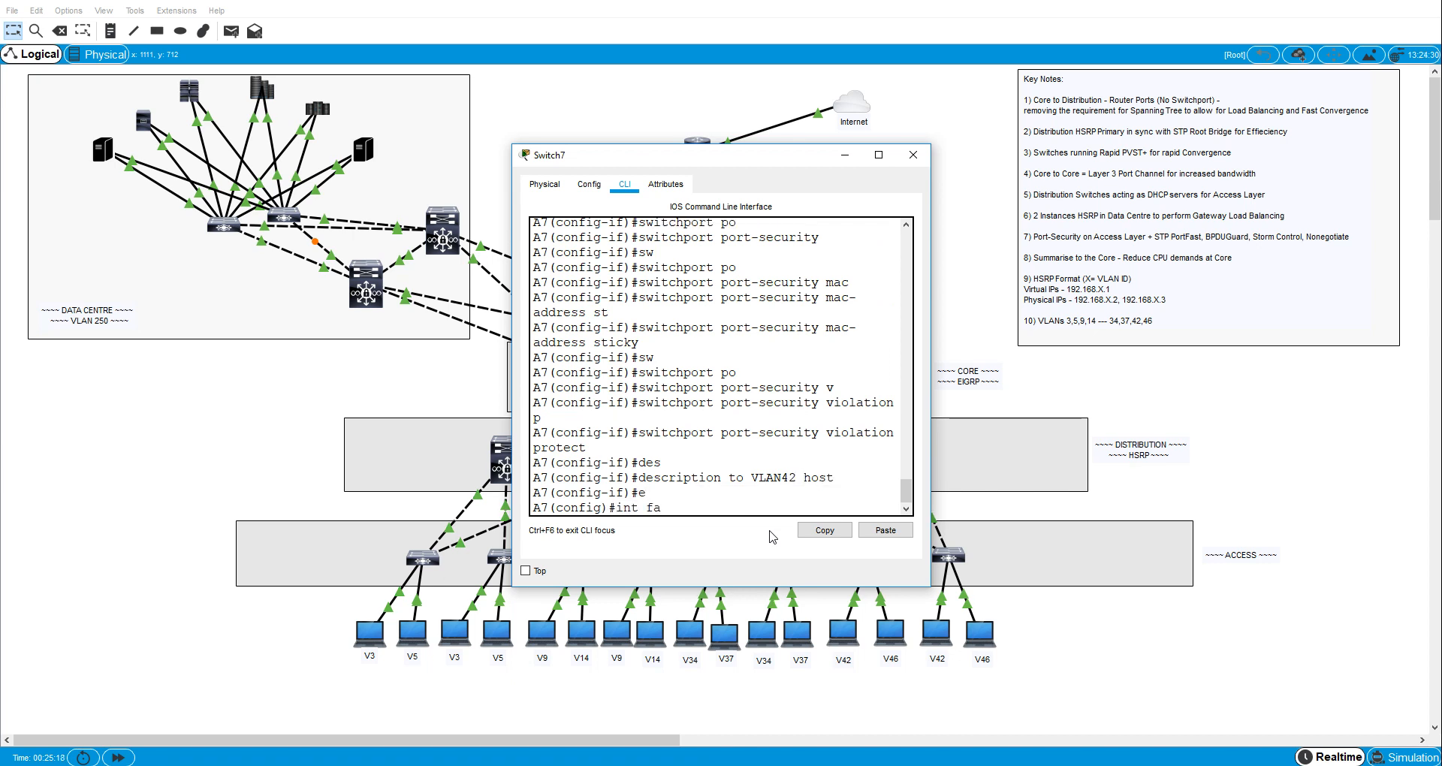
text(0/3)
key(Return)
text(swn)
key(Tab)
key(BackSpace)
key(Tab)
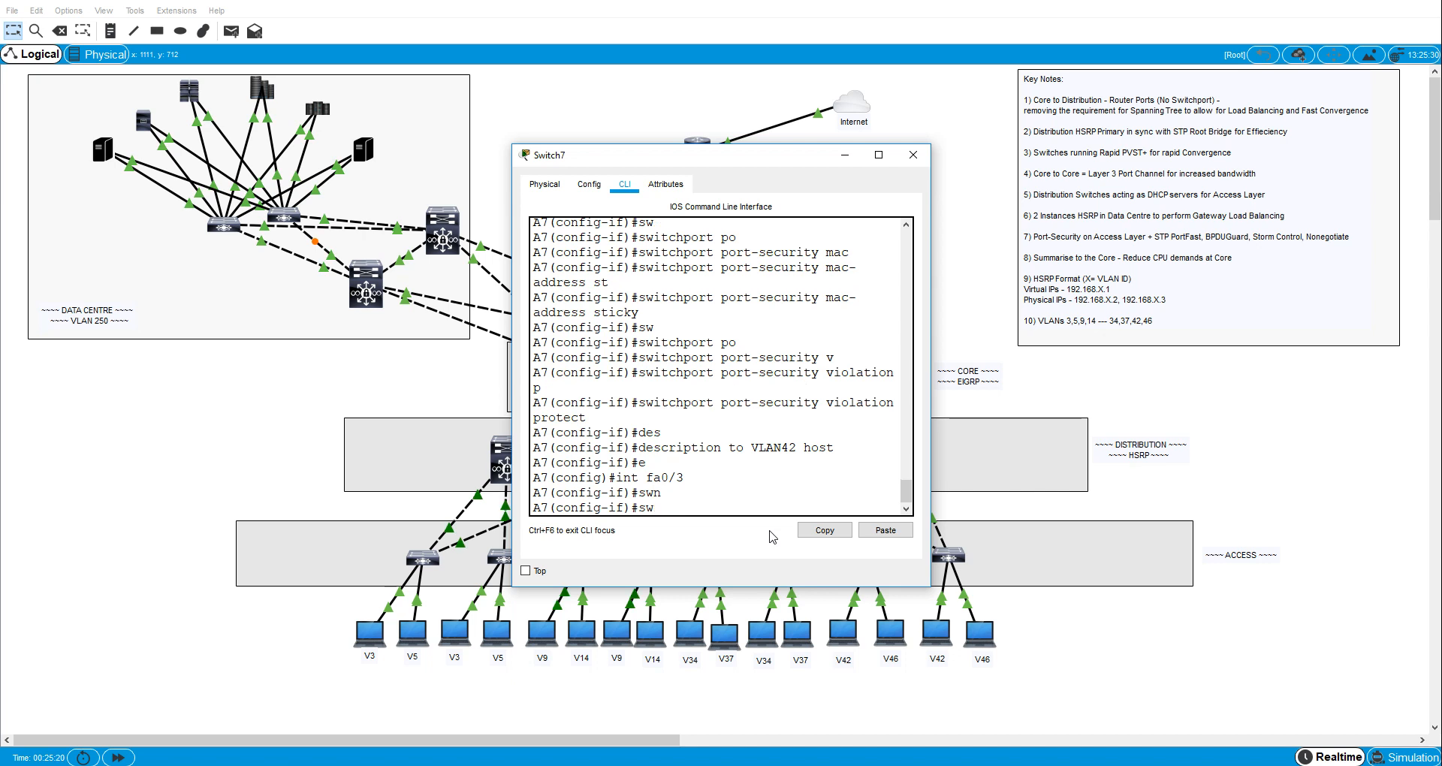
text(m)
key(Tab)
text(ac)
- Assign A7's interface fa0/3 to access VLAN 46
key(Tab)
key(Return)
text(sw)
key(Tab)
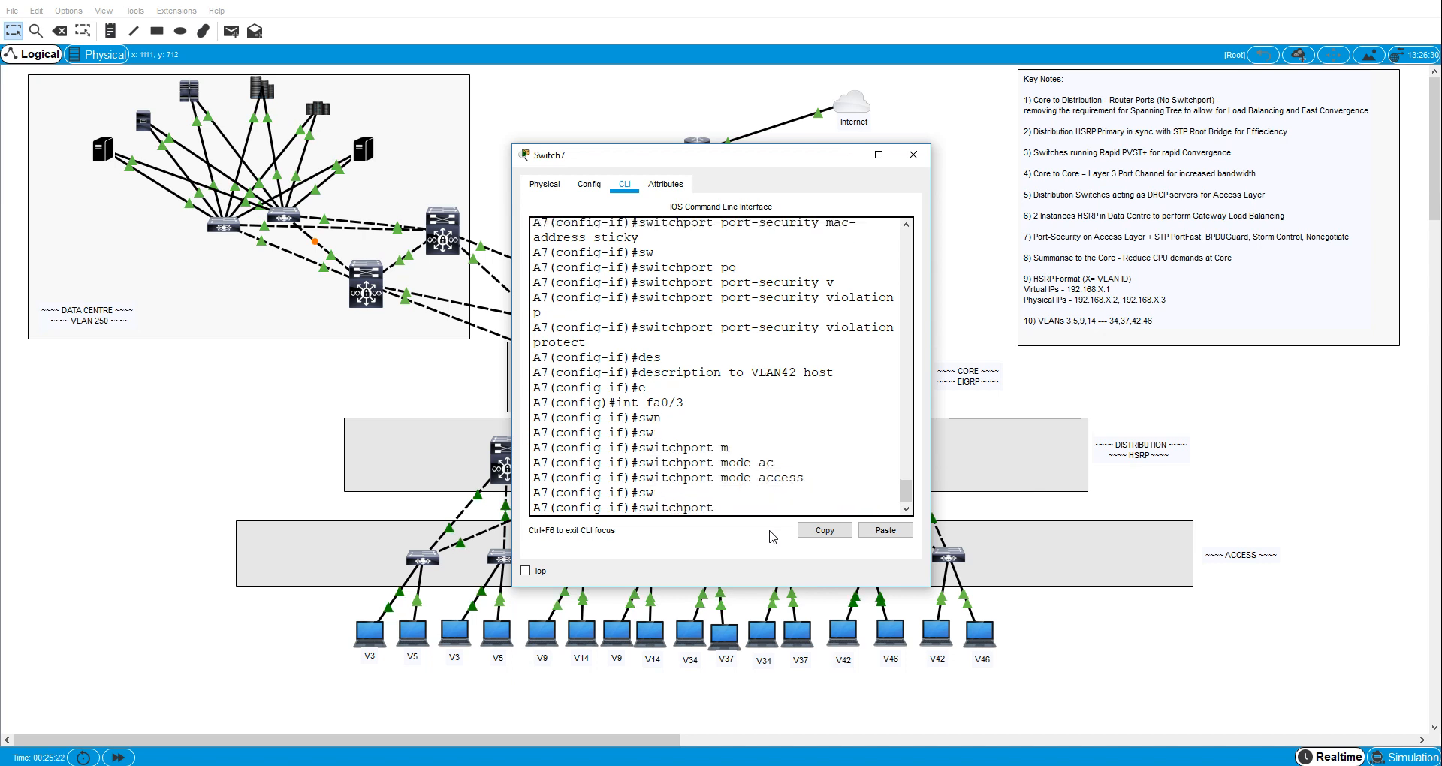
text(ac)
key(Tab)
text(vl)
key(Tab)
text(46)
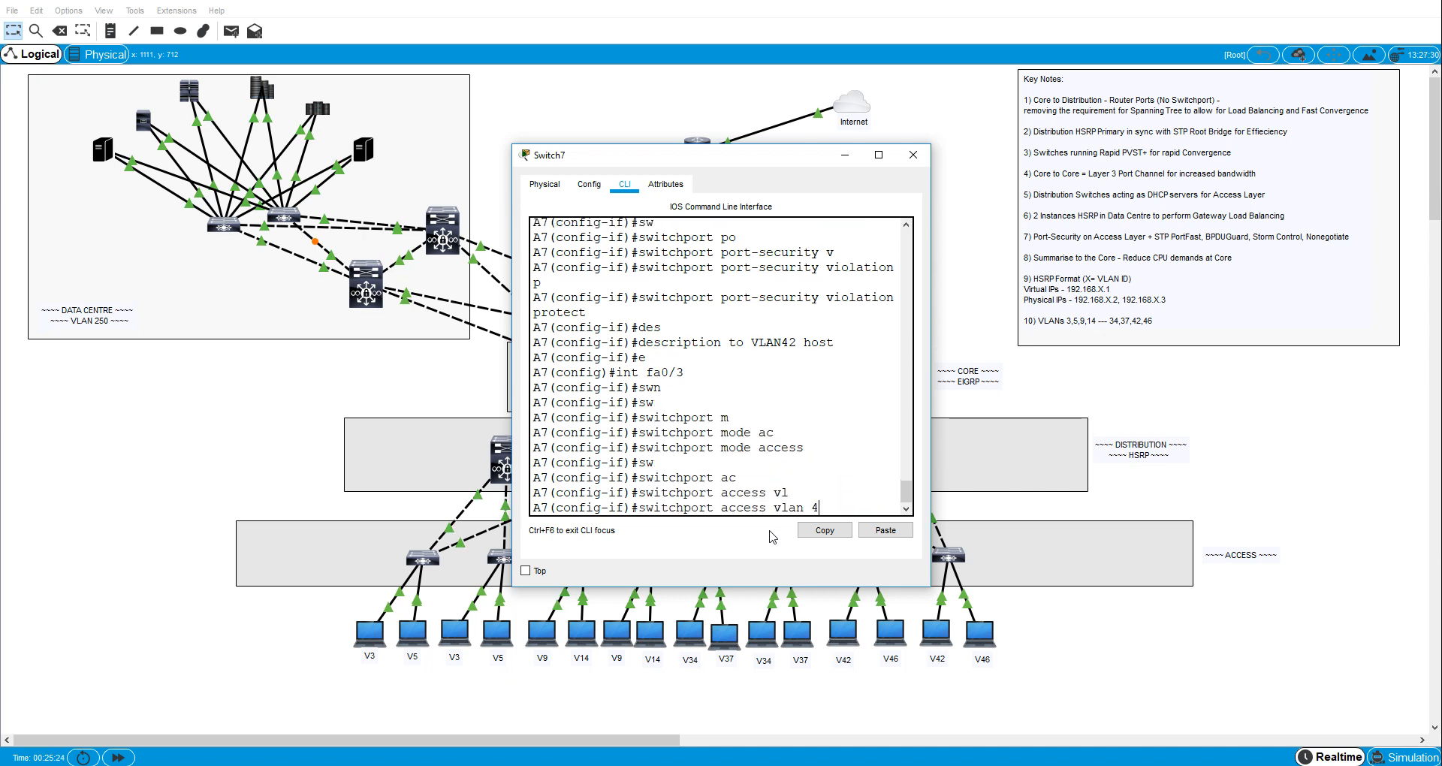
key(Return)
- Enable spanning-tree PortFast on A7's interface fa0/3
text(sw)
key(Tab)
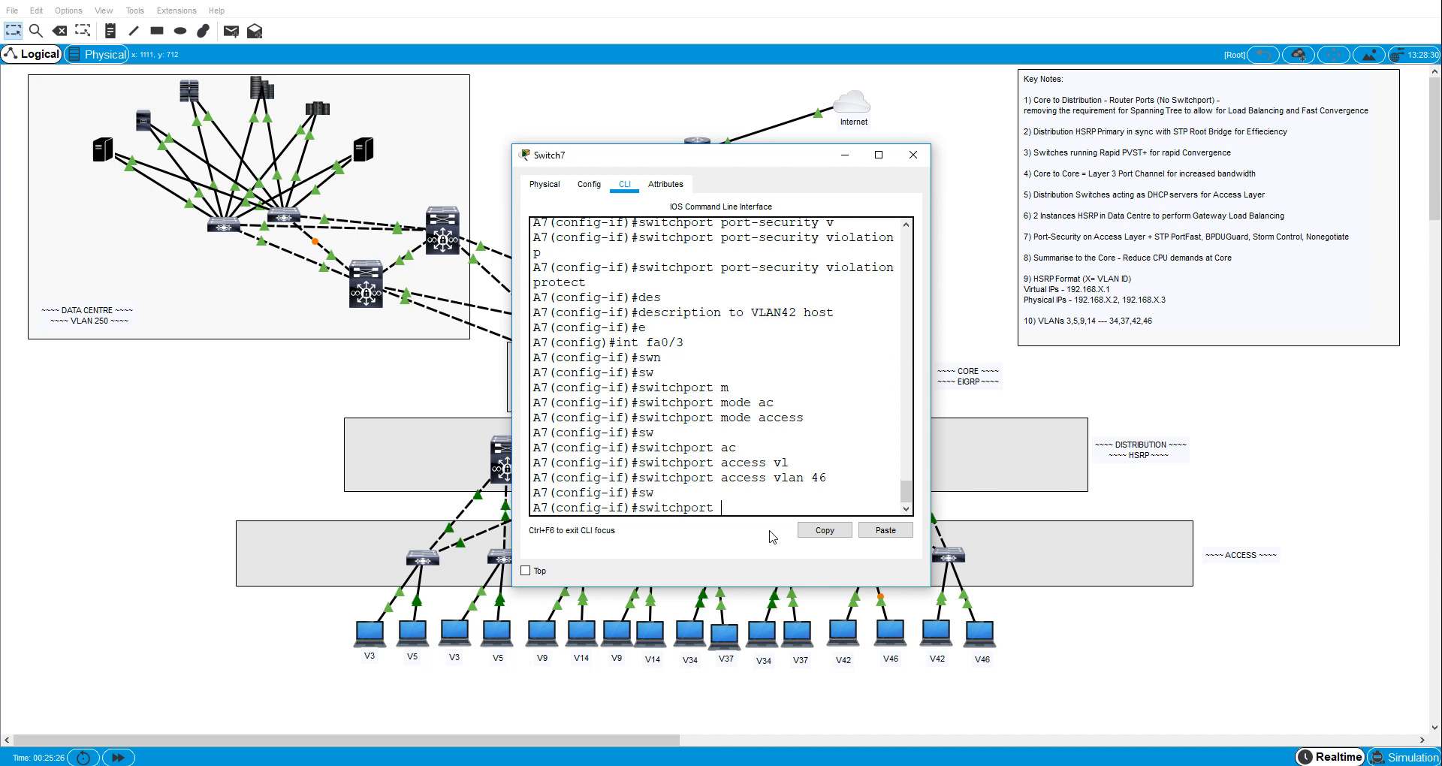
text(an)
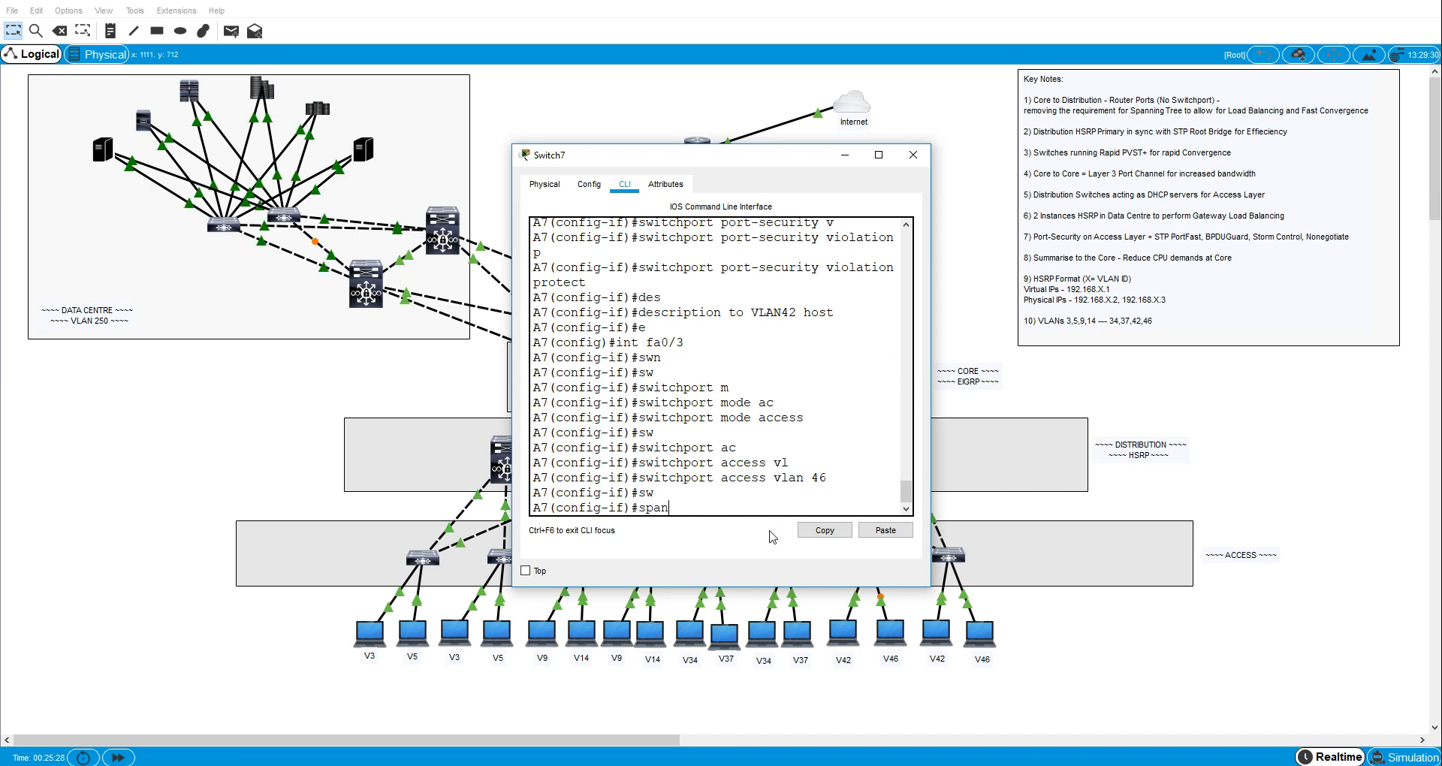
key(Tab)
text(p)
- Enable spanning-tree BPDU guard on A7's interface fa0/3
key(Tab)
key(Return)
text(swp)
key(Tab)
key(BackSpace)
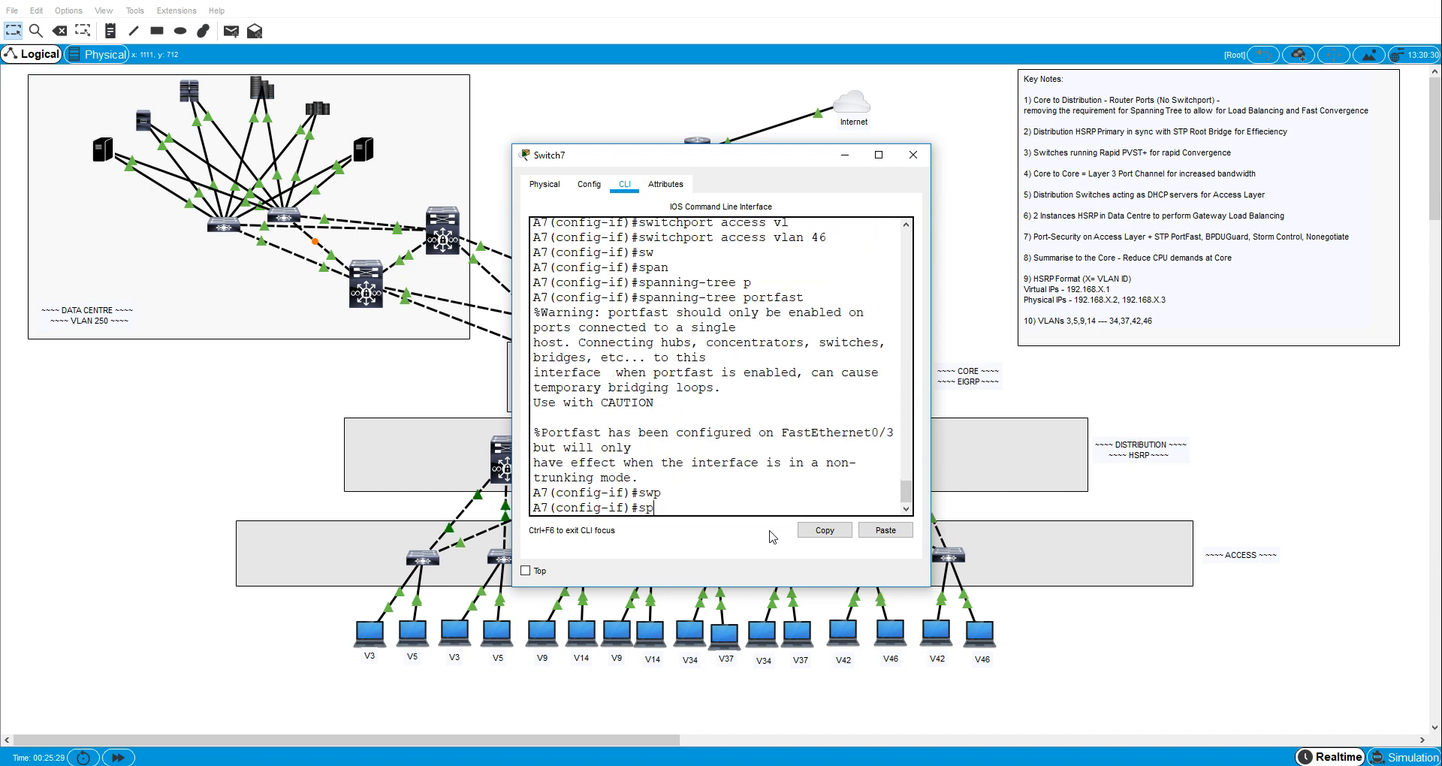
text(an)
key(Tab)
text(b)
key(Tab)
text(e)
key(Tab)
key(Return)
- Set broadcast storm control on A7's interface fa0/3 to level 40
text(stor)
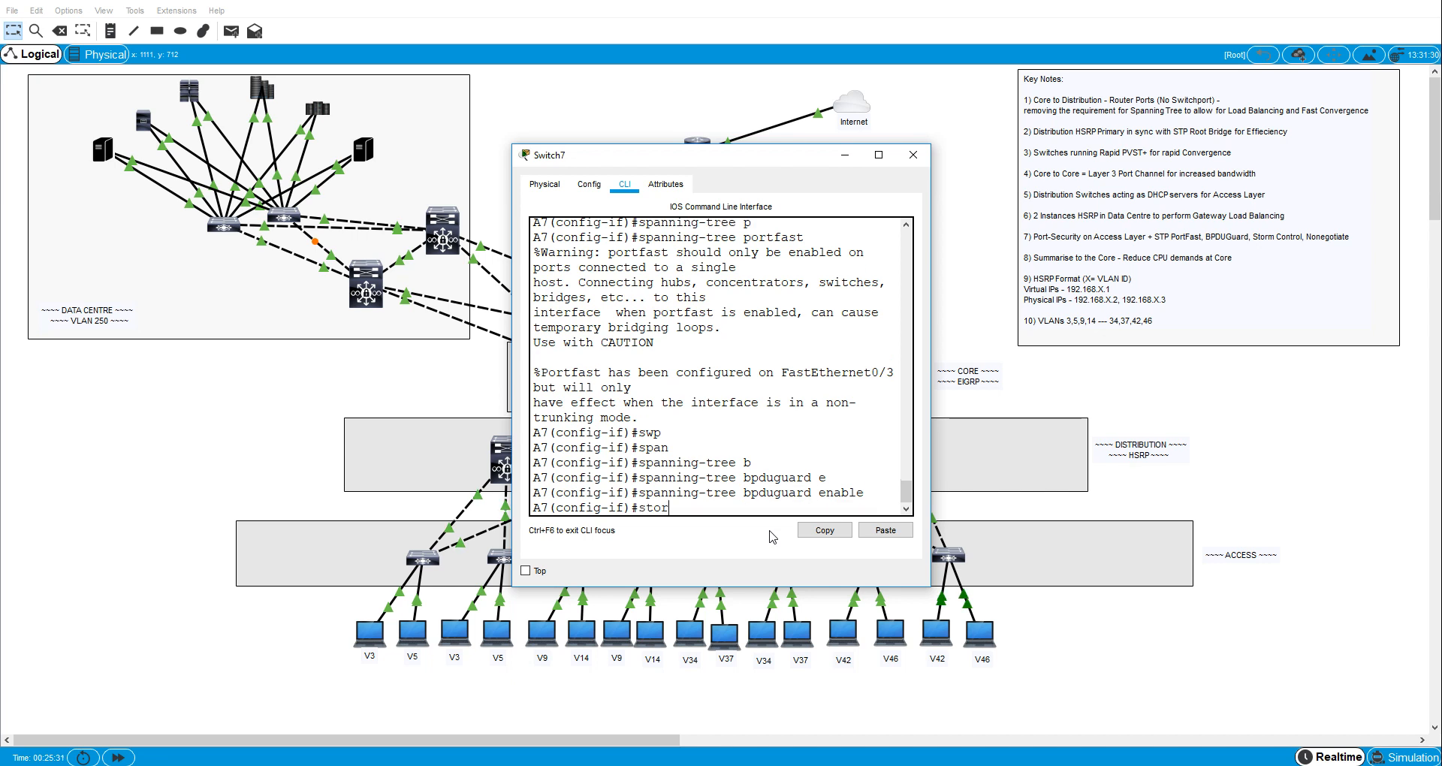
key(Tab)
text(b)
key(Tab)
text(l)
- Disable trunk negotiation on A7's interface fa0/3 with switchport nonegotiate
key(Tab)
text(4)
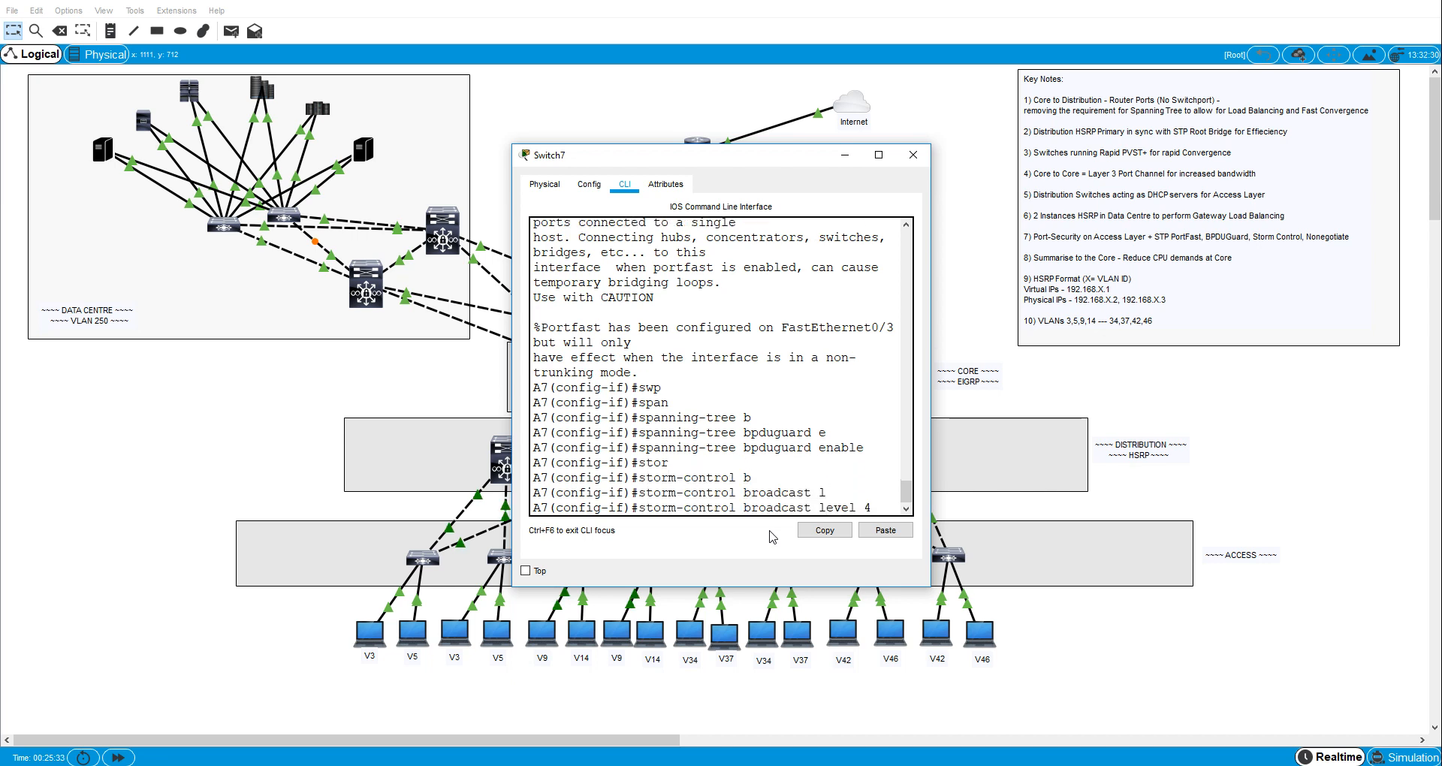
text(0)
key(Return)
text(sw)
key(Tab)
text(n)
- Enable switchport port security on A7's interface fa0/3
key(Tab)
key(Return)
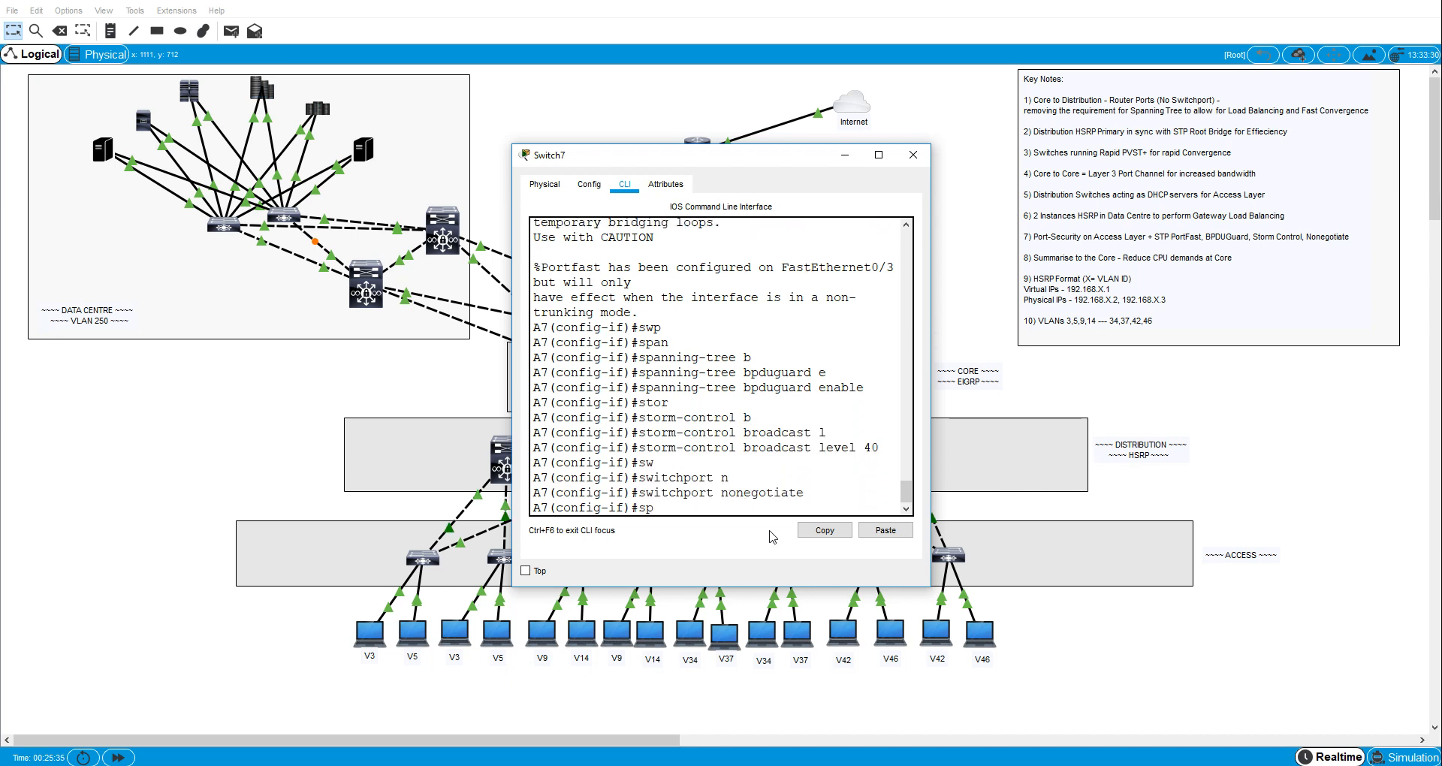
key(BackSpace)
text(w)
- Enable sticky MAC address learning for port security on A7's interface fa0/3
key(Tab)
text(po)
key(Tab)
key(Return)
text(sw)
key(Tab)
text(po)
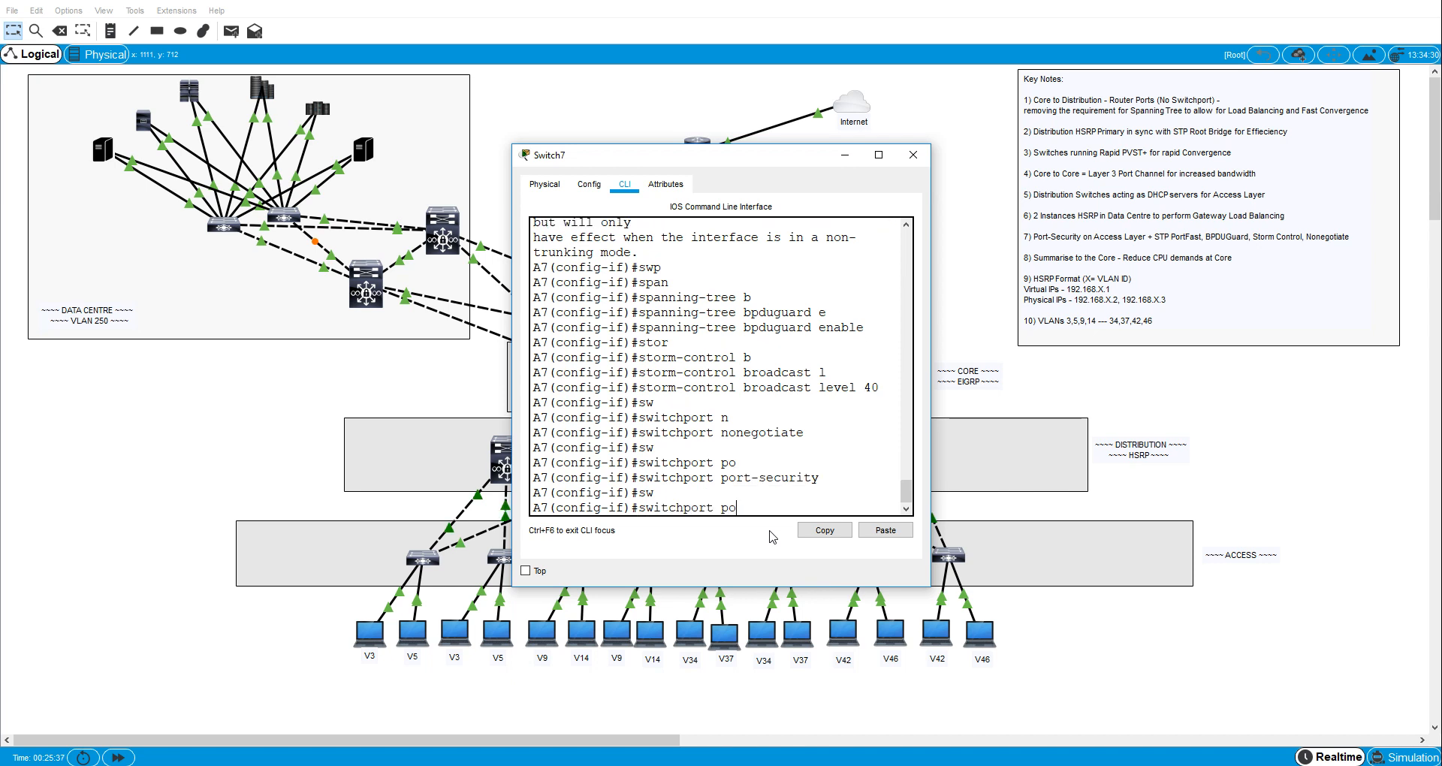
key(Tab)
text(mac)
key(Tab)
text(st)
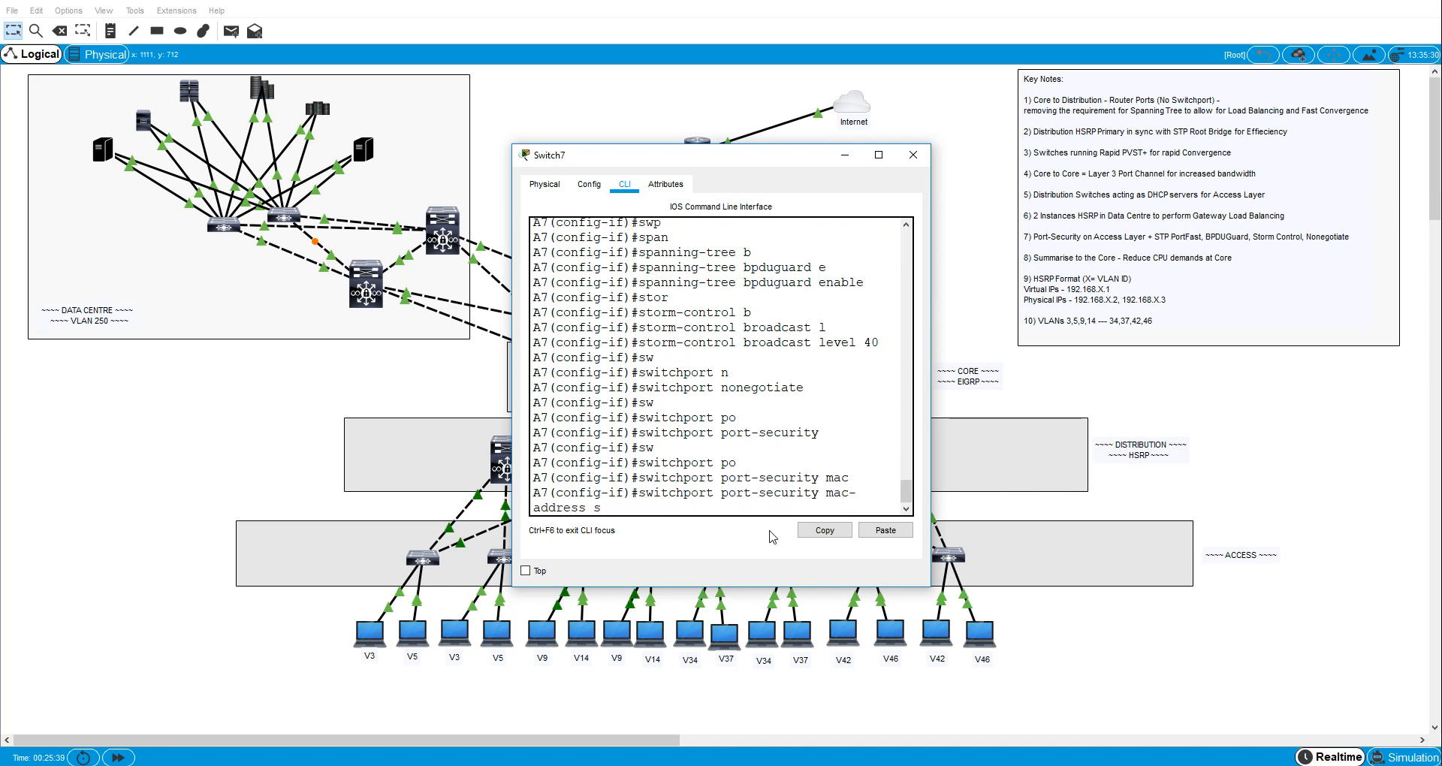
- Set the port-security violation mode to protect on A7's interface fa0/3
key(Tab)
key(Return)
text(sw)
key(Tab)
text(i)
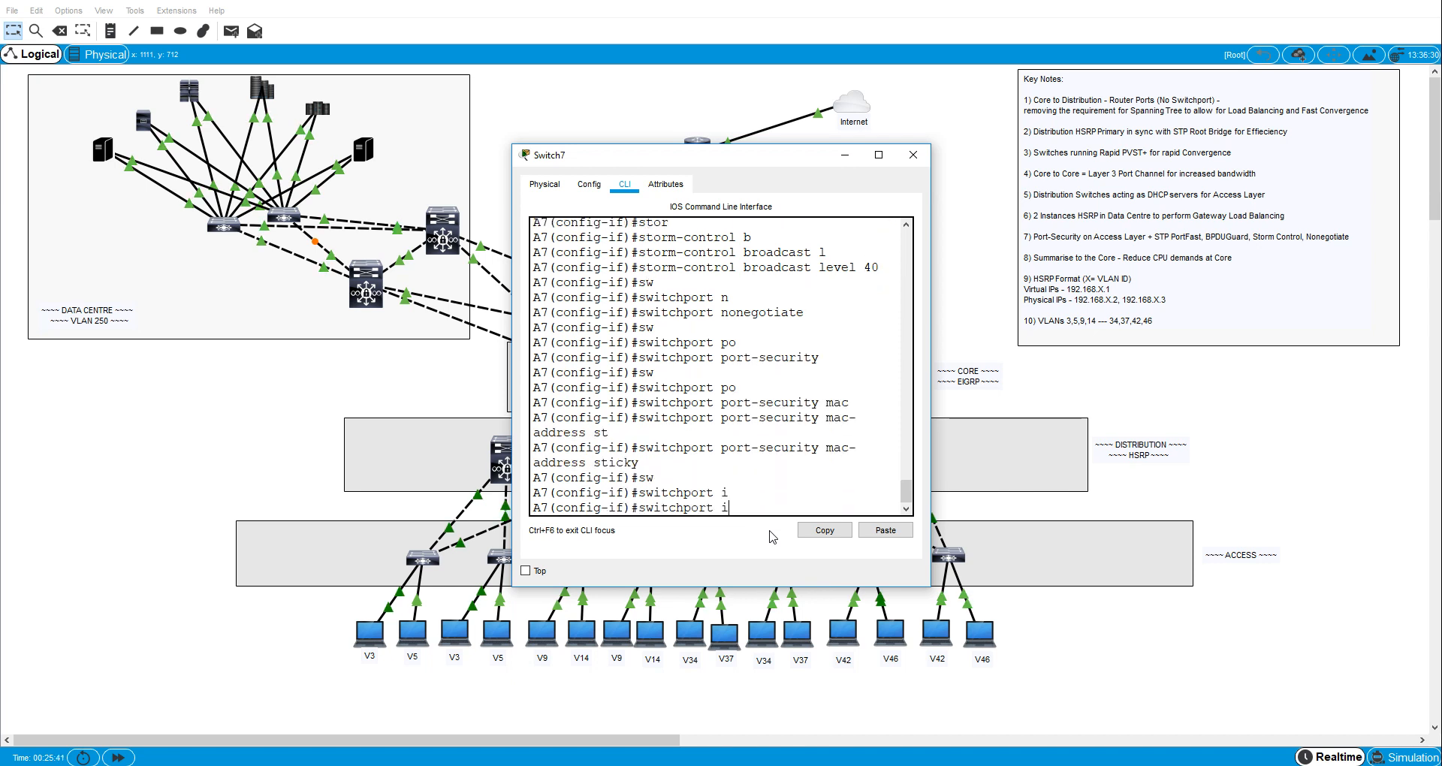
key(Tab)
key(BackSpace)
text(po)
key(Tab)
text(v)
key(Tab)
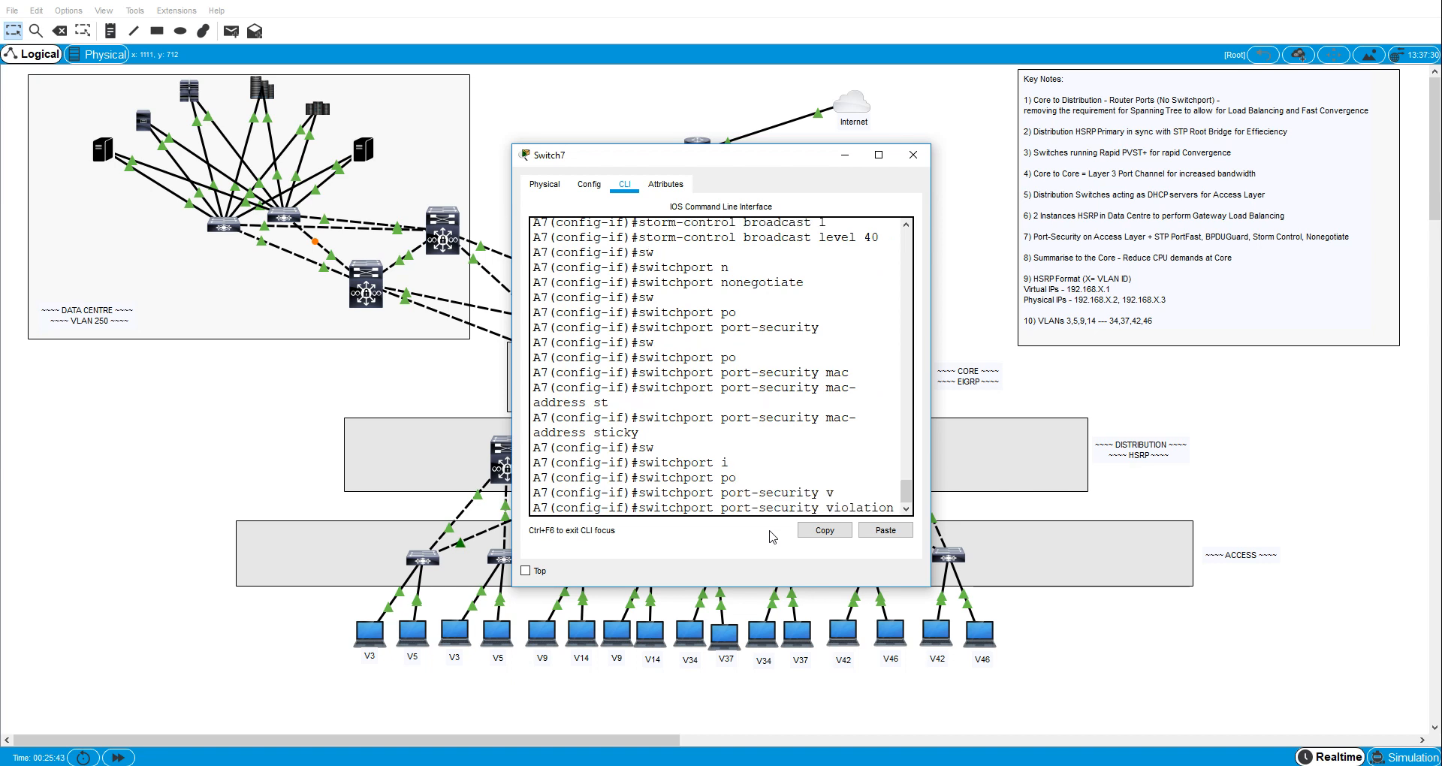
text(pr)
key(Tab)
key(Return)
- Add the description "to VLAN46 host" to A7's interface fa0/3
text(e)
key(BackSpace)
text(d)
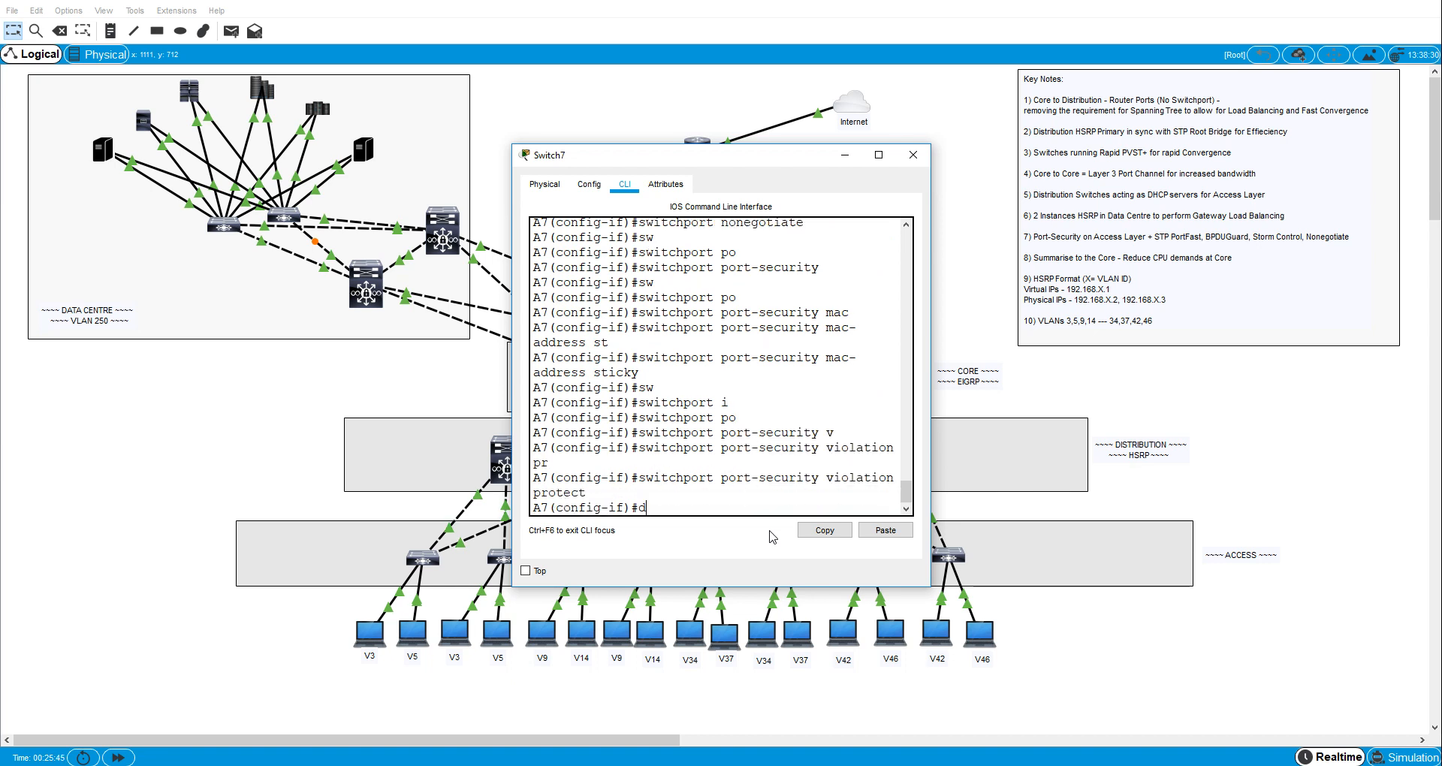
text(ess)
key(BackSpace)
key(Tab)
text(tp ho)
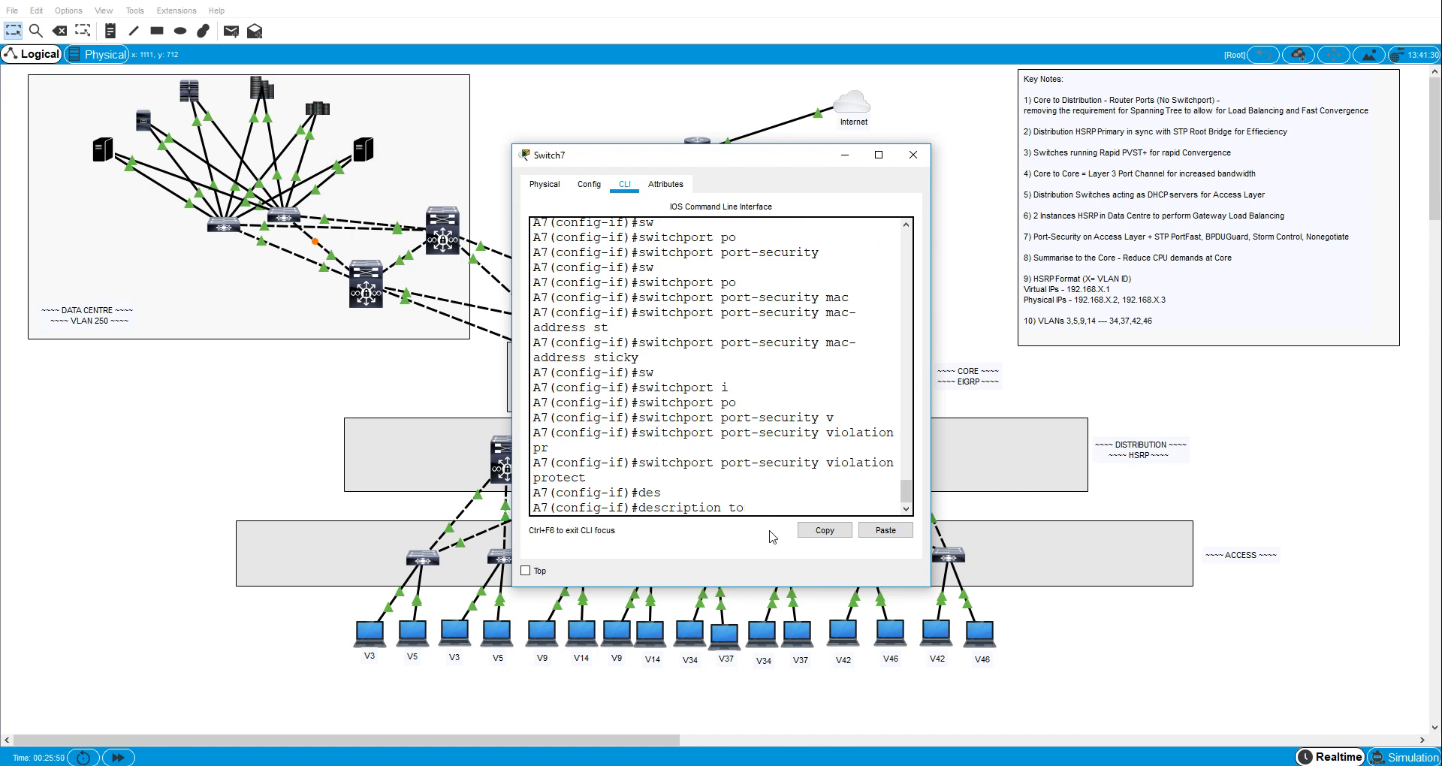
text(N46hos)
text(6 host)
key(Return)
- Leave configuration mode and review the fa0/3 and fa0/6 settings in A7's running configuration, then close the switch window
key(ctrl+z)
text(sh run)
key(Return)
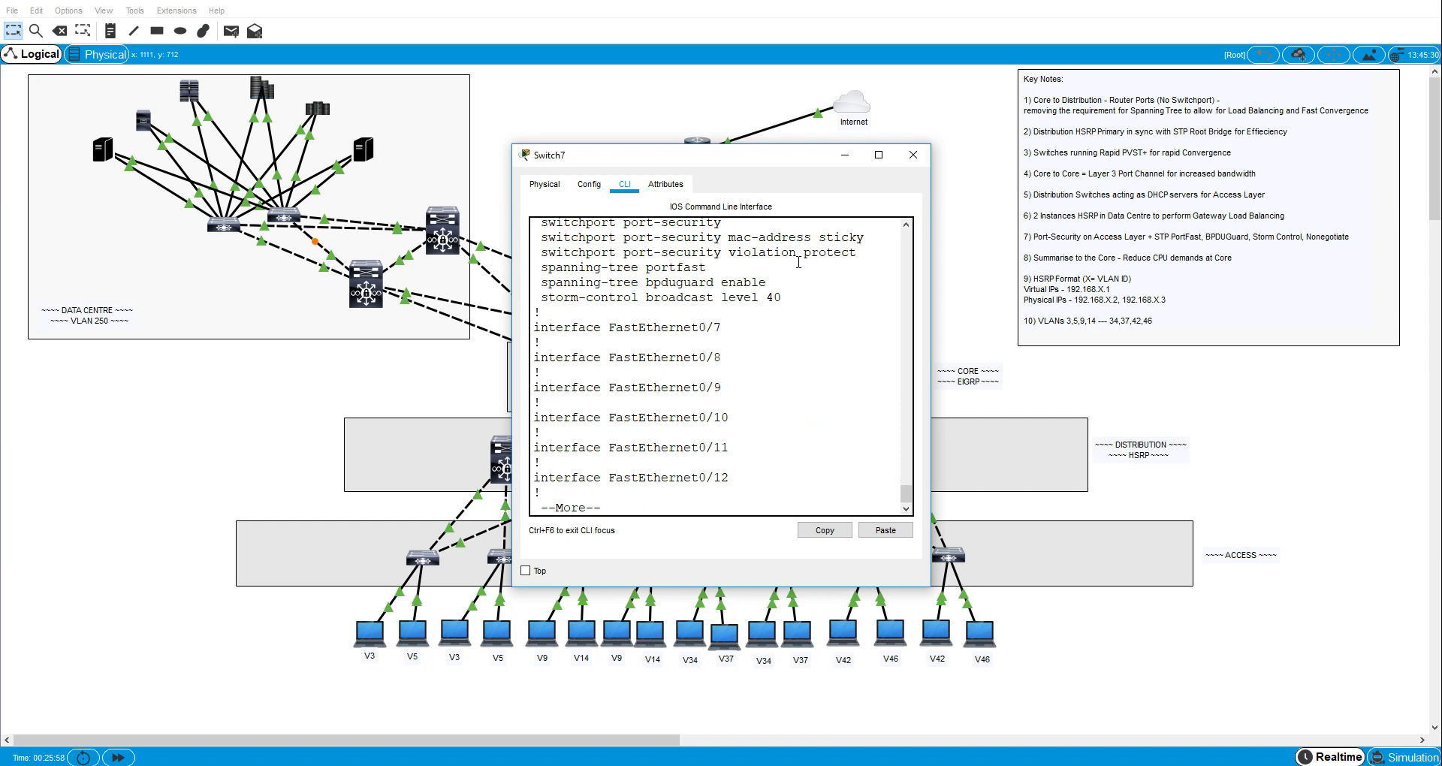
click(878, 155)
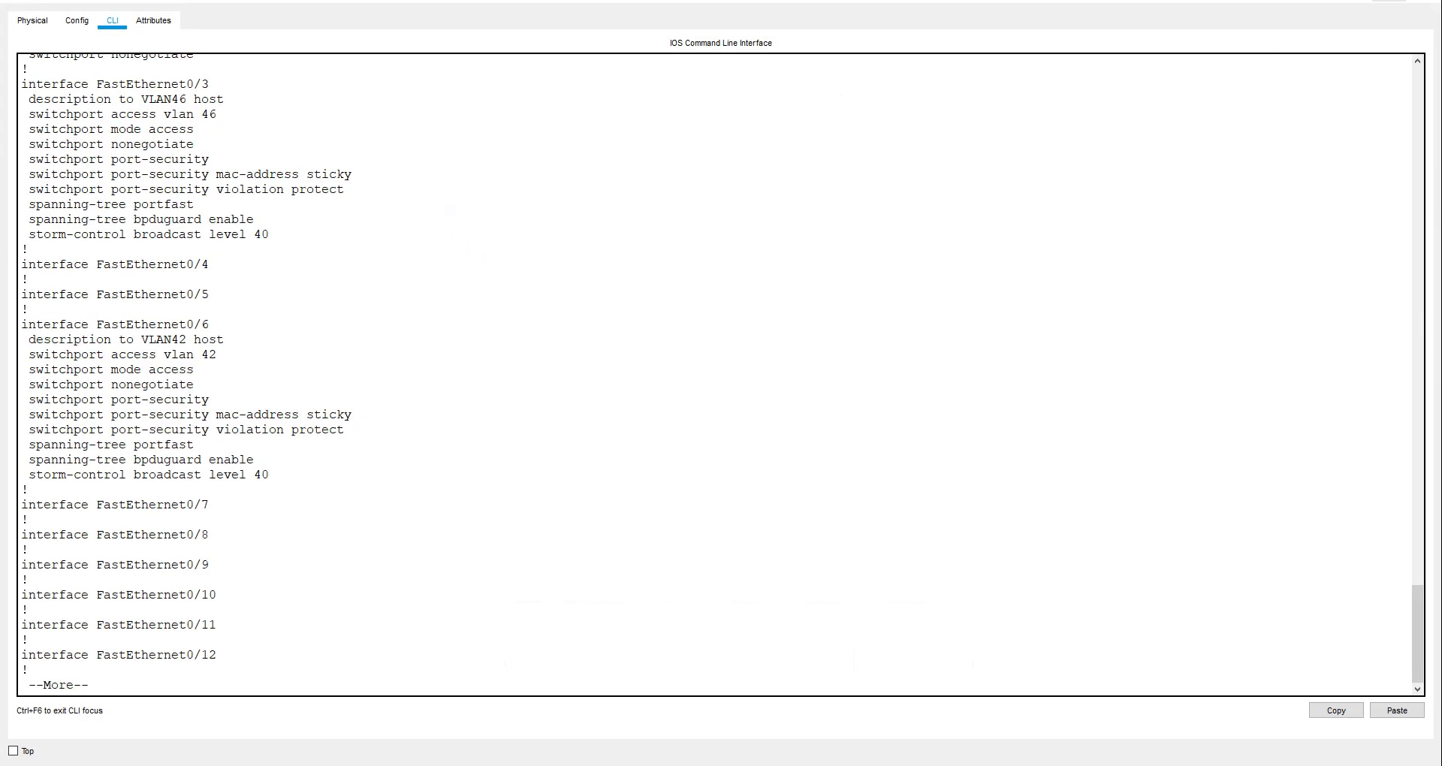
click(1412, 2)
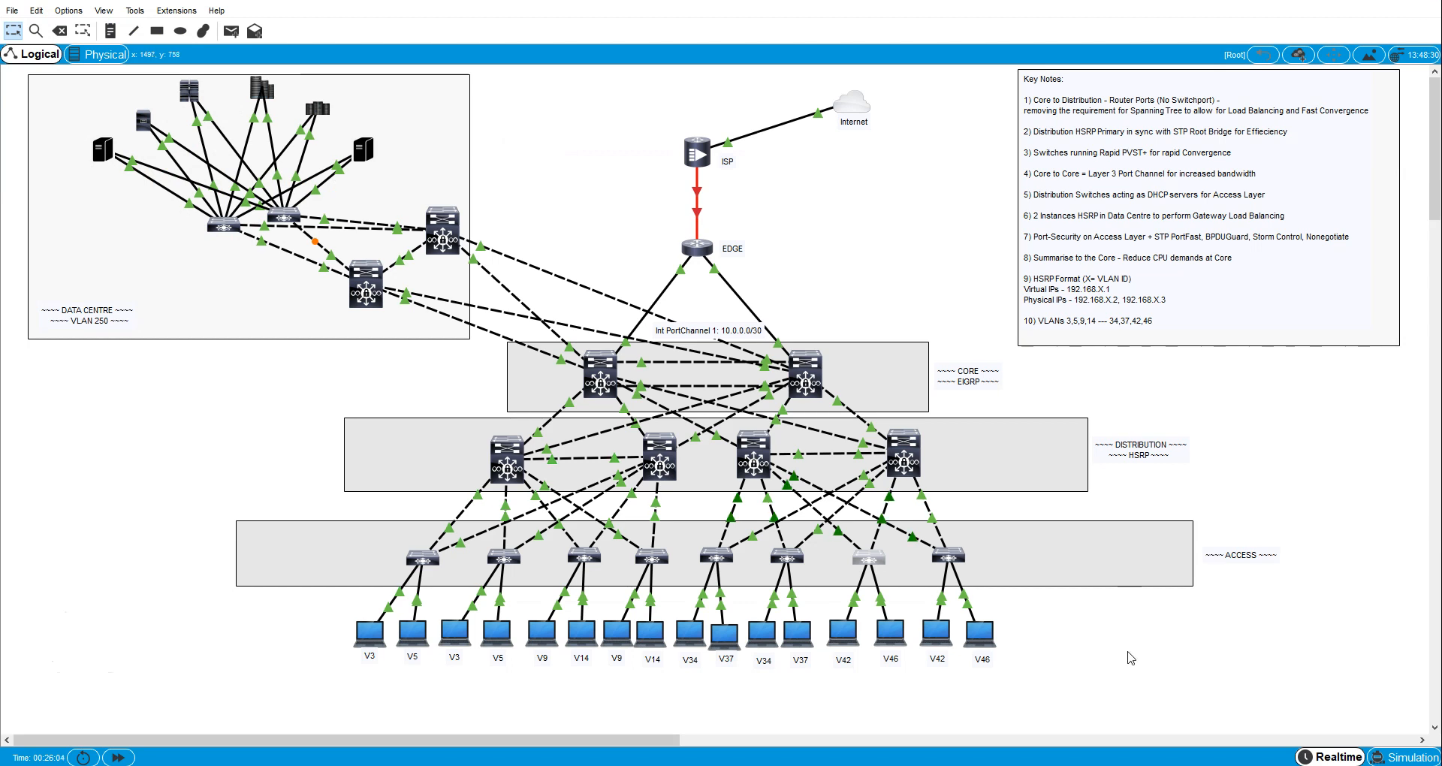
- Open the CLI of access switch A8 and enter interface configuration mode for fa0/6
click(948, 556)
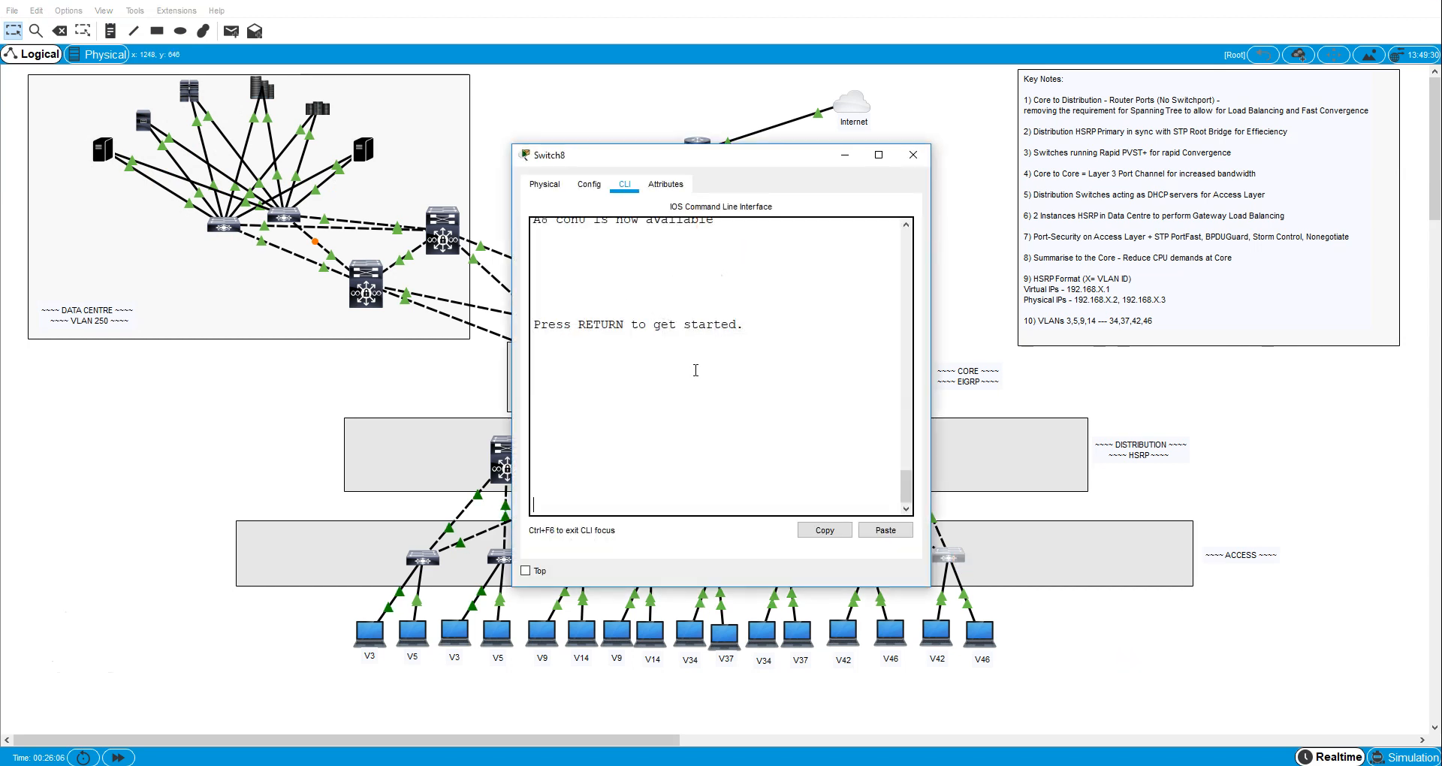
click(632, 444)
key(Return)
text(en)
key(Return)
text(conf t)
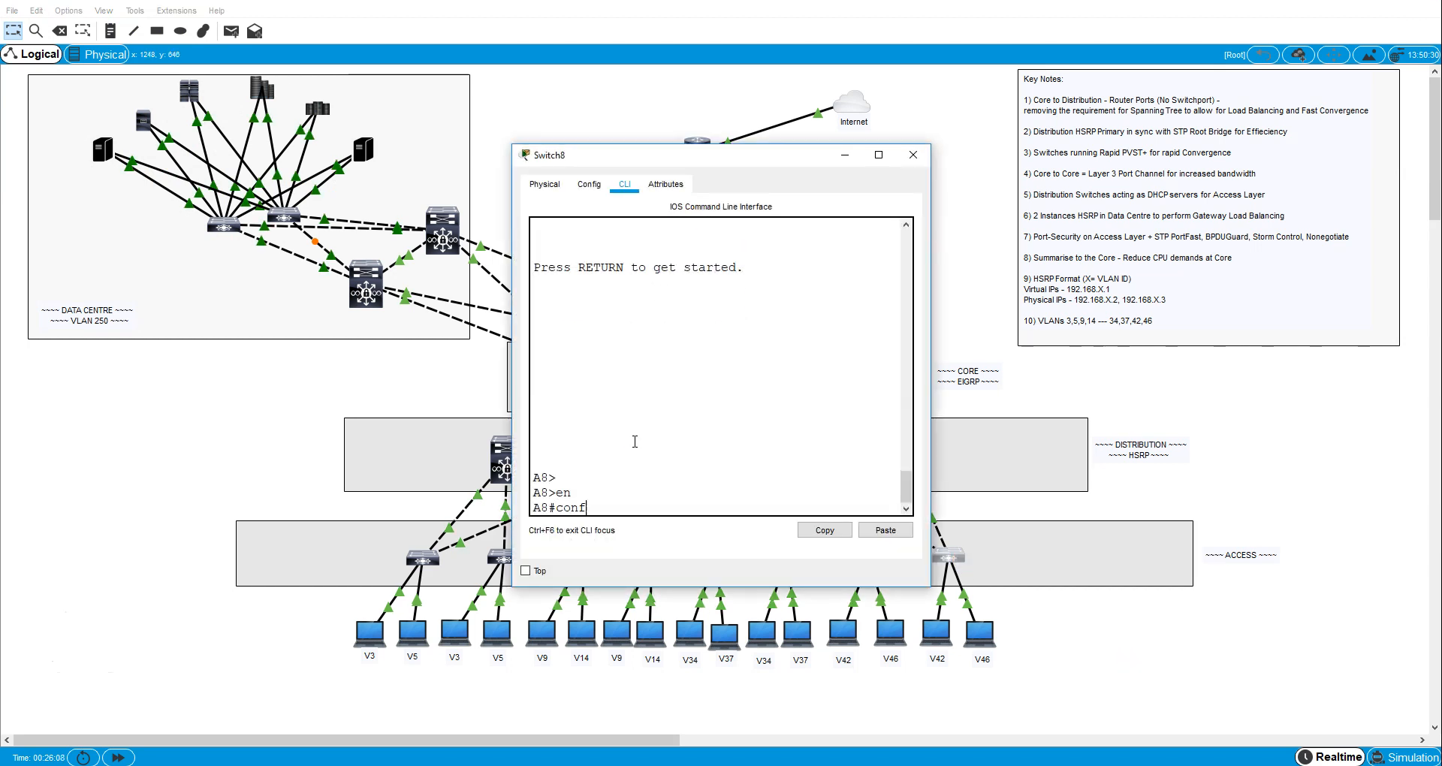
key(Return)
text(int fa0)
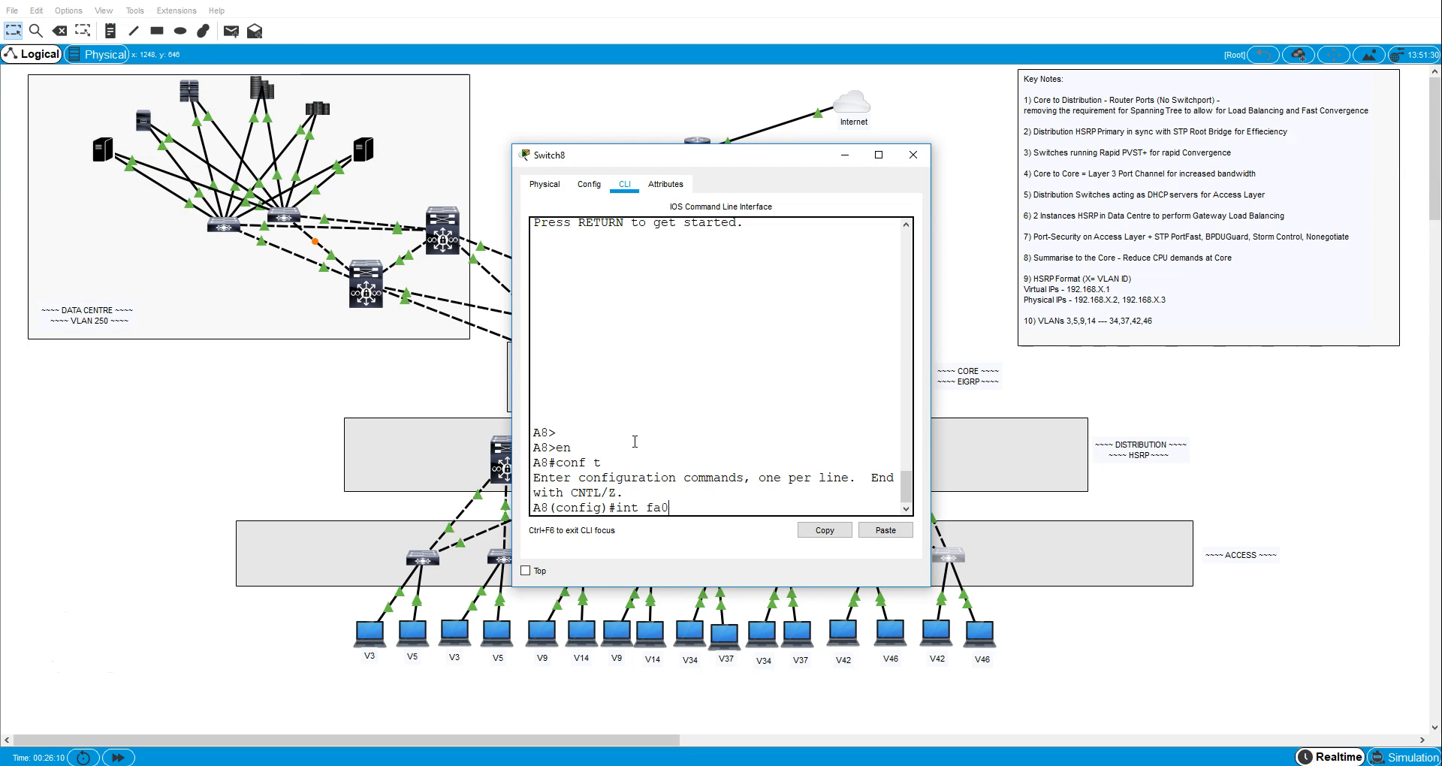
key(Return)
- Set A8's interface fa0/6 to switchport access mode
text(sw)
key(Tab)
text(m)
key(Tab)
text(c)
key(Tab)
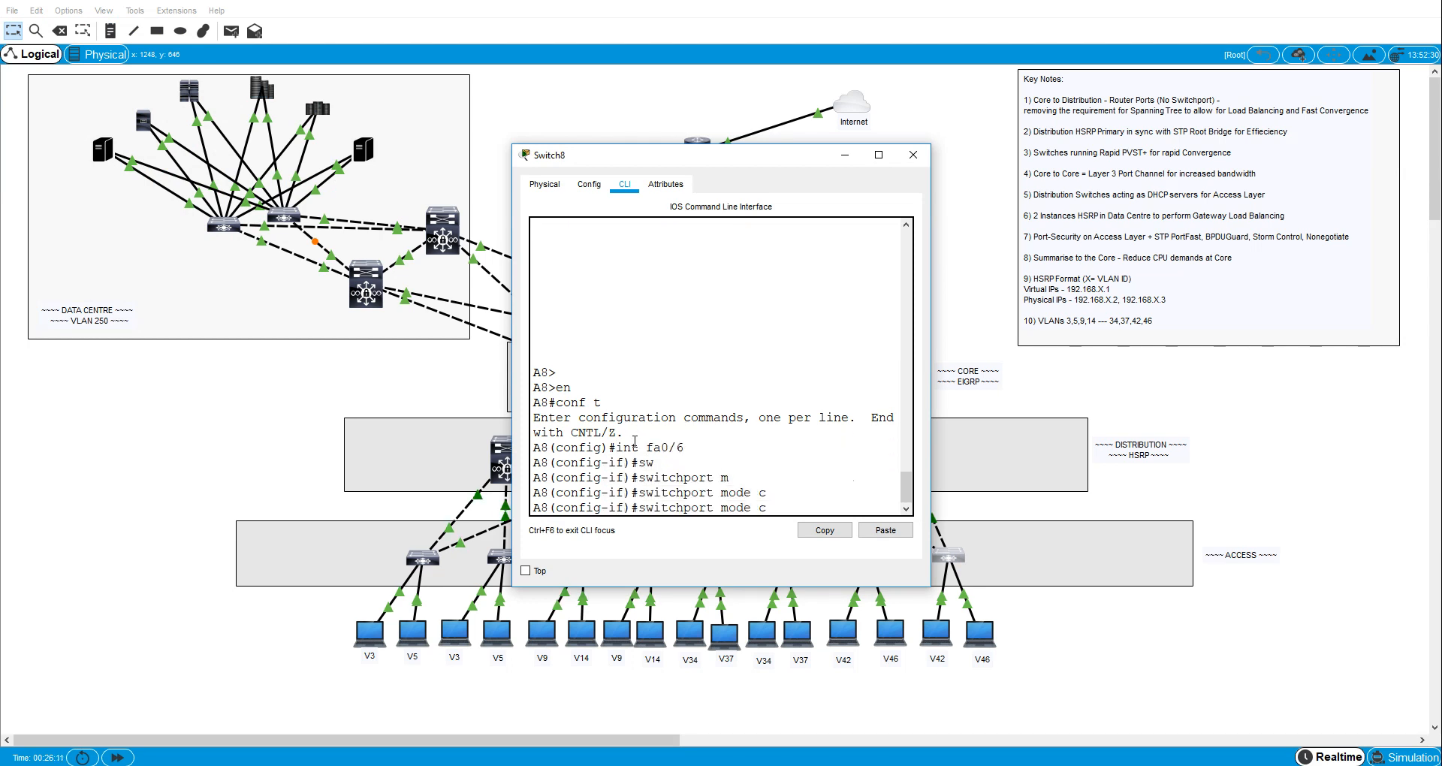
text(ac)
- Assign A8's interface fa0/6 to access VLAN 42
key(Tab)
key(Return)
text(sw)
key(Tab)
text(ac)
key(Tab)
text(vl)
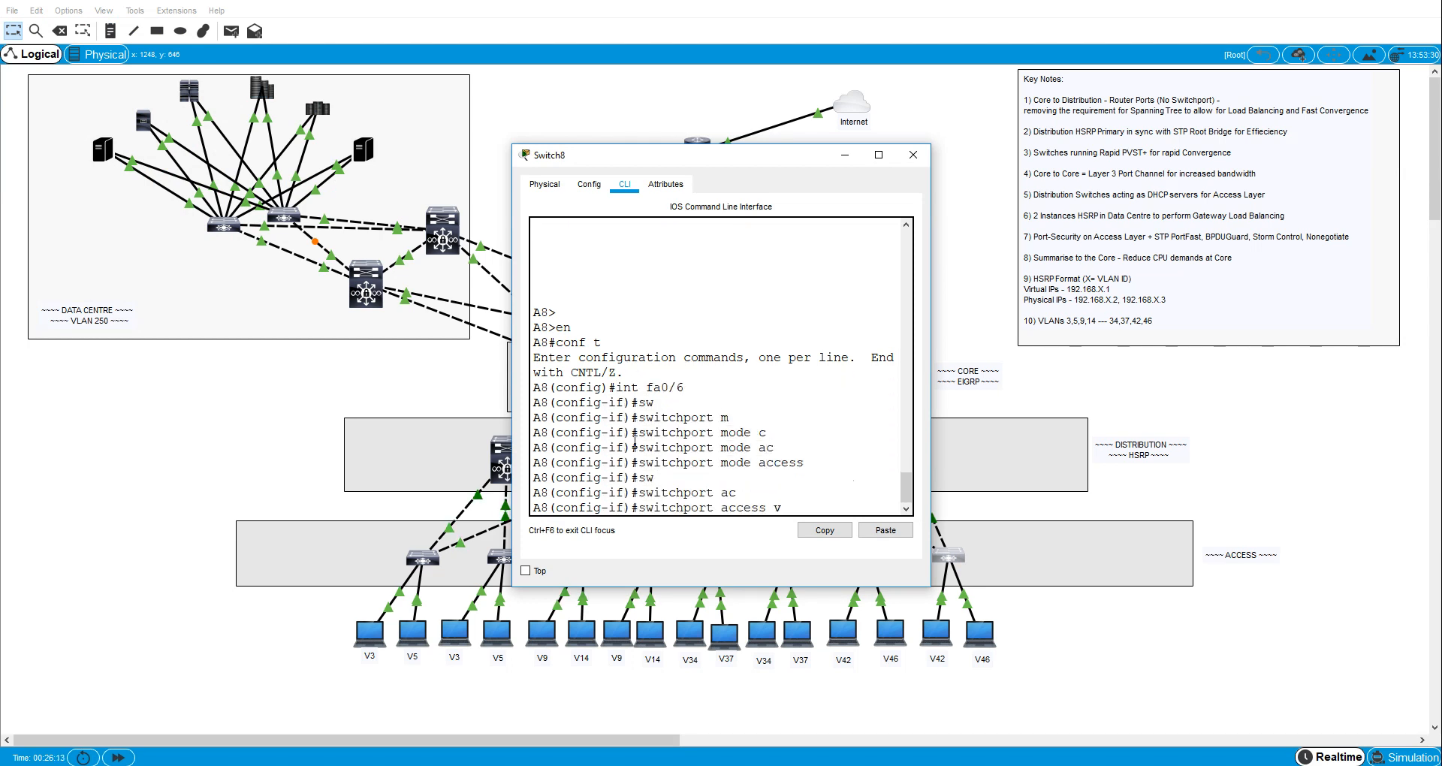
key(Tab)
text(42)
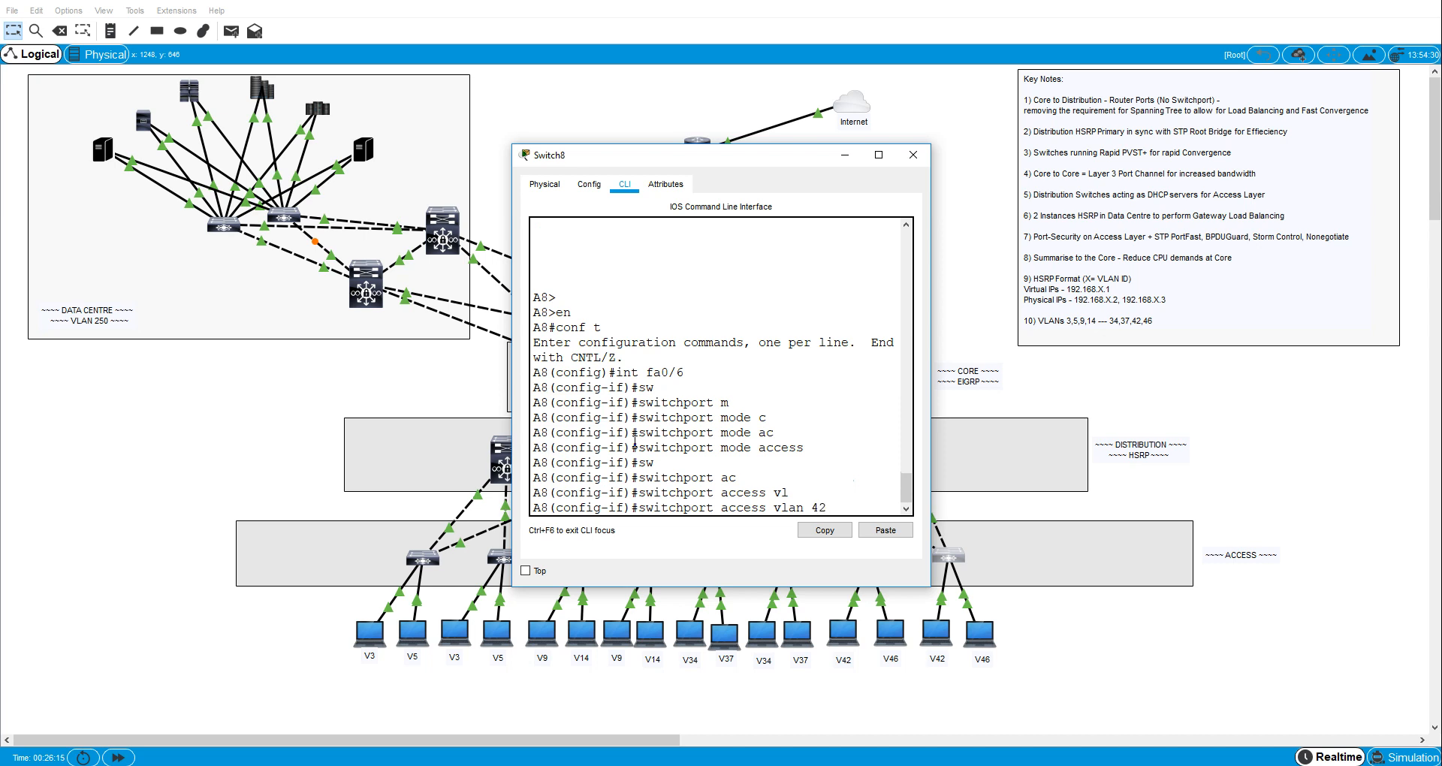
key(Return)
- Enable spanning-tree PortFast on A8's interface fa0/6
text(span)
key(Tab)
text(p)
key(Tab)
key(Return)
- Enable spanning-tree BPDU guard on A8's interface fa0/6
text(sw)
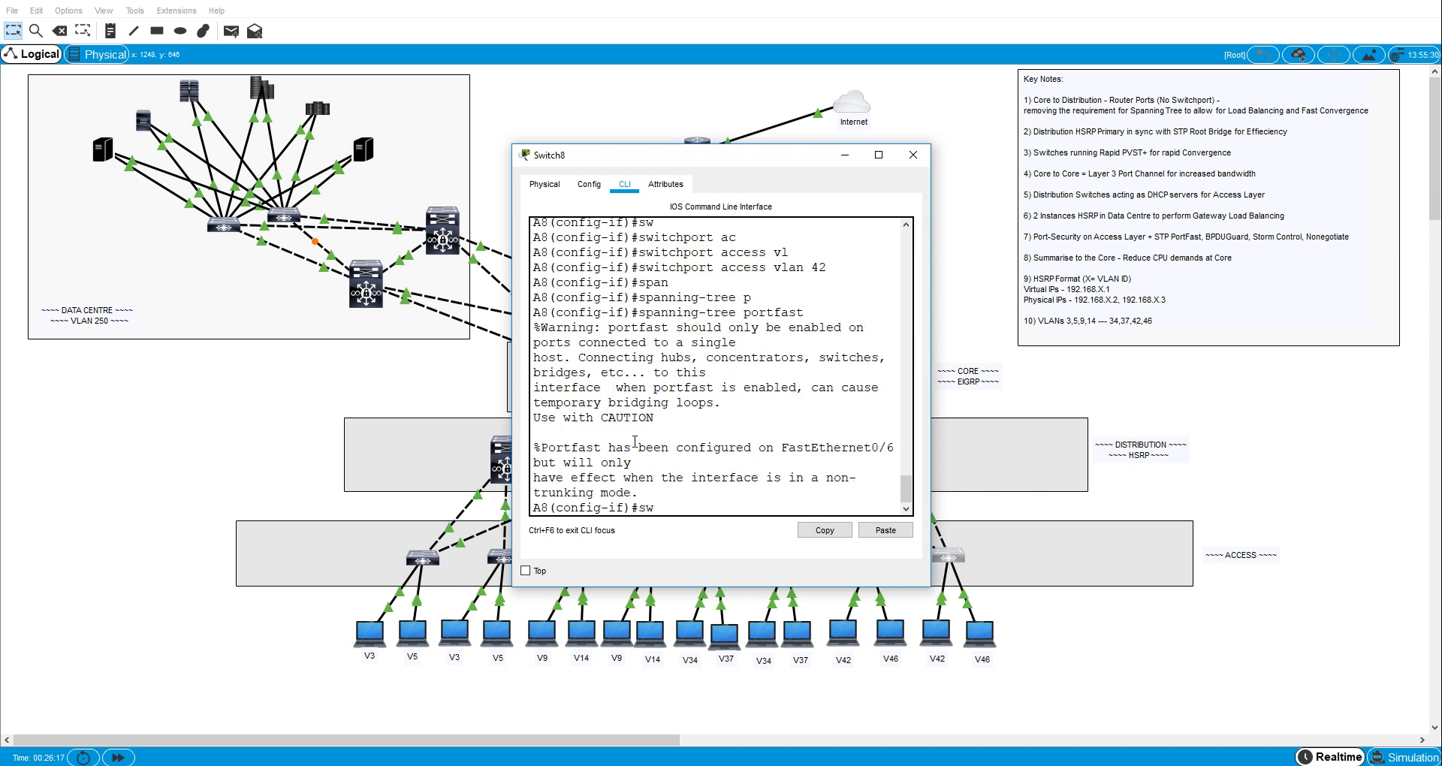
text(pa)
key(BackSpace)
key(BackSpace)
text([a)
key(BackSpace)
text(pa)
key(Tab)
text(n)
key(Tab)
key(BackSpace)
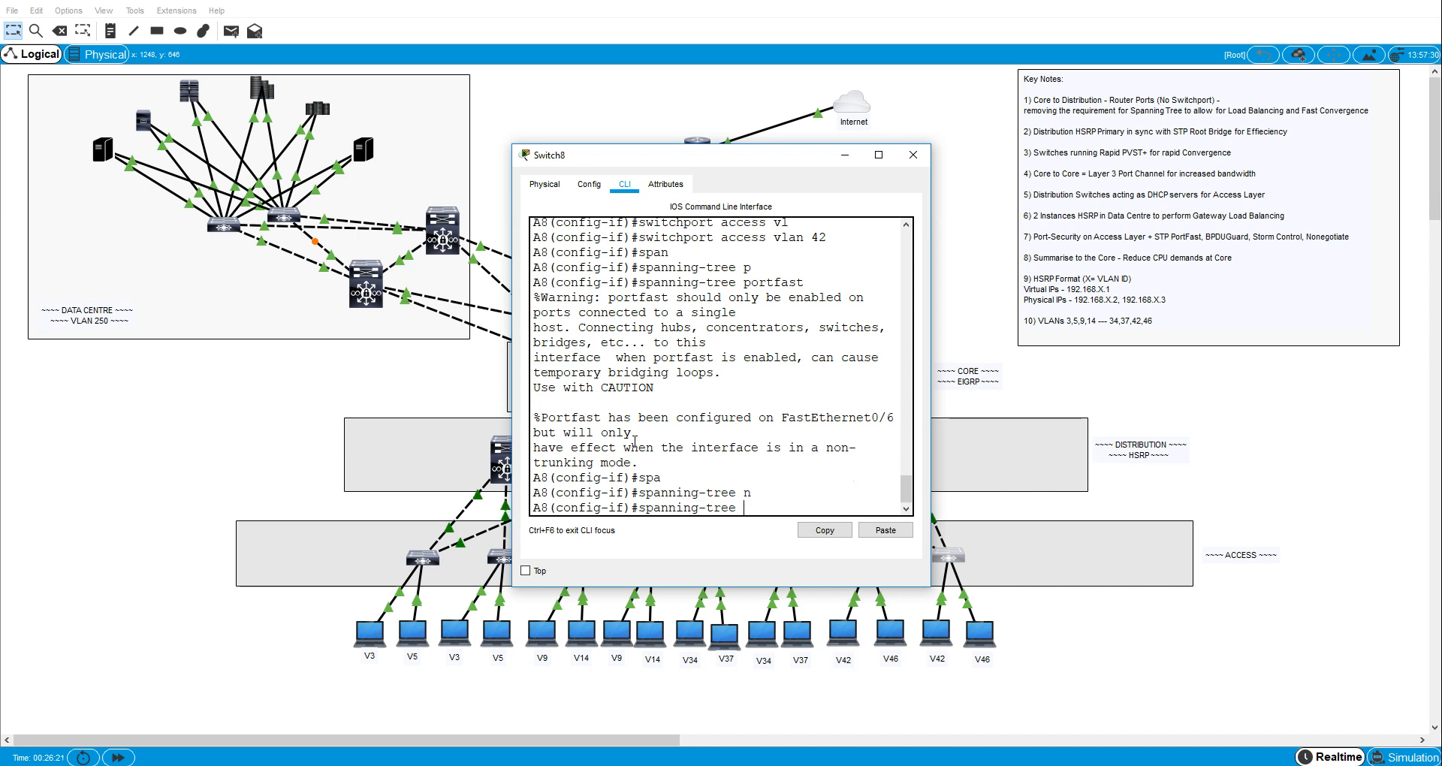
text(b)
key(Tab)
text(e)
key(Tab)
key(Return)
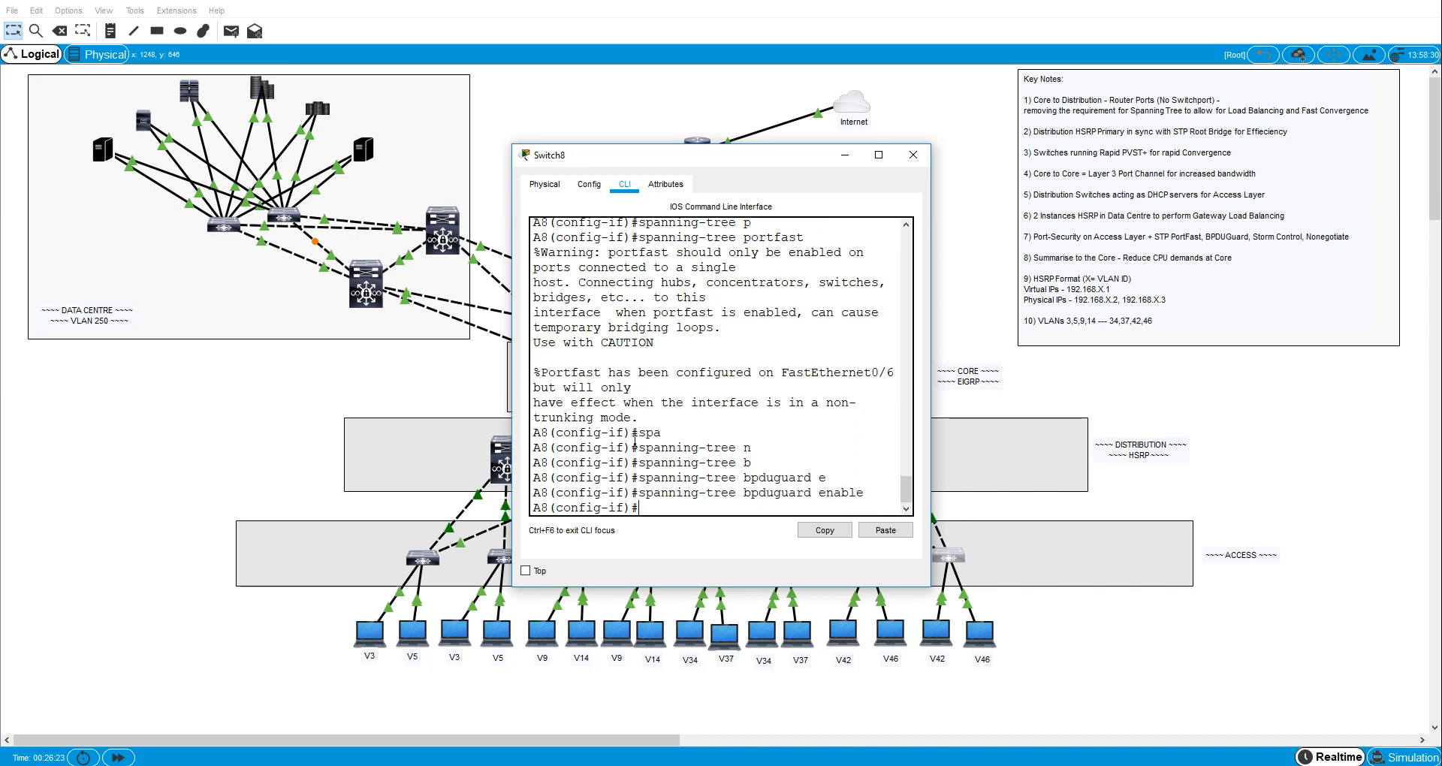
- Set the broadcast storm-control level to 40 on A8's interface fa0/6
text(stor)
key(Tab)
text(b)
key(Tab)
text(l)
key(Tab)
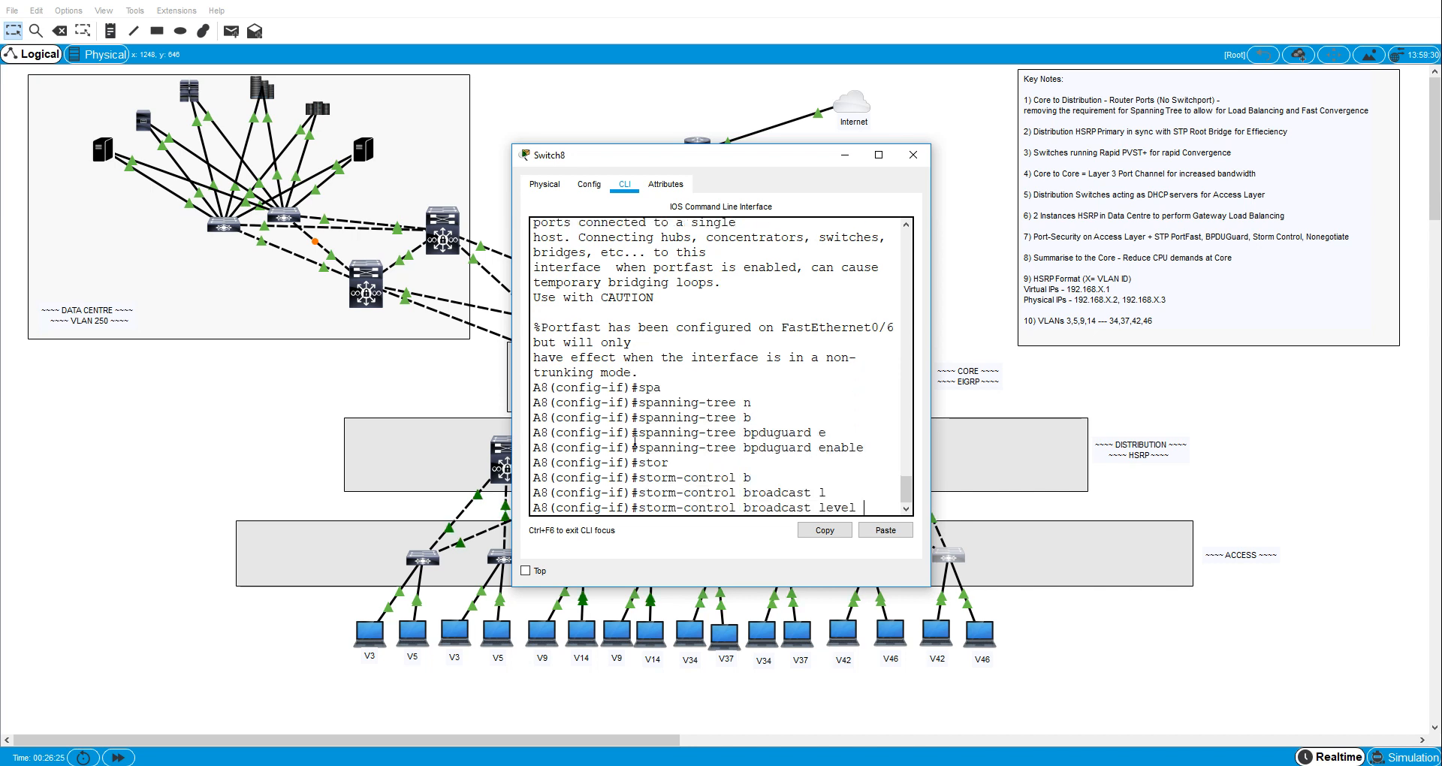
text(40)
key(Return)
- Disable trunk negotiation on A8's interface fa0/6 with switchport nonegotiate
text(sw)
key(Tab)
text(n)
key(Tab)
key(Return)
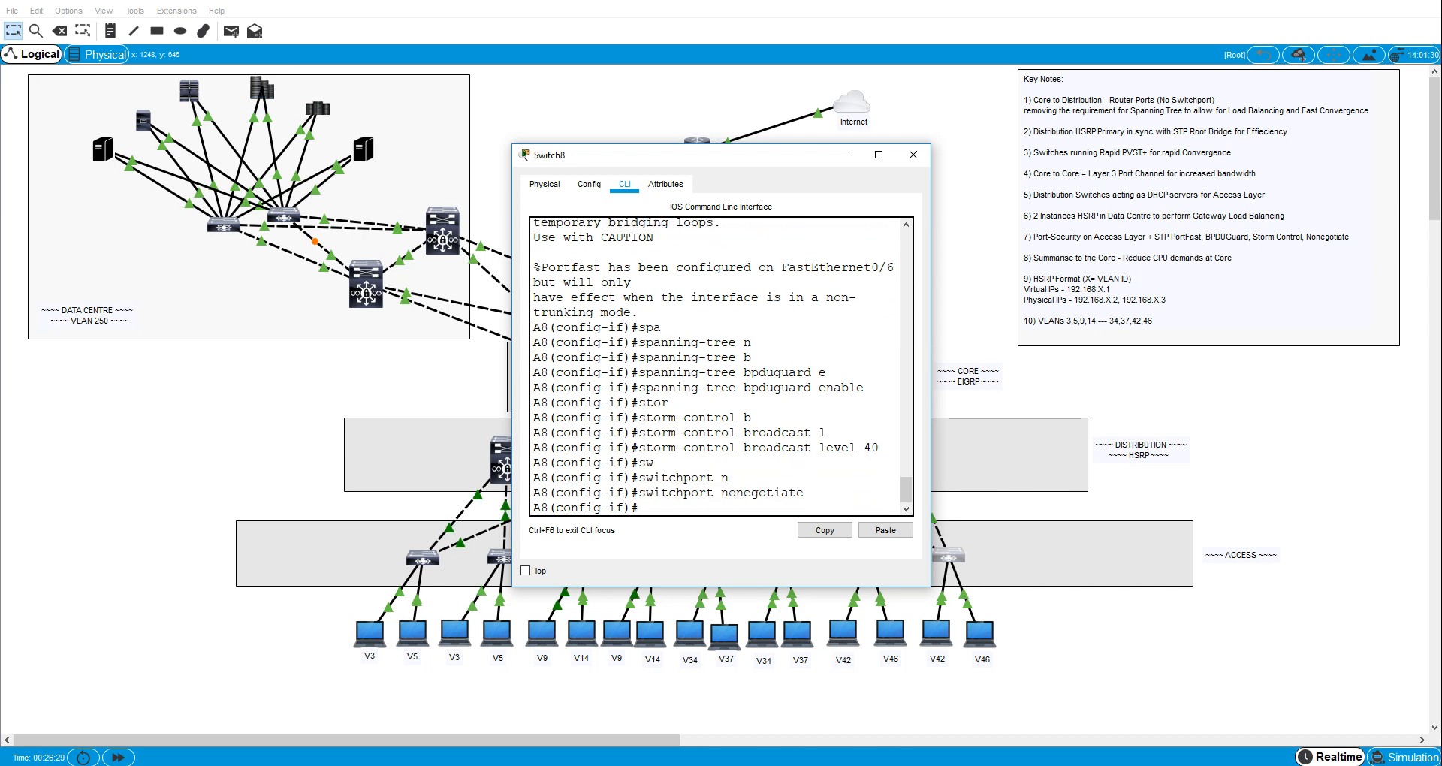
- Enable switchport port security on A8's interface fa0/6
text(swi)
key(Tab)
text(po)
key(Tab)
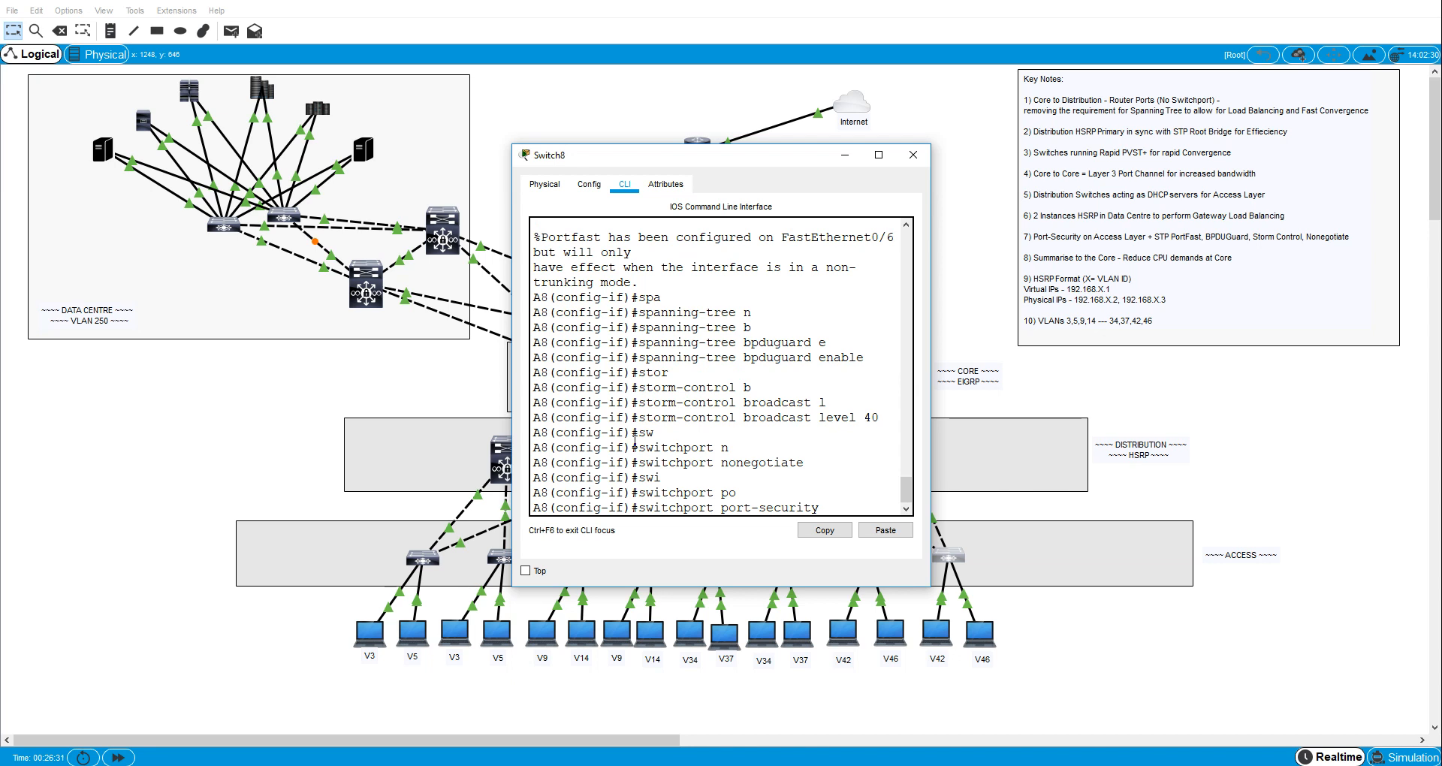
key(Return)
- Set port security on A8's interface fa0/6 to sticky MAC address learning
text(sw)
key(Tab)
key(p)
key(o)
key(Tab)
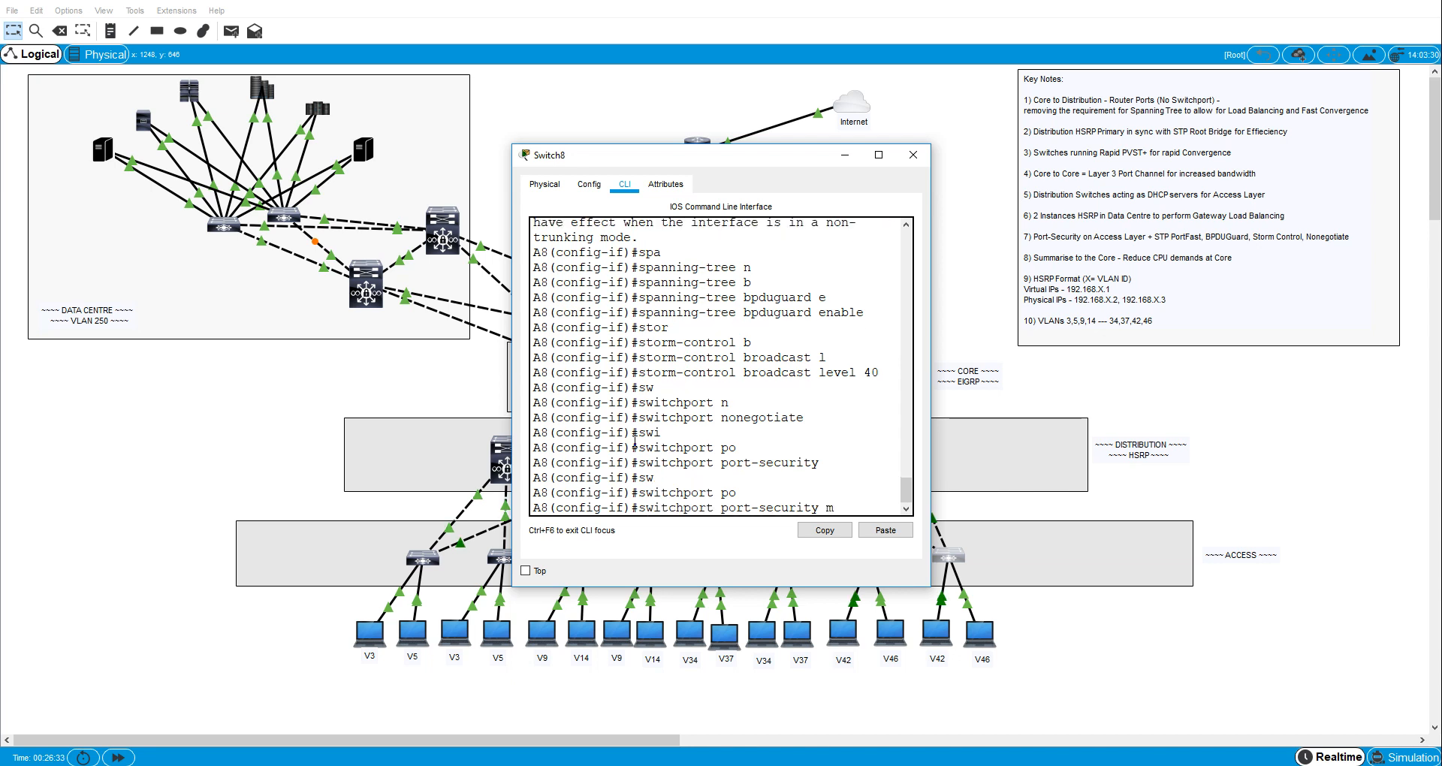
text(mac)
key(Tab)
text(swit)
key(Tab)
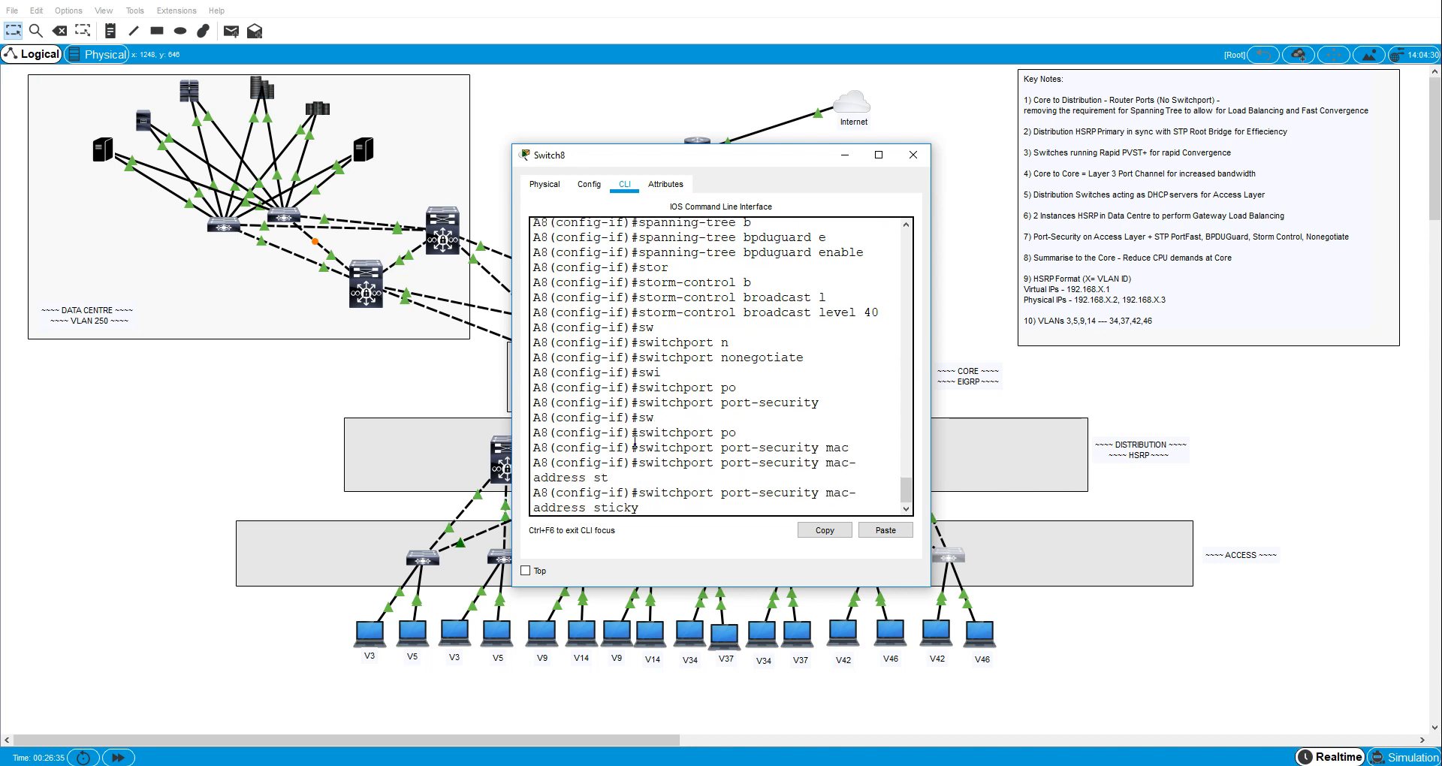
key(Return)
- Set the port-security violation mode to protect on A8's interface fa0/6
text(sw)
key(Tab)
text(po)
key(Tab)
text(v)
key(Tab)
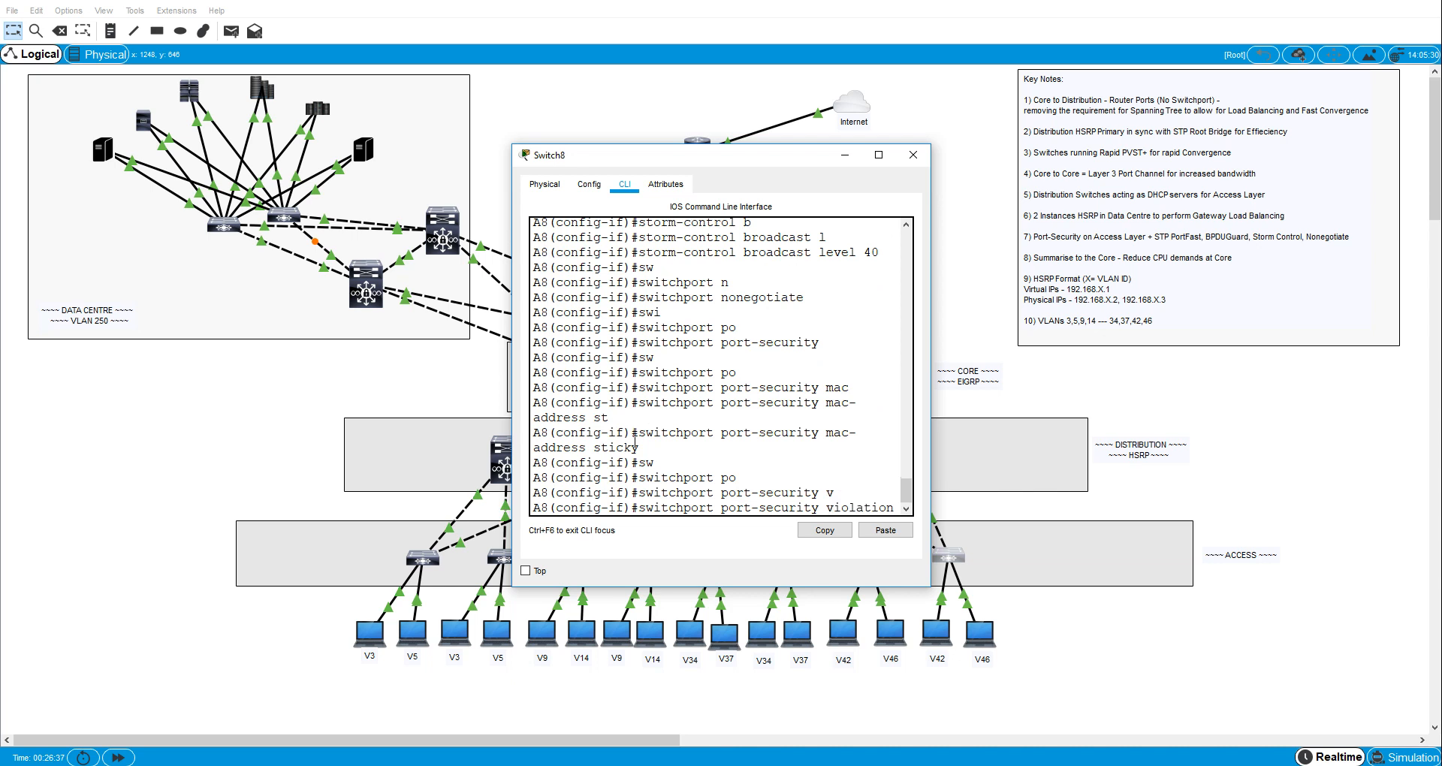
text(p)
key(Tab)
key(Return)
- Give A8's interface fa0/6 the description "to VLAN42 host"
text(d)
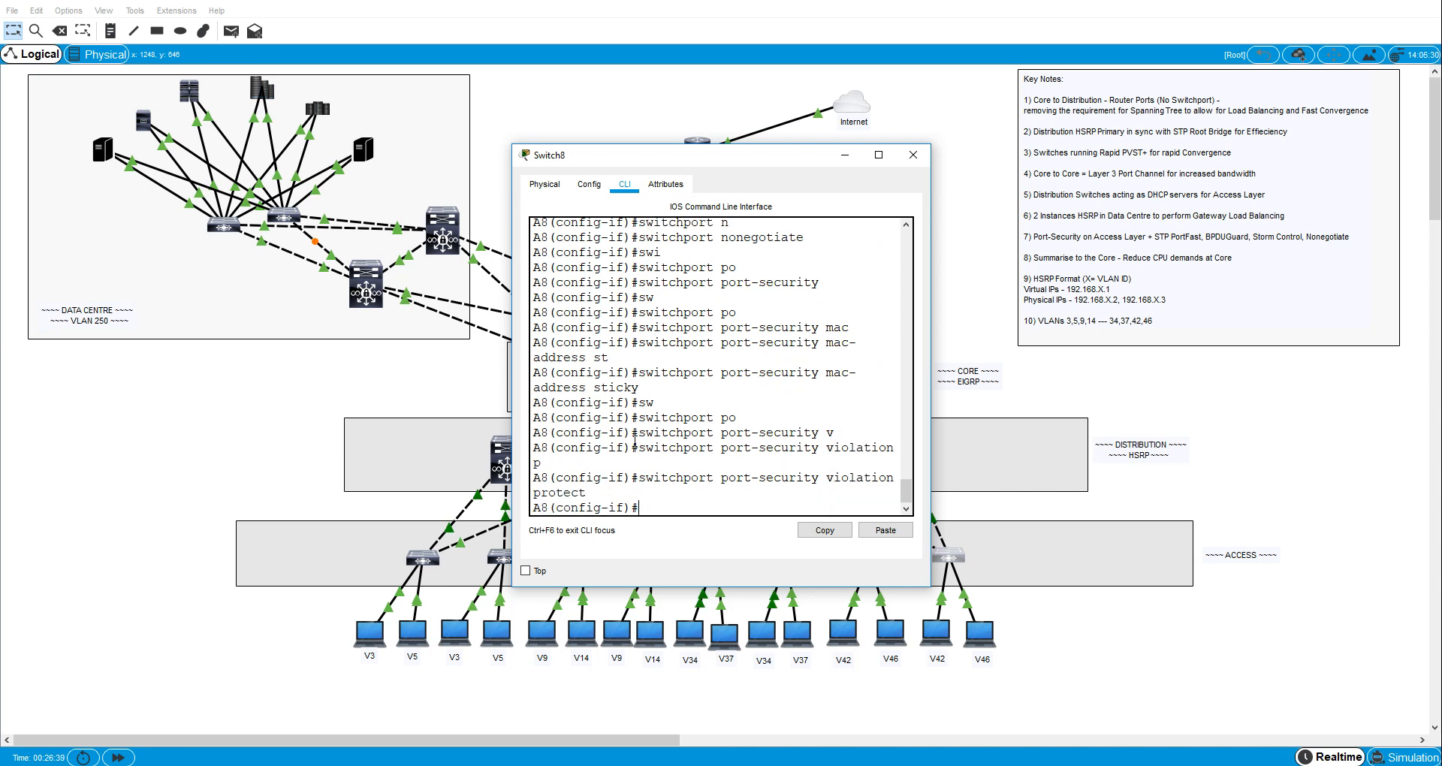
text(es)
key(Tab)
text(to VL)
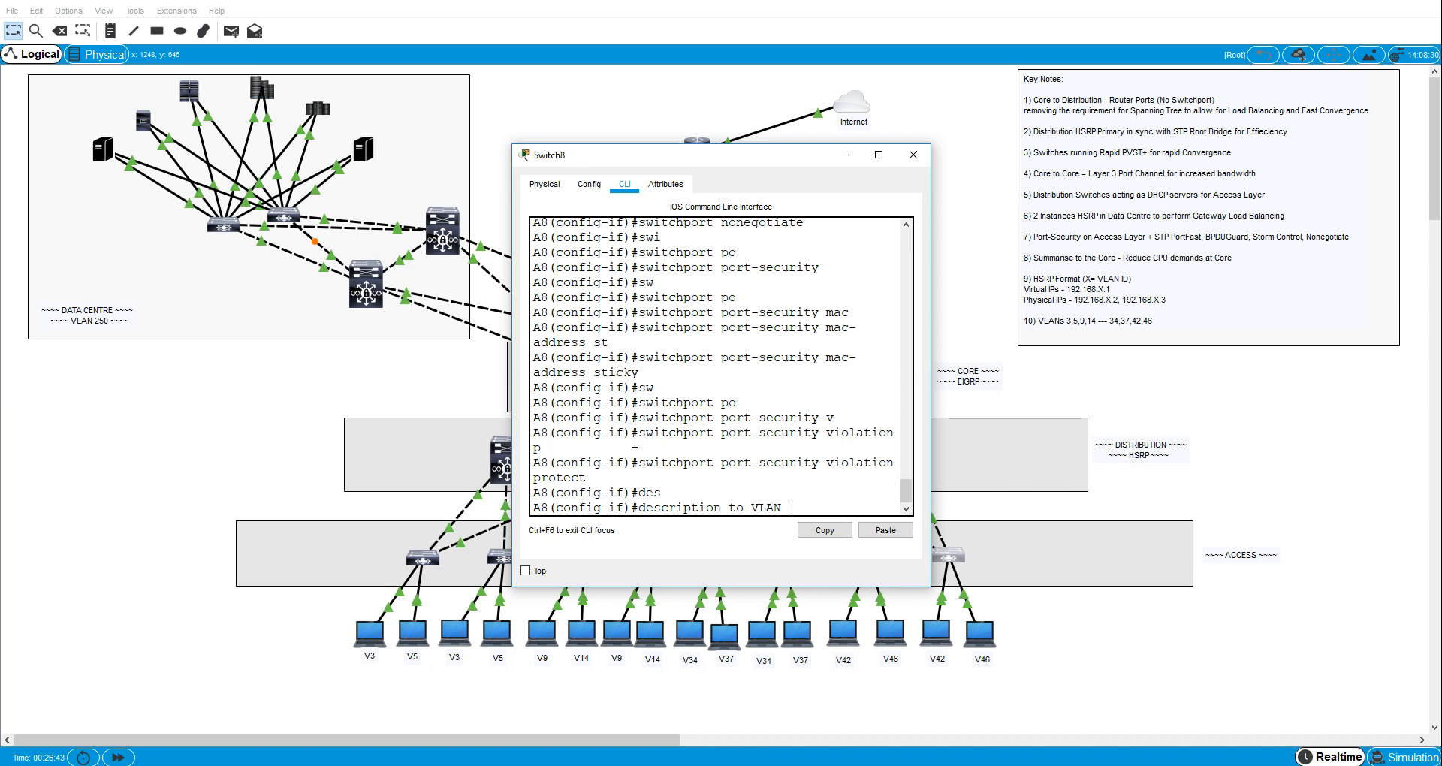
text(AN41)
key(BackSpace)
key(BackSpace)
text(2)
text(42)
text( host)
key(Return)
- Switch to A8's interface fa0/3 and set it to switchport access mode
text(ex)
key(Return)
text(int f)
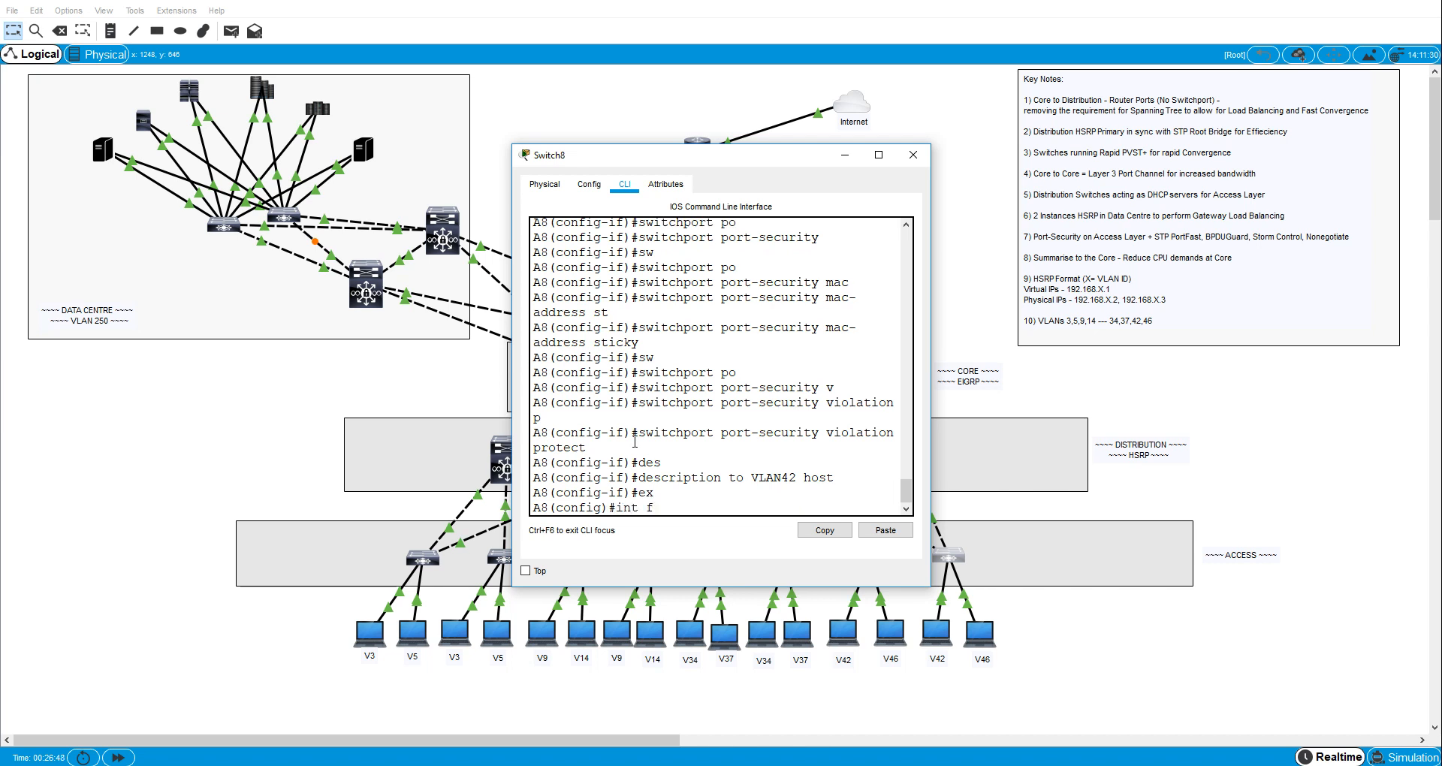
text(a0/3)
key(Return)
text(sw)
key(Tab)
text(m)
key(Tab)
text(ac)
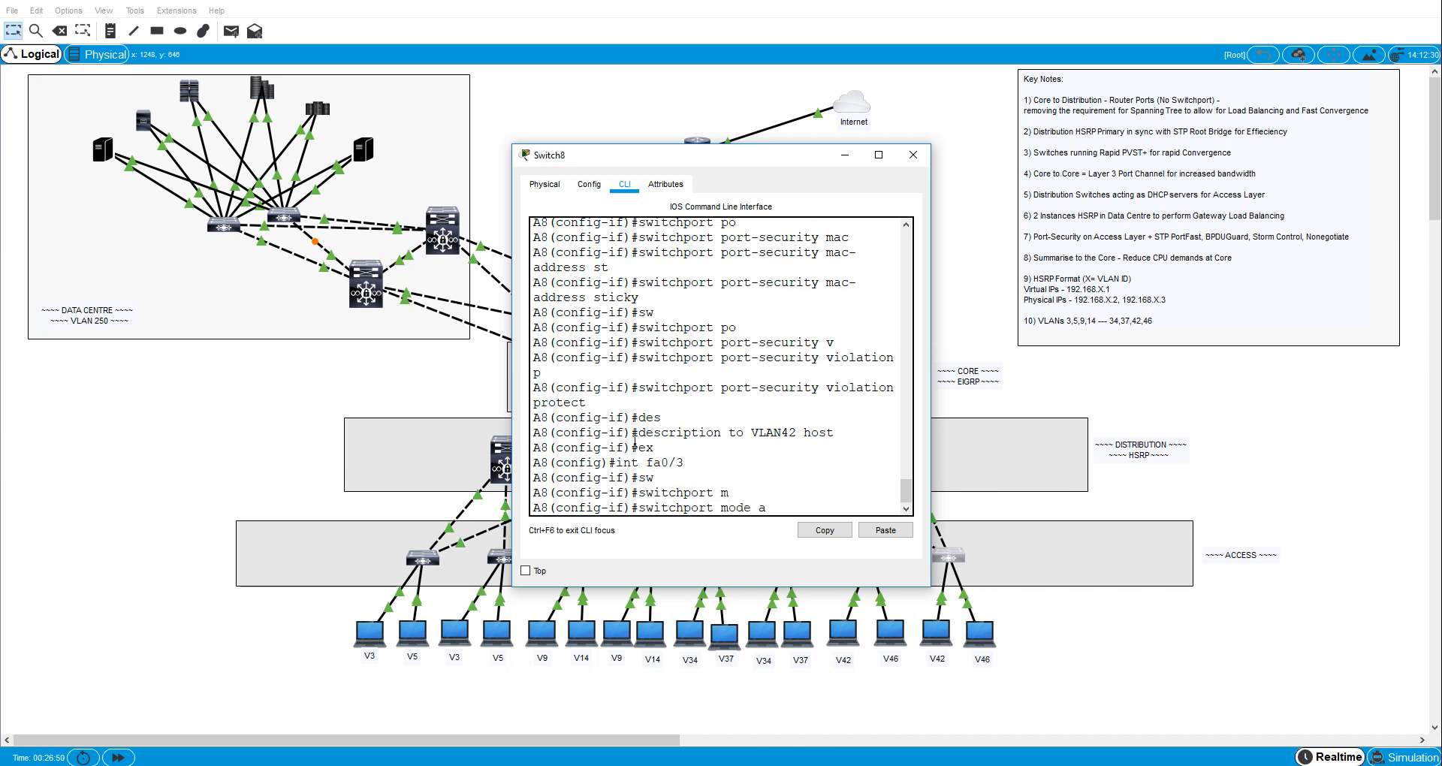
- Assign A8's interface fa0/3 to access VLAN 46
key(Tab)
key(Return)
text(sw)
key(Tab)
text(m)
key(Tab)
text(a)
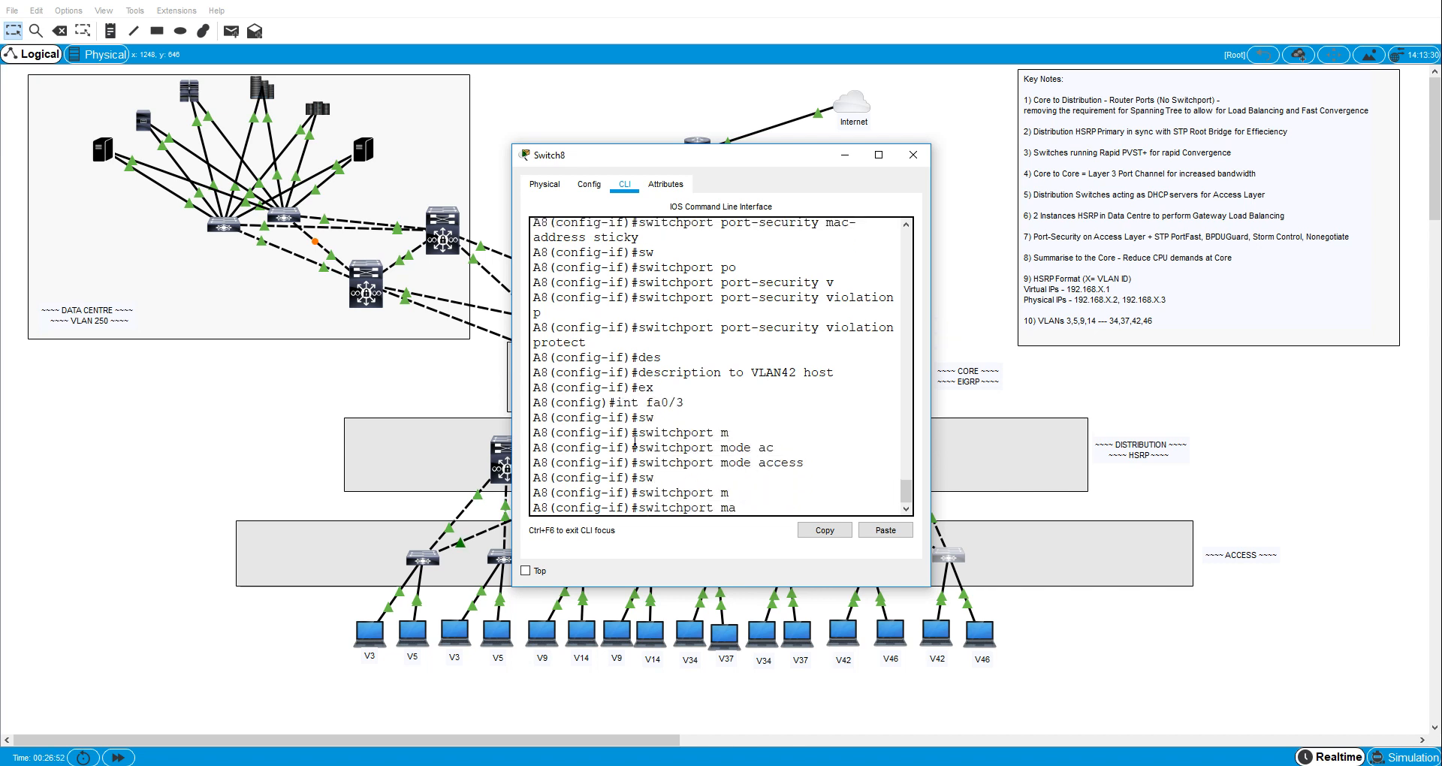
text(ac)
key(Tab)
text(vl)
key(Tab)
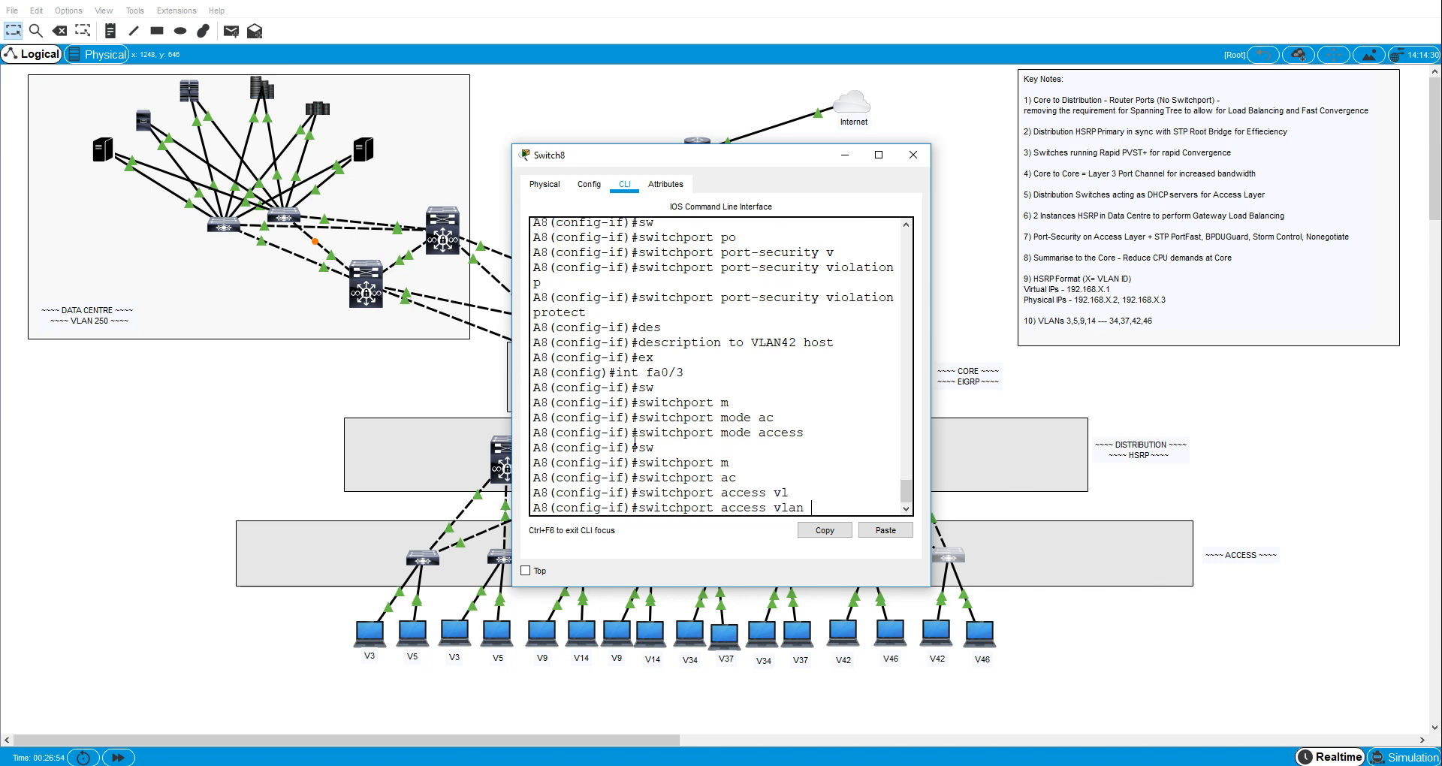
text(46)
key(Return)
text(sw)
key(Tab)
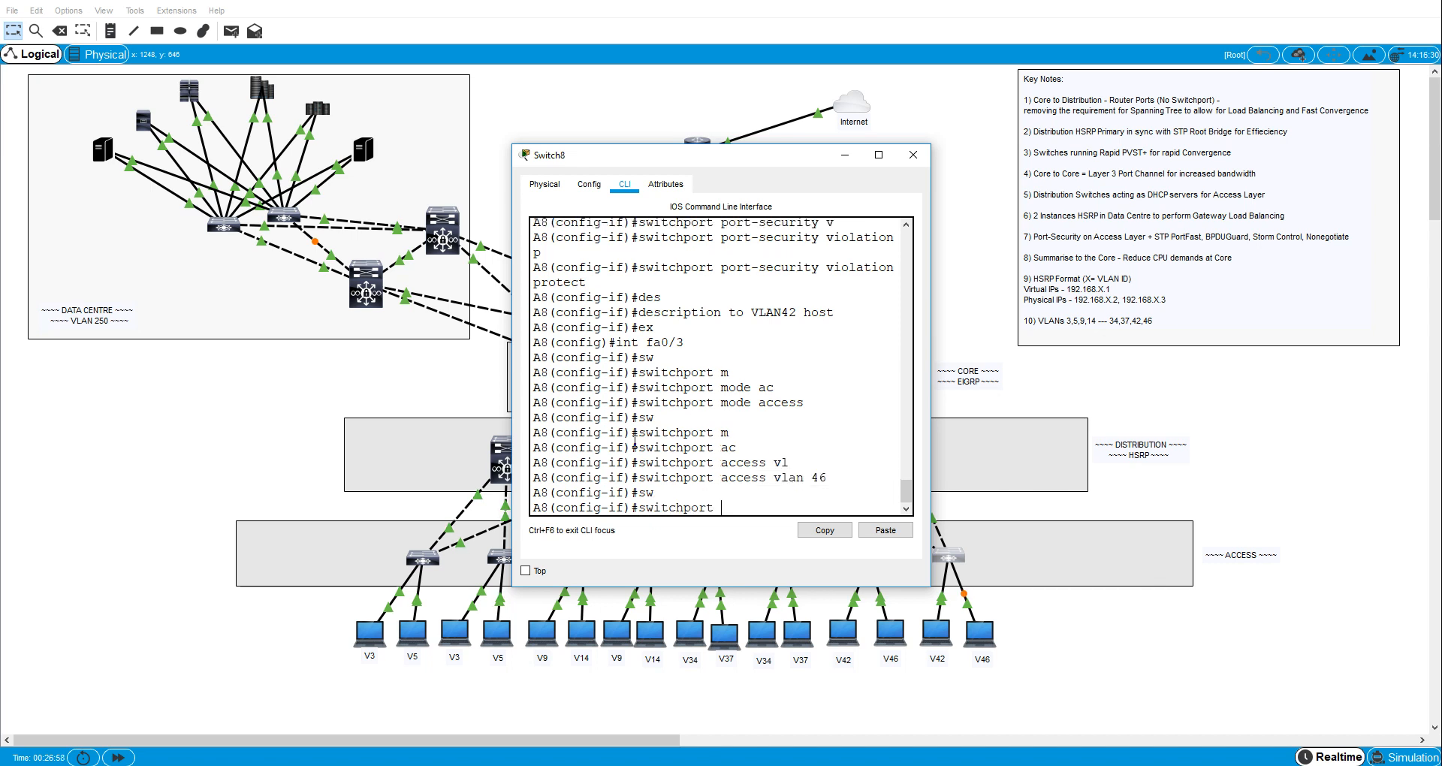
key(BackSpace)
key(BackSpace)
key(BackSpace)
key(BackSpace)
key(BackSpace)
key(BackSpace)
key(BackSpace)
key(BackSpace)
key(BackSpace)
key(BackSpace)
- Enable spanning-tree PortFast on A8's interface fa0/3
text(psn)
key(Tab)
key(BackSpace)
key(BackSpace)
text(a)
key(Tab)
text([)
key(Tab)
key(BackSpace)
text(po)
key(Tab)
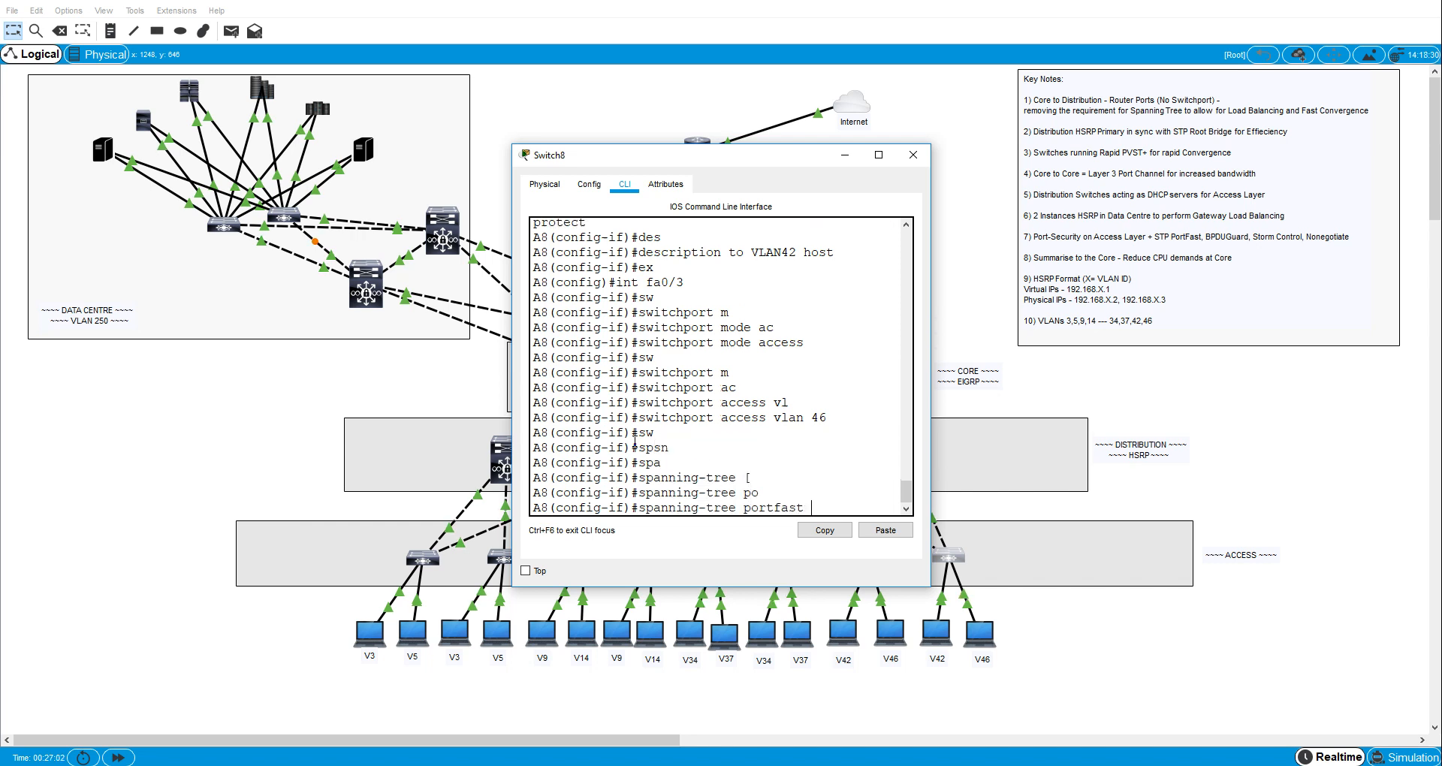
key(Return)
- Enable spanning-tree BPDU guard on A8's interface fa0/3
key(BackSpace)
text(p)
key(Tab)
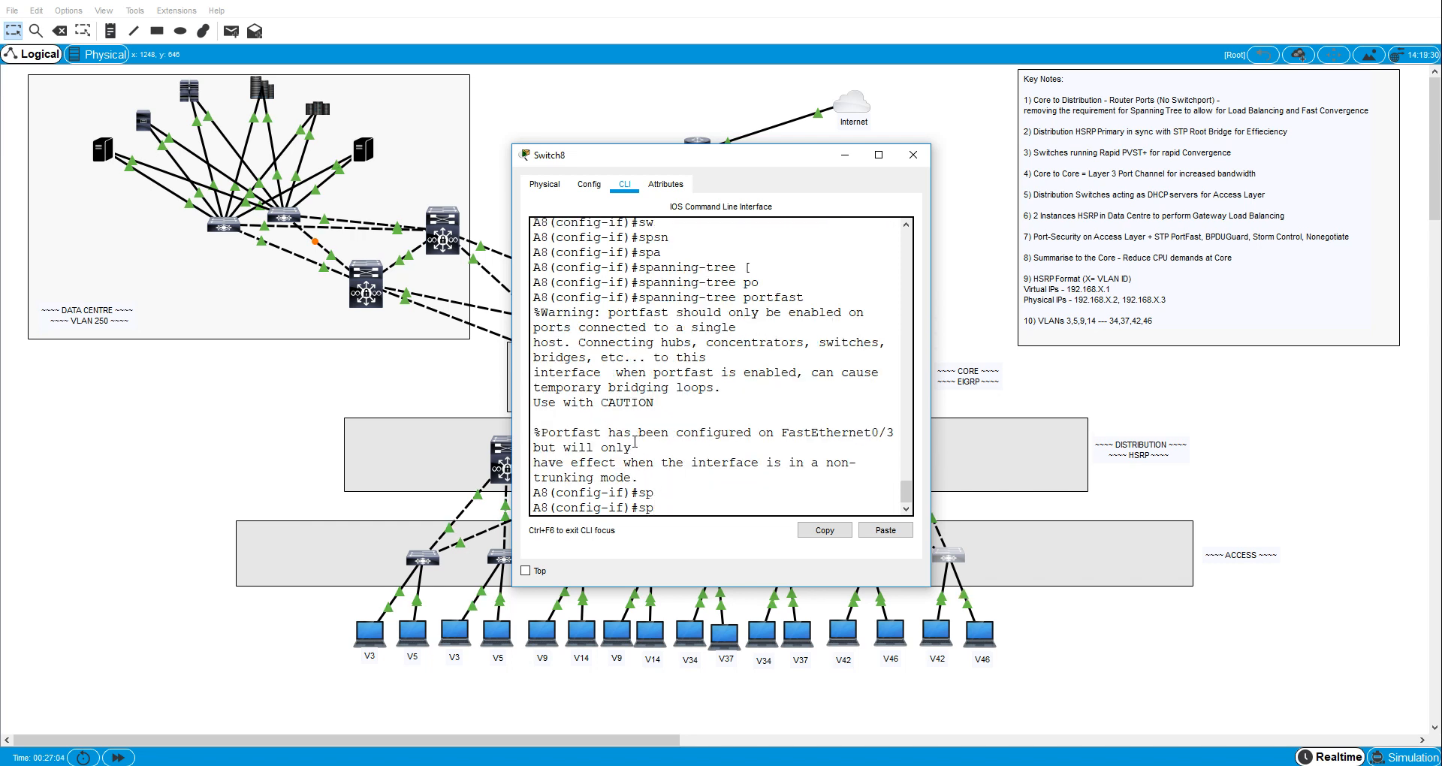
text(a)
key(Tab)
text(n)
key(Tab)
text(b)
key(Tab)
key(BackSpace)
key(BackSpace)
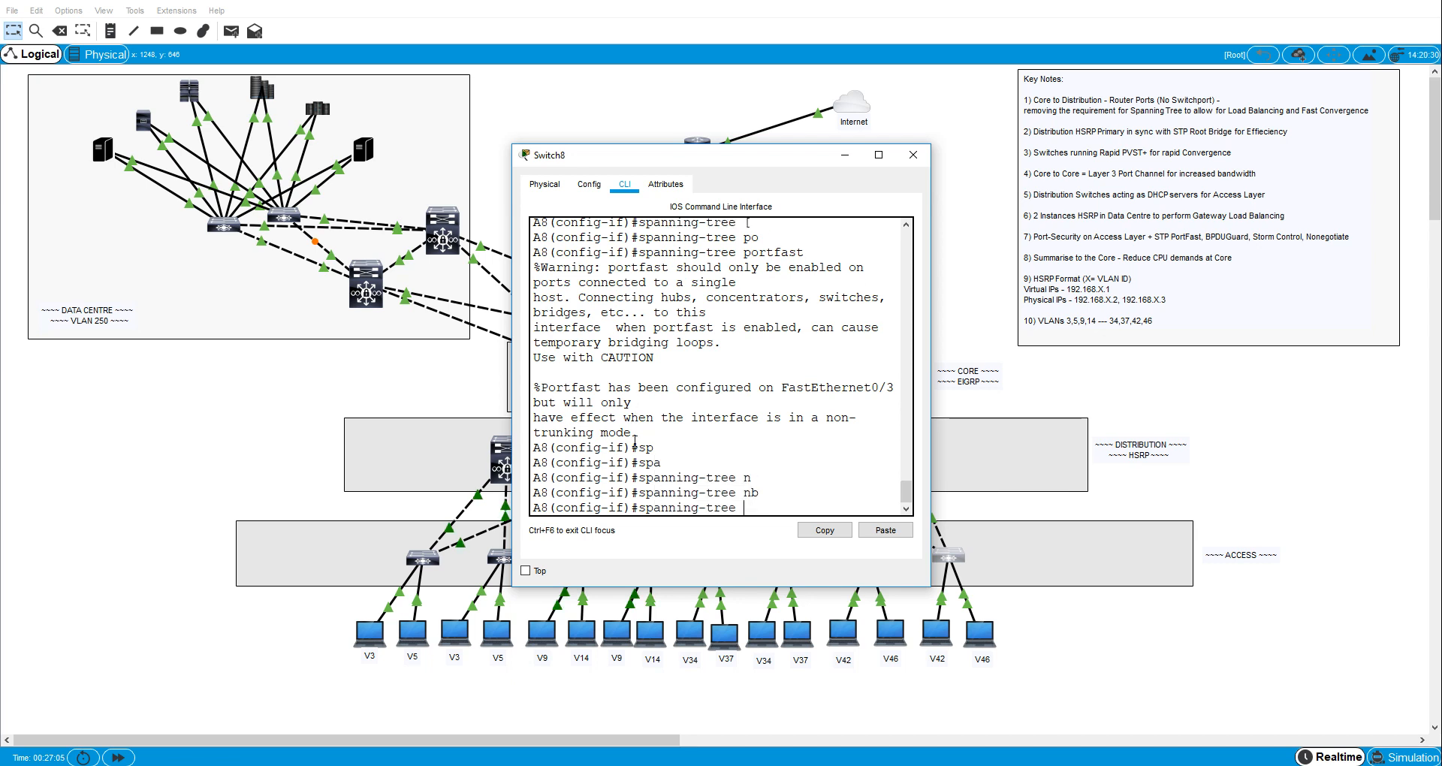
text(b)
key(Tab)
text(e)
key(Tab)
key(Return)
text(span)
key(Tab)
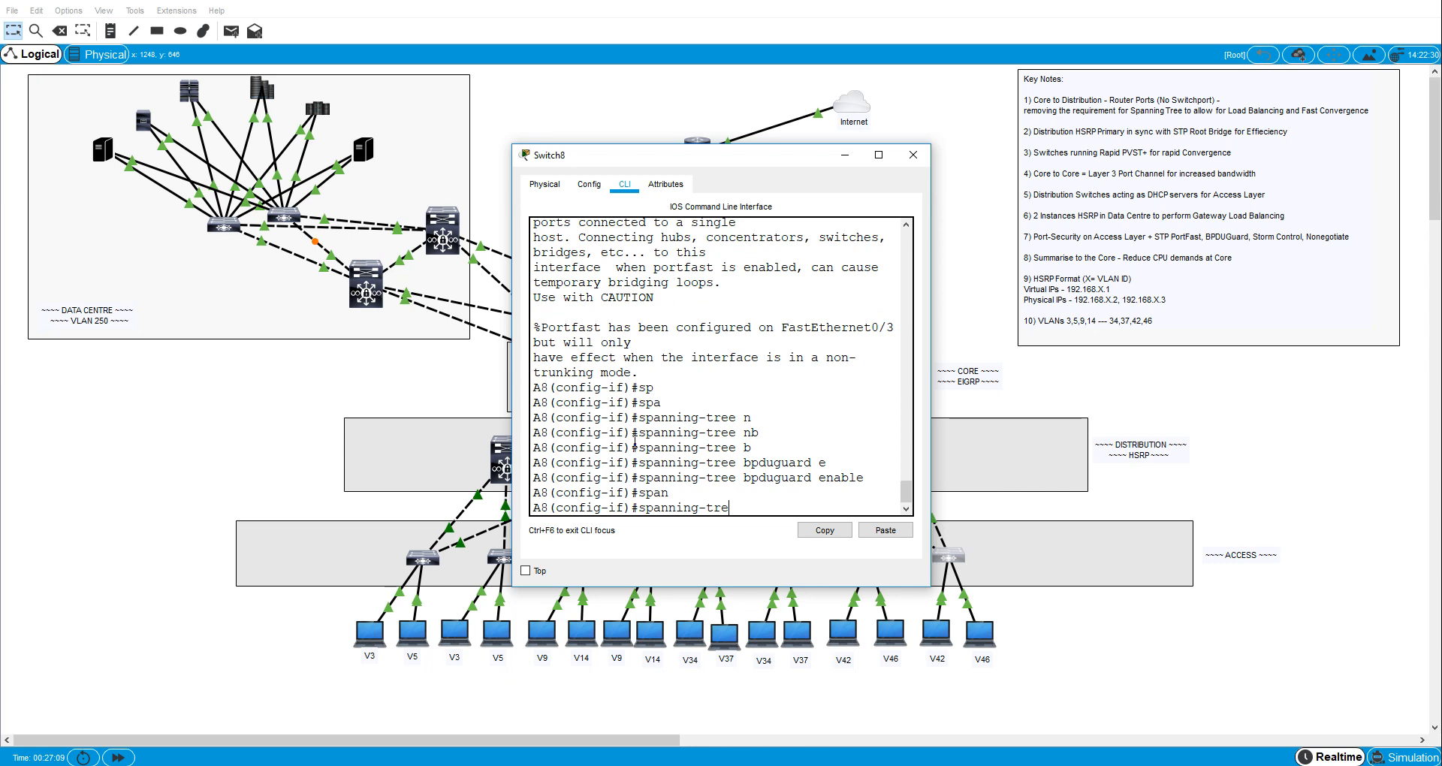
key(BackSpace)
key(BackSpace)
key(BackSpace)
key(BackSpace)
key(BackSpace)
key(BackSpace)
key(BackSpace)
key(BackSpace)
key(BackSpace)
key(BackSpace)
key(BackSpace)
key(BackSpace)
key(BackSpace)
key(BackSpace)
text(aw)
- Disable trunk negotiation on A8's interface fa0/3 with switchport nonegotiate
key(Tab)
text(i)
key(Tab)
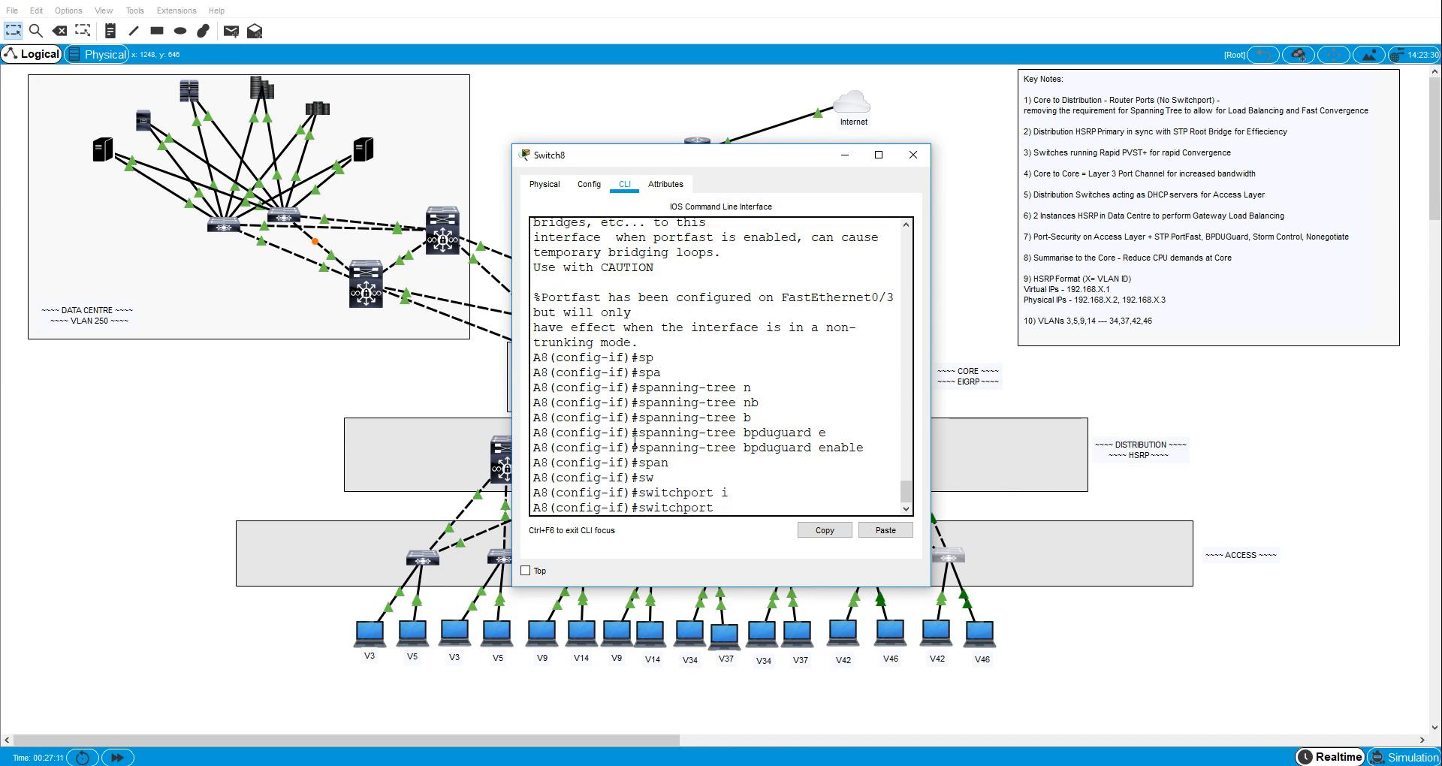
key(BackSpace)
text(n)
key(Tab)
key(Return)
text(swi)
key(Tab)
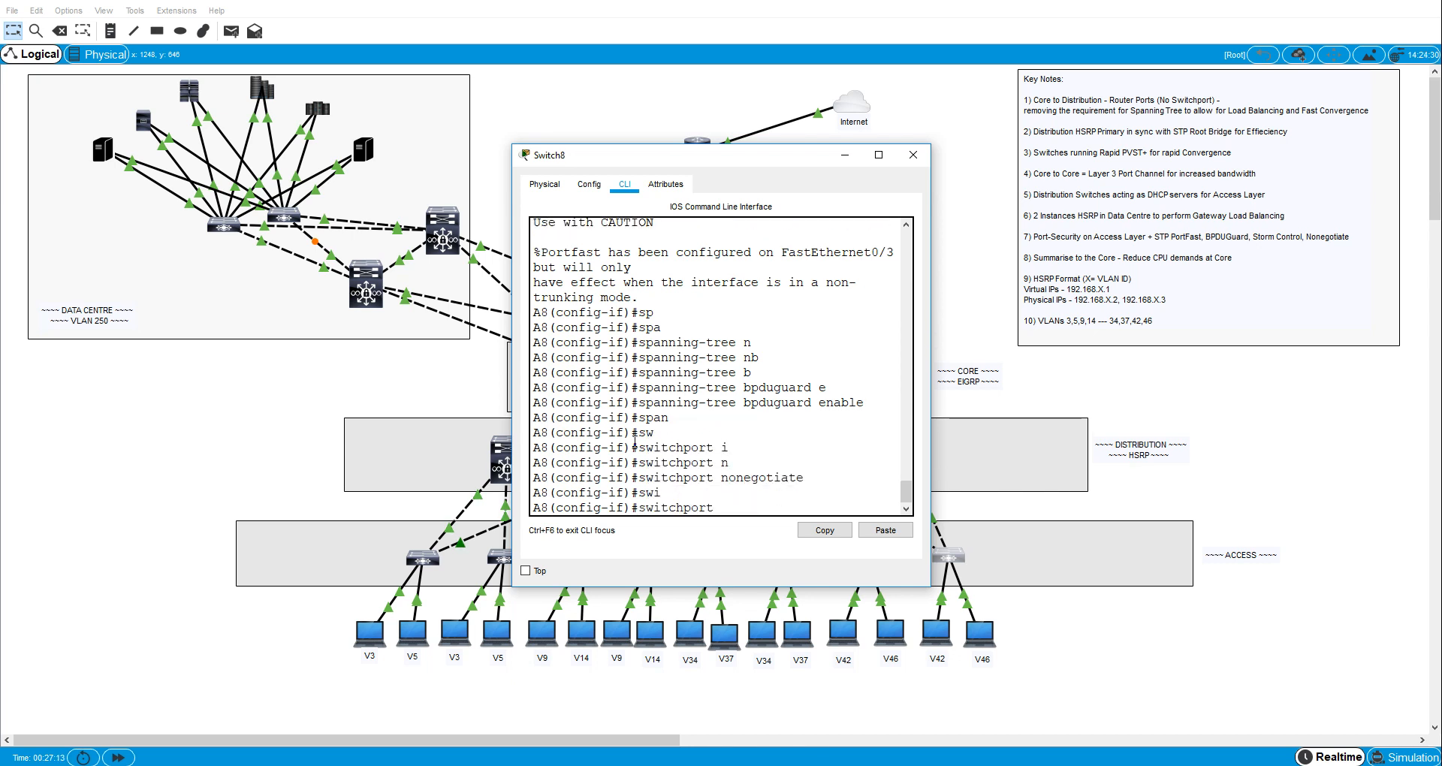
text(po)
key(Tab)
key(BackSpace)
key(BackSpace)
key(BackSpace)
key(BackSpace)
key(BackSpace)
key(BackSpace)
key(BackSpace)
key(BackSpace)
key(BackSpace)
key(BackSpace)
key(BackSpace)
key(BackSpace)
key(BackSpace)
key(BackSpace)
key(BackSpace)
key(BackSpace)
key(BackSpace)
key(BackSpace)
key(BackSpace)
key(BackSpace)
key(BackSpace)
key(BackSpace)
key(BackSpace)
key(BackSpace)
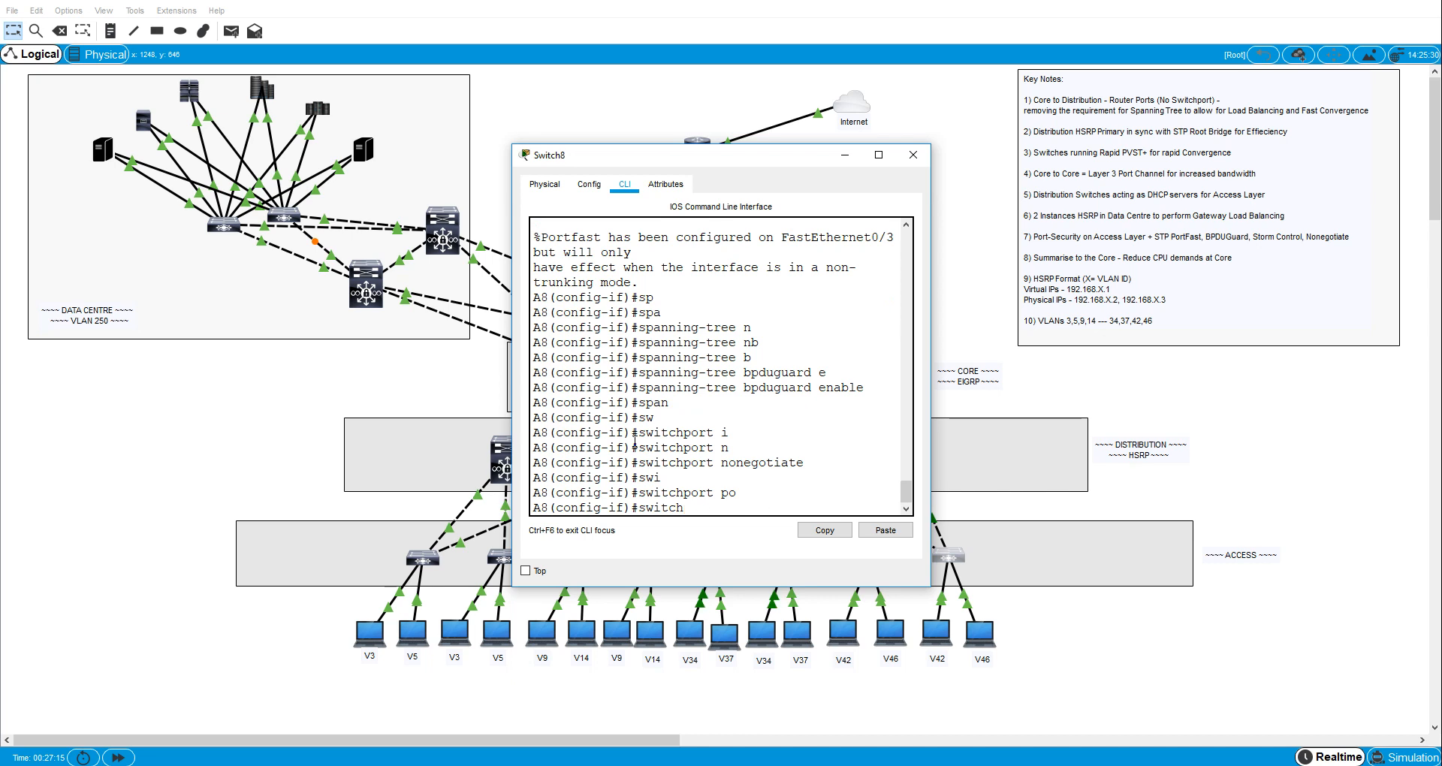
- Set the broadcast storm-control level to 40 on A8's interface fa0/3
text(tor)
key(Tab)
text(b)
key(Tab)
text(l)
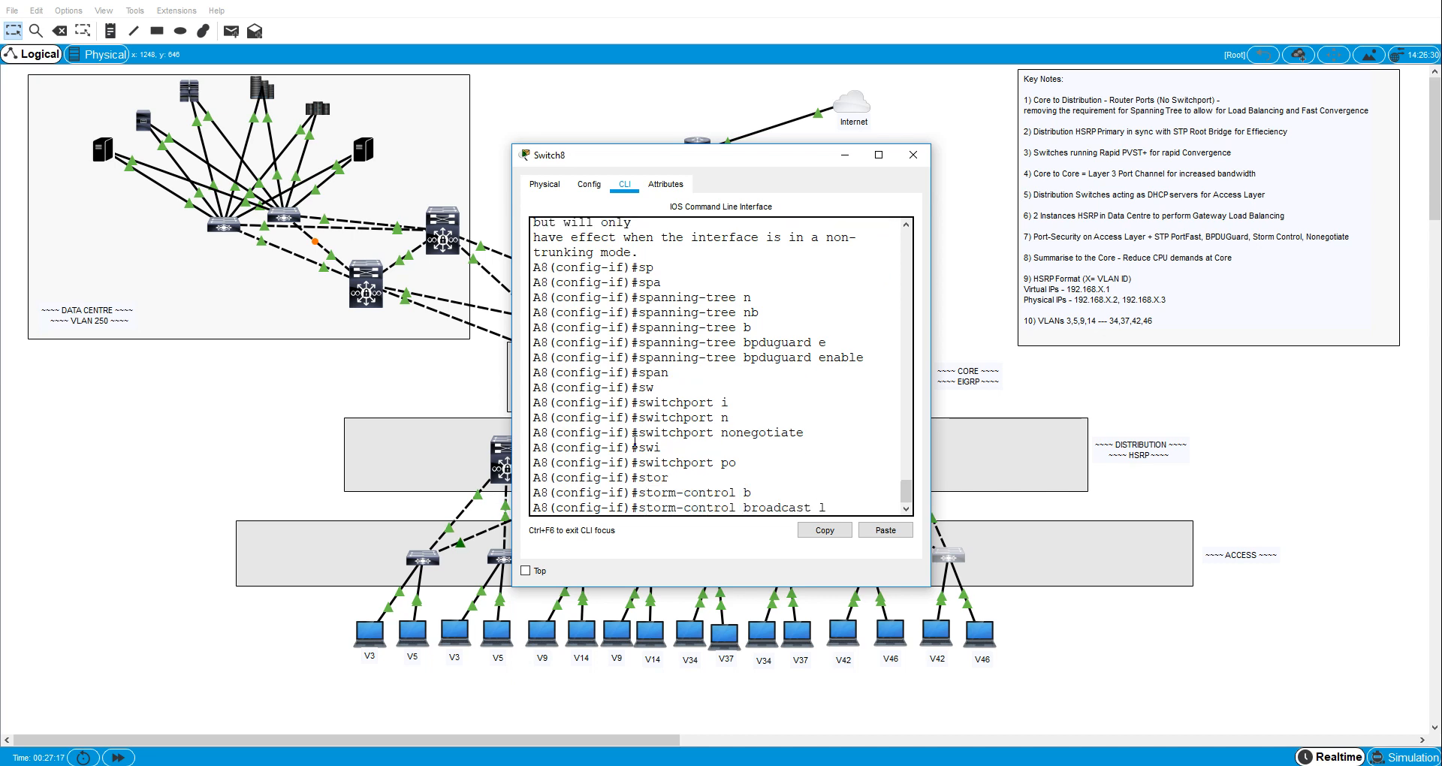
key(Tab)
key(Return)
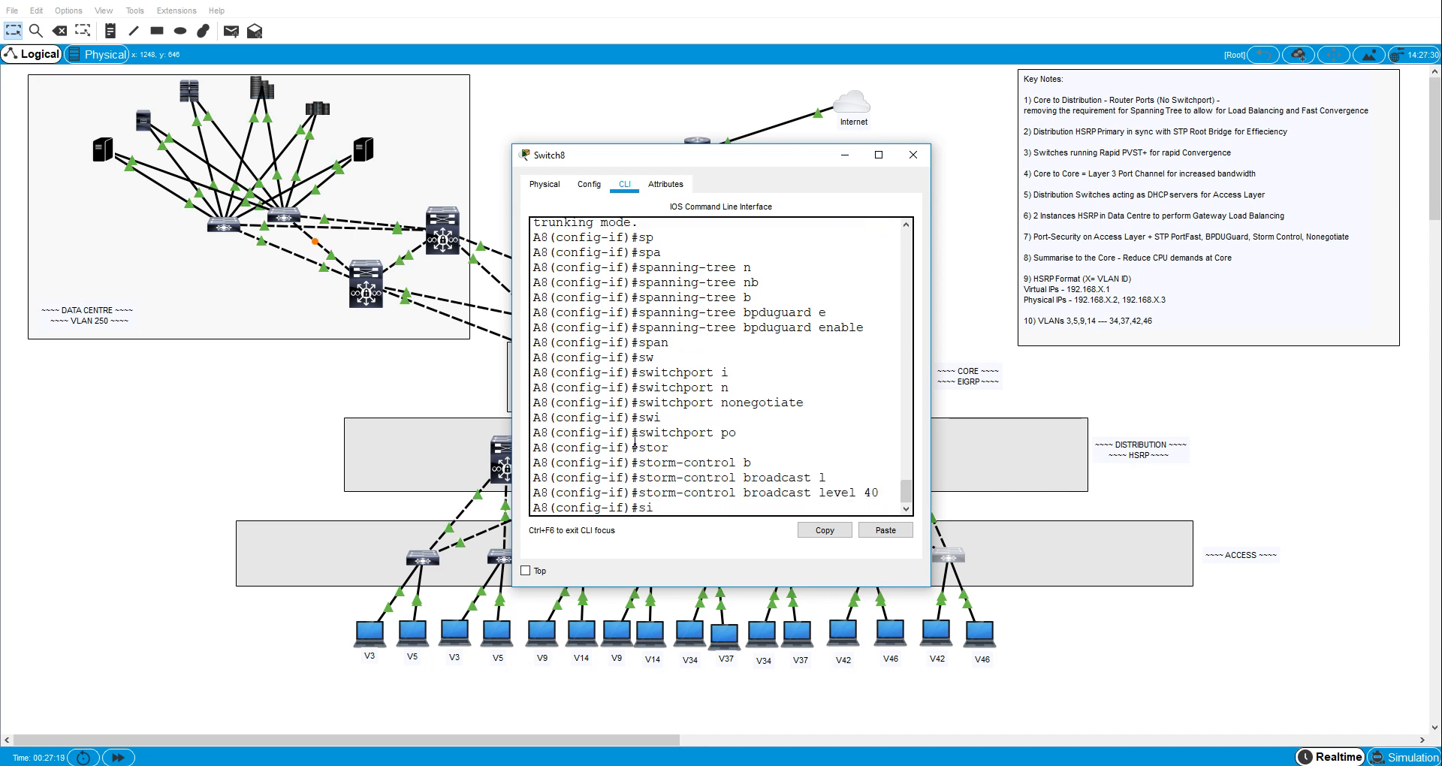
- Enable switchport port security on A8's interface fa0/3
text(swi)
key(Tab)
text(po)
- Set port security on A8's interface fa0/3 to learn MAC addresses as sticky
key(Tab)
key(Return)
text(sw)
key(Tab)
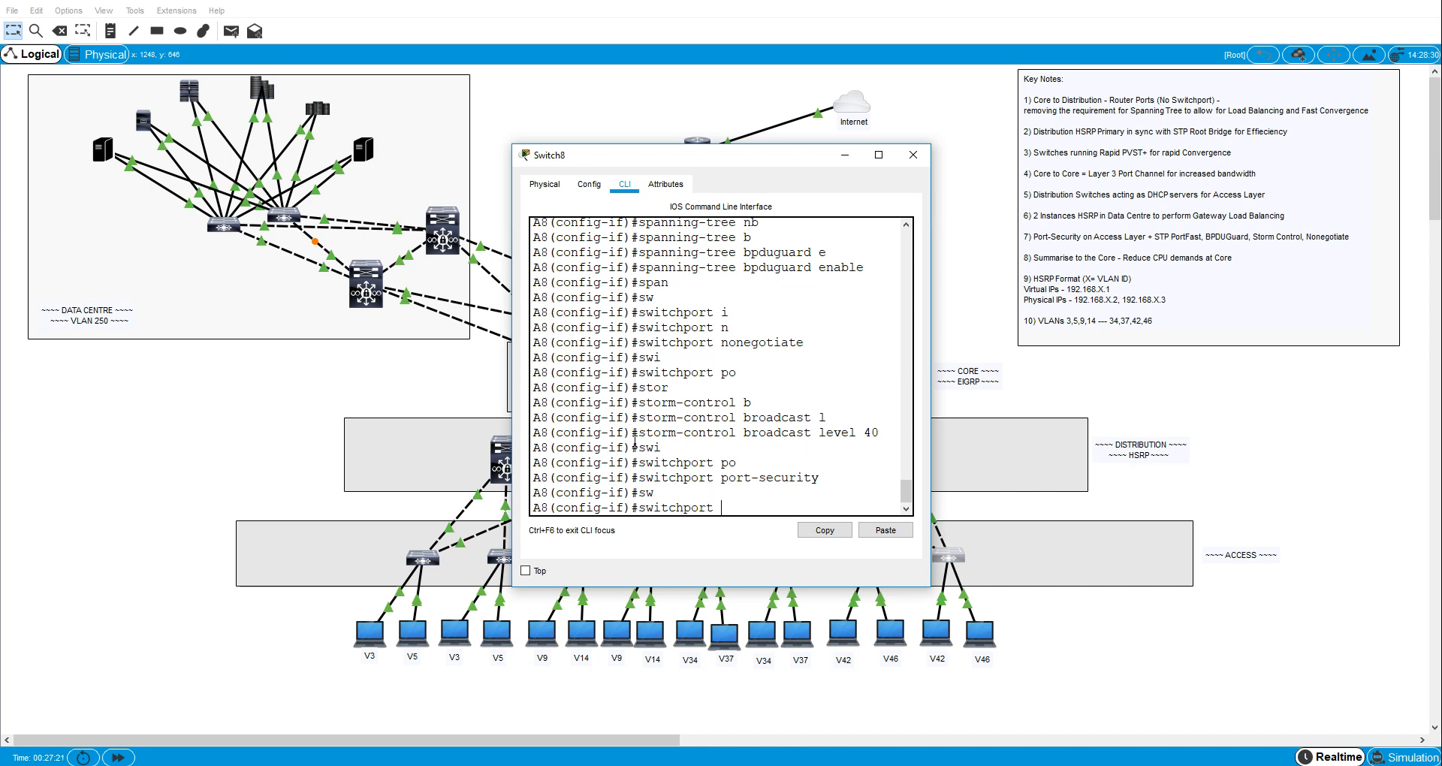
text(po)
key(Tab)
text(mac)
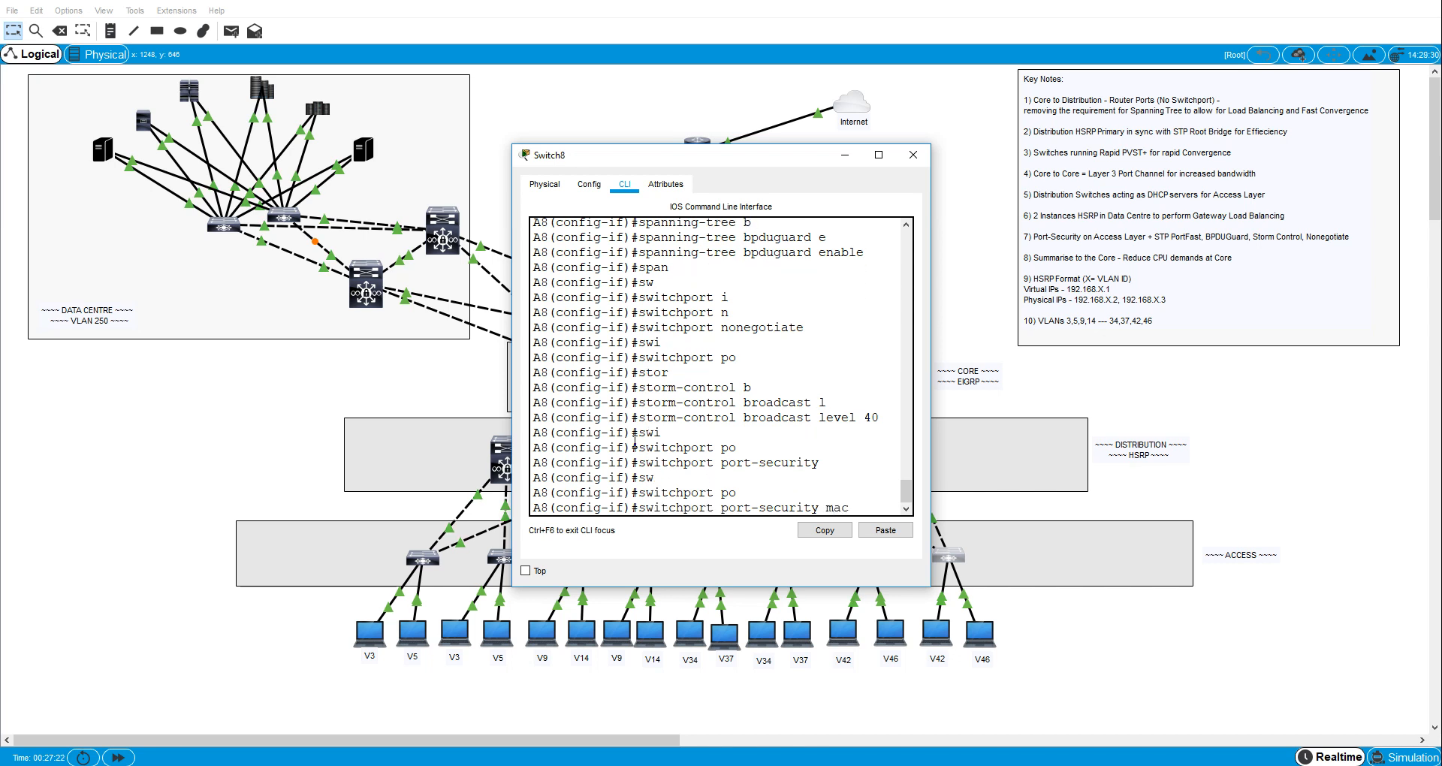
key(Tab)
text(st)
key(Tab)
key(Return)
- Set the port-security violation mode to protect on A8's interface fa0/3
text(sw)
key(Tab)
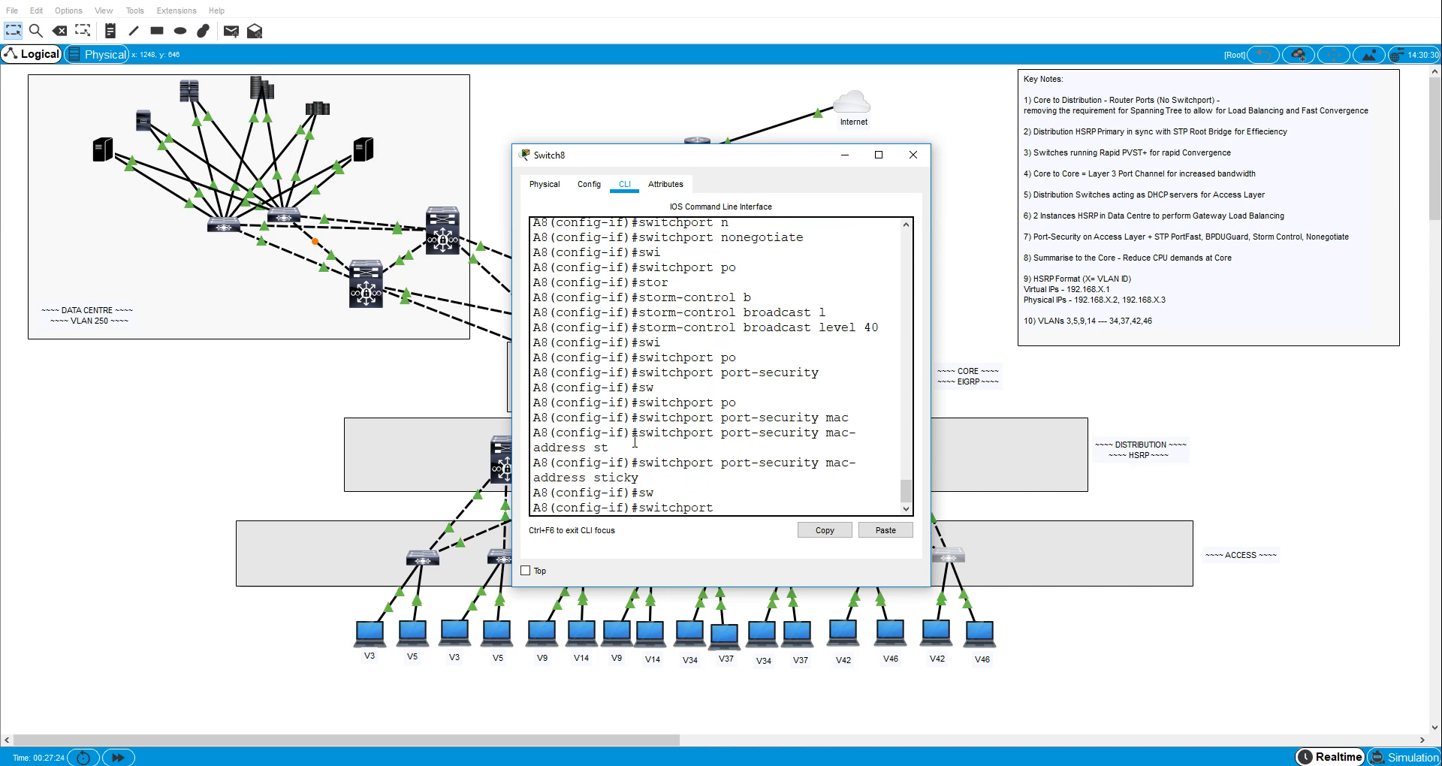
text(p)
key(Tab)
text(o)
key(Tab)
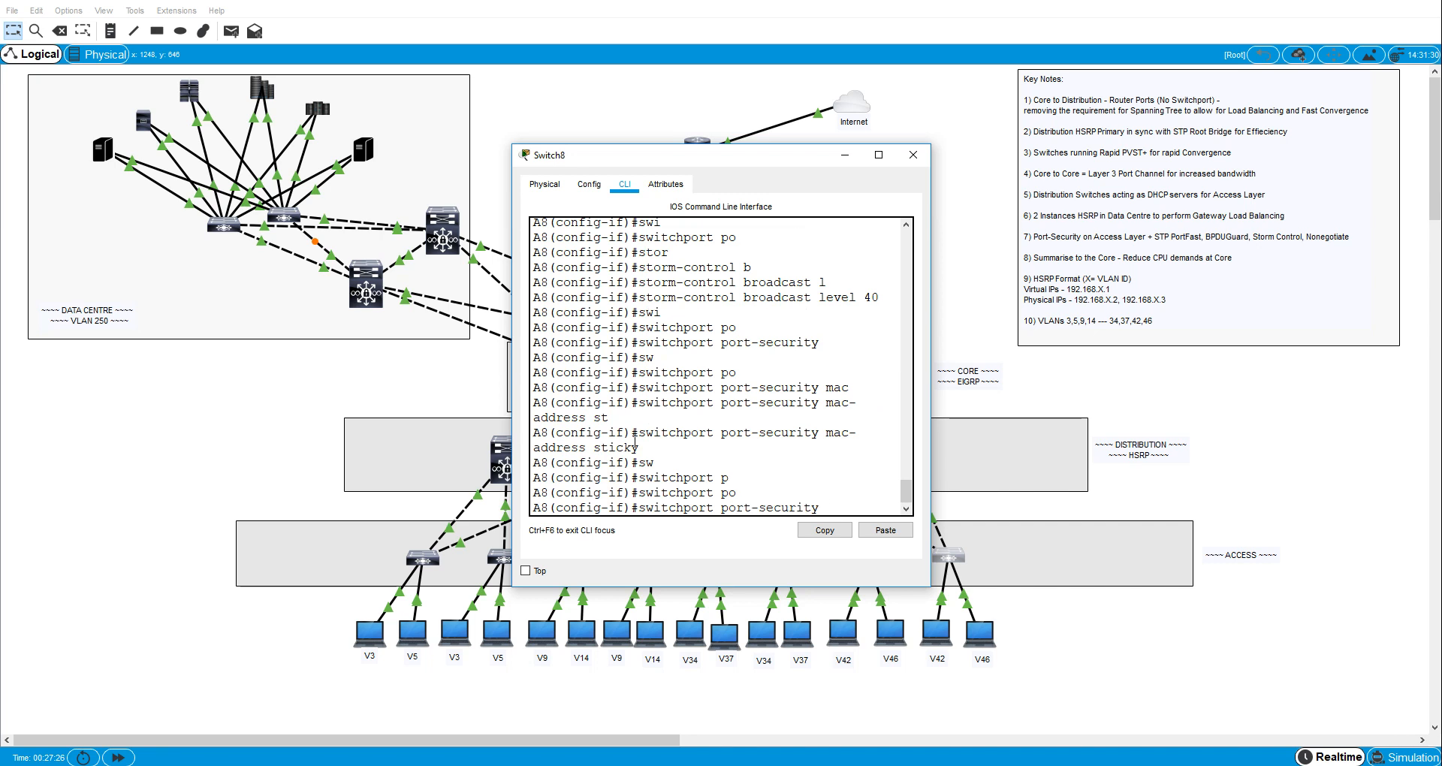
text(v)
key(Tab)
text(pro)
key(Tab)
key(Return)
- Give A8's interface fa0/3 the description "to VLAN46 host" and leave configuration mode
text(de)
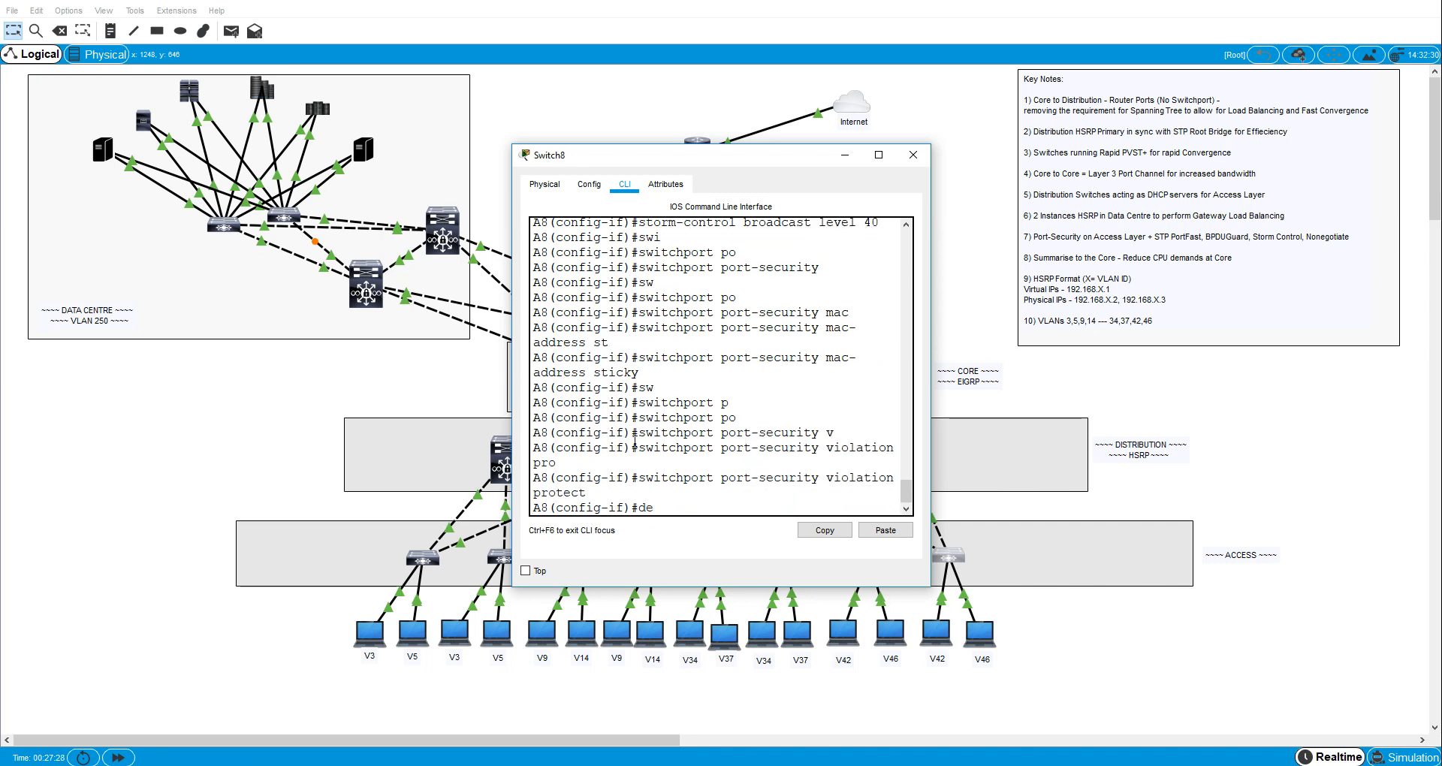
text(s)
key(Tab)
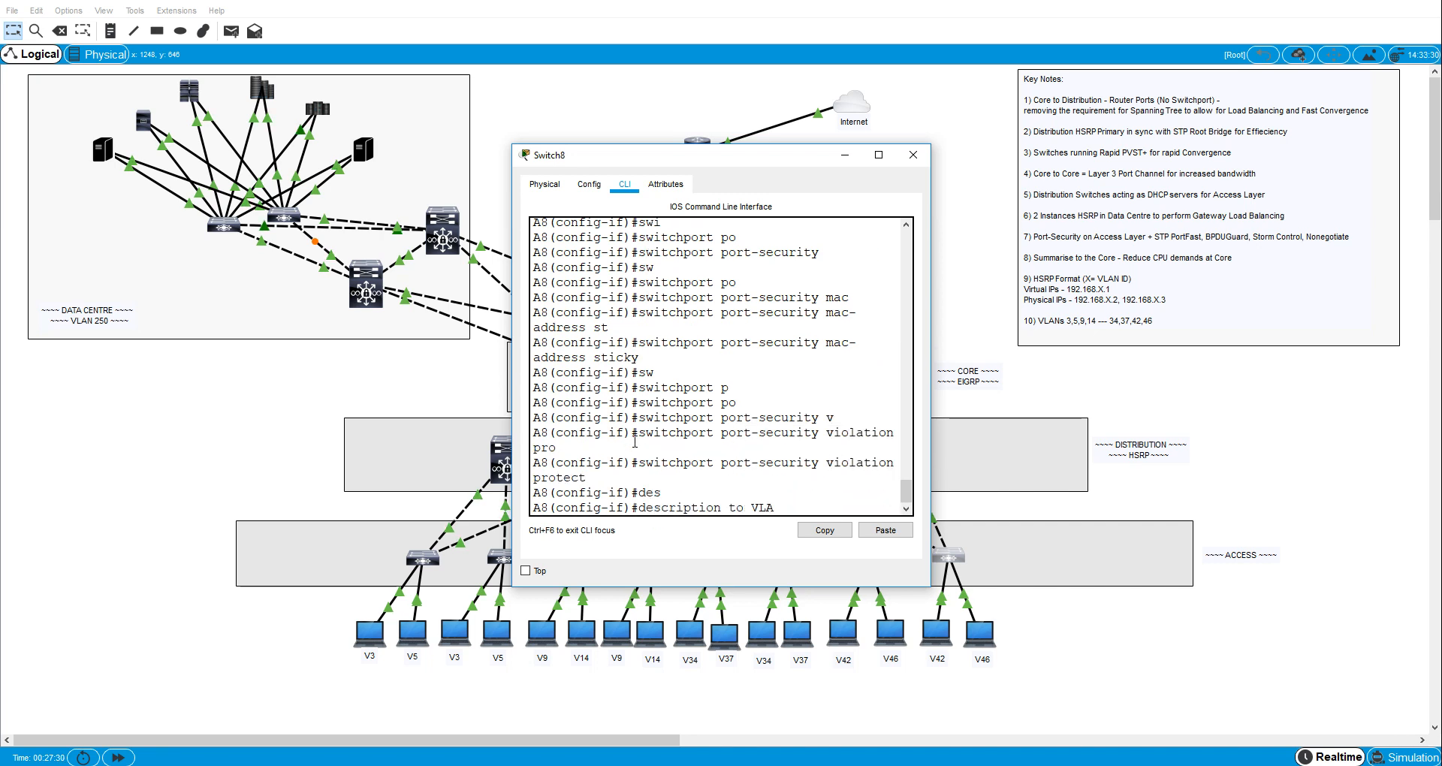
text(to VLAN46 host)
key(Return)
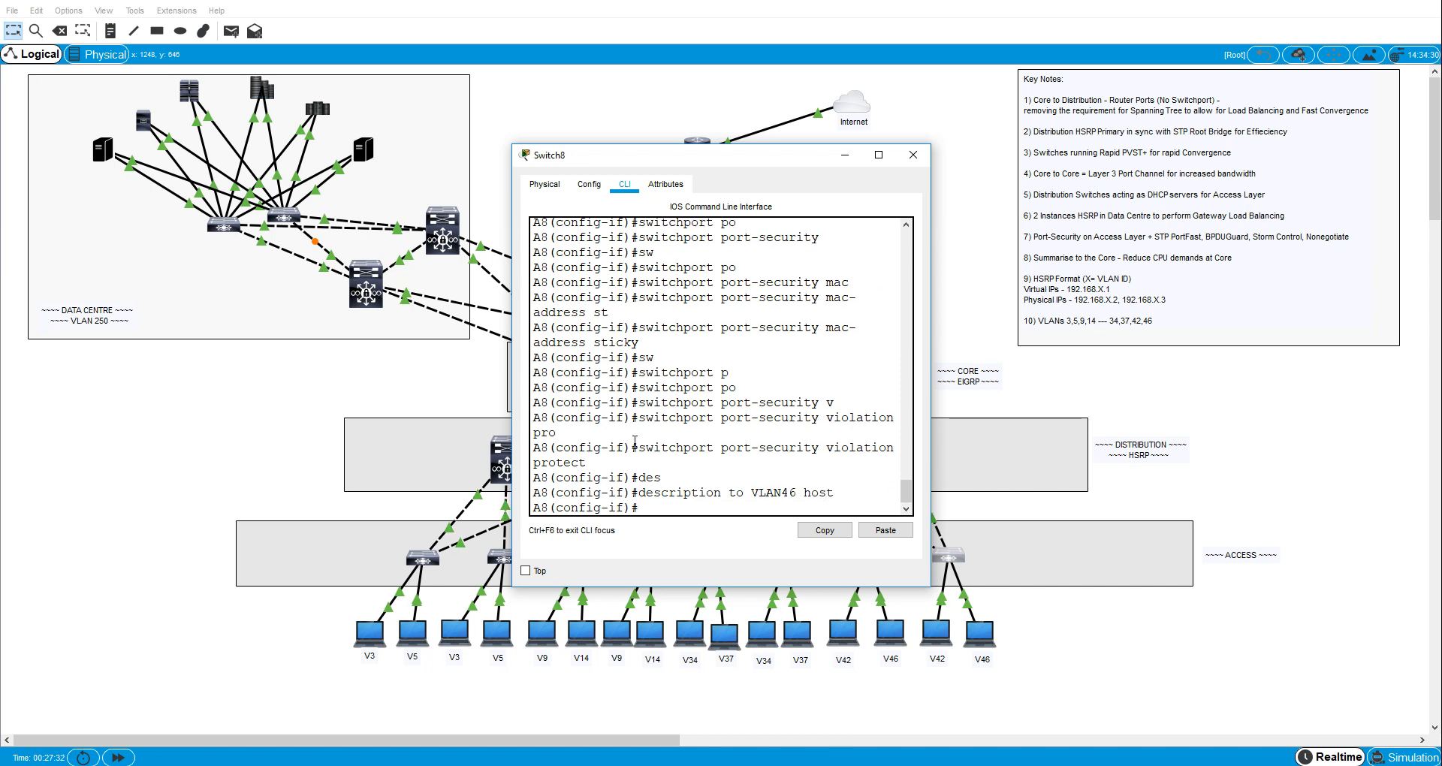
key(ctrl+z)
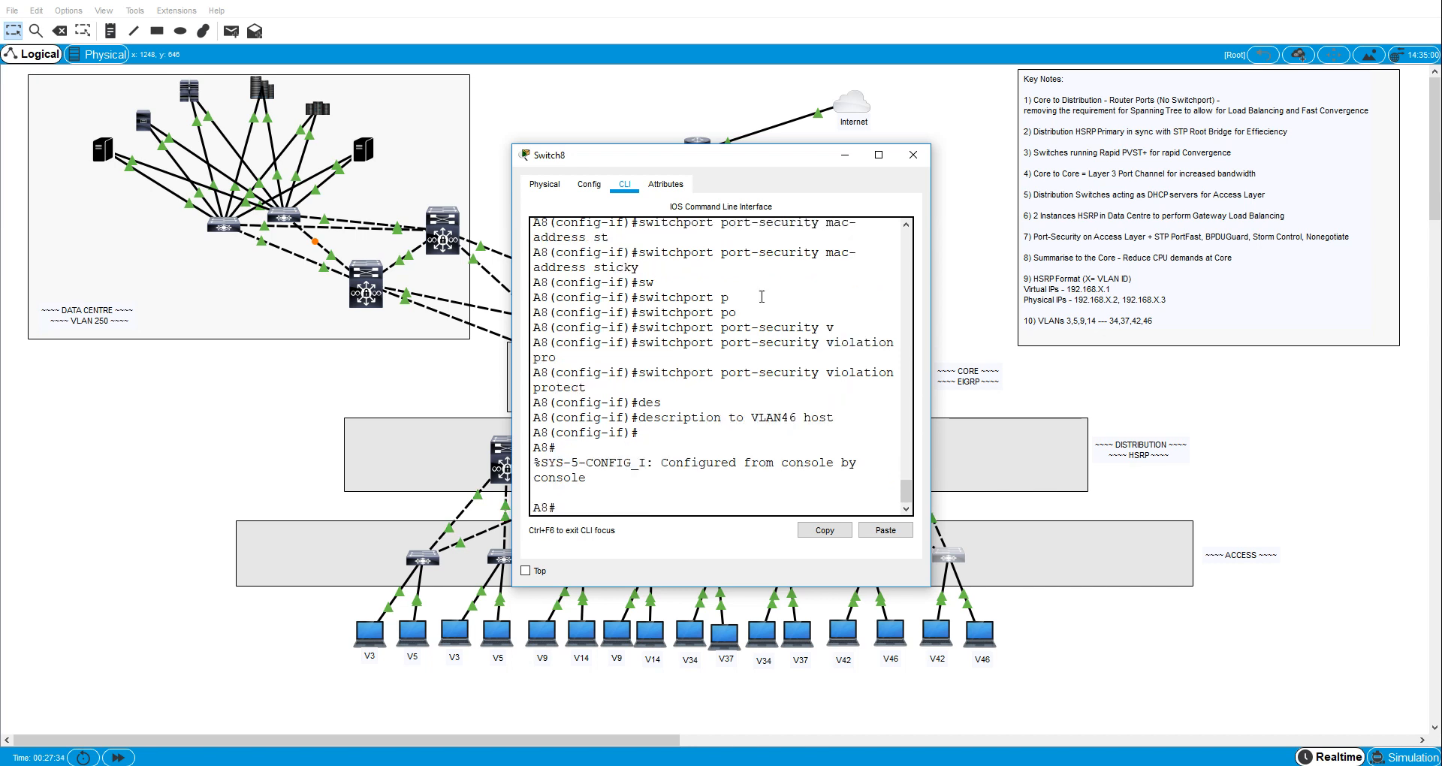
- Review A8's running configuration in an enlarged window, checking the FastEthernet0/3 and 0/6 settings, and close the switch window
click(879, 155)
text(sho run)
key(Return)
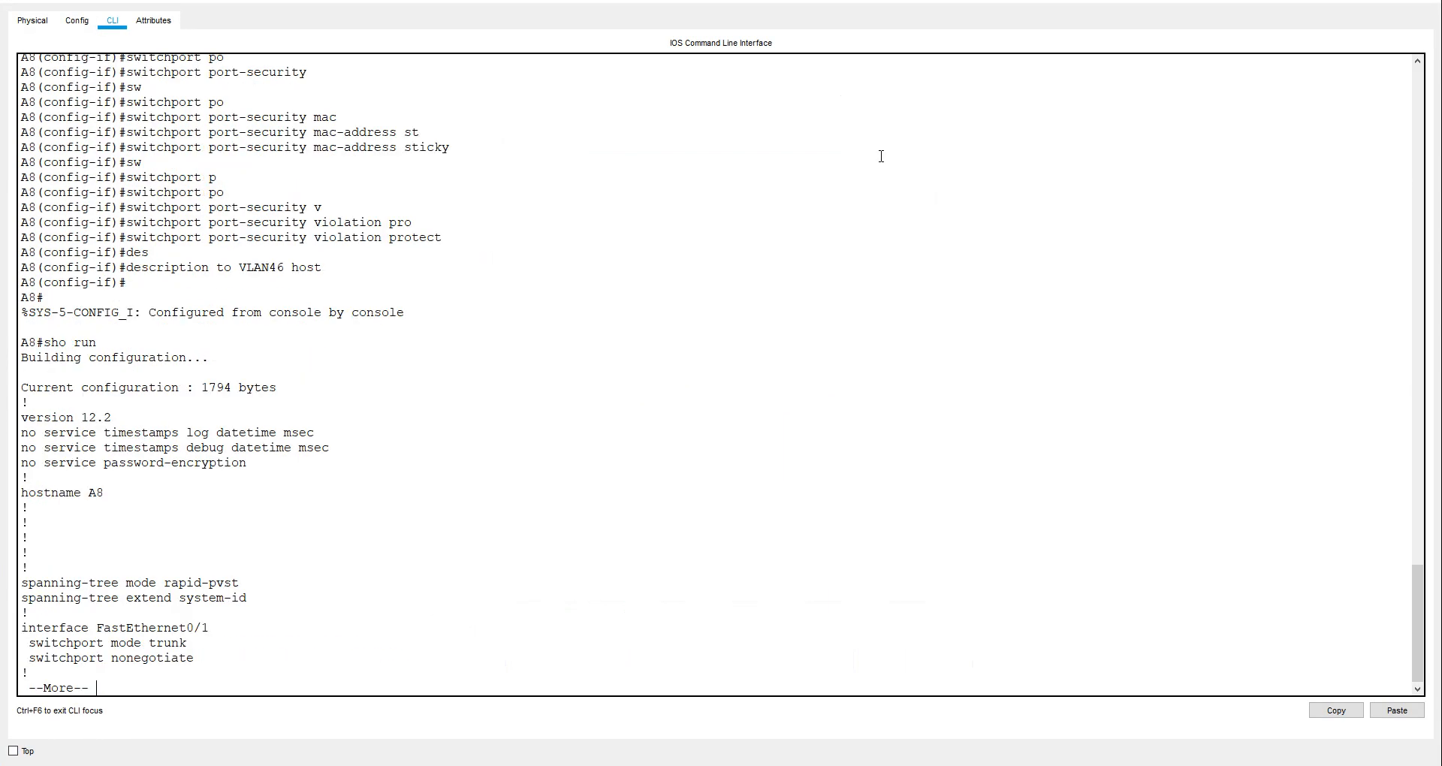
key(space)
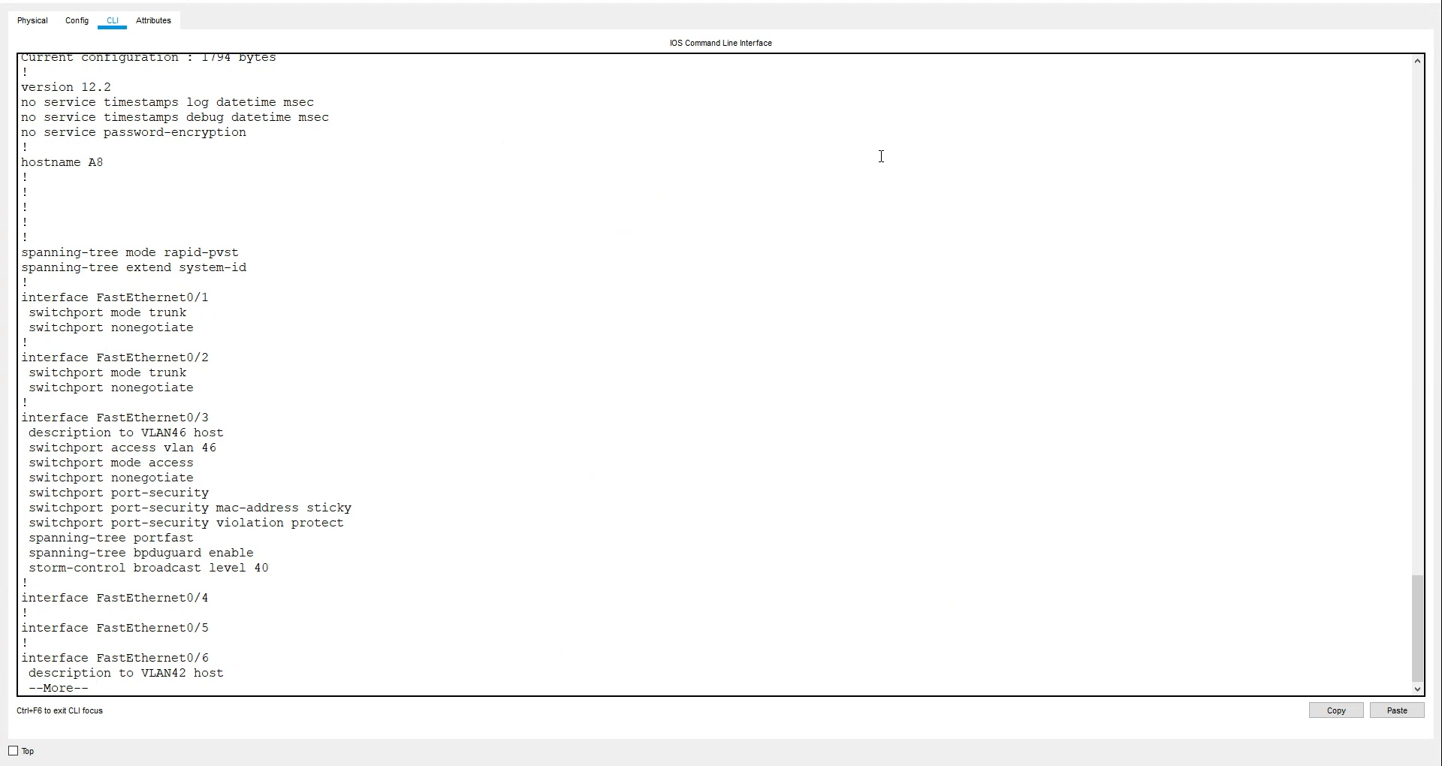
key(space)
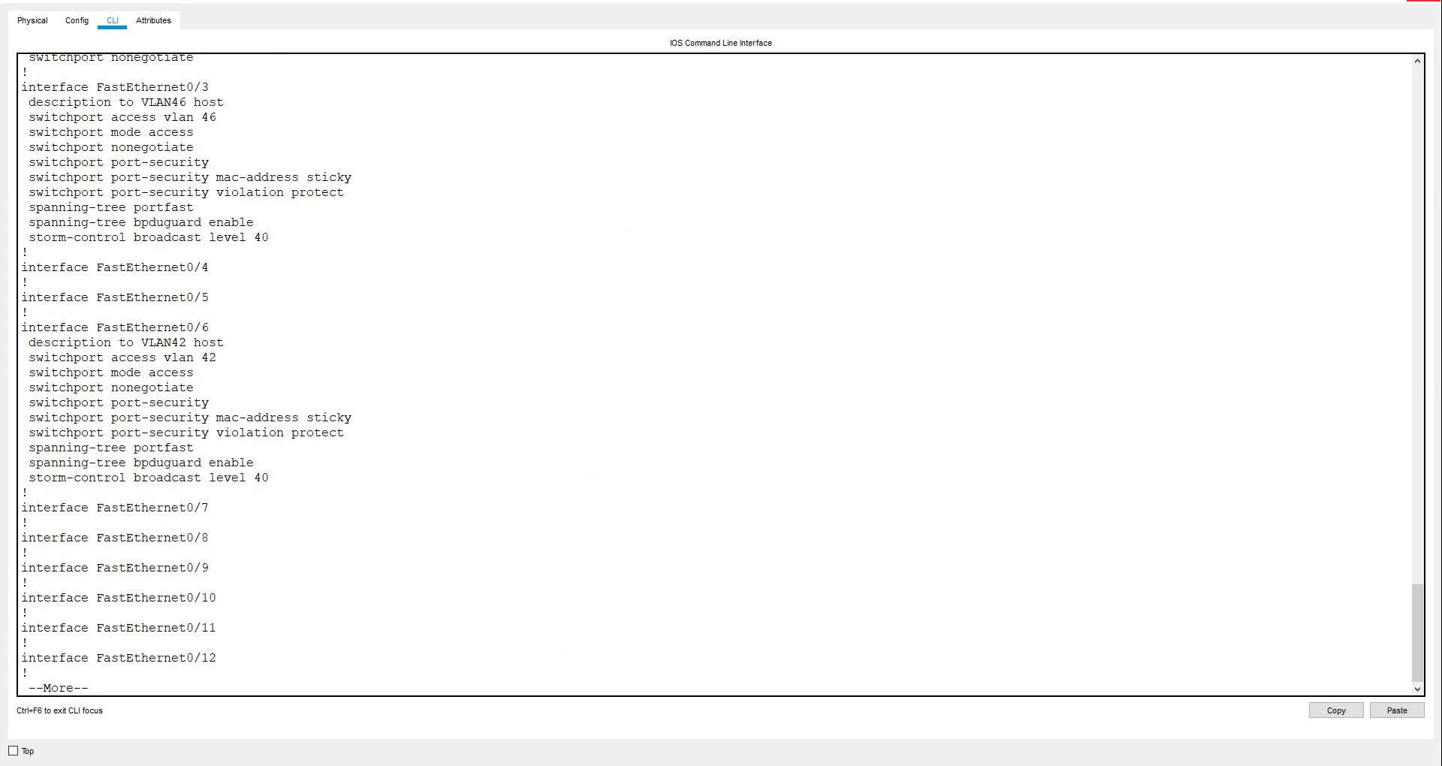
click(1434, 4)
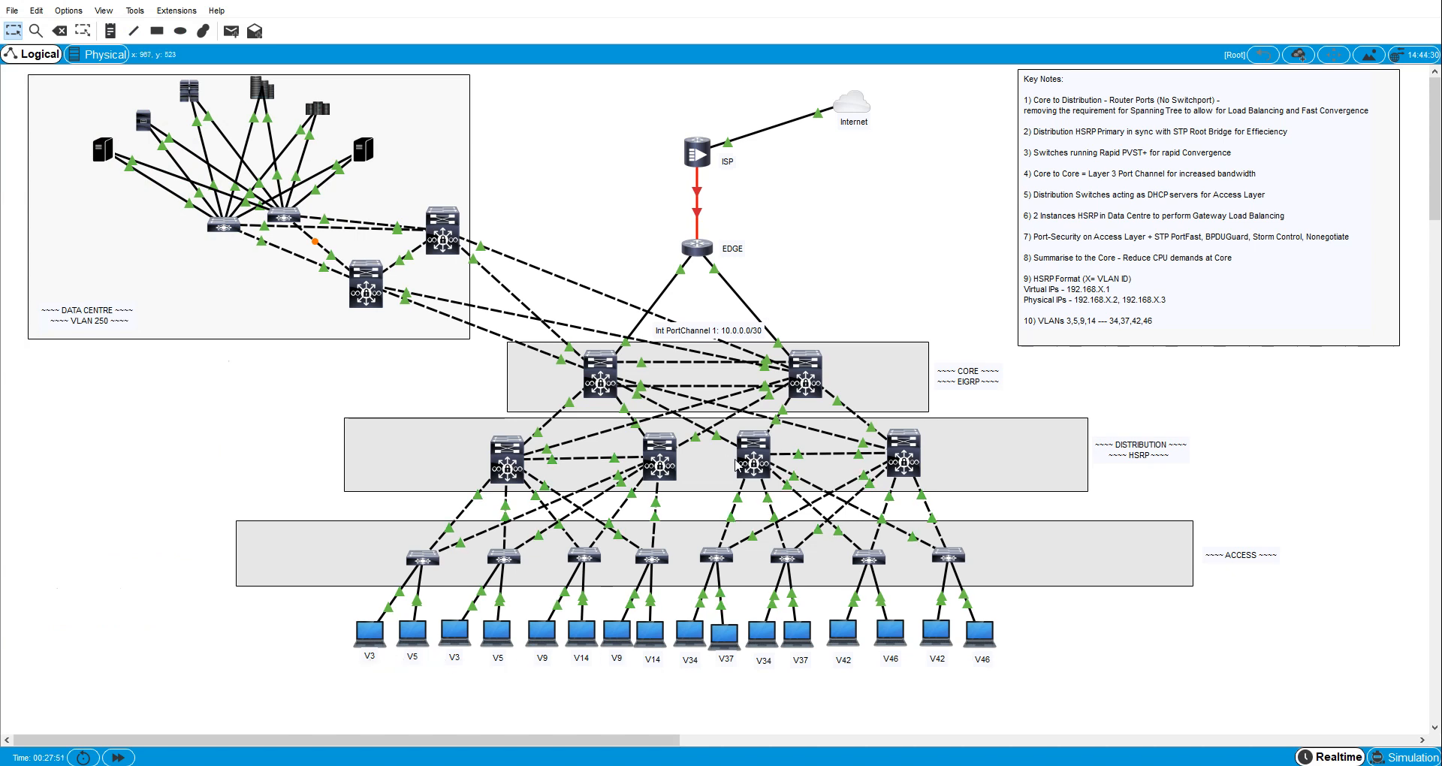
- Check the current IP configuration of the VLAN 3 host PC8 with ipconfig in its Command Prompt
mouse_move(752, 468)
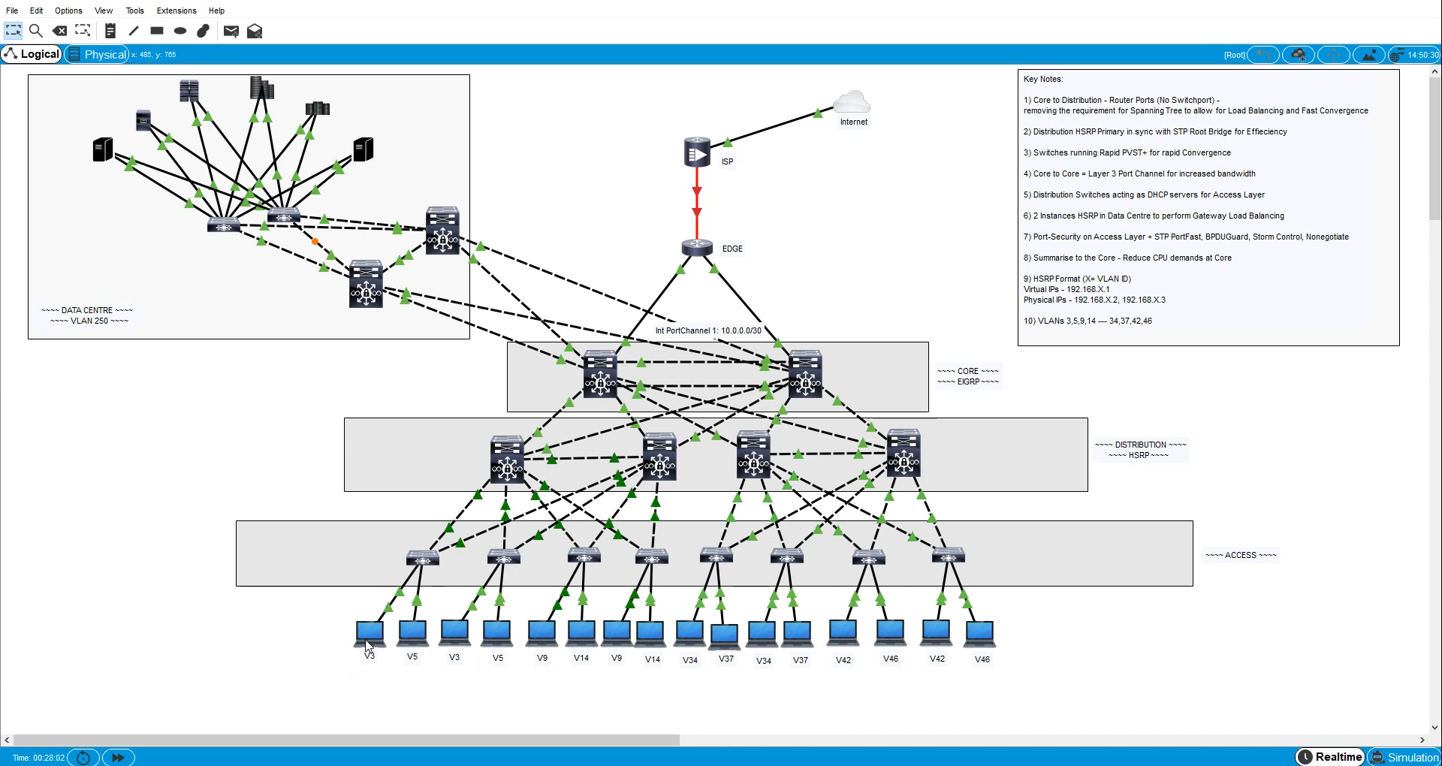
mouse_move(367, 646)
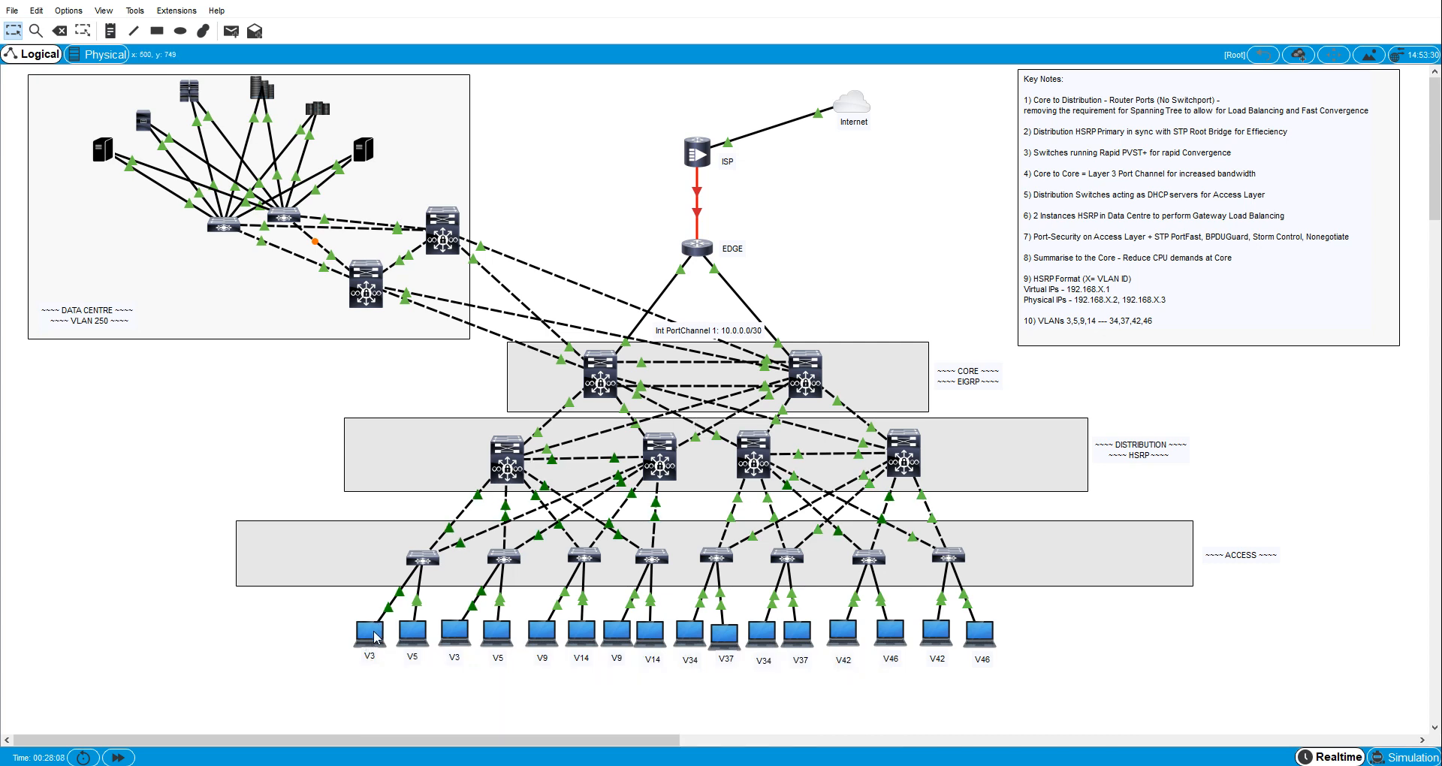
click(376, 637)
click(523, 131)
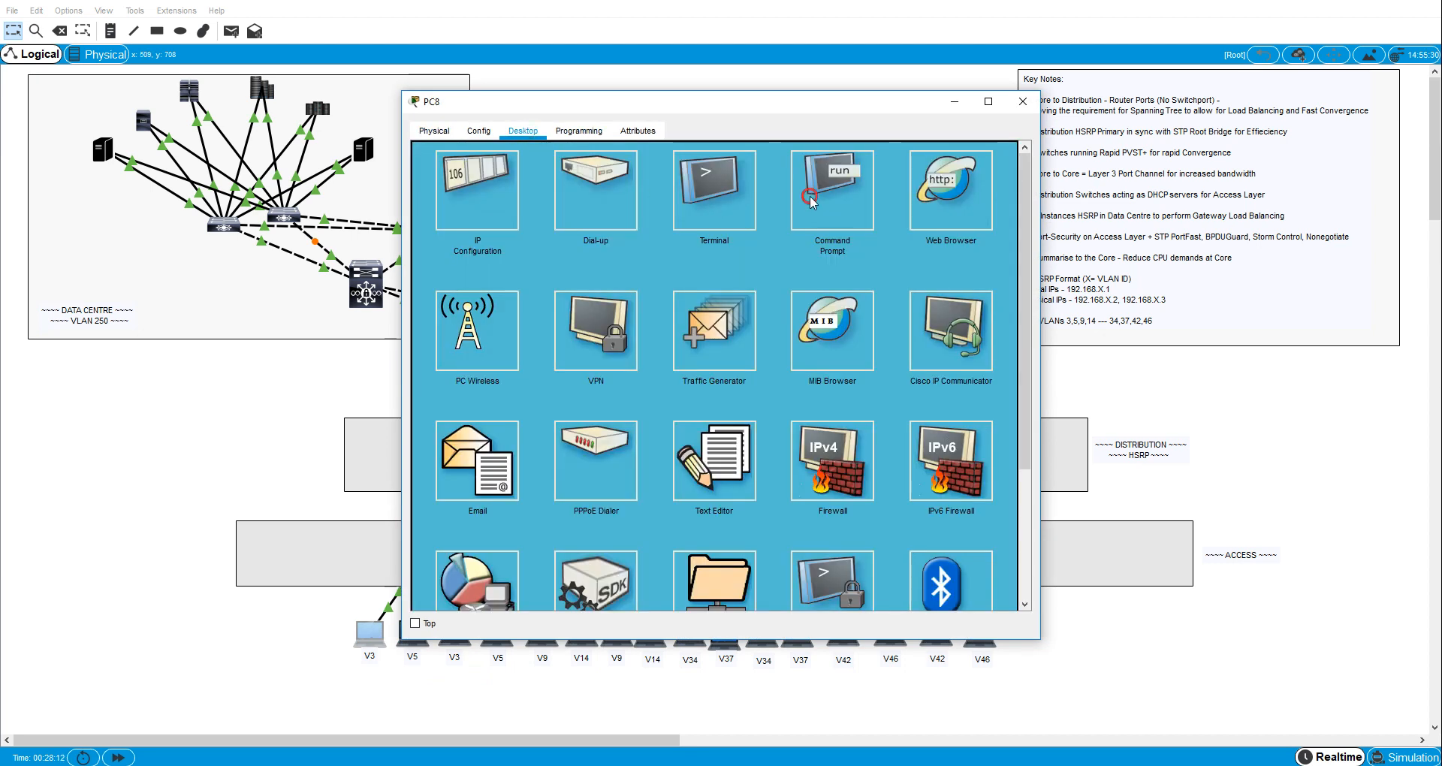
click(810, 198)
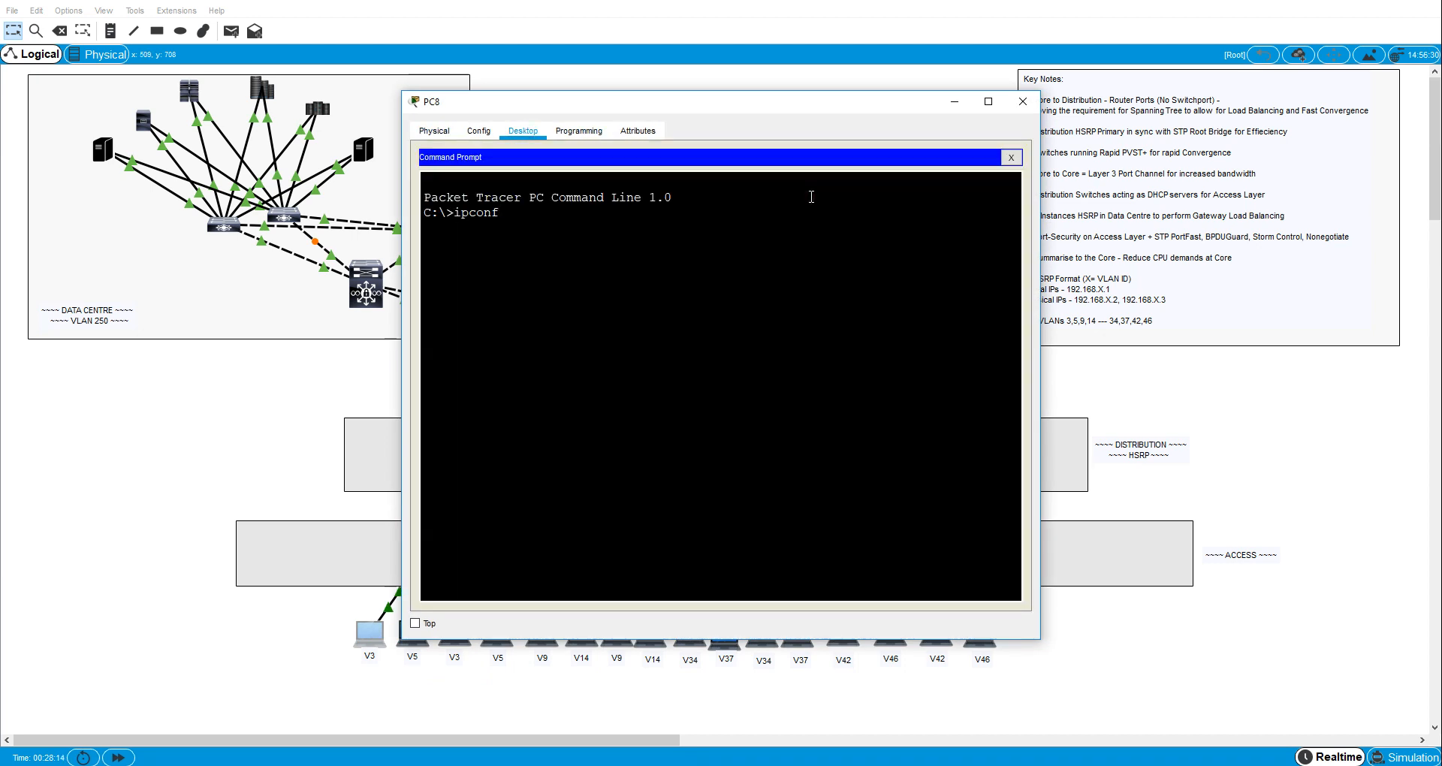
text(ipconfig)
key(Return)
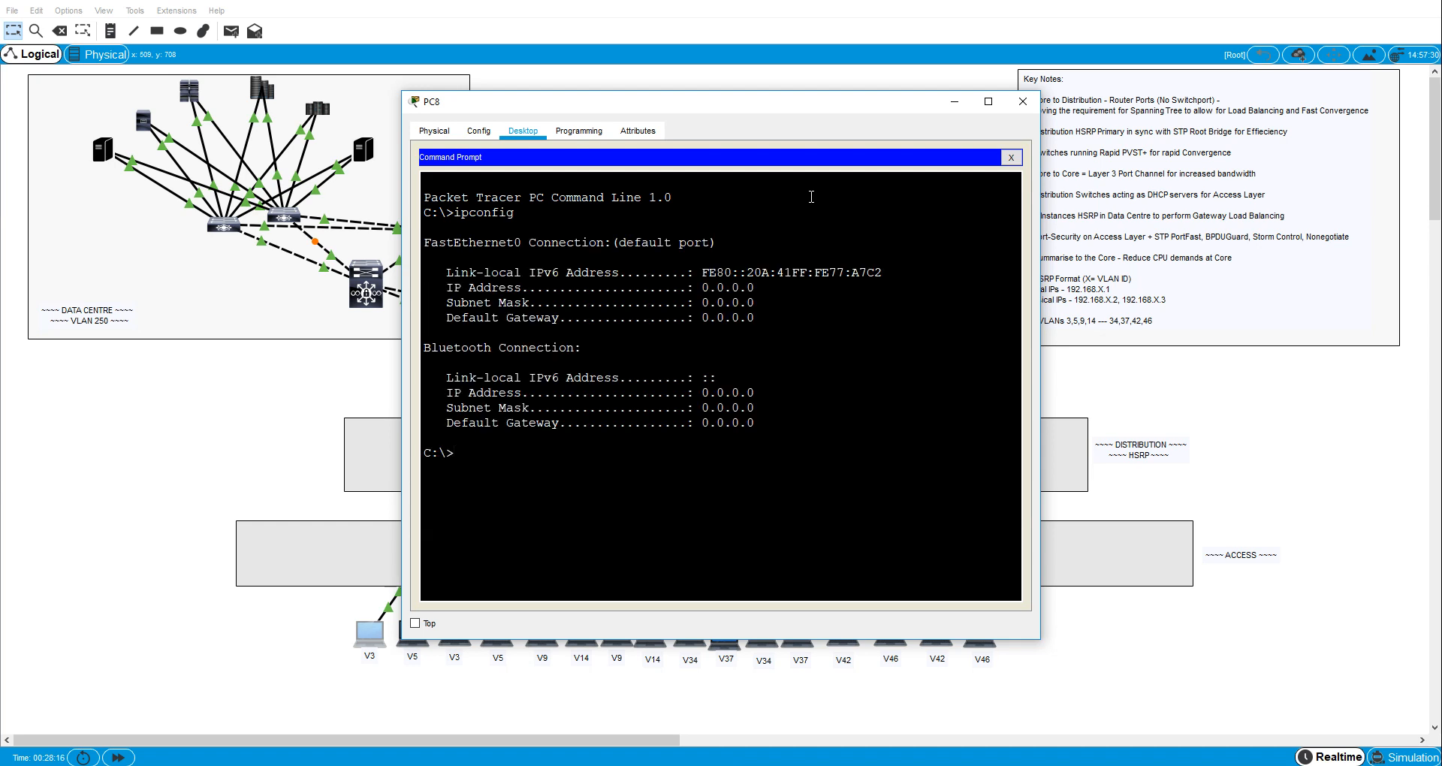
- Renew PC8's DHCP lease with ipconfig /renew and examine the assigned IP address and default gateway
text(ipconfig /renew)
key(Return)
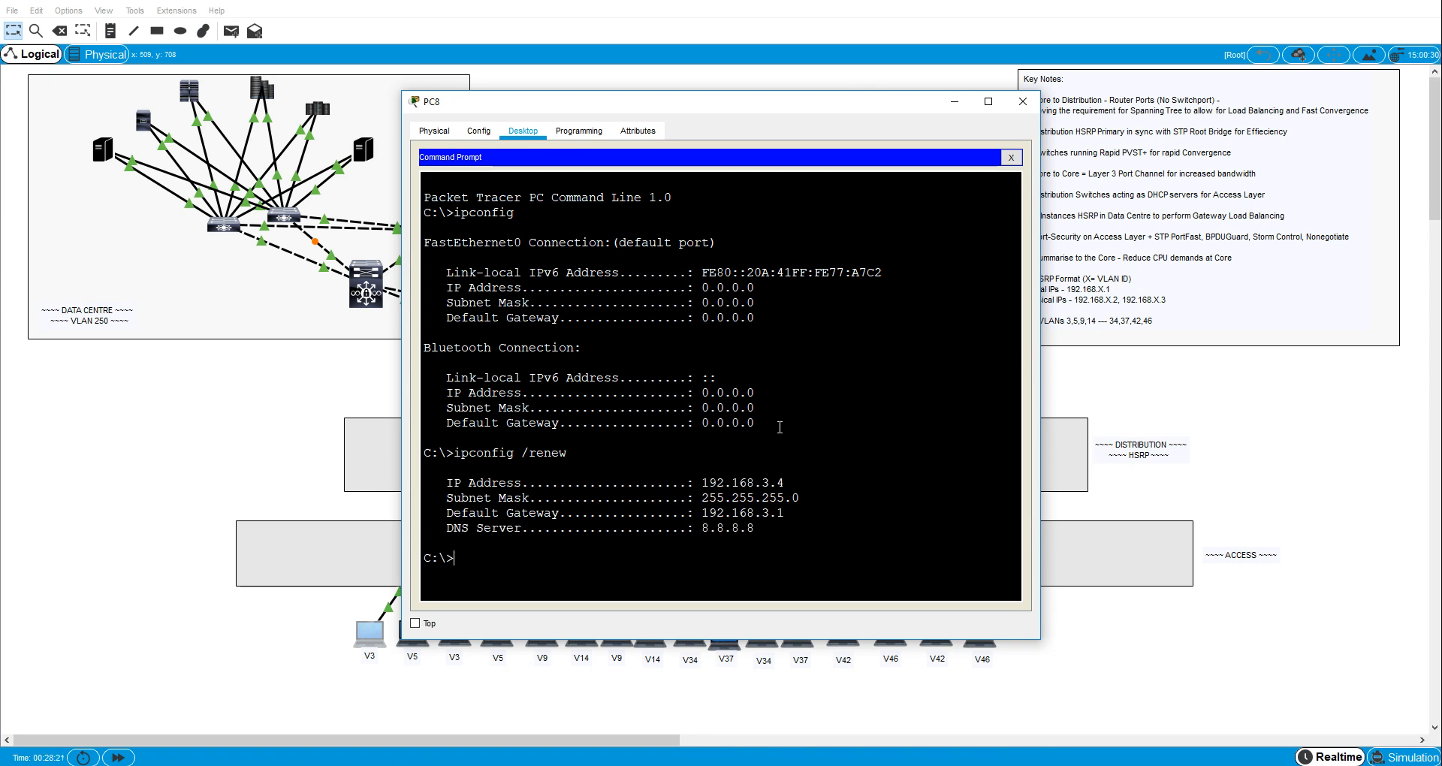
drag(763, 474, 425, 483)
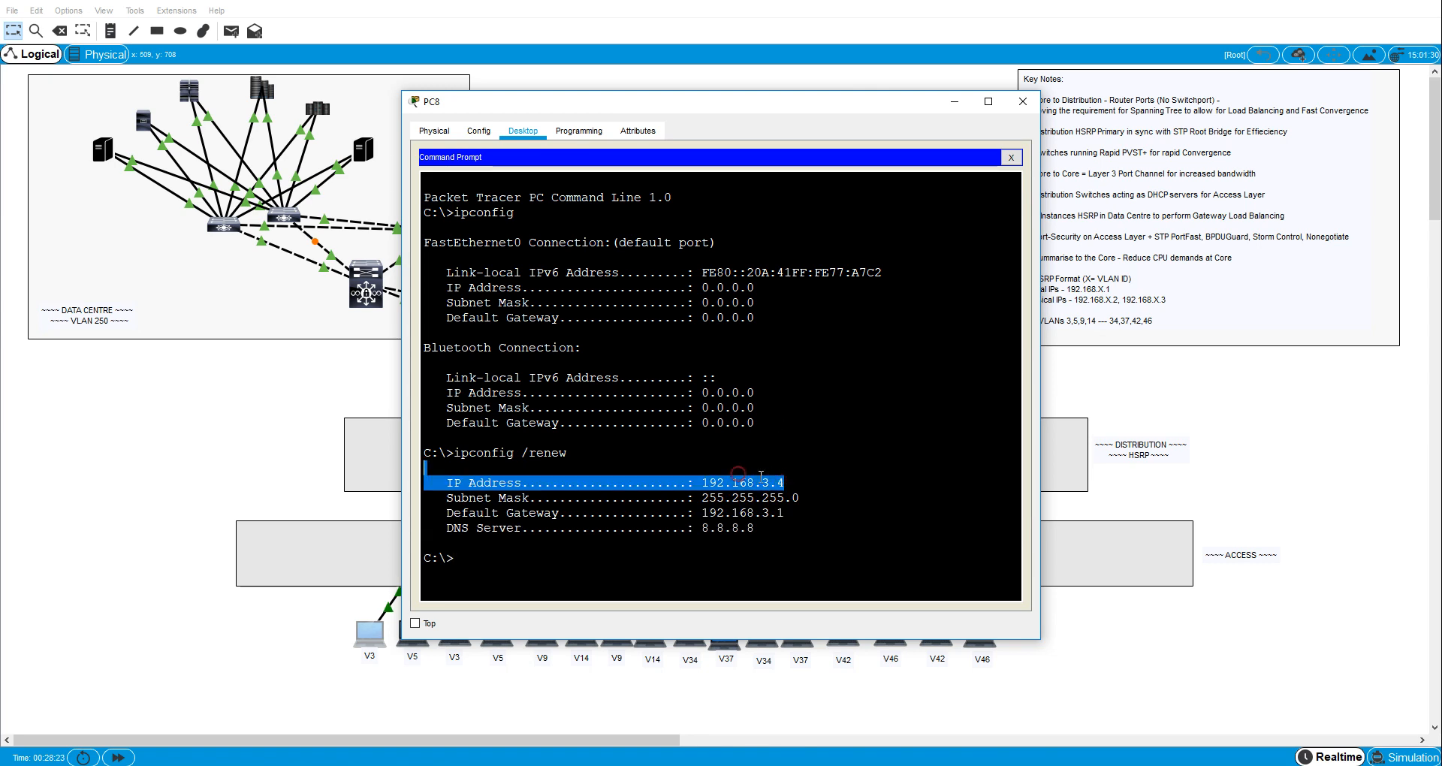
click(791, 513)
drag(783, 513, 703, 513)
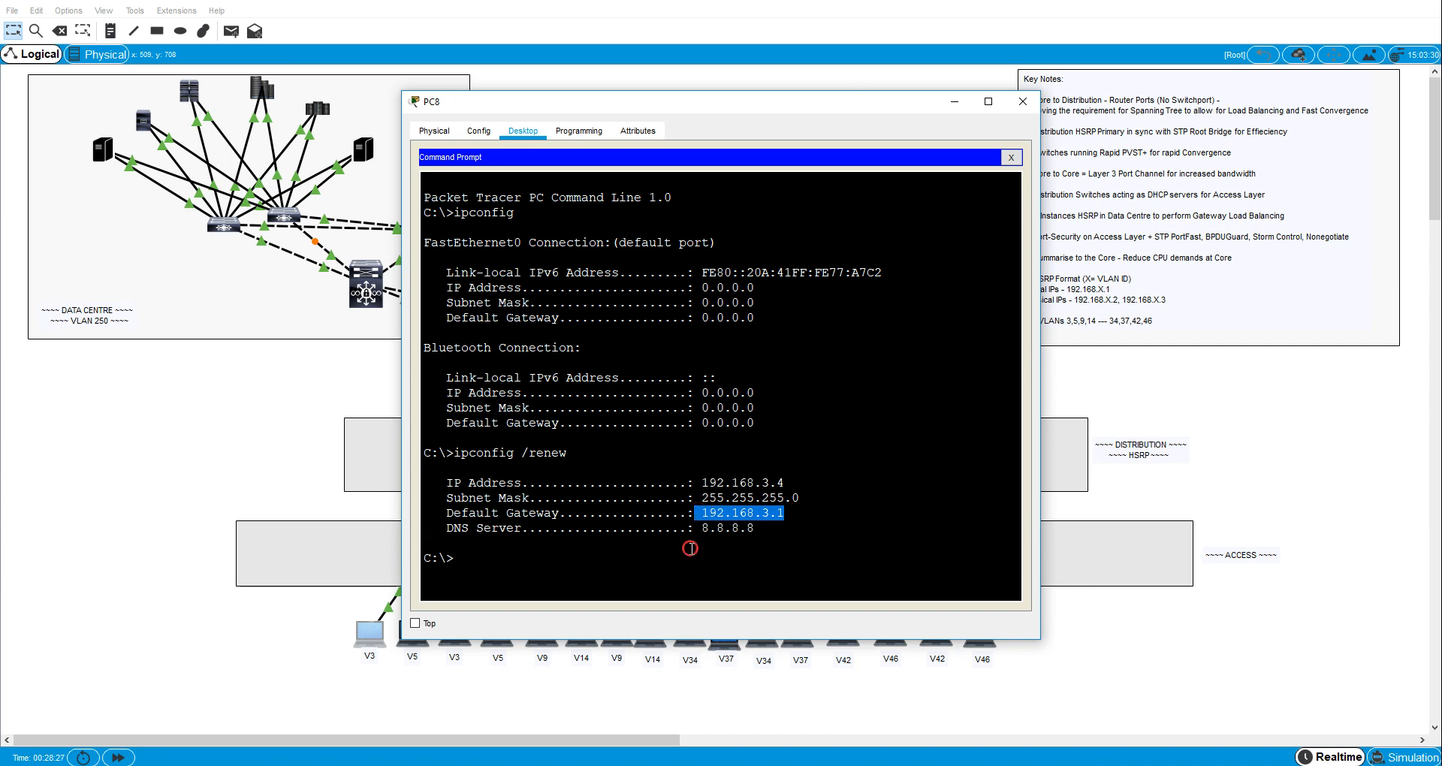
click(690, 548)
click(600, 568)
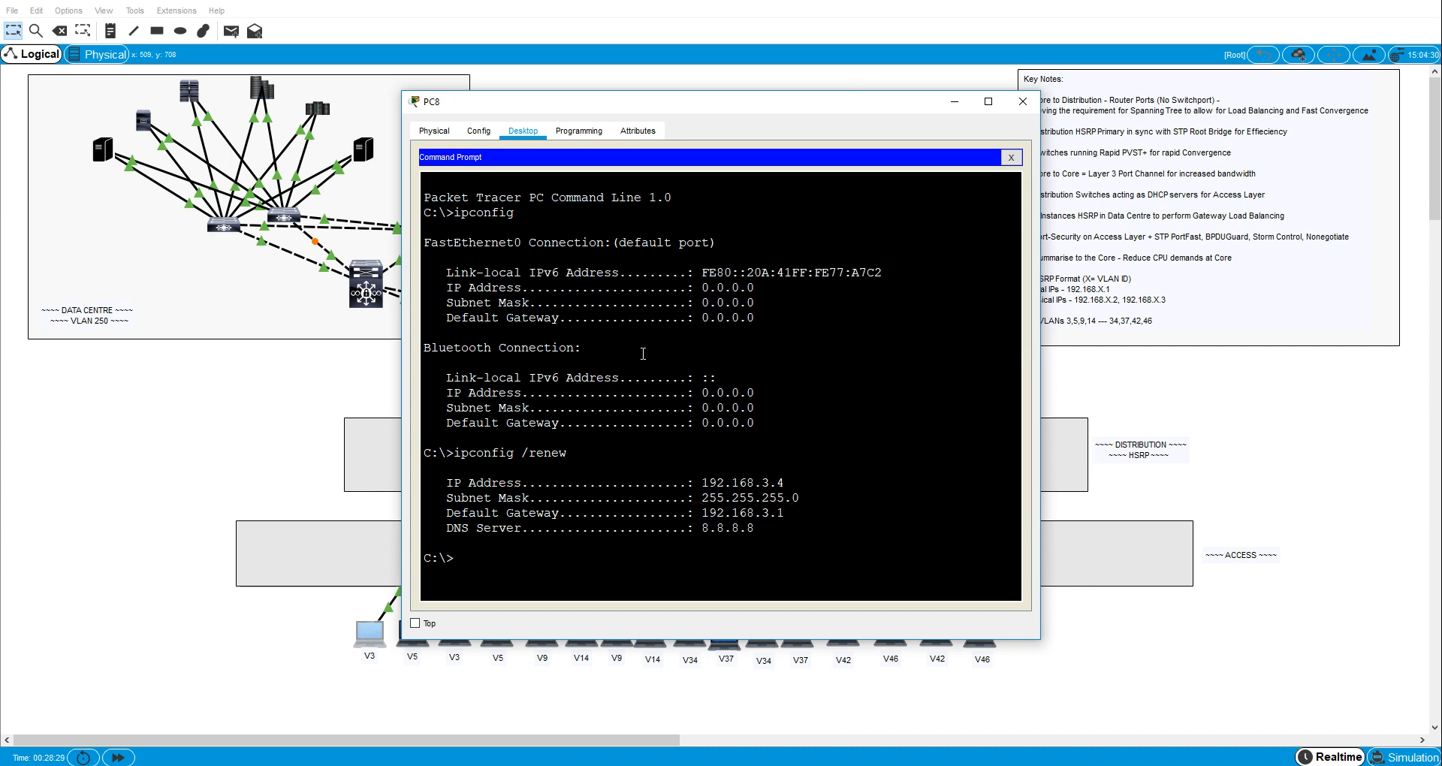
click(212, 457)
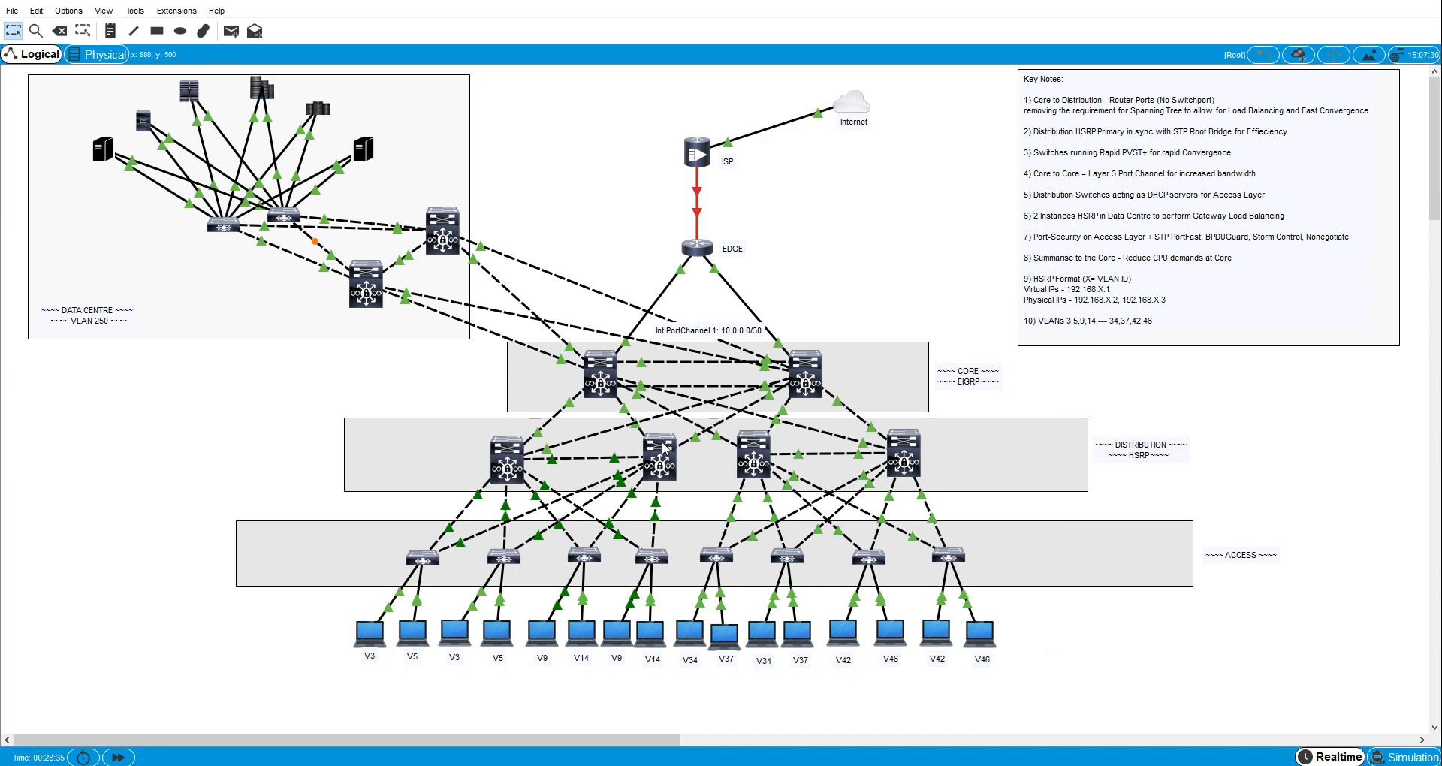
- Ping the VLAN 3 gateway 192.168.3.1 from PC8 and close its window
click(369, 640)
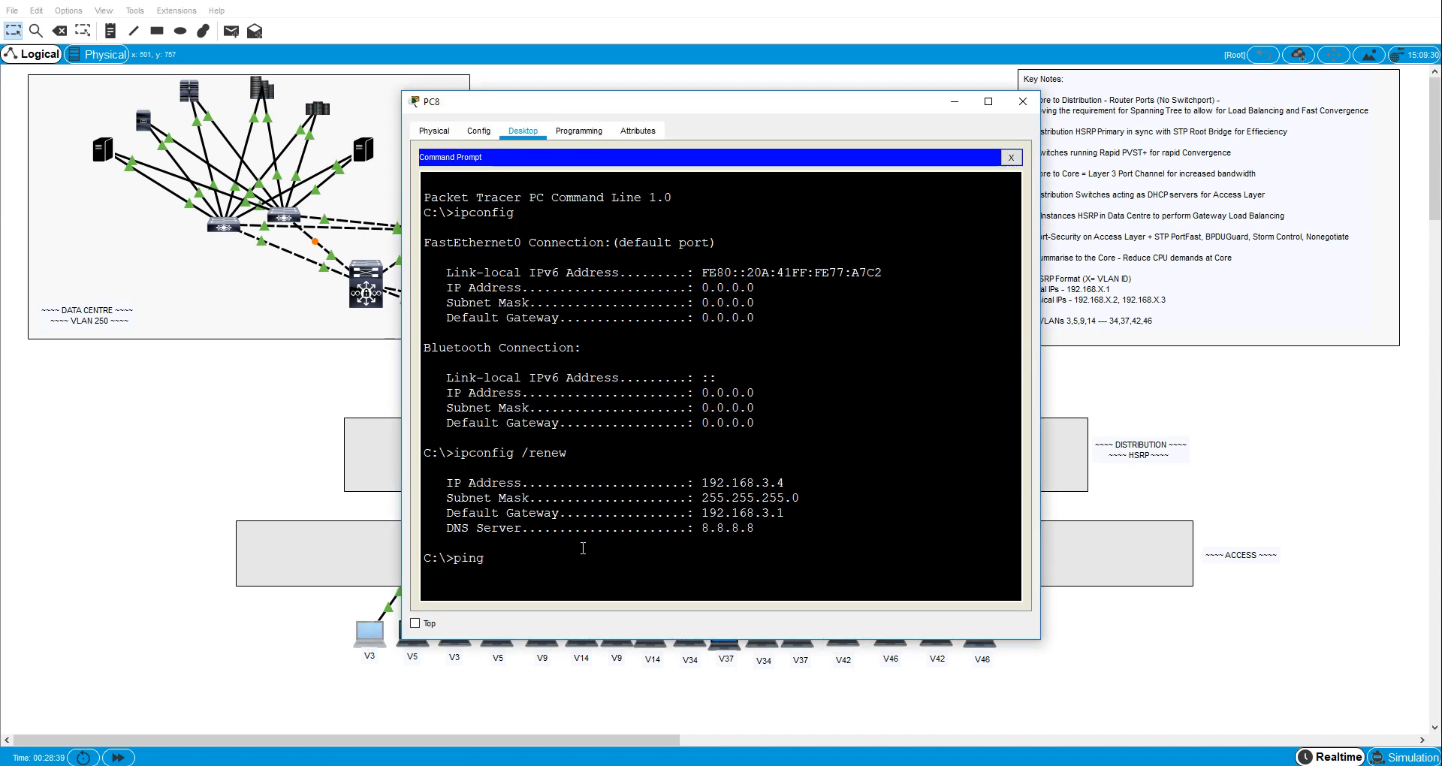
text(ping 192.168.3.1)
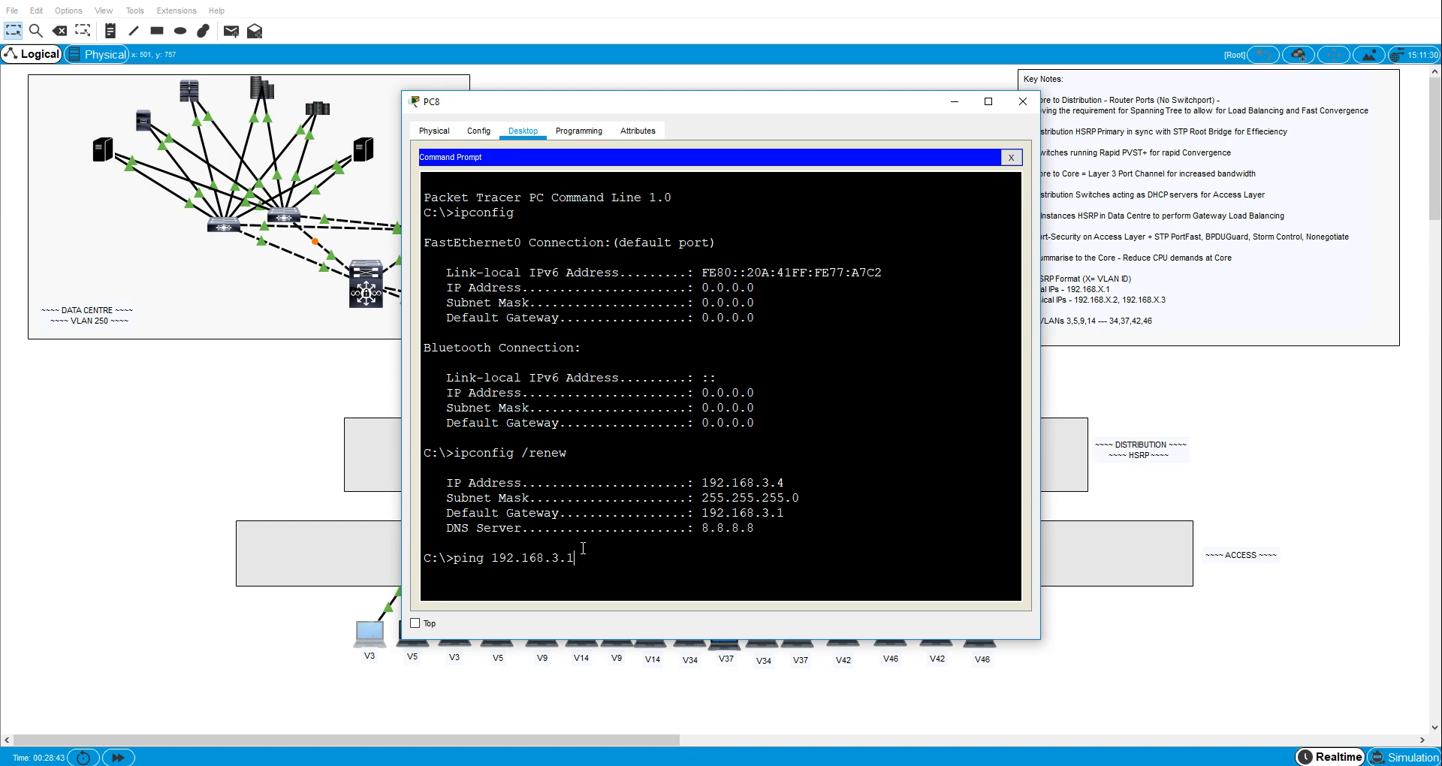
key(Return)
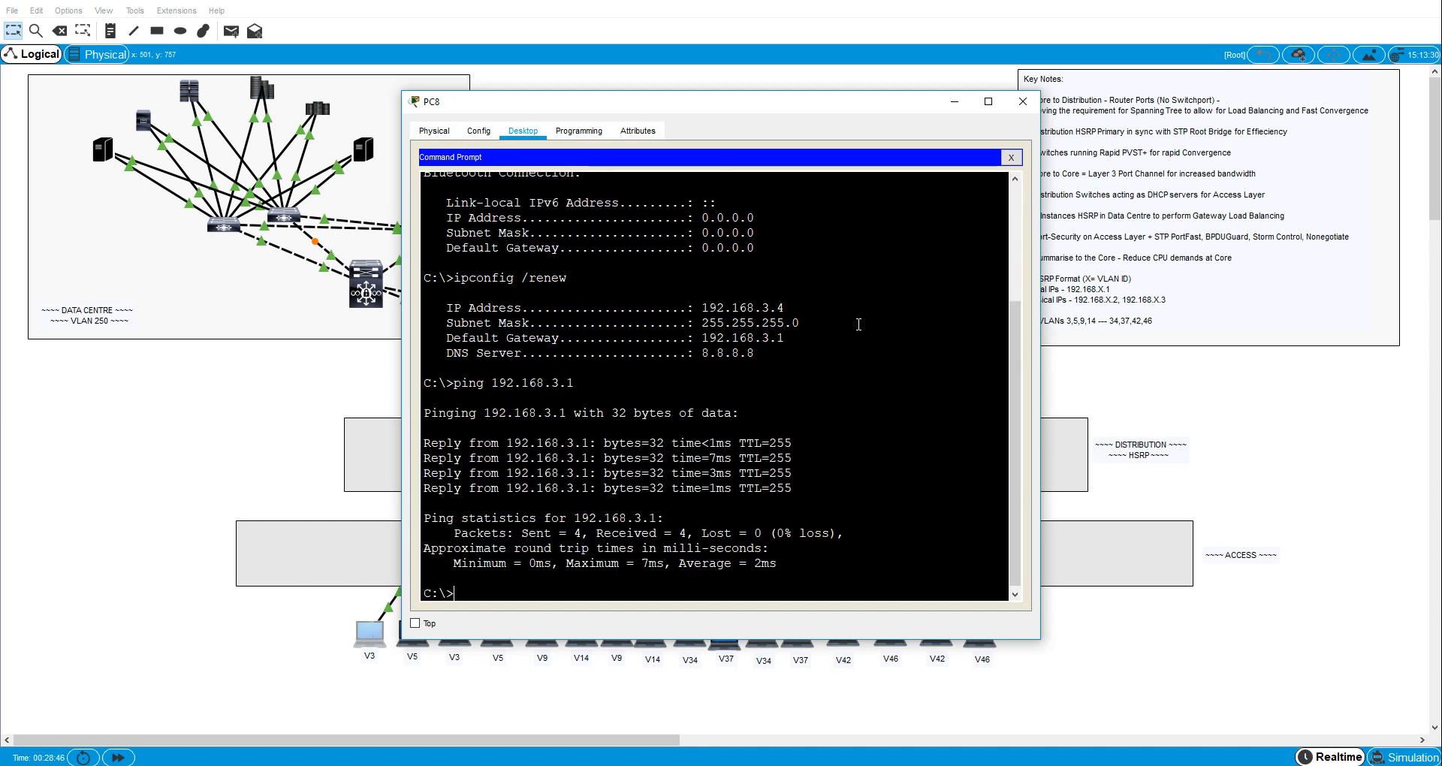
click(1023, 101)
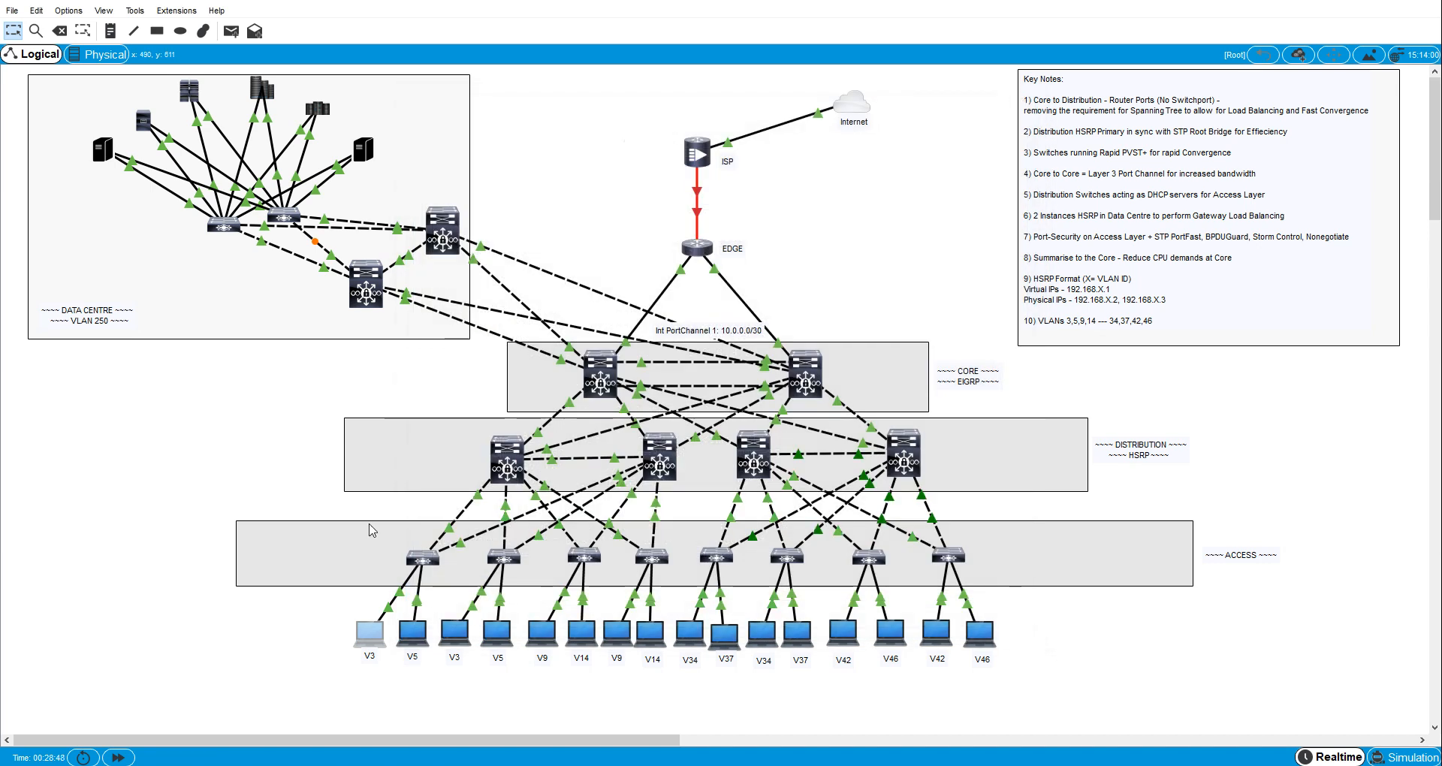
- Request a DHCP address on the VLAN 5 host PC0 with ipconfig /renew in its Command Prompt
click(407, 630)
click(523, 131)
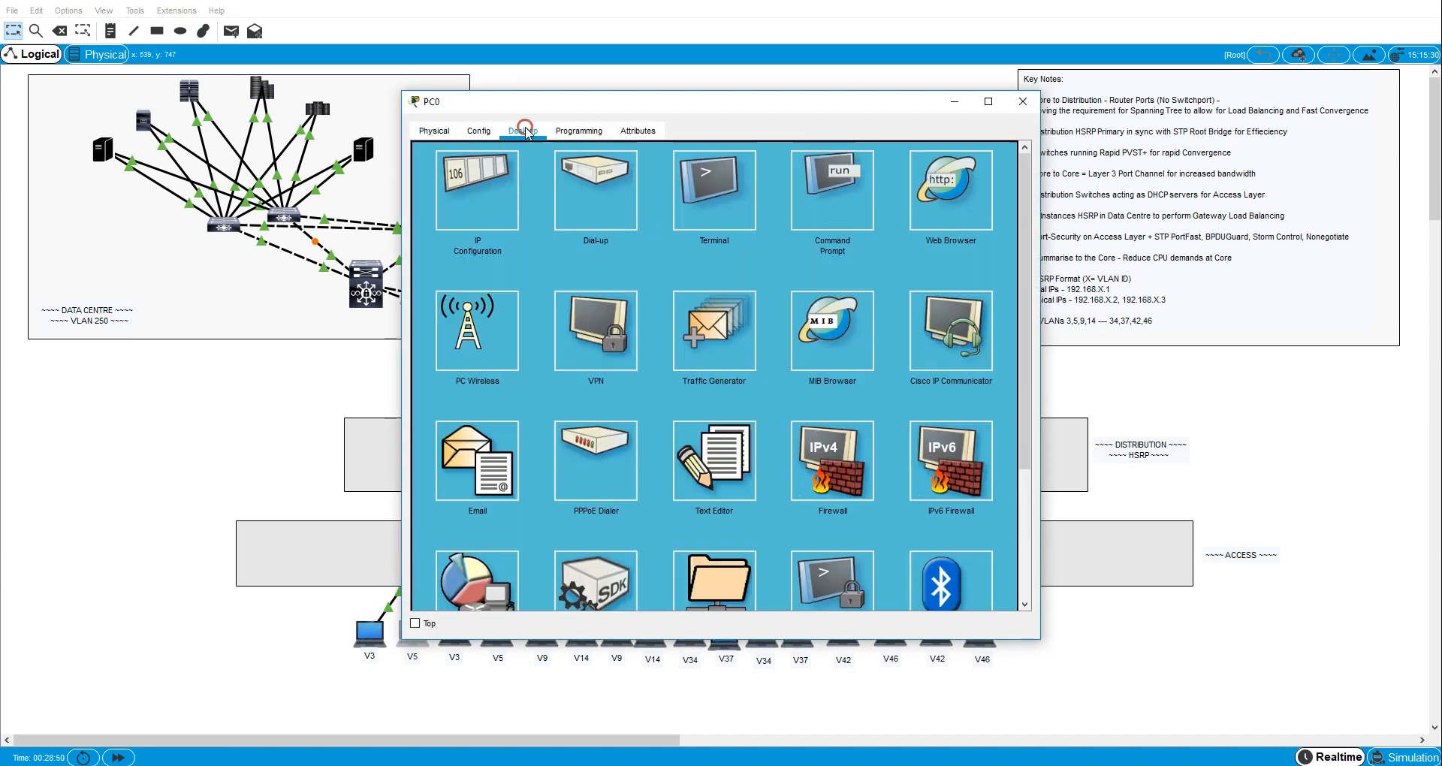
click(805, 184)
text(ipconfig /renew)
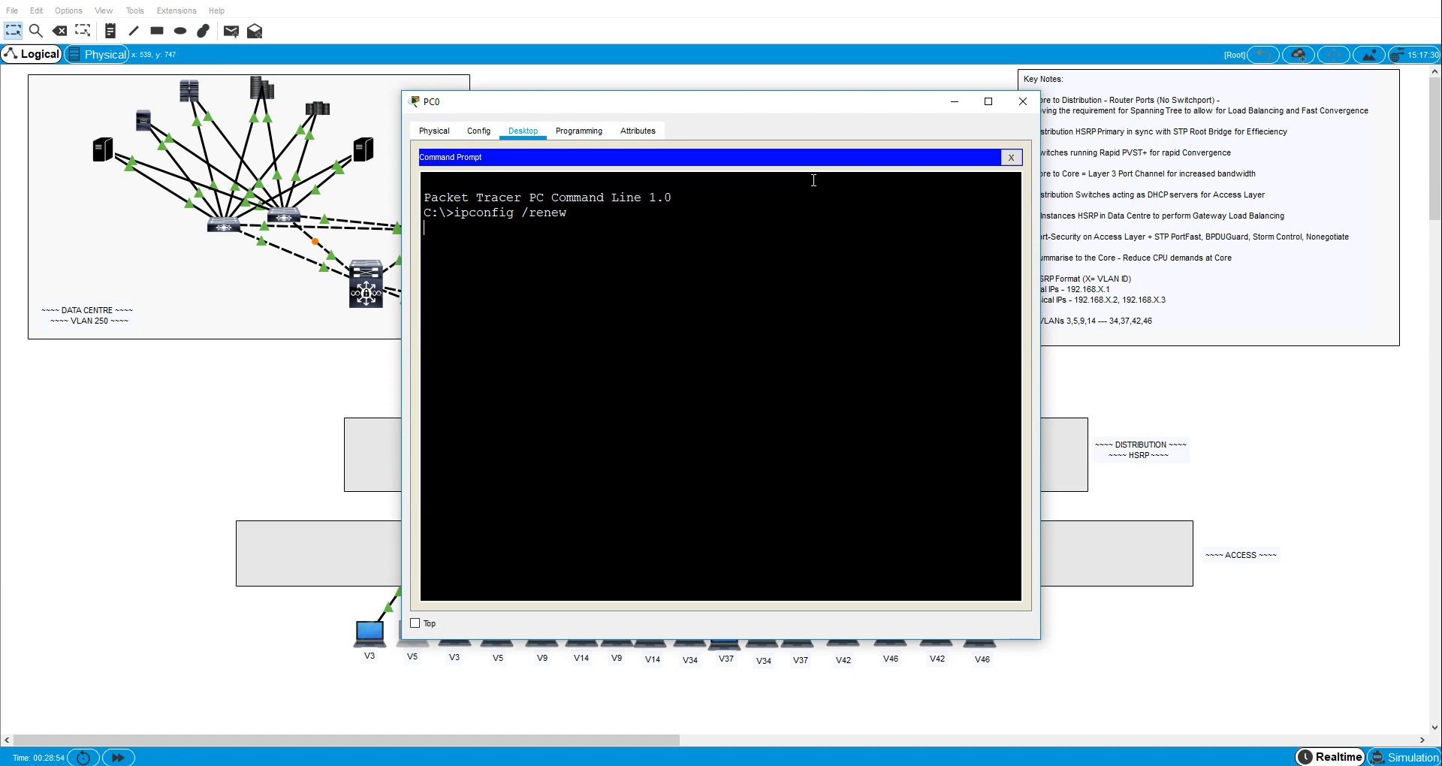
key(Return)
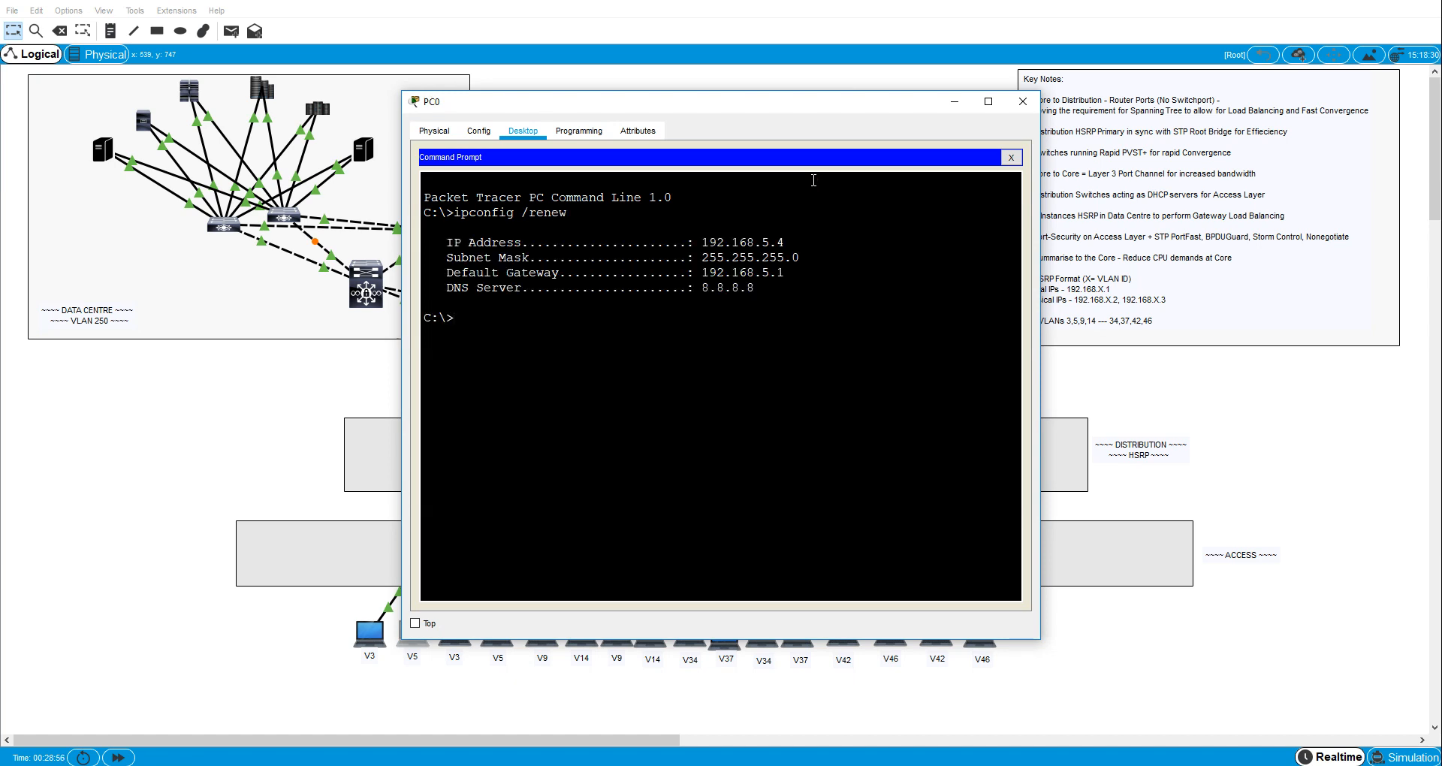
- Ping the VLAN 5 gateway 192.168.5.1 from PC0 and close its window
text(ping 192.168.5.1)
key(Return)
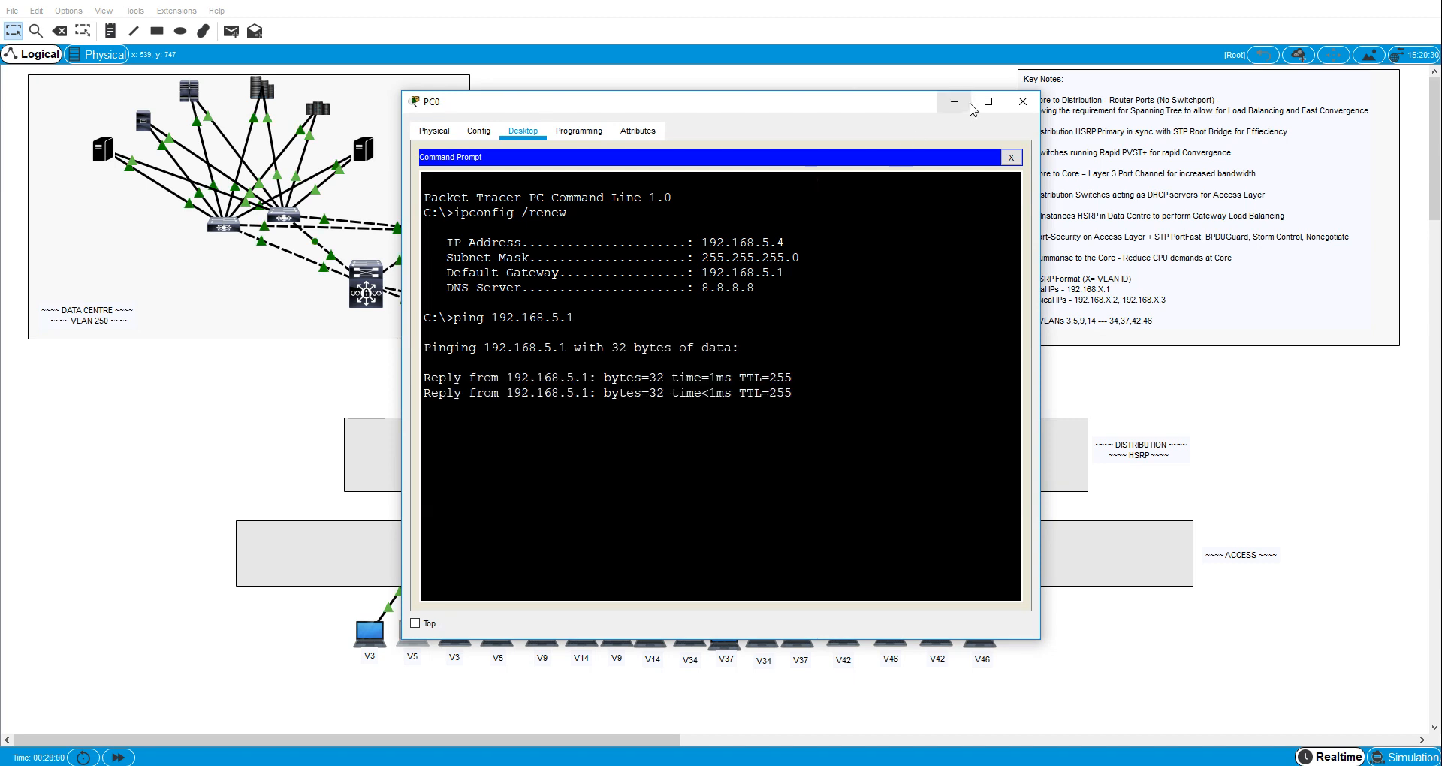
click(1023, 101)
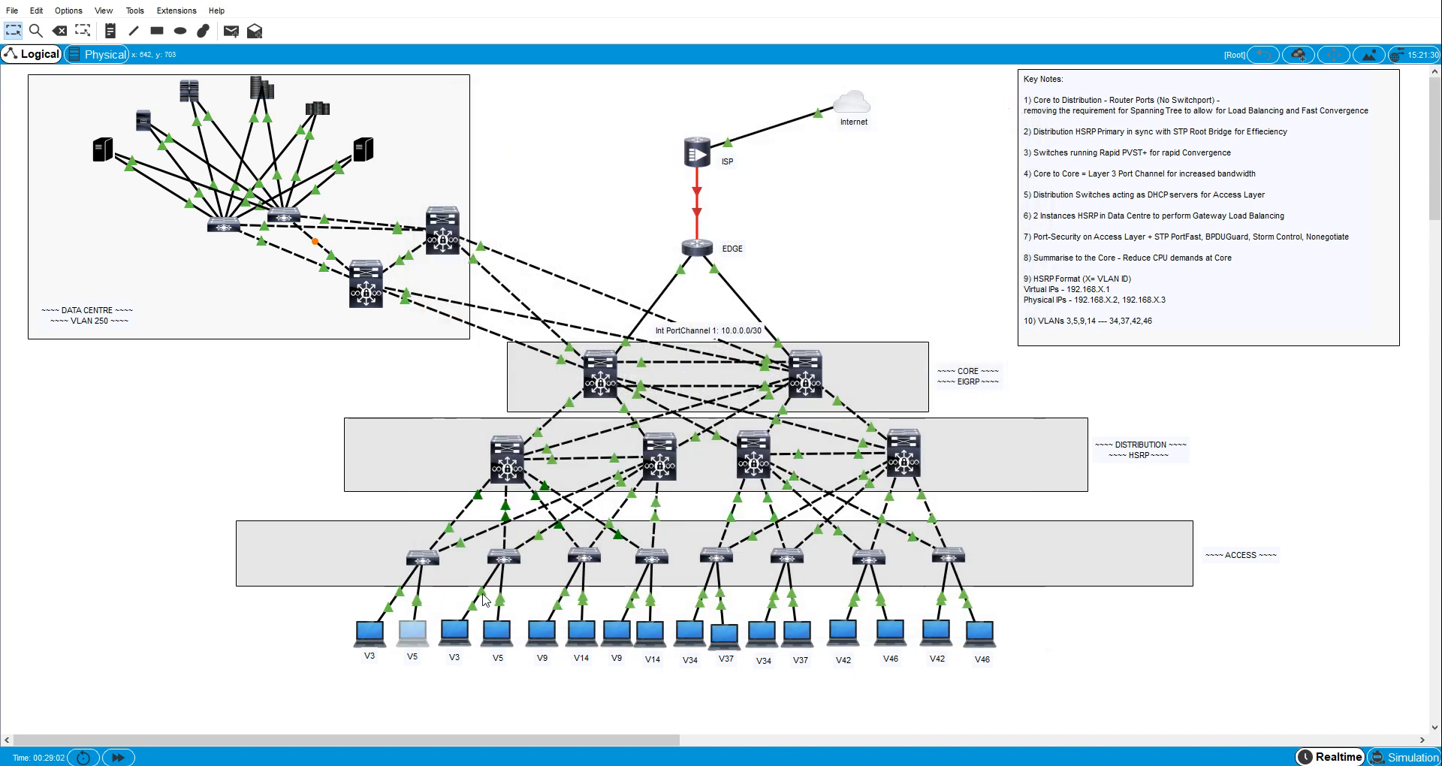
- Request a DHCP address on the second VLAN 3 host, PC9, with ipconfig /renew in its Command Prompt
click(489, 633)
click(522, 131)
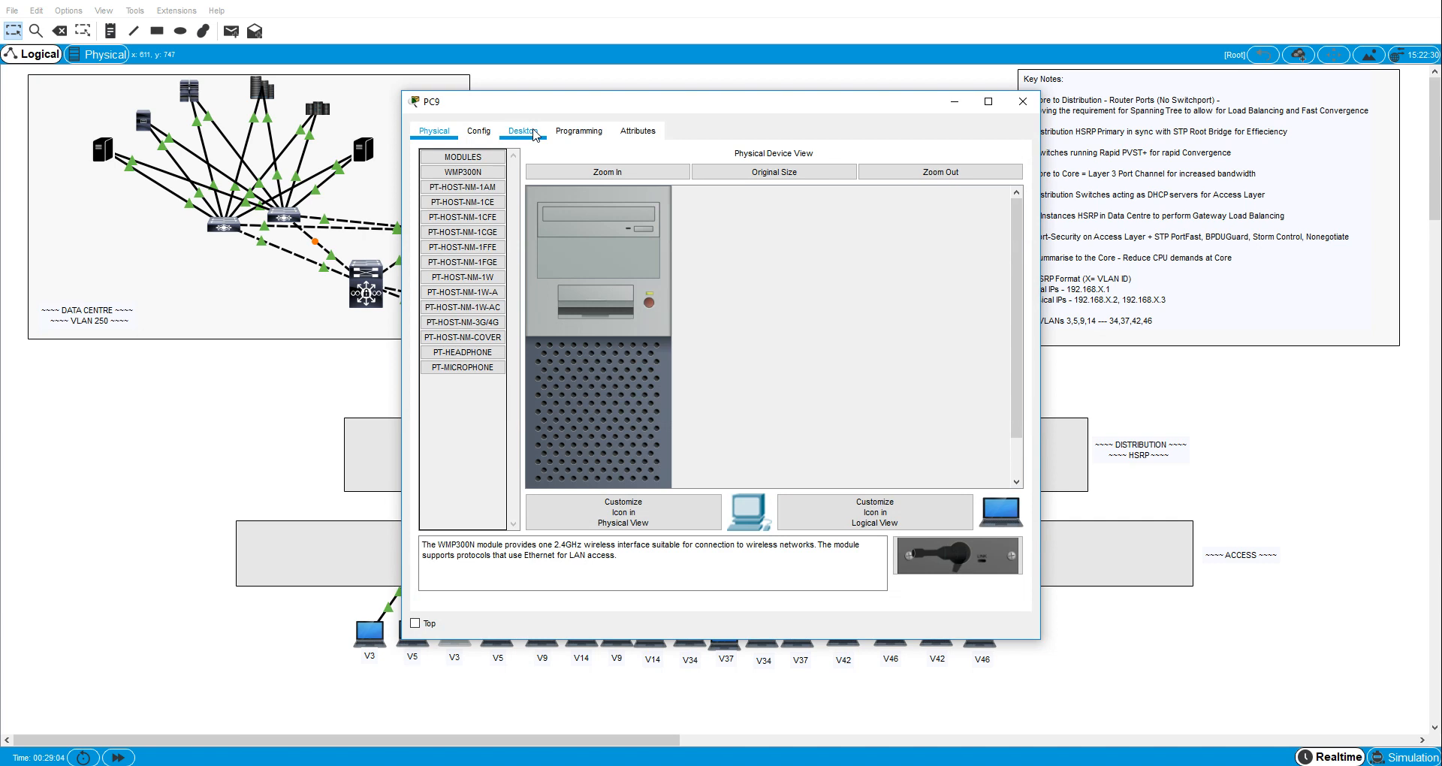
click(813, 195)
text(ipconfig /renew)
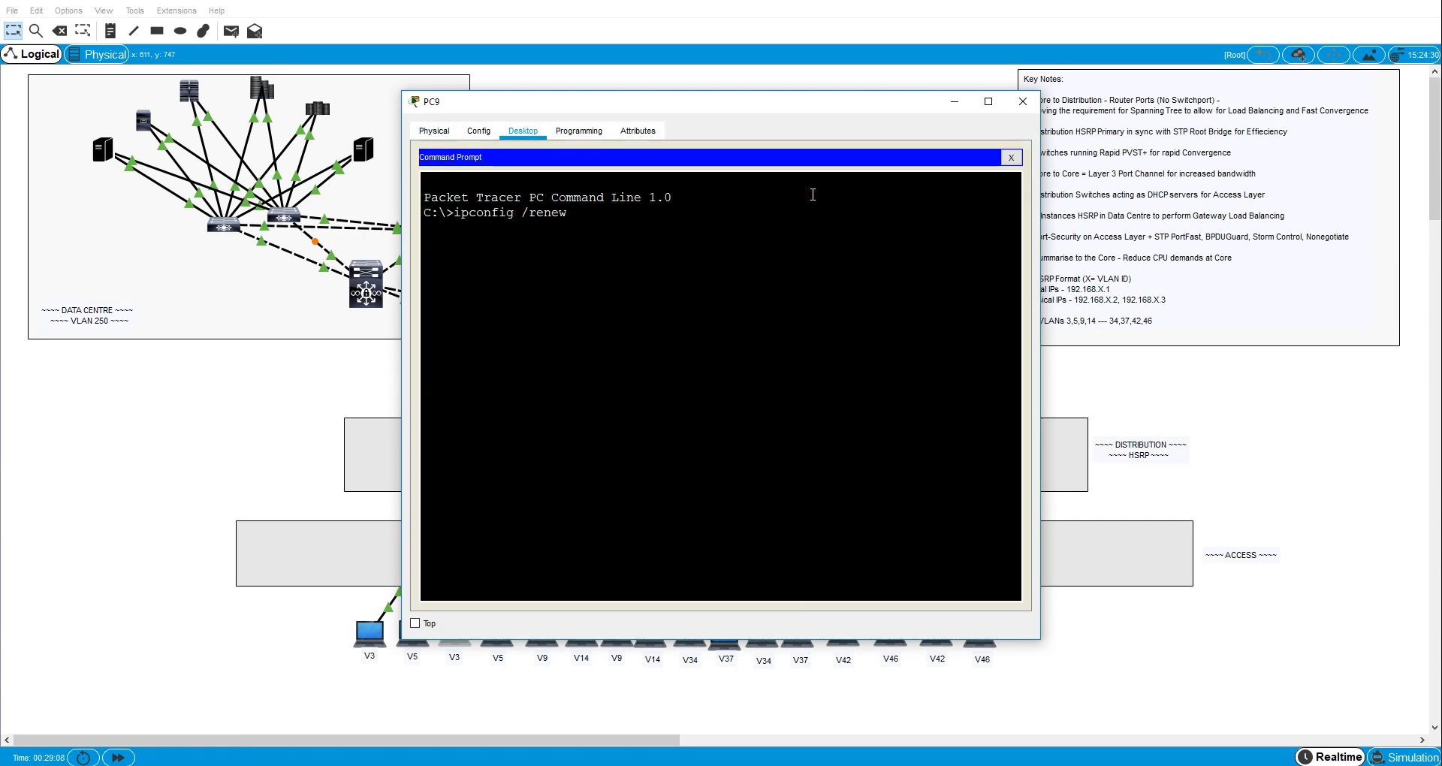
key(Return)
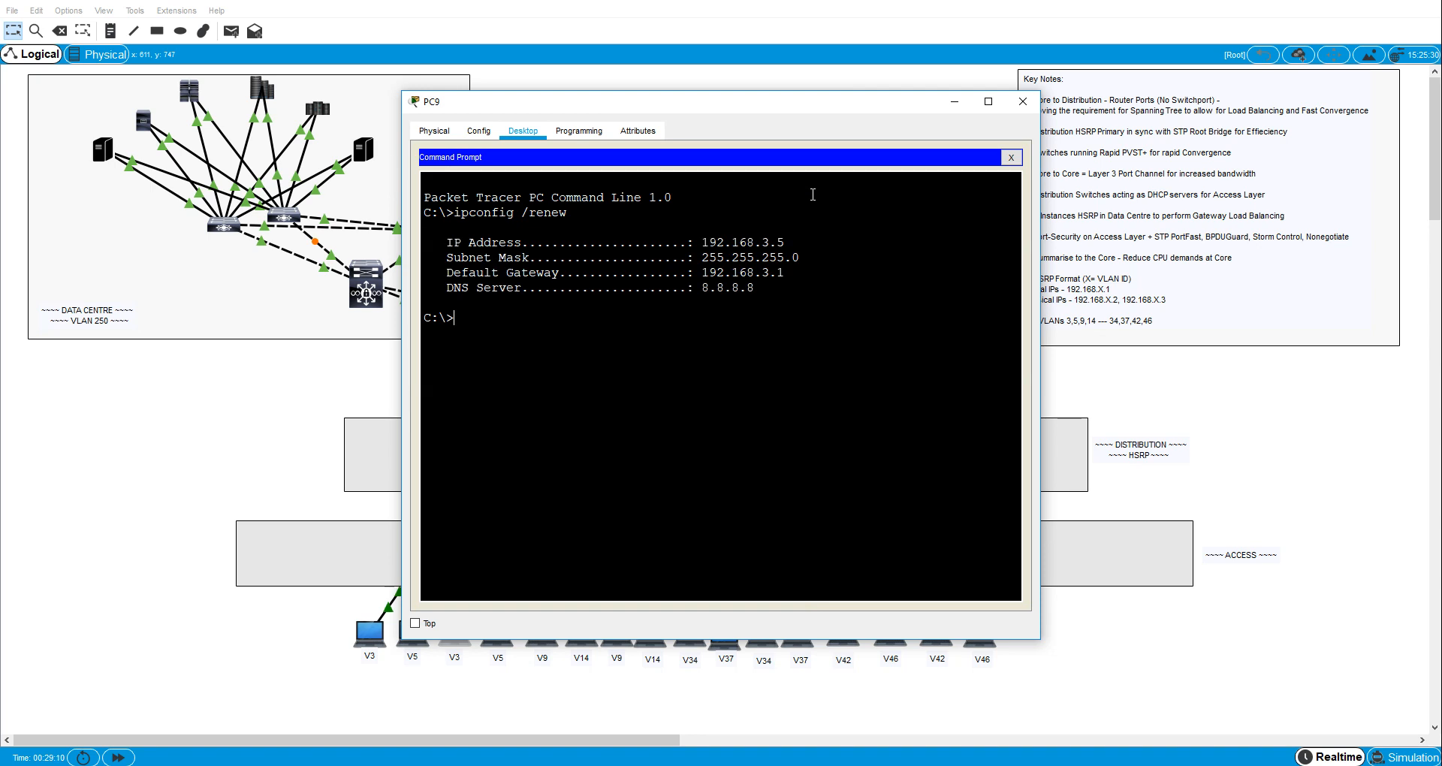
- Ping the VLAN 3 gateway 192.168.3.1 from PC9
text(ping 192.168.3.1)
key(Return)
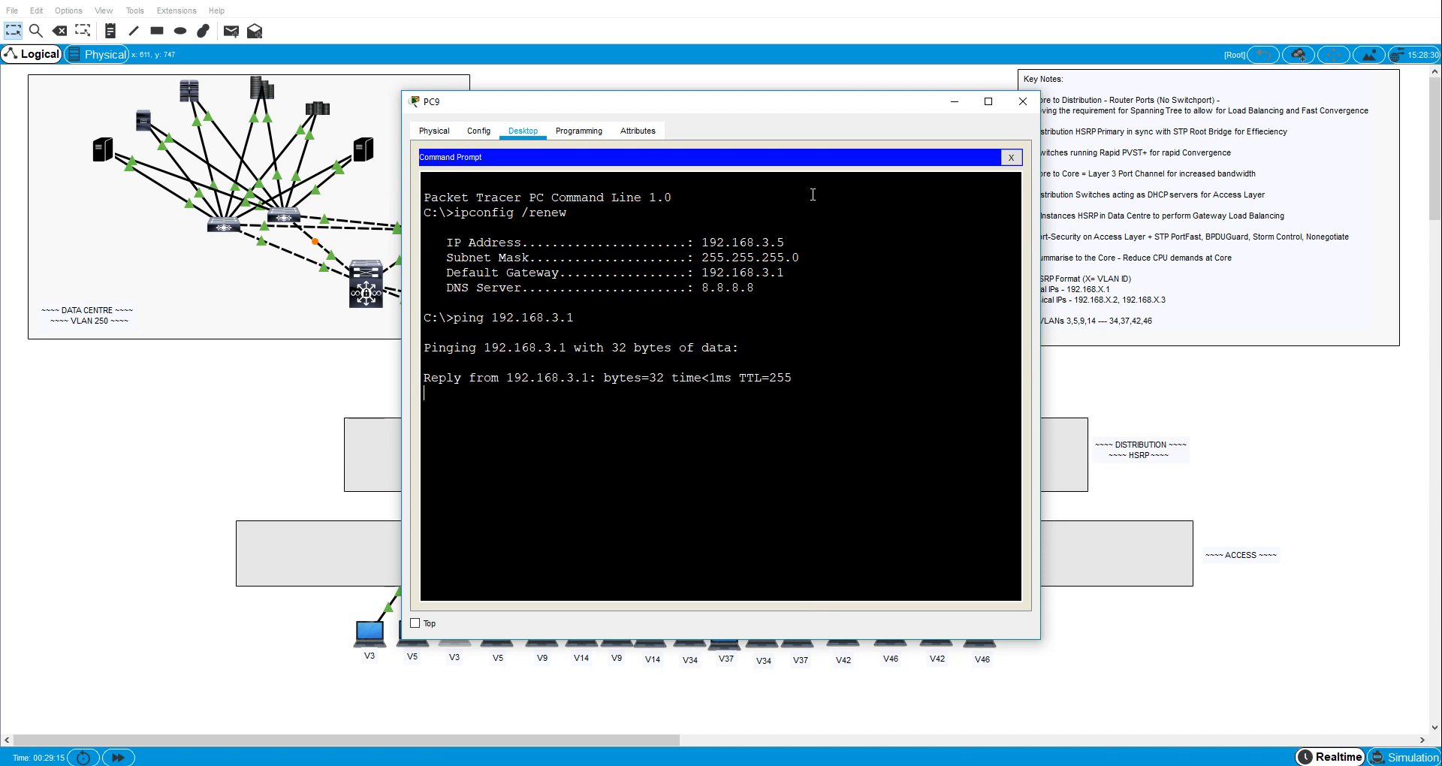
- Close PC9's window and check the IP configuration of the second VLAN 5 host, PC1, with ipconfig in its Command Prompt
click(1022, 102)
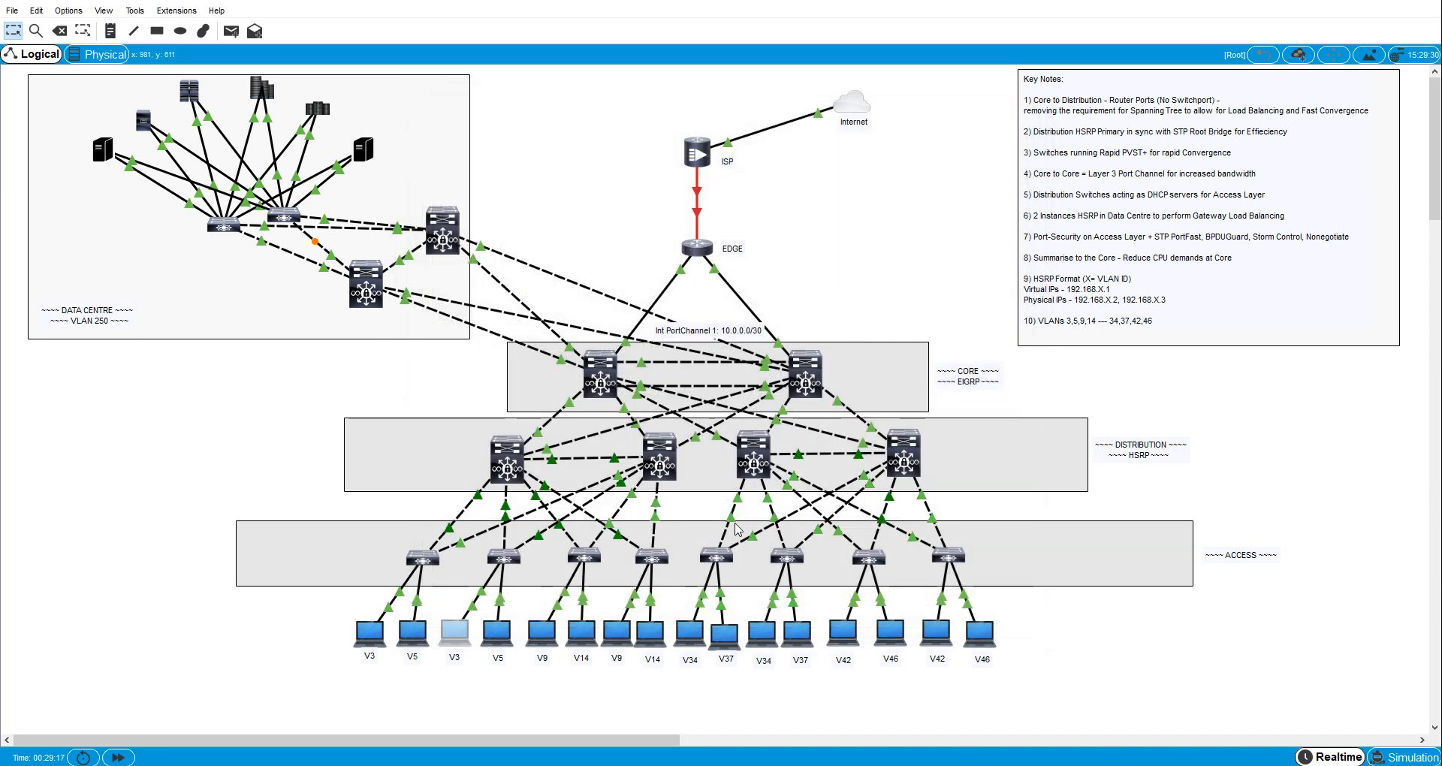
click(497, 633)
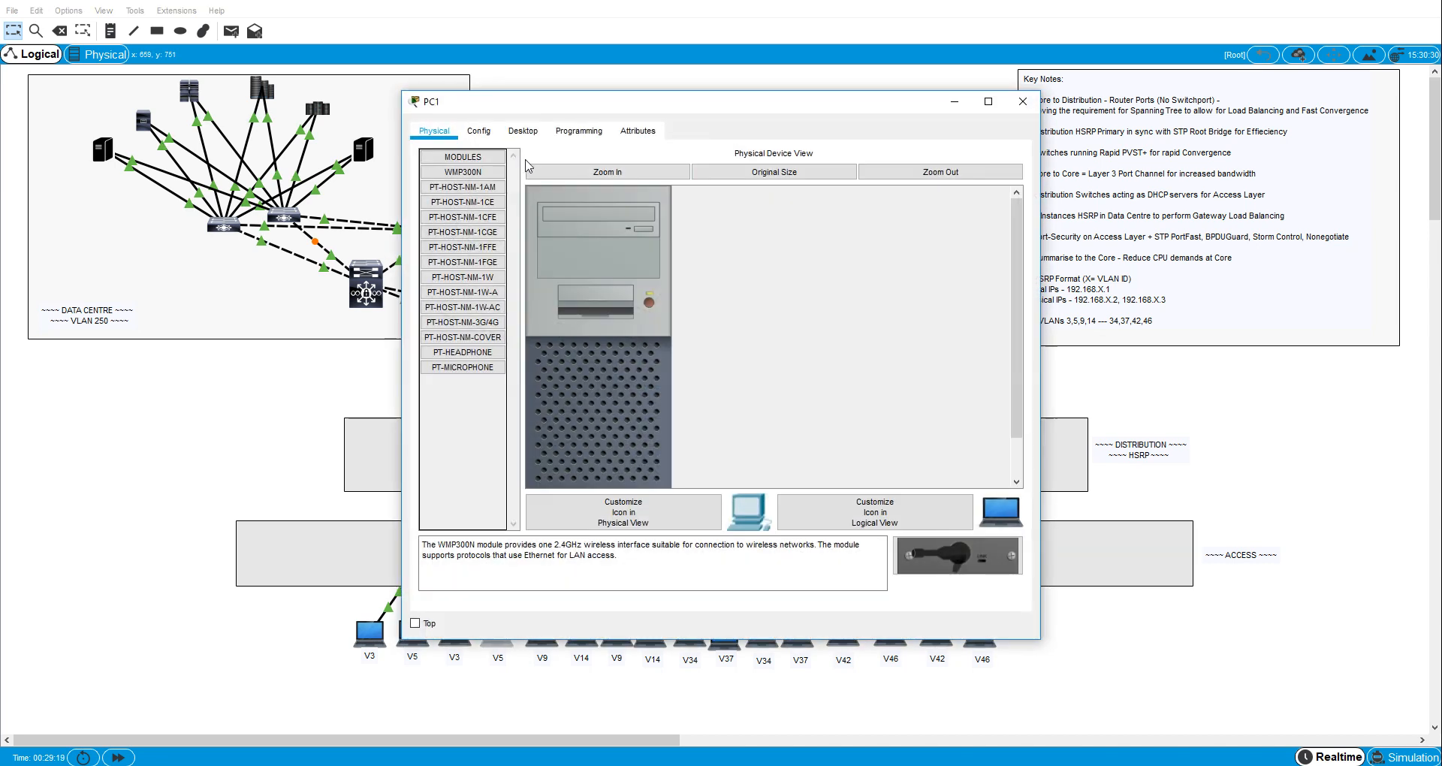
click(522, 131)
click(827, 197)
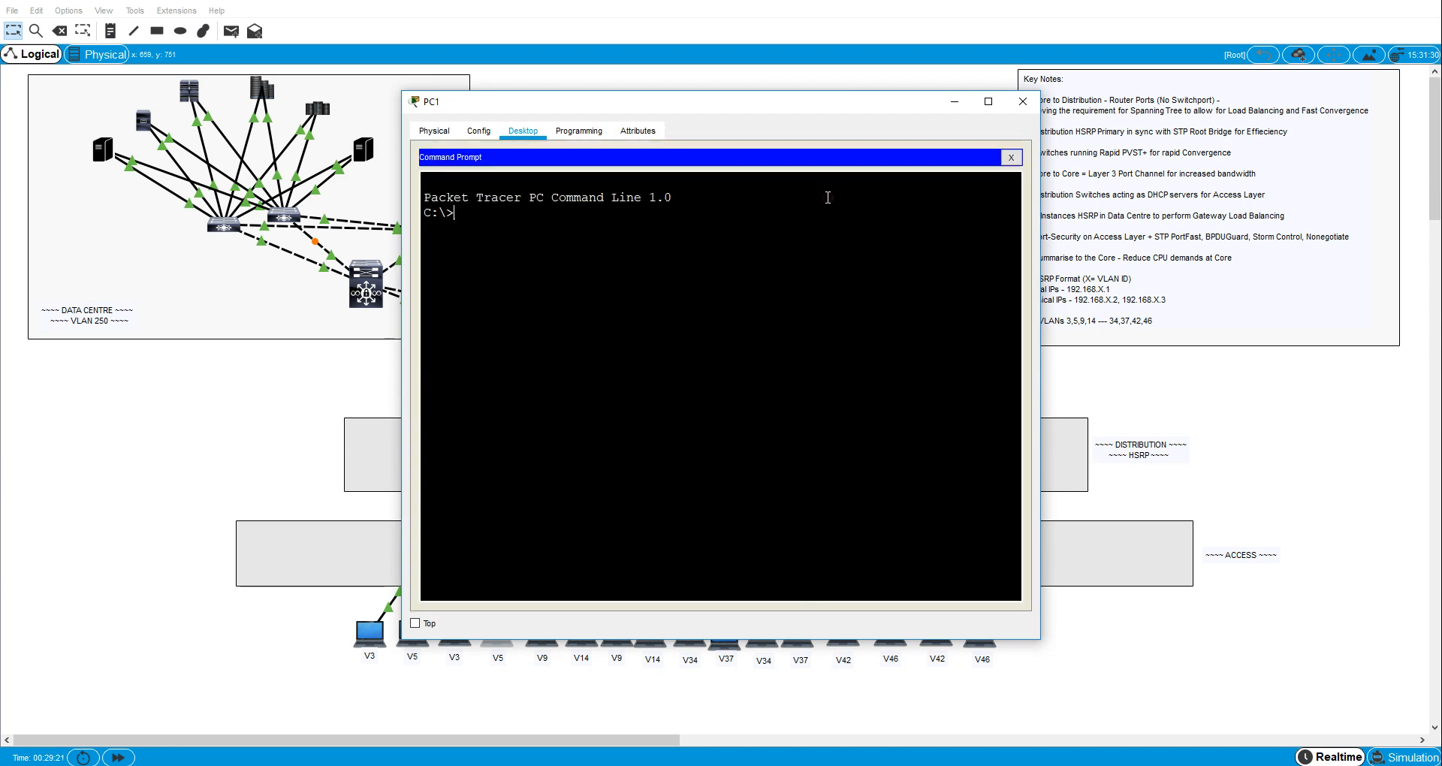
text(ipcnfi)
text(onfig)
key(Return)
- Request a DHCP address on PC1 with ipconfig /renew
text(ping)
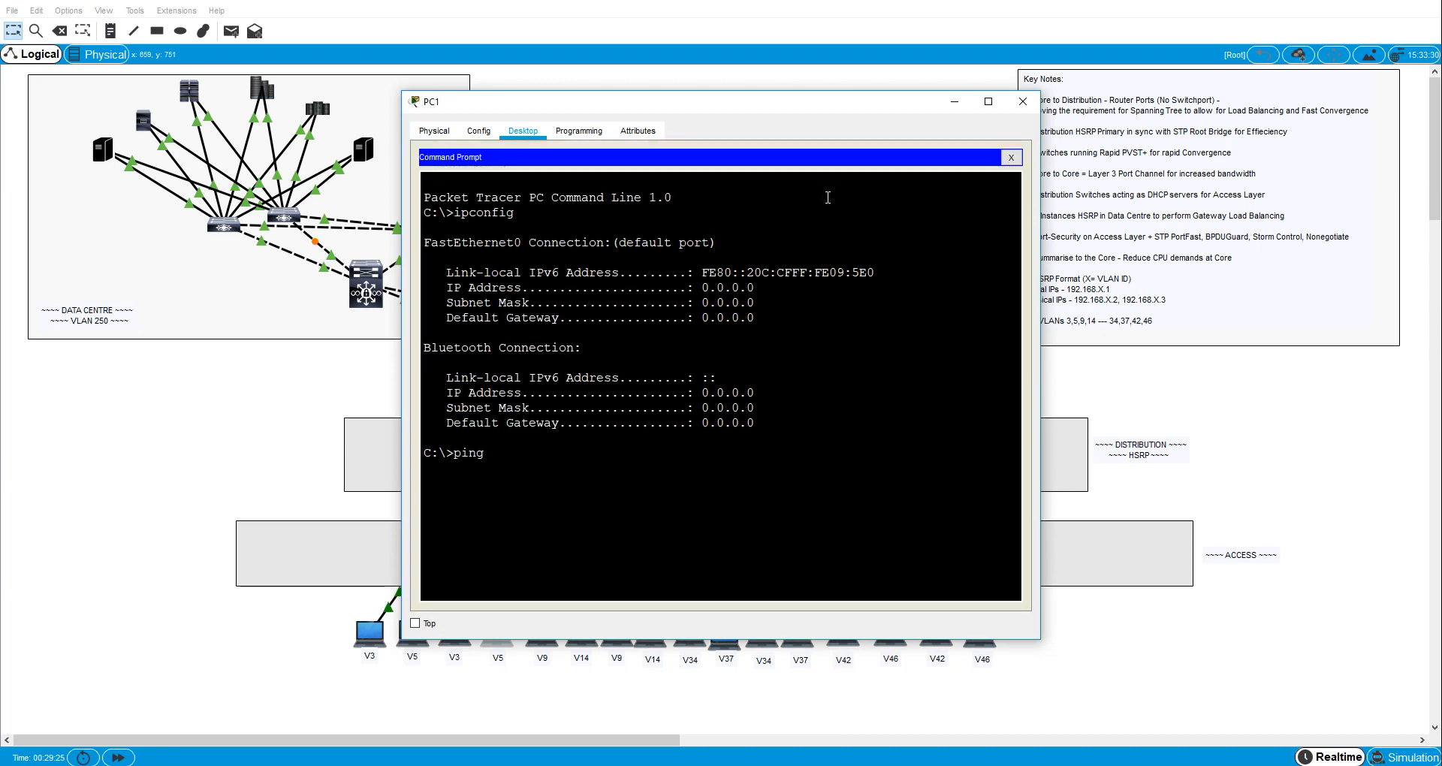
key(BackSpace)
key(BackSpace)
key(BackSpace)
key(BackSpace)
key(Up)
text(/renew)
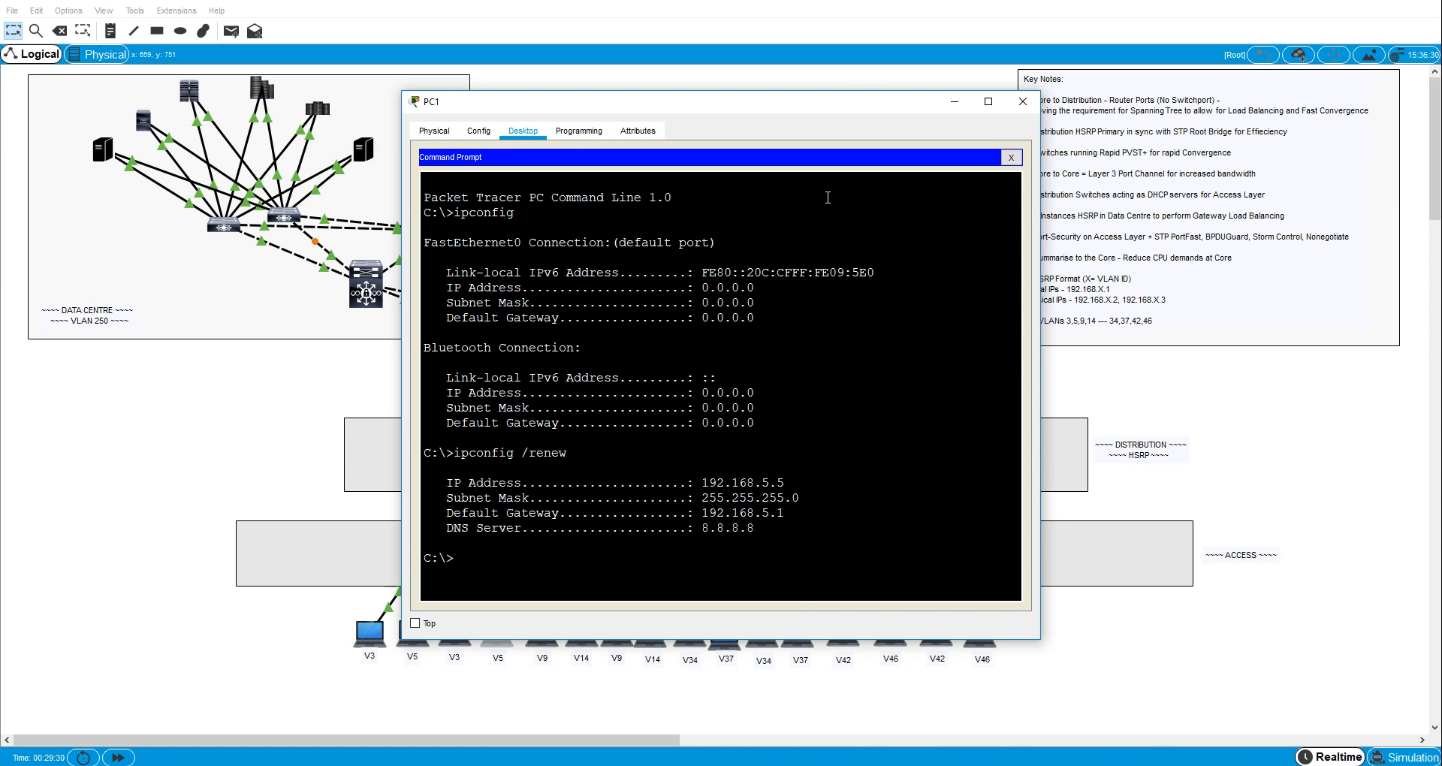
- Ping the VLAN 5 gateway 192.168.5.1 from PC1 and close its window
key(BackSpace)
key(BackSpace)
text(ing 192.168.5.1)
key(Return)
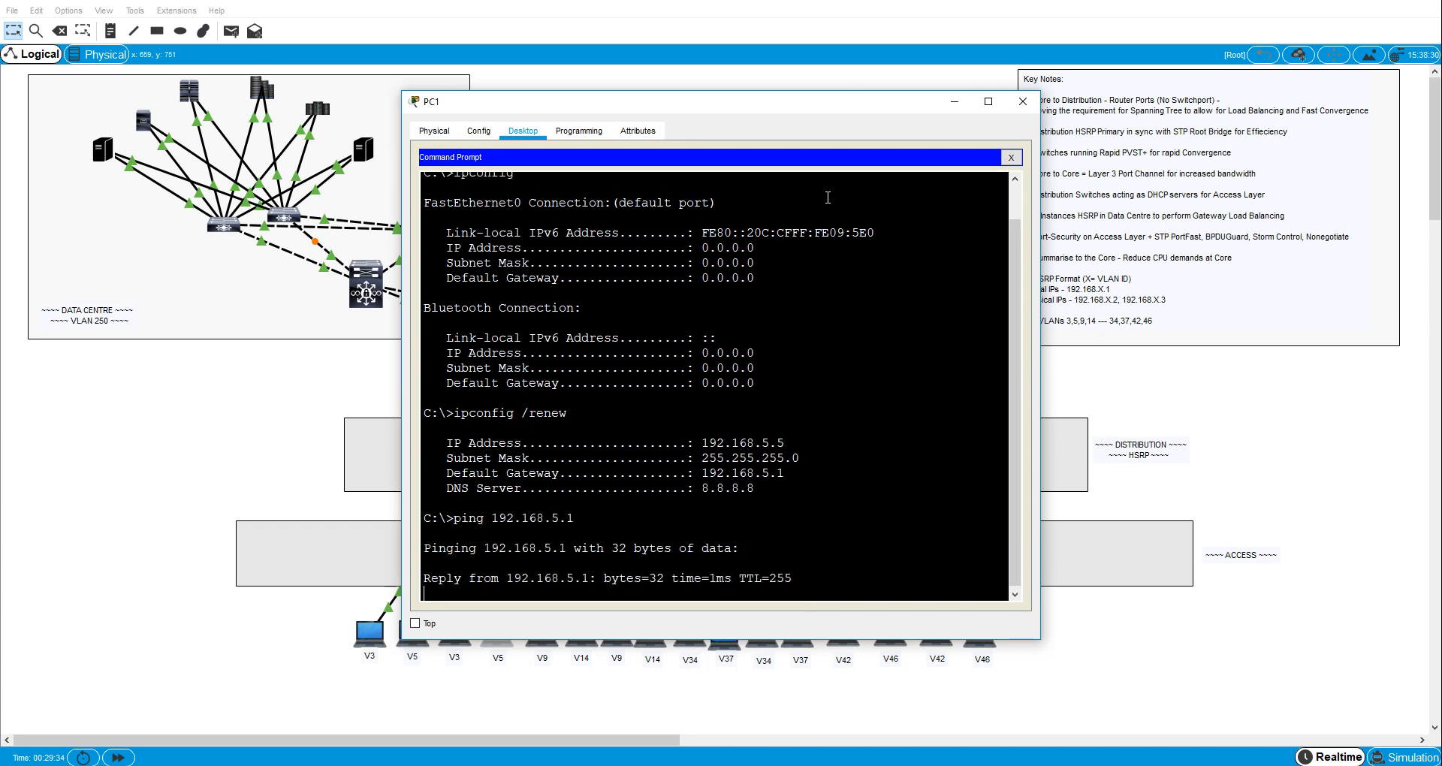
click(1022, 101)
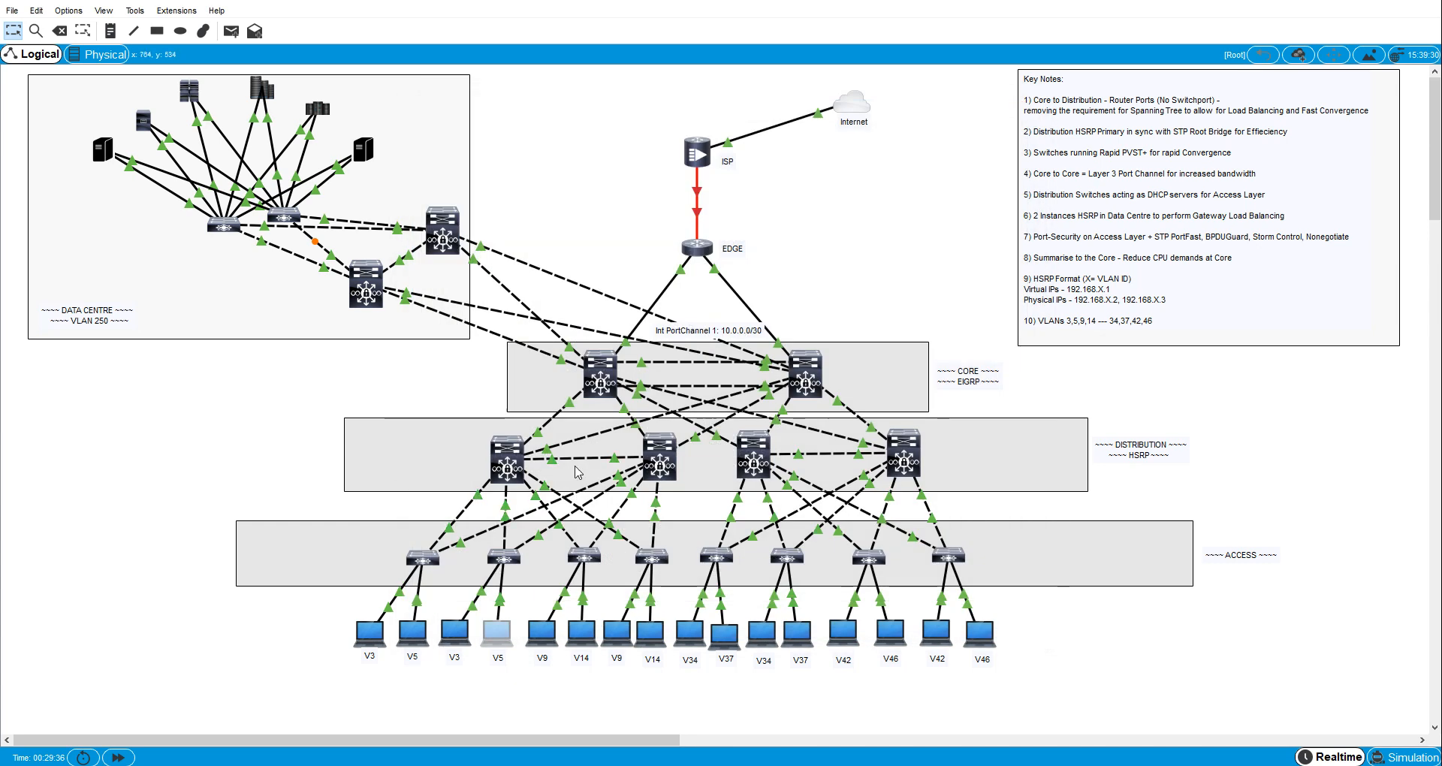
- Request a DHCP address on the first VLAN 9 host, PC10, with ipconfig /renew in its Command Prompt
click(541, 639)
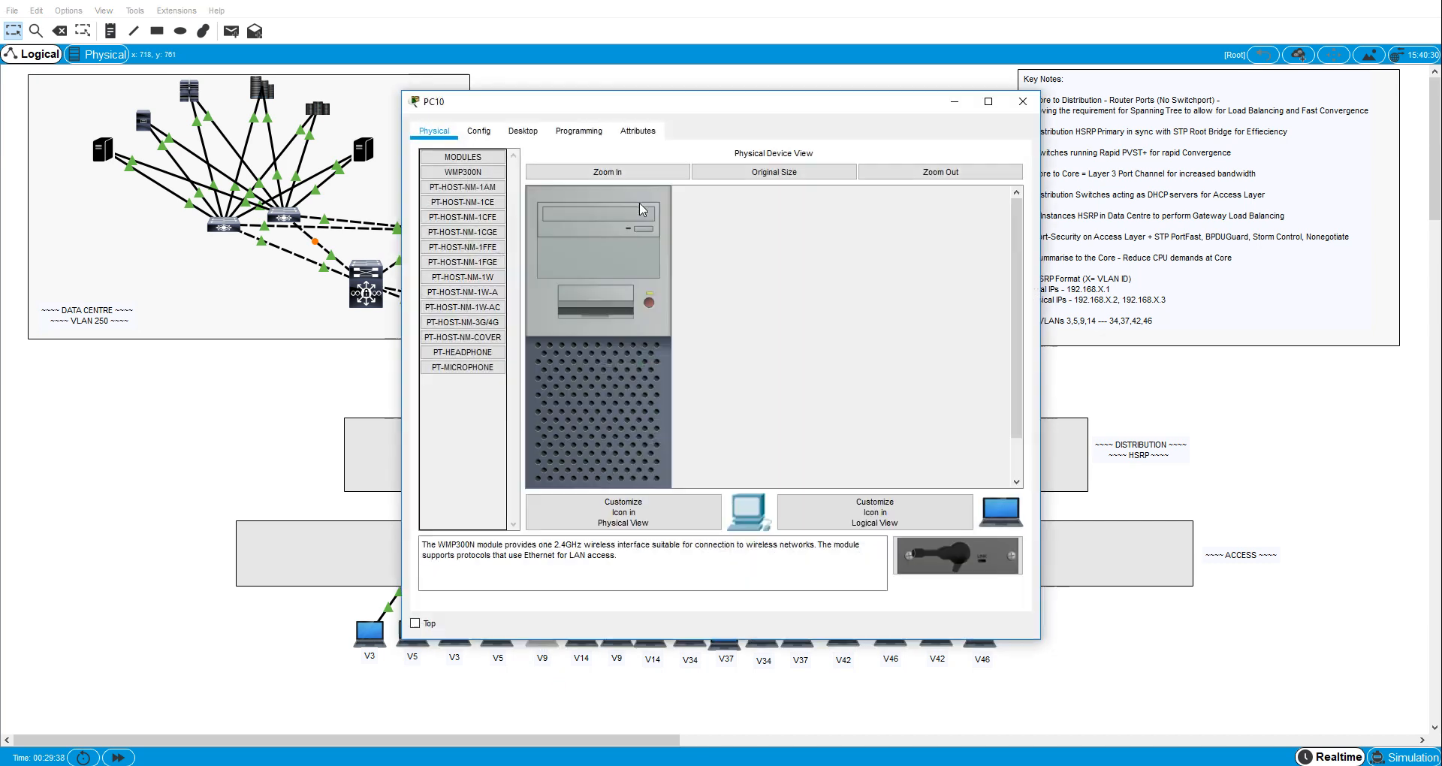
click(524, 131)
click(800, 204)
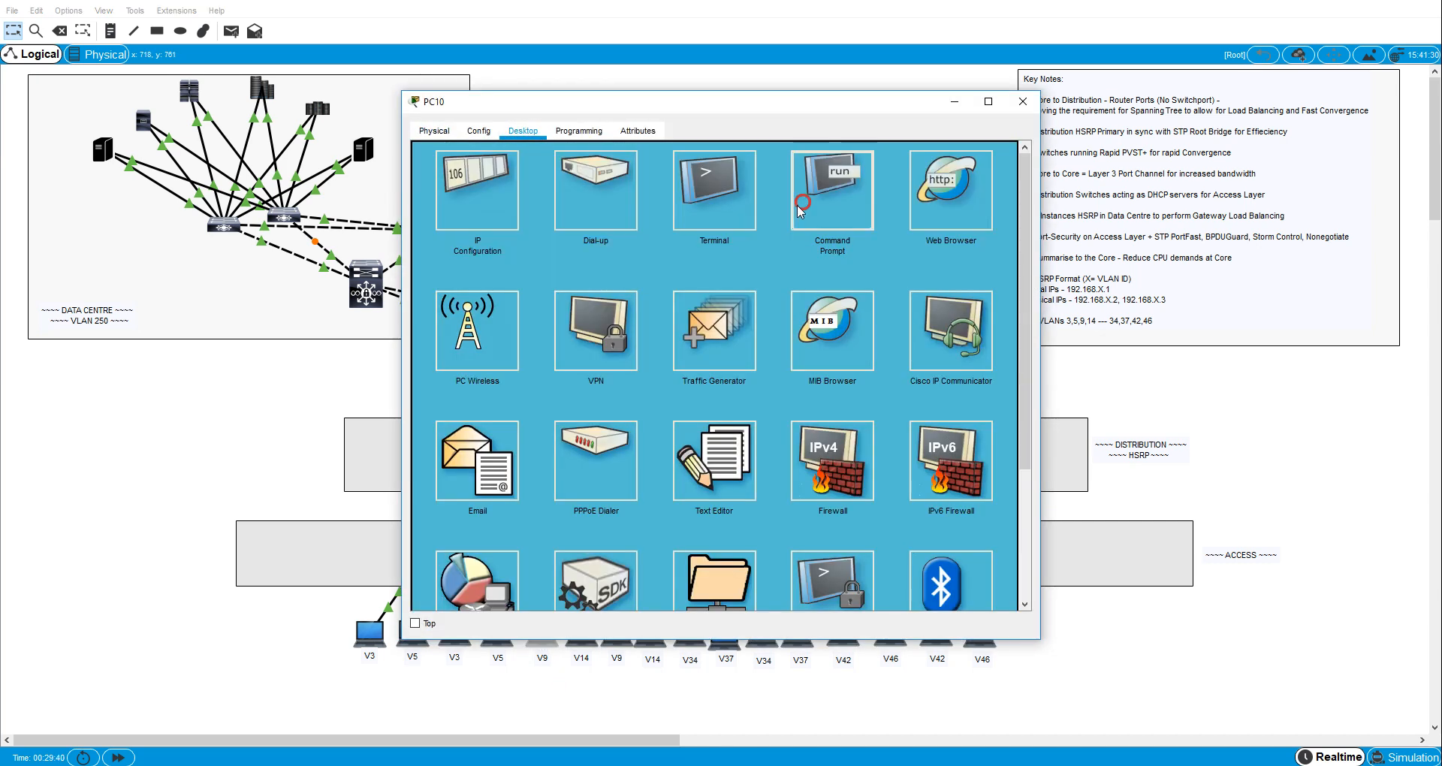
text(ip)
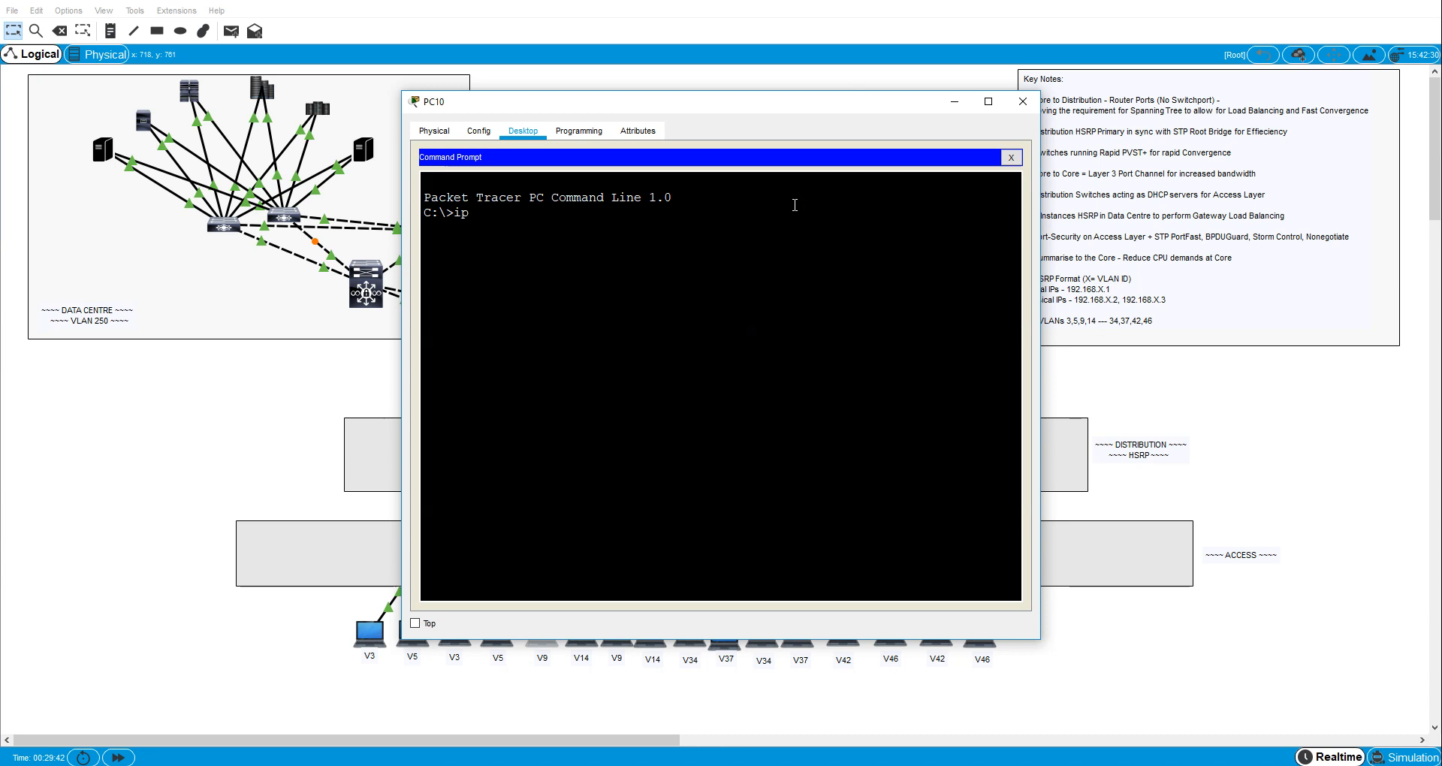
text(config /renew)
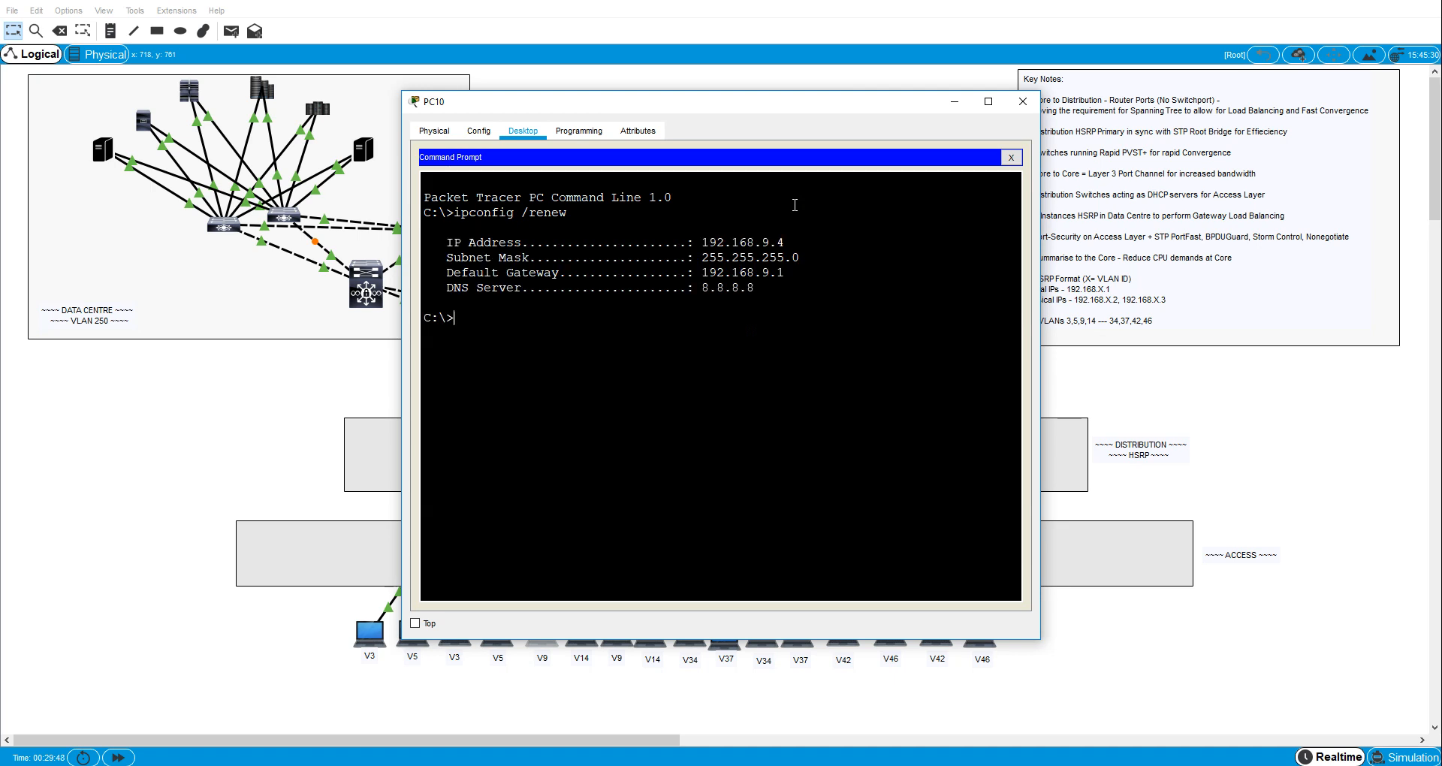
- Ping the VLAN 9 gateway 192.168.9.1 from PC10 and close its window
text(ping 192.16988.9.1)
key(Return)
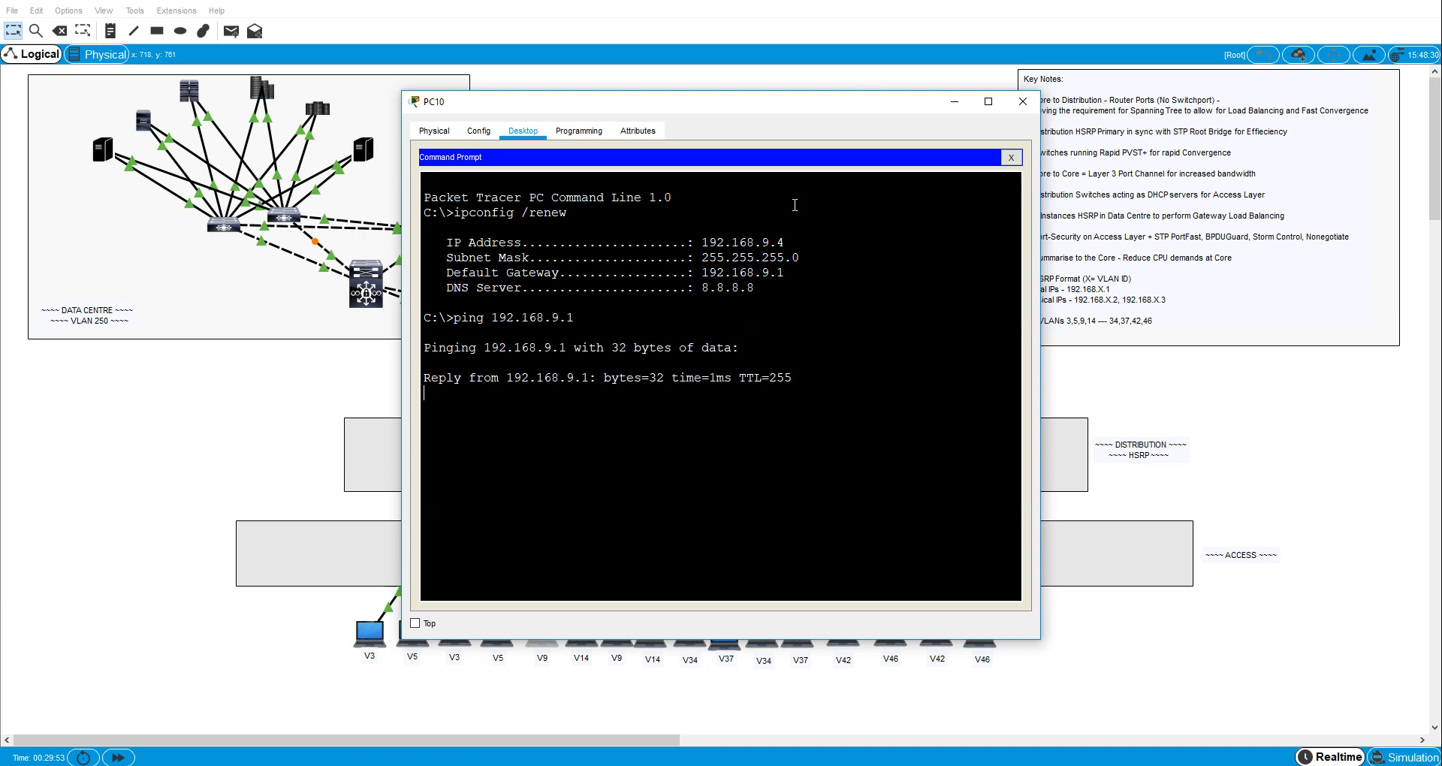
click(1022, 102)
- Request a DHCP address on the first VLAN 14 host, PC2, with ipconfig /renew, and ping its gateway 192.168.14.1
click(581, 634)
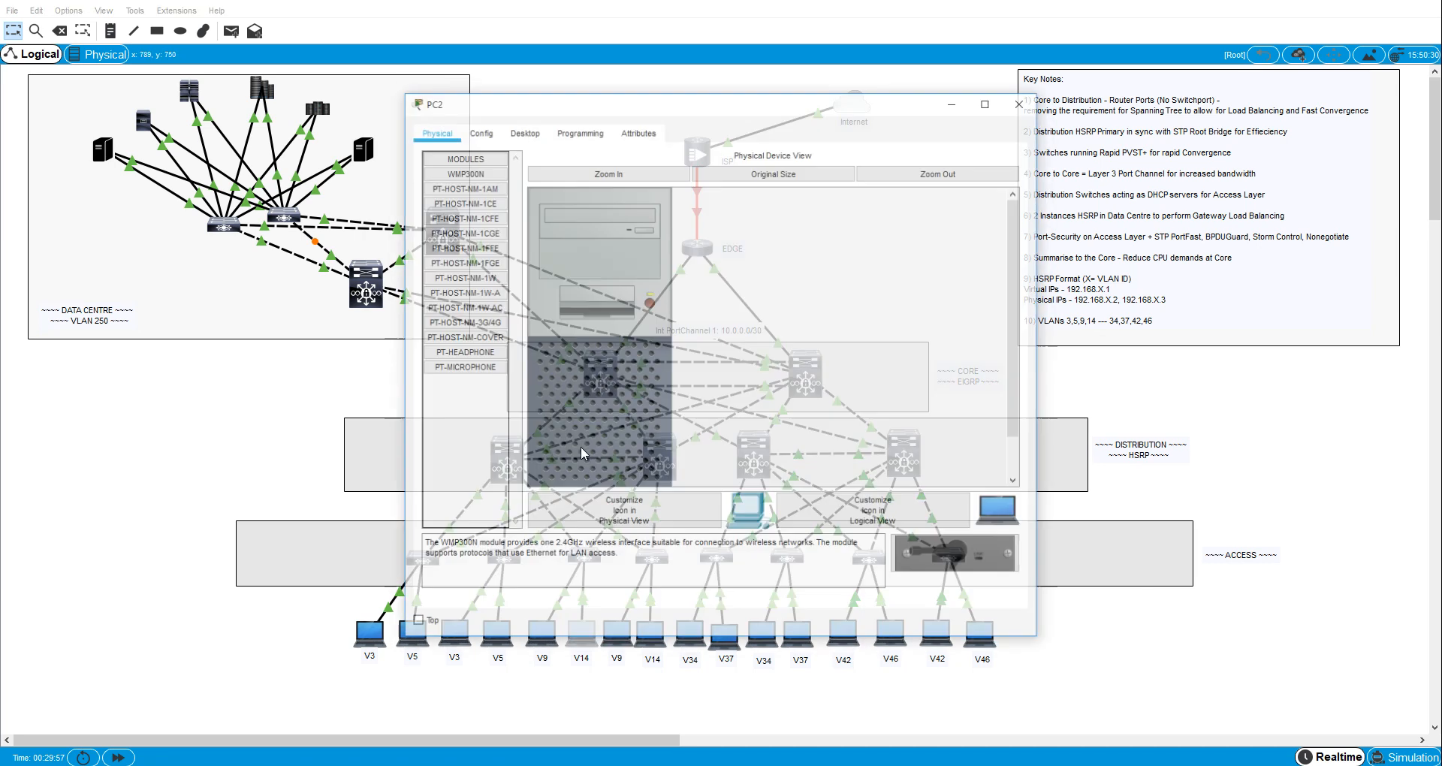
click(535, 124)
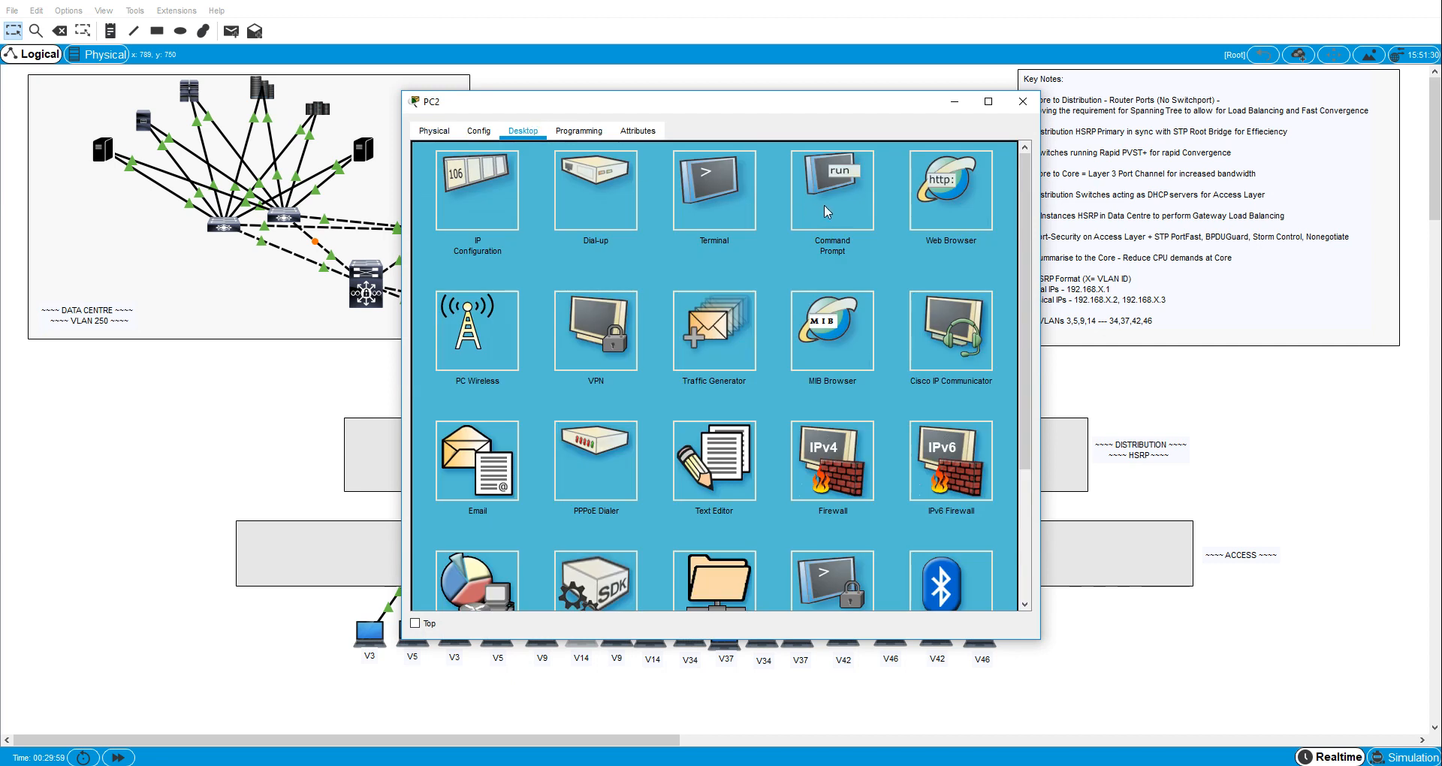
click(823, 205)
text(ipconfig)
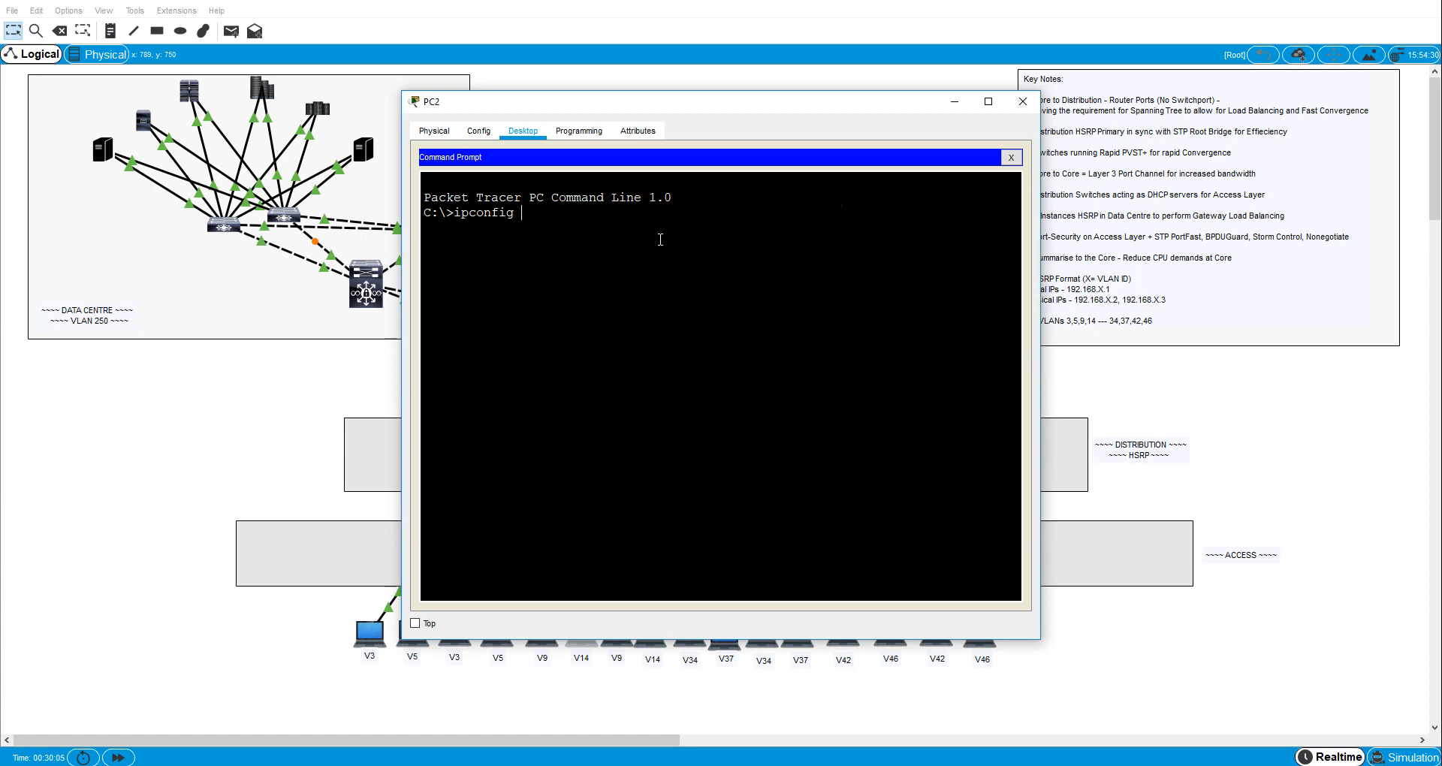
text( /renew)
key(Return)
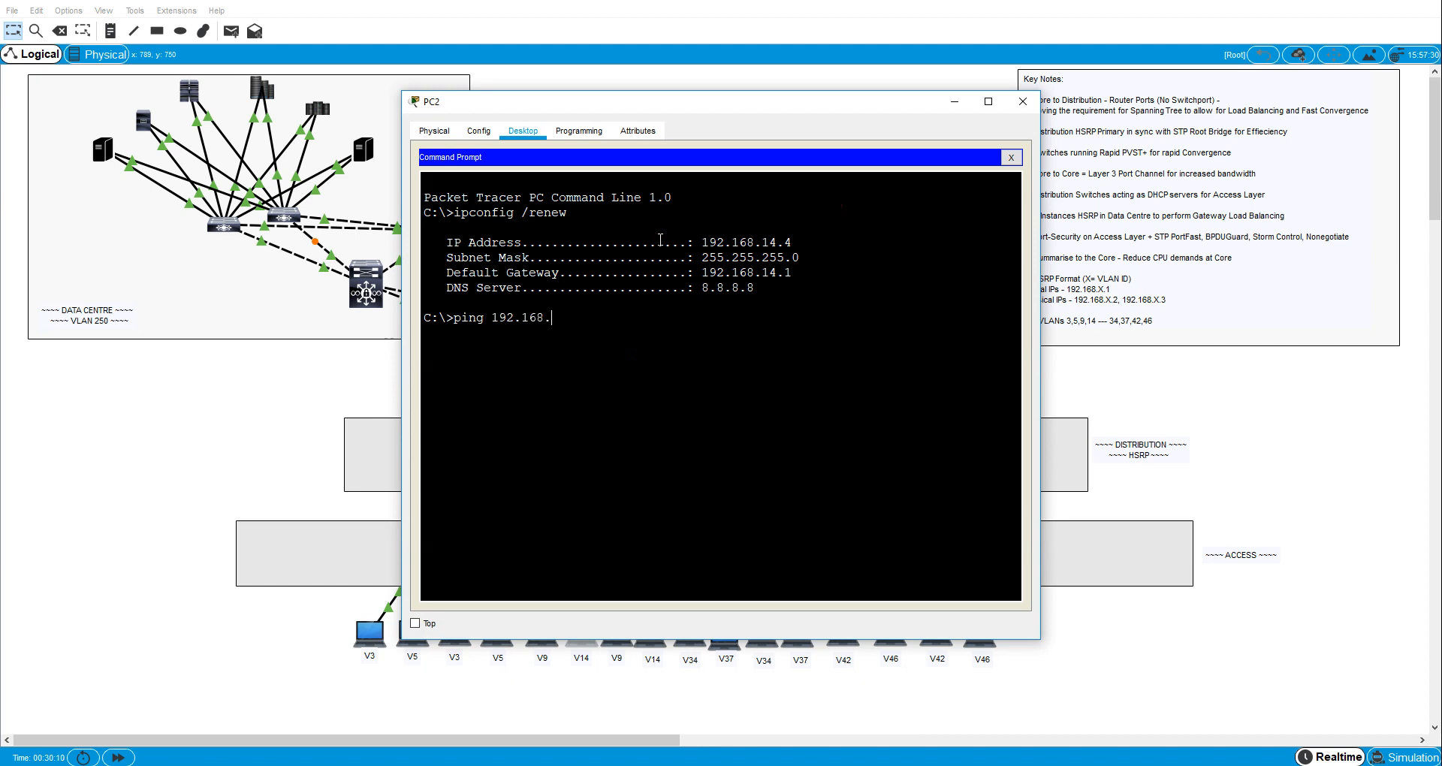
key(Return)
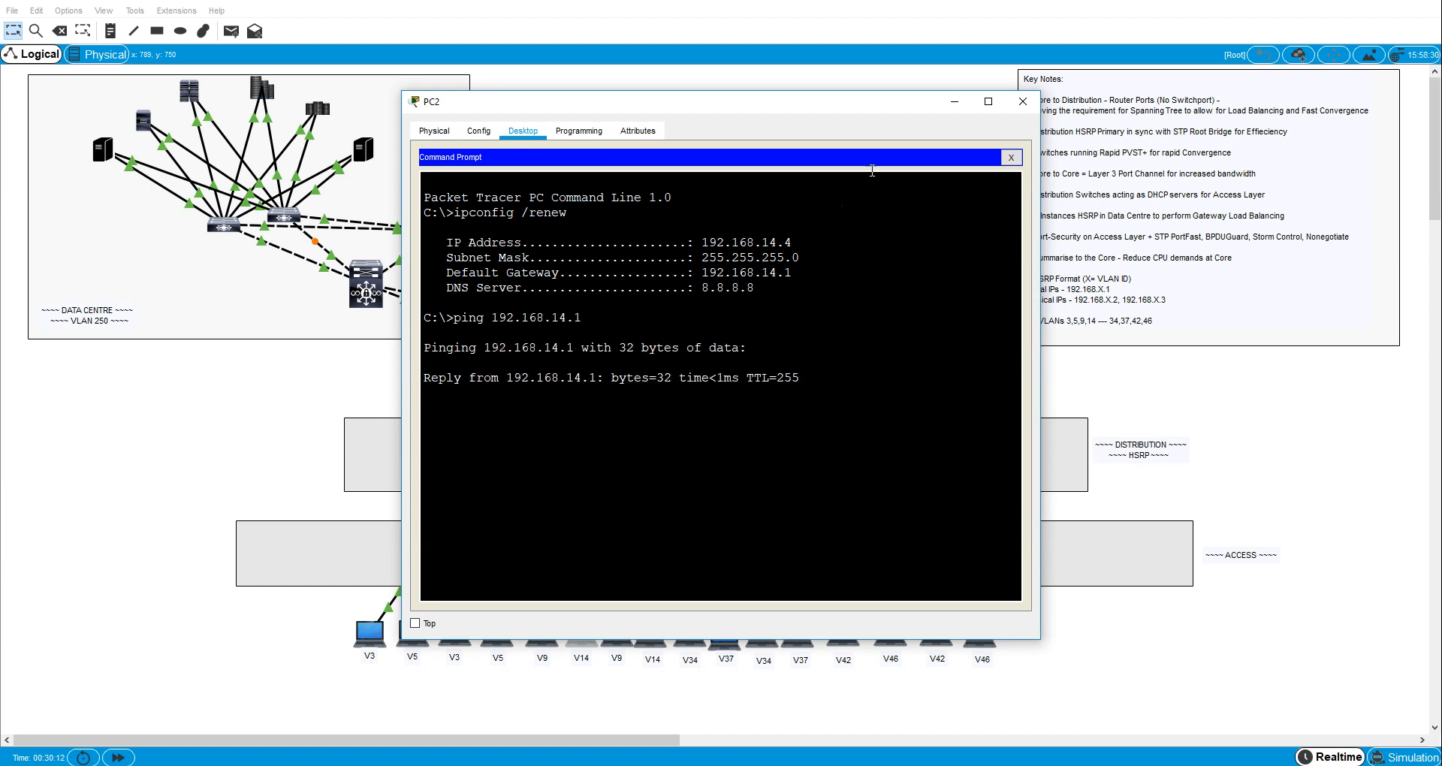
click(1022, 102)
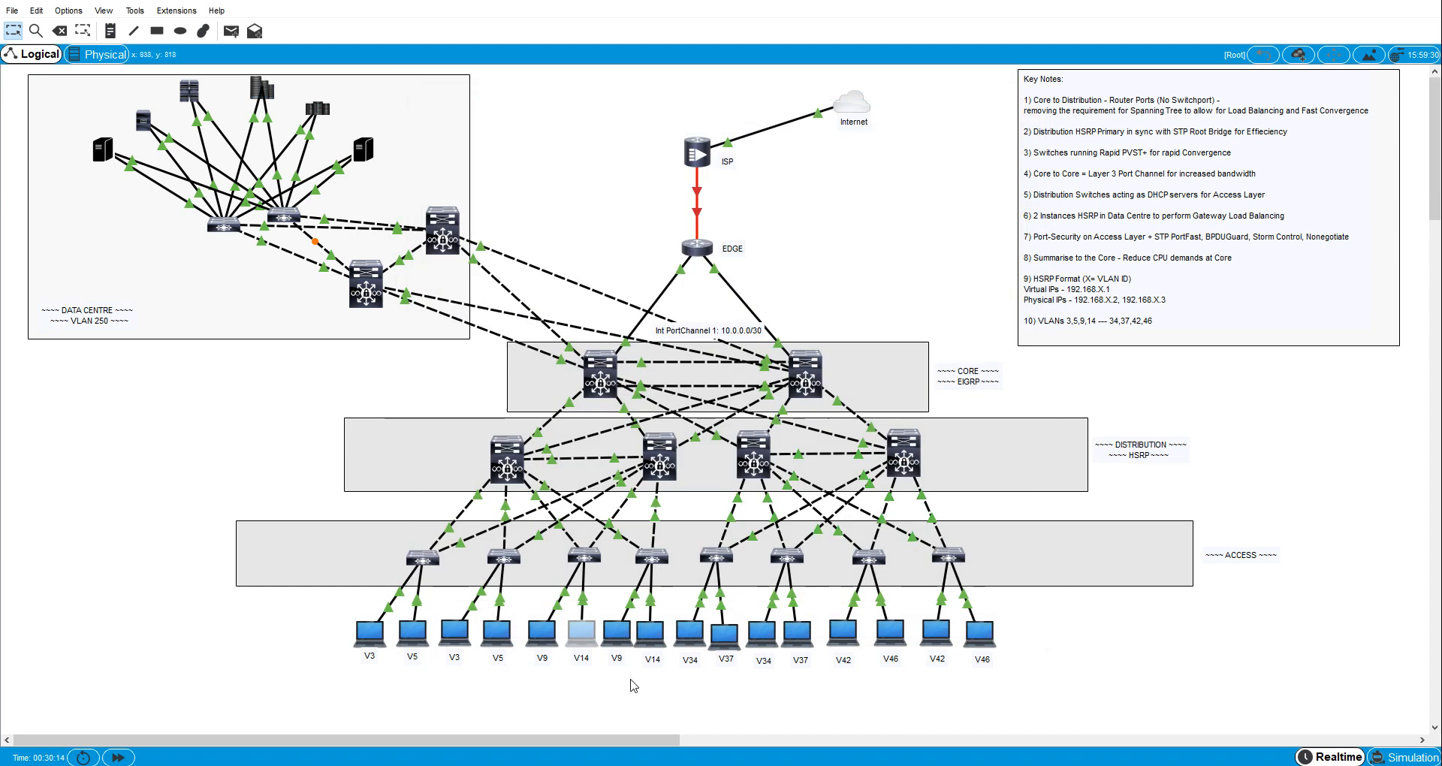
- Request a DHCP address on the second VLAN 9 host, PC11, with ipconfig /renew in its Command Prompt
click(617, 634)
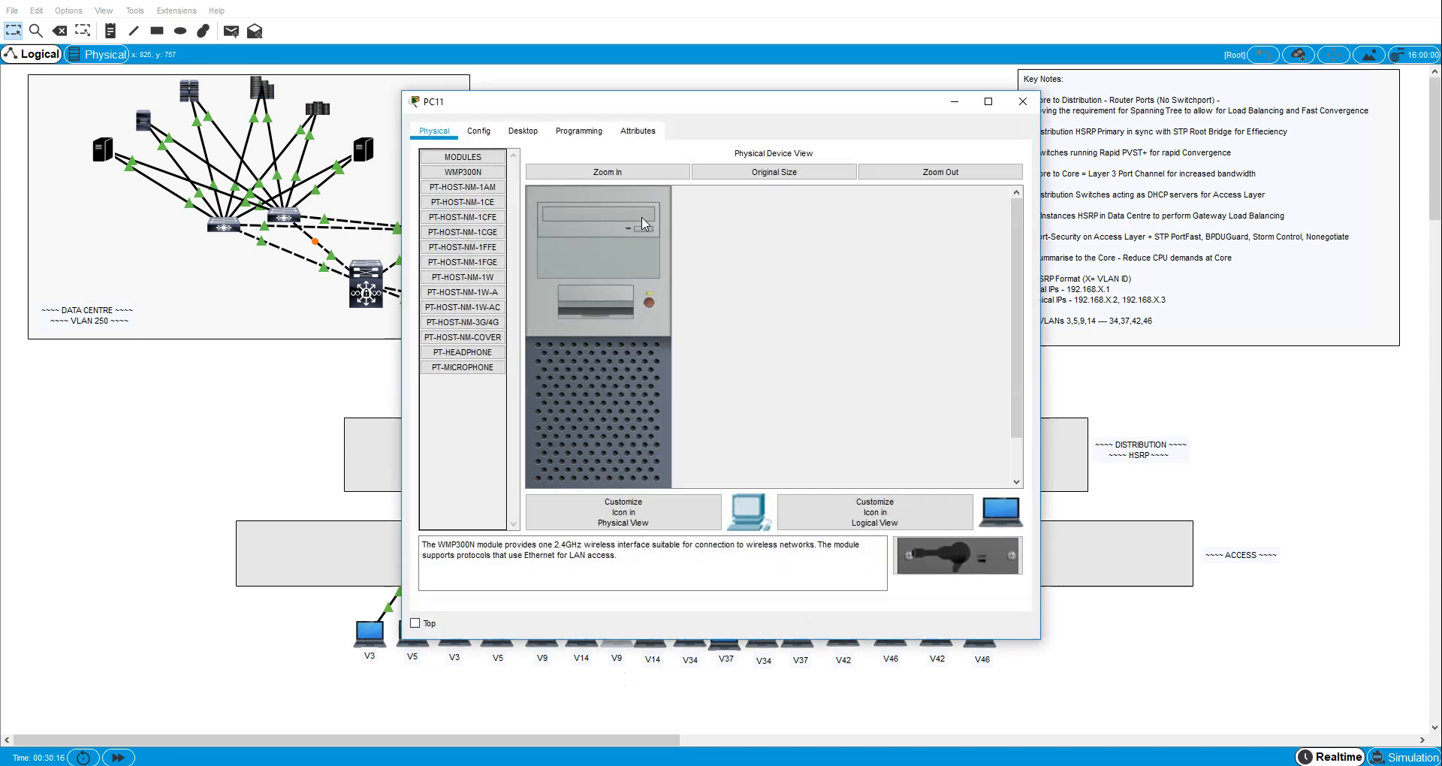
click(522, 132)
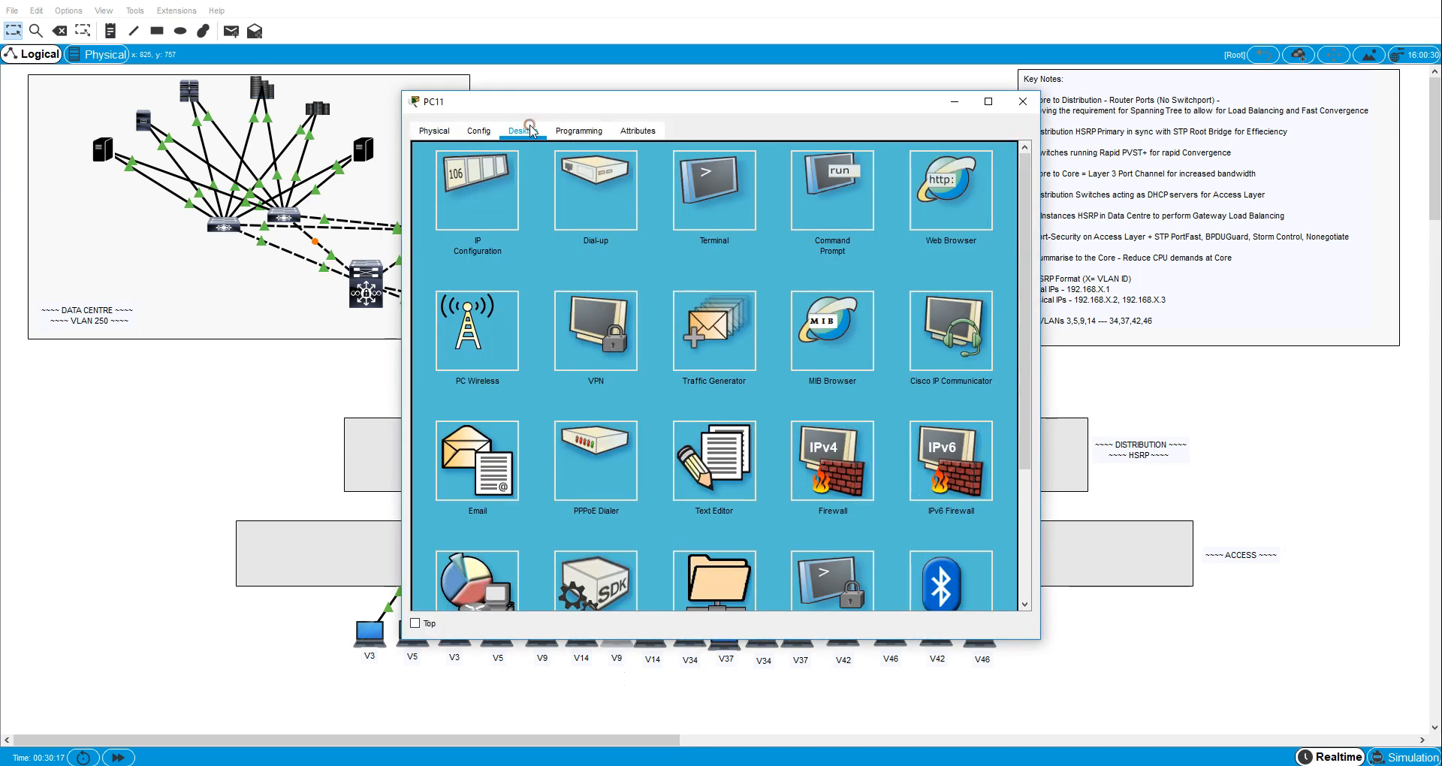
click(854, 152)
text(ipcon)
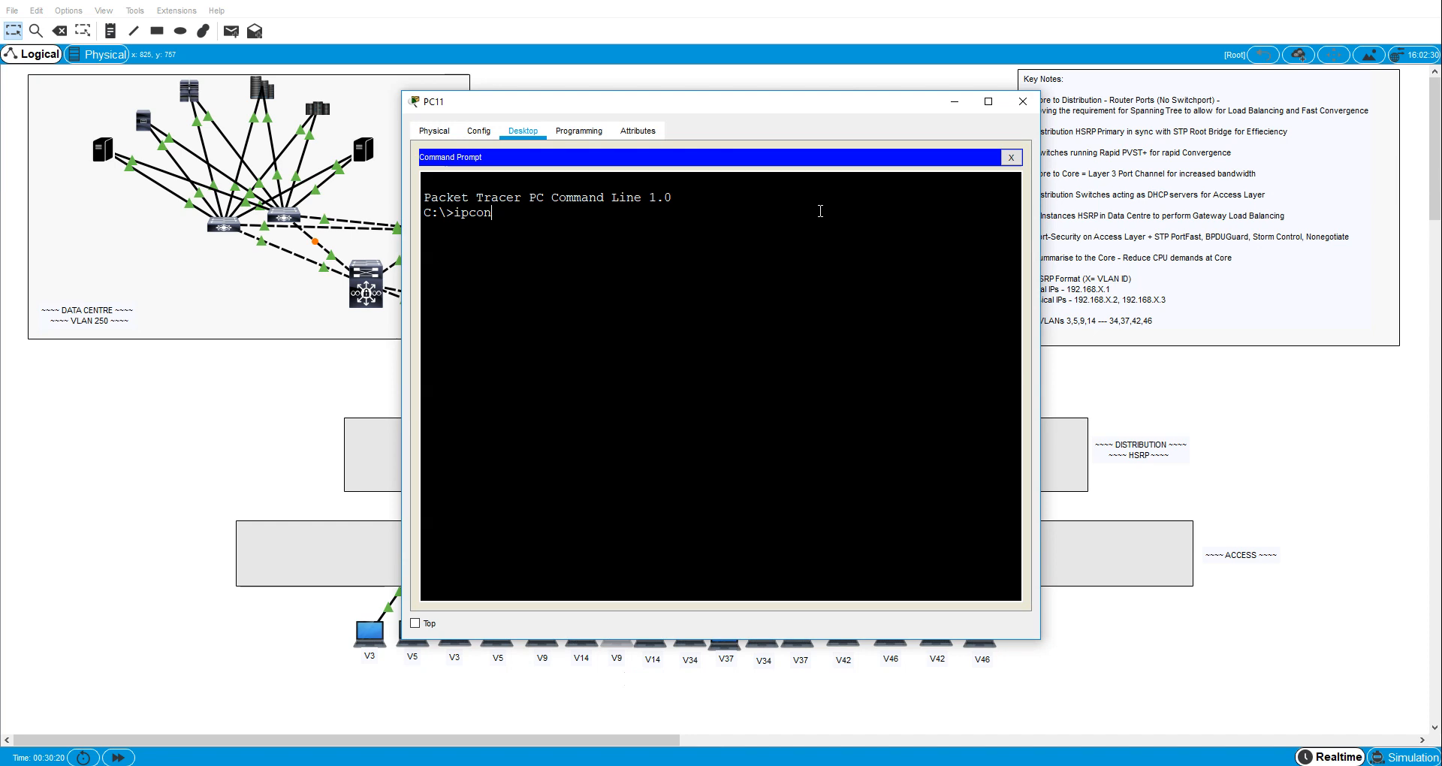
text(fig /renew)
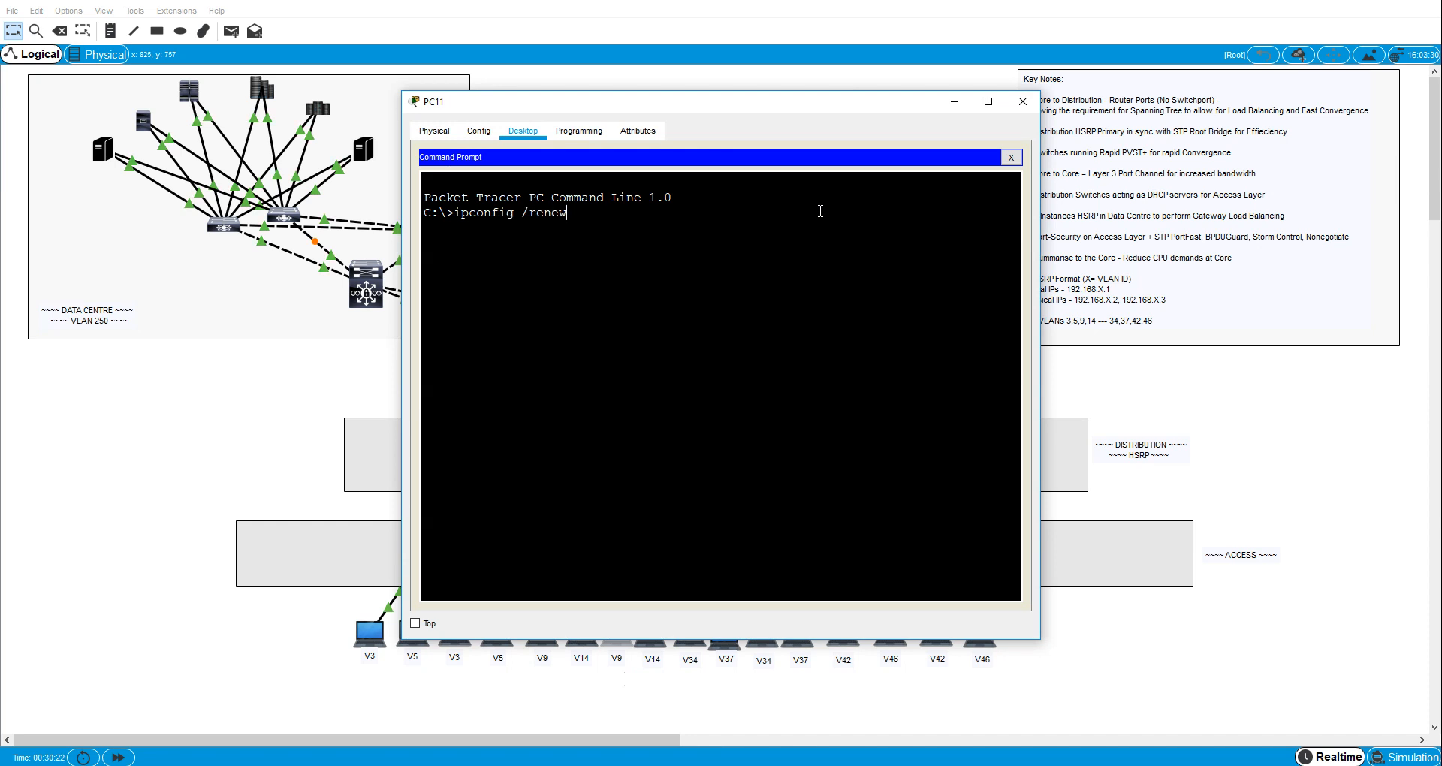
key(Return)
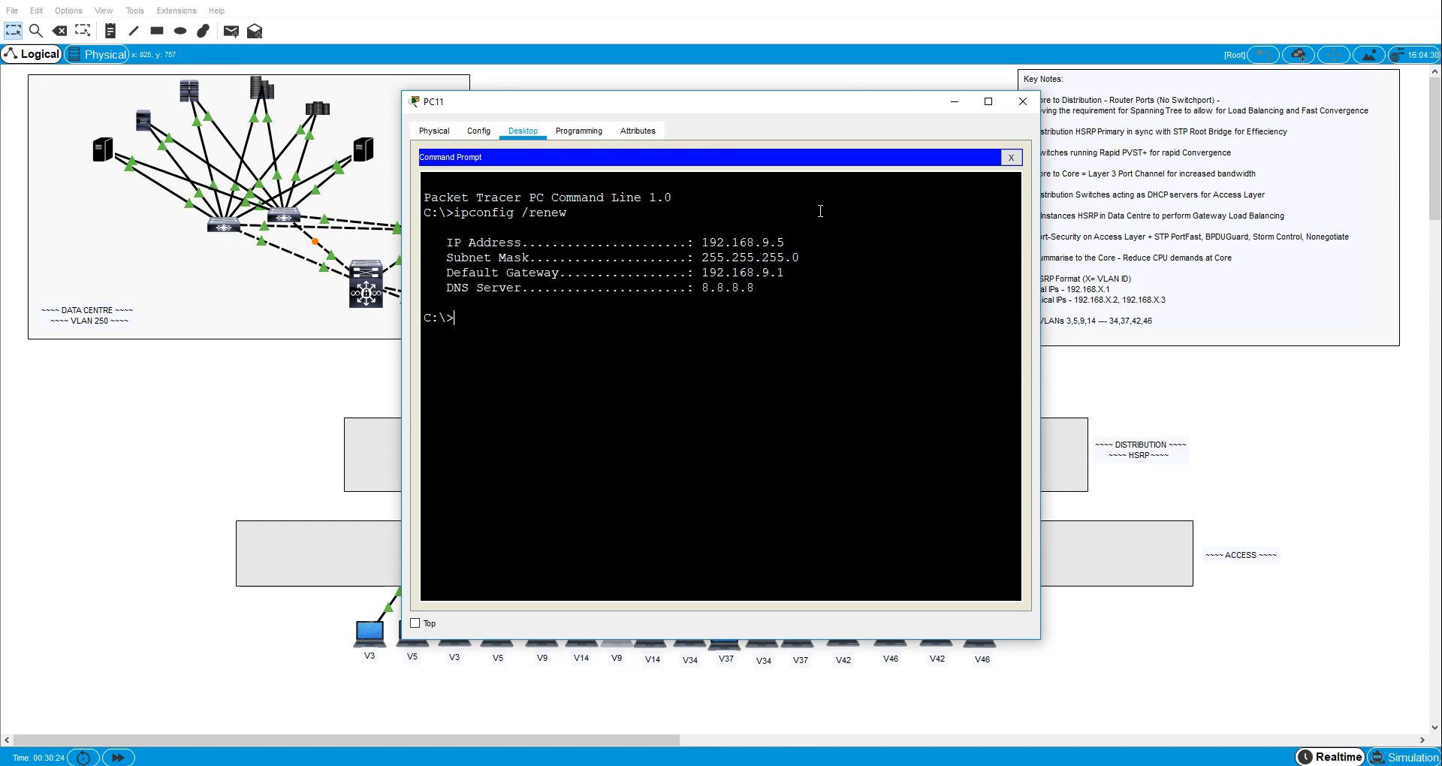
- Ping the VLAN 9 gateway 192.168.9.1 from PC11 and close its window
text(ping19)
key(BackSpace)
key(BackSpace)
text(192.168.9.1)
key(Return)
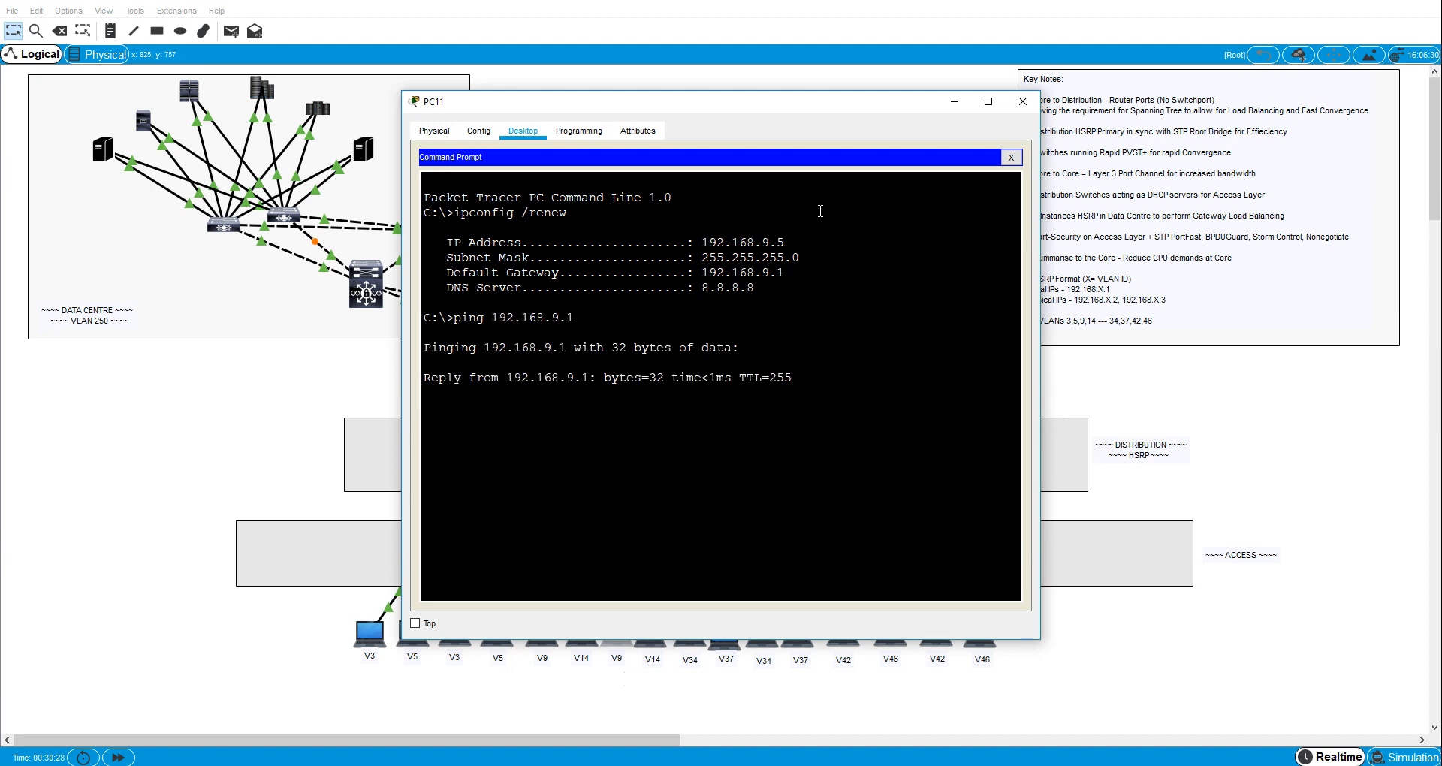
click(1023, 102)
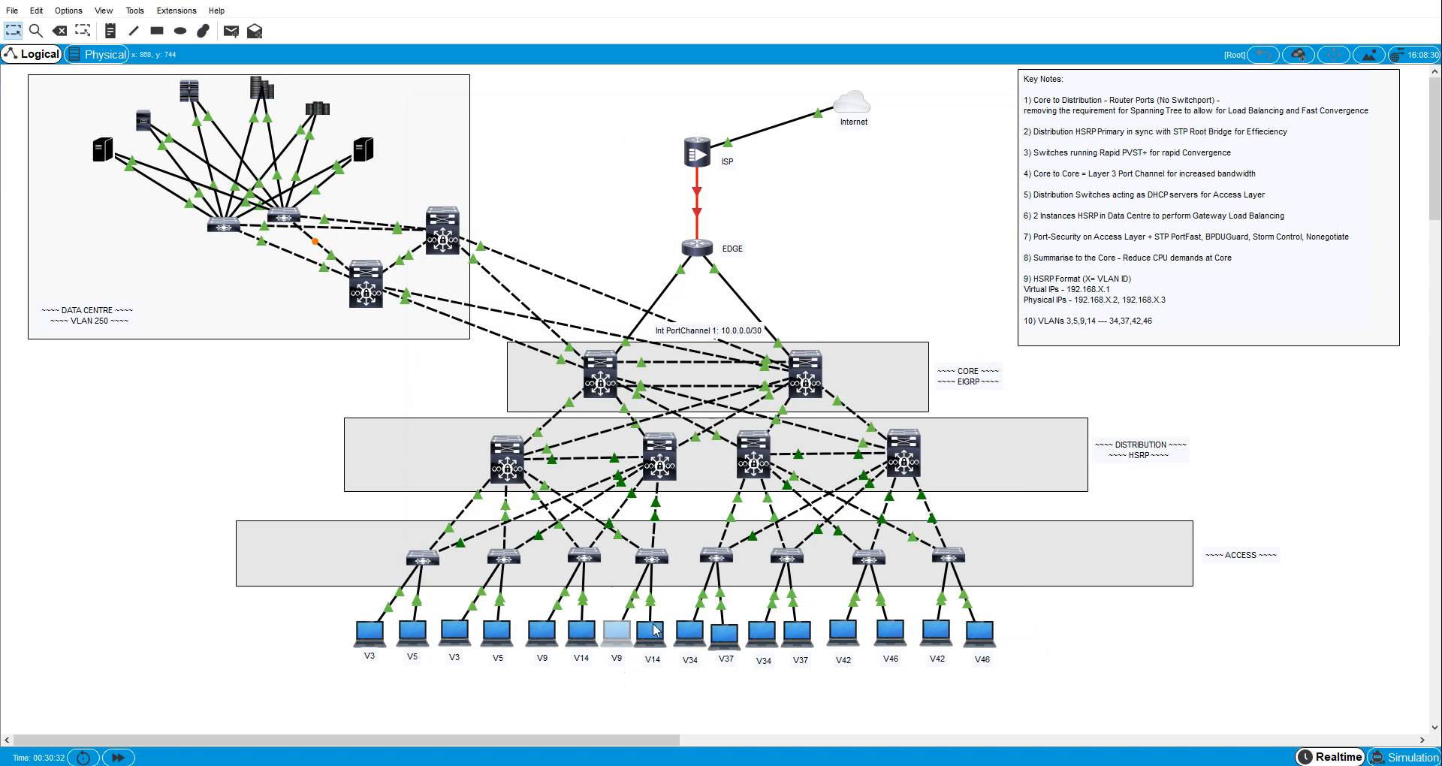
- Request a DHCP address on the second VLAN 14 host, PC3, with ipconfig /renew in its Command Prompt
click(651, 631)
click(523, 131)
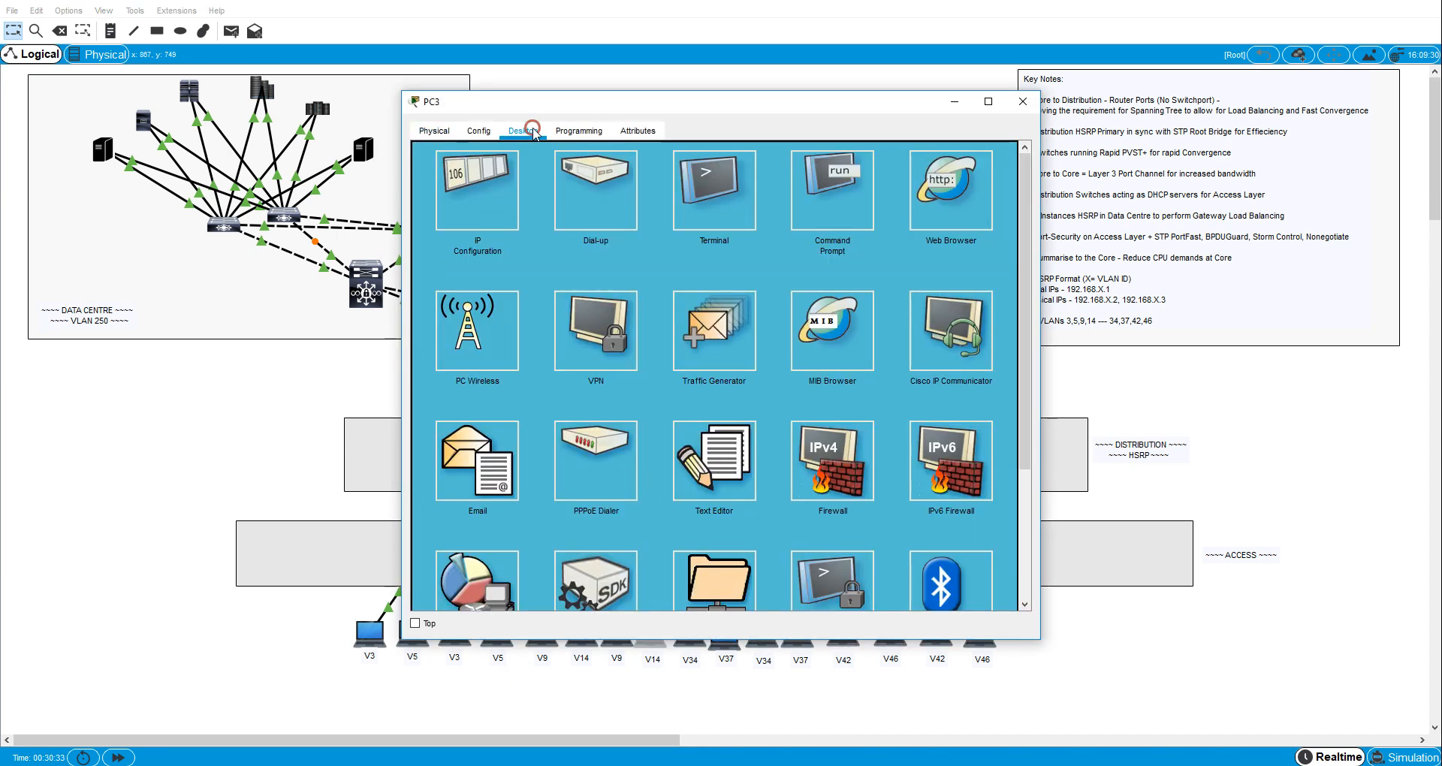
click(824, 207)
text(ipconfig)
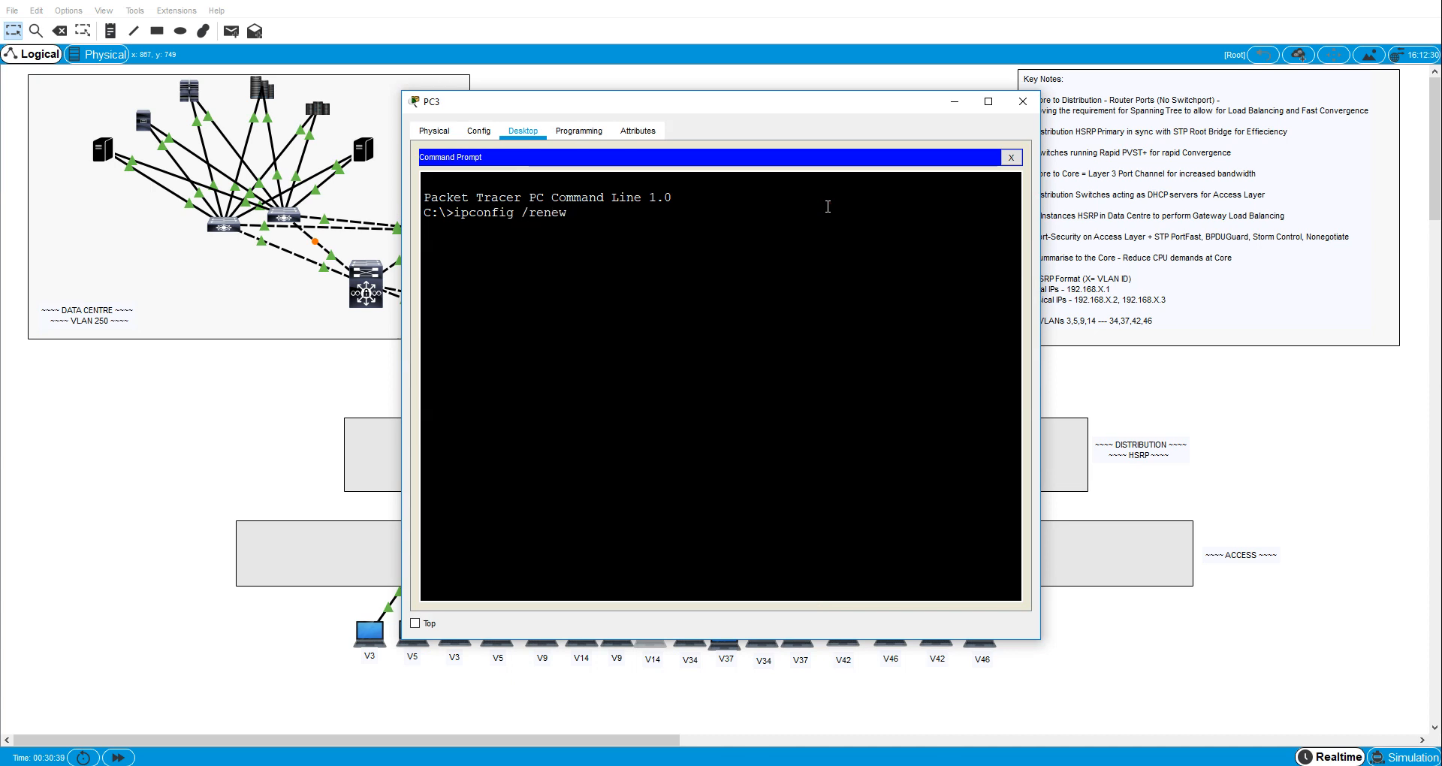
text( /renew)
key(Return)
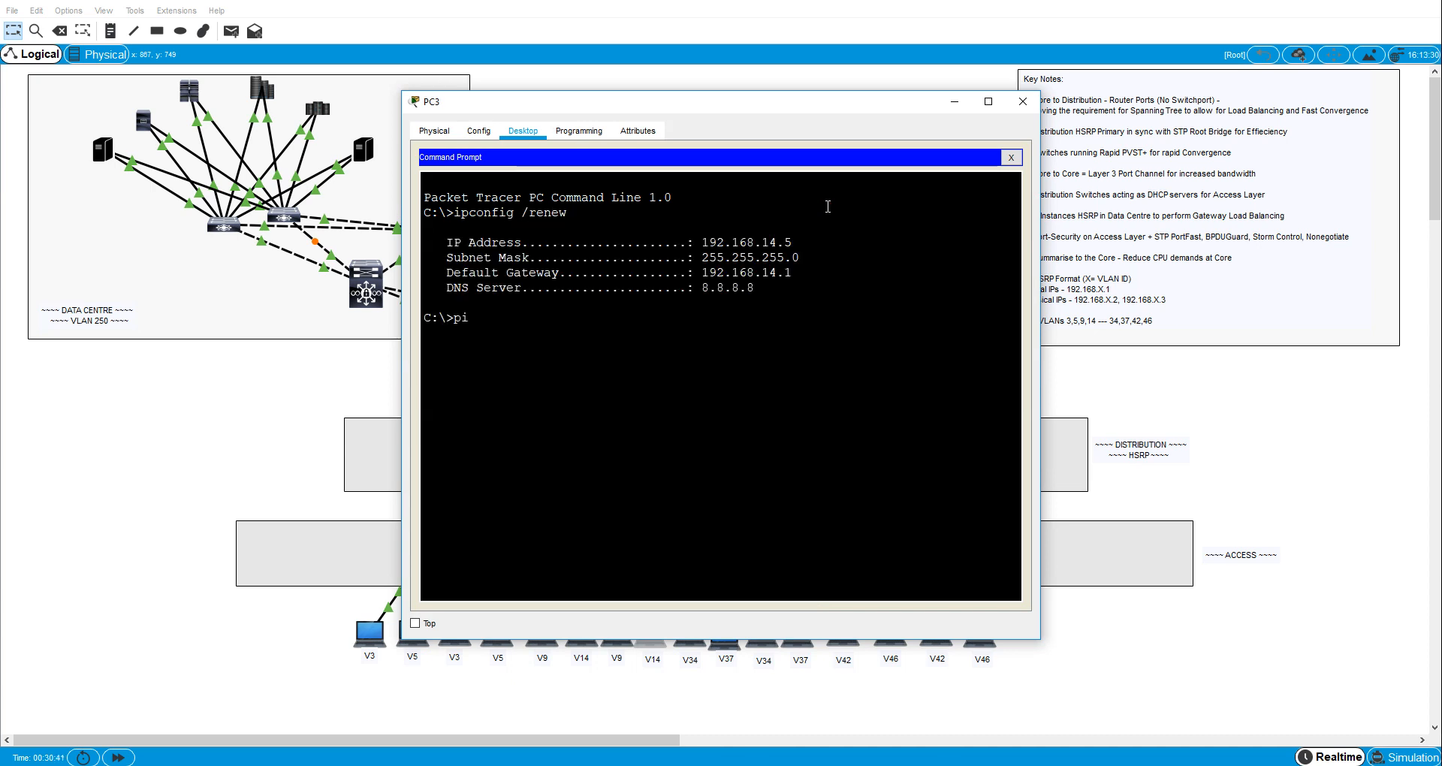
- Ping the VLAN 14 gateway 192.168.14.1 from PC3 and close its window
text(ping 192.168.14.1)
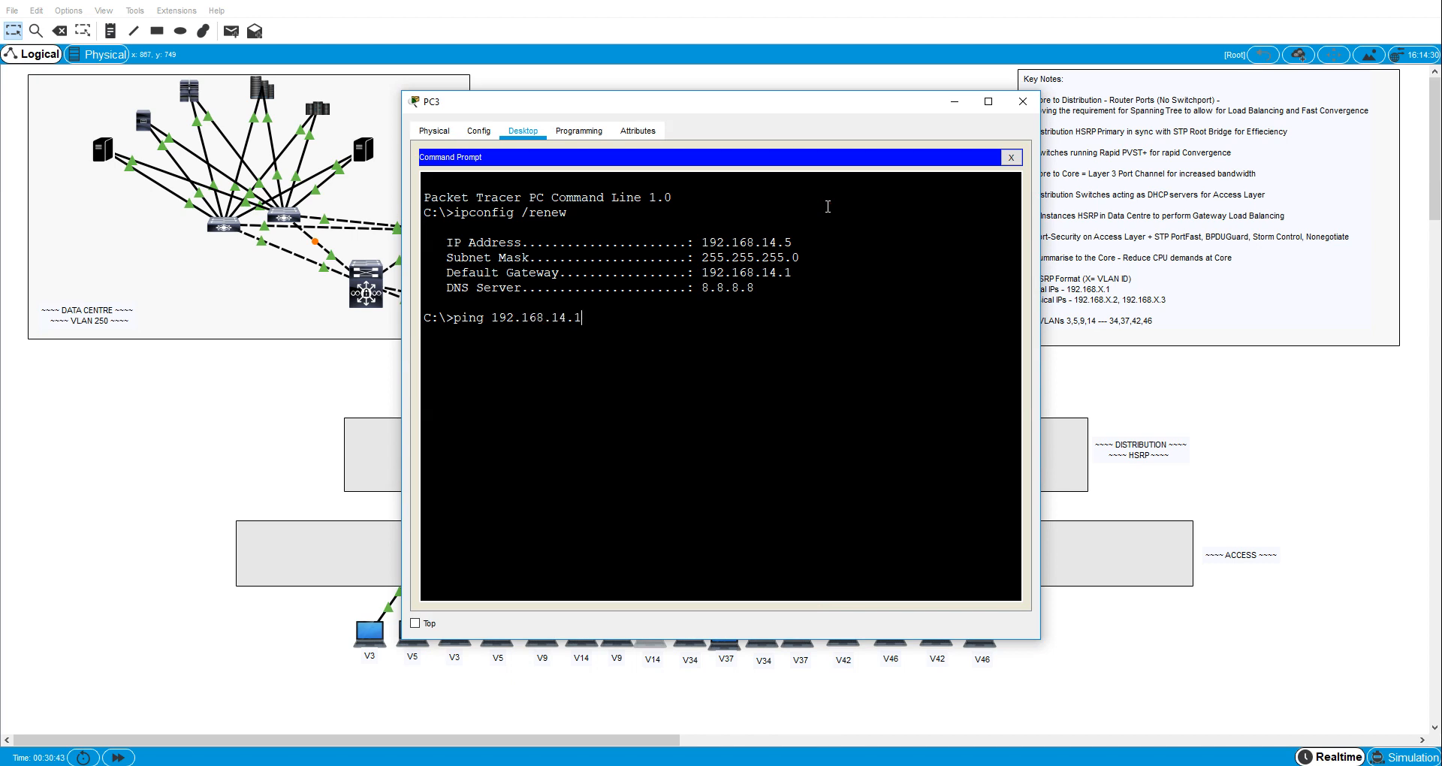
key(Return)
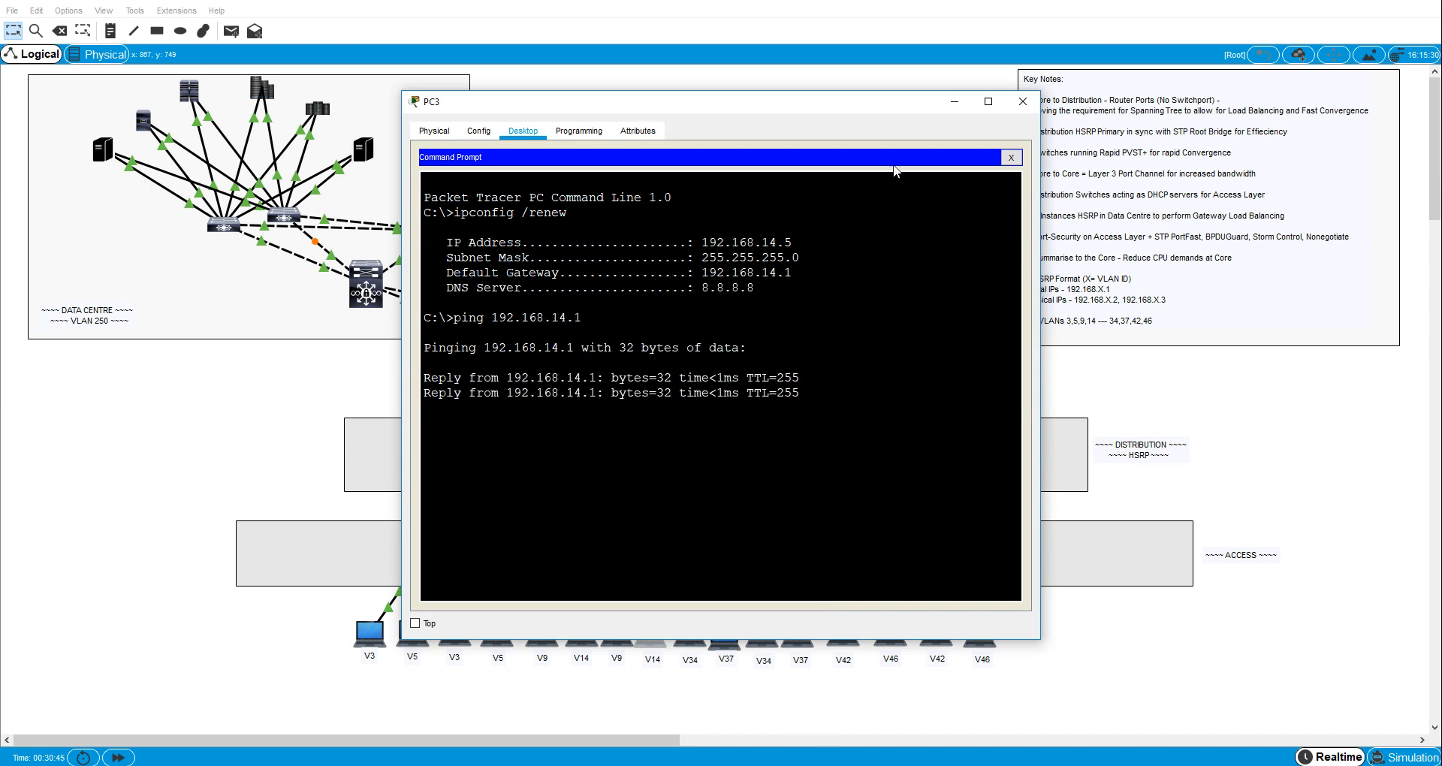
click(1022, 102)
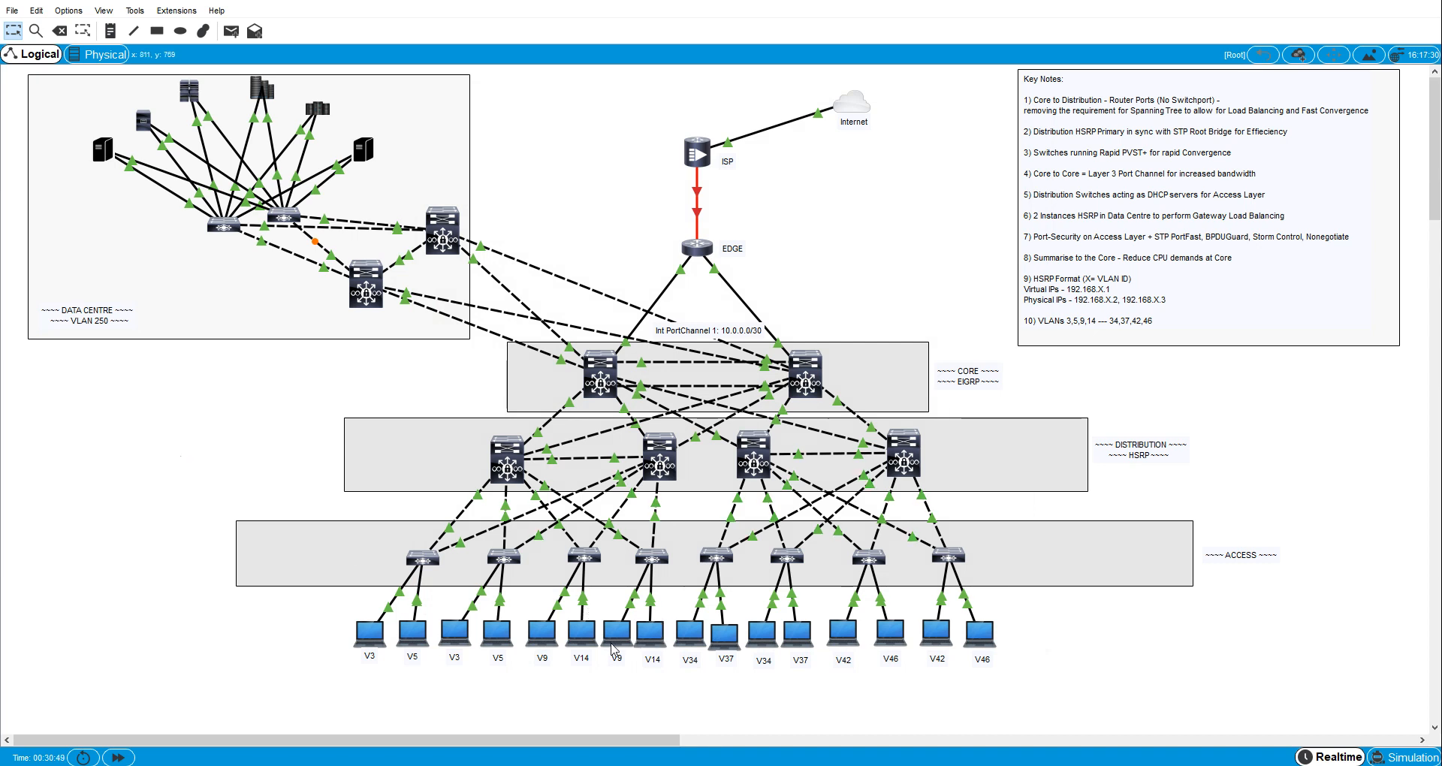
- Copy the IP address 192.168.3.4 from the Command Prompt of the first VLAN 3 host, PC8, and return to the topology
click(370, 634)
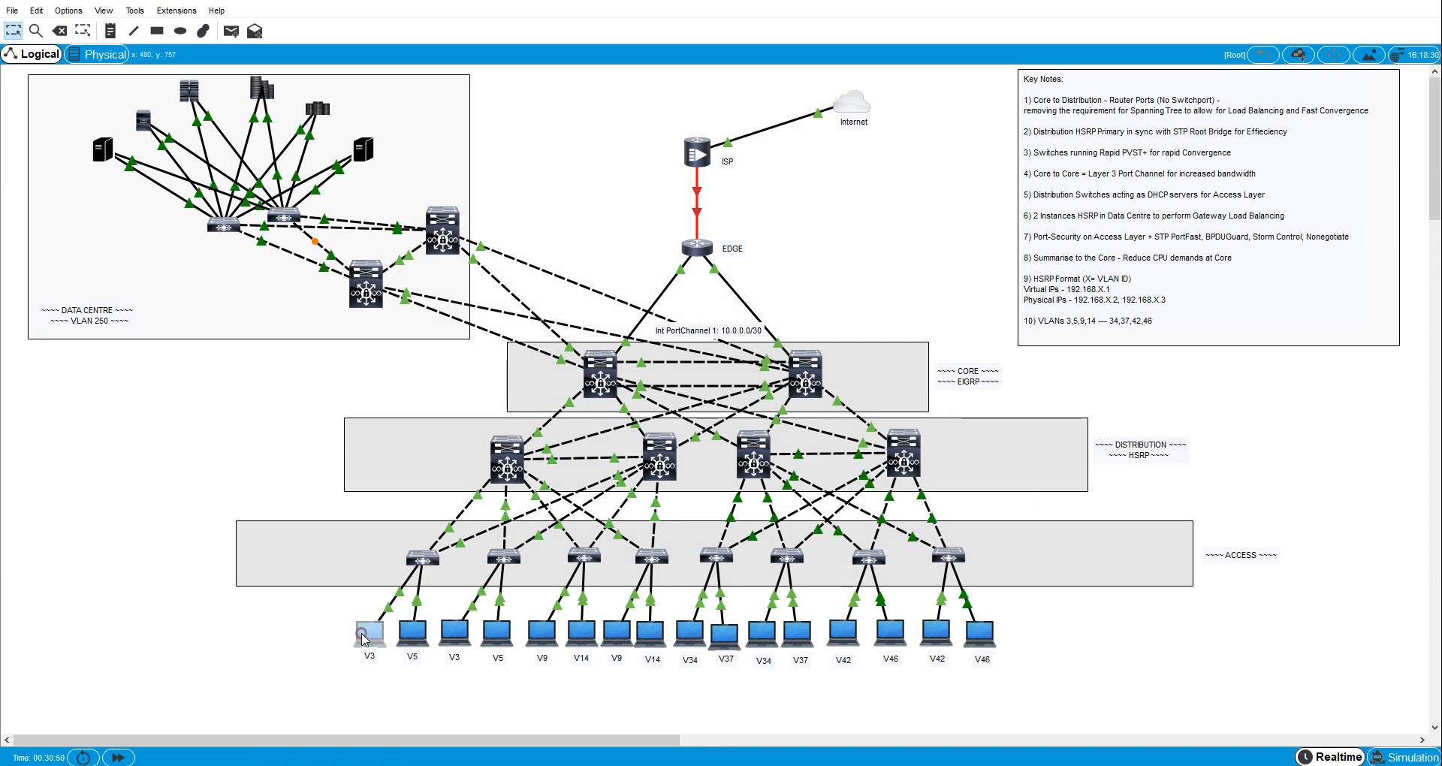
click(815, 197)
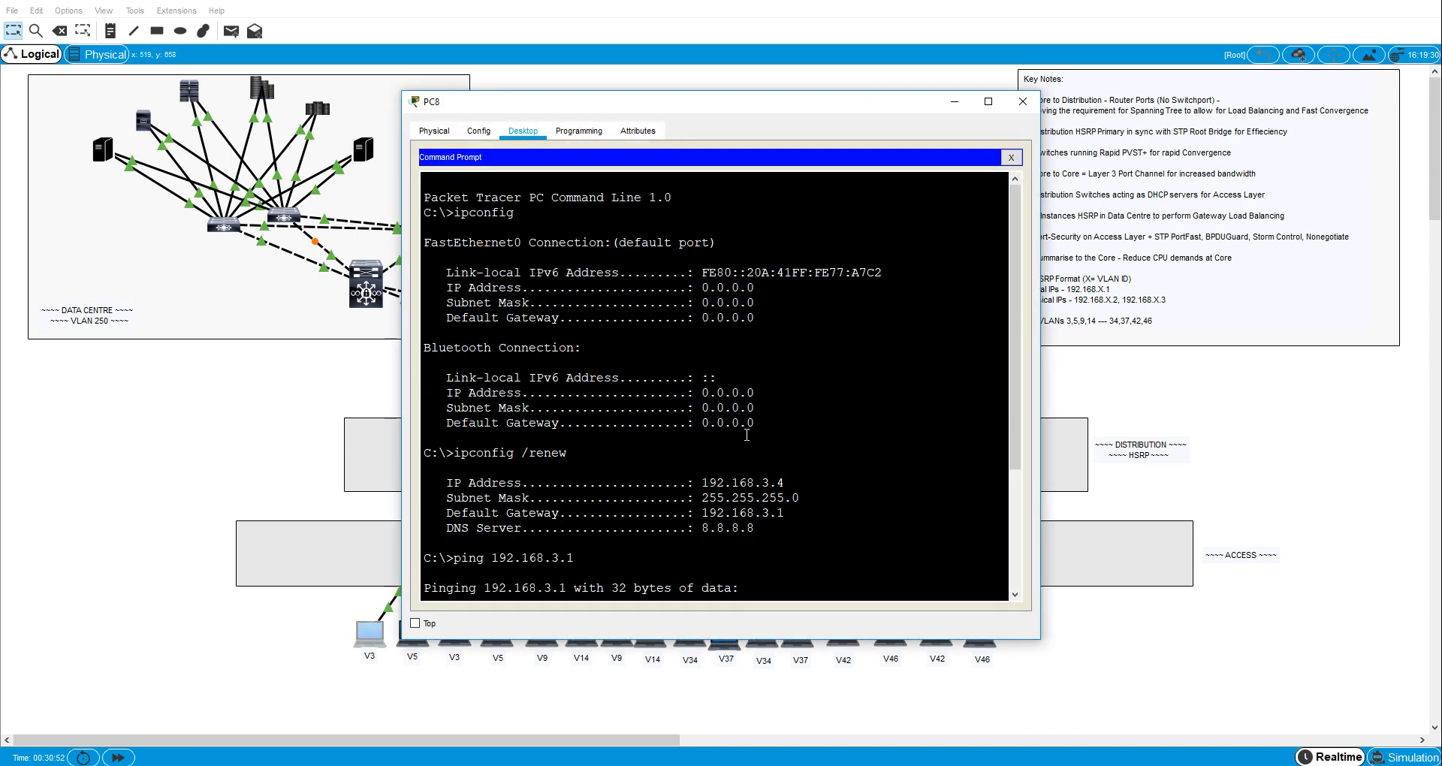
drag(786, 483, 703, 482)
right_click(703, 482)
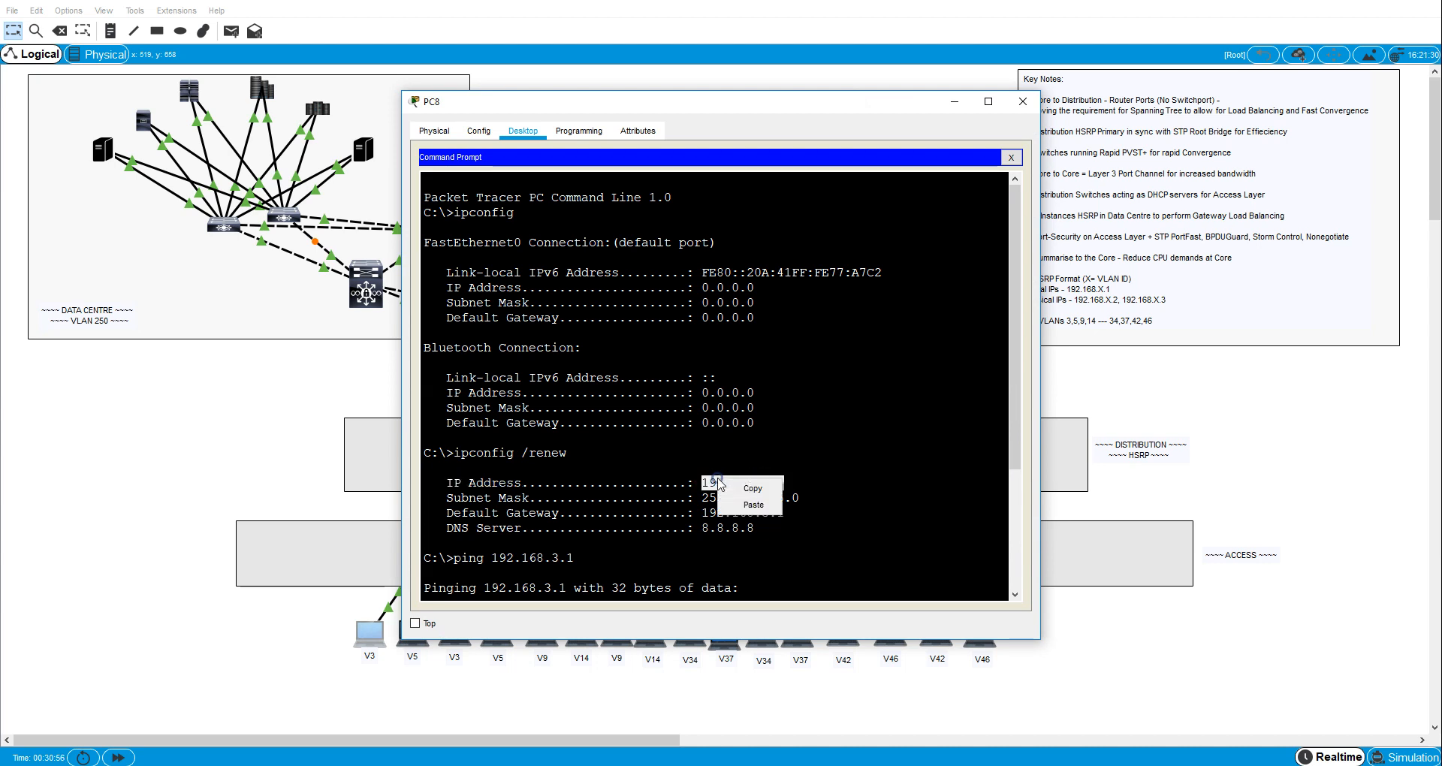
click(740, 481)
click(242, 490)
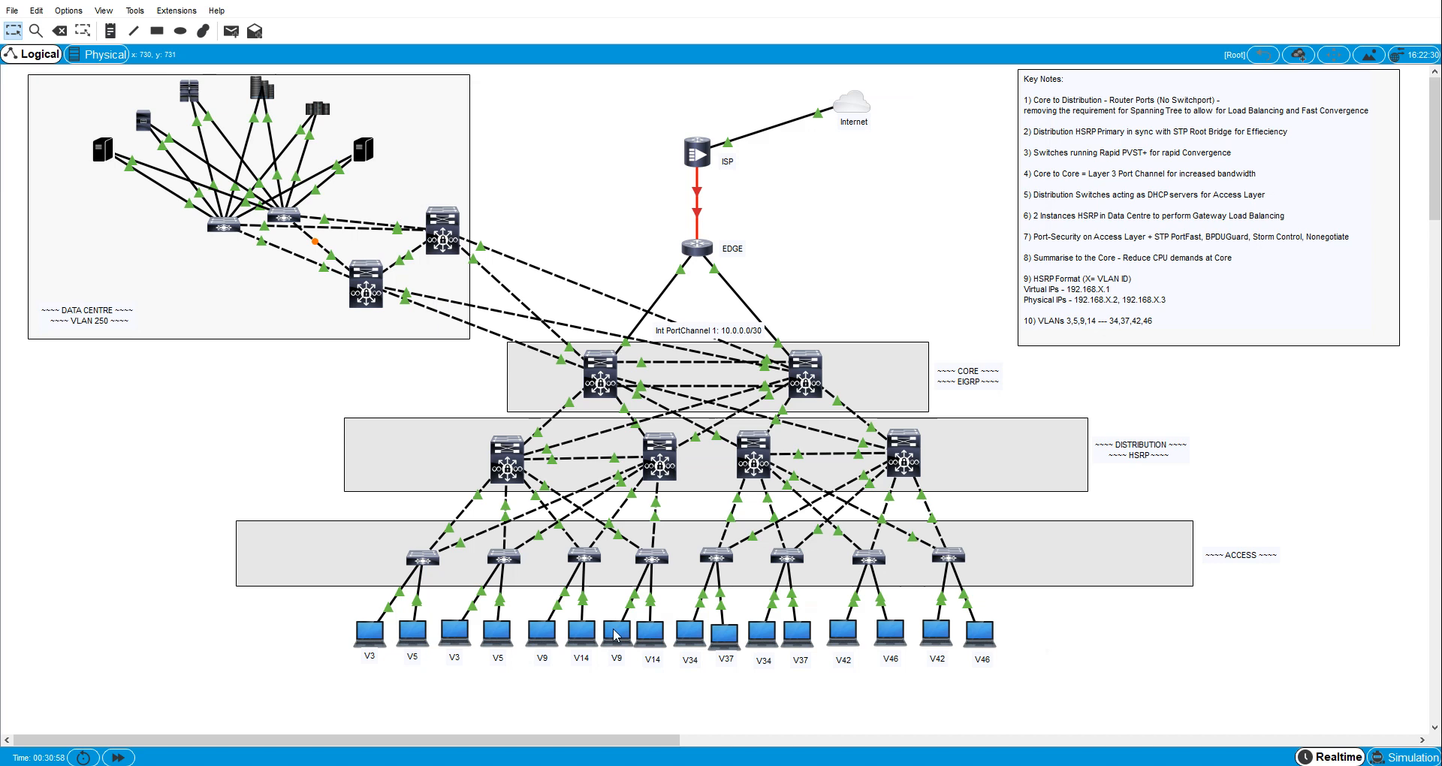
- Ping the VLAN 3 host PC8 at 192.168.3.4 from the VLAN 14 host PC3 to test inter-VLAN routing
click(642, 637)
click(829, 191)
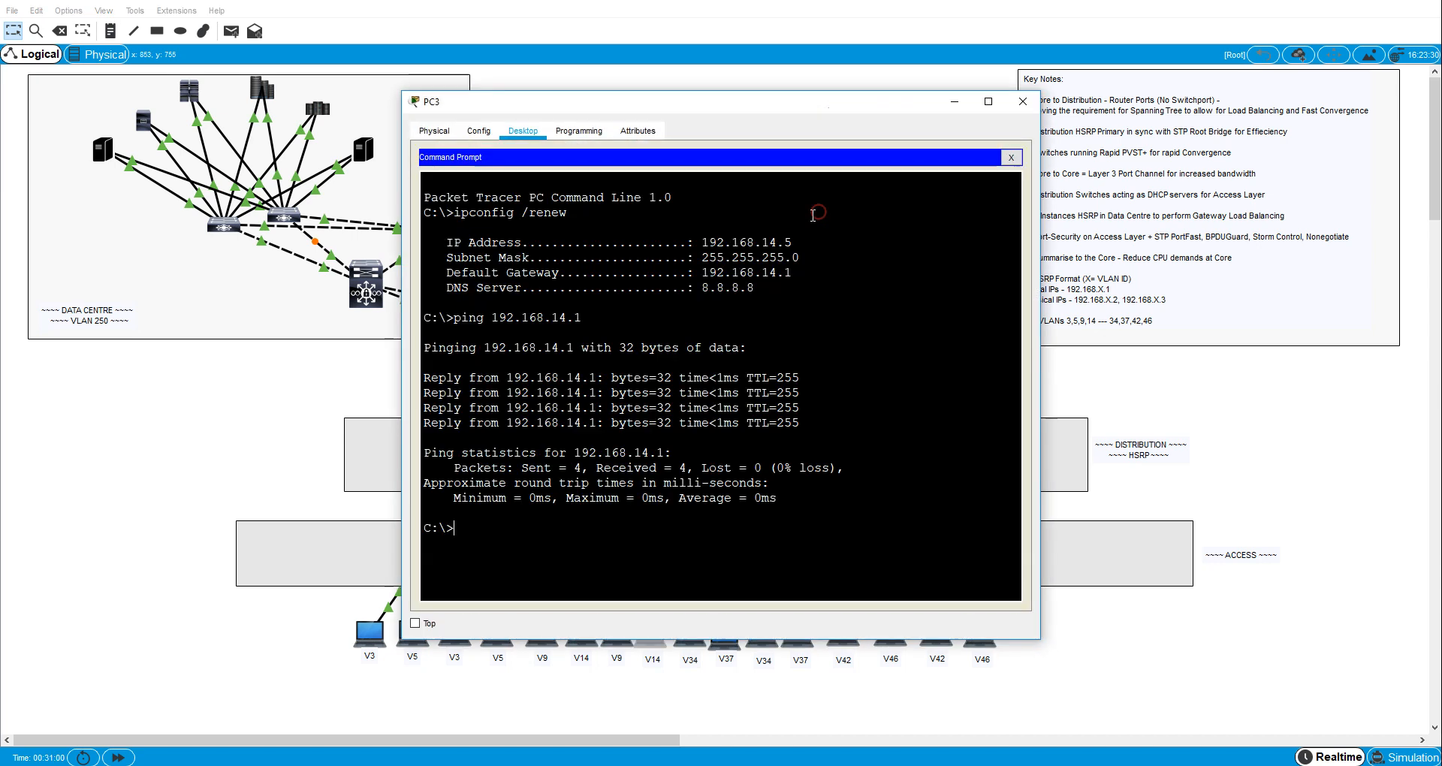
text(ping)
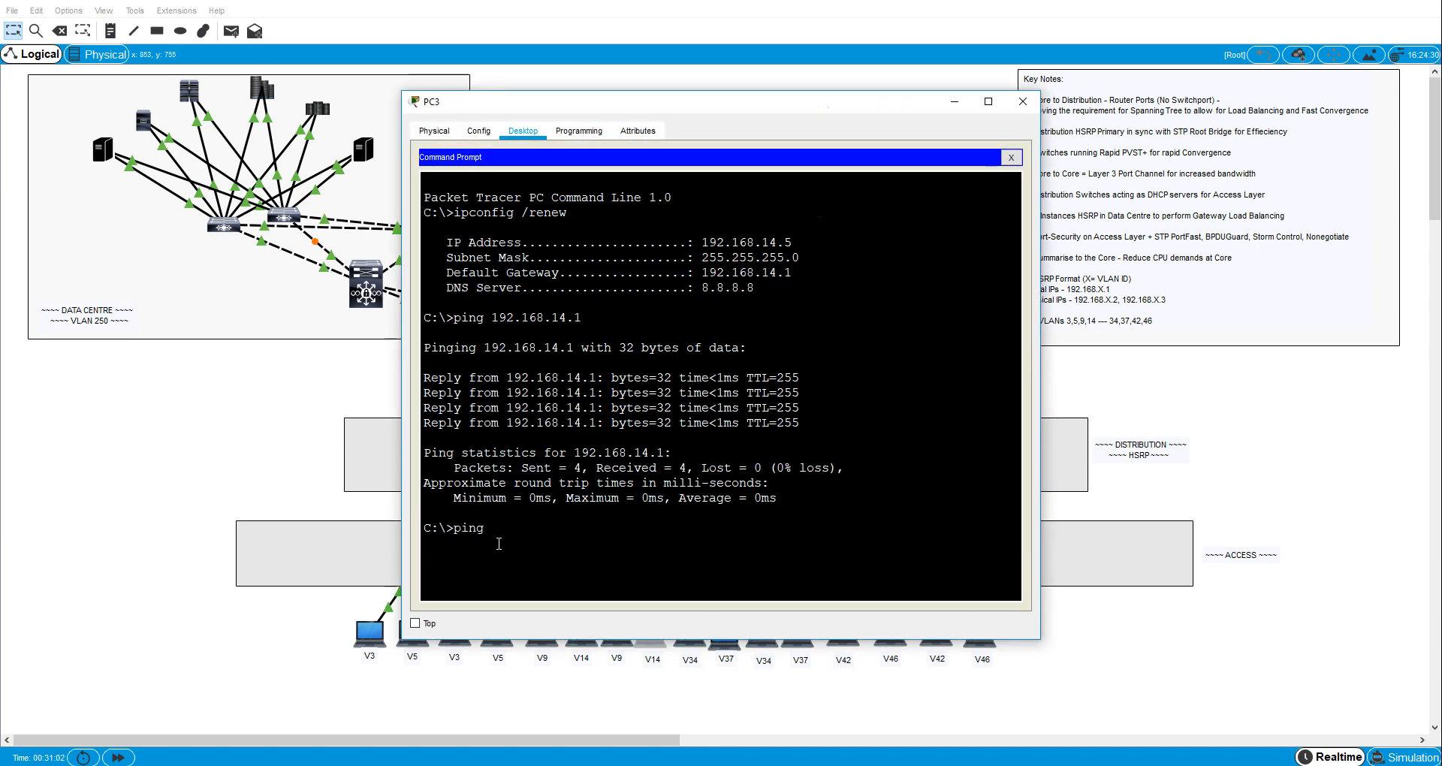
text( 192.168.3.4)
key(Return)
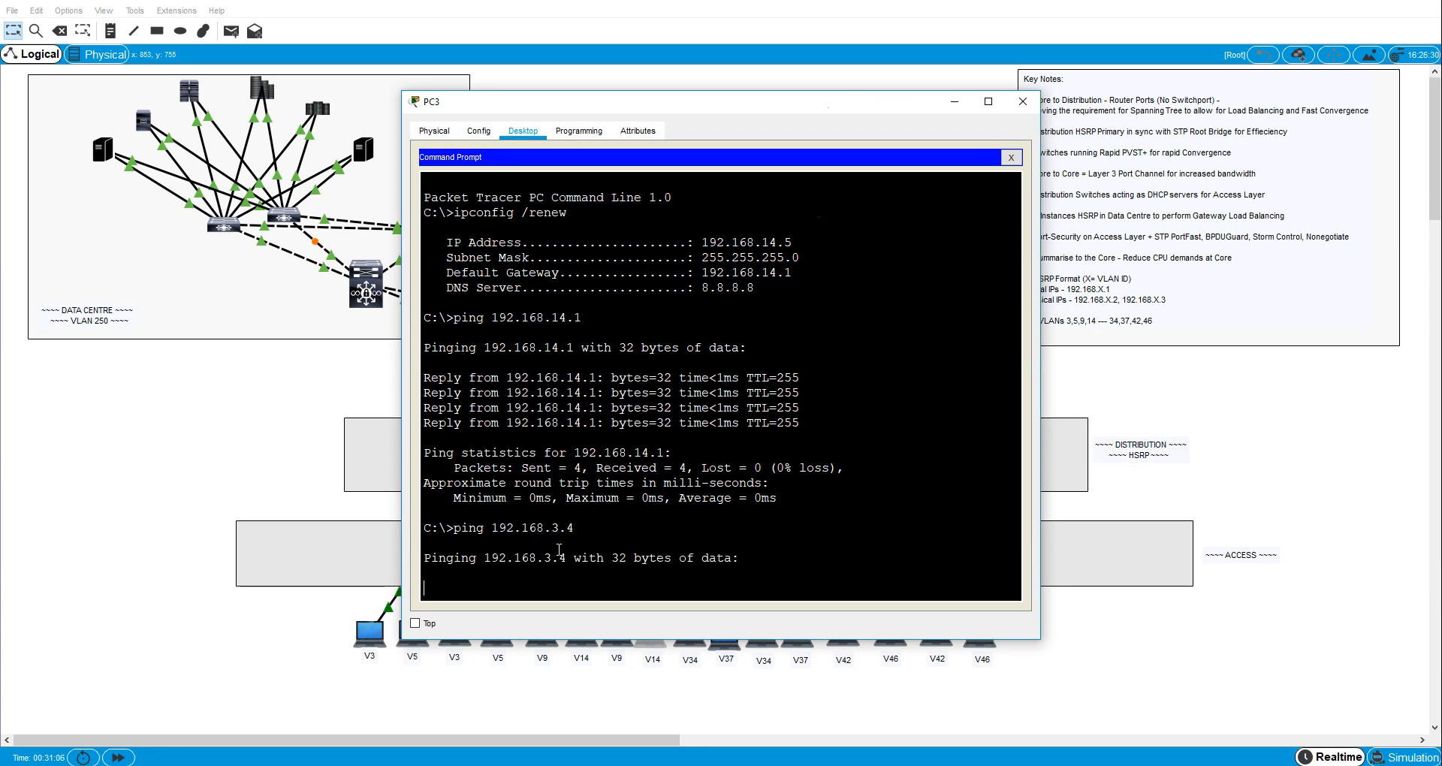
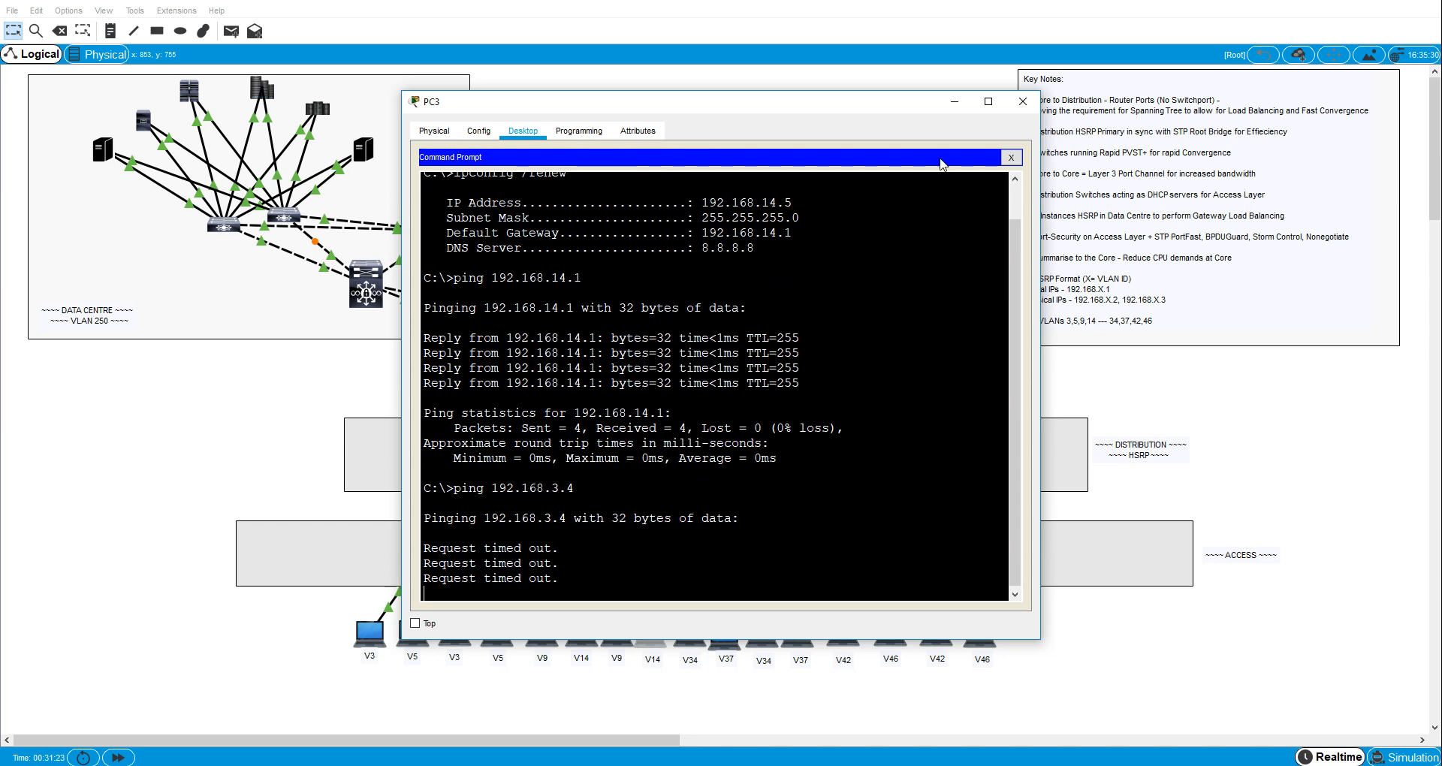
- Close PC3's window and display the IP routing table on distribution switch D1 from privileged mode
click(1021, 105)
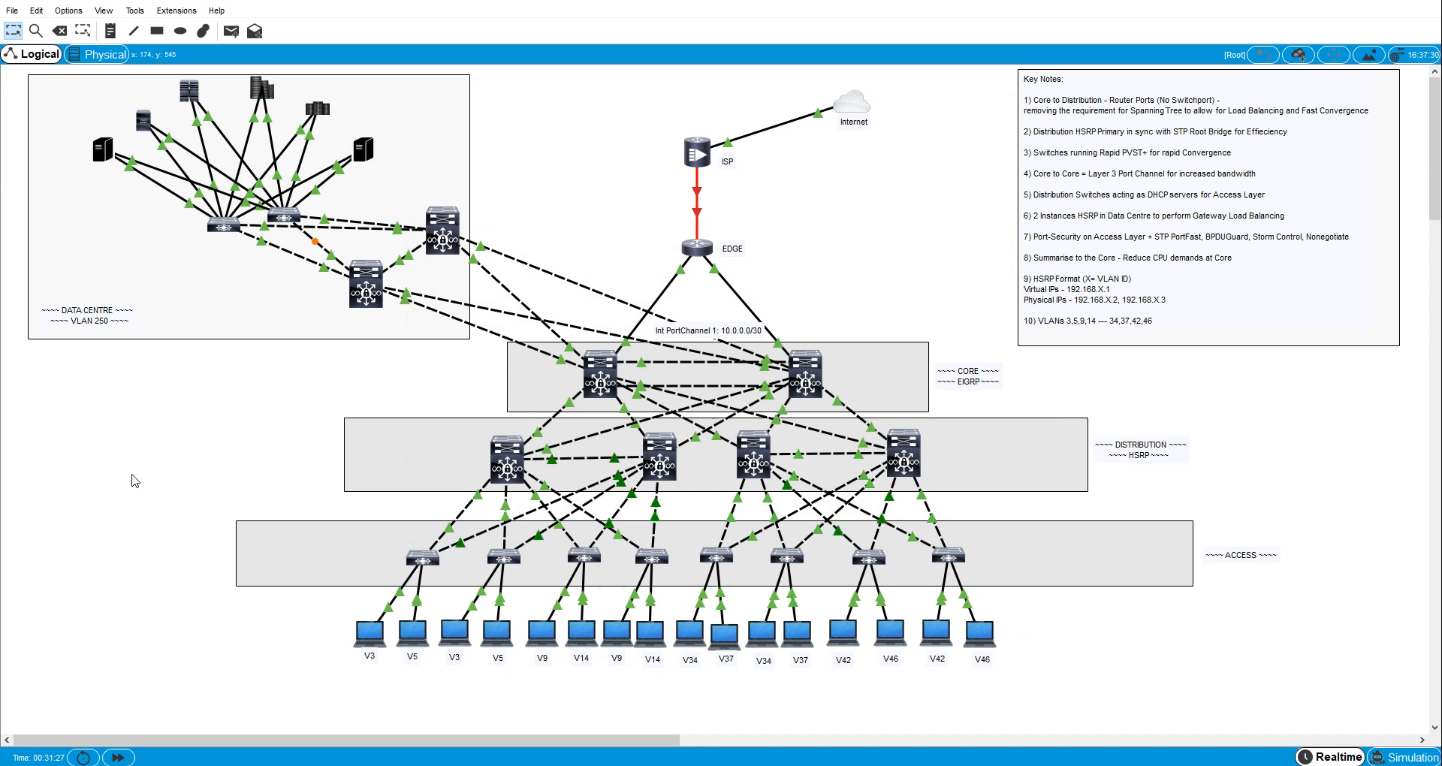
click(507, 469)
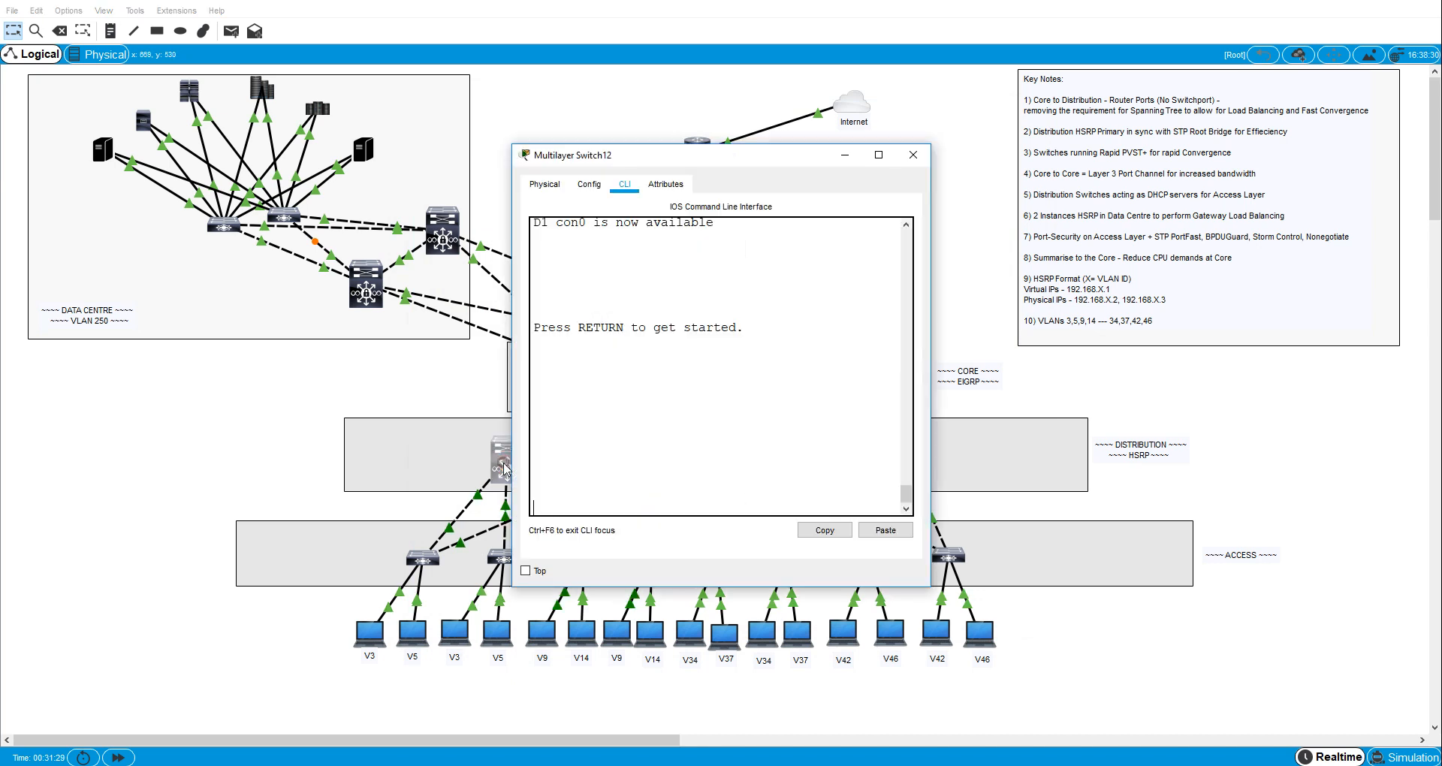
key(Return)
key(Return)
key(Return)
text(en)
key(Return)
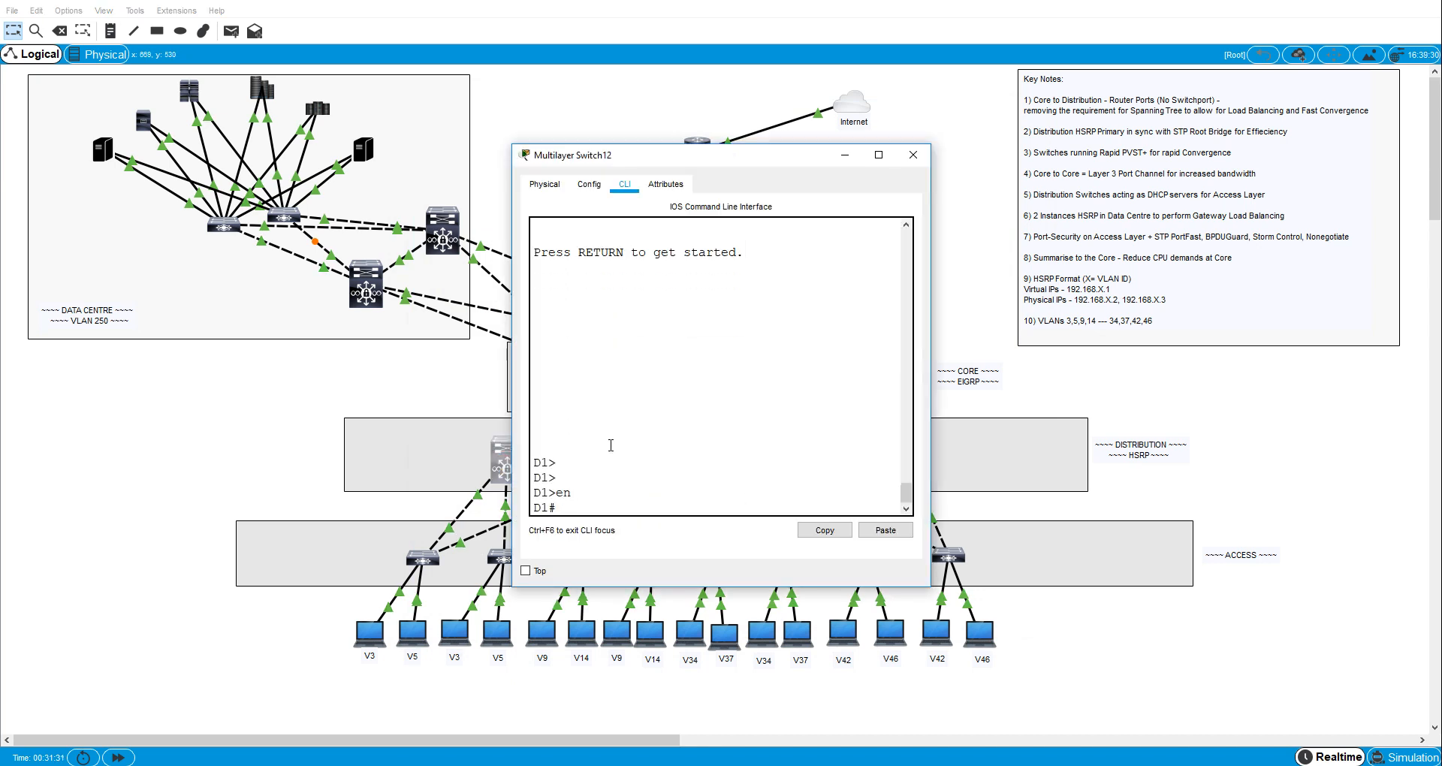
text(sh ip rou)
key(Return)
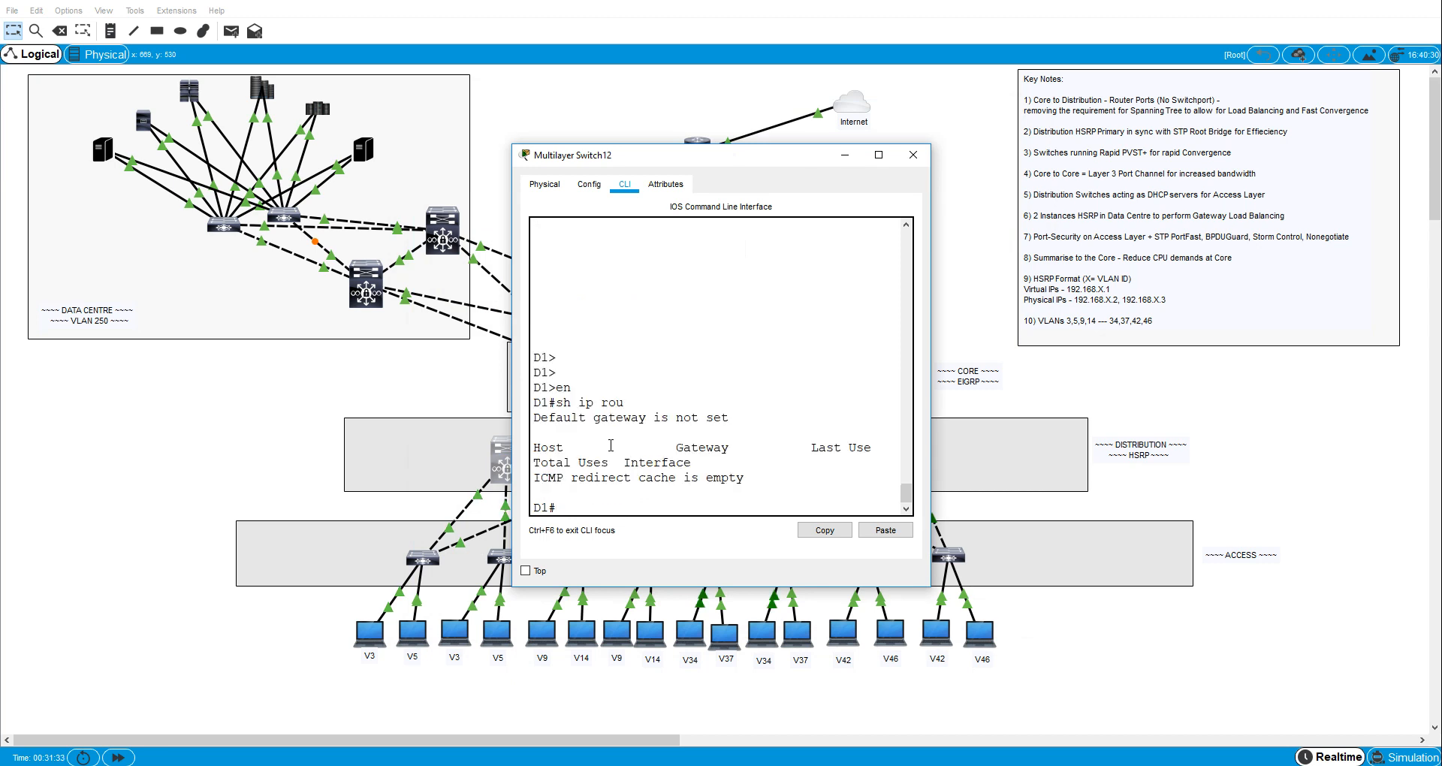
- Enable IP routing on distribution switch D1 in global configuration mode
text(conf t)
key(Return)
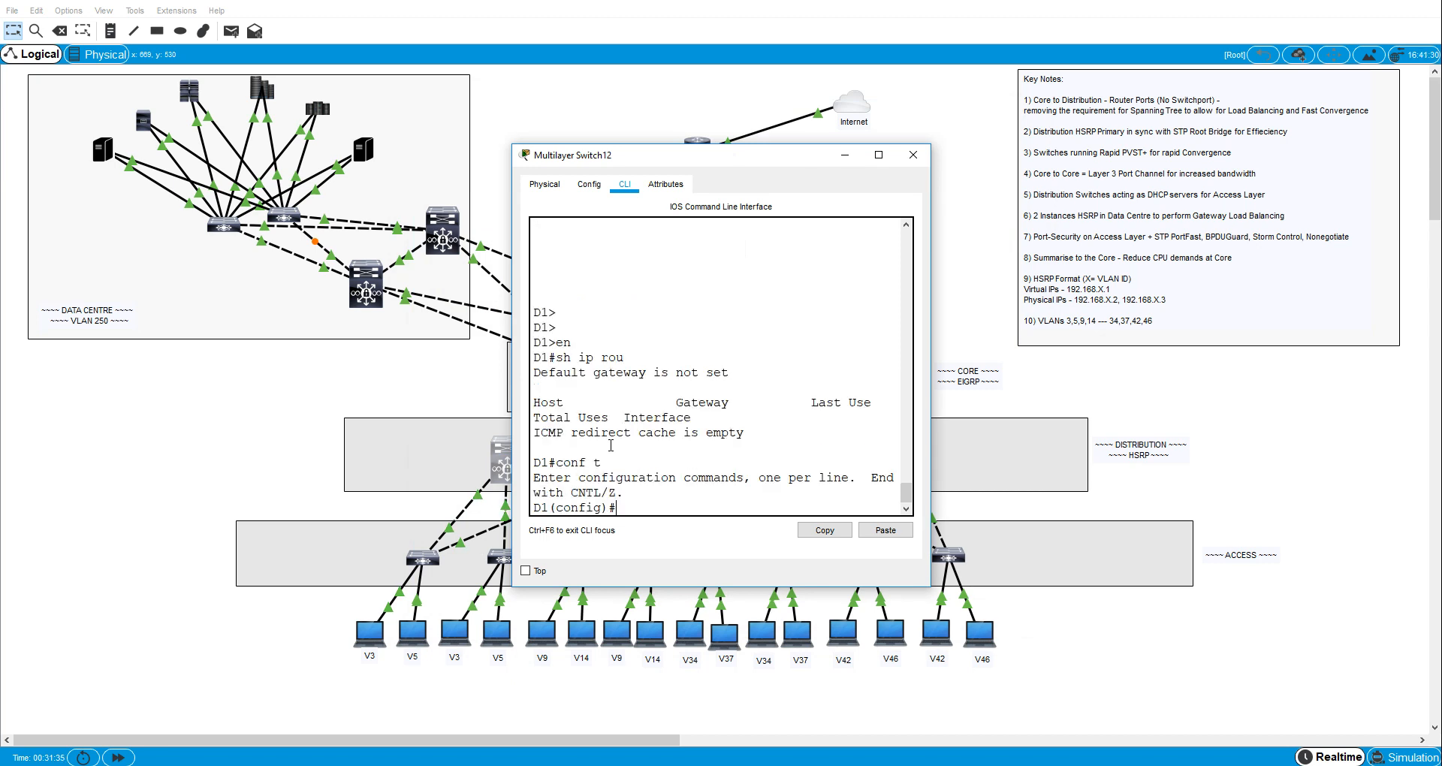
text(ip routing)
key(Return)
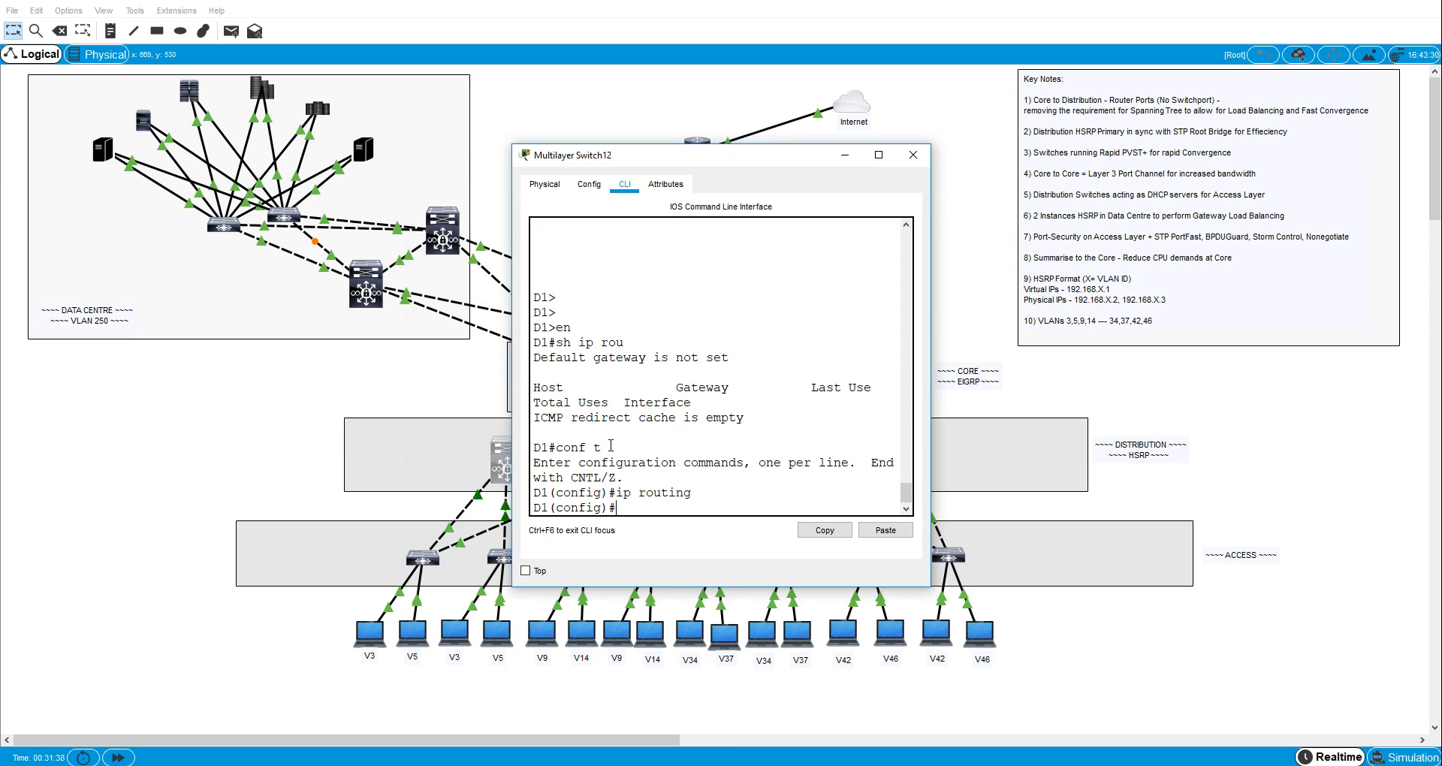
- Leave configuration mode on D1 and recheck its IP routing table
key(ctrl+z)
text(sh ip rout)
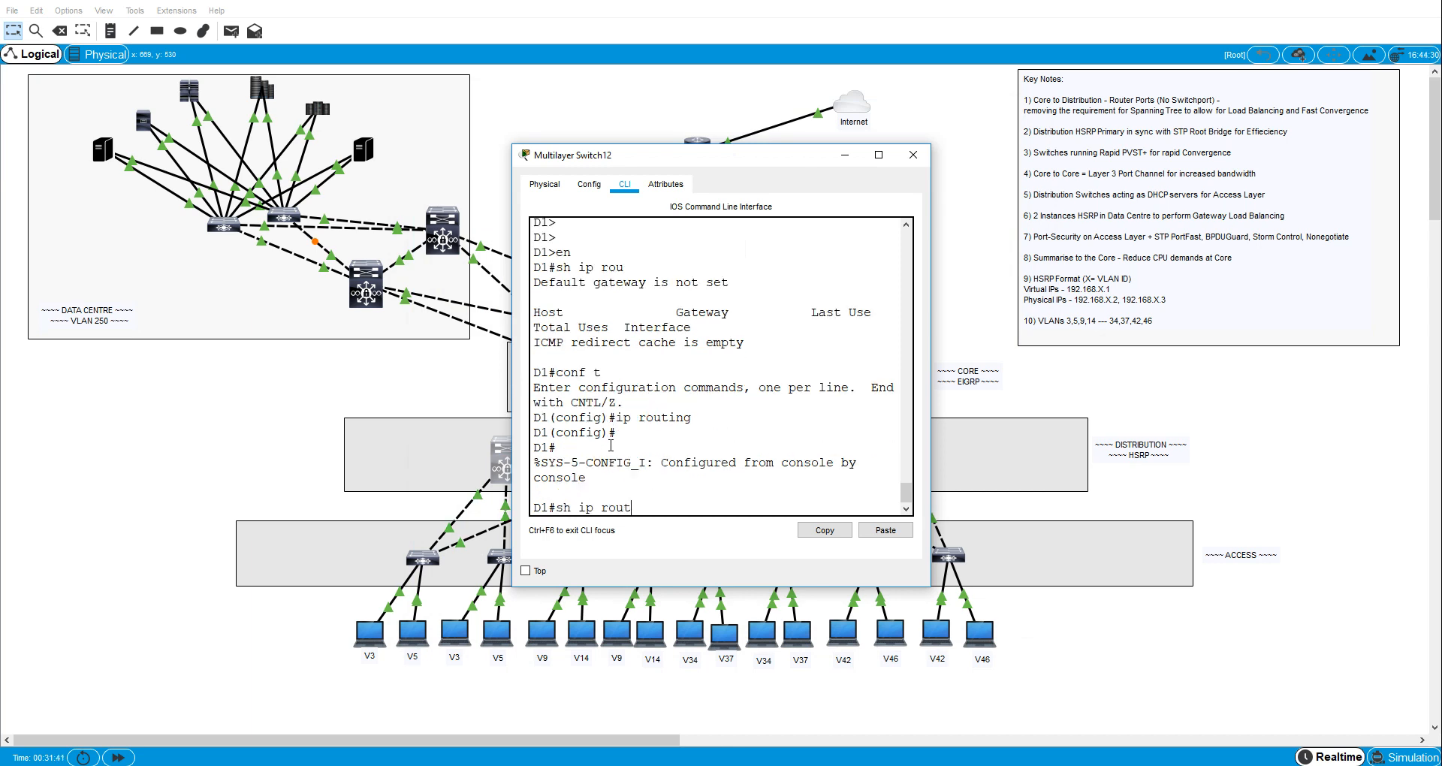
key(Return)
click(255, 450)
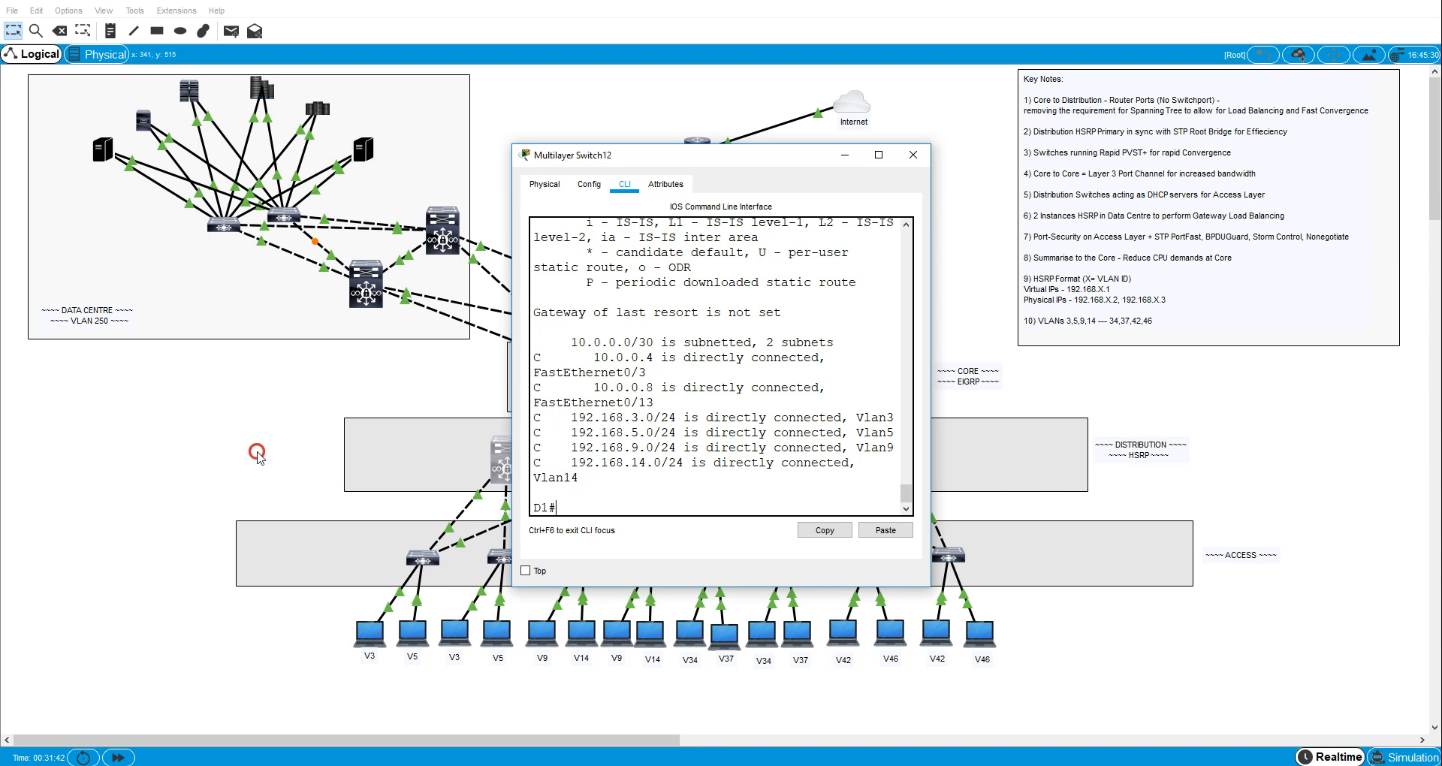
- Enter privileged mode on distribution switch D2 and display its IP routing table
click(666, 459)
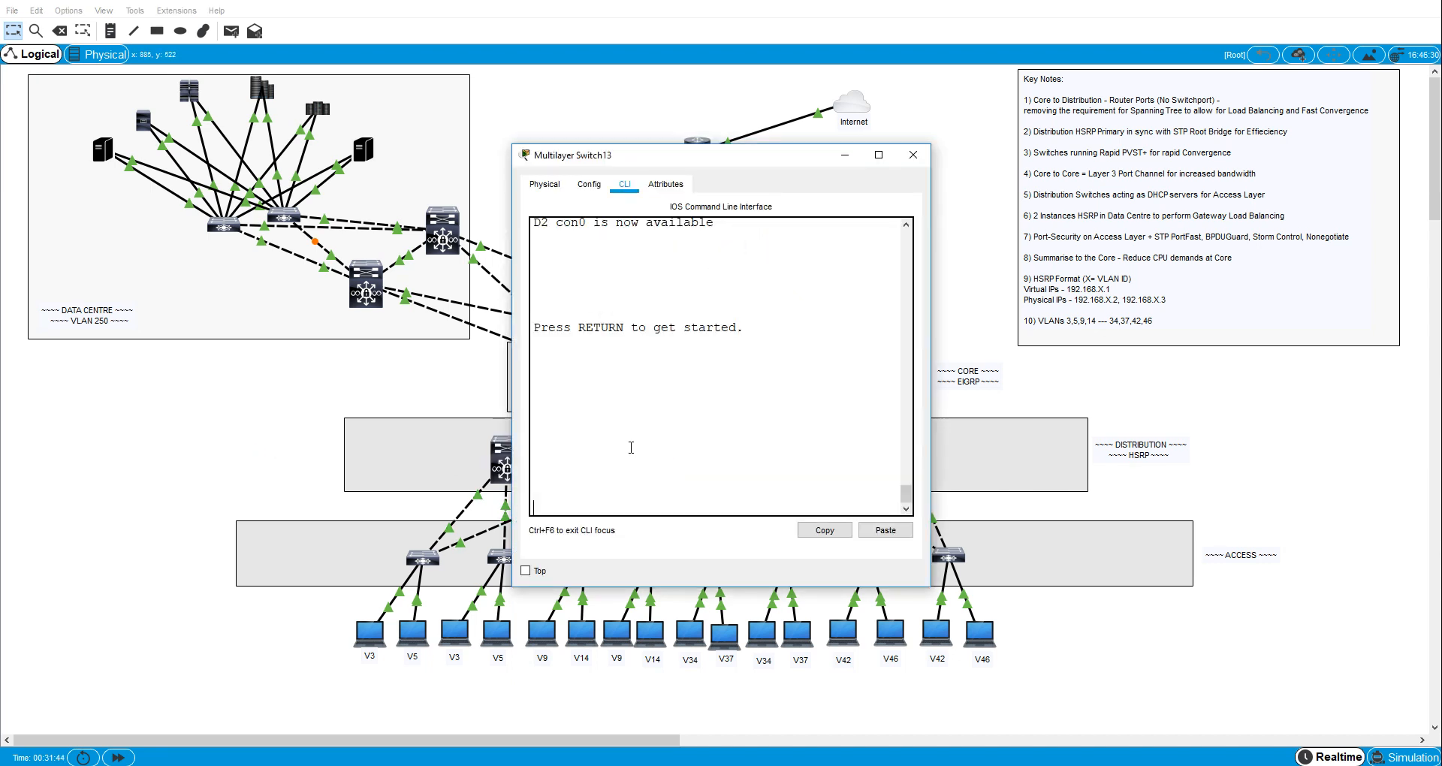
key(Return)
key(Return)
text(sh ip )
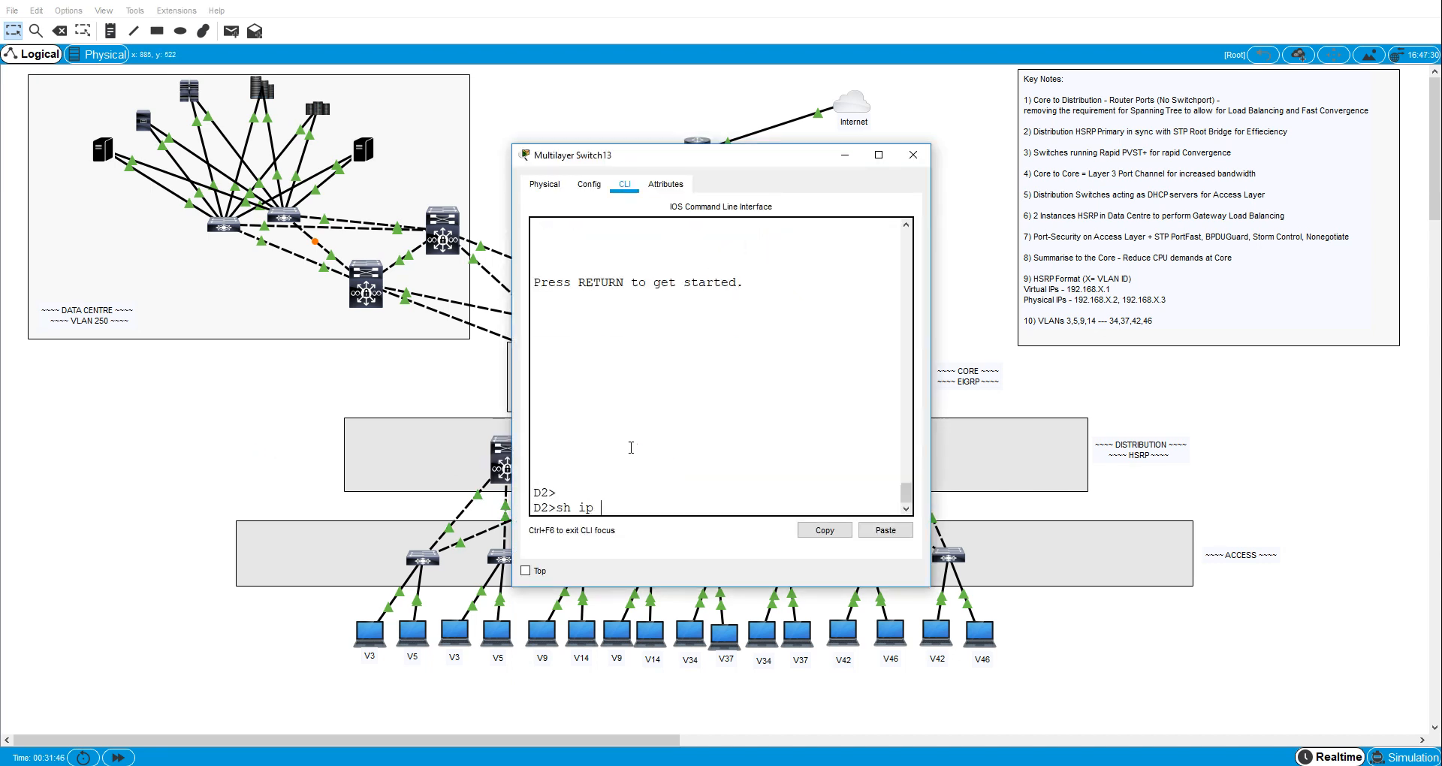
text(rou)
key(BackSpace)
key(BackSpace)
key(BackSpace)
key(BackSpace)
key(BackSpace)
key(BackSpace)
key(BackSpace)
key(BackSpace)
key(BackSpace)
text(en)
key(Return)
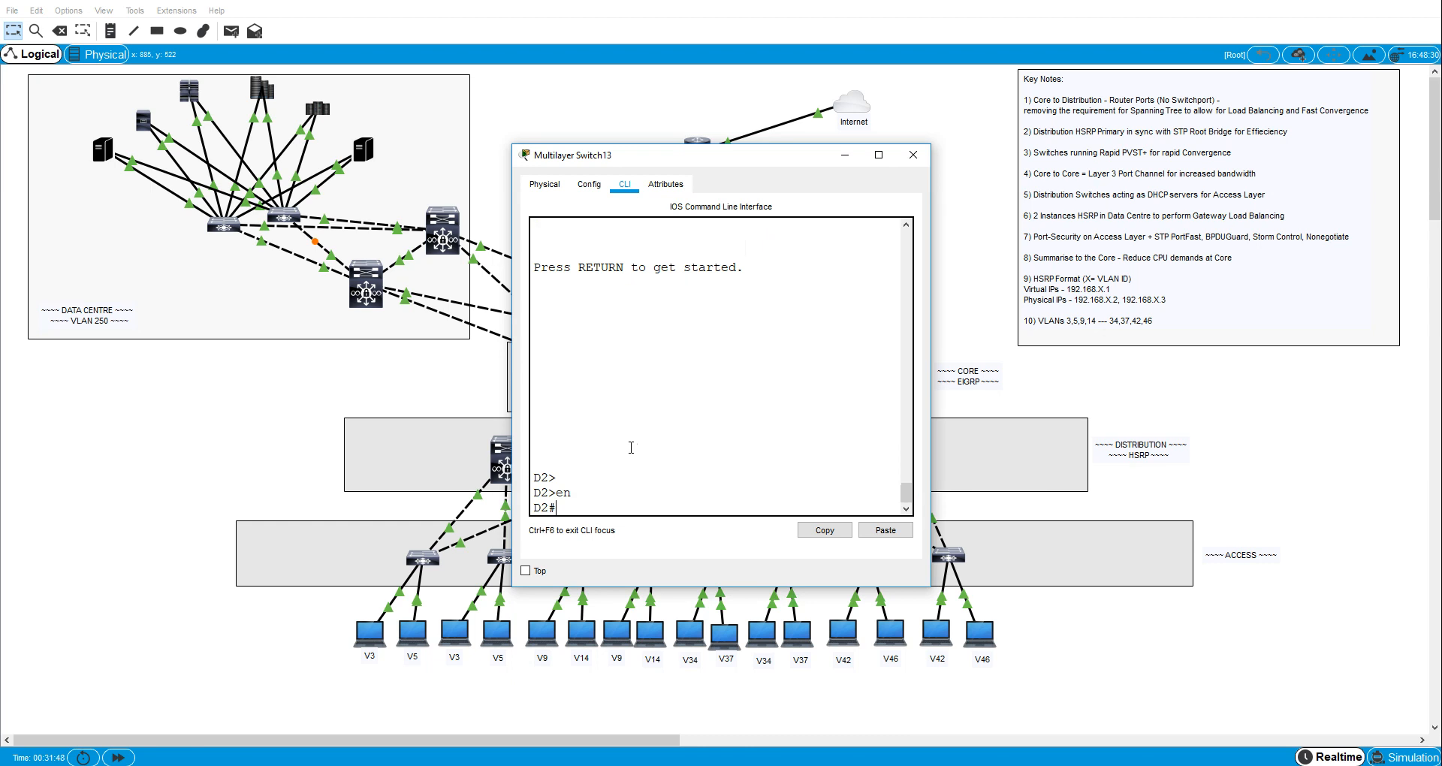
text(sh ip rou)
key(Return)
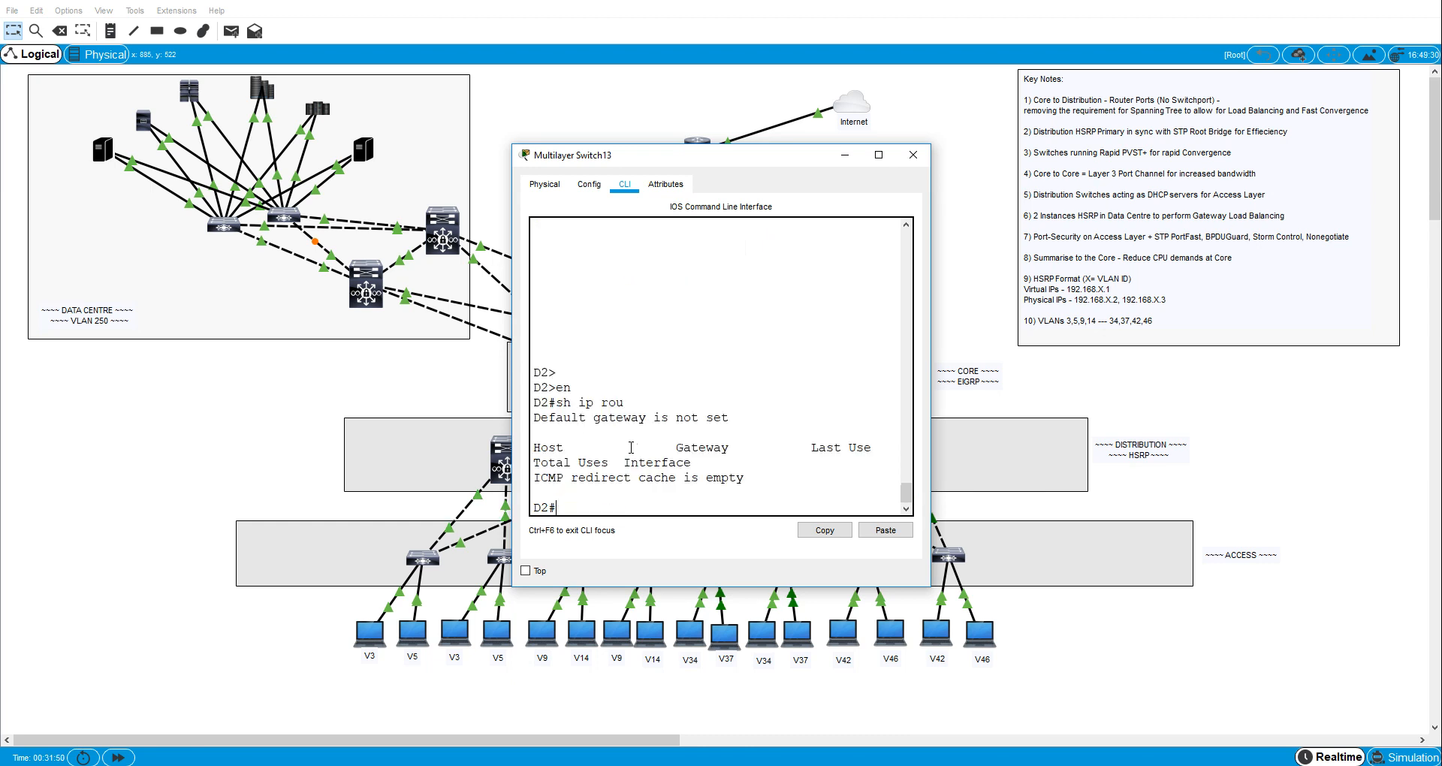
- Enable IP routing on distribution switch D2 in global configuration mode
text(conf t)
key(Return)
text(ip roith)
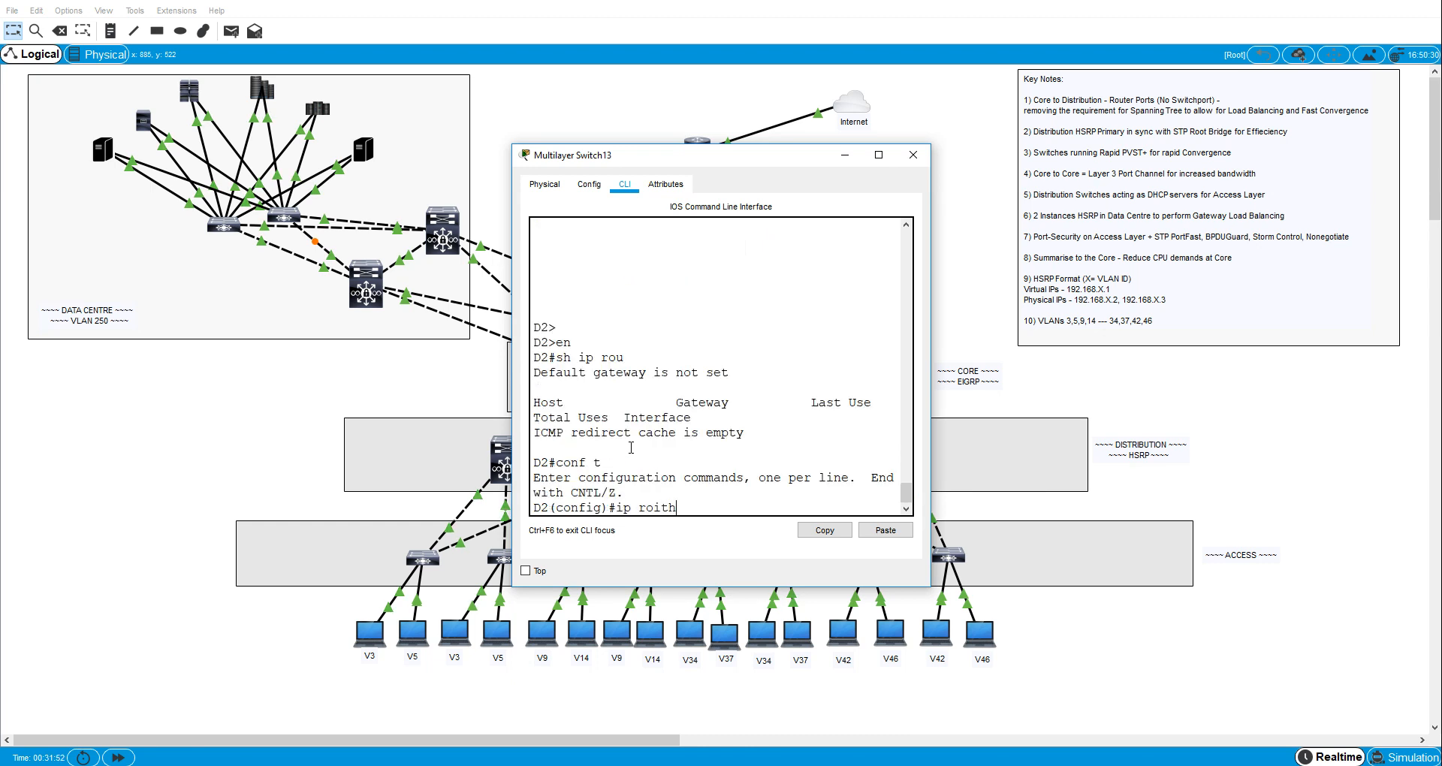
key(BackSpace)
key(BackSpace)
key(BackSpace)
text(uting)
key(Return)
- Recheck D2's IP routing table from configuration mode with do sh ip rou and return to the topology
text(d)
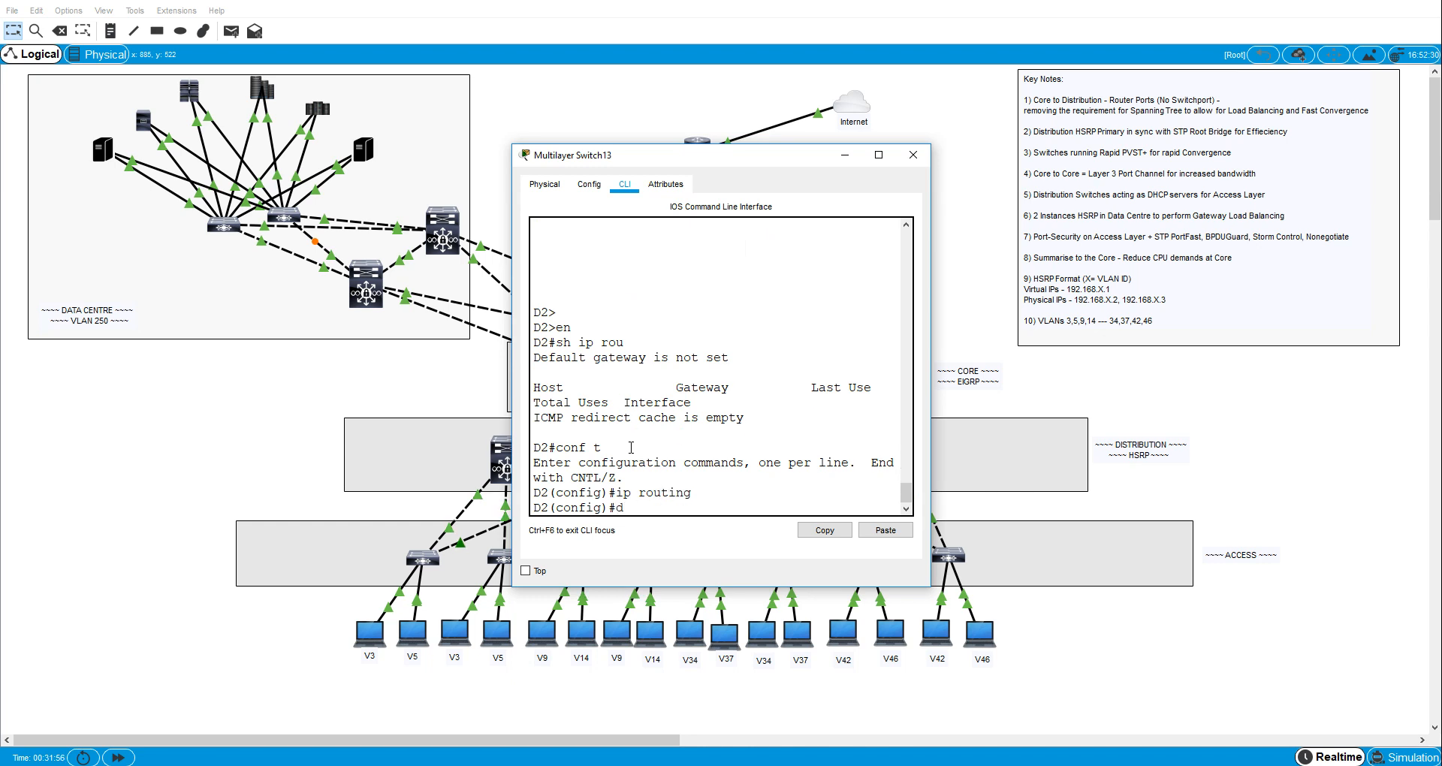
text(o sh ip rou)
key(Return)
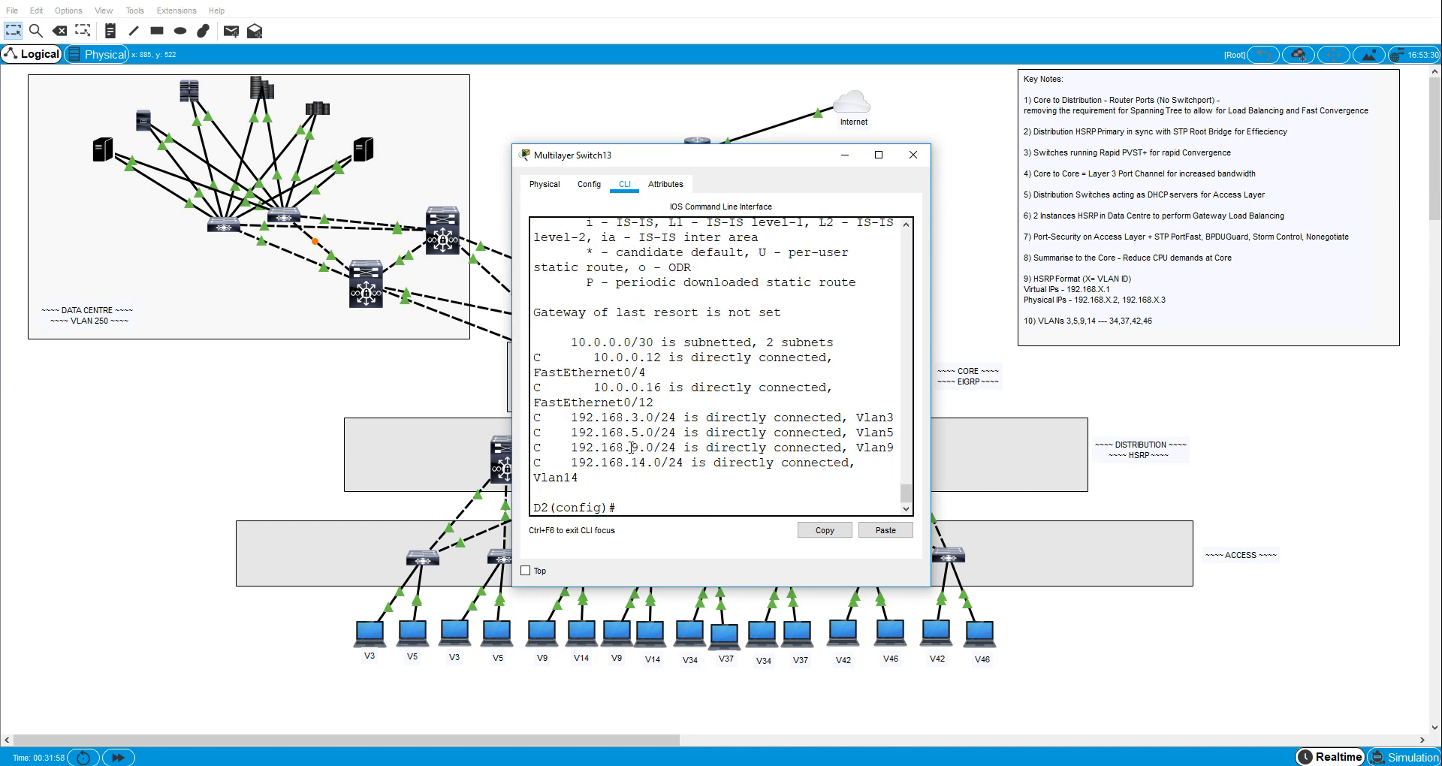
click(147, 429)
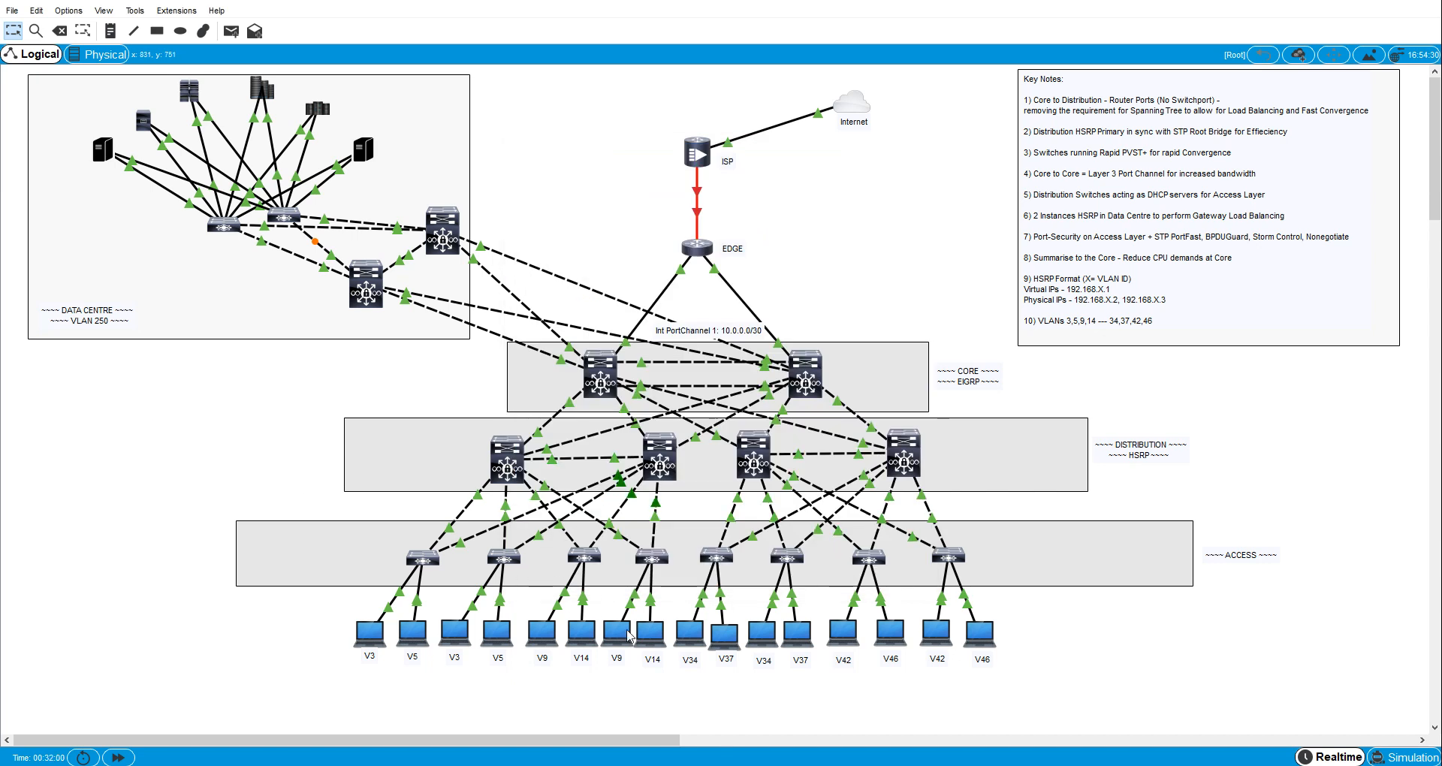
- Ping 192.168.3.4 twice more from the VLAN 14 host PC3 to retest inter-VLAN routing, then close its window
click(650, 632)
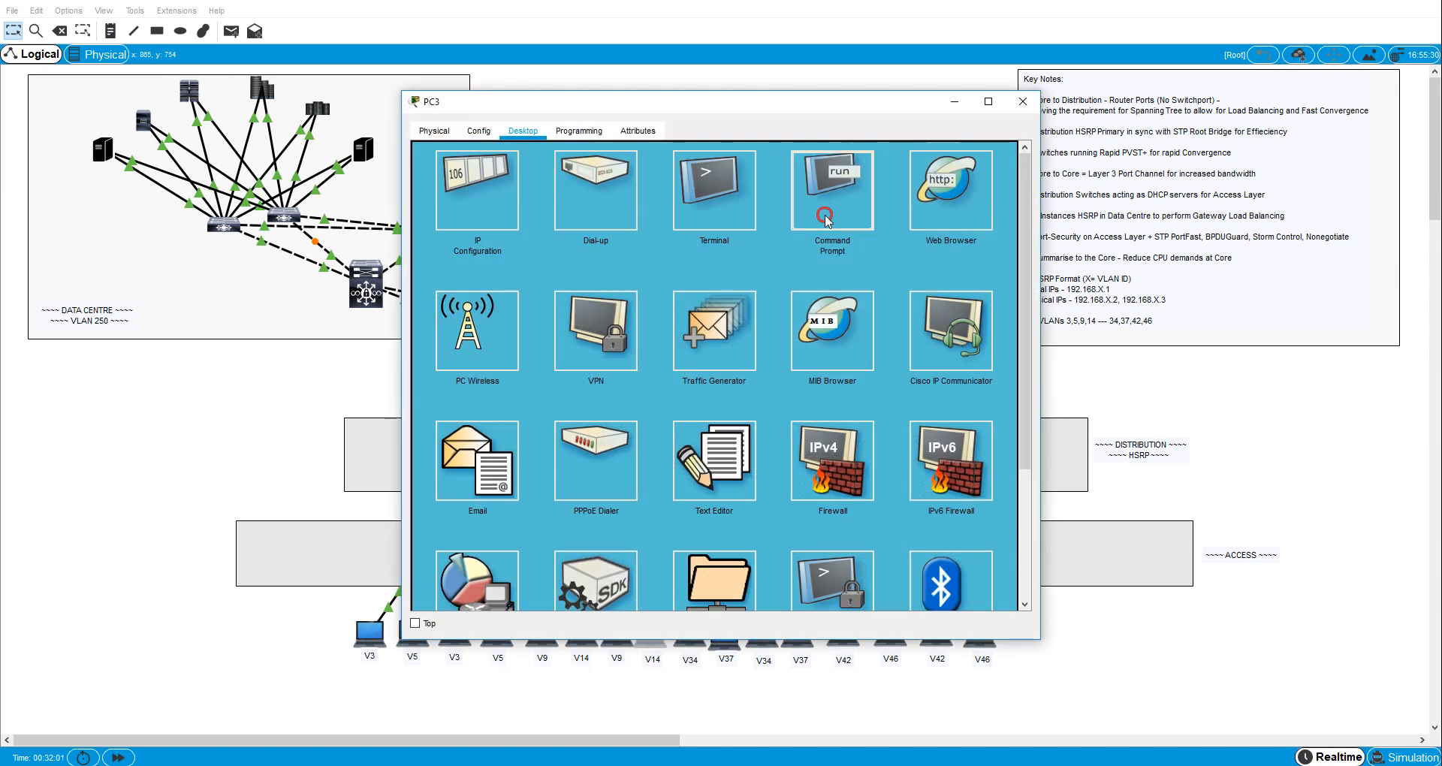
click(830, 196)
key(Return)
key(Return)
key(Return)
key(Return)
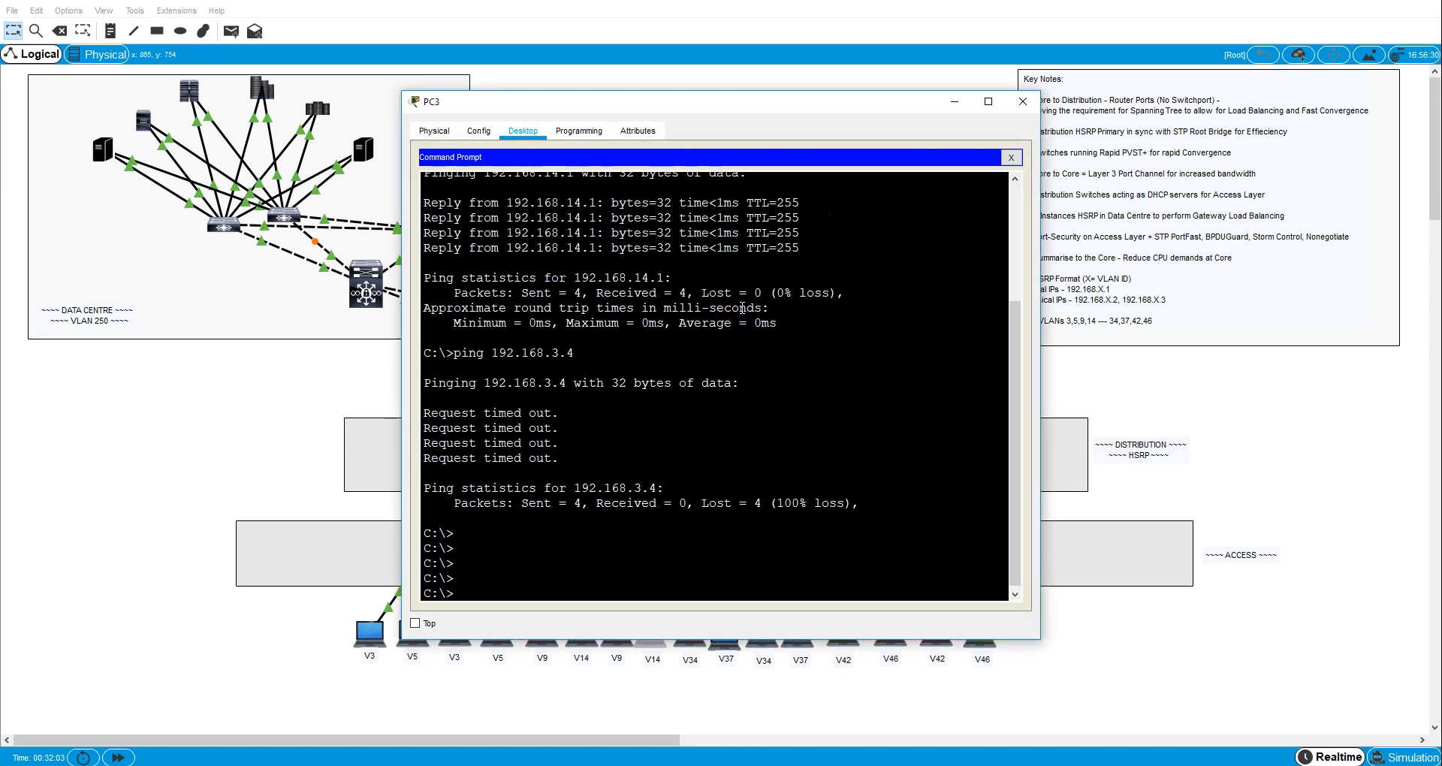
key(Up)
key(Return)
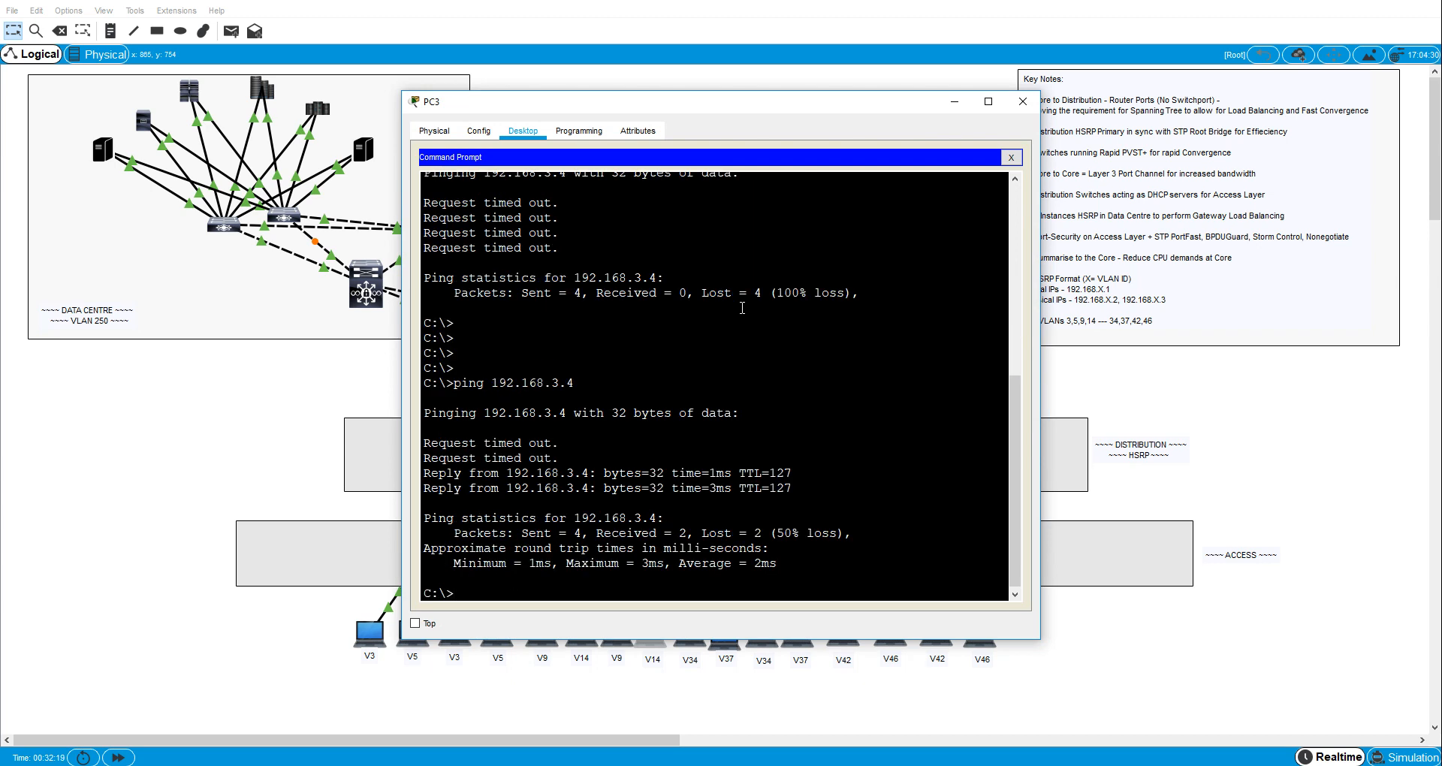
key(Up)
key(Return)
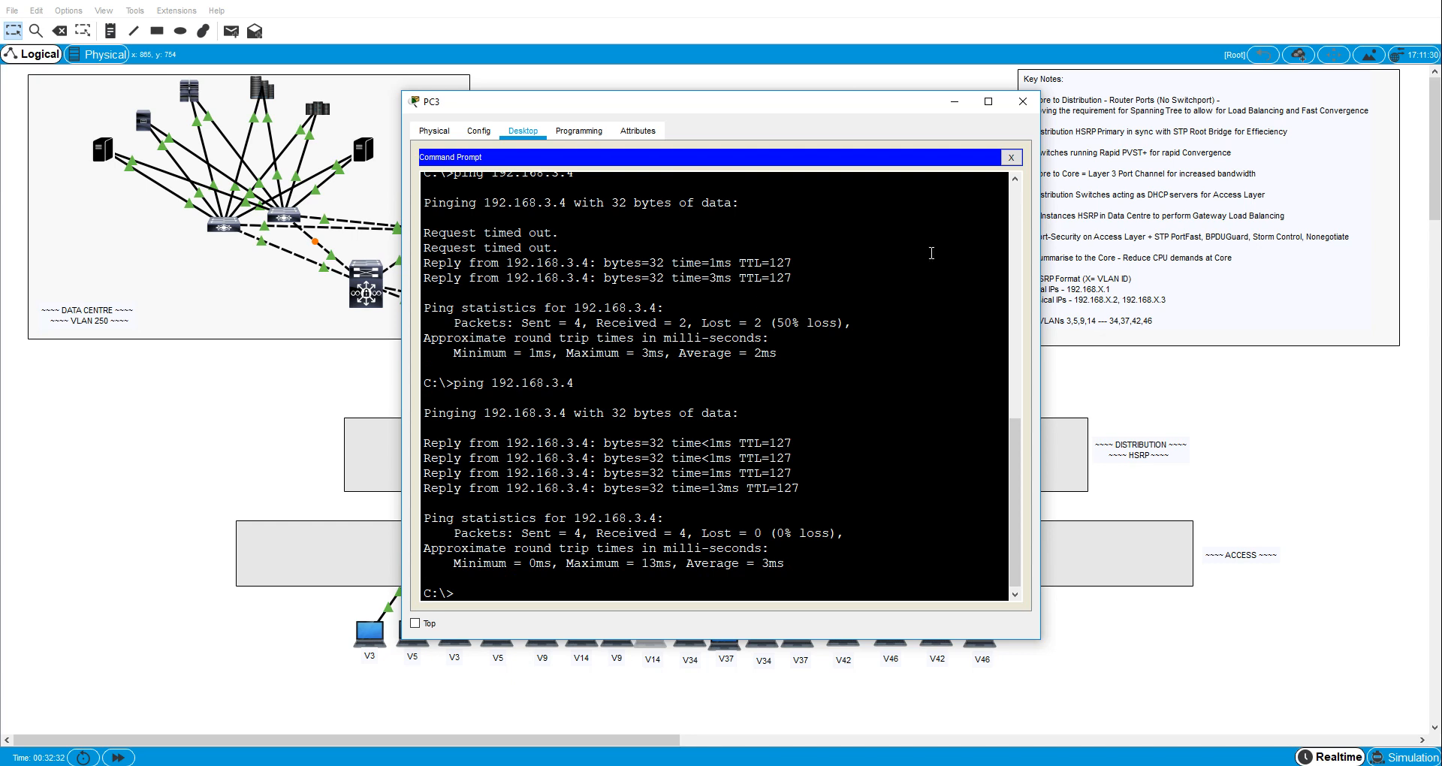
click(1023, 101)
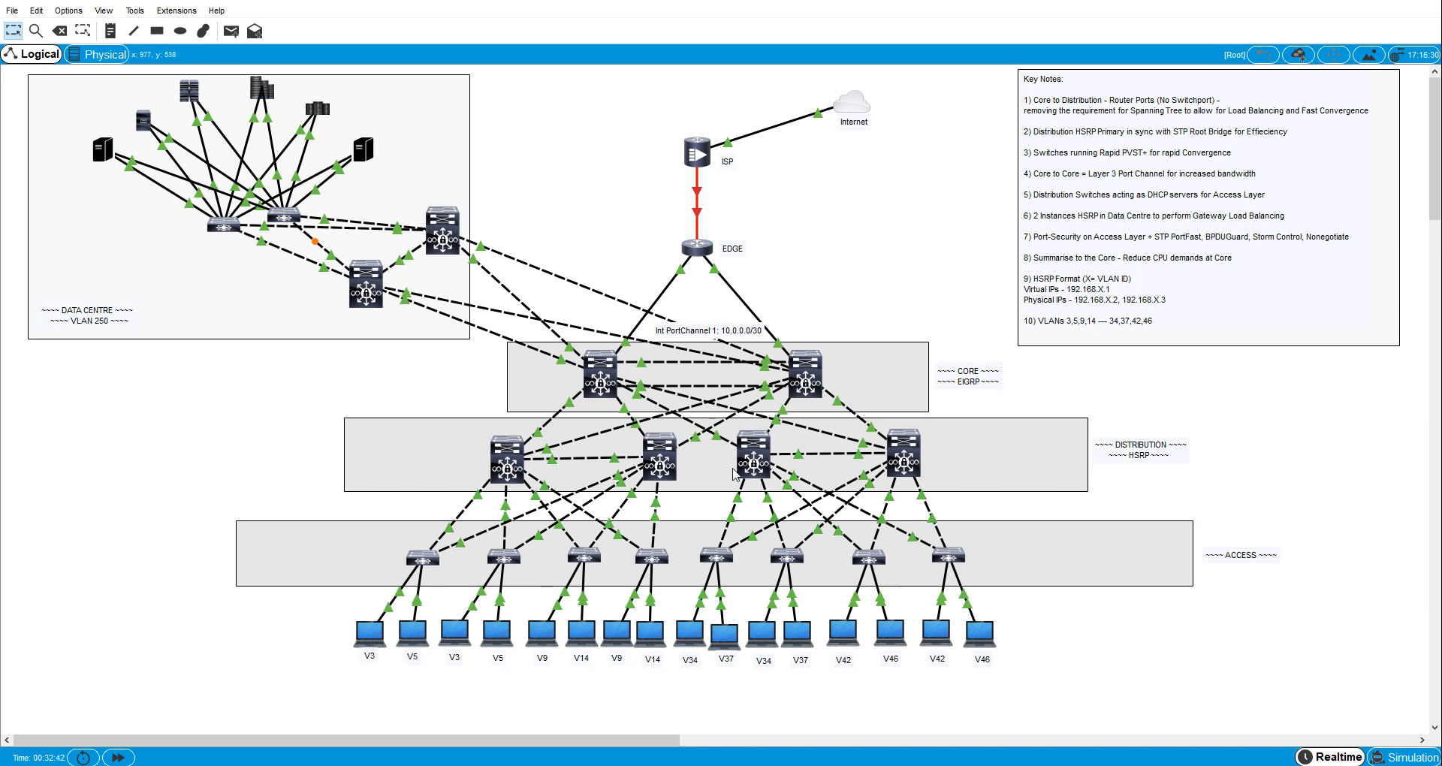
click(647, 466)
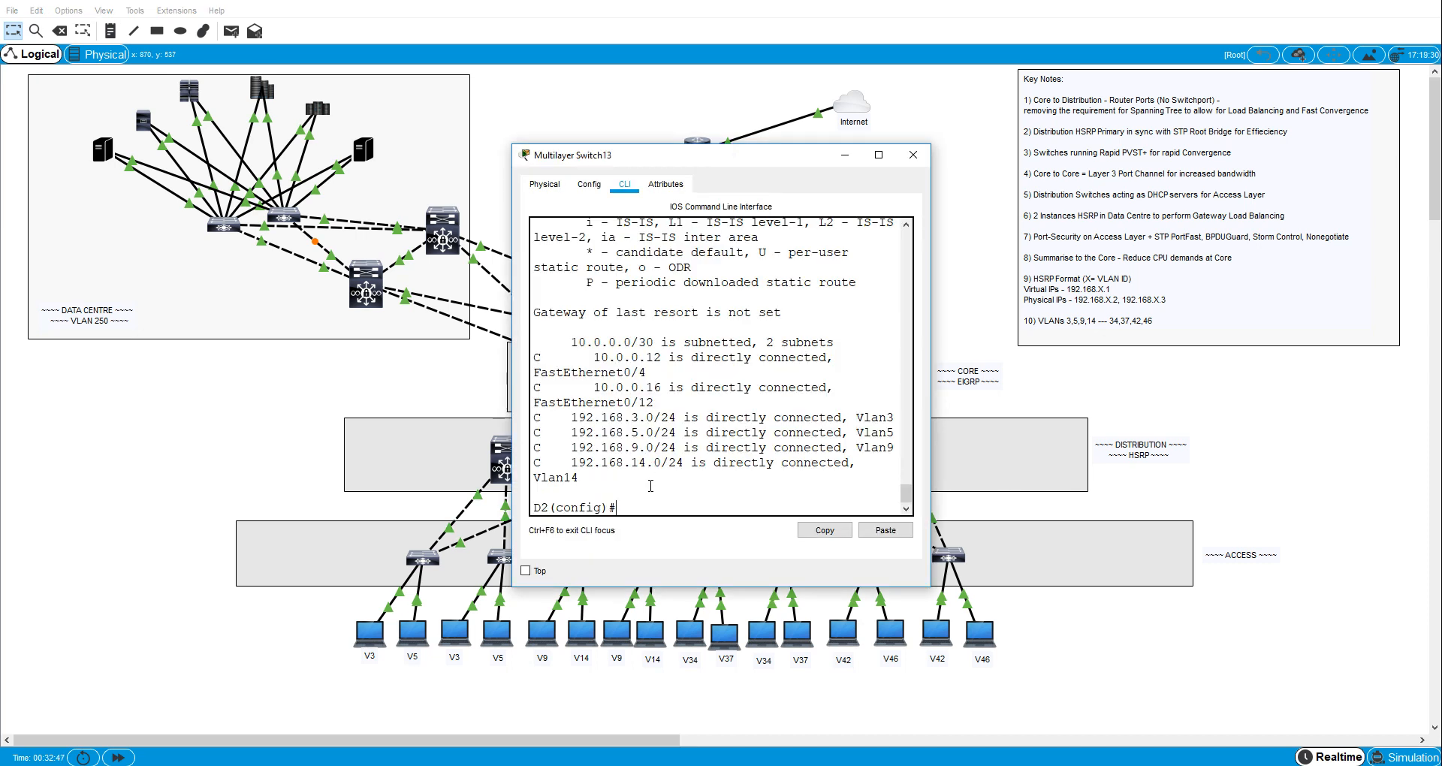
click(845, 155)
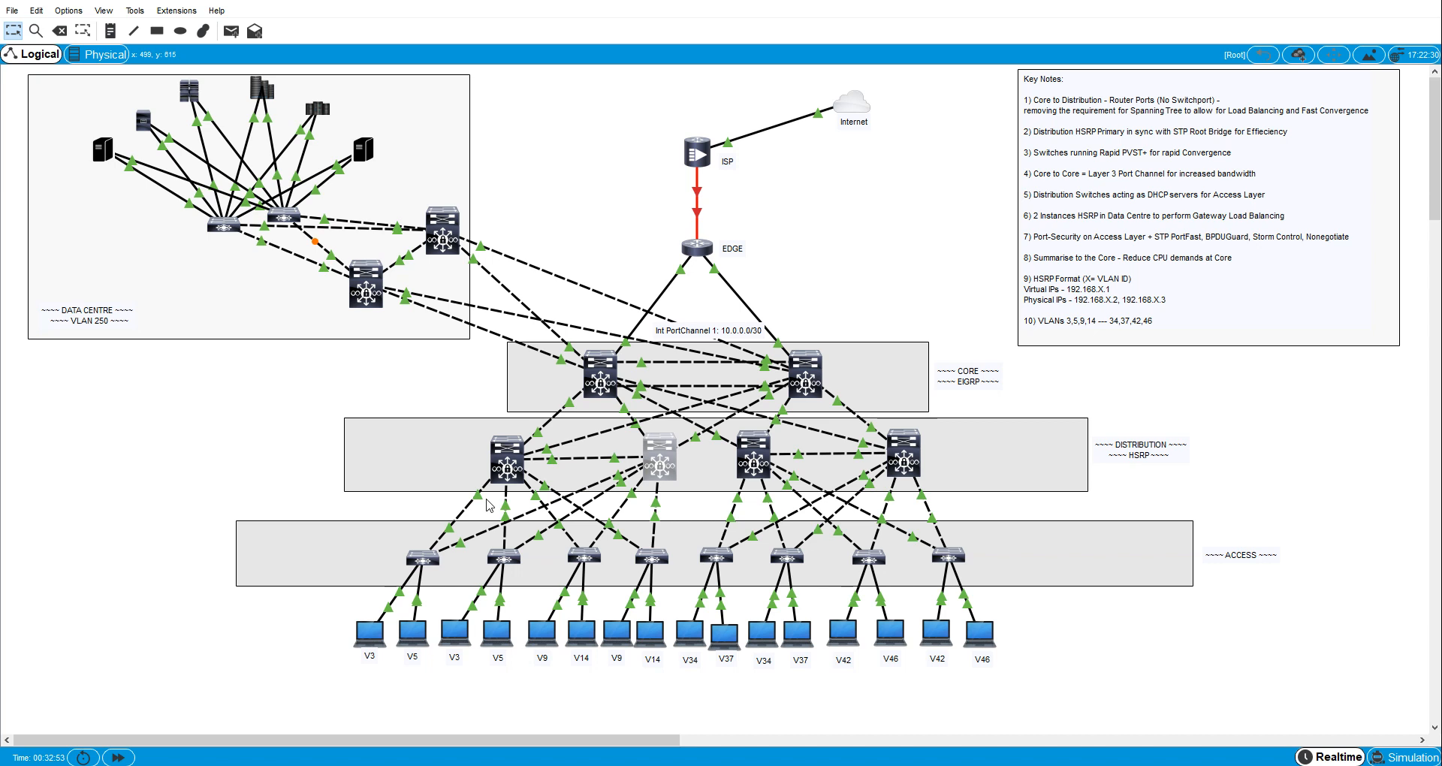
- Set the first VLAN 34 host, PC12, to obtain its IPv4 configuration through DHCP and close its window
mouse_move(851, 636)
click(690, 632)
click(532, 132)
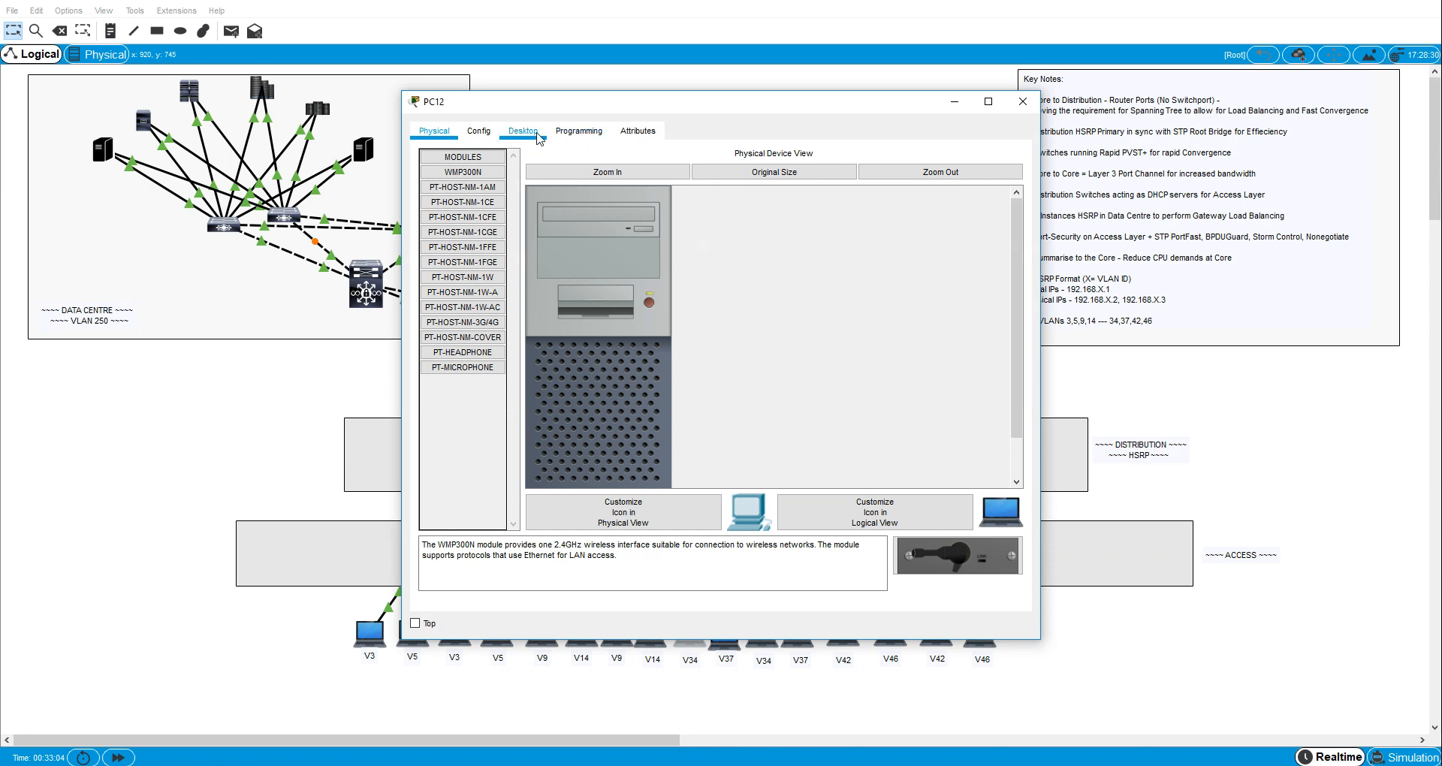
click(502, 203)
click(430, 214)
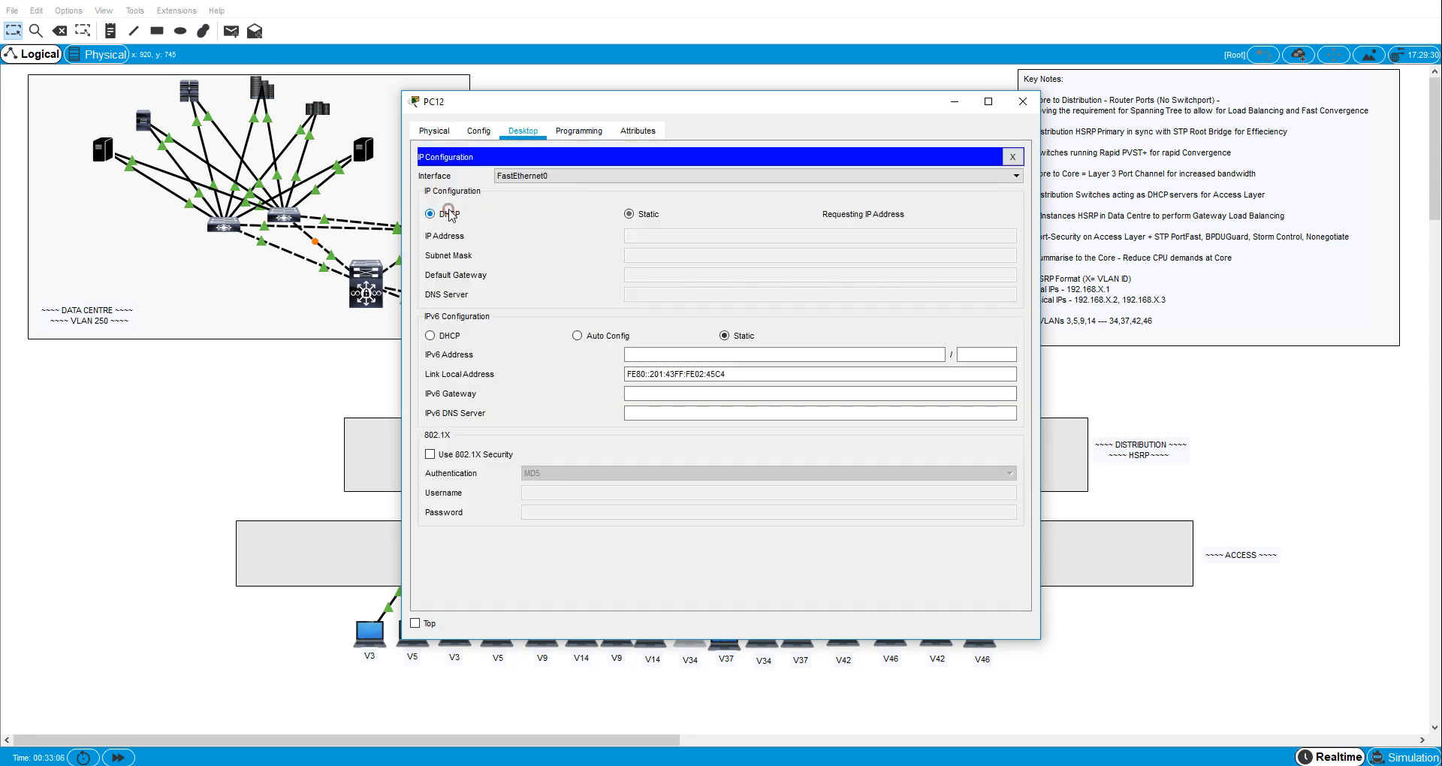
click(1023, 102)
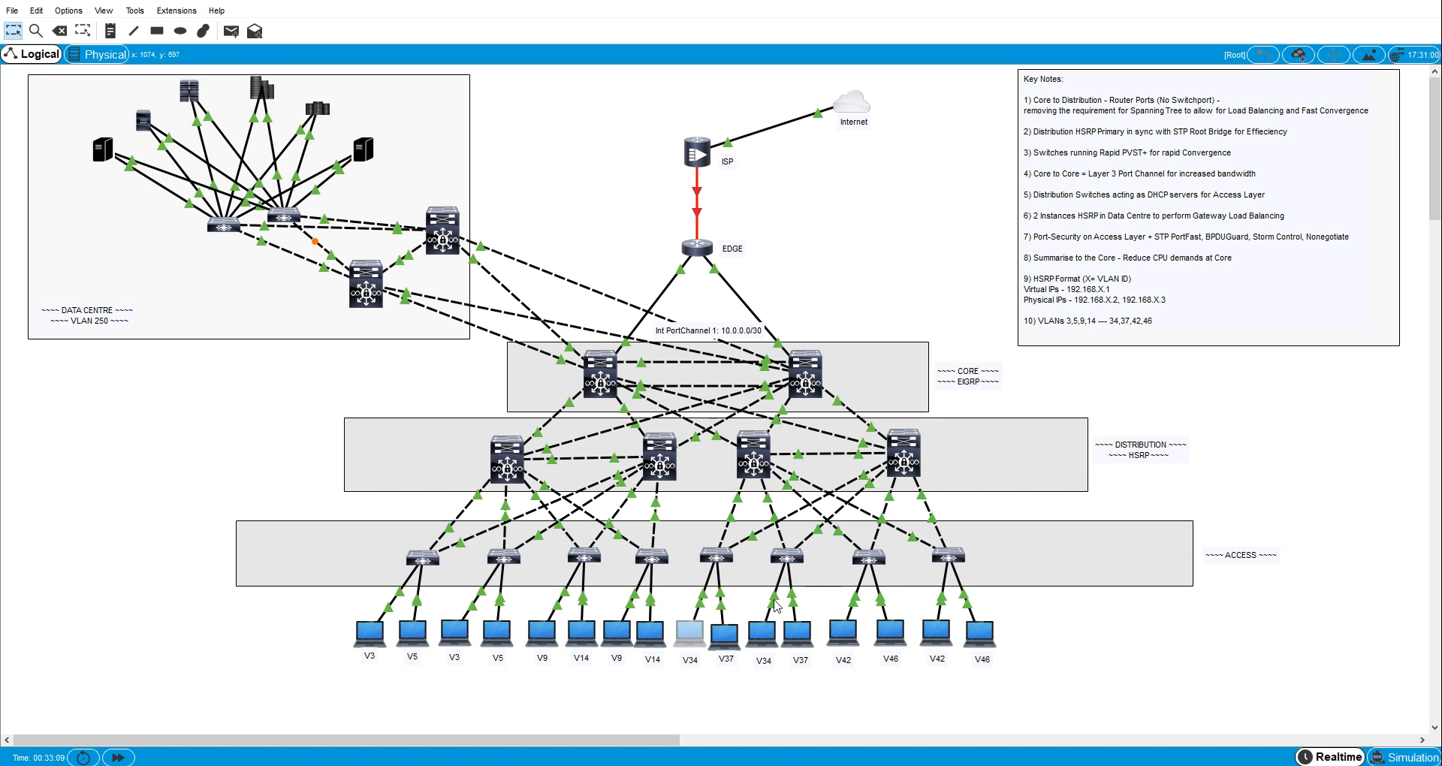
- Set the first VLAN 37 host, PC4, to obtain its IPv4 configuration through DHCP and close its window
click(724, 635)
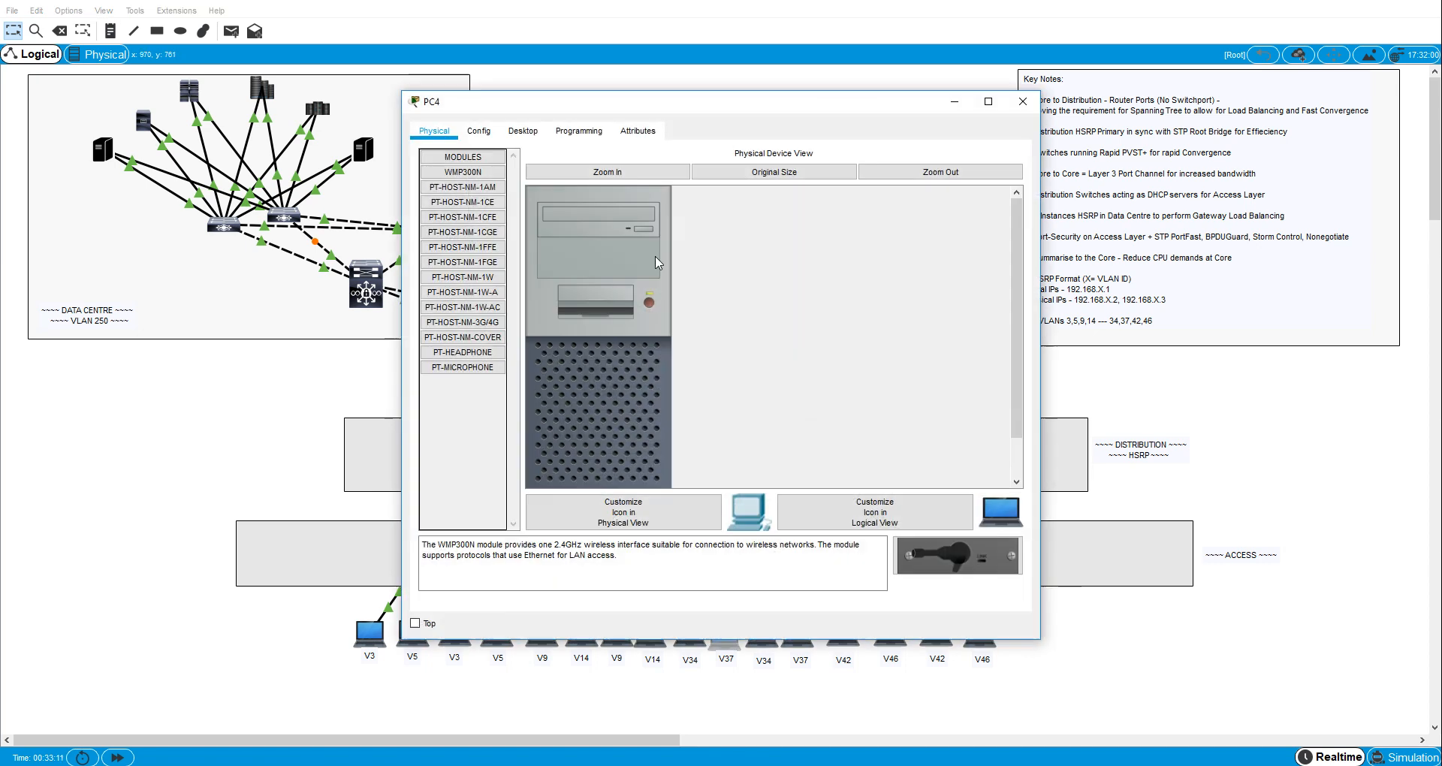
click(523, 130)
click(502, 188)
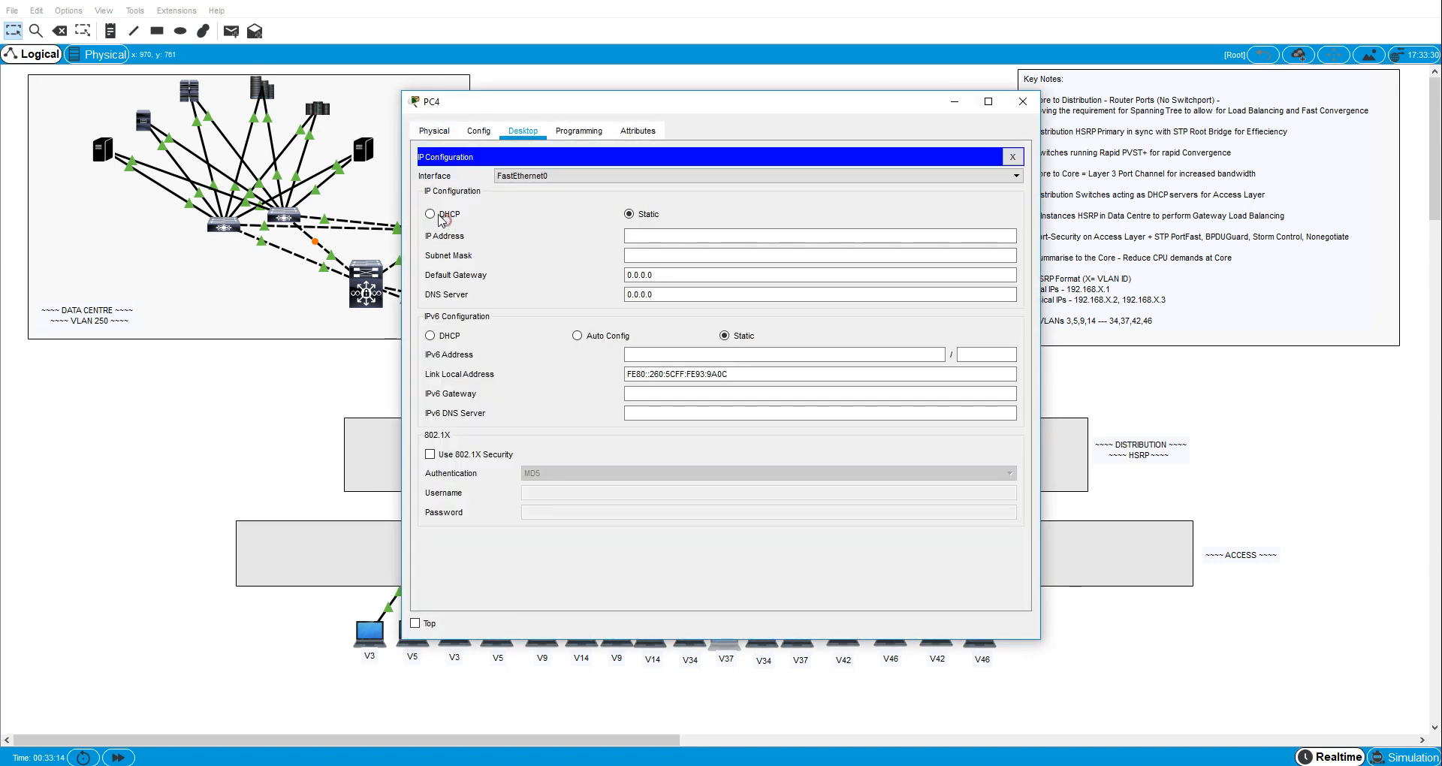
click(431, 214)
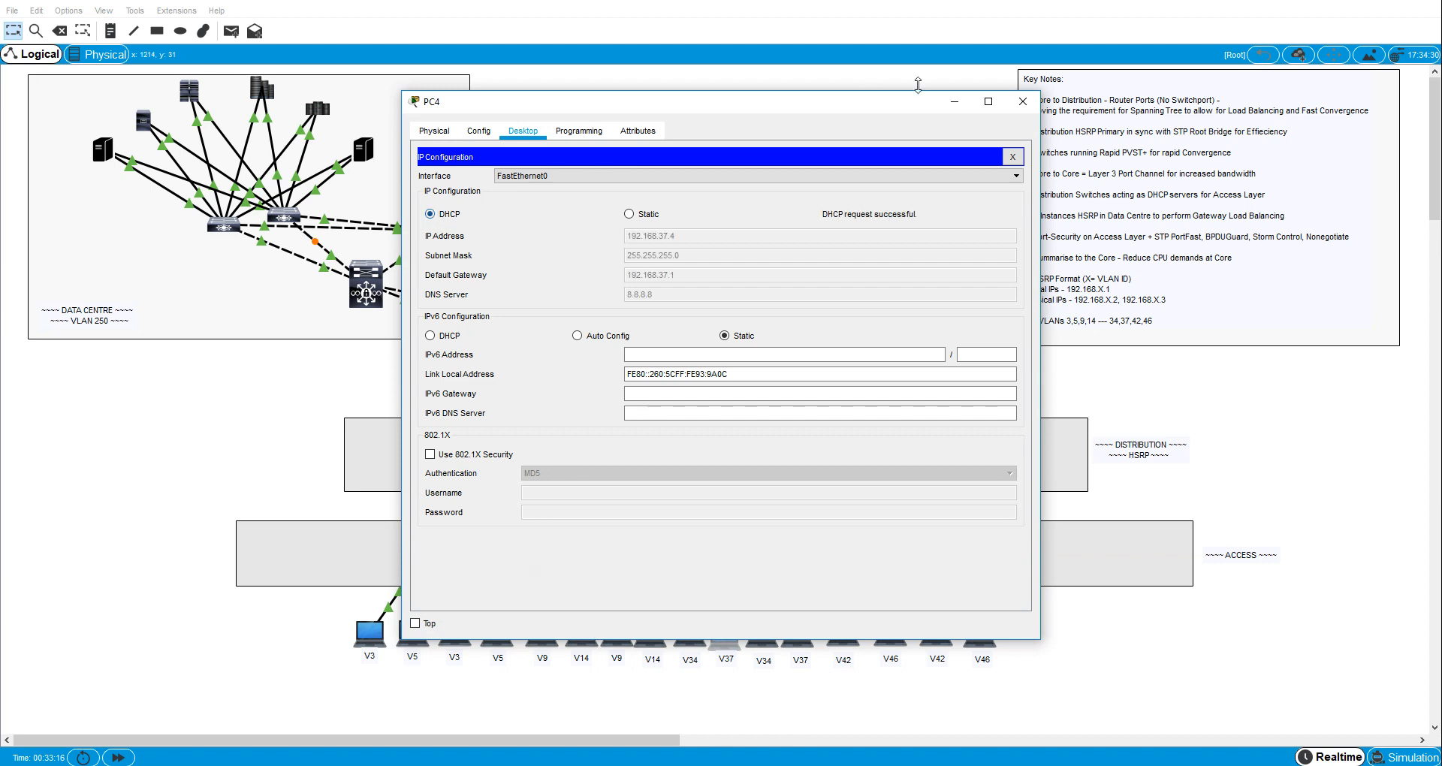
click(1023, 102)
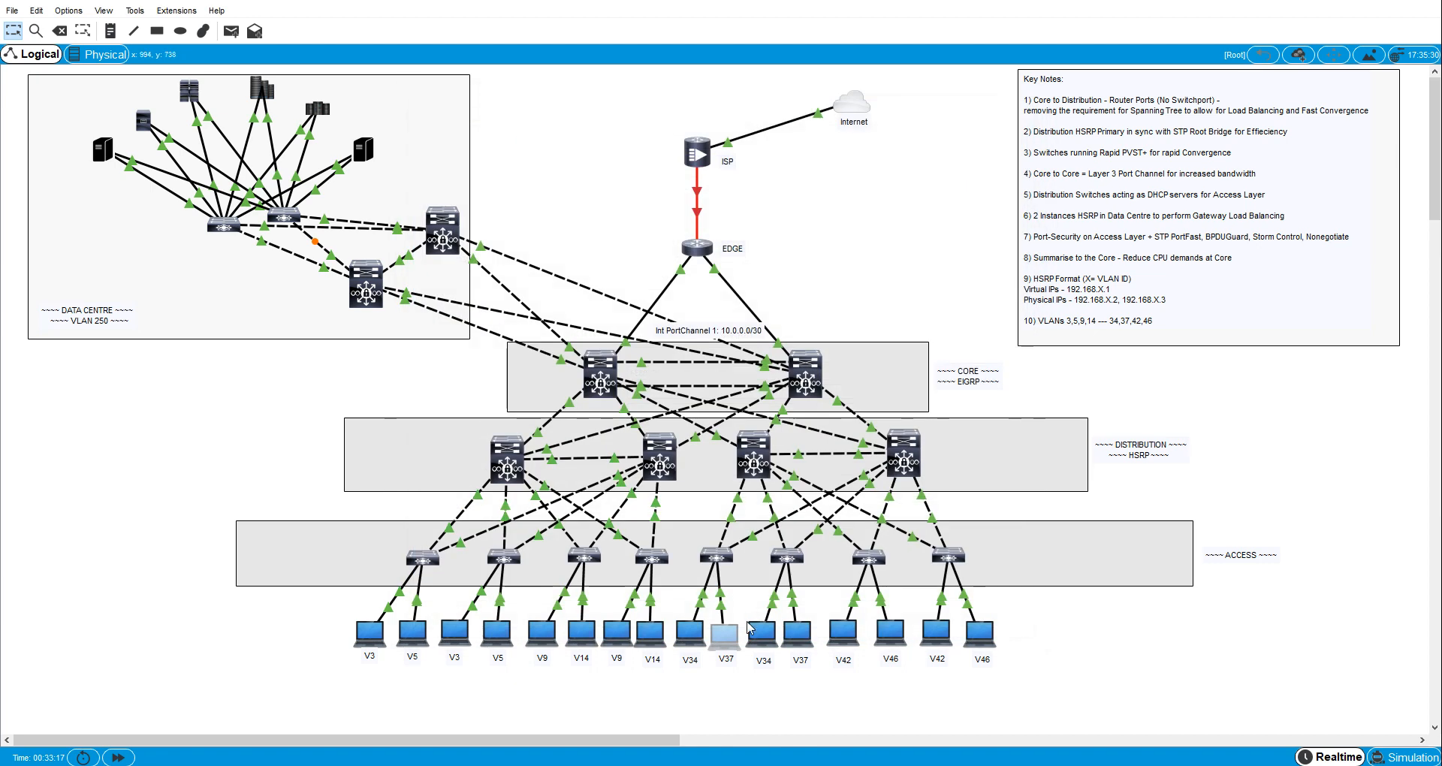
- Set the second VLAN 34 host, PC13, to obtain its IPv4 configuration through DHCP and close its window
click(757, 640)
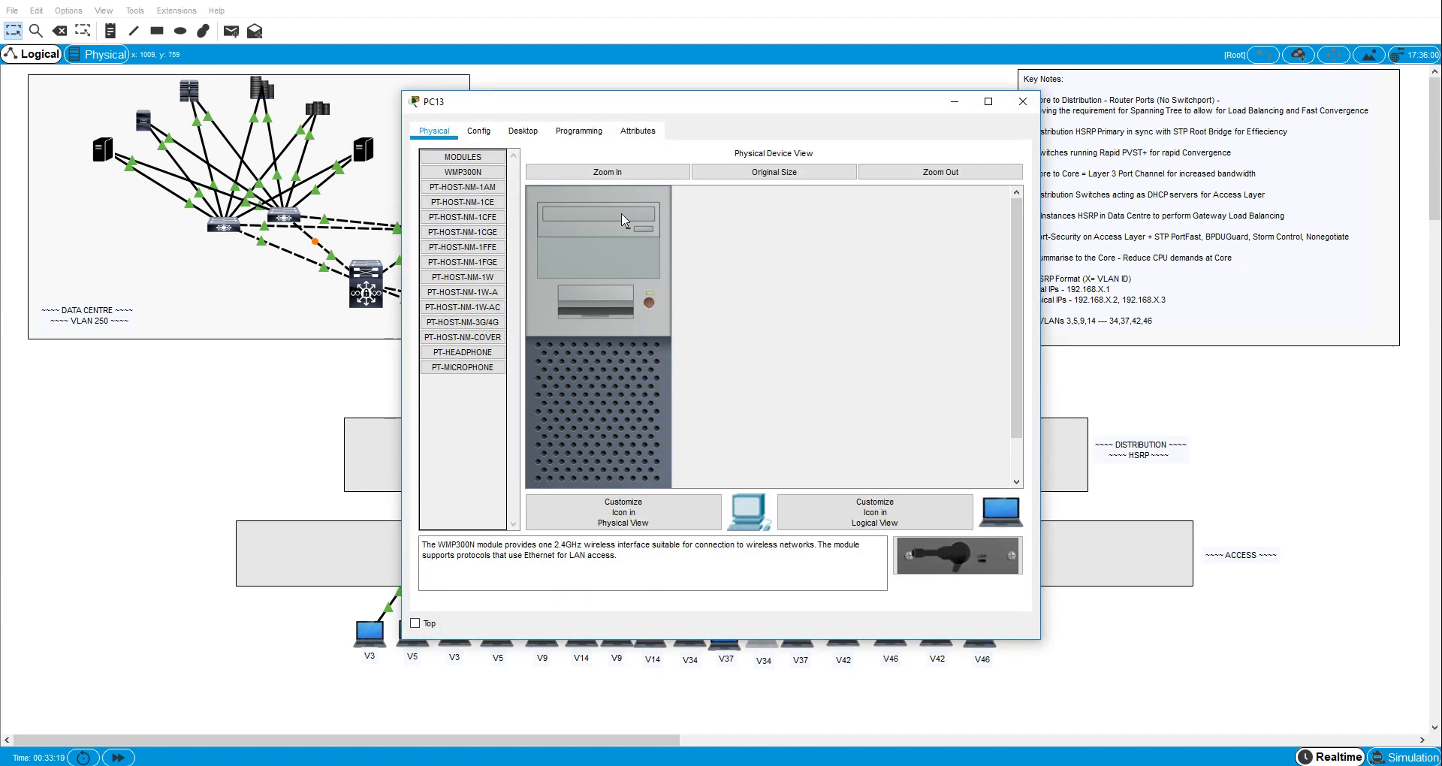
click(530, 132)
click(494, 187)
click(439, 214)
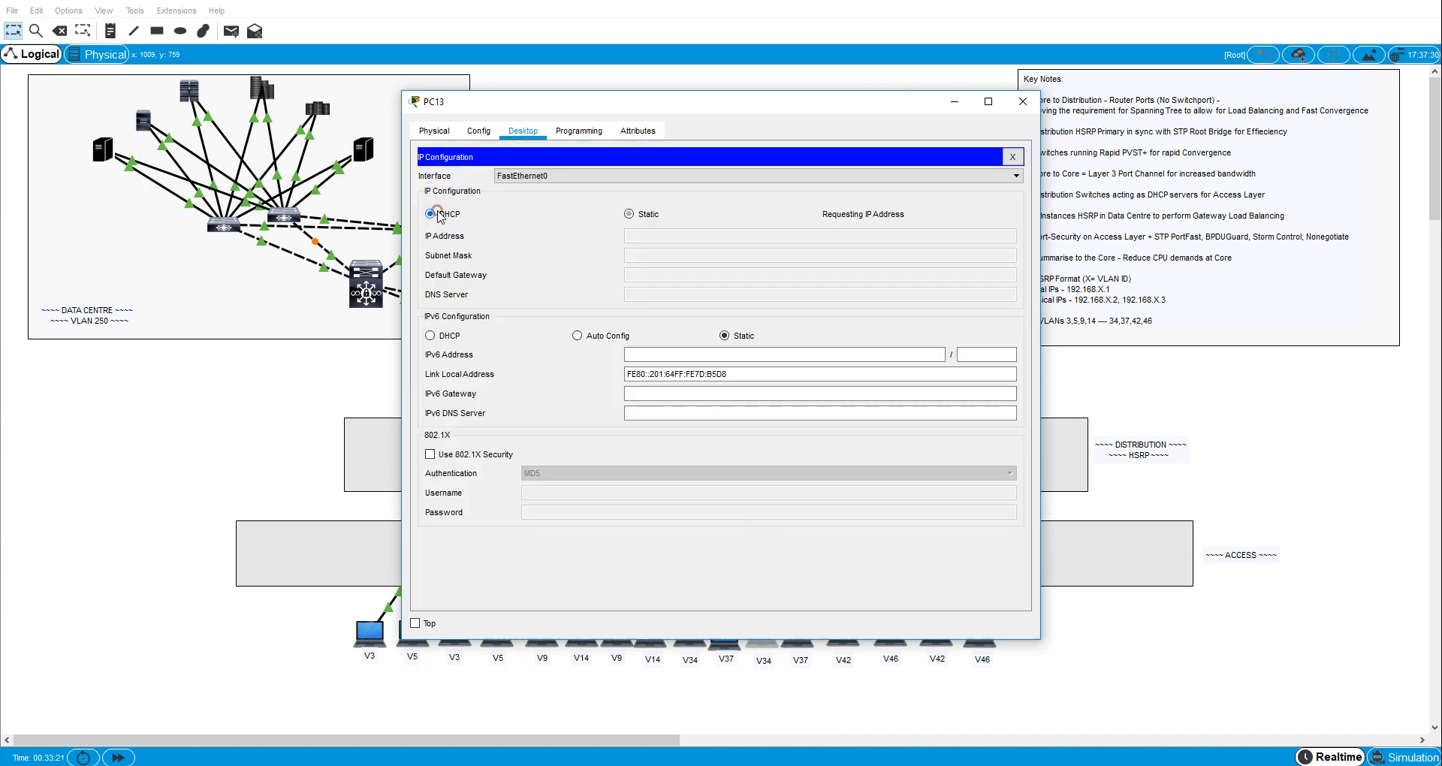
click(1023, 101)
- Set the second VLAN 37 host, PC5, to obtain its IPv4 configuration through DHCP
click(798, 631)
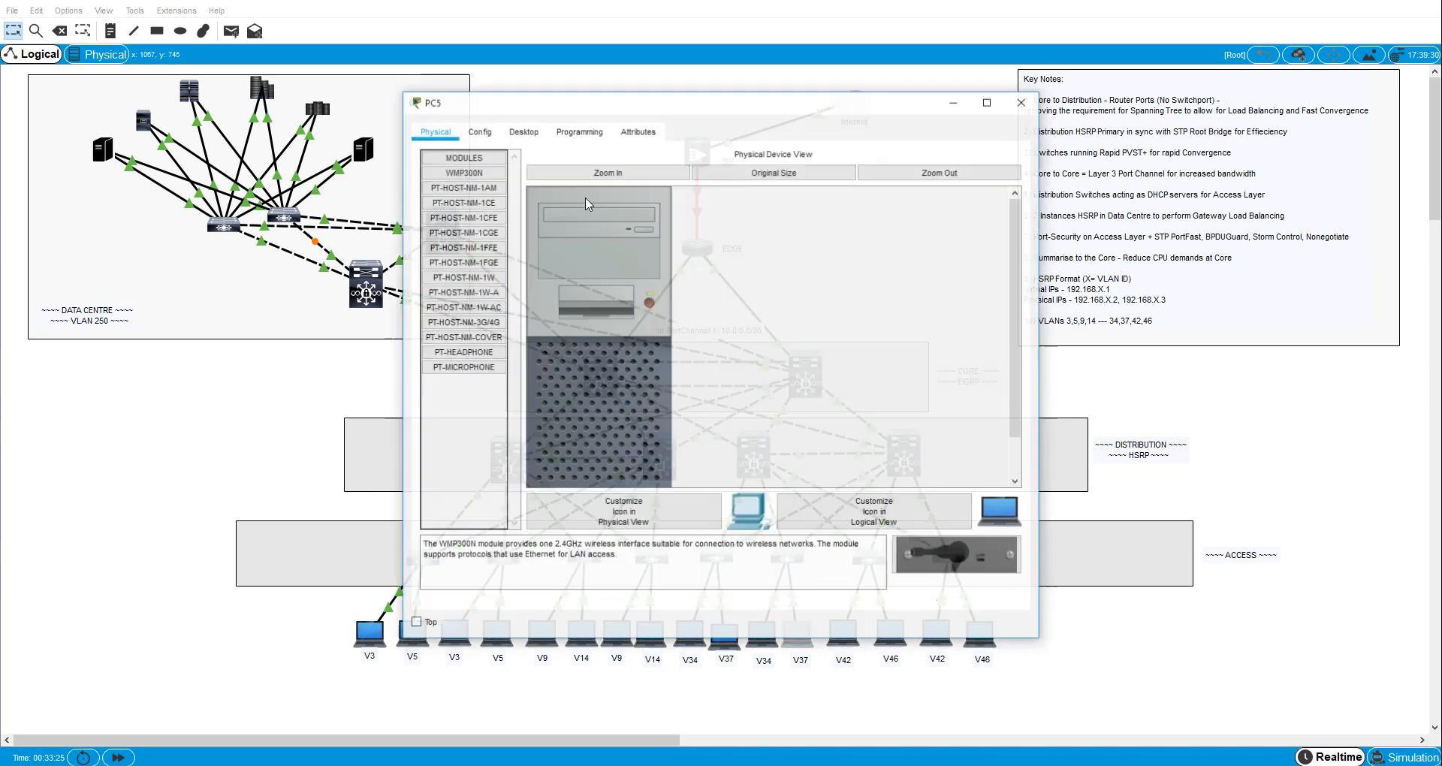
click(516, 135)
click(486, 190)
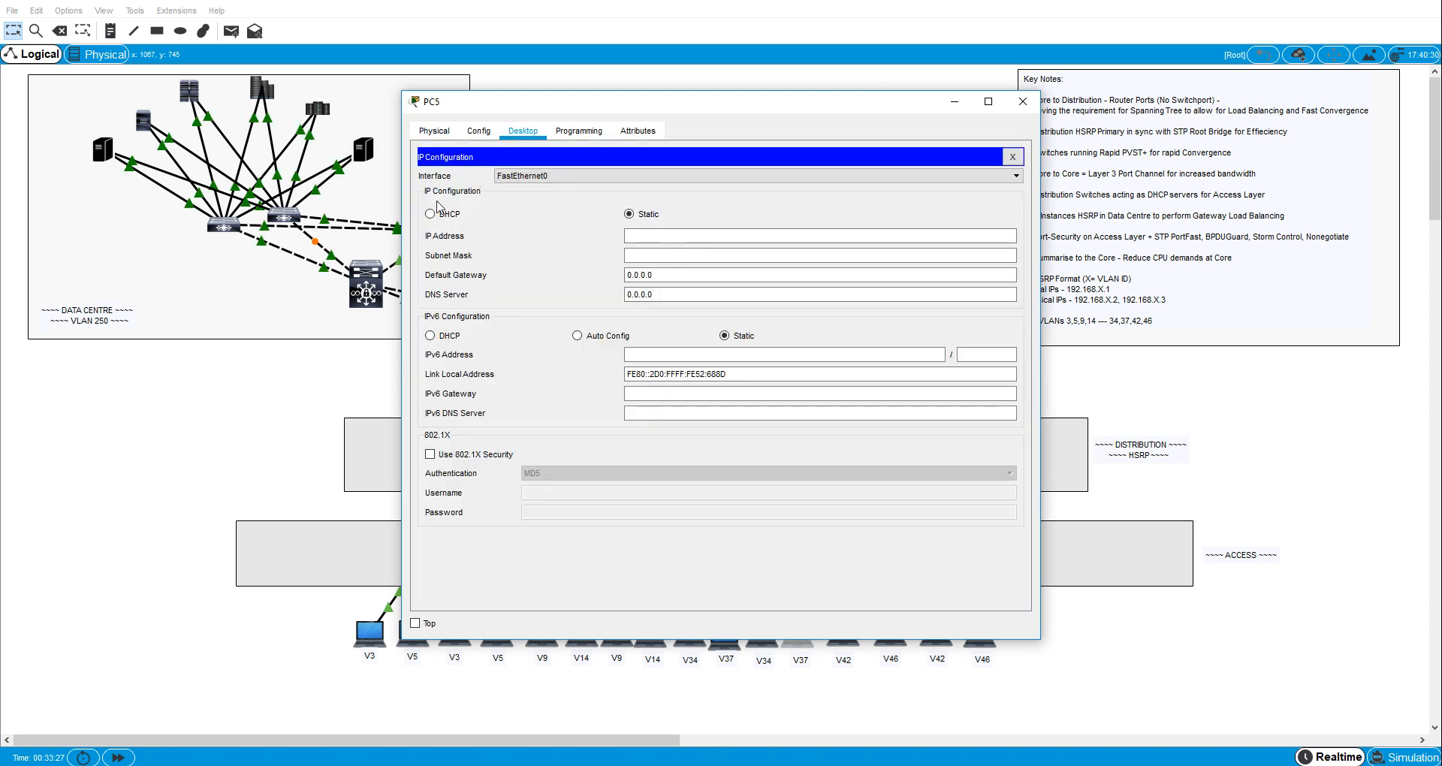
click(433, 215)
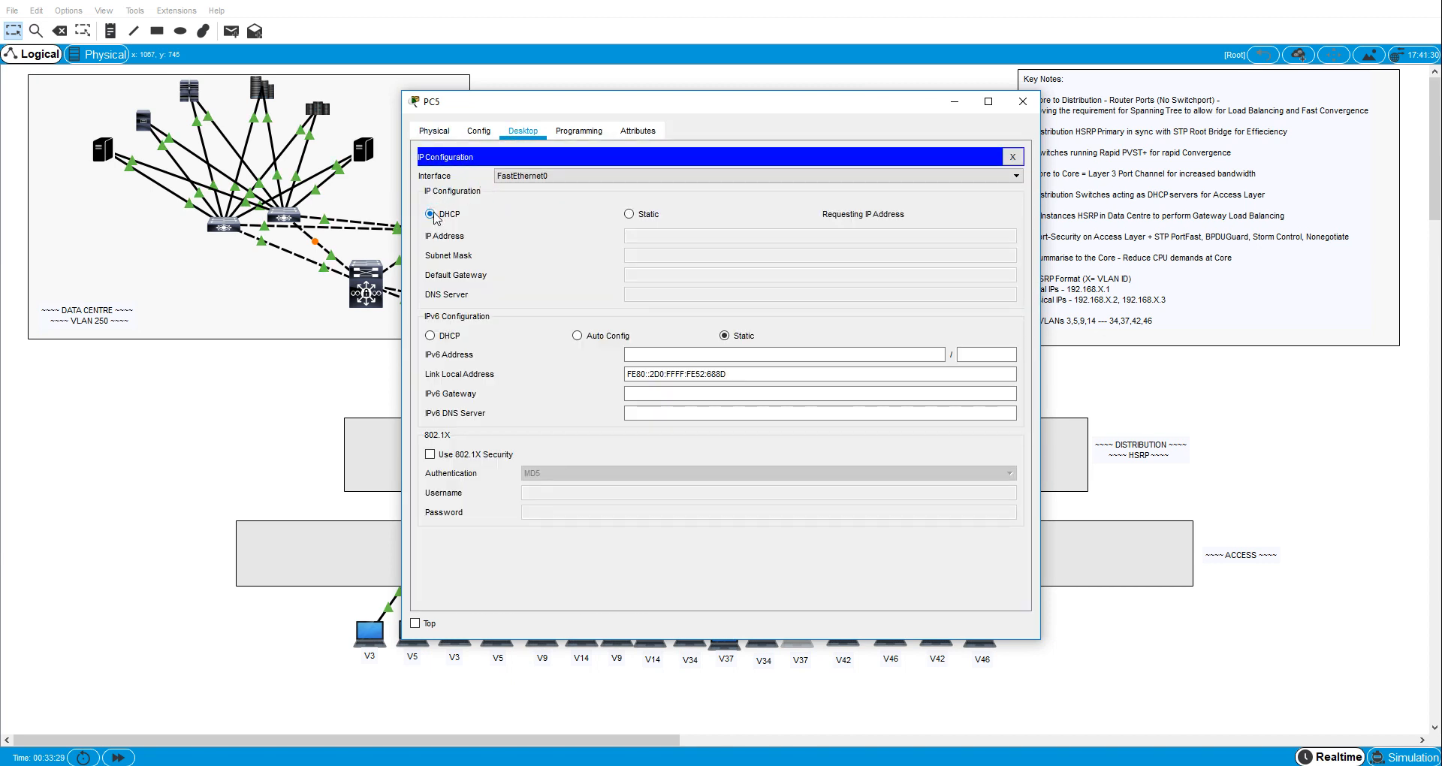
- Close PC5's window, set the first VLAN 42 host, PC14, to obtain its IPv4 configuration through DHCP and close it
click(1023, 102)
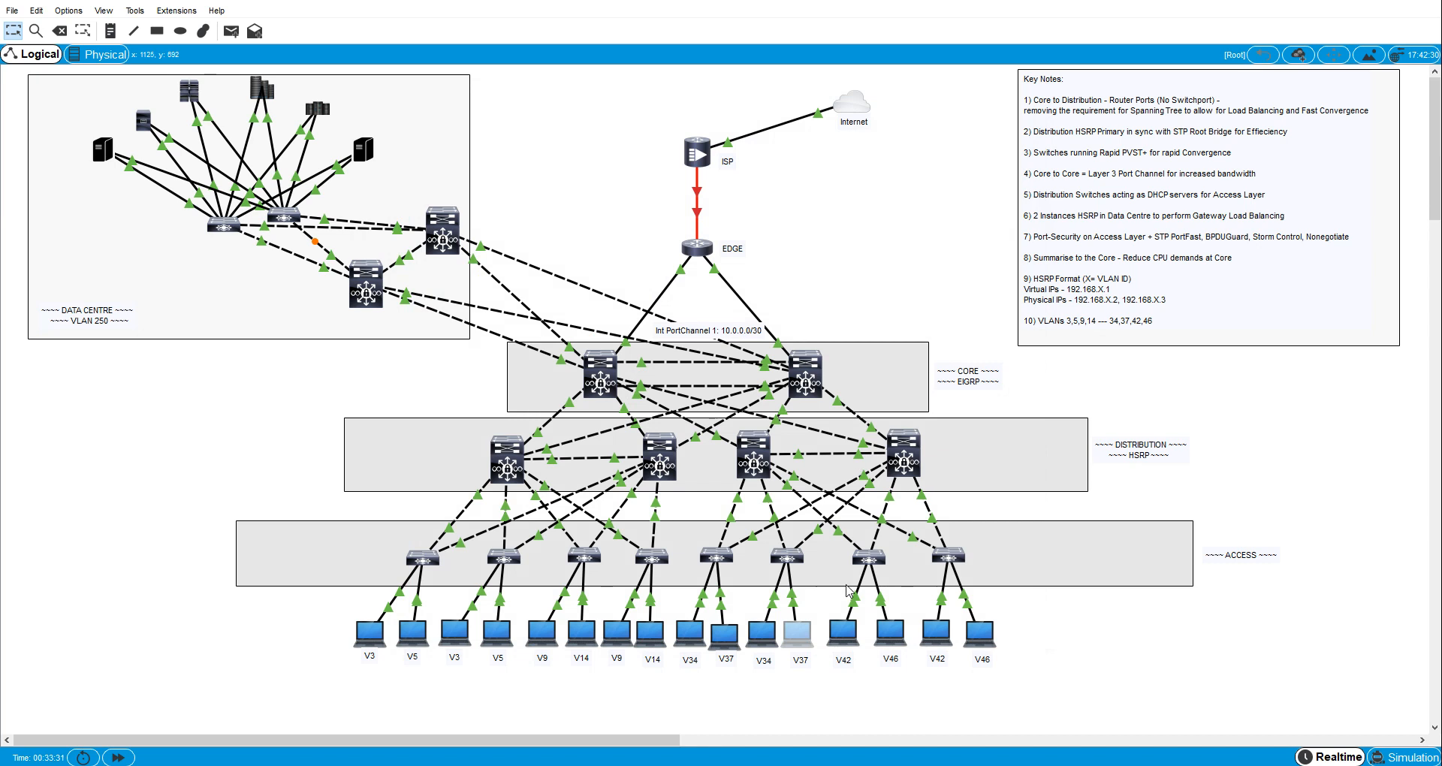
click(845, 631)
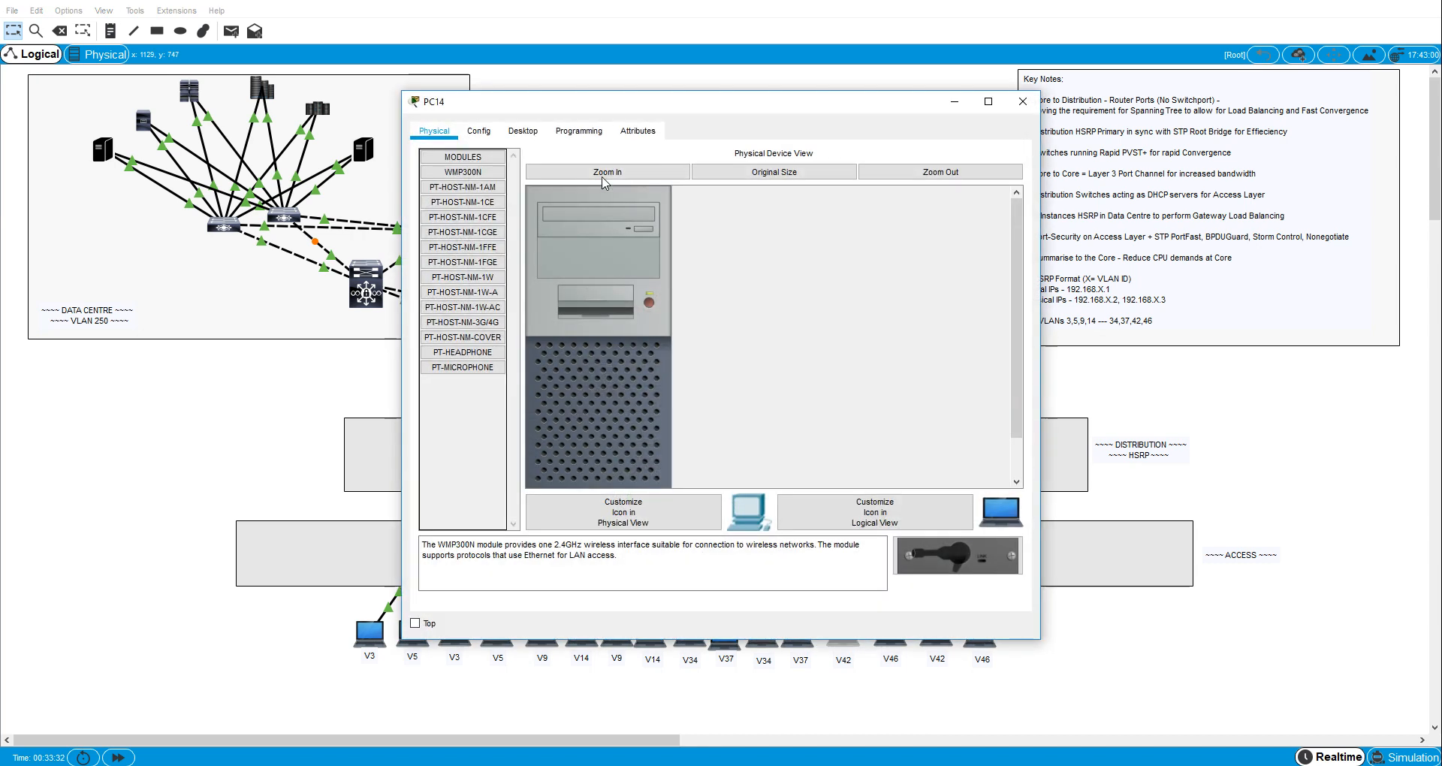
click(522, 131)
click(493, 197)
click(432, 215)
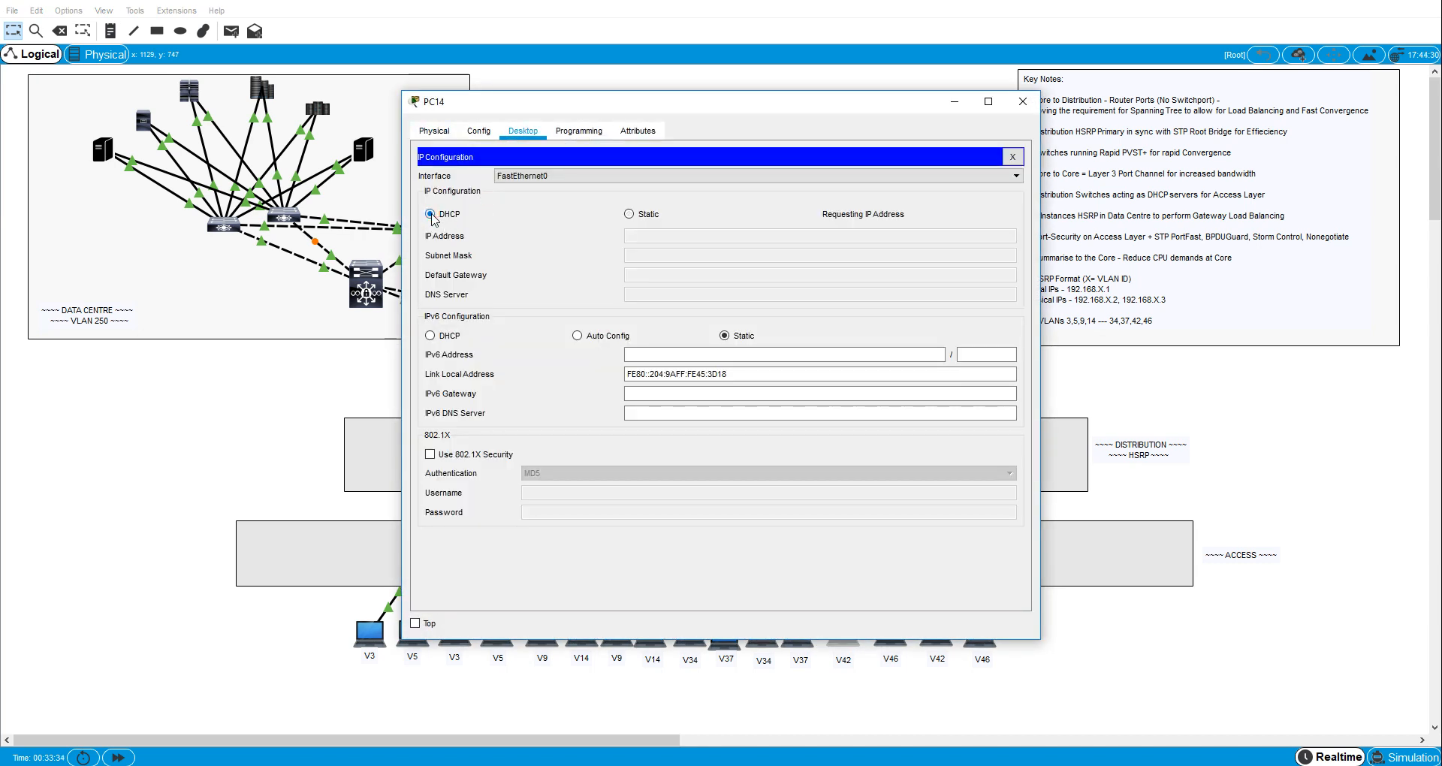
click(1019, 109)
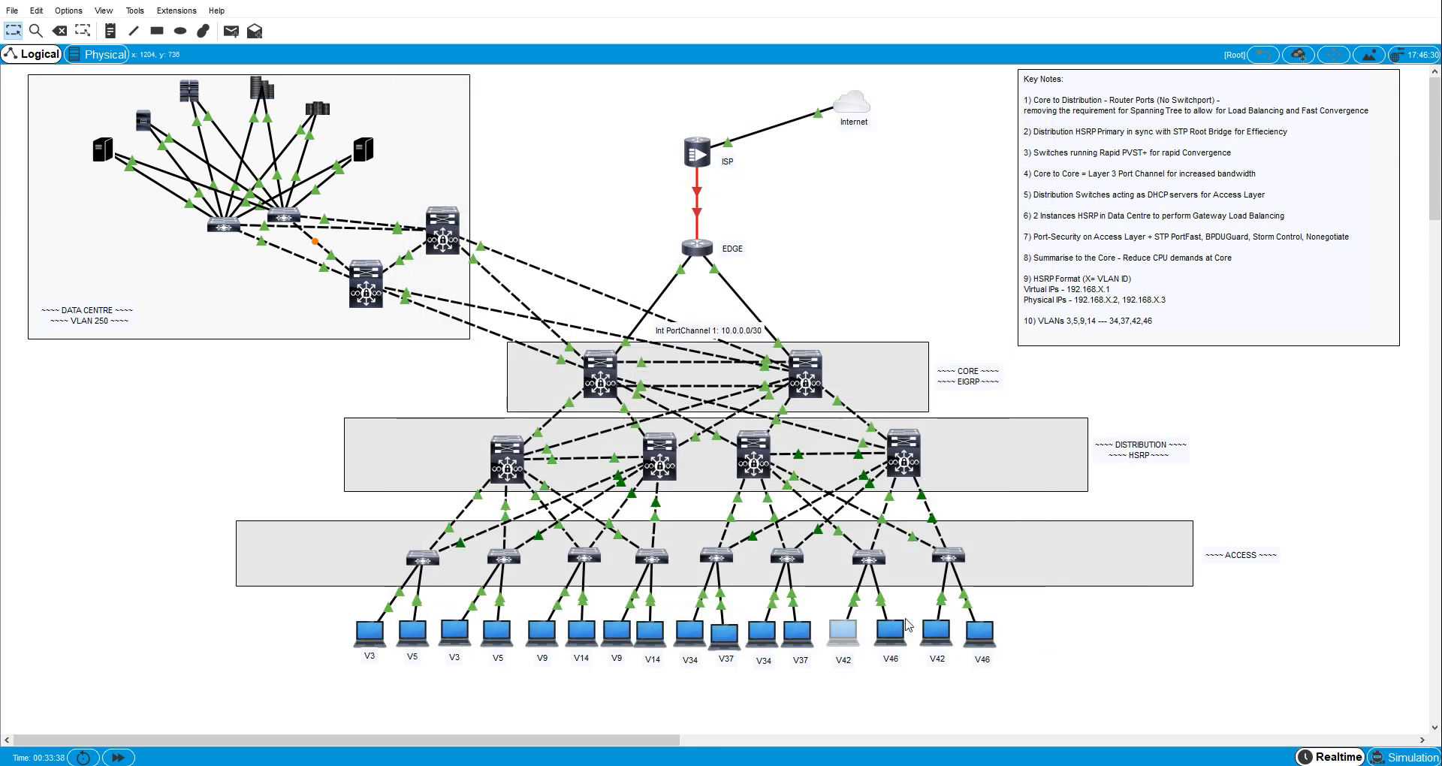
- Set the first VLAN 46 host, PC6, to obtain its IPv4 configuration through DHCP and close its window
click(893, 630)
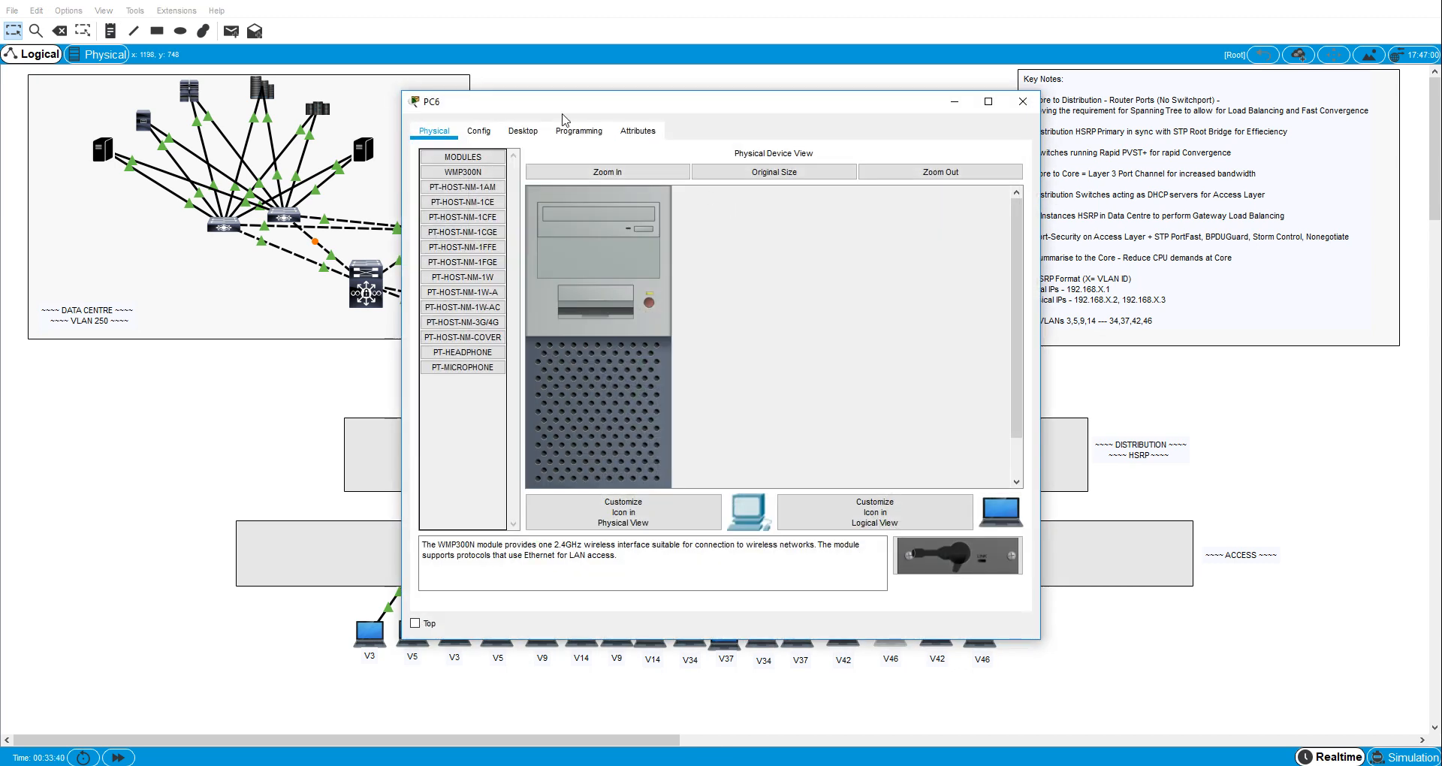
click(523, 131)
click(486, 218)
click(430, 214)
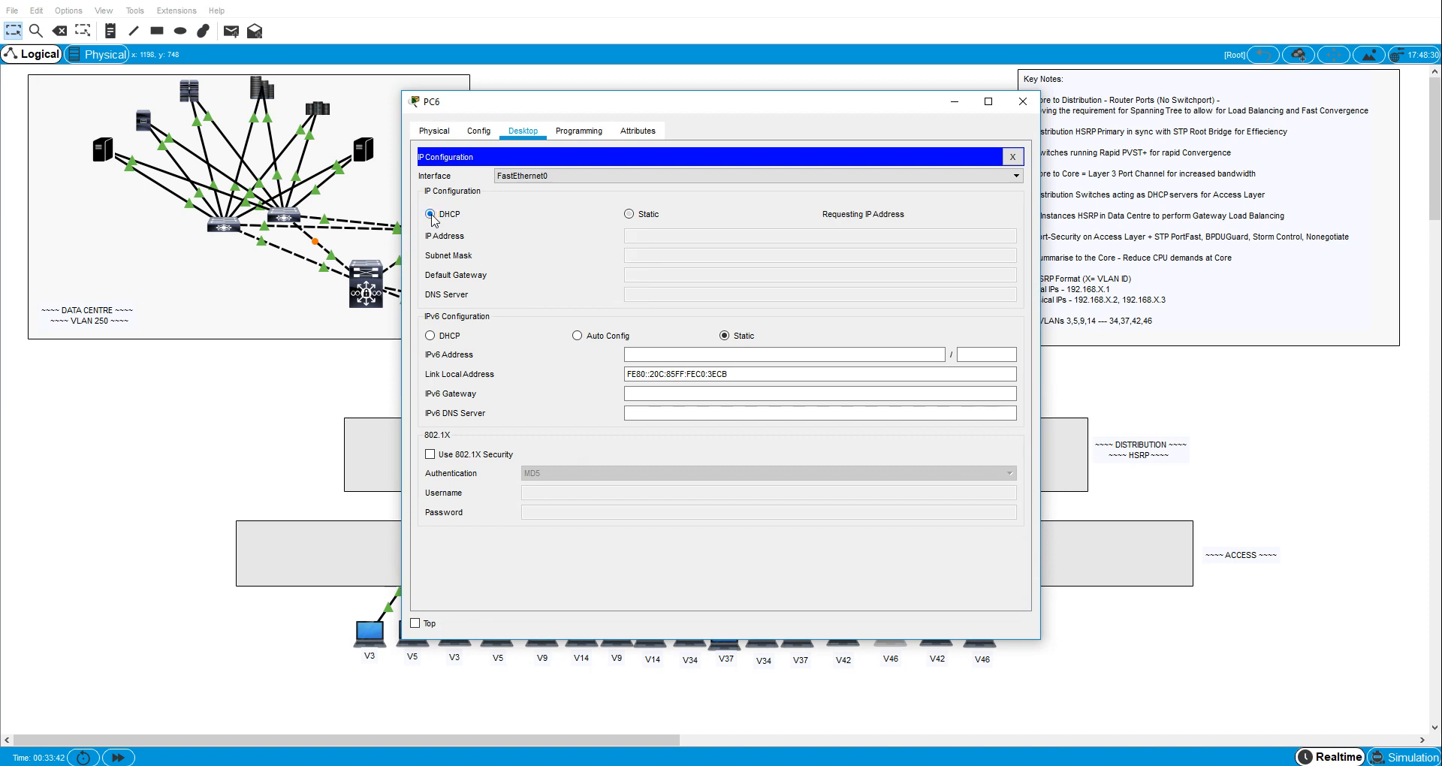
click(1023, 102)
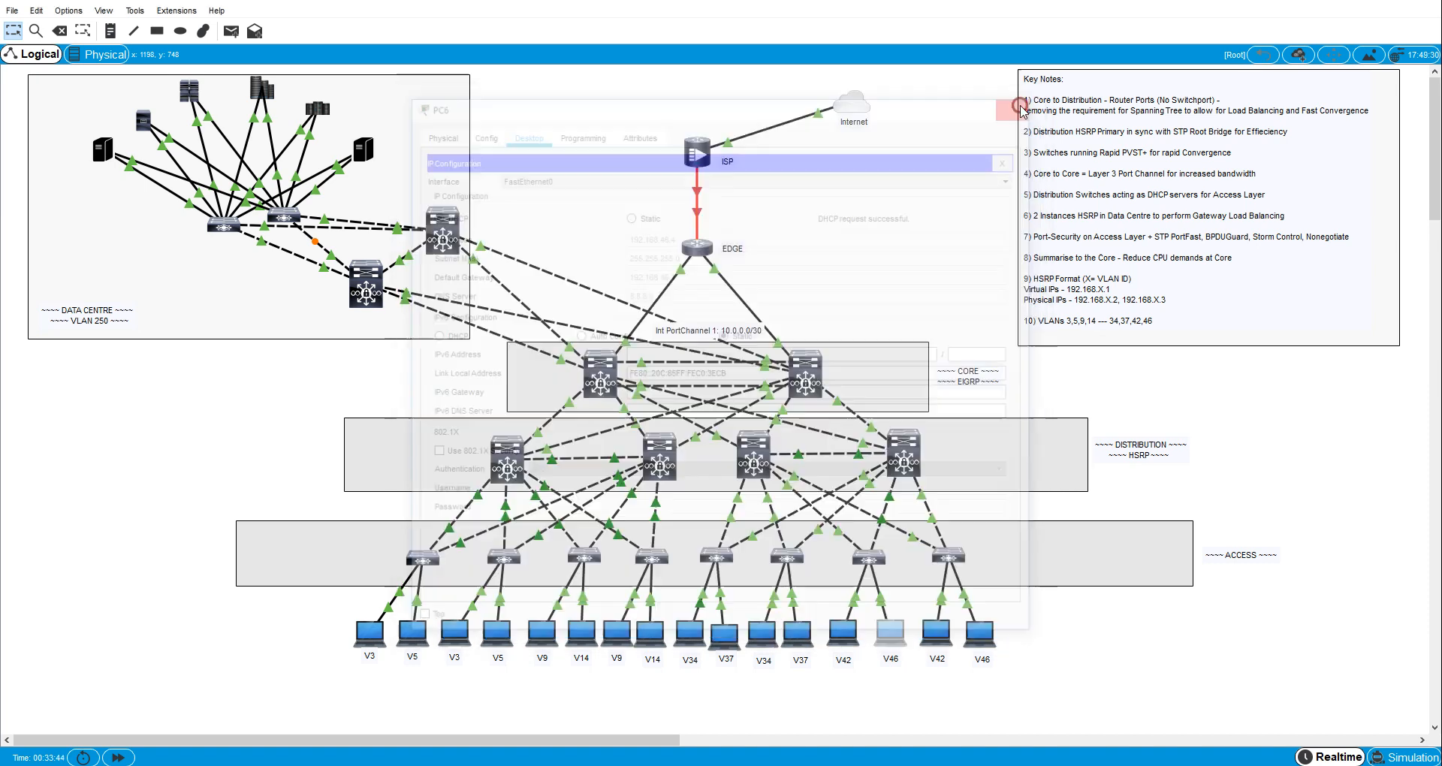
- Set the second VLAN 42 host, PC15, to obtain its IPv4 configuration through DHCP and close its window
click(944, 635)
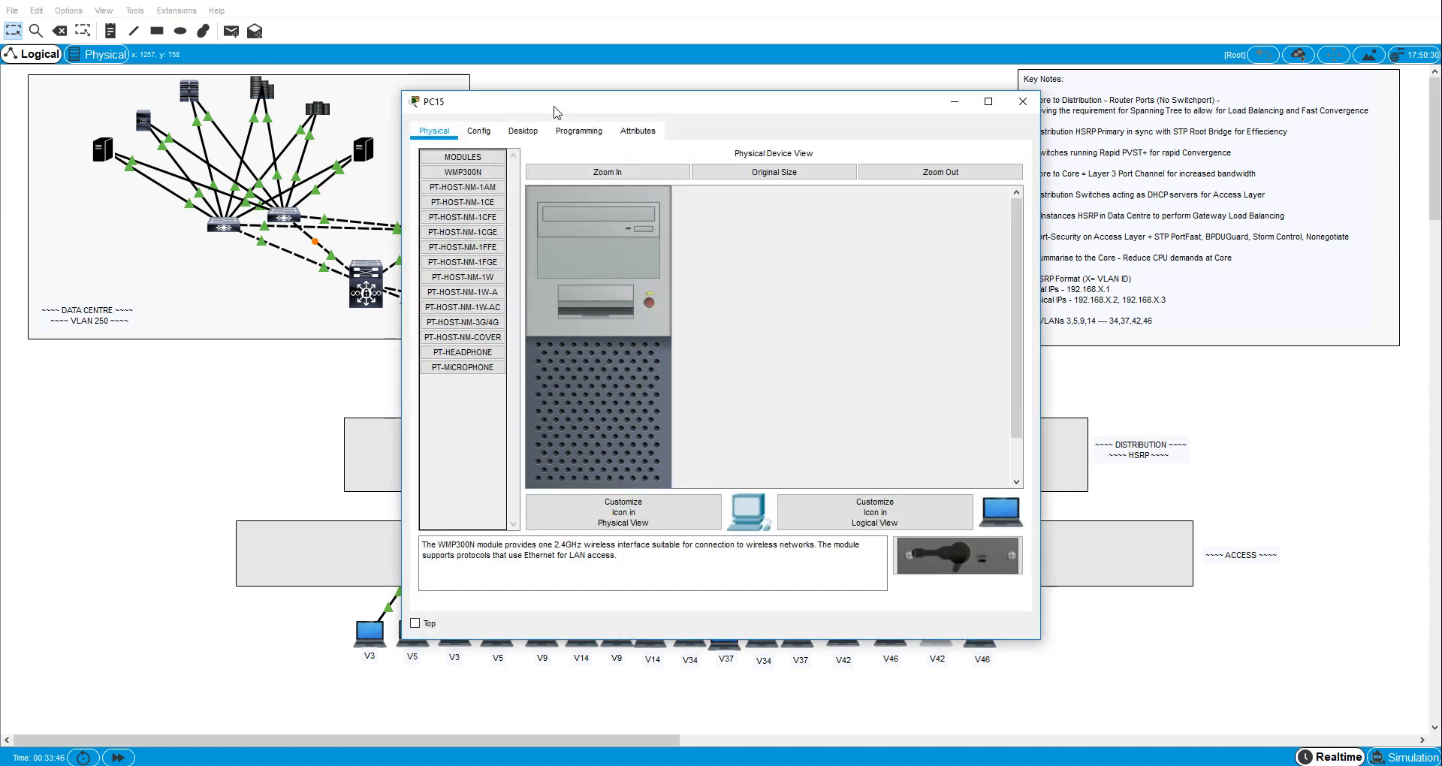
click(536, 127)
click(834, 188)
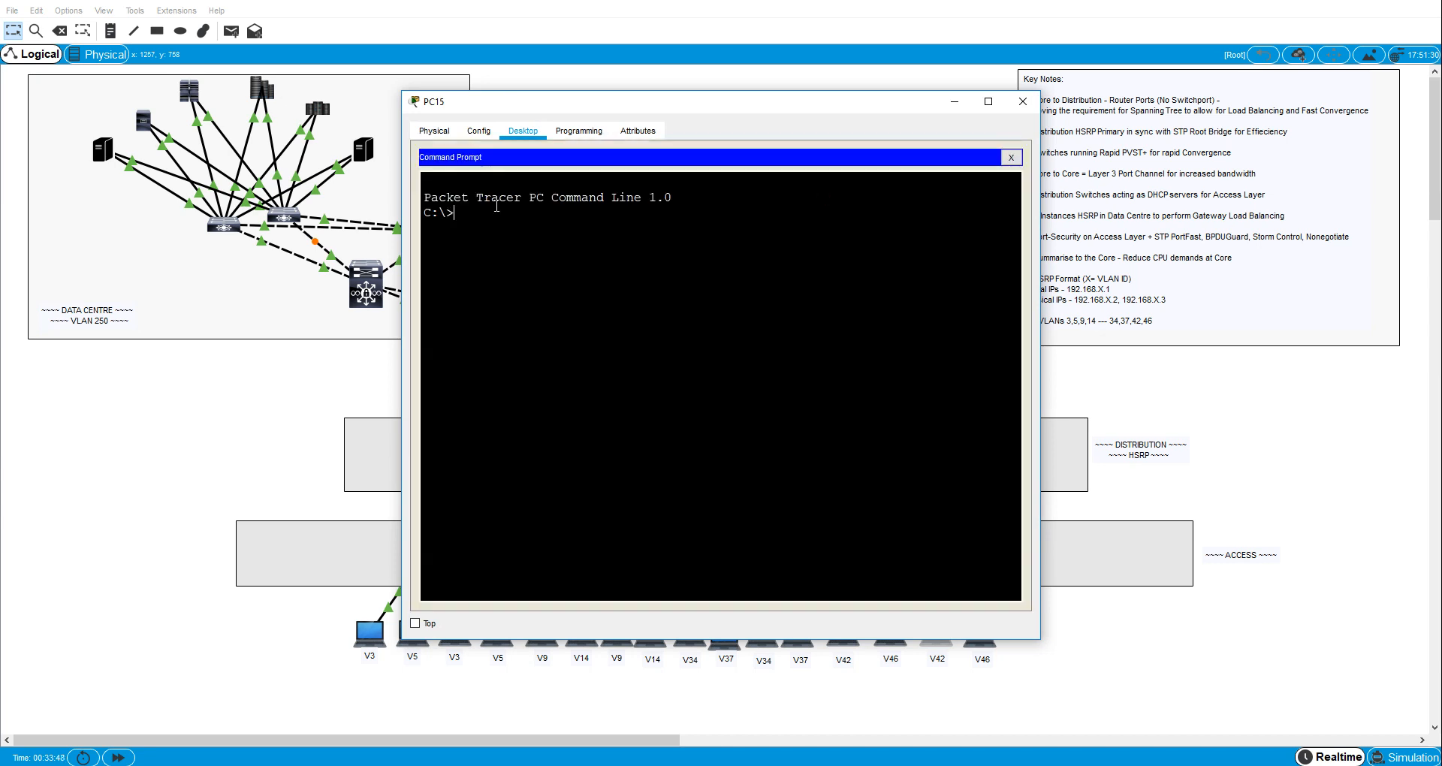
click(1011, 157)
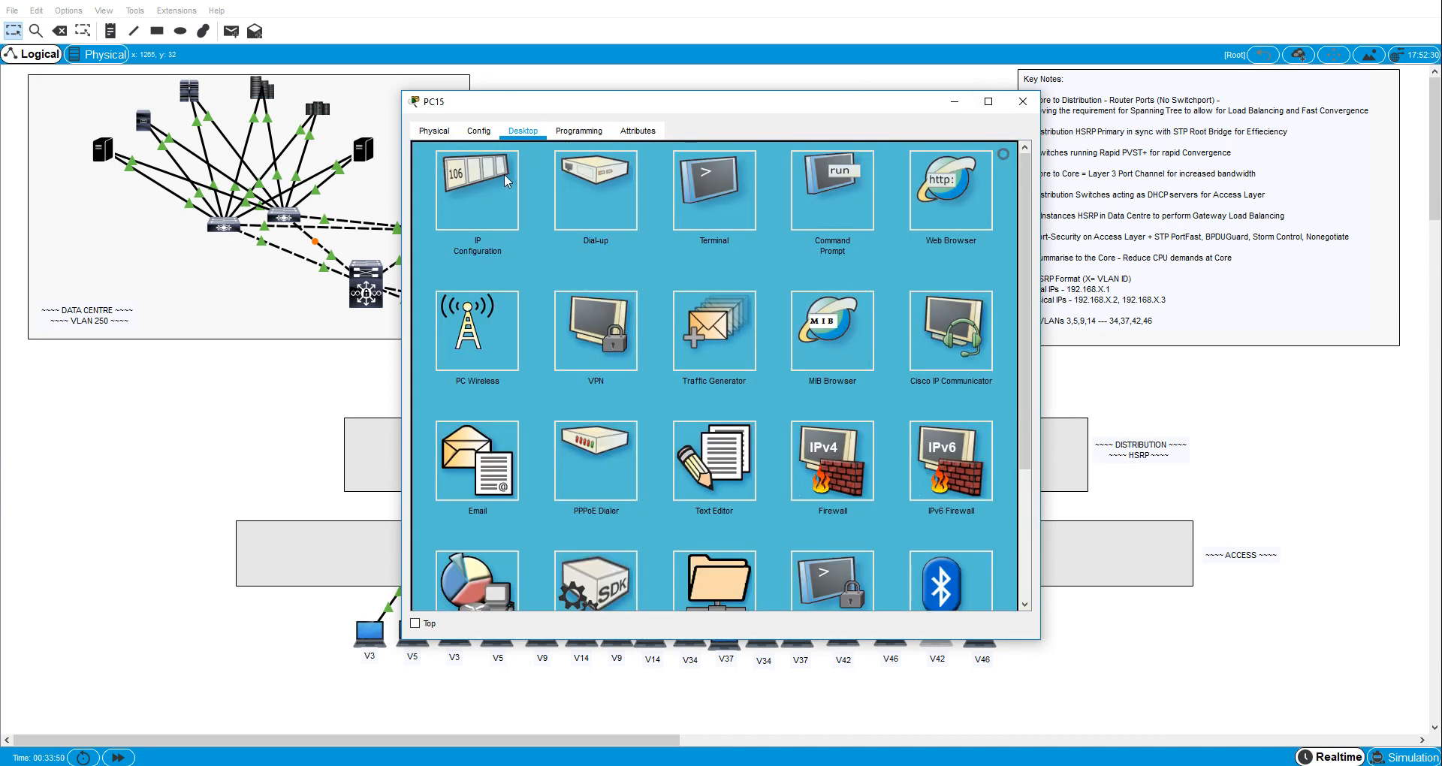
click(503, 173)
click(431, 214)
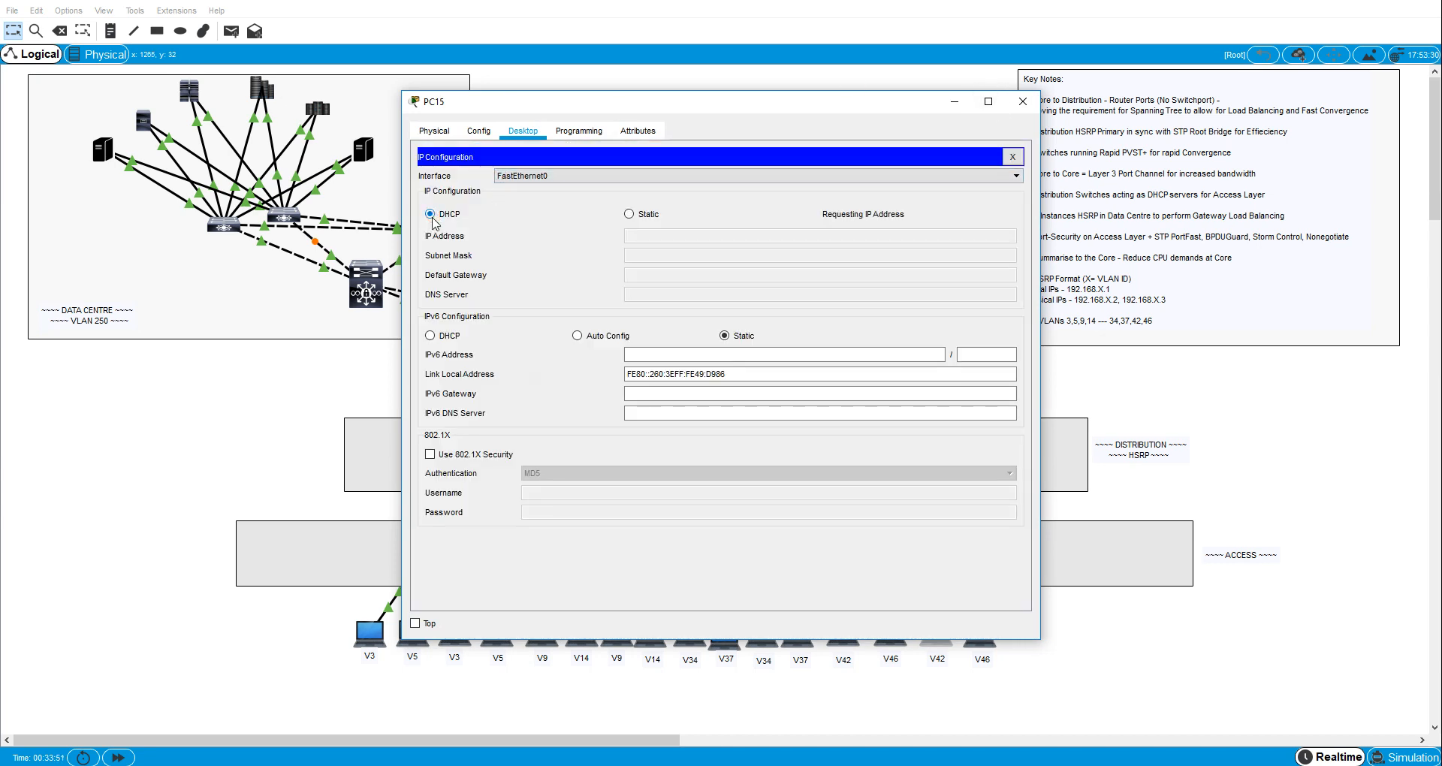
click(1023, 102)
- Set the second VLAN 46 host, PC7, to obtain its IPv4 configuration through DHCP and close its window
click(982, 634)
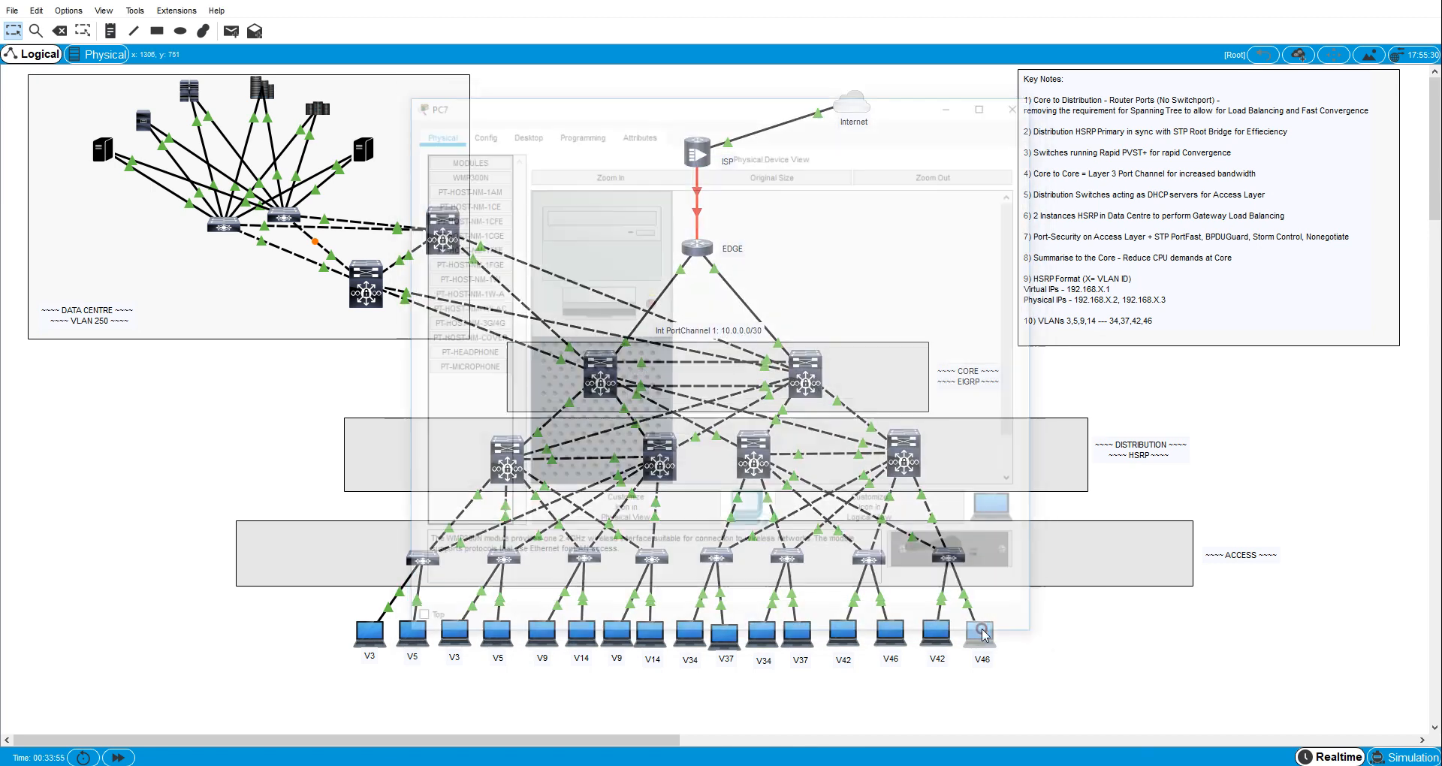
click(524, 131)
click(482, 204)
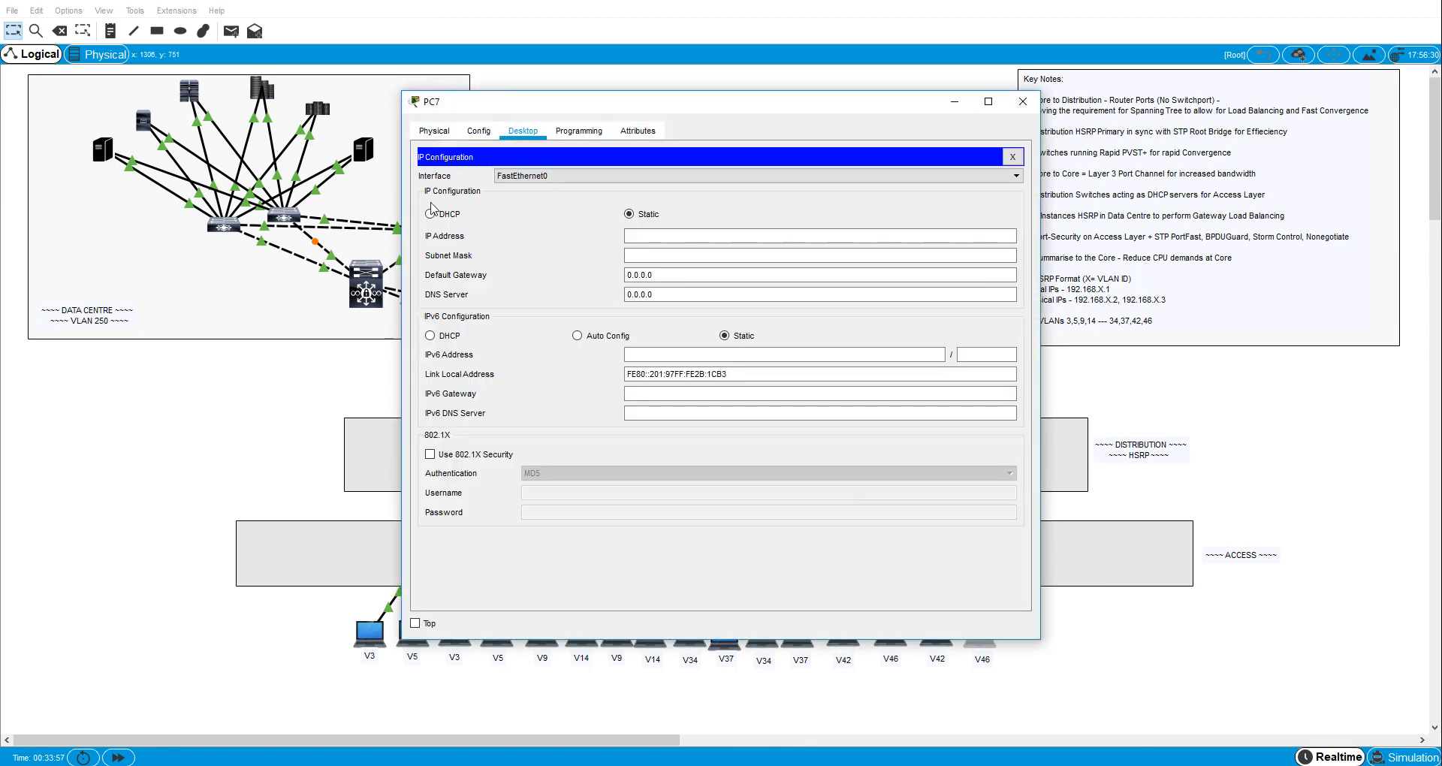
click(431, 214)
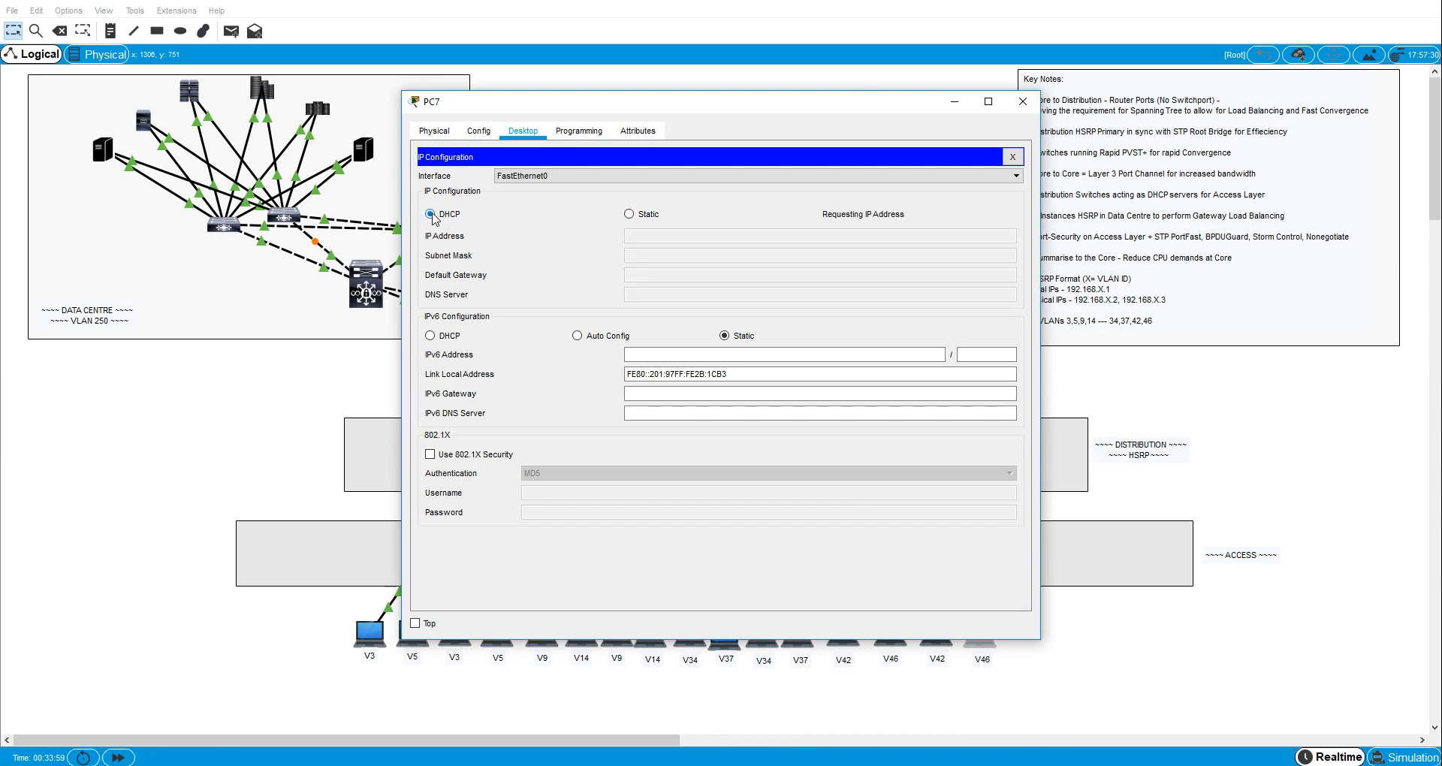
click(1023, 101)
- Enter privileged mode on distribution switch D3 and display its IP routing table
click(753, 454)
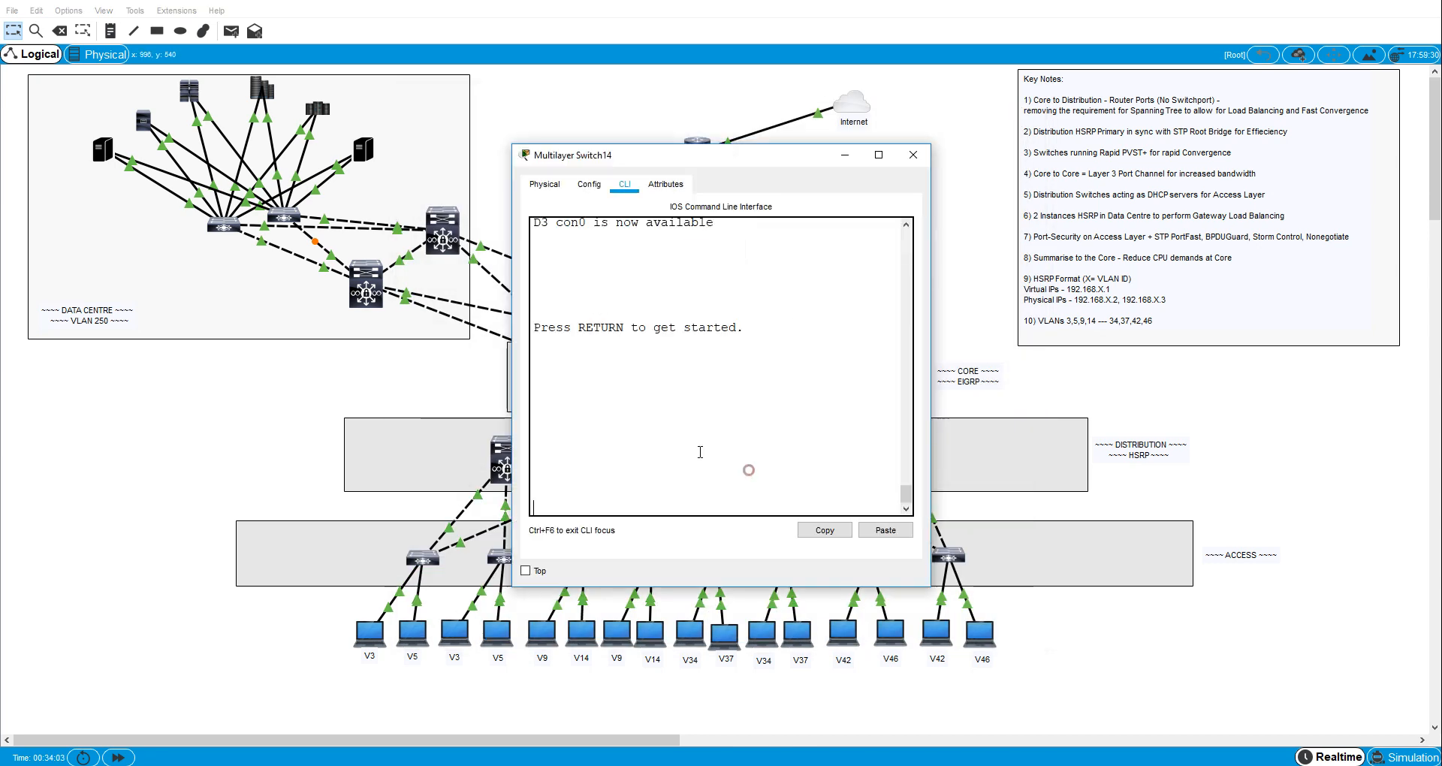
key(Return)
key(Return)
key(Return)
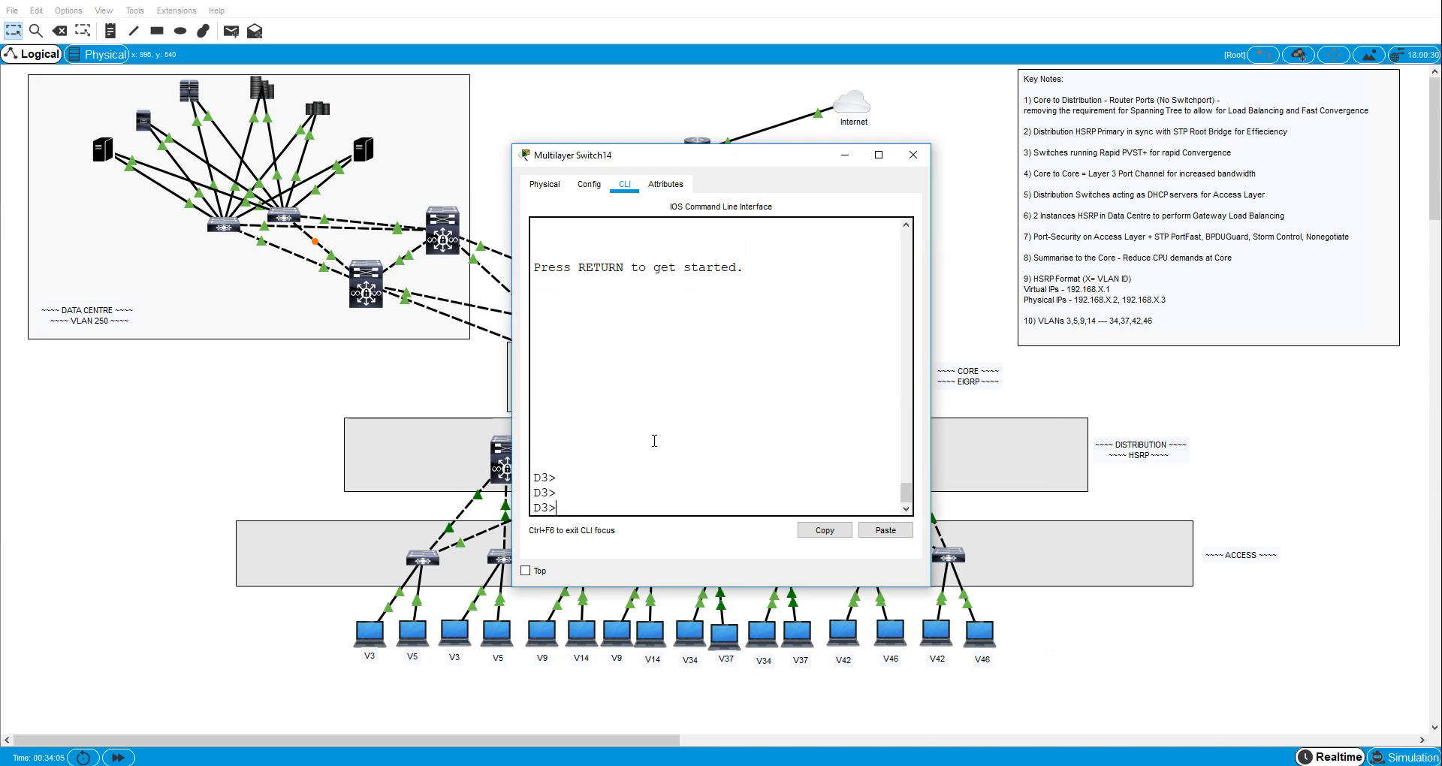
text(en)
key(Return)
text(sh ip rou)
key(Return)
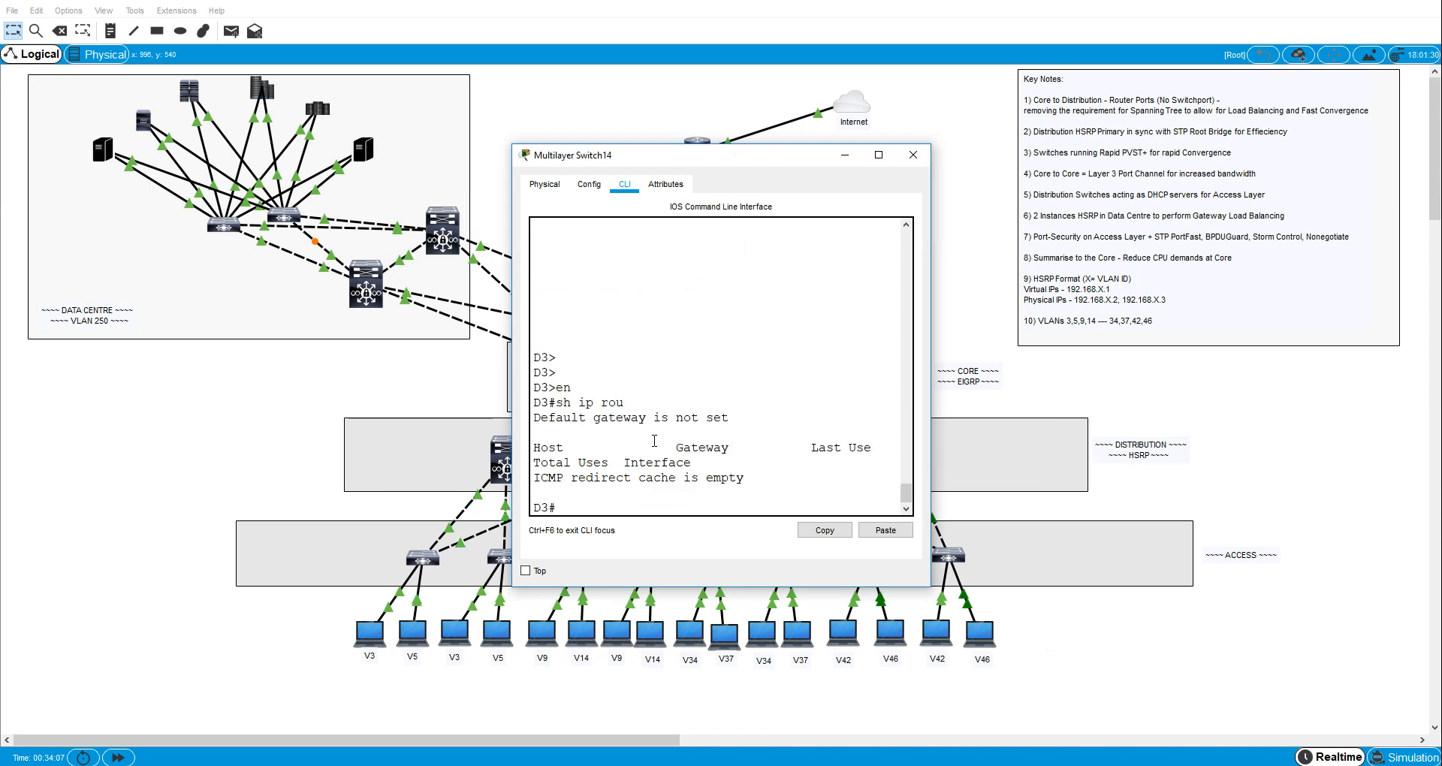
- Enable IP routing on D3 from global configuration mode with "ip routing" and close the switch's window
text(conf t)
key(Return)
text(pi r)
key(BackSpace)
key(BackSpace)
key(BackSpace)
key(BackSpace)
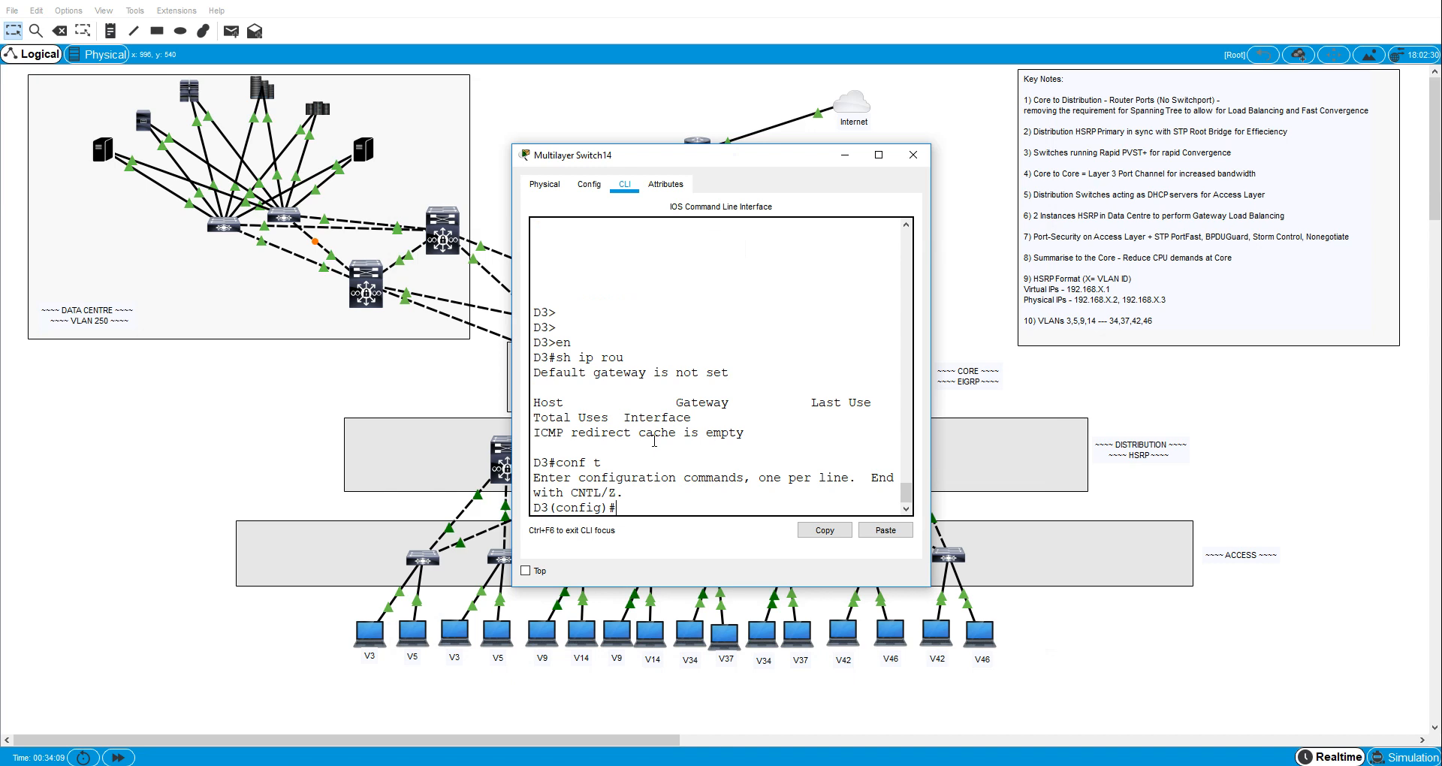
text(ip routing)
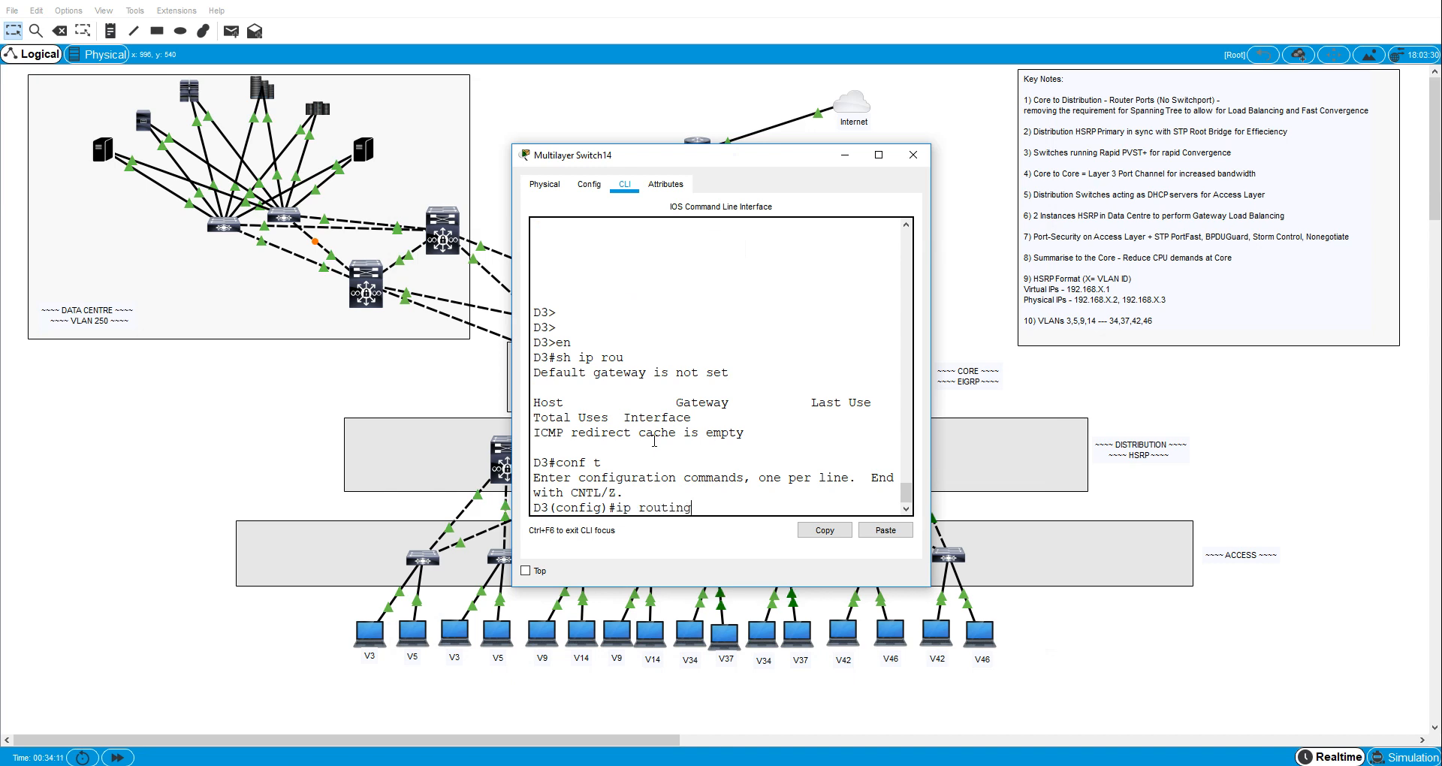
key(Return)
click(913, 155)
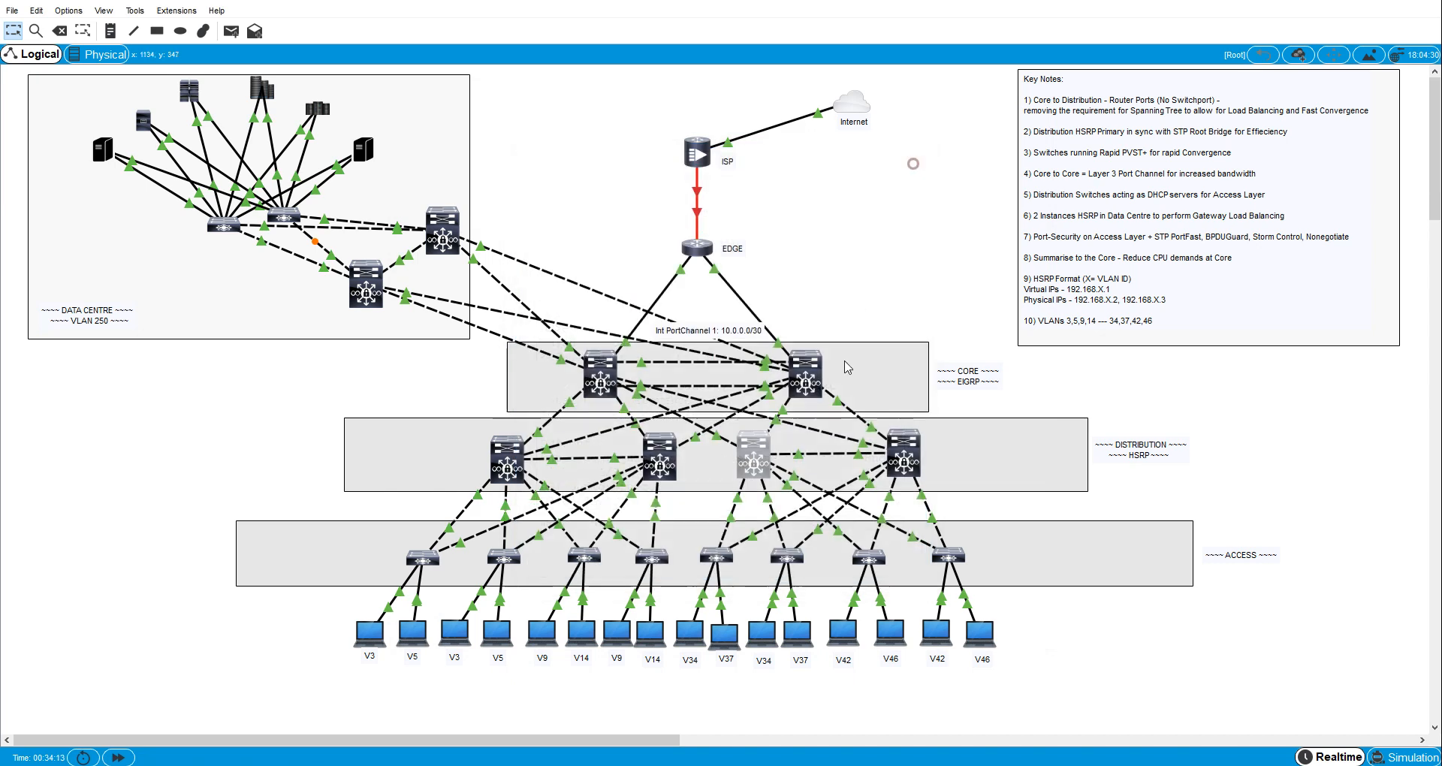
- Enter global configuration mode on distribution switch D4 and enable IP routing with "ip routing"
click(893, 453)
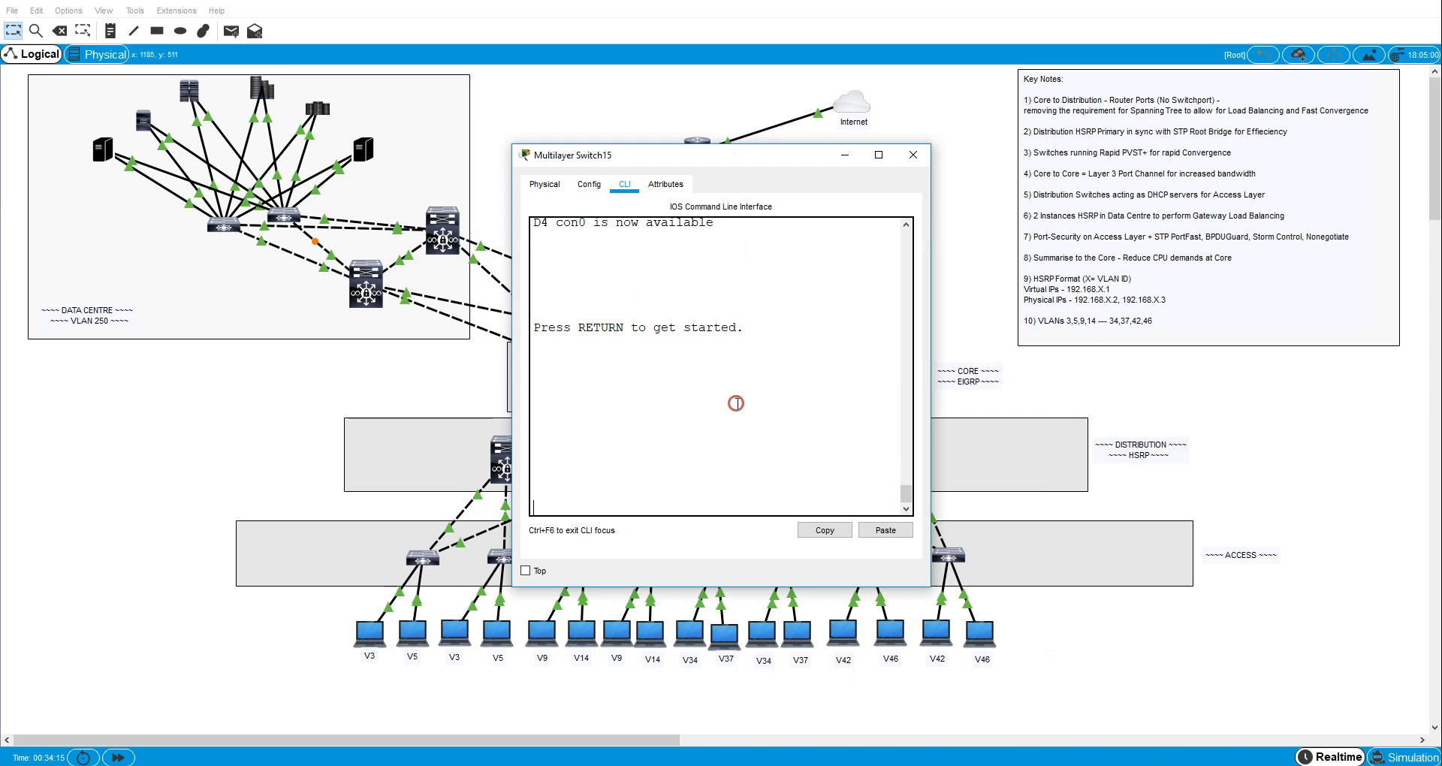
key(Return)
key(Return)
text(en)
key(Return)
text(con ft)
key(Return)
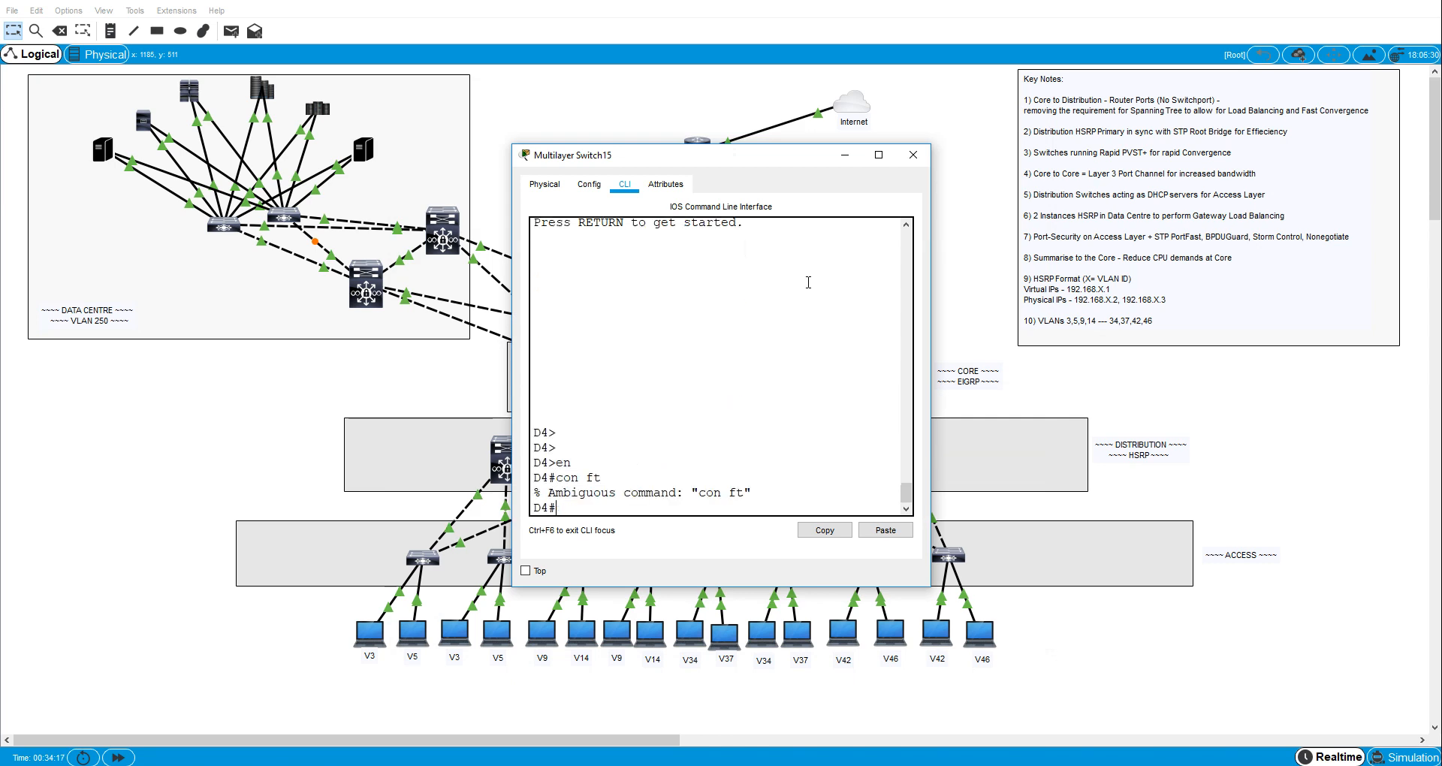
text(conf t)
key(Return)
text(ip ro)
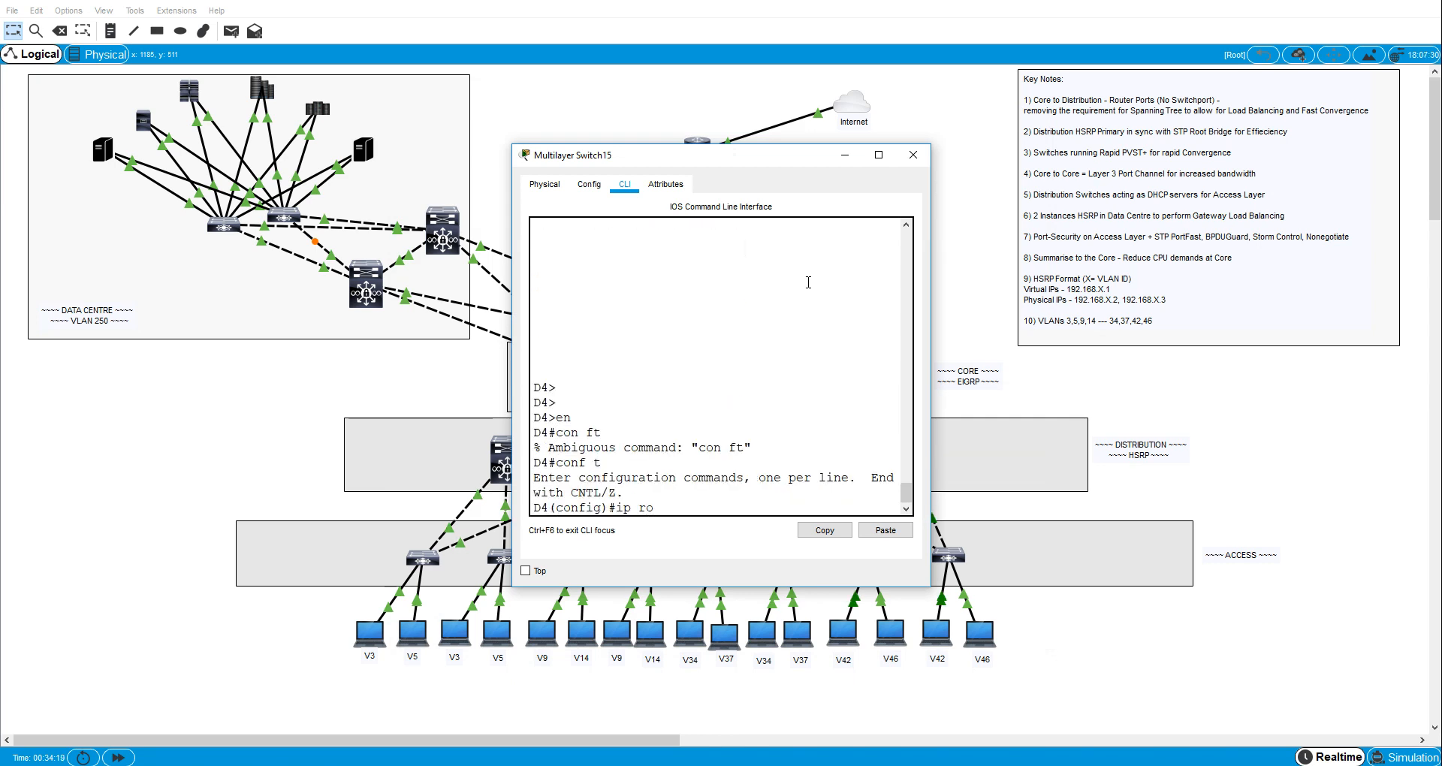
text(uting)
key(Return)
- Display D4's IP routing table from configuration mode with "do sh ip route" and close the switch's window
text(do sh ip route)
key(Return)
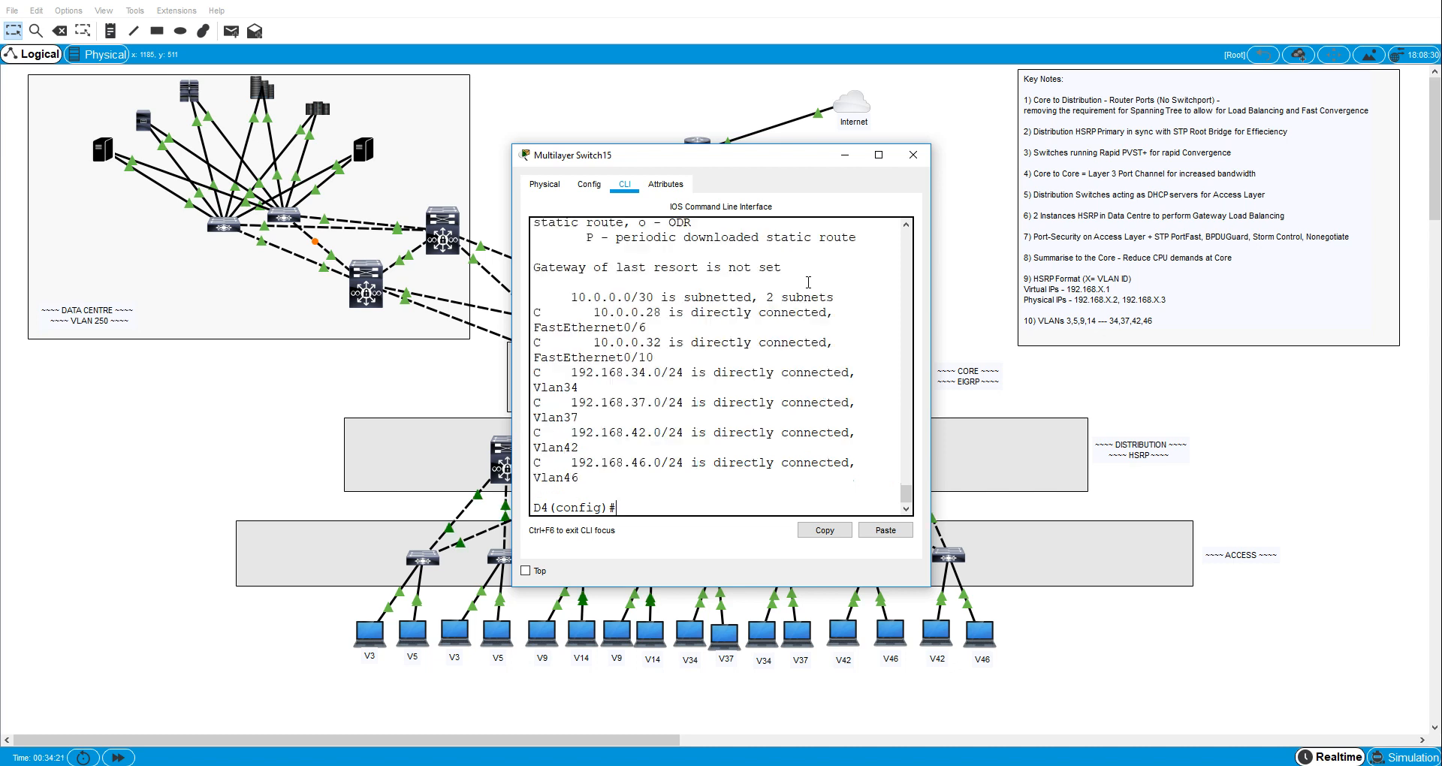
click(914, 155)
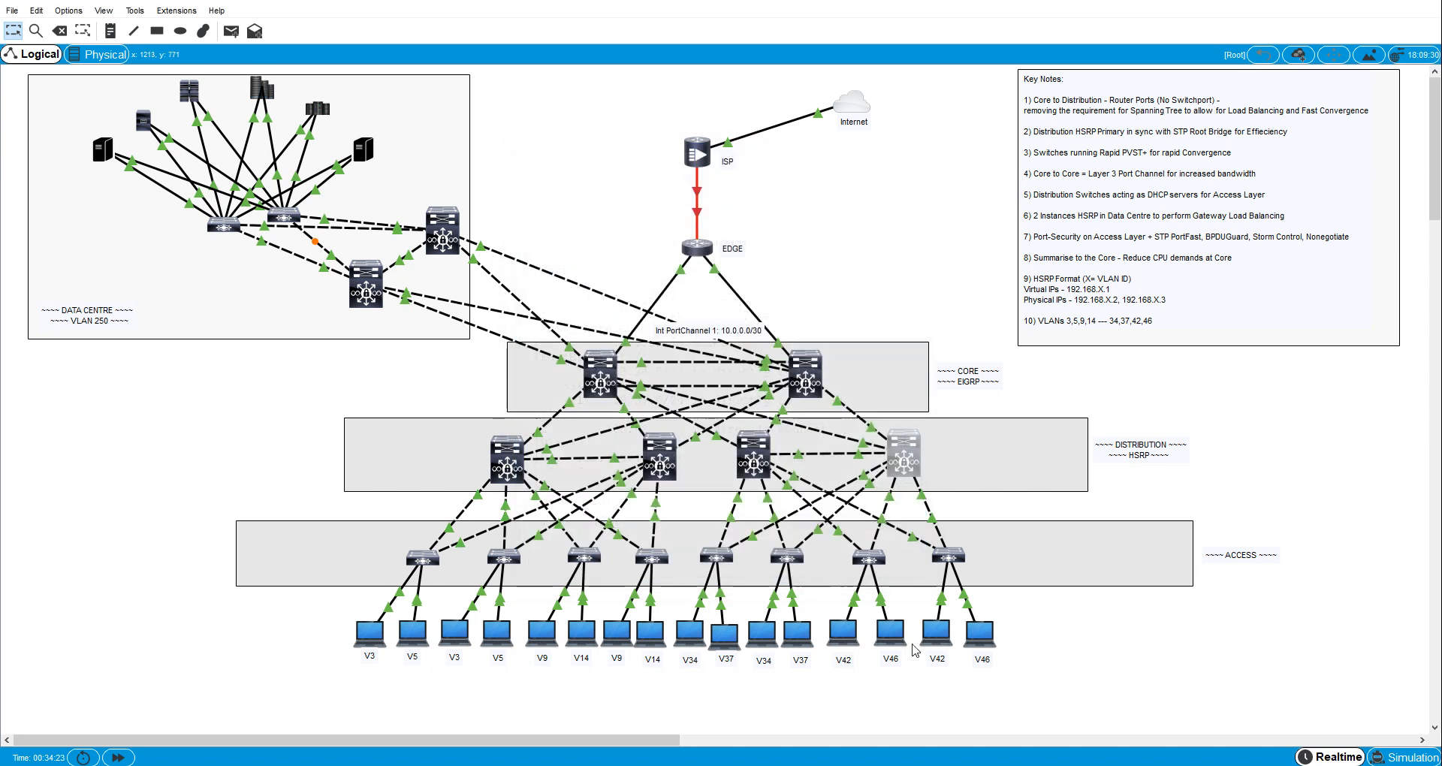
- From the command prompt of VLAN 46 host PC7, show the IP configuration and ping the gateway 192.168.46.1
click(978, 636)
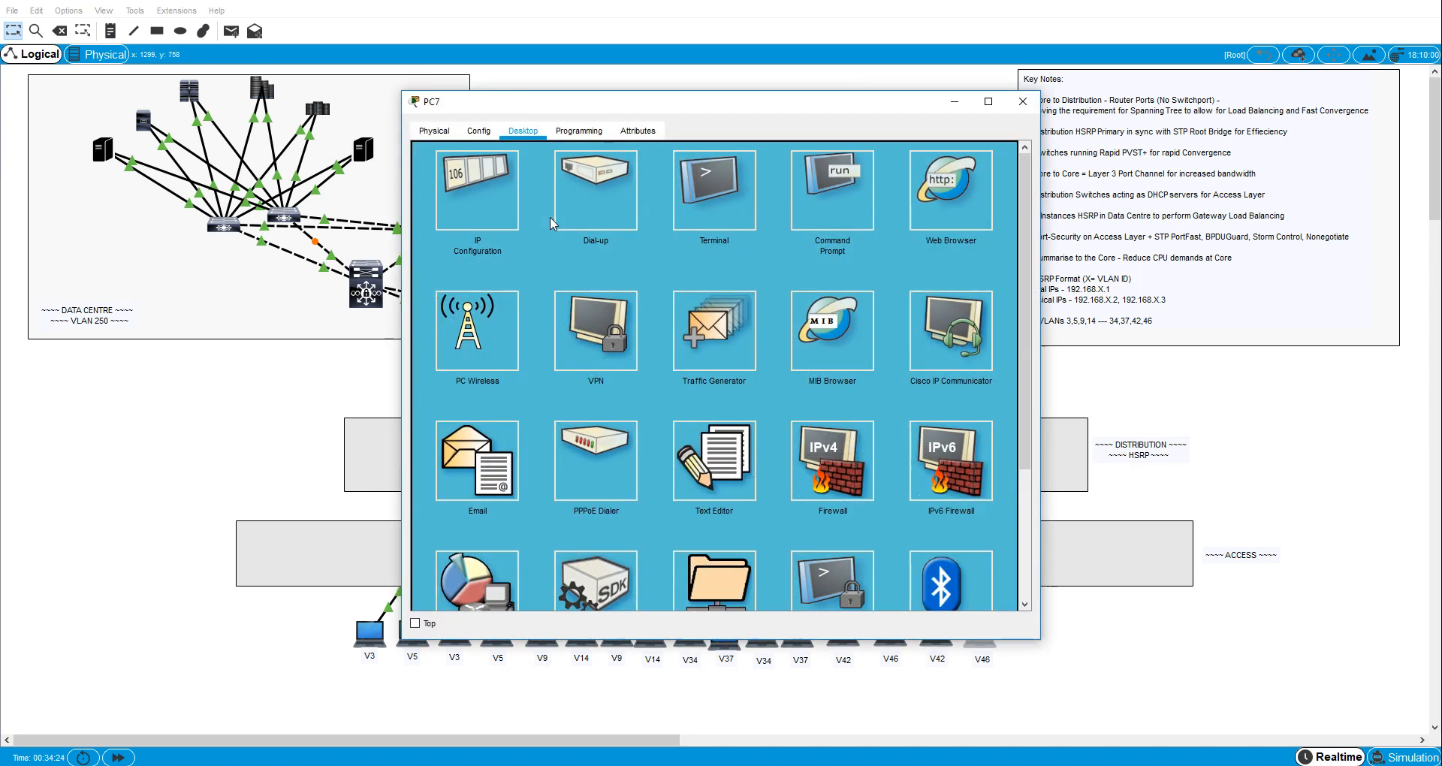
click(820, 188)
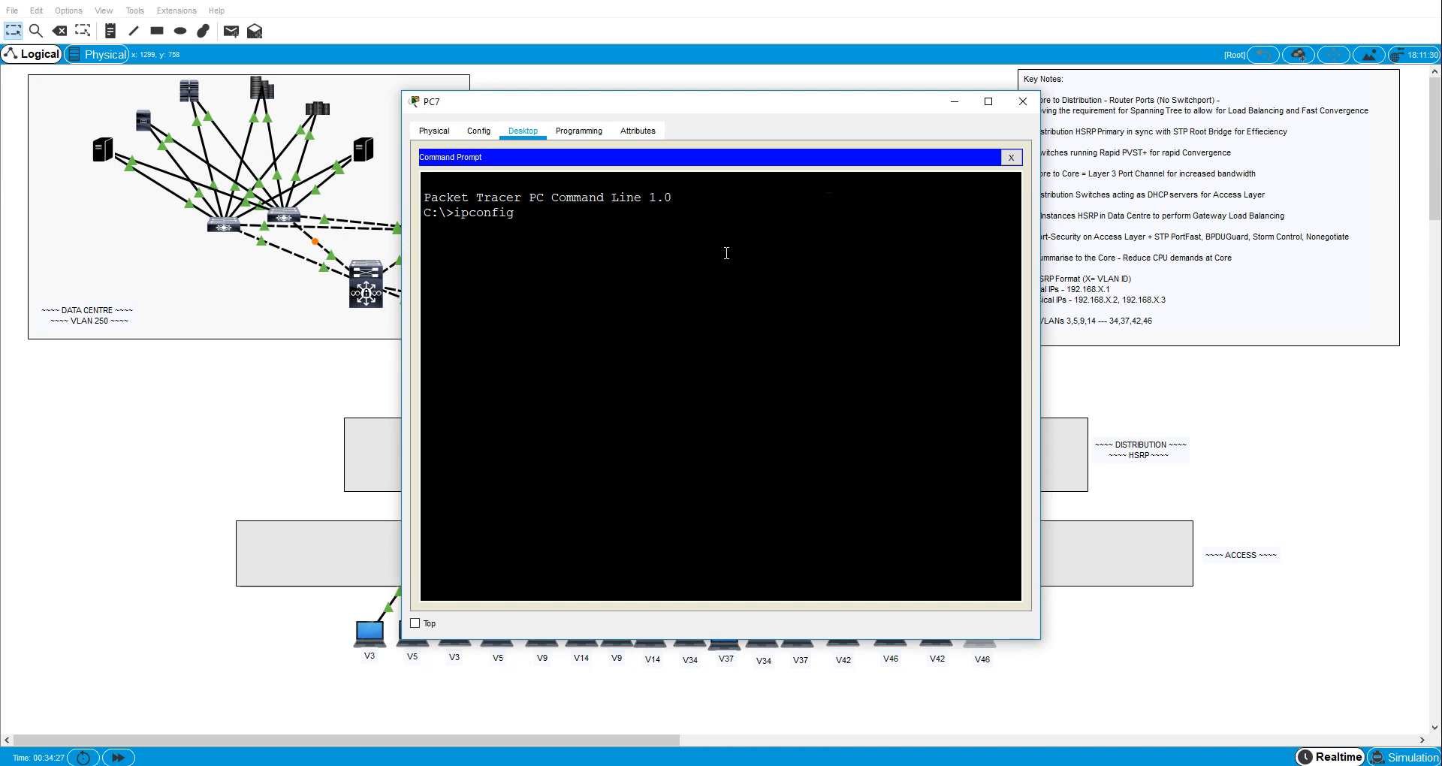
text(ipconfig)
key(Return)
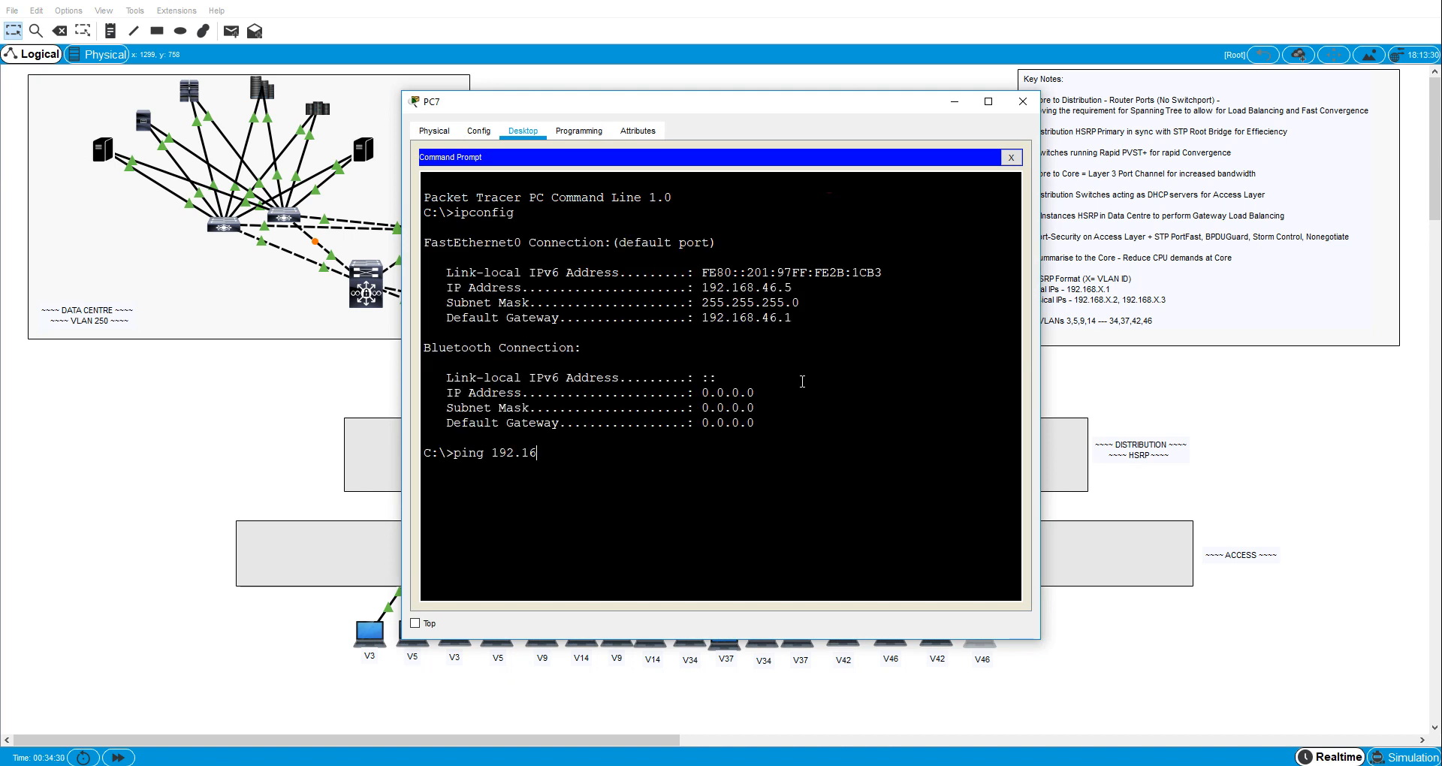
text(ping 192.168.46.1)
key(Return)
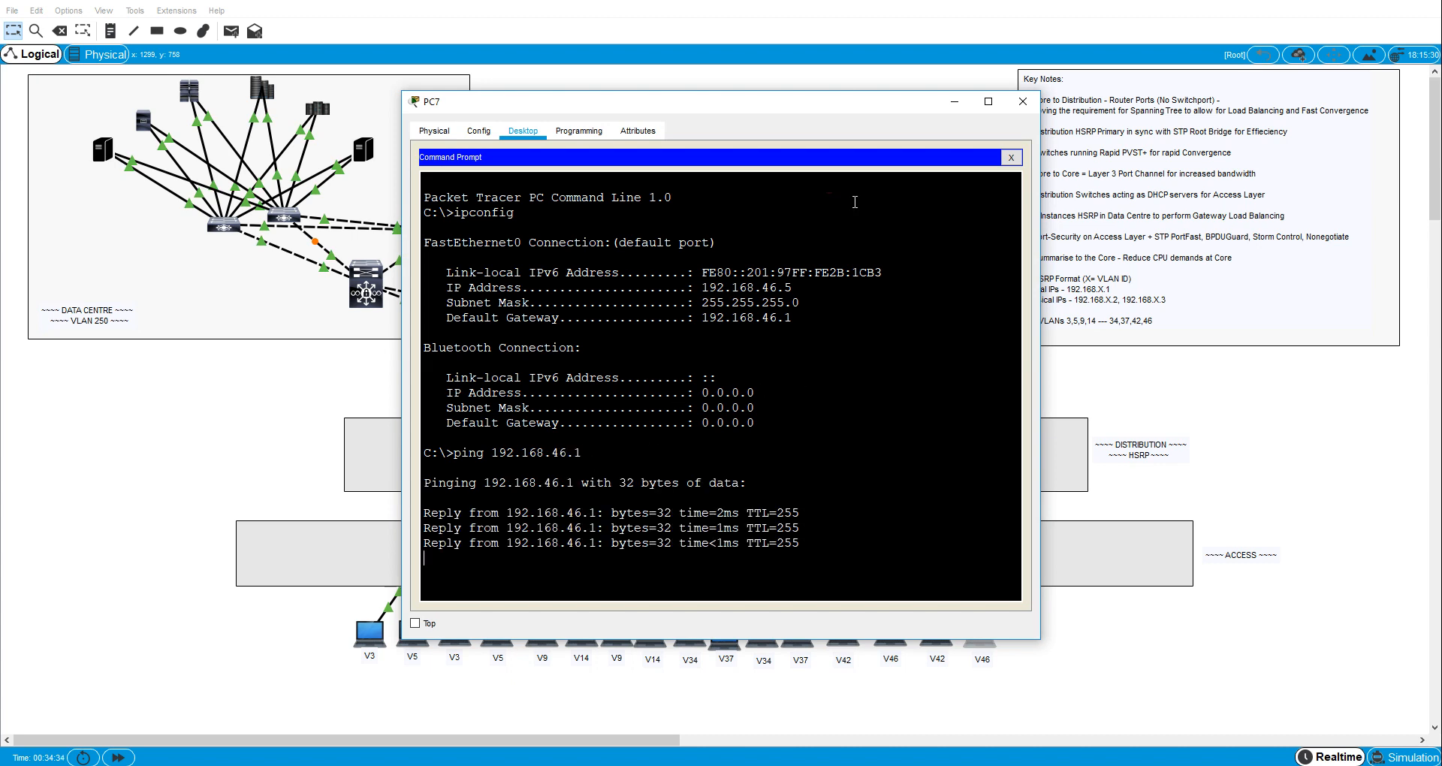
- Copy PC7's IPv4 address from the ipconfig output and close its window
drag(792, 286, 767, 284)
click(777, 281)
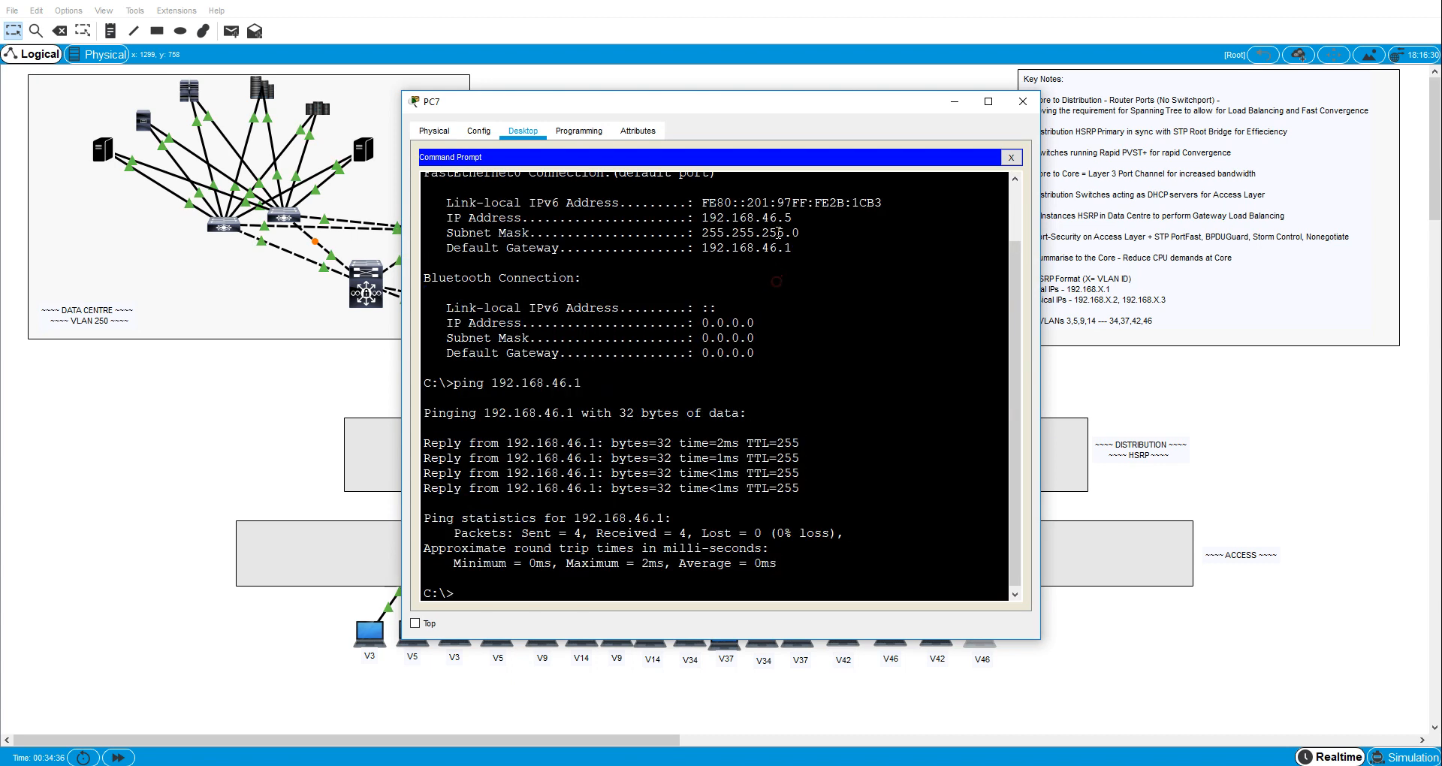
drag(787, 218, 705, 219)
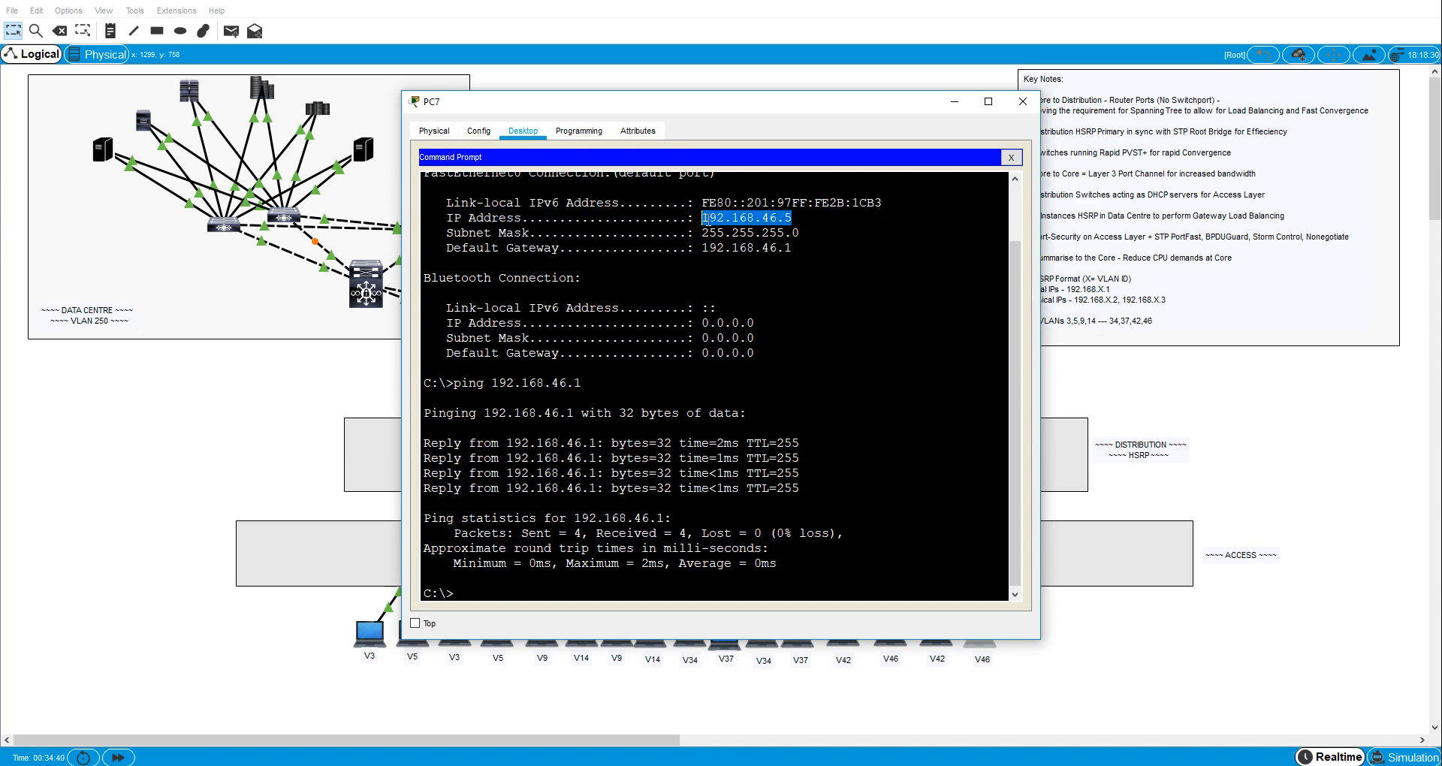
right_click(706, 219)
click(719, 225)
click(1023, 105)
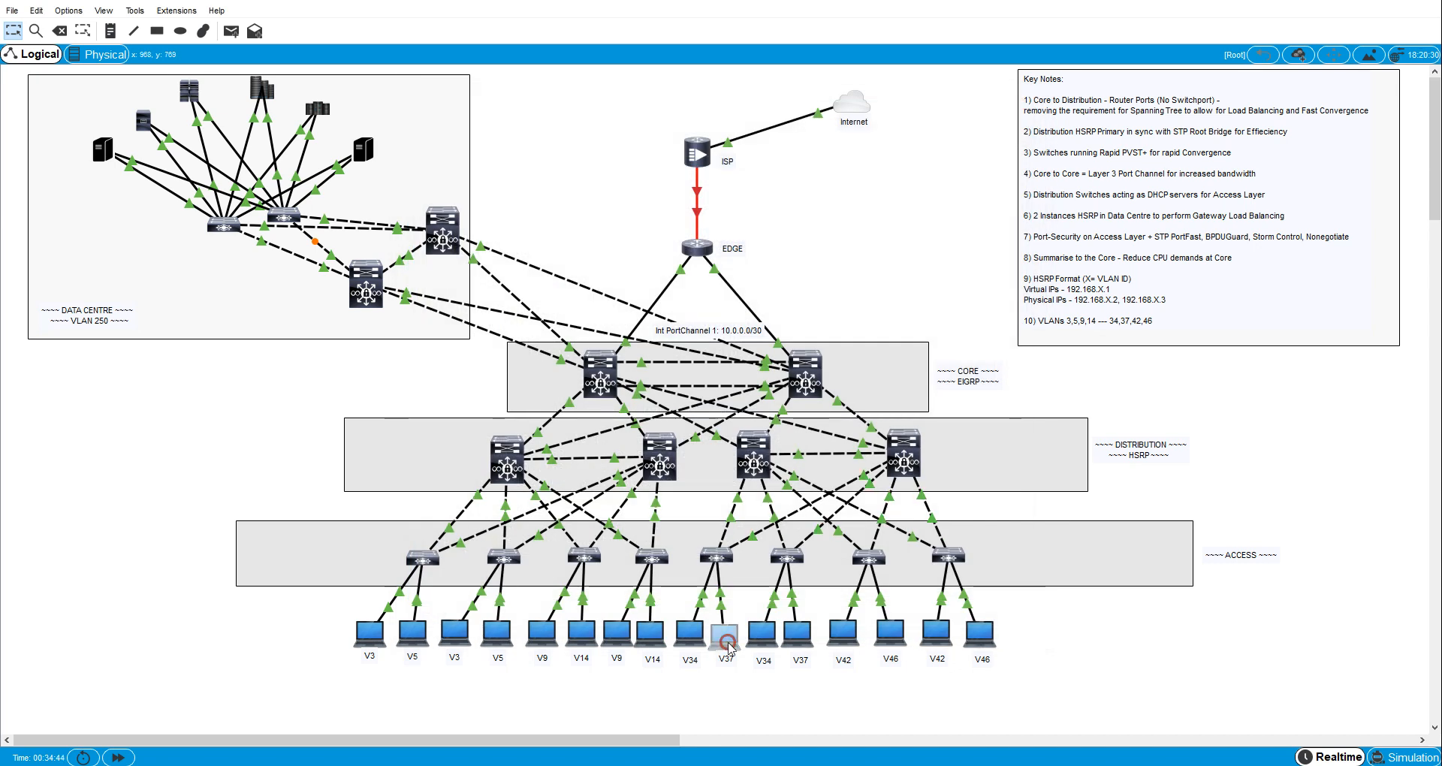
- From the command prompt of VLAN 37 host PC4, show the IP configuration, ping the gateway 192.168.37.1 and interrupt the ping
click(727, 643)
click(811, 194)
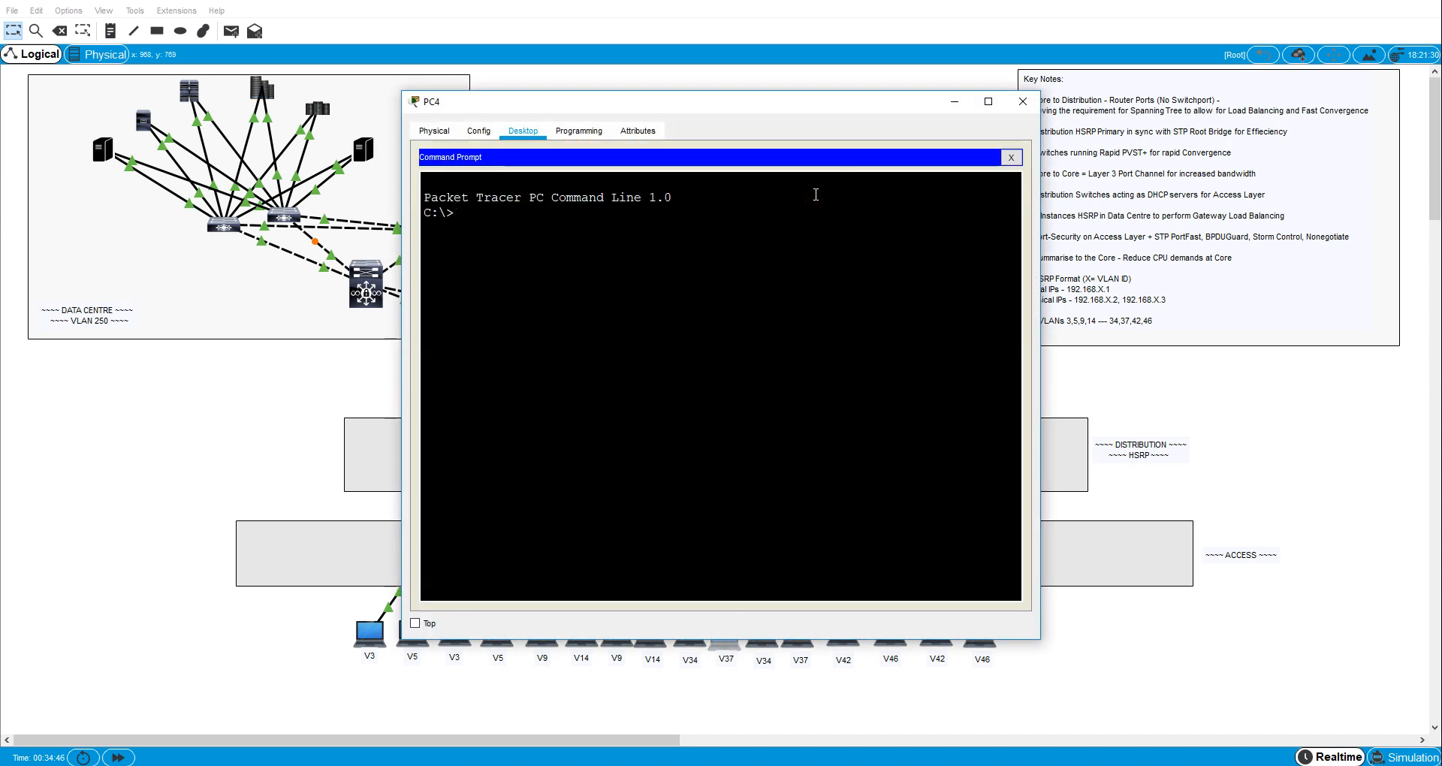
text(ipconfig)
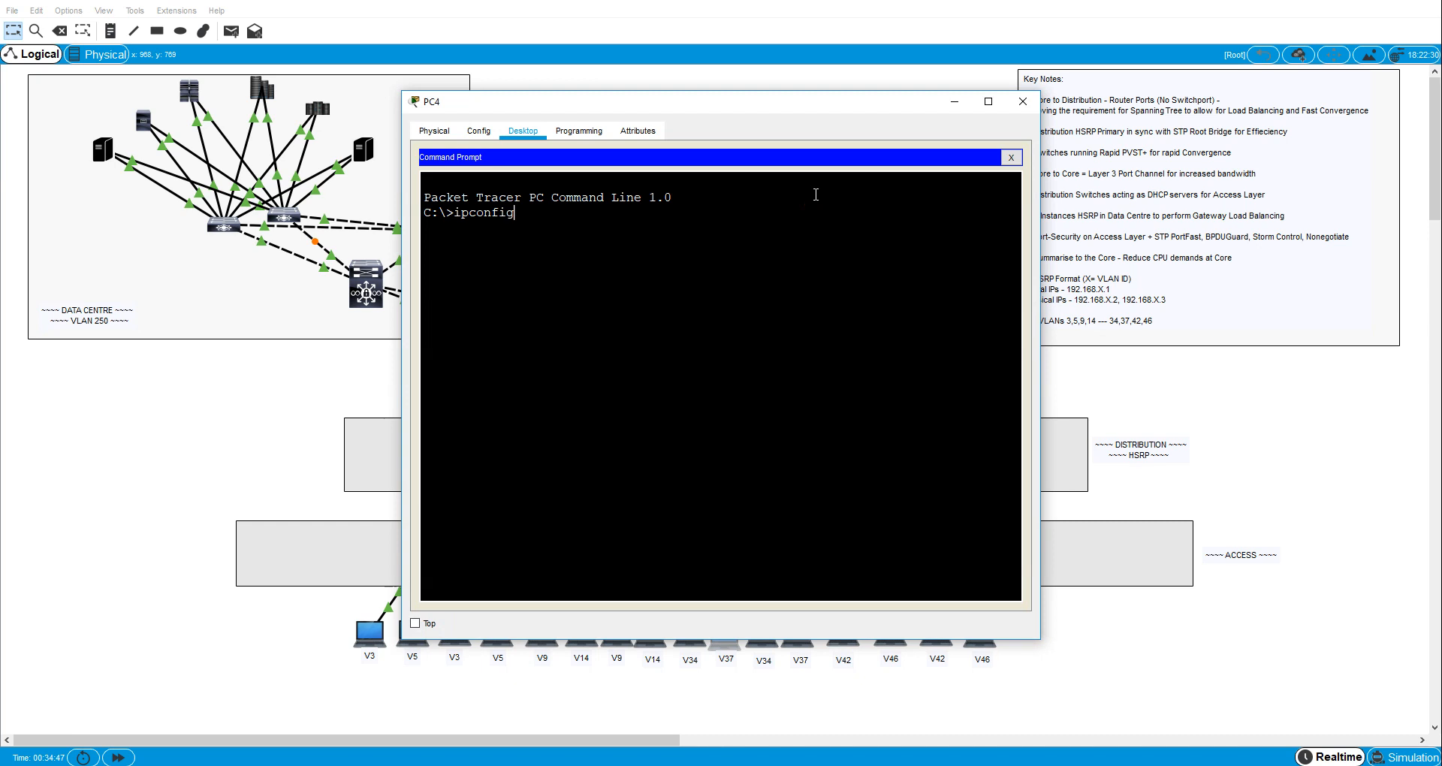
key(Return)
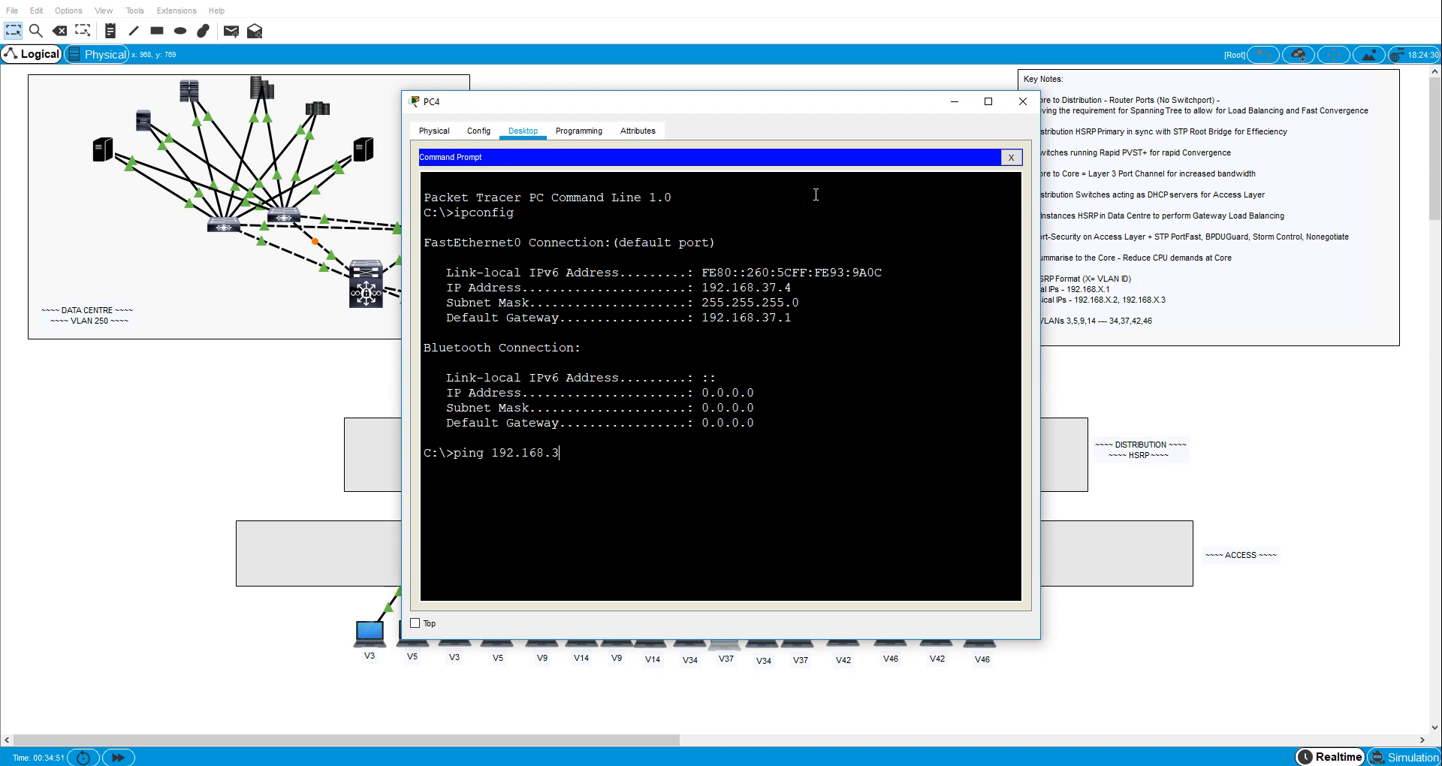
text(ping 192.168.37.1)
key(Return)
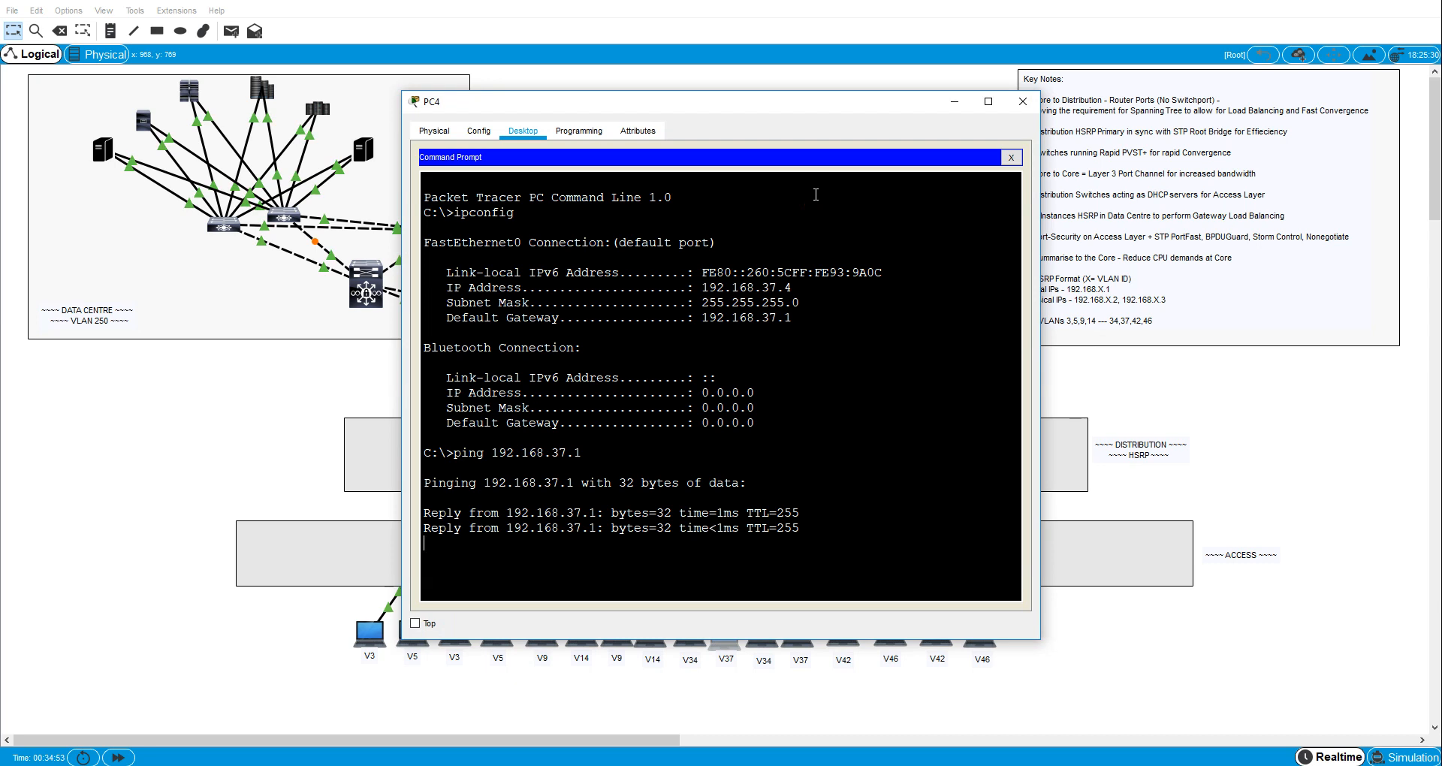
key(ctrl+c)
- Ping the VLAN 46 host at 192.168.46.5 from PC4 and close PC4's window
text(ping )
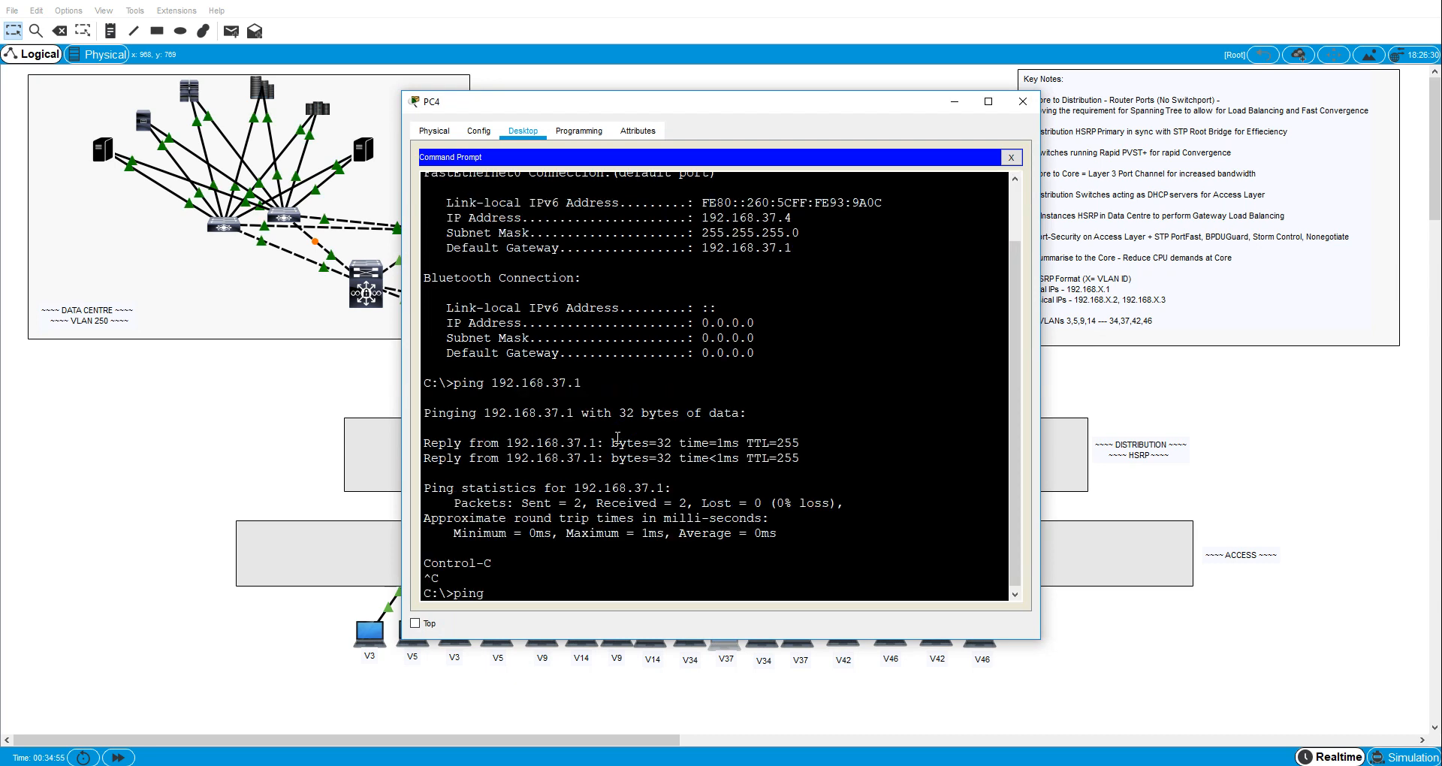
text(192.168.46.5)
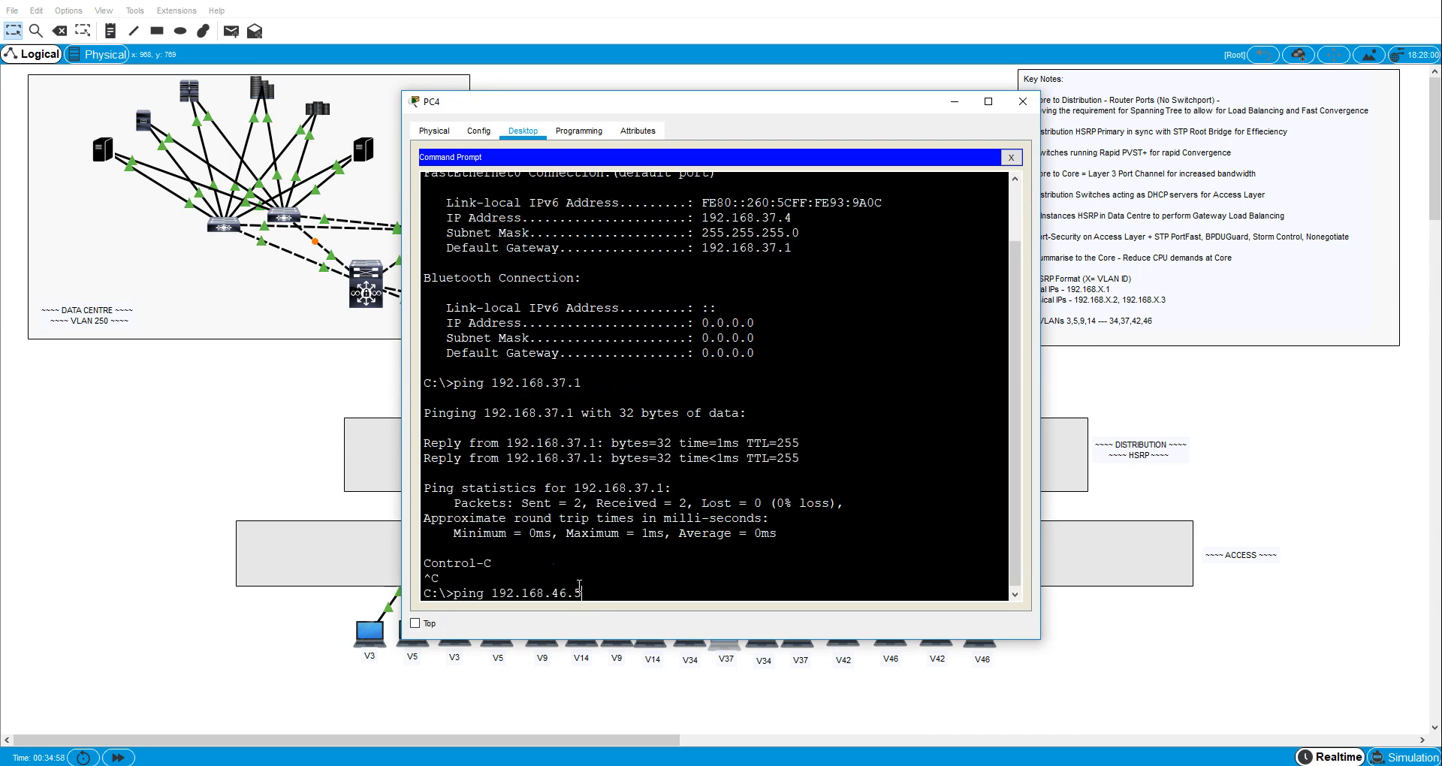
key(Return)
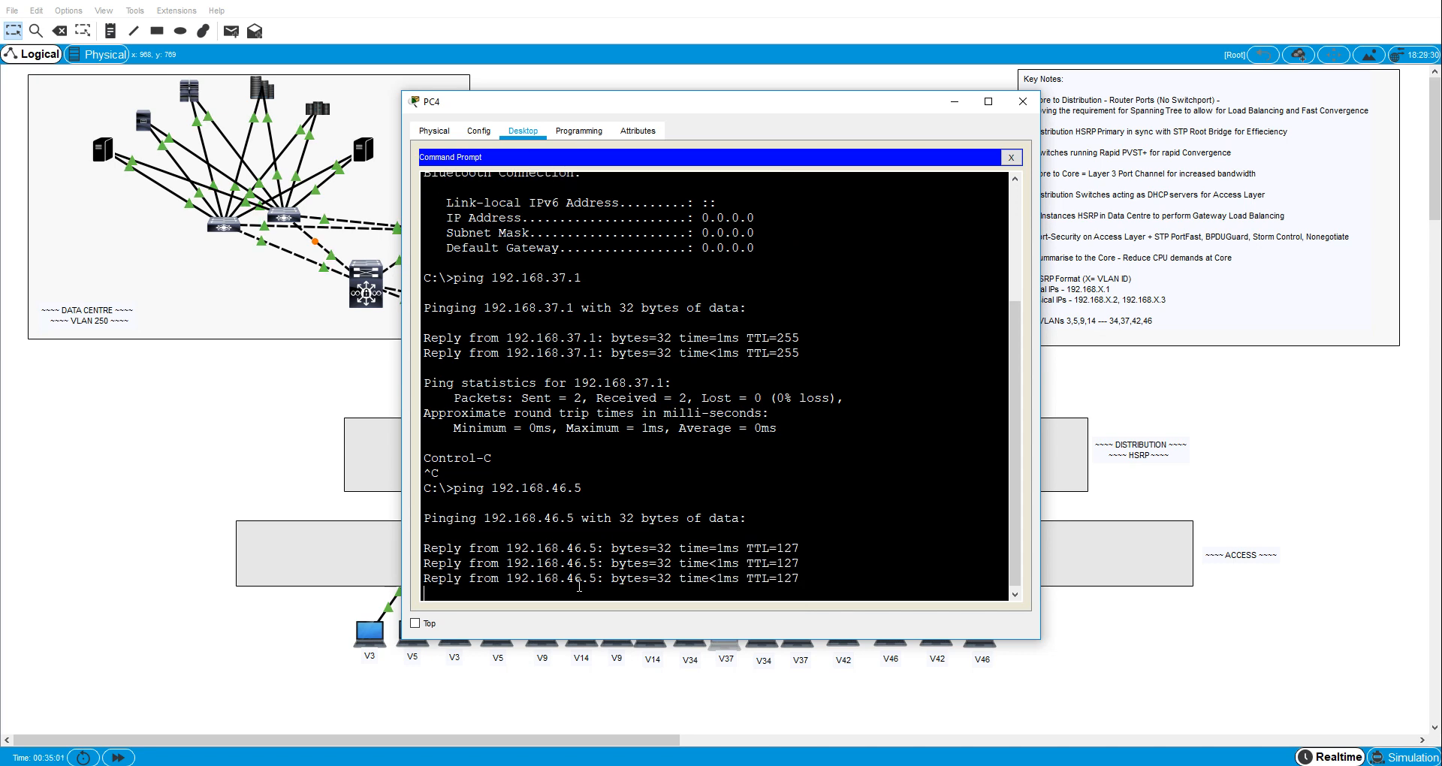
click(1022, 101)
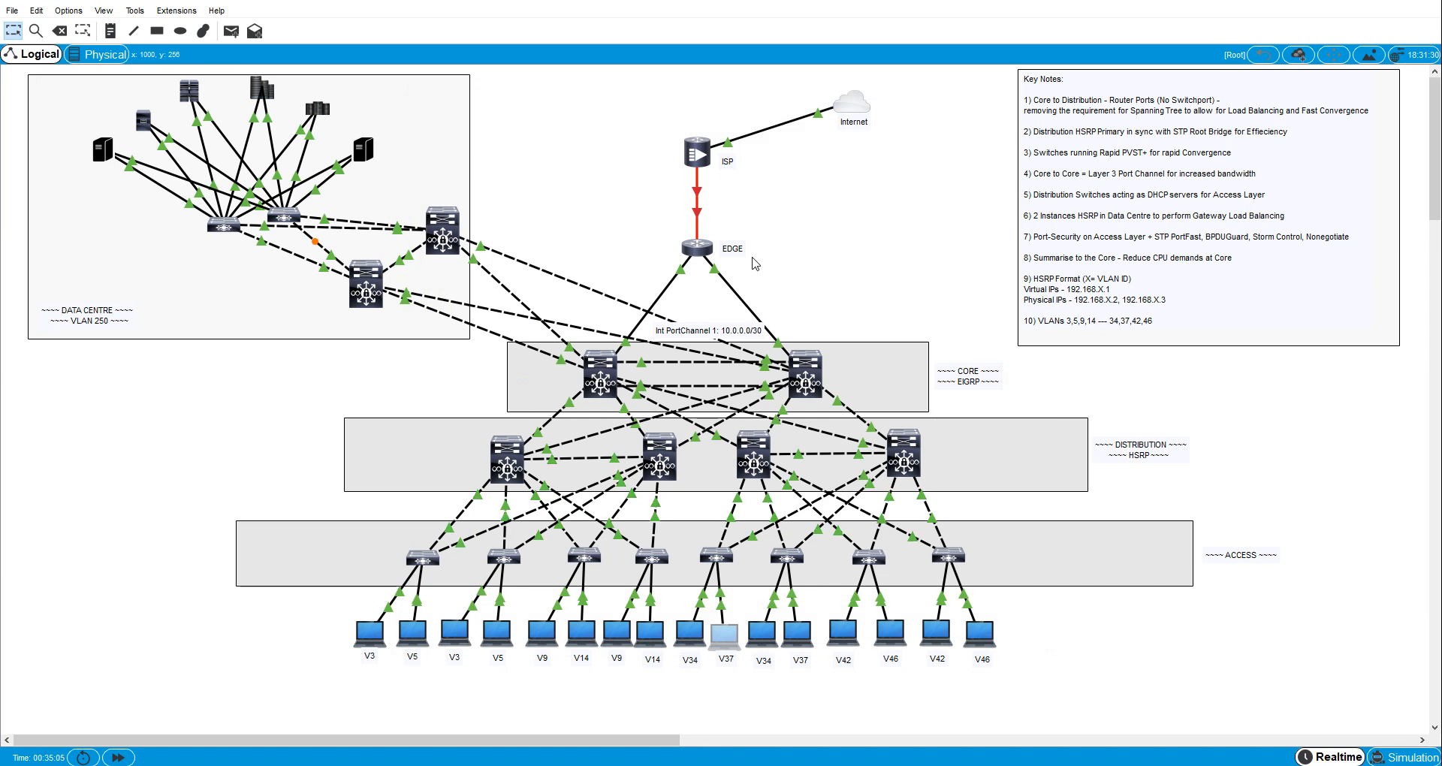